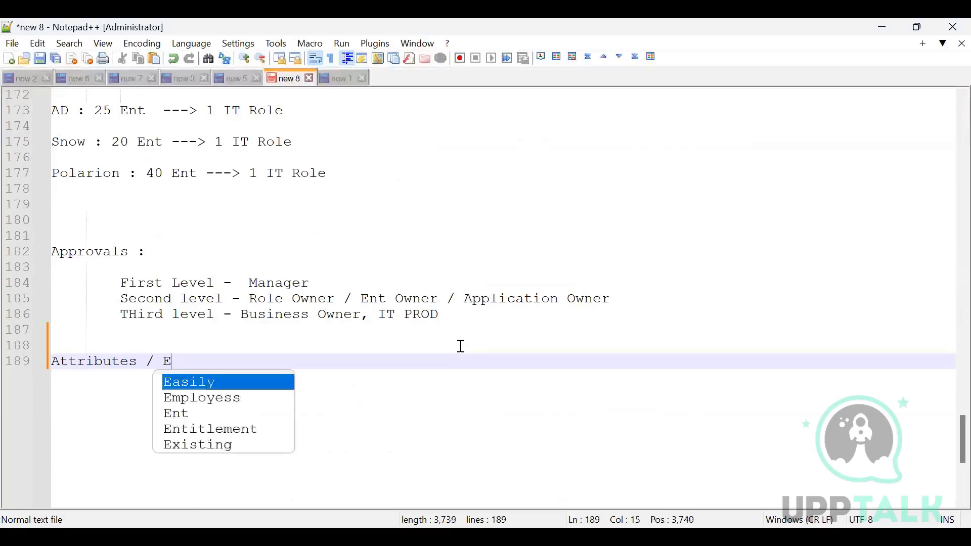
Complete the heading as "Attributes / Extended Attributes :" and start an indented dash bullet two lines below it.
key("BackSpace")
type("xtende")
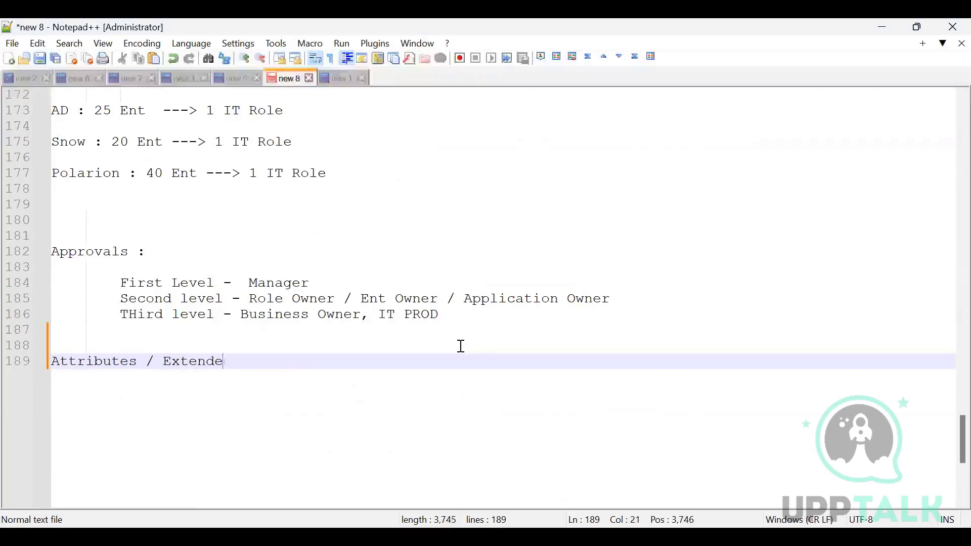
type("d Attrib")
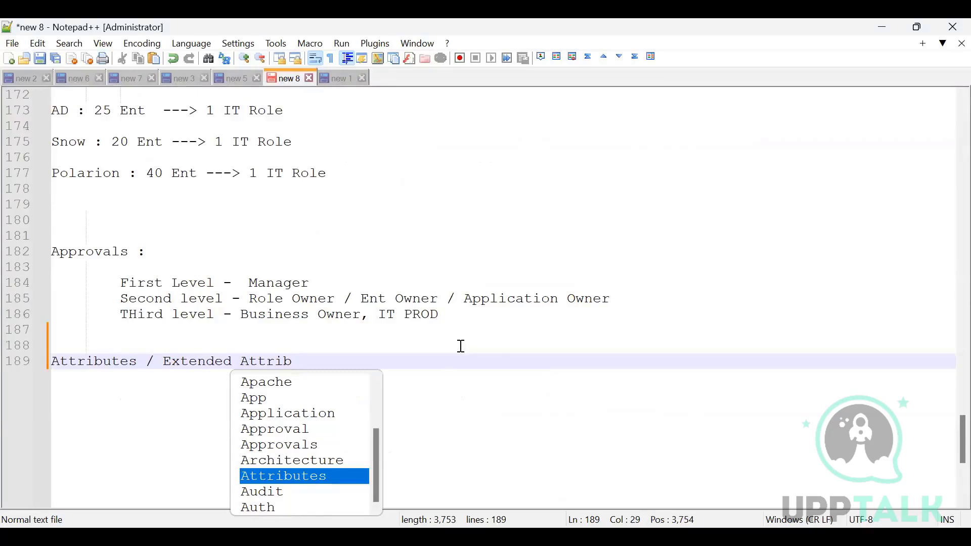
type("utes :")
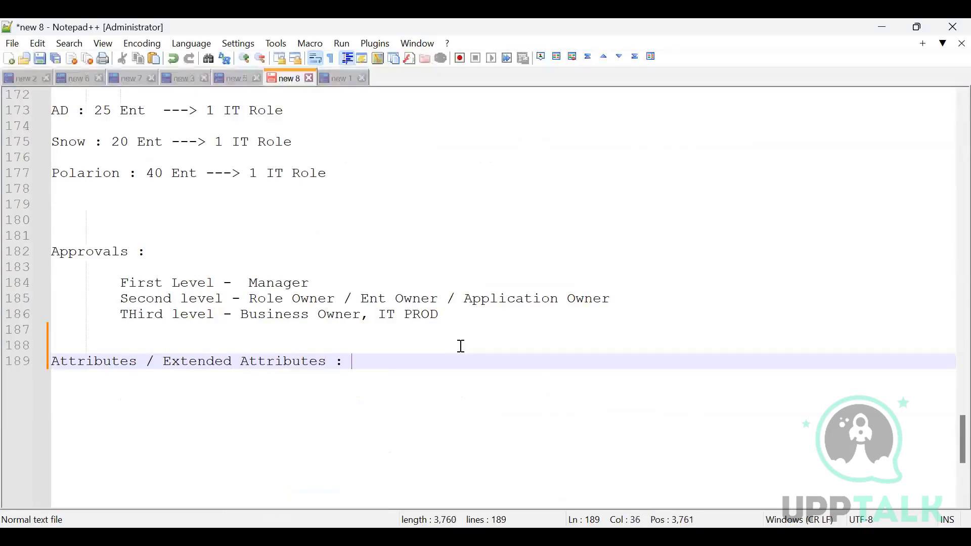
key("Return")
key("Return")
key("Tab")
type("-")
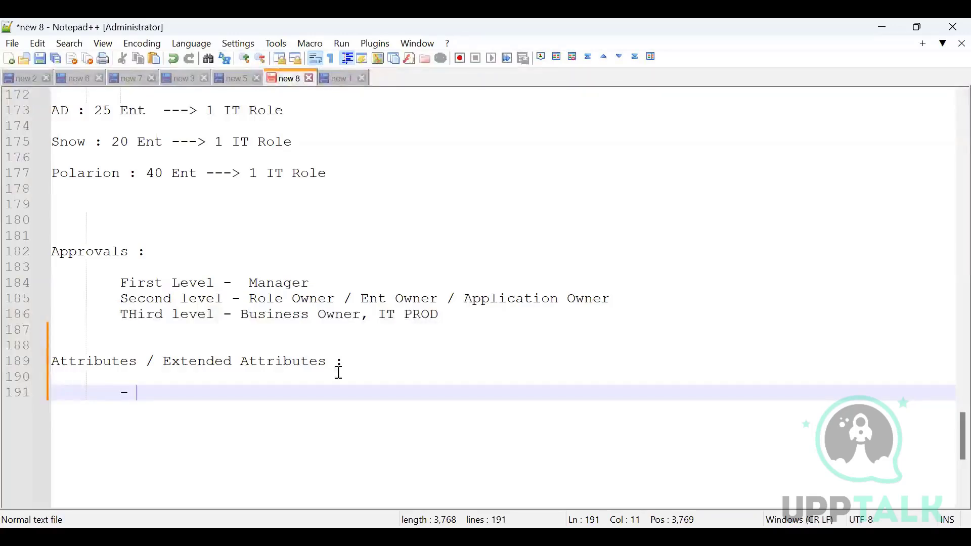
Highlight "Extended Attributes :" in the heading, and return to the empty bullet at the end of the notes.
left_click(163, 361)
key("shift+End")
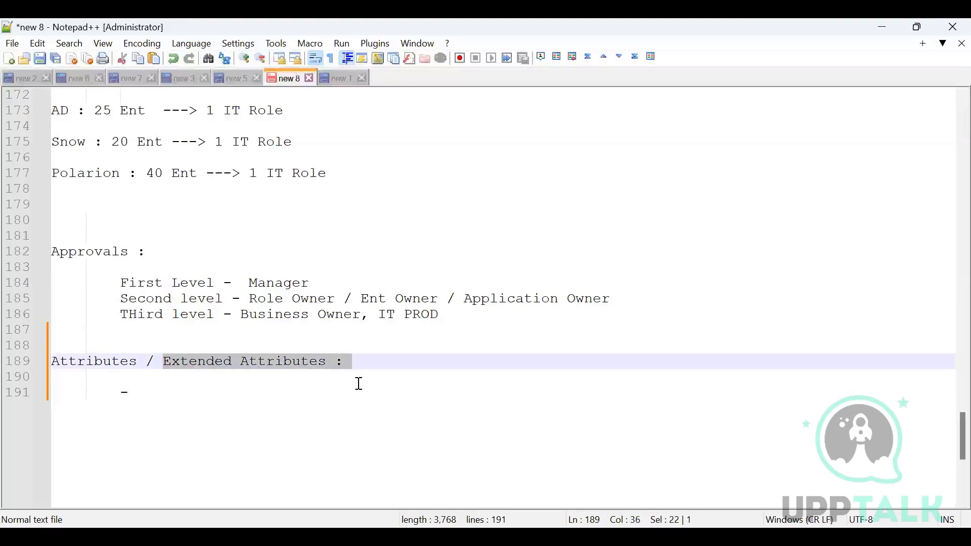
key("ctrl+End")
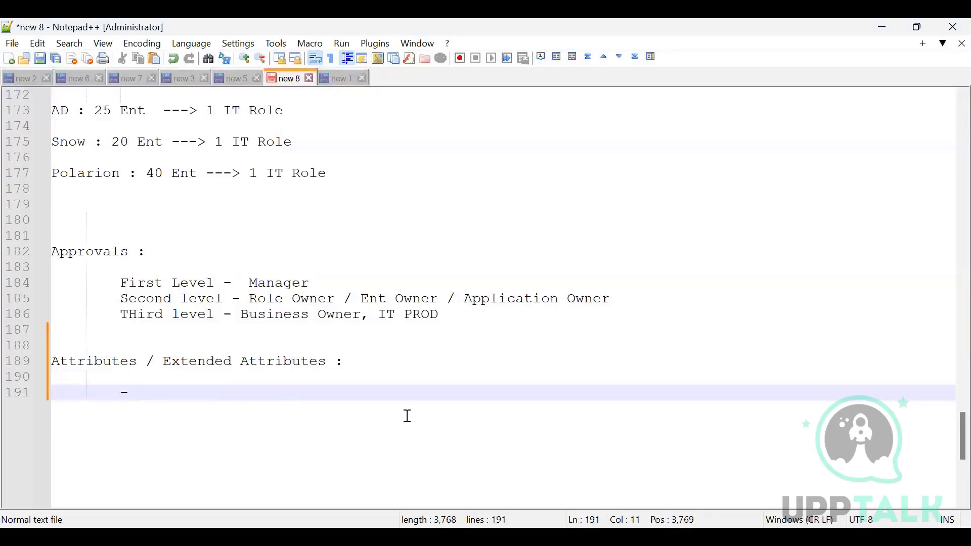
Write "Attributes are defined in the HBM File" as the first bullet under the Attributes / Extended Attributes heading.
type("M")
key("BackSpace")
type("Att")
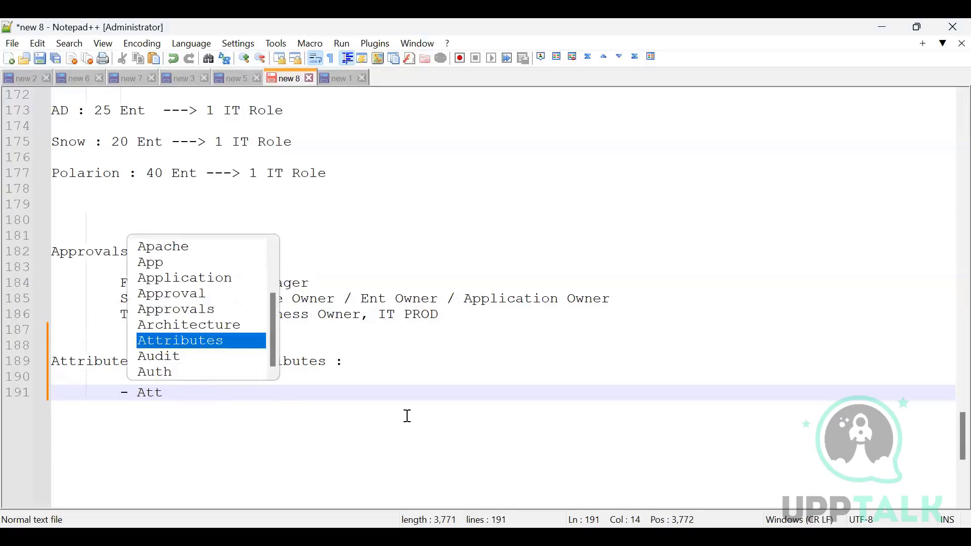
type("ri")
key("Return")
type("are d")
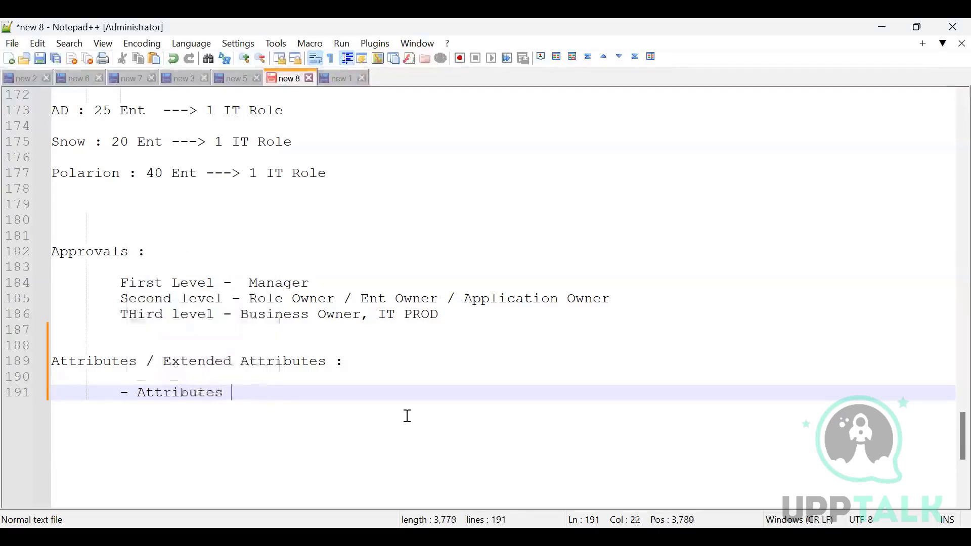
type("efine")
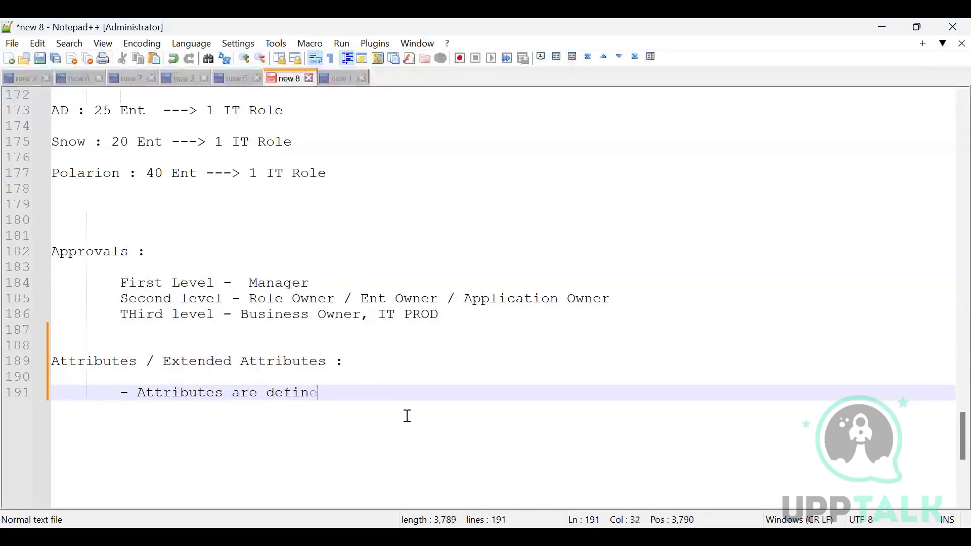
type("d in the ")
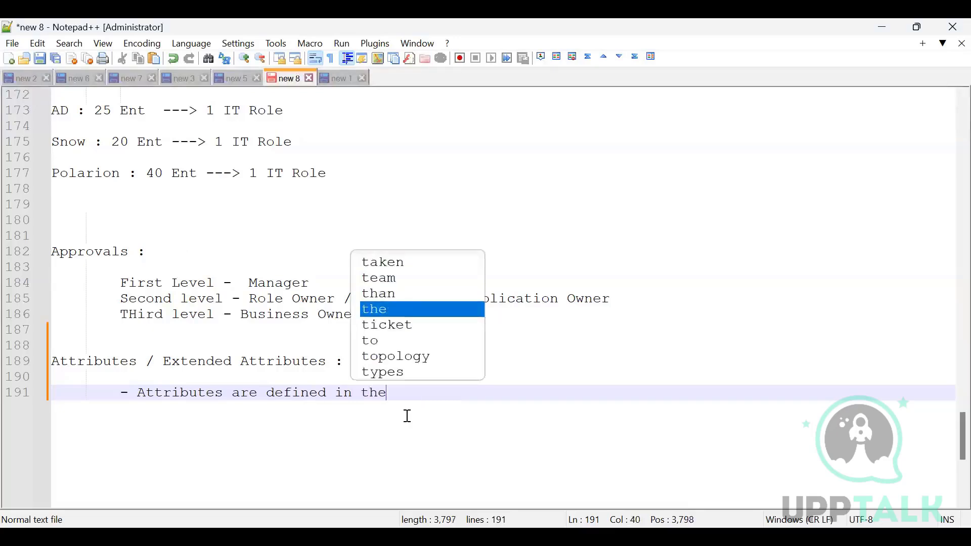
type("HB")
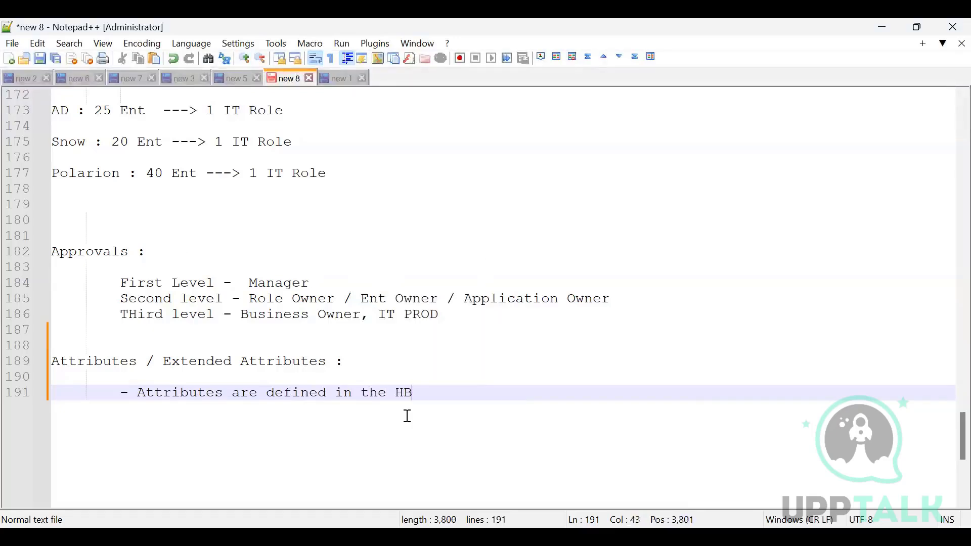
type("M File")
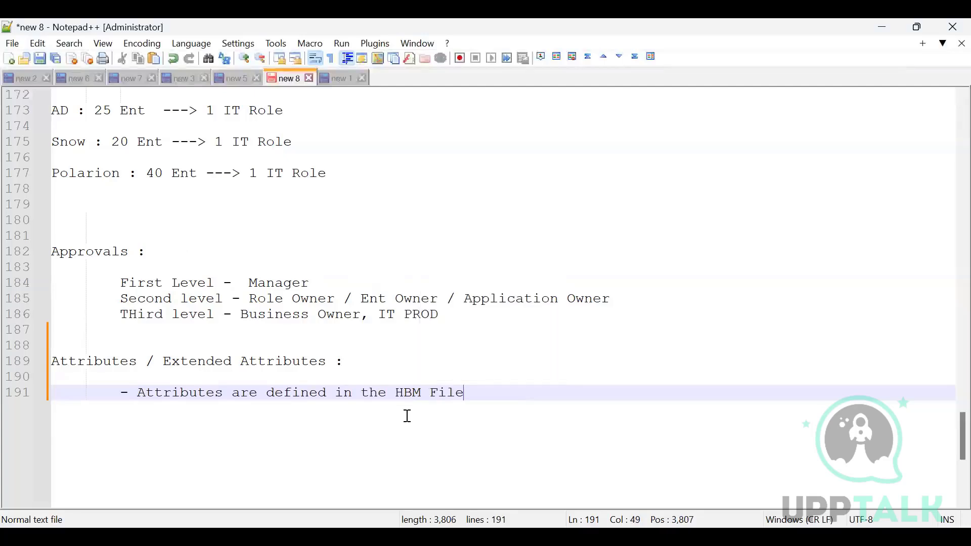
Add a second bullet reading "Columns / Index needs to be created in the Database".
key("Return")
type("-")
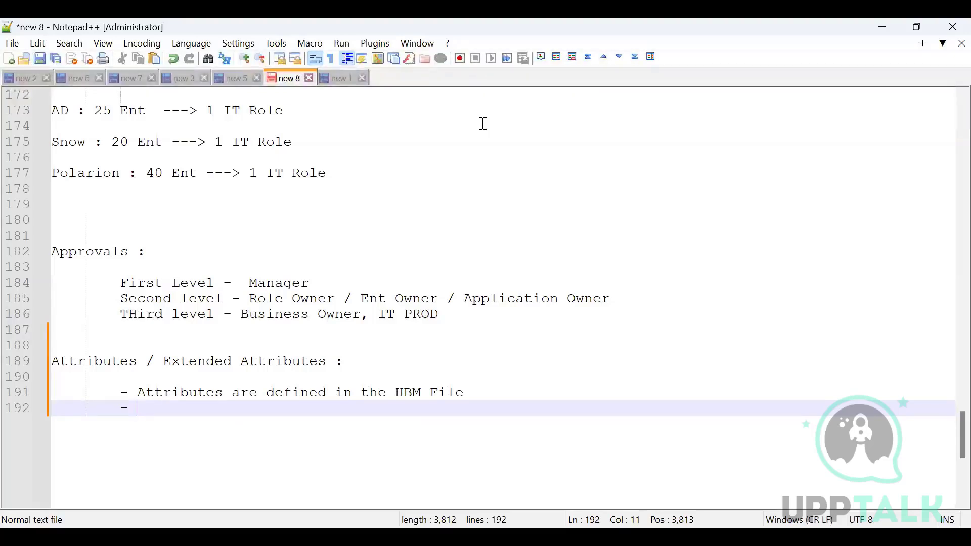
type("C")
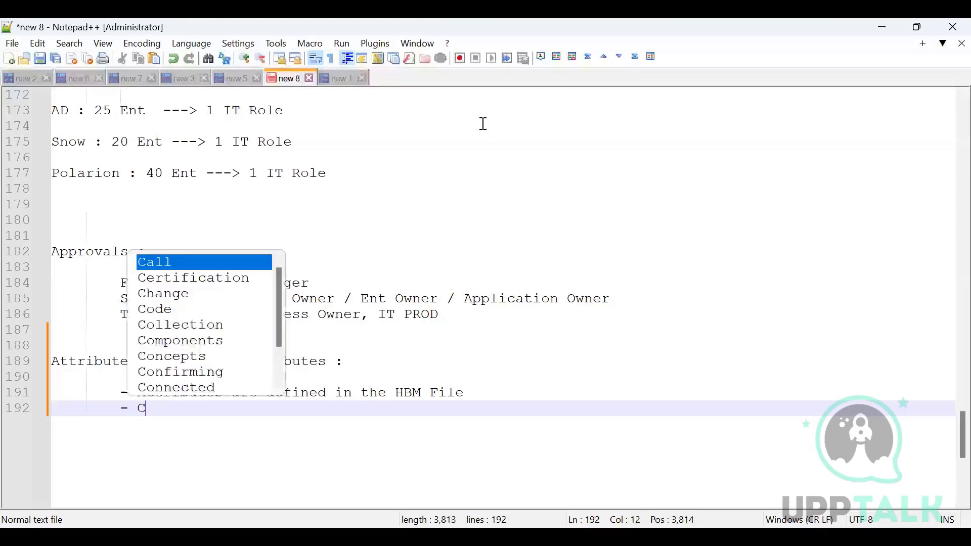
type("olumns ")
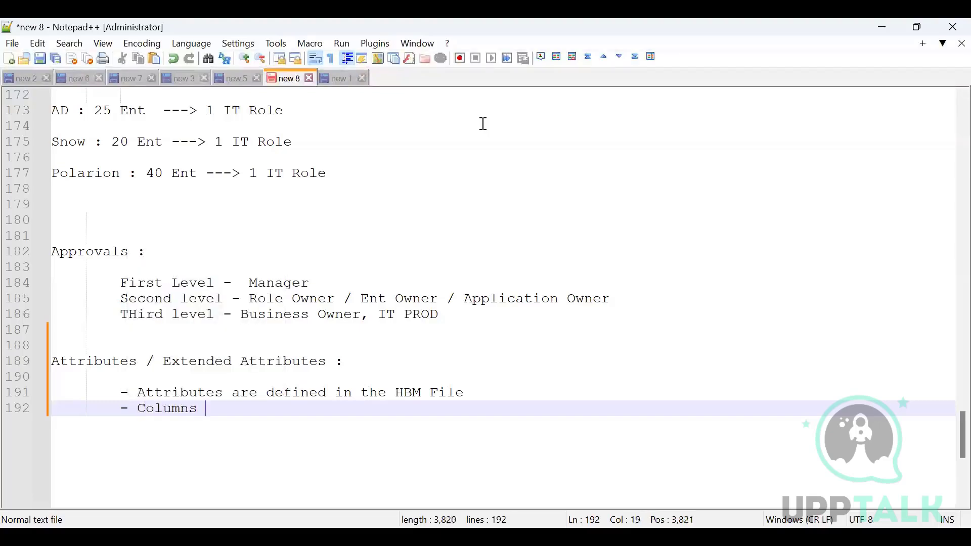
type("/ Index need")
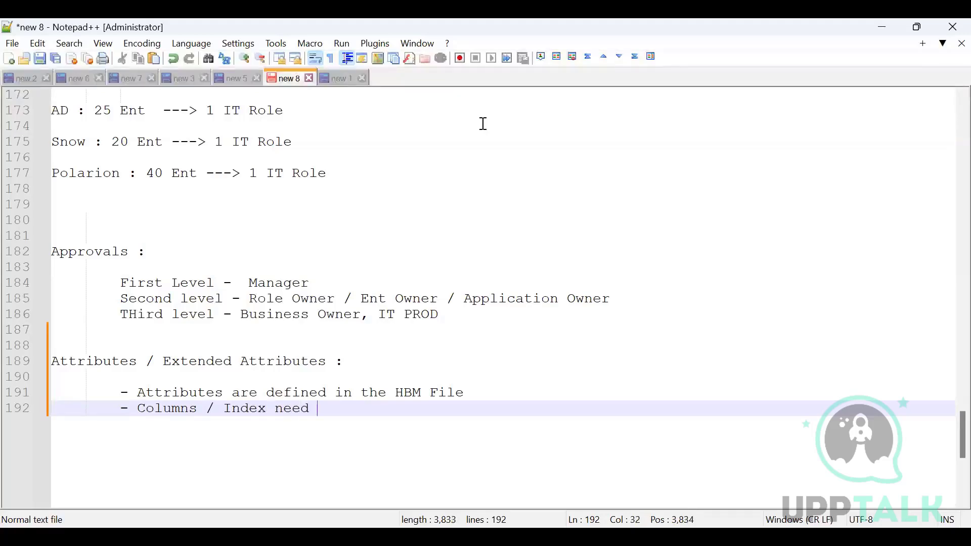
type("s to ")
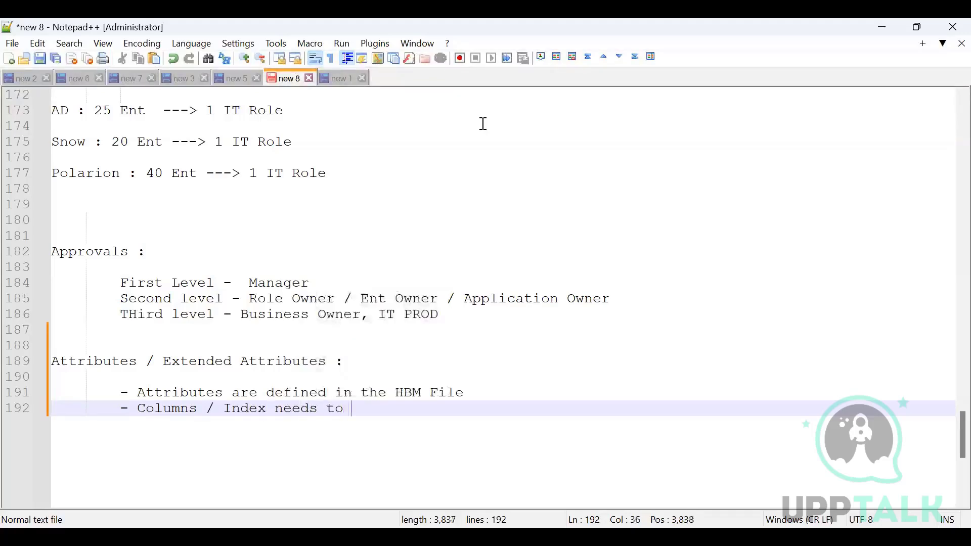
type("be created ")
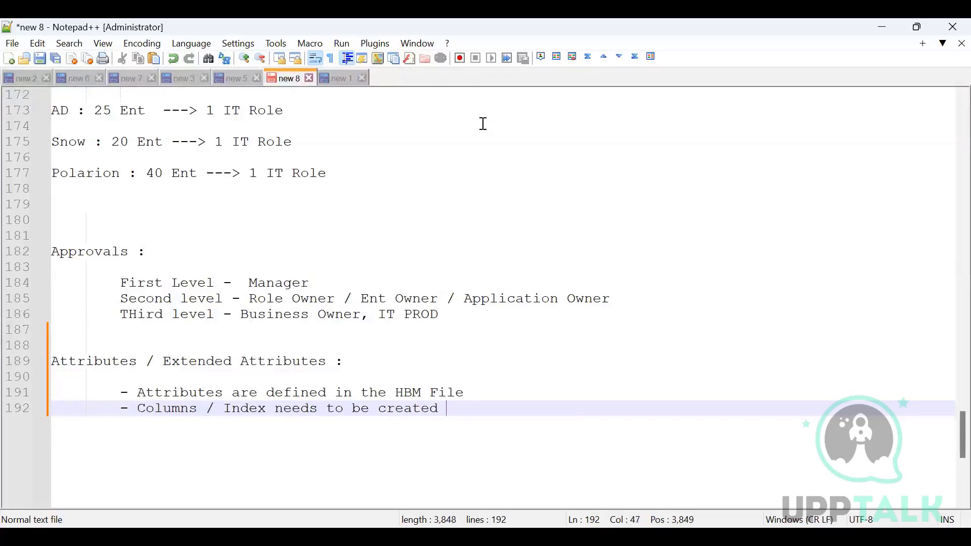
type("in the ")
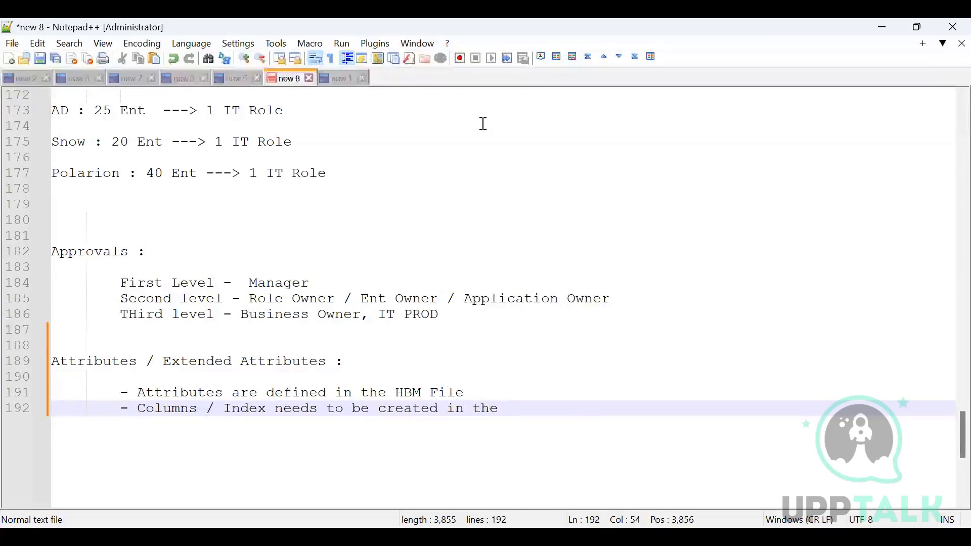
type("Database")
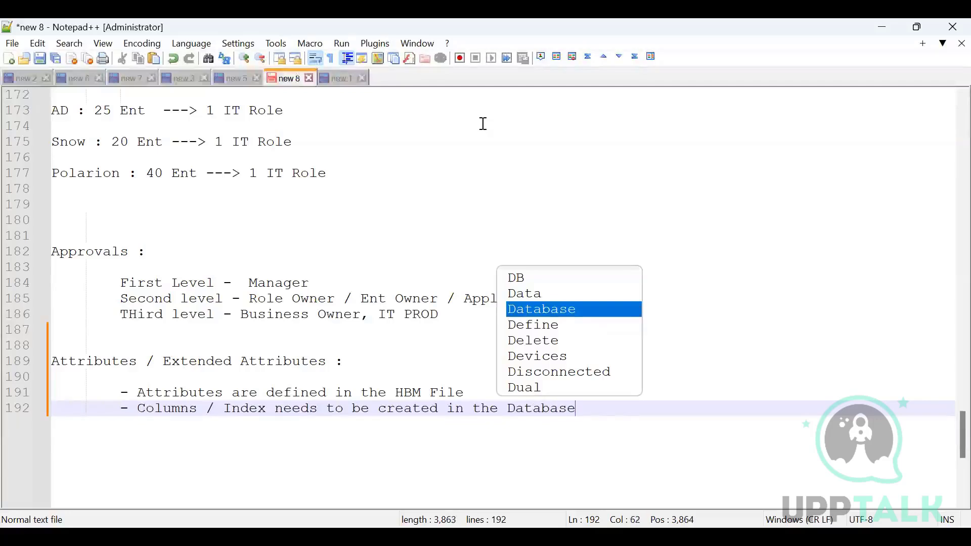
key("Return")
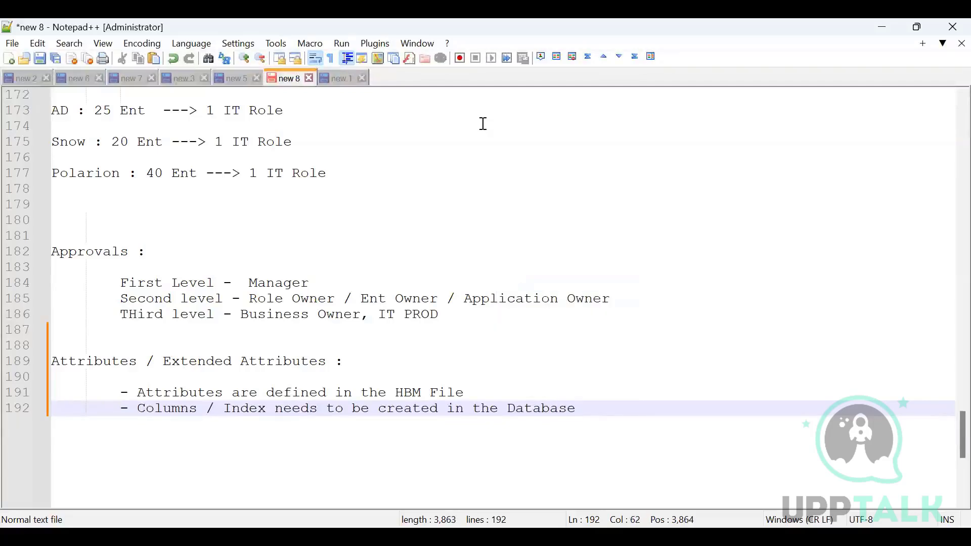
Add a third bullet reading "Attributes needs to define in the Identity Mappings" and highlight all three bullets.
key("Return")
type("-")
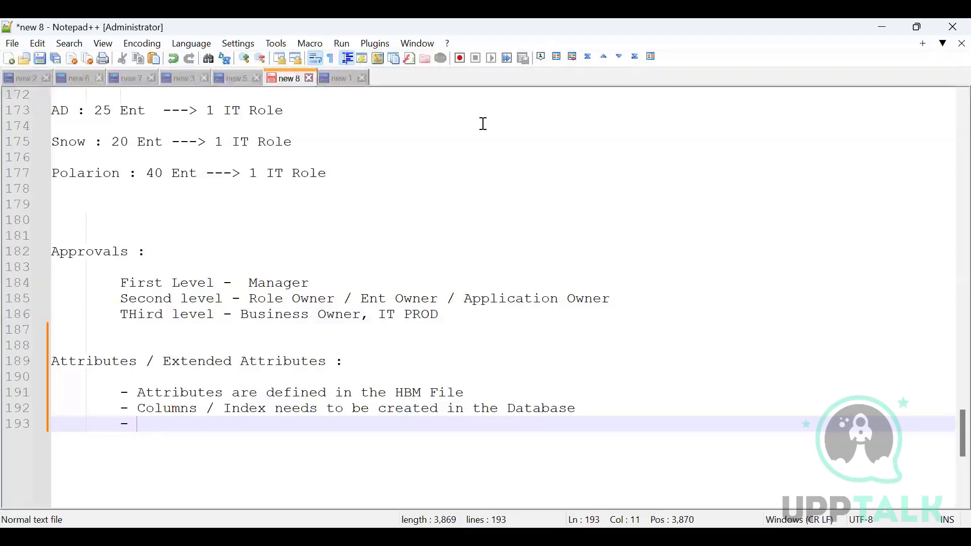
type("Attr")
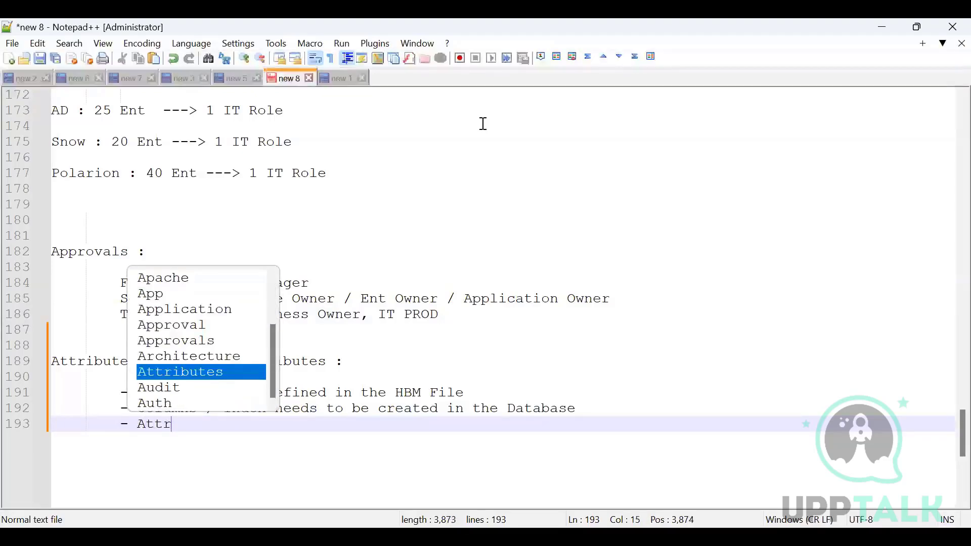
type("ibutes ")
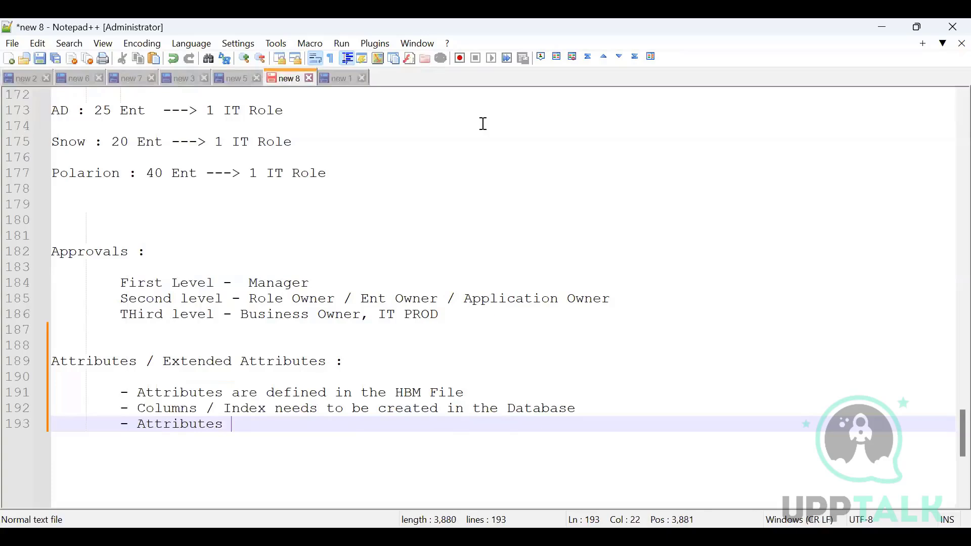
type("needs to")
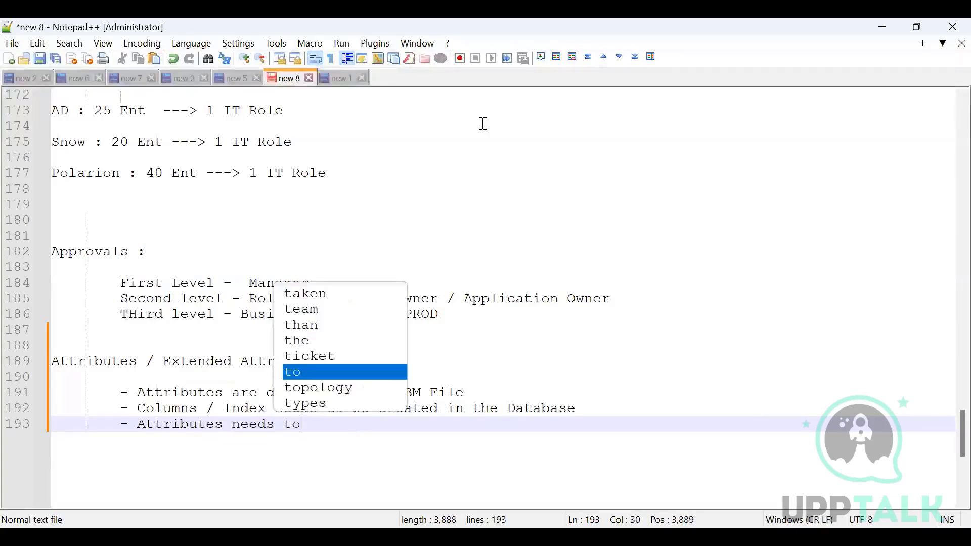
type(" define ")
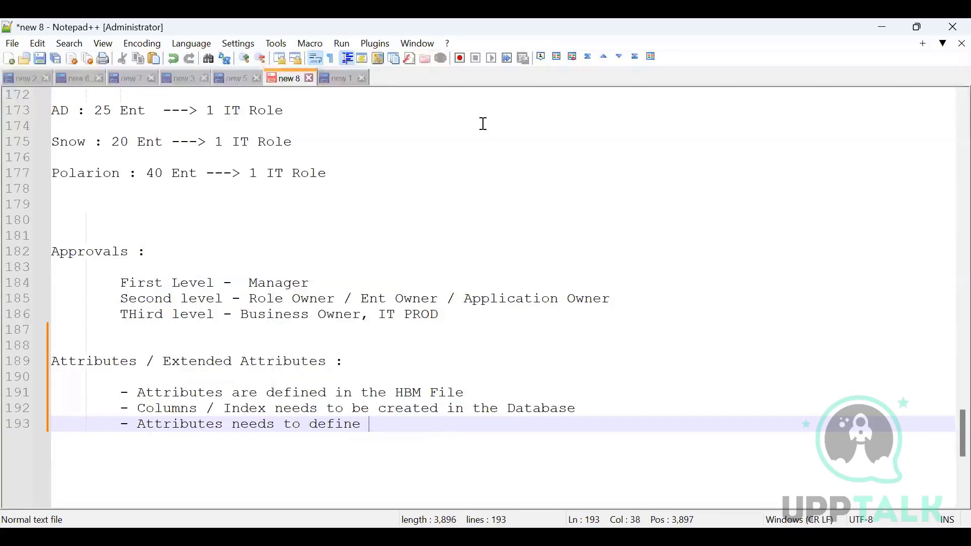
type("in the ")
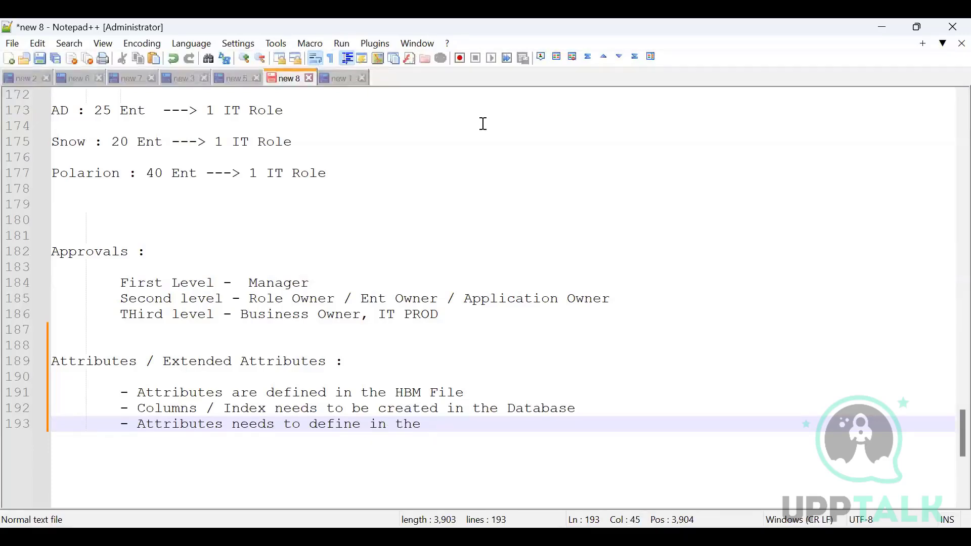
type("I")
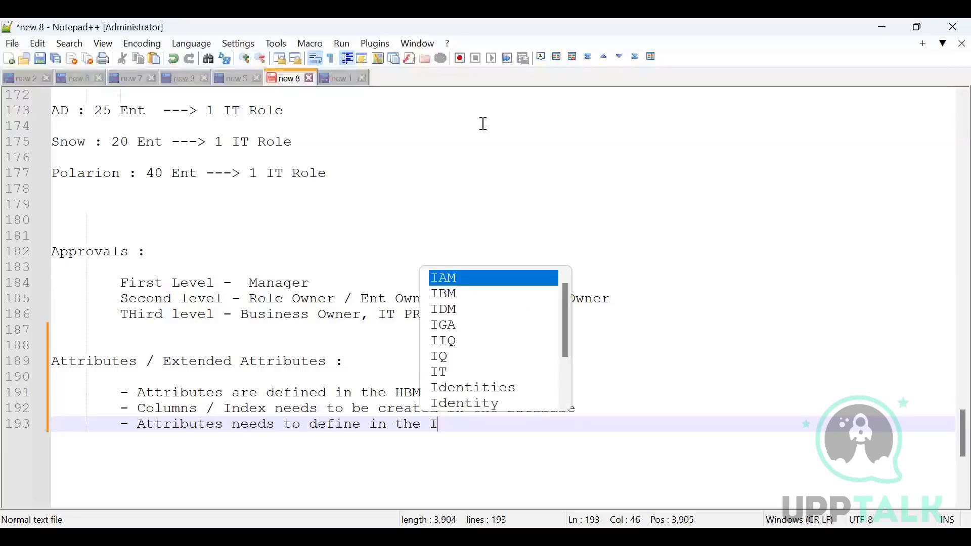
type("dentity ")
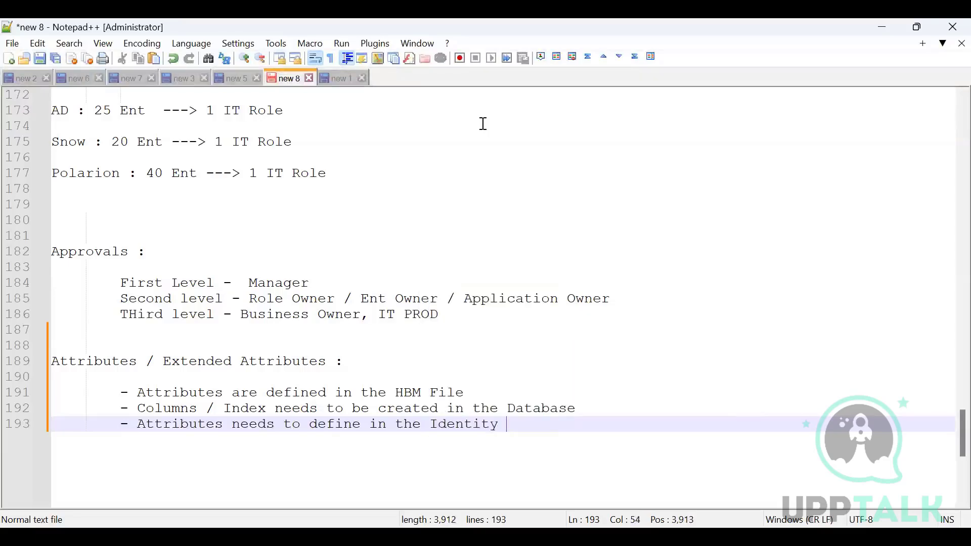
type("Mappings")
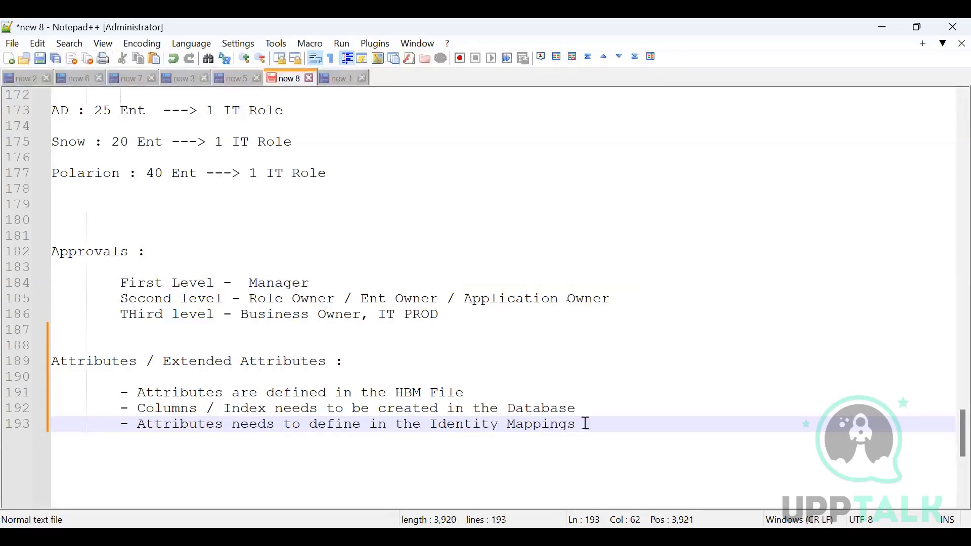
left_click_drag(582, 424, 115, 392)
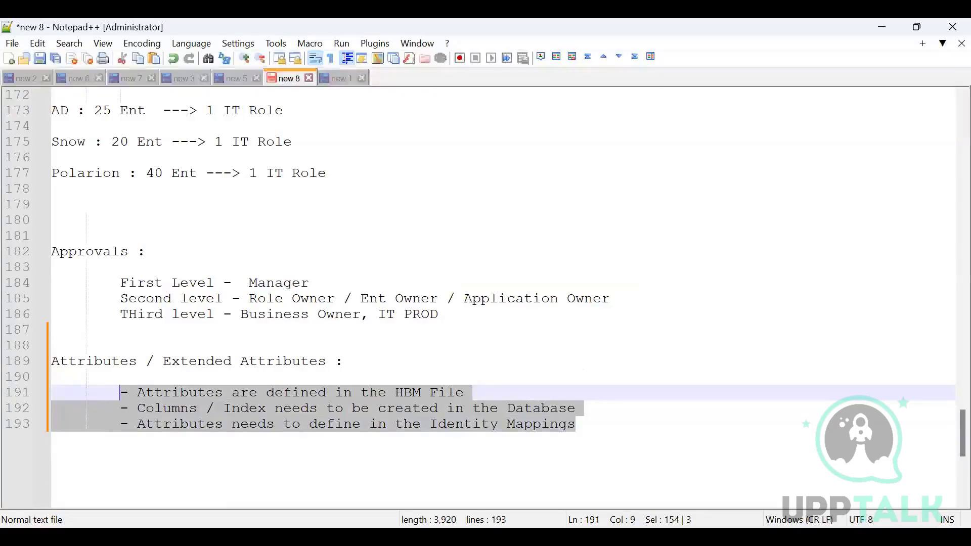
Switch to SailPoint IdentityIQ in the browser and open the first identity listed in the Identity Warehouse.
key("alt+Tab")
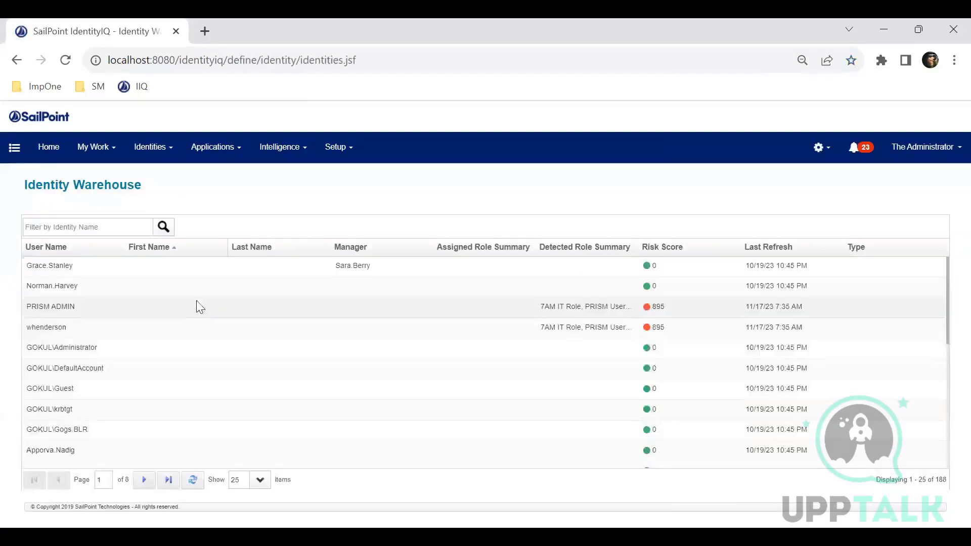
left_click(149, 275)
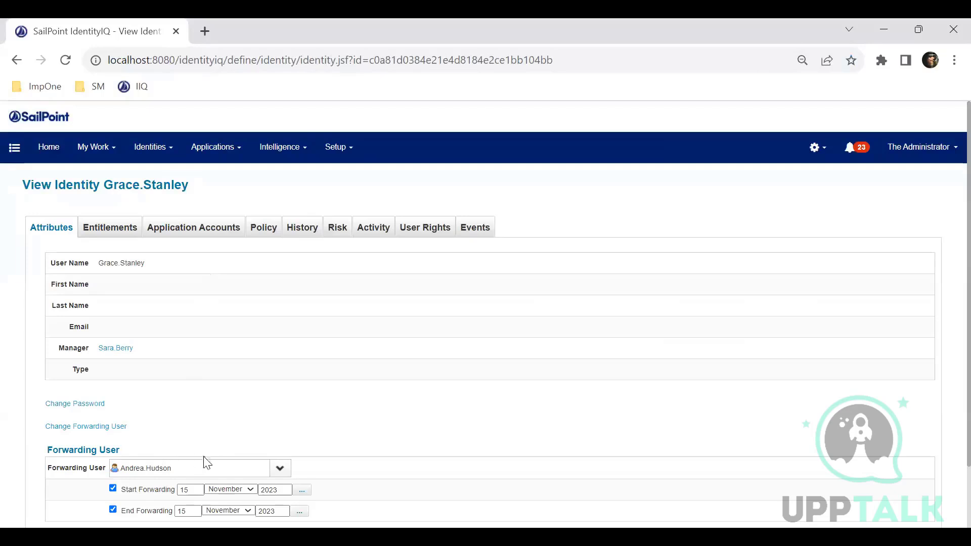
Turn off start and end forwarding, clear the forwarding user, and collapse the Forwarding User section.
scroll(203, 463, "down", 3)
left_click(113, 417)
left_click(113, 439)
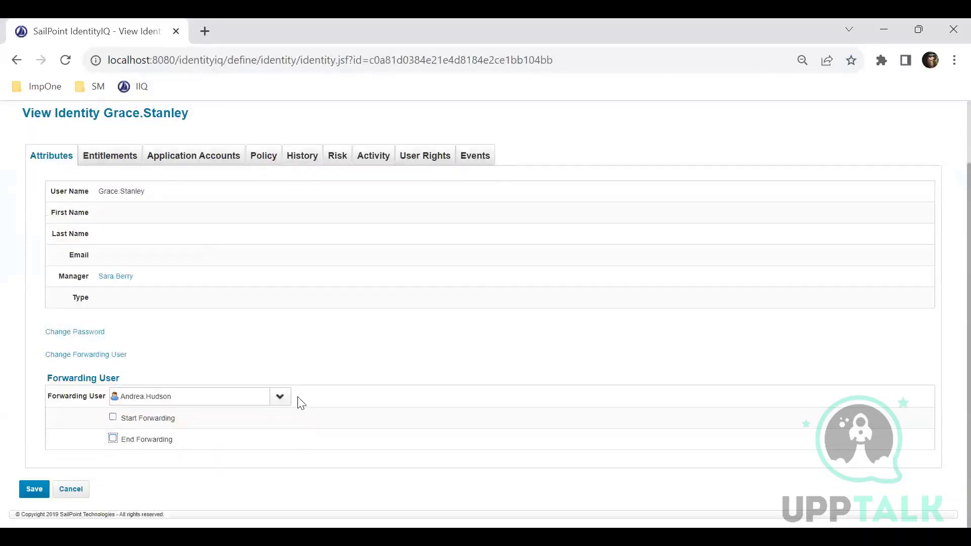
left_click(231, 400)
key("BackSpace")
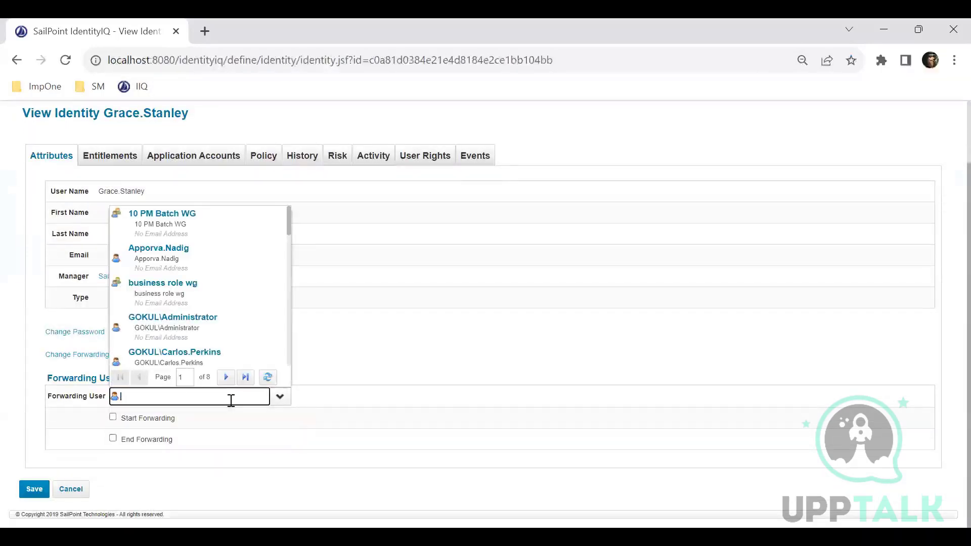
left_click(456, 414)
scroll(241, 385, "up", 3)
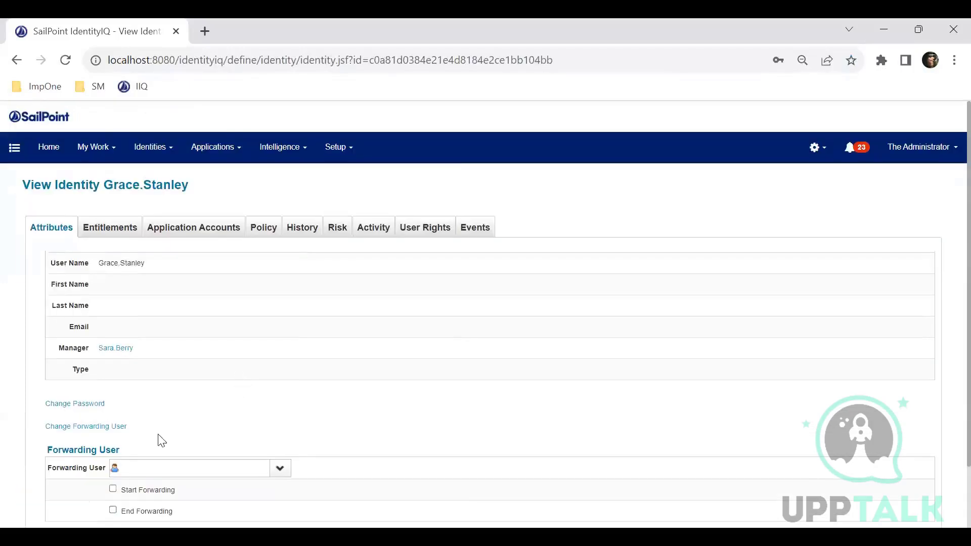
left_click(114, 428)
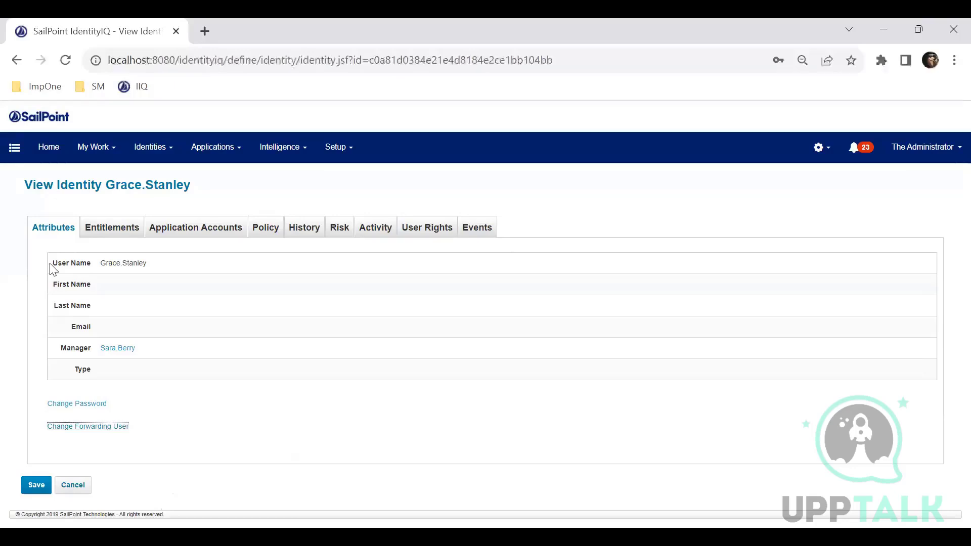
Highlight the identity's attributes from User Name to Type and the identity name in the page heading.
left_click_drag(84, 305, 57, 263)
double_click(70, 349)
left_click(86, 368)
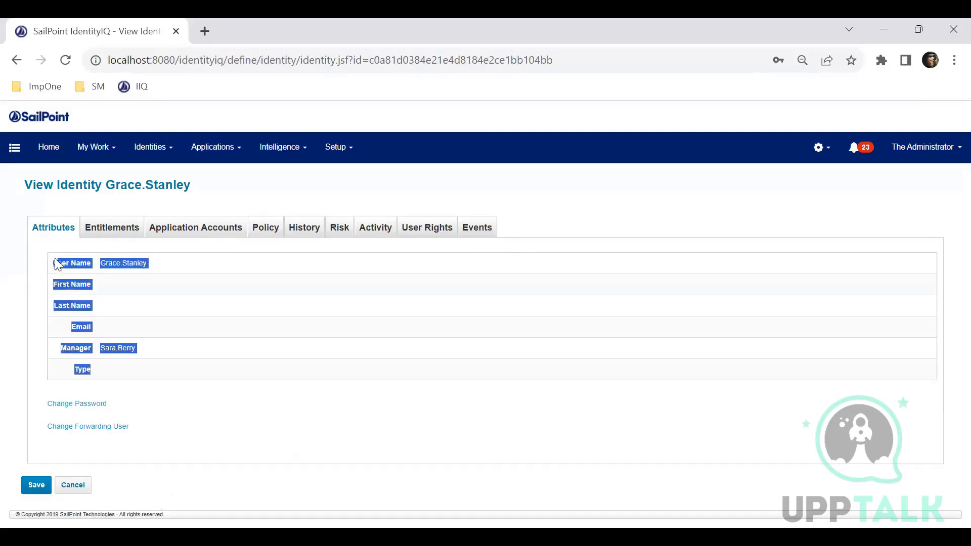
left_click(205, 309)
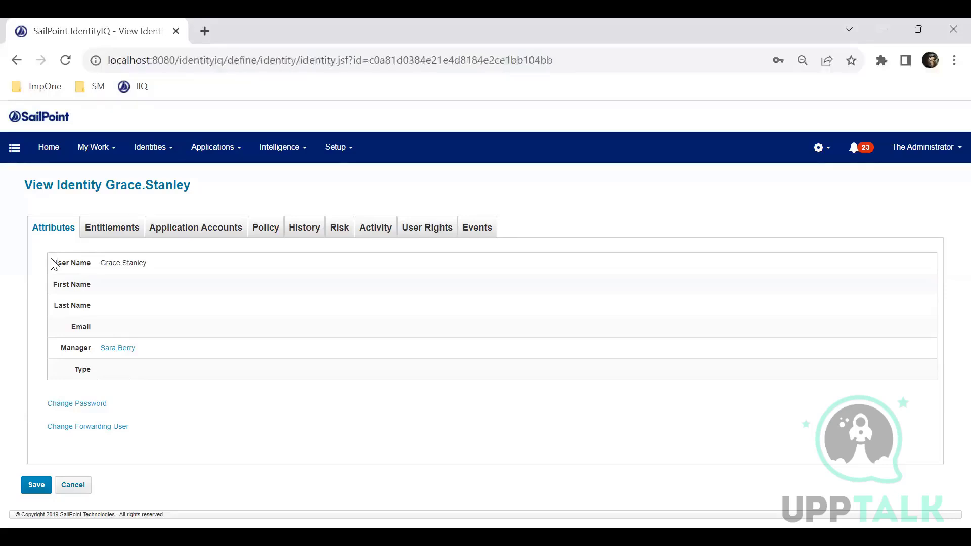
left_click_drag(51, 257, 81, 392)
left_click(134, 185)
left_click_drag(106, 185, 191, 185)
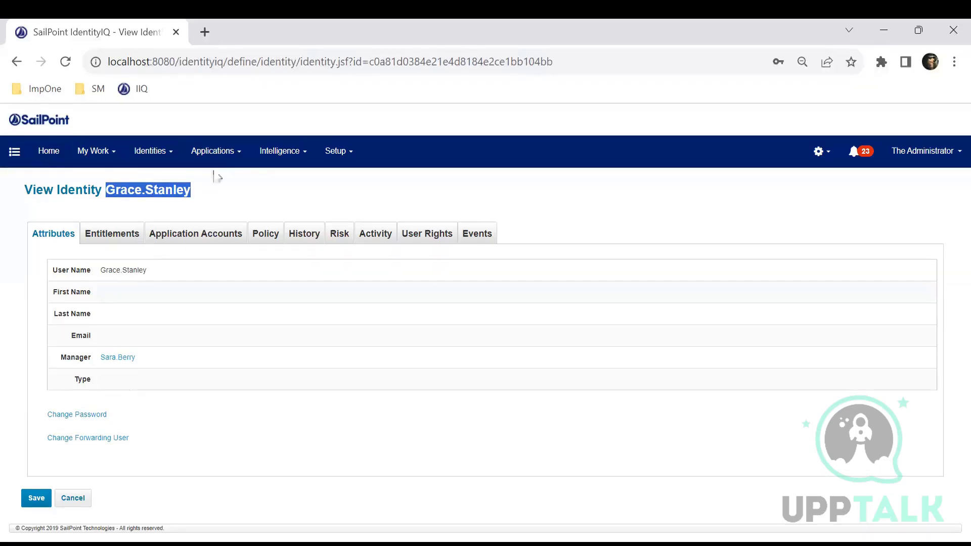
left_click(221, 161)
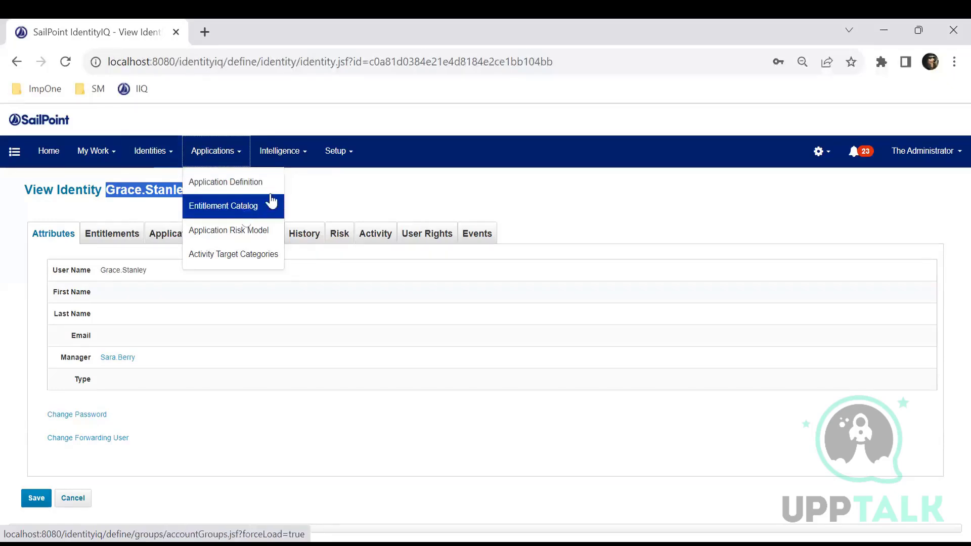
left_click(335, 155)
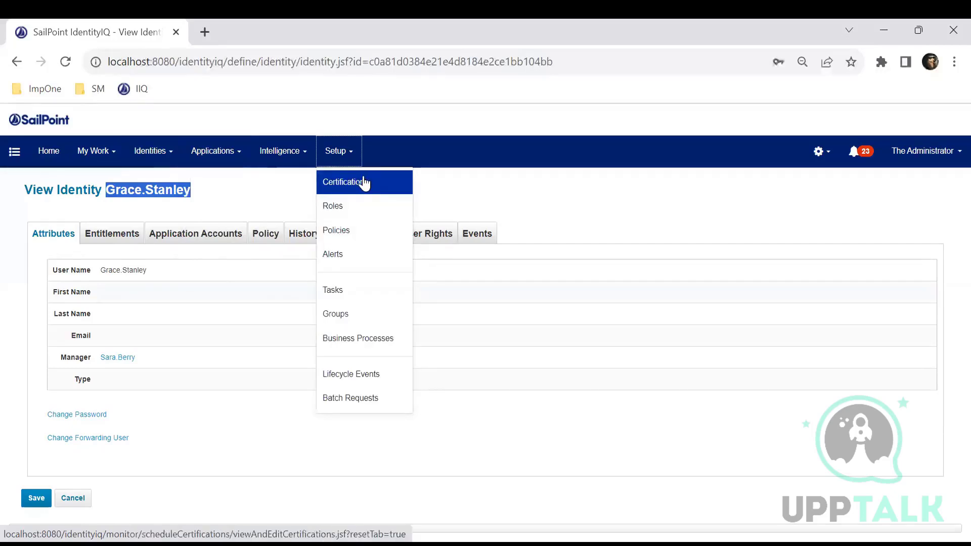
left_click(364, 183)
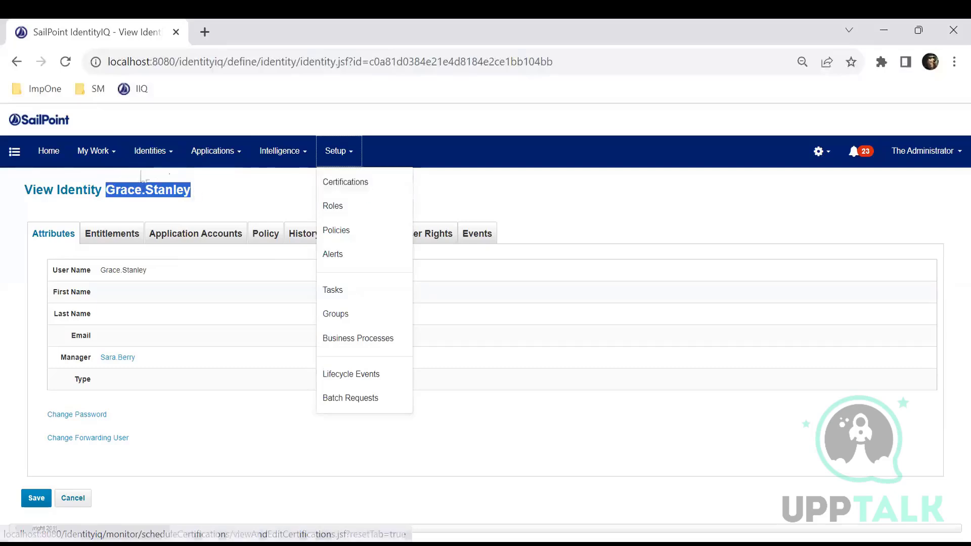
View the identity's application accounts and return to its attributes.
left_click(191, 235)
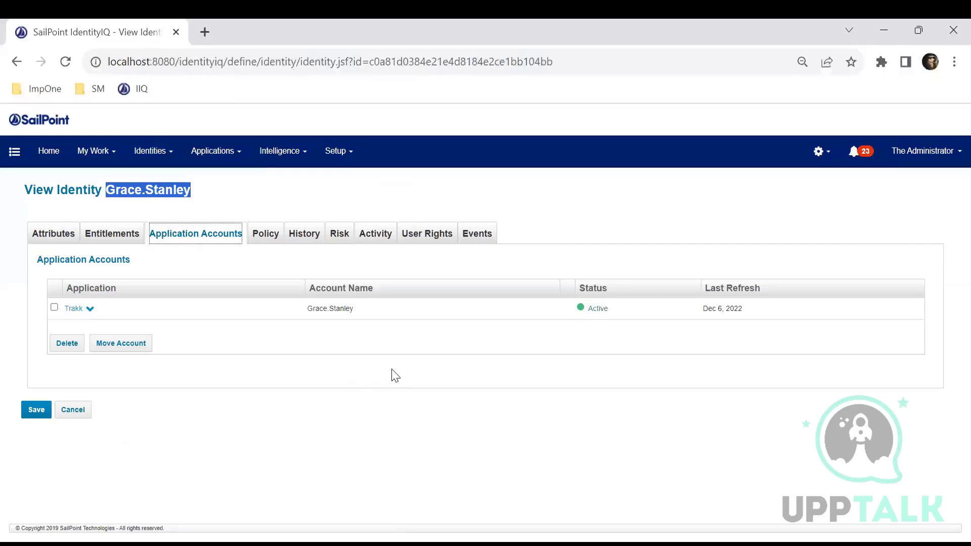
left_click(70, 239)
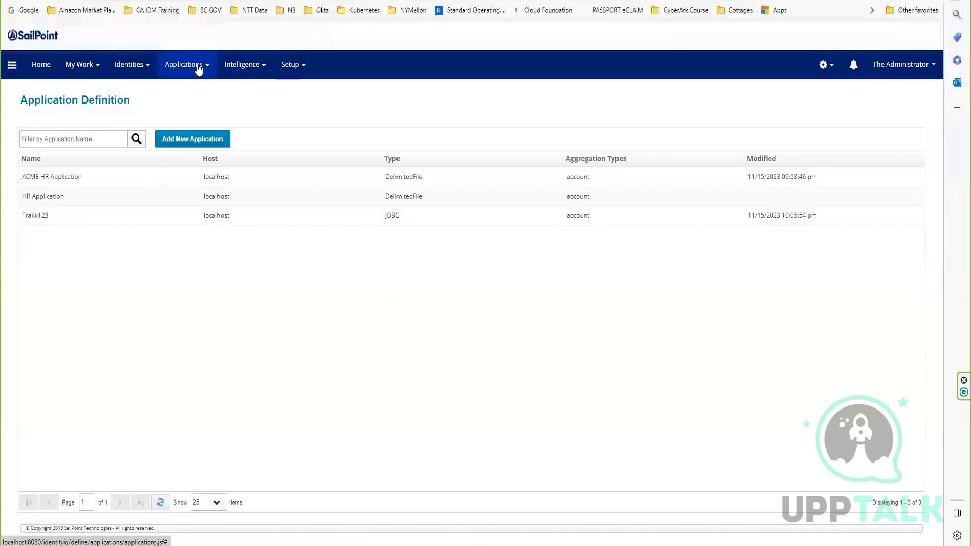
Open the spadmin identity from the Identity Warehouse to view its attributes.
left_click(141, 69)
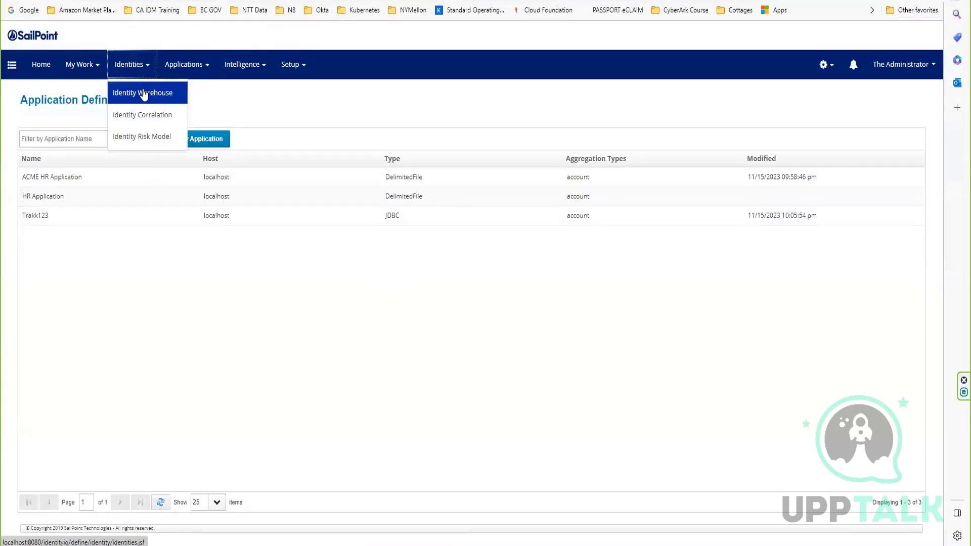
left_click(145, 95)
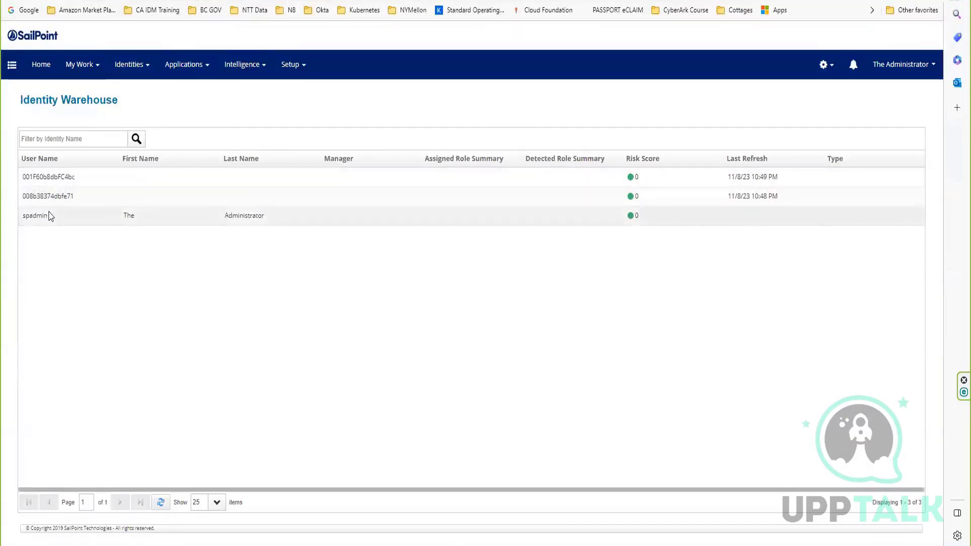
left_click(49, 215)
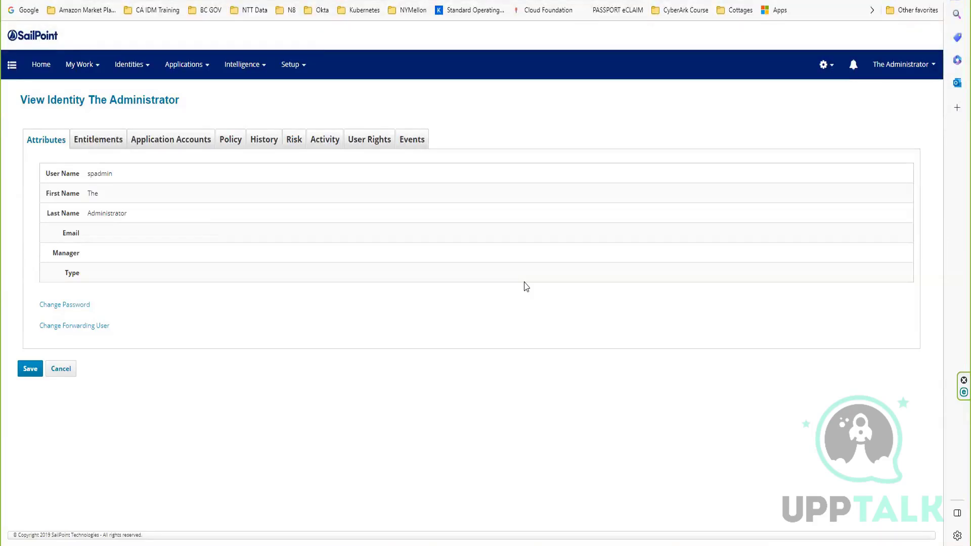
In the global Identity Mappings, add an identity attribute with attribute name and display name "Phone number", and save it.
left_click(824, 69)
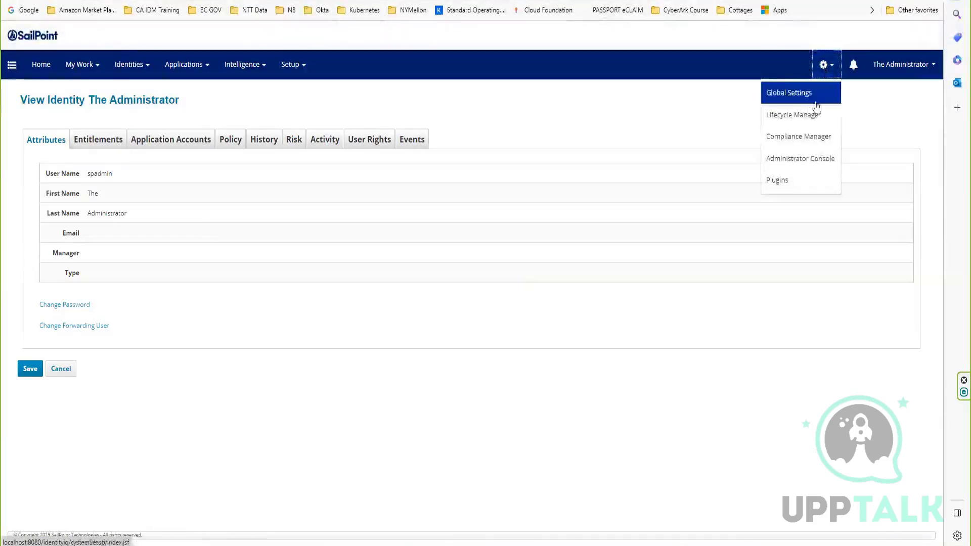
left_click(807, 94)
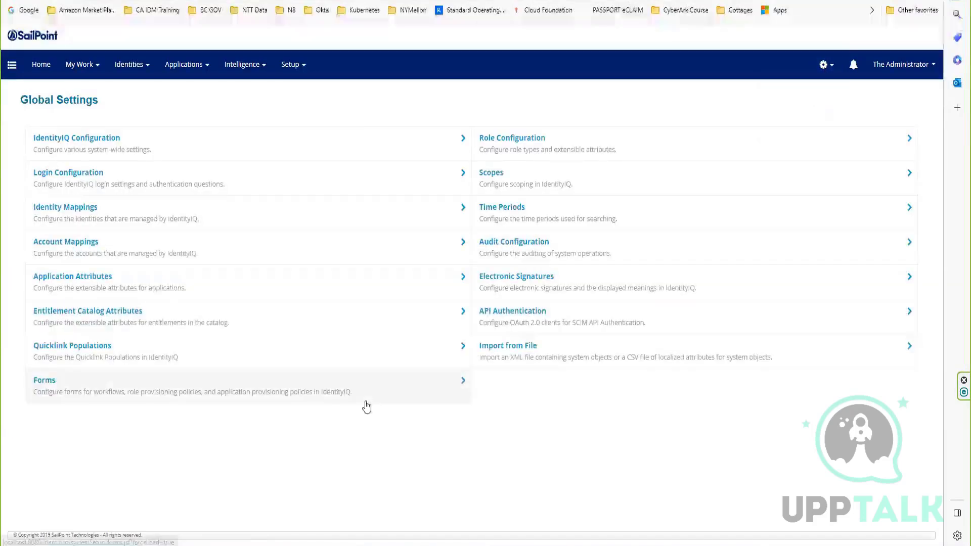
left_click(68, 219)
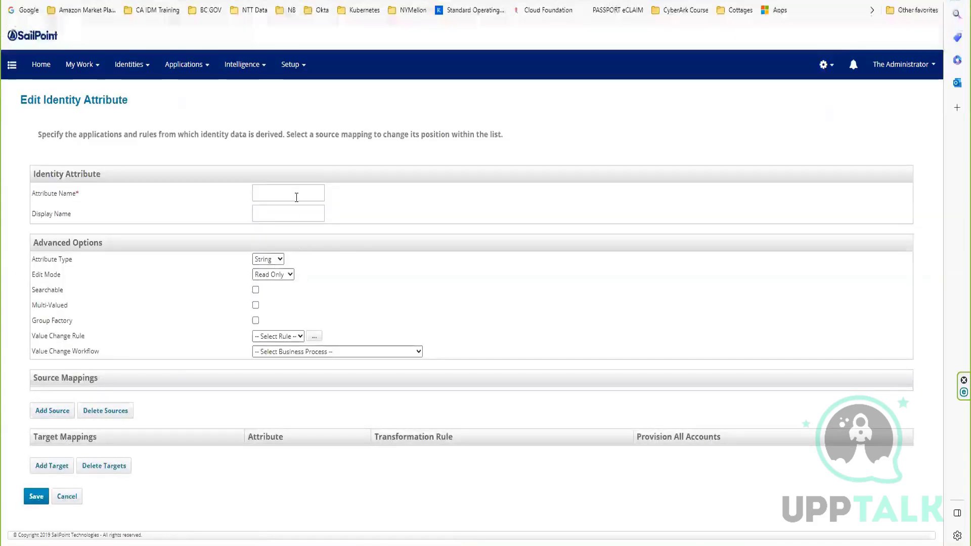
left_click(301, 196)
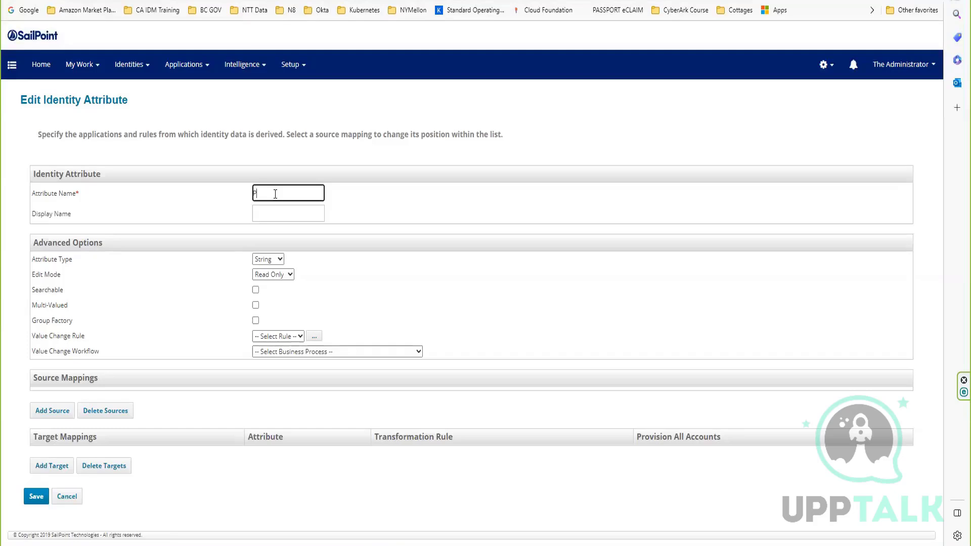
type("one number")
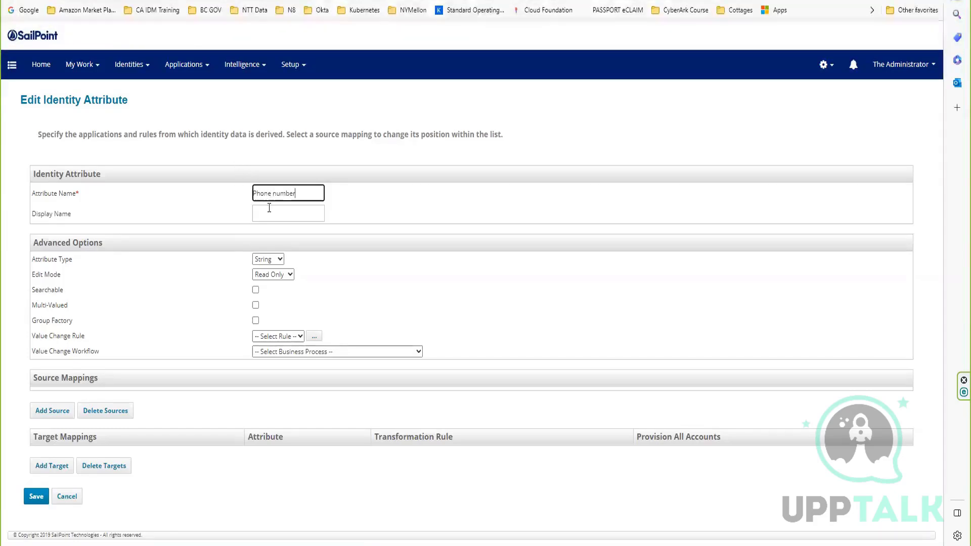
left_click(268, 207)
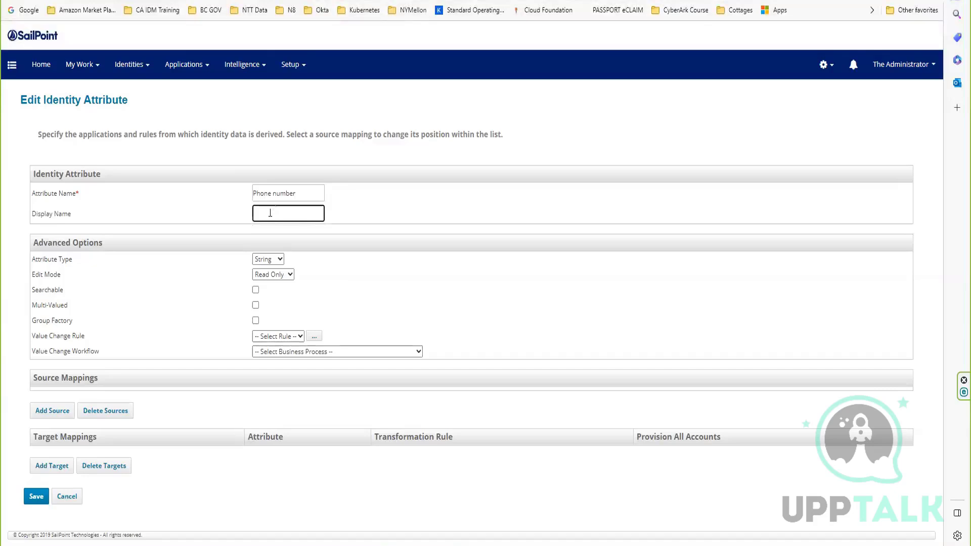
left_click_drag(302, 192, 244, 195)
key("ctrl+c")
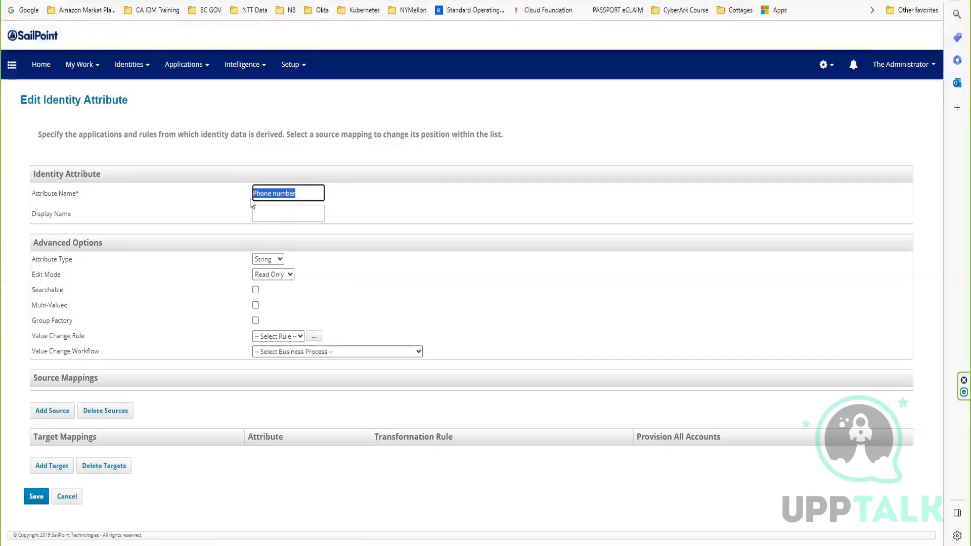
left_click(273, 218)
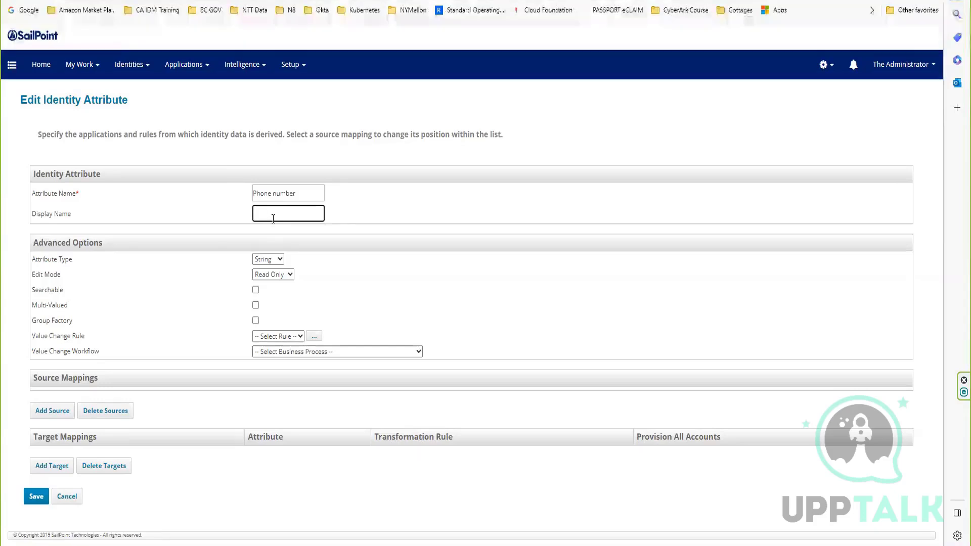
key("ctrl+v")
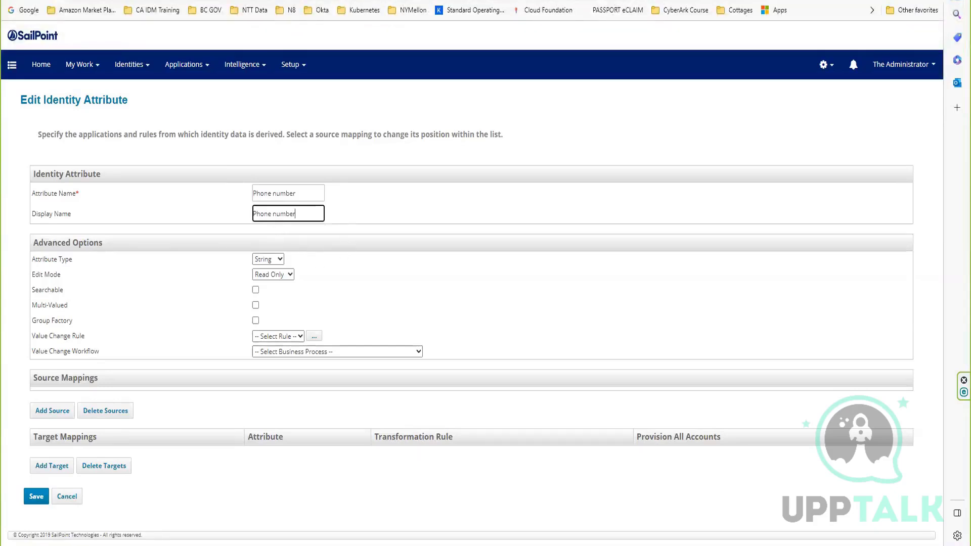
left_click(35, 498)
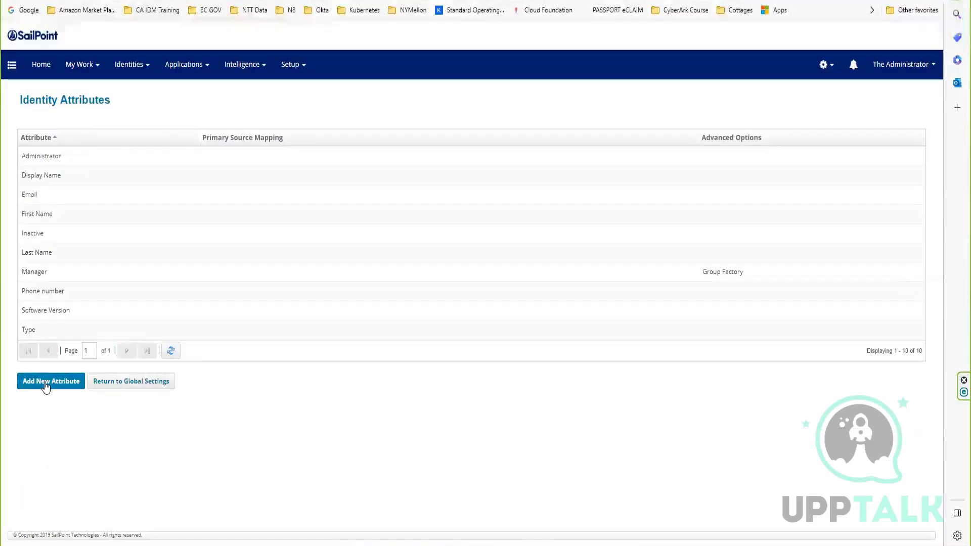
Start another new identity attribute with "address" as both its attribute name and display name.
left_click(54, 383)
left_click(270, 195)
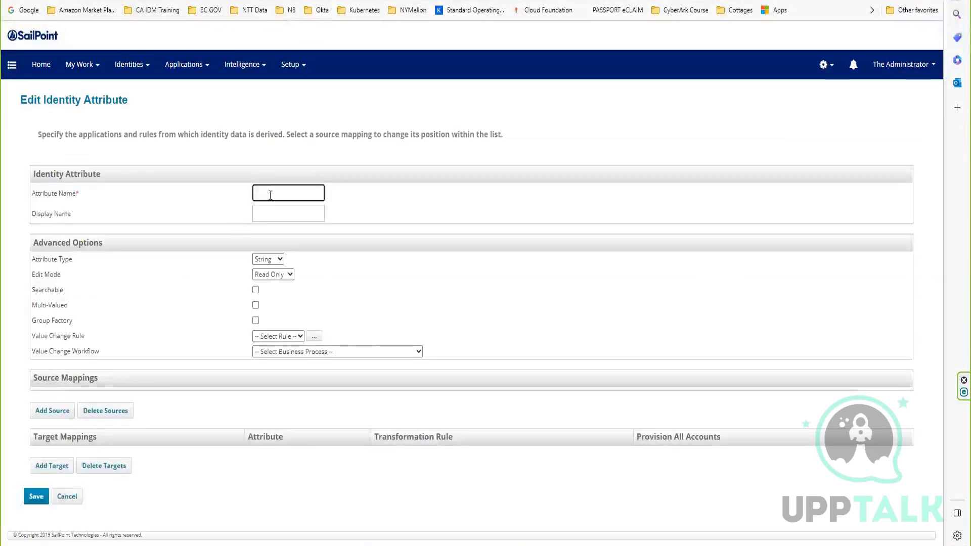
type("st")
type("dress")
left_click_drag(277, 192, 227, 210)
key("ctrl+c")
left_click(272, 212)
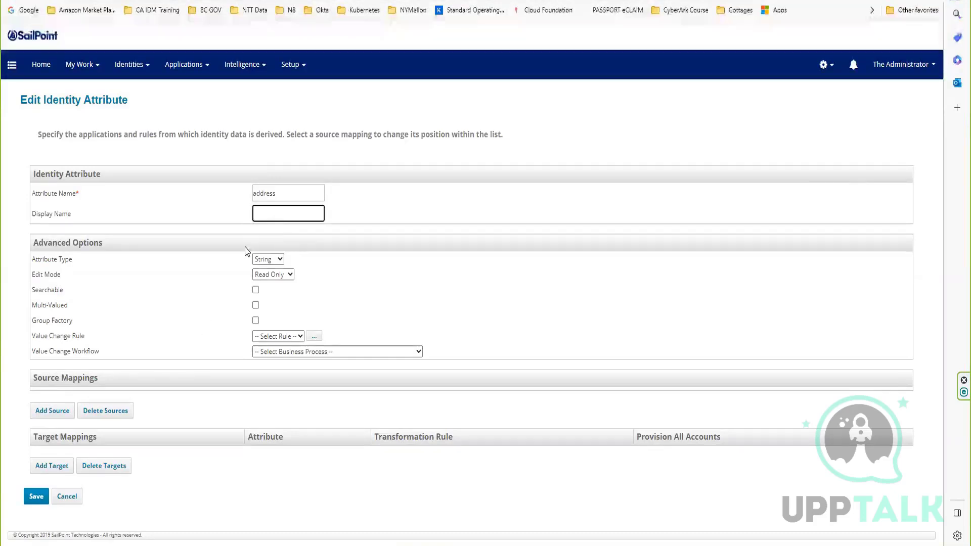
key("ctrl+v")
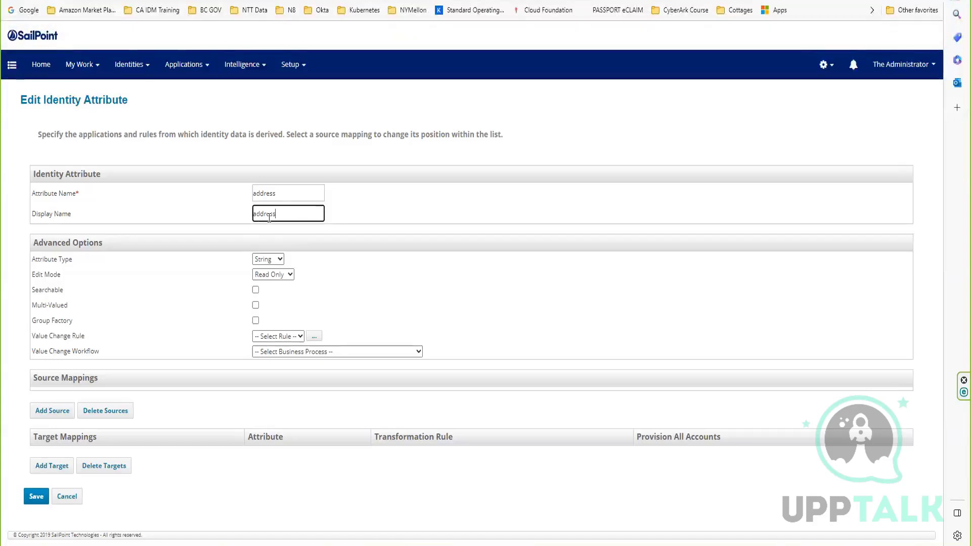
Capitalize the attribute name and display name to "Address" and save the attribute.
left_click(256, 193)
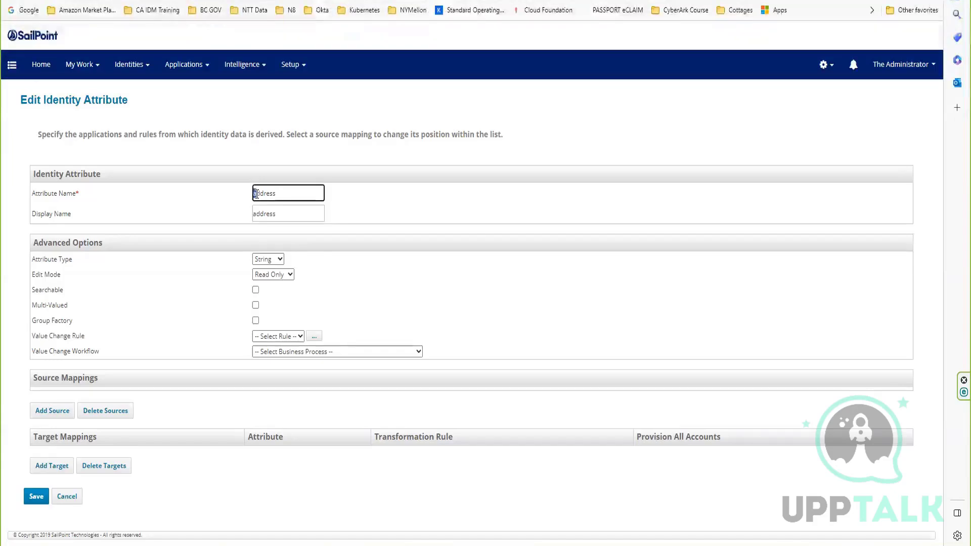
key("Delete")
type("A")
left_click(255, 215)
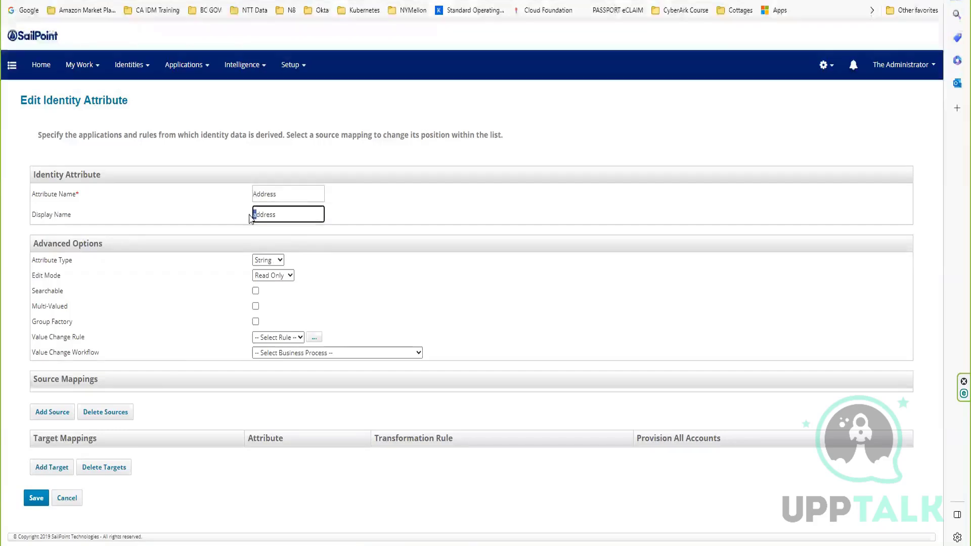
type("A")
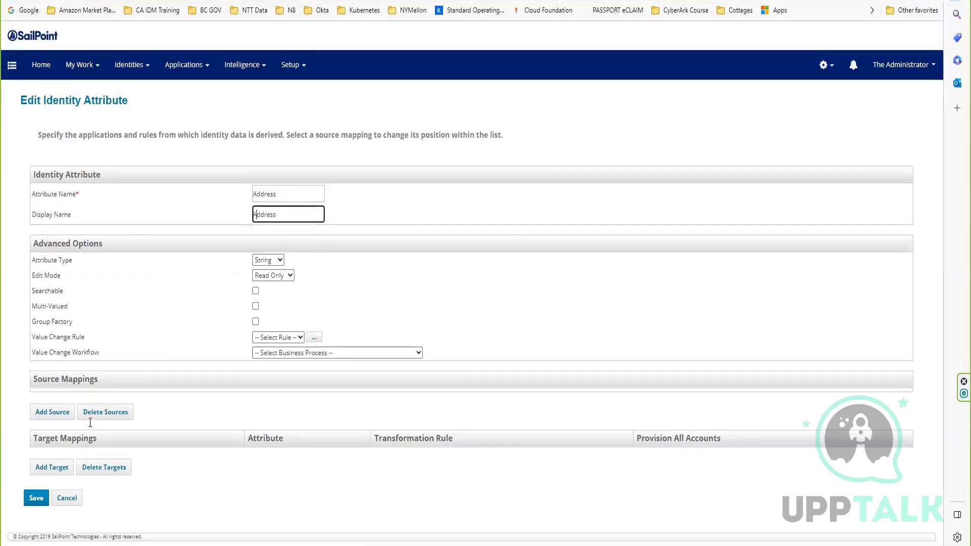
left_click(36, 498)
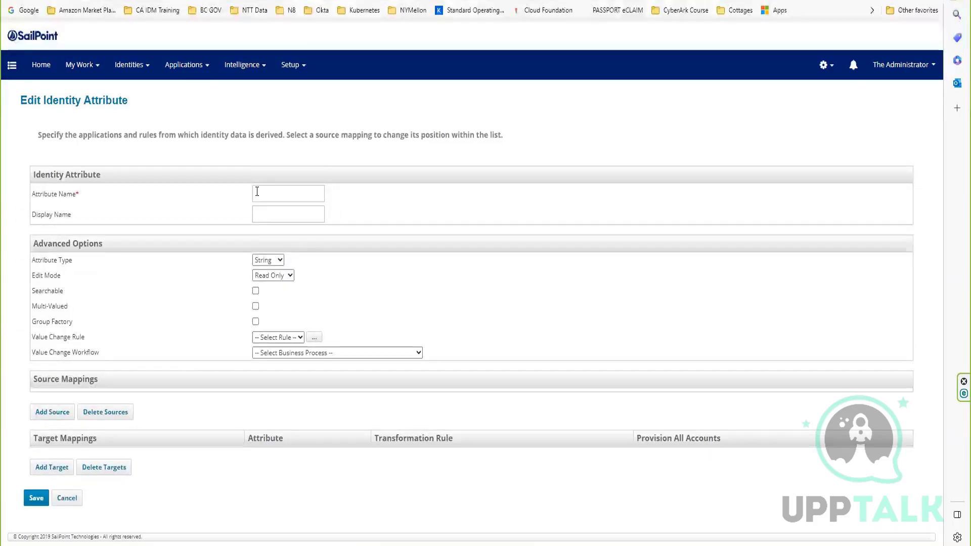
Enter "start date" as the new identity attribute's attribute name and display name, and save it.
left_click(259, 190)
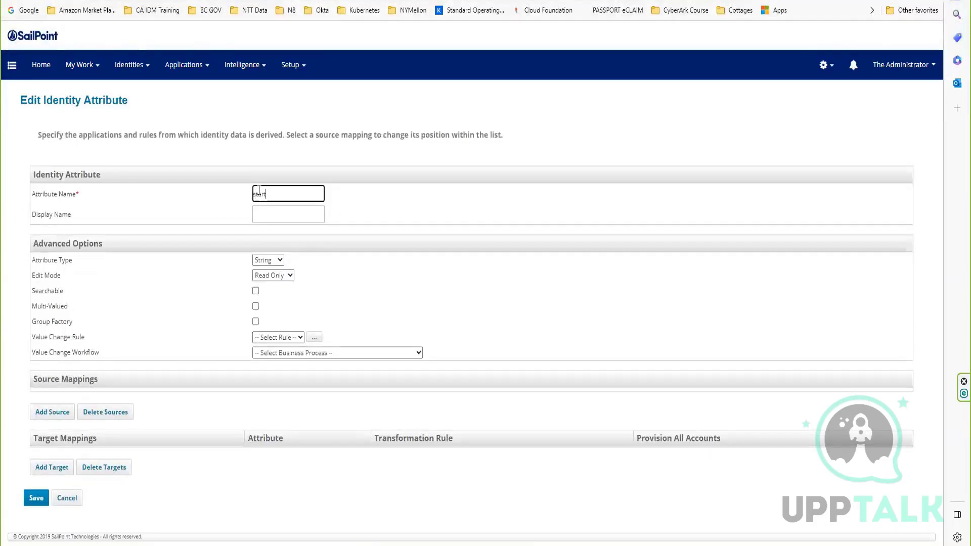
type("start date")
left_click(272, 214)
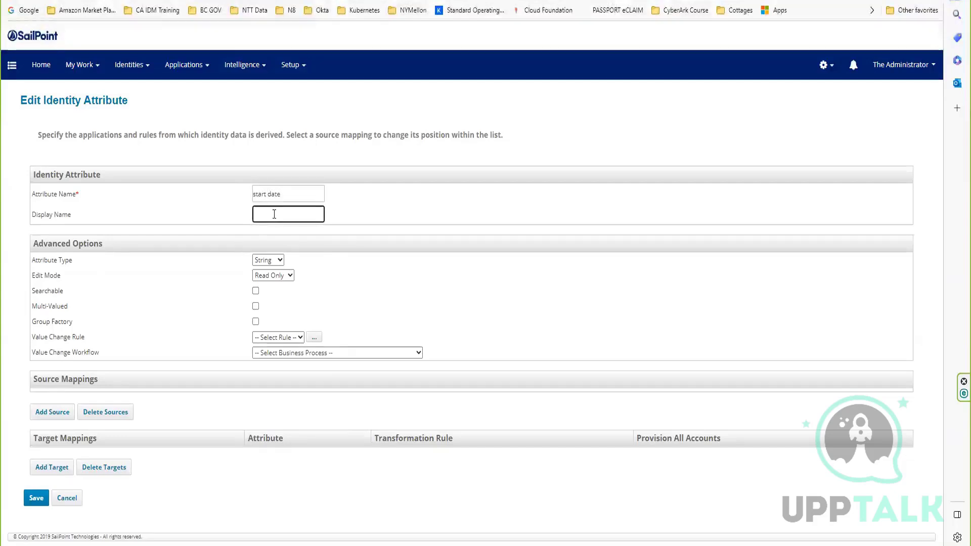
type("start")
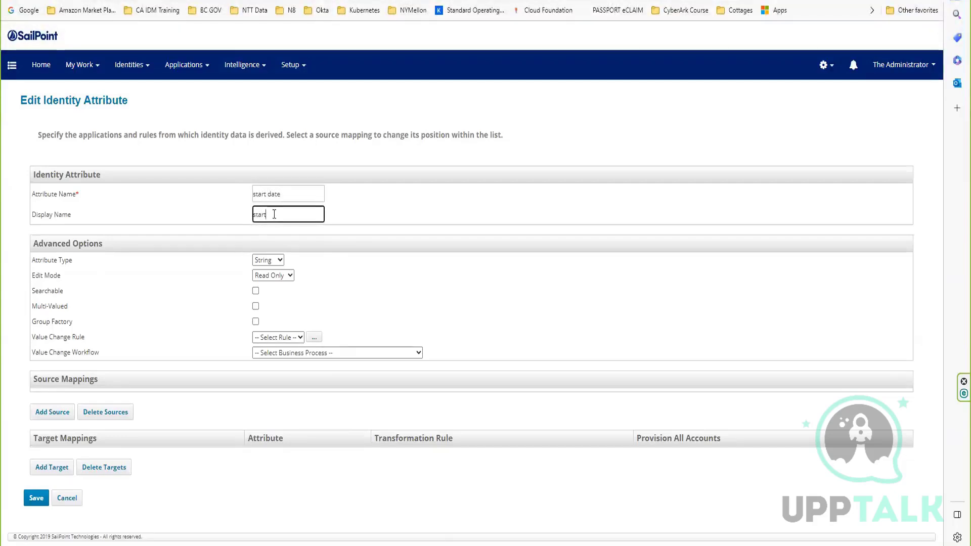
type(" date")
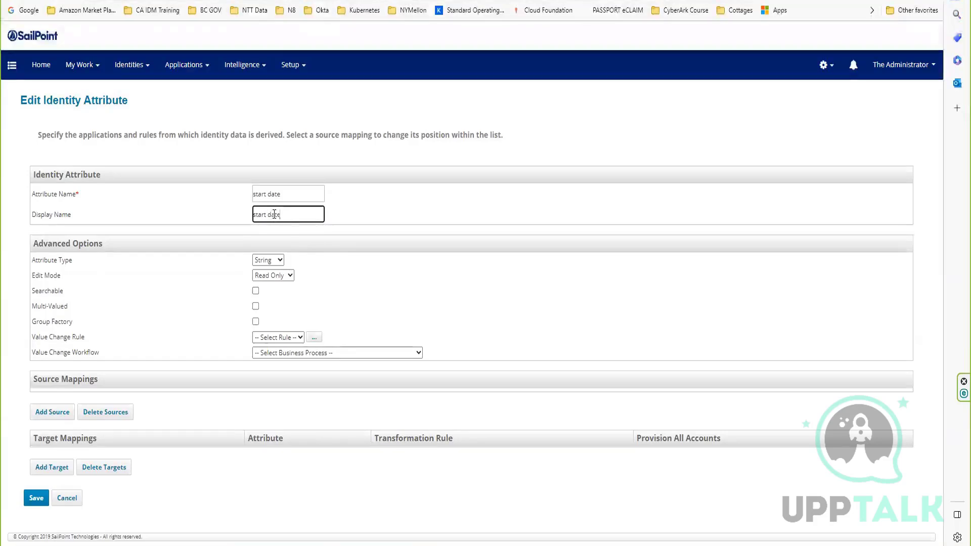
left_click(31, 500)
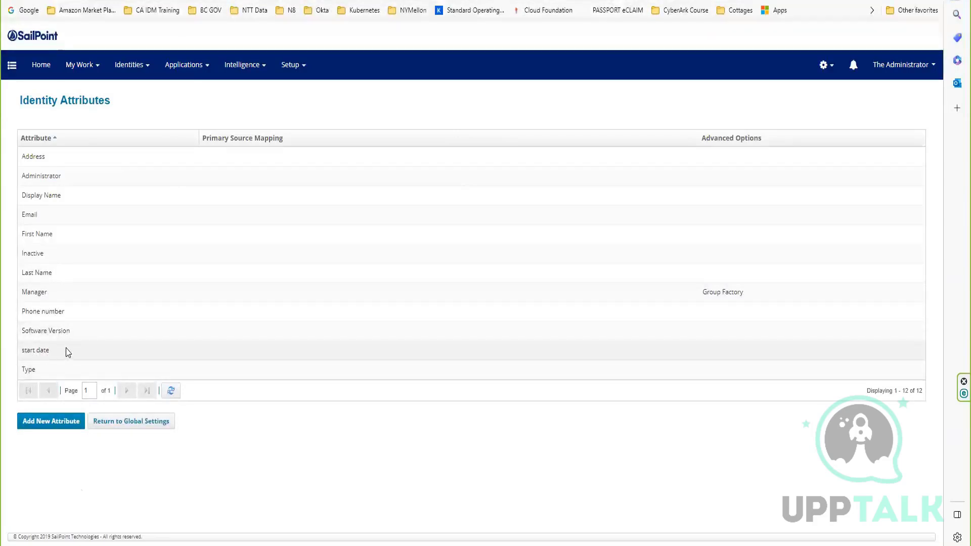
Start another identity attribute with the attribute name "Escalation Manager", correcting the spelling of its first word.
left_click(45, 422)
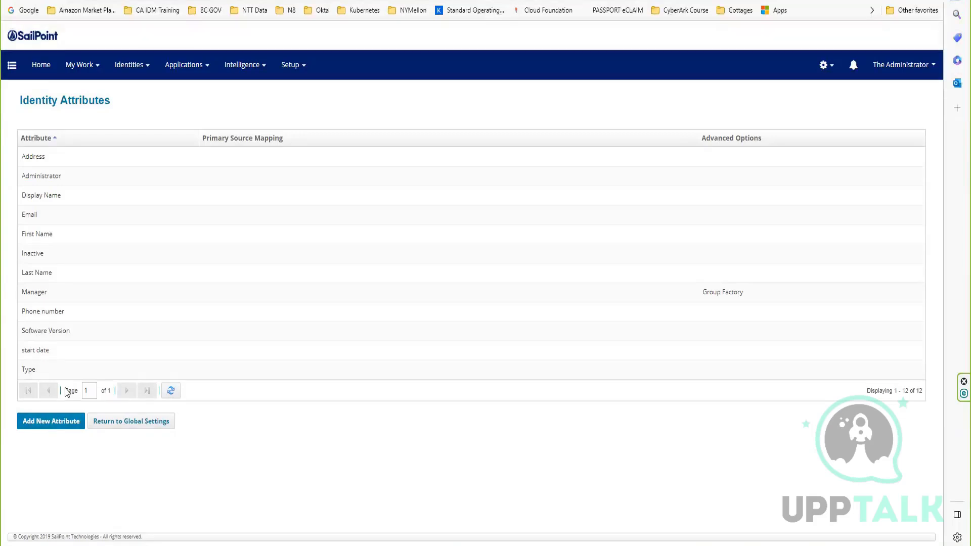
left_click(276, 195)
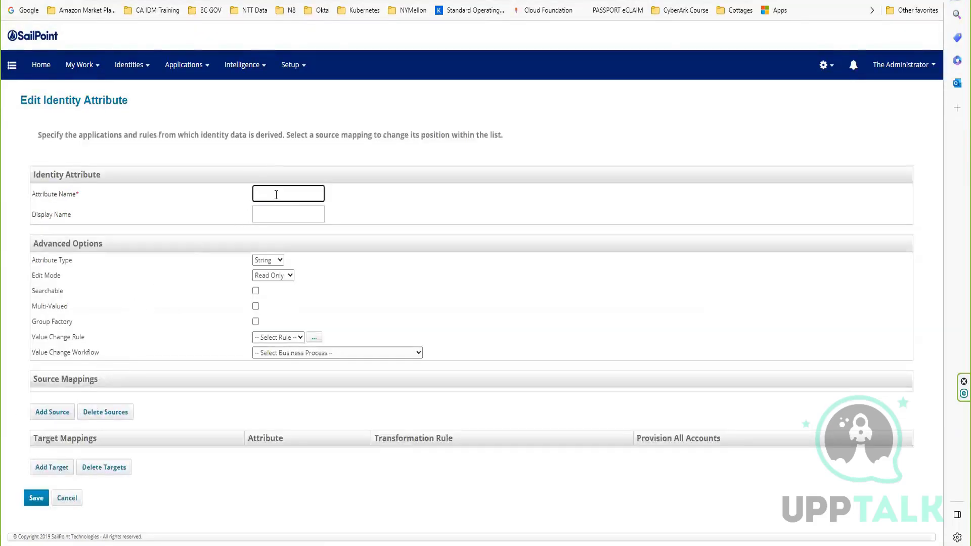
type("Es")
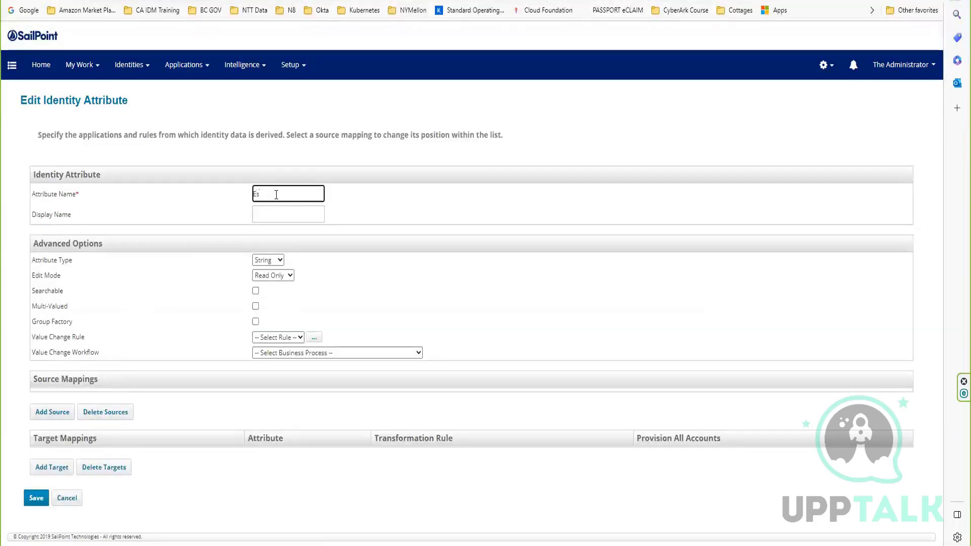
type("clation Manager")
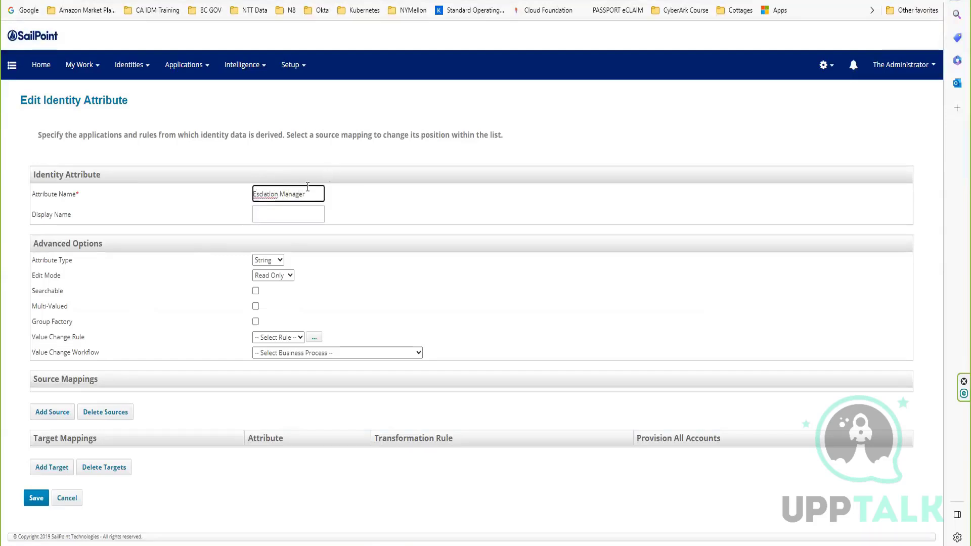
double_click(264, 195)
right_click(264, 196)
left_click(289, 208)
Copy "Escalation Manager" from the attribute name into the display name and save the attribute.
left_click_drag(316, 194, 216, 204)
key("ctrl+c")
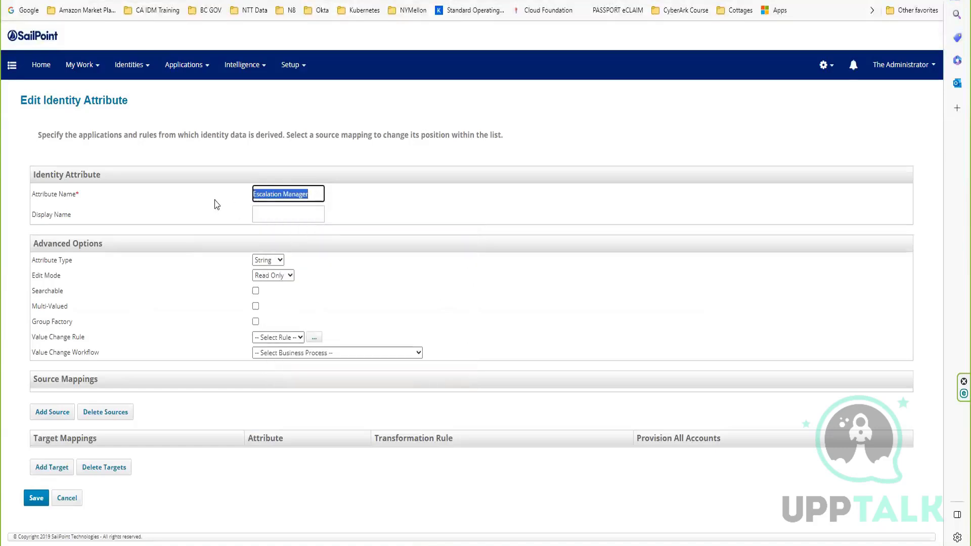
left_click(276, 216)
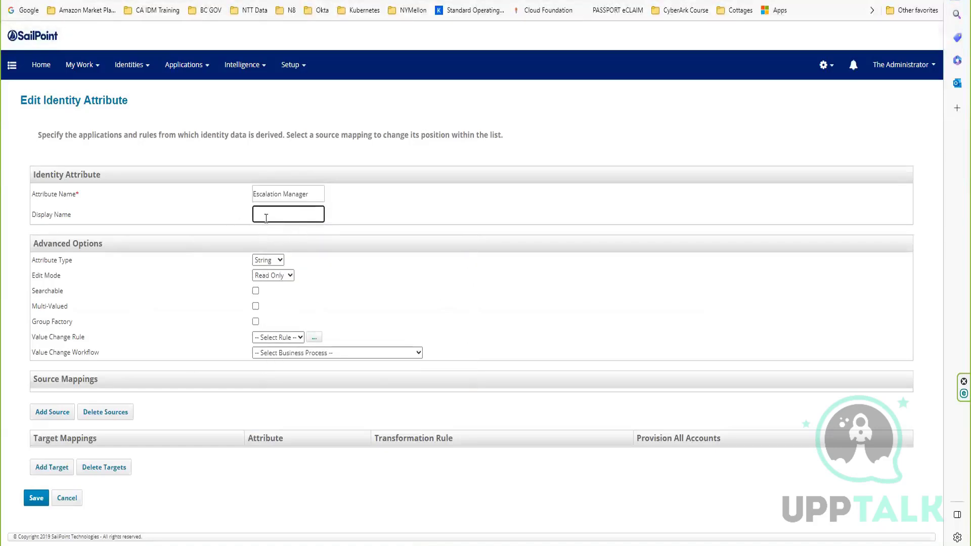
key("ctrl+v")
left_click(36, 498)
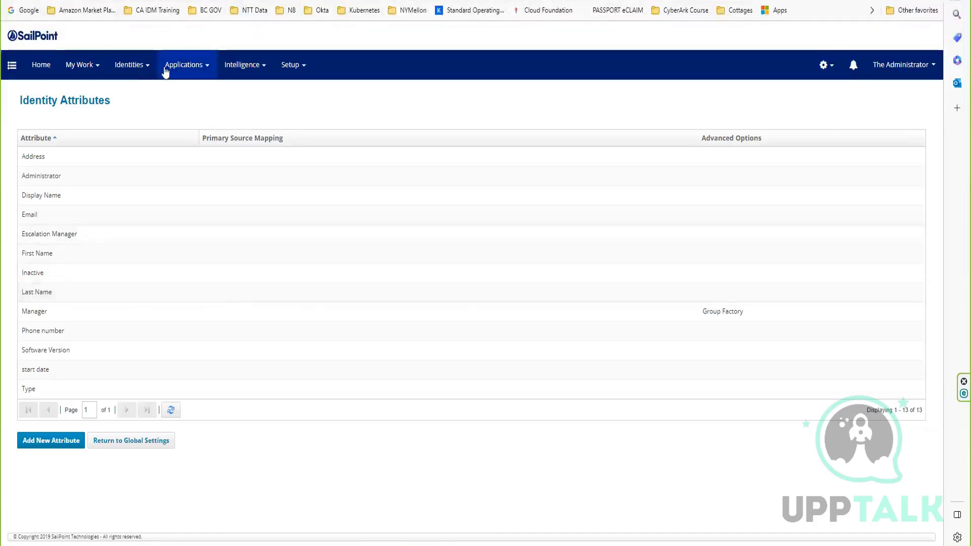
Open the spadmin identity from the Identity Warehouse to check which attributes it displays.
mouse_move(141, 82)
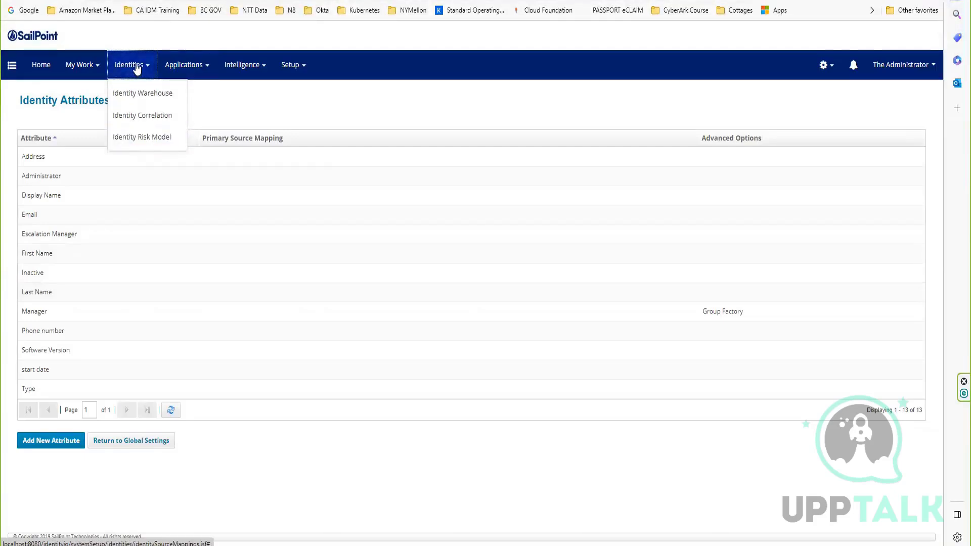
left_click(145, 94)
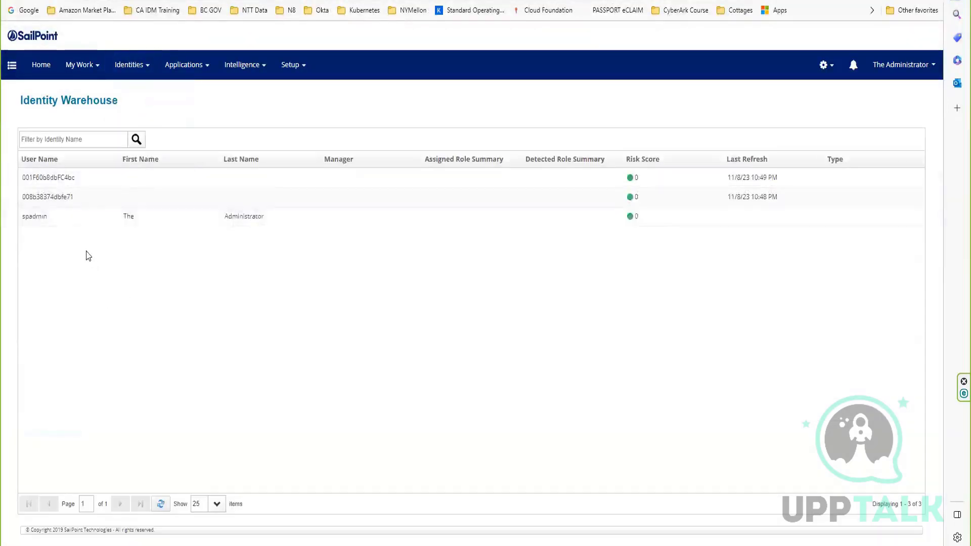
left_click(36, 216)
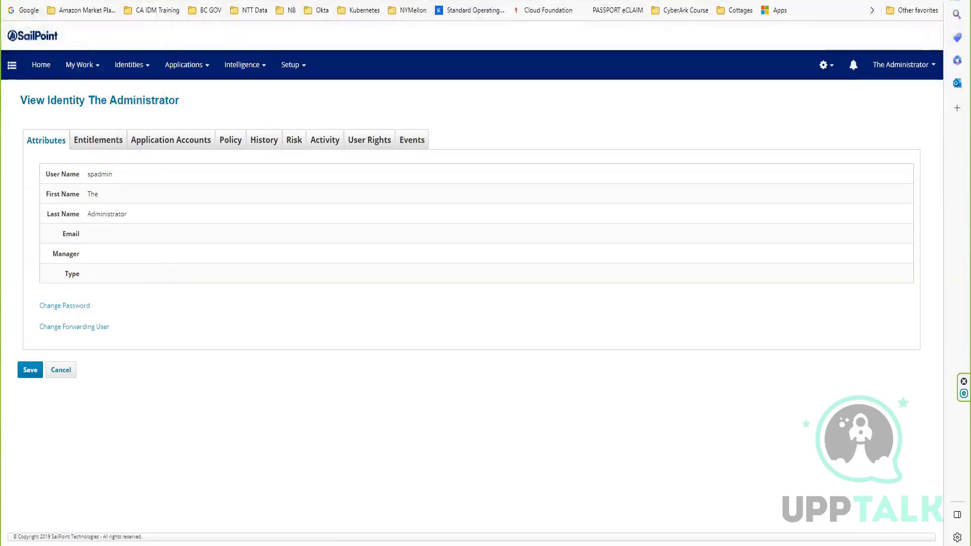
Open the IdentityIQ debug Object Browser at localhost:8080/identityiq/debug in a new browser tab.
key("ctrl+t")
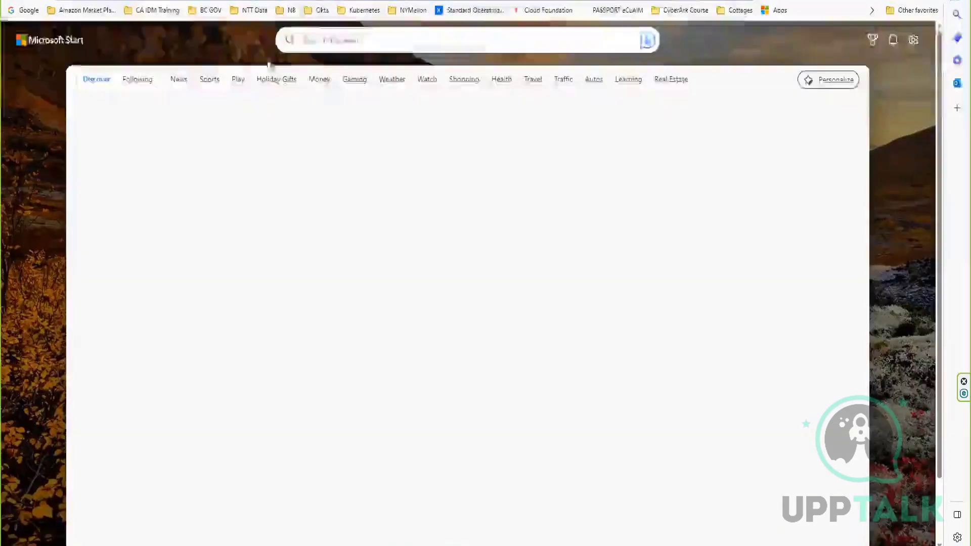
type("localhost:8080/identityiq")
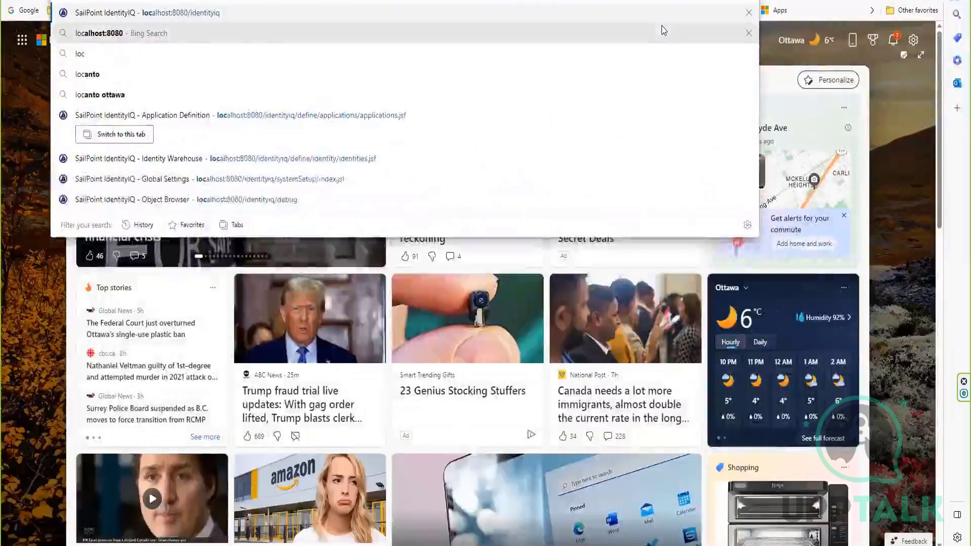
key("Right")
key("Return")
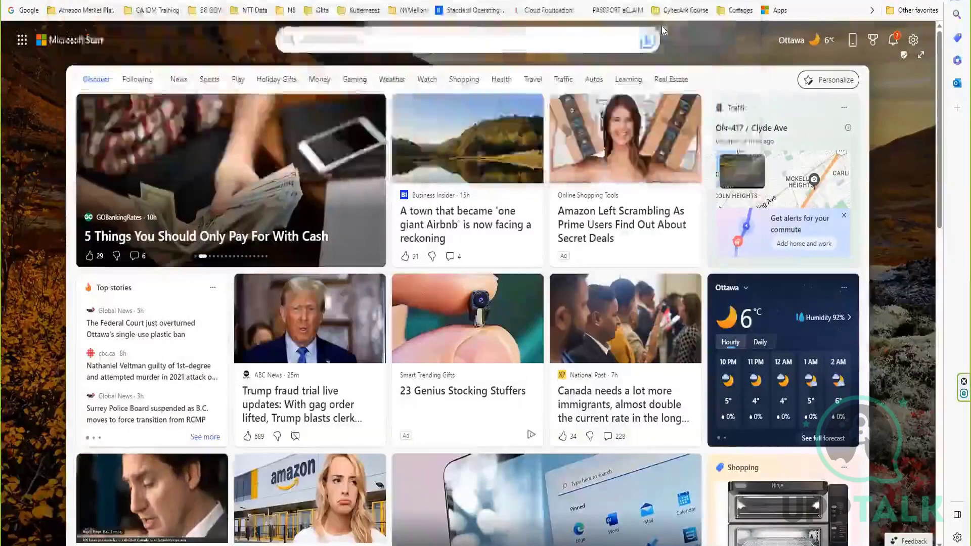
left_click(213, 1)
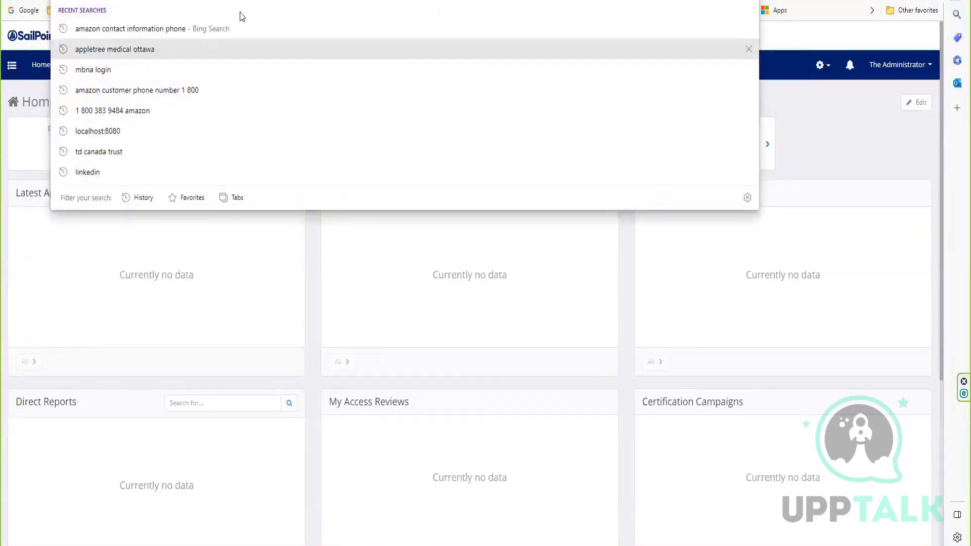
type("localhost:8080/identityiq/debug")
key("Return")
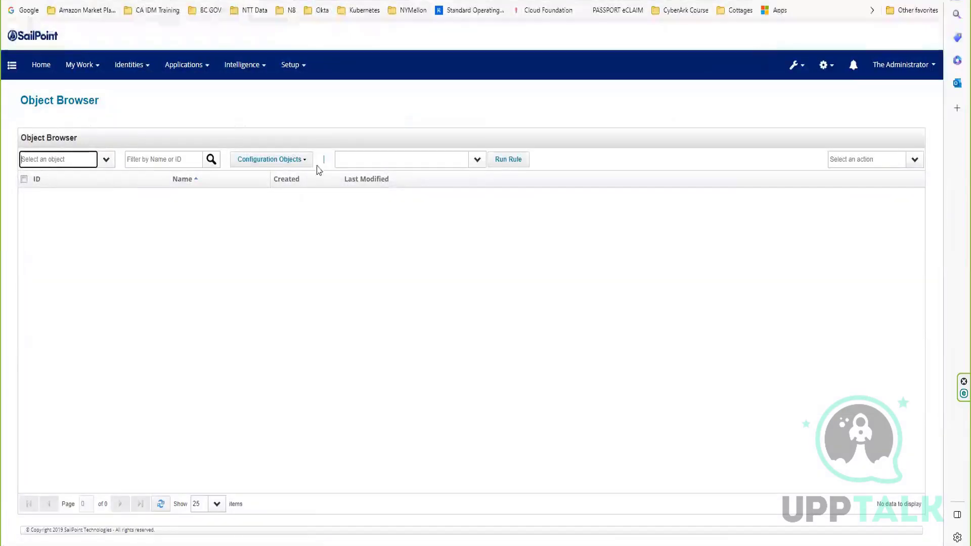
In the UI Configuration object, find the identityViewAttributes entry by searching "identityviewatt" and add a comma after administrator in its value.
left_click(282, 160)
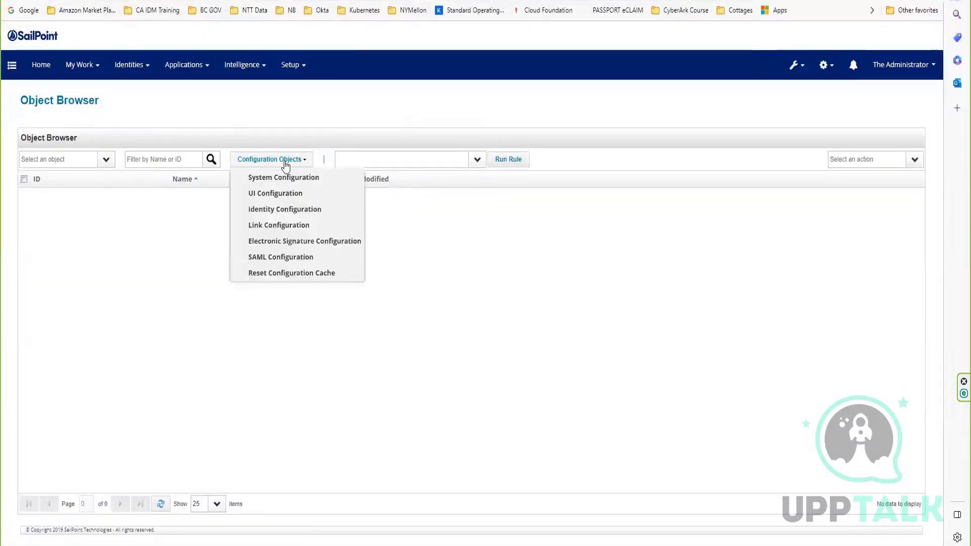
left_click(274, 195)
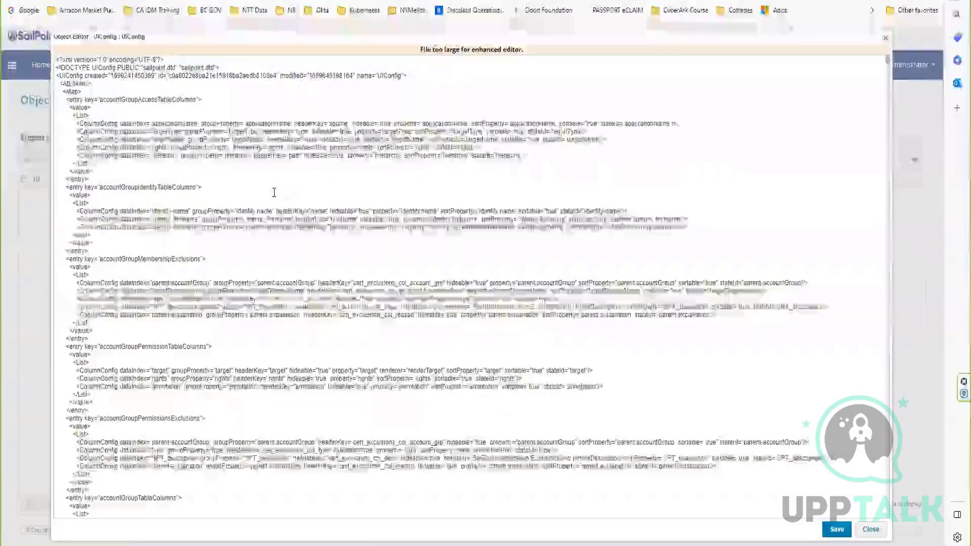
key("ctrl+f")
type("identityv")
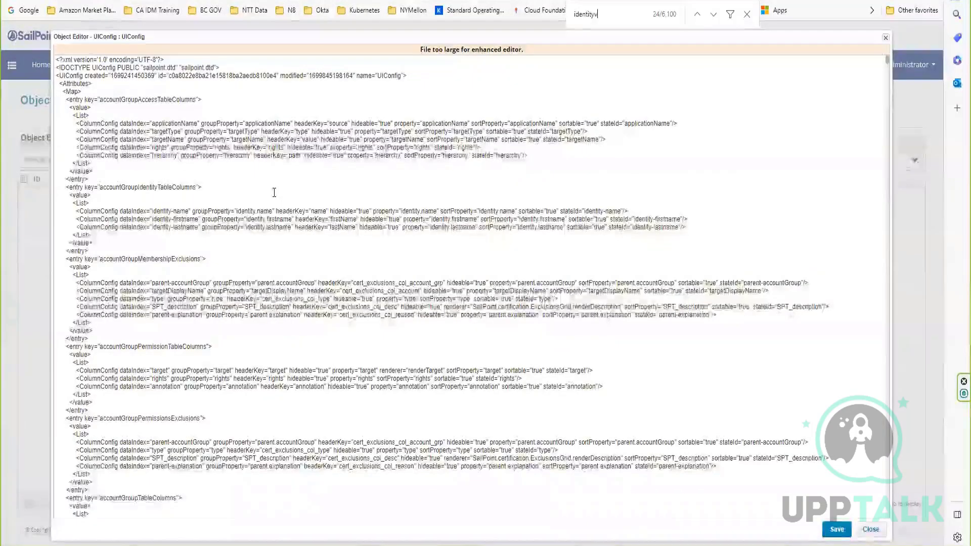
type("iew")
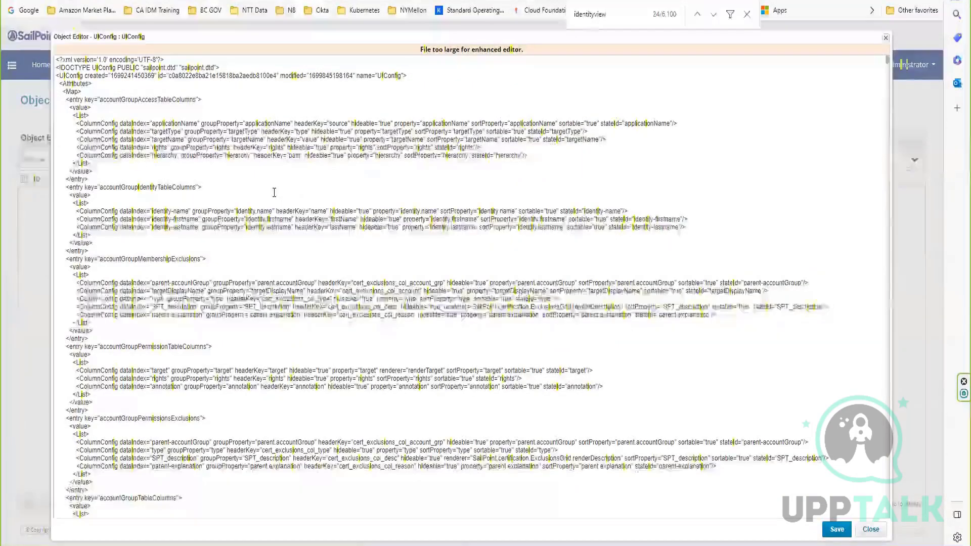
type("att")
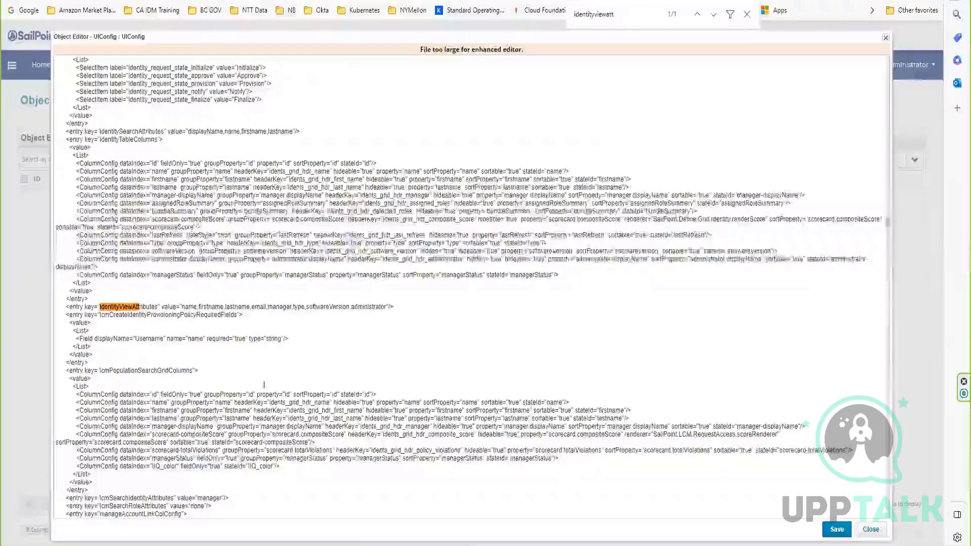
left_click(386, 306)
type(",")
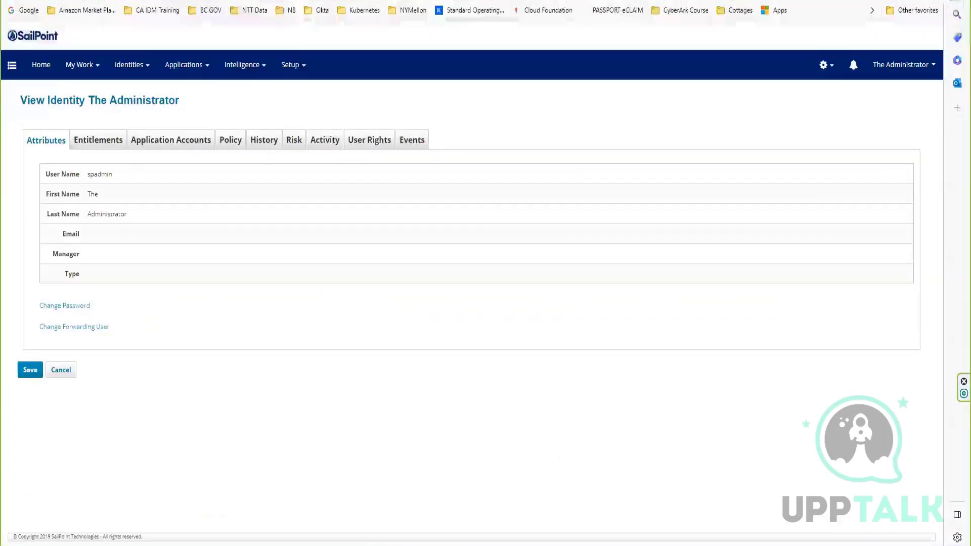
Open the start date attribute in the global Identity Mappings and copy its attribute name.
left_click(820, 66)
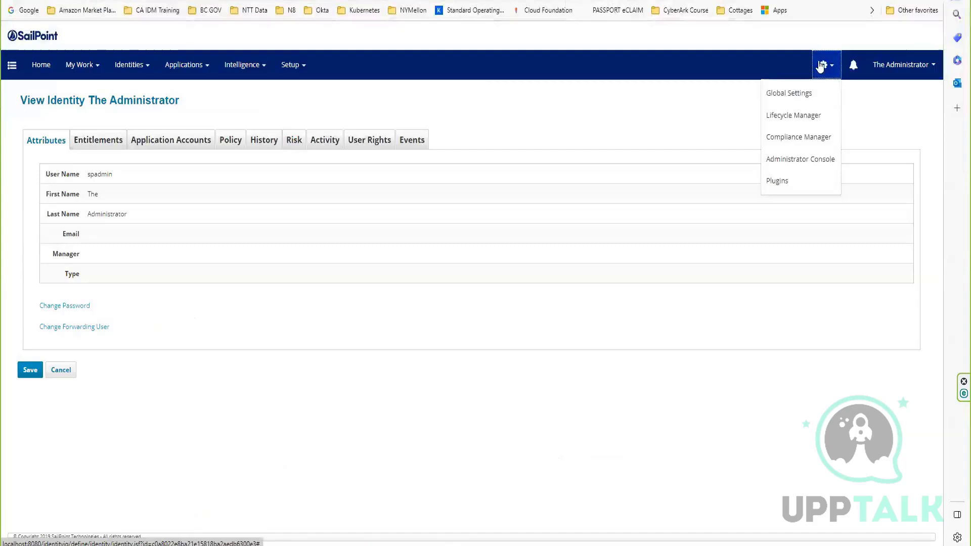
left_click(795, 94)
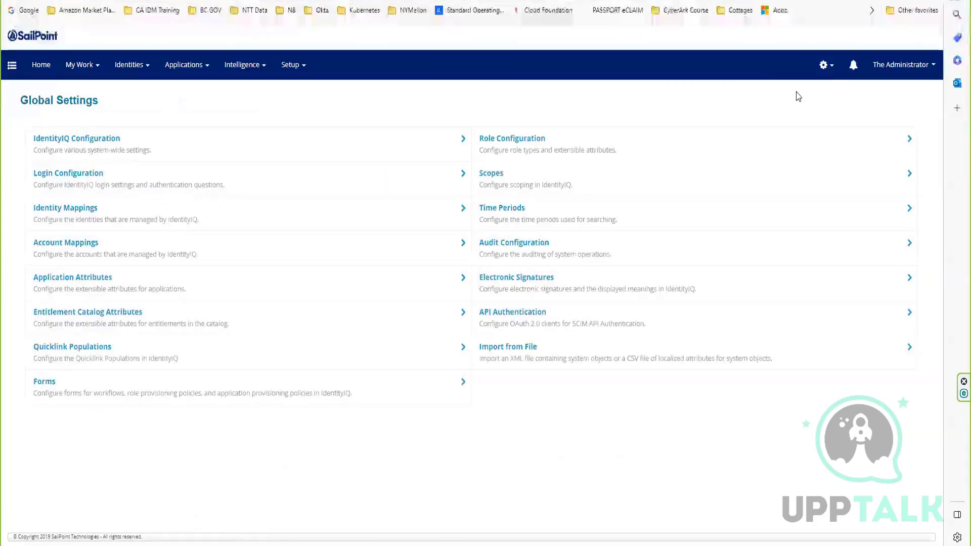
left_click(84, 215)
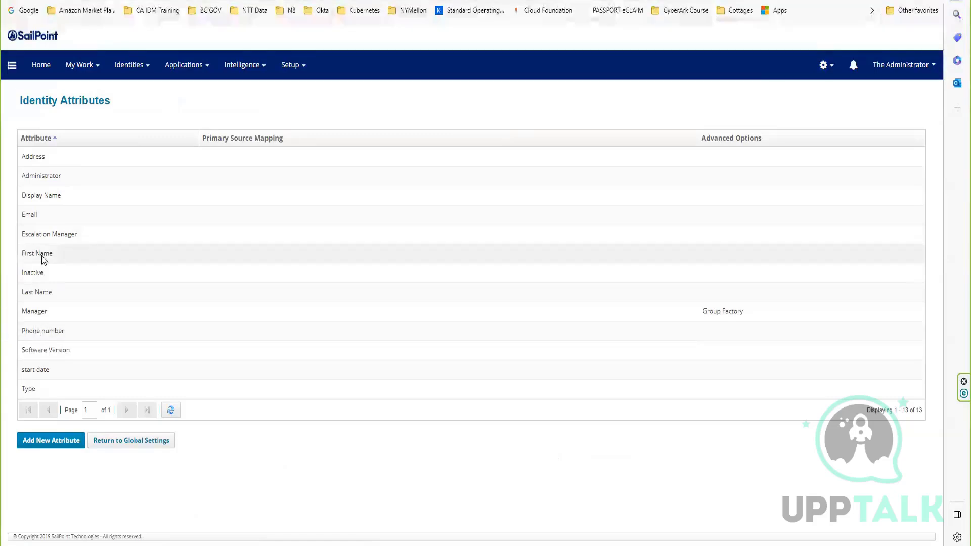
left_click(33, 370)
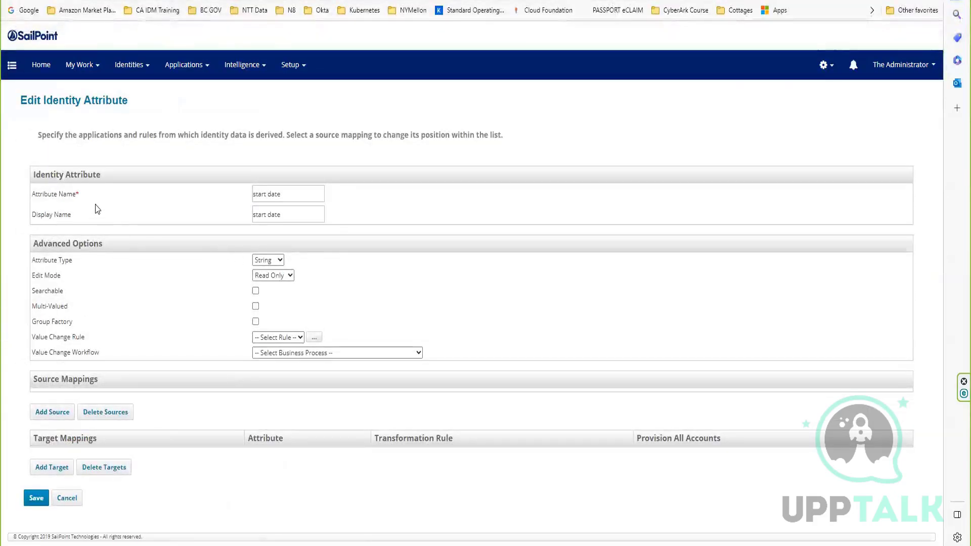
left_click_drag(75, 194, 34, 195)
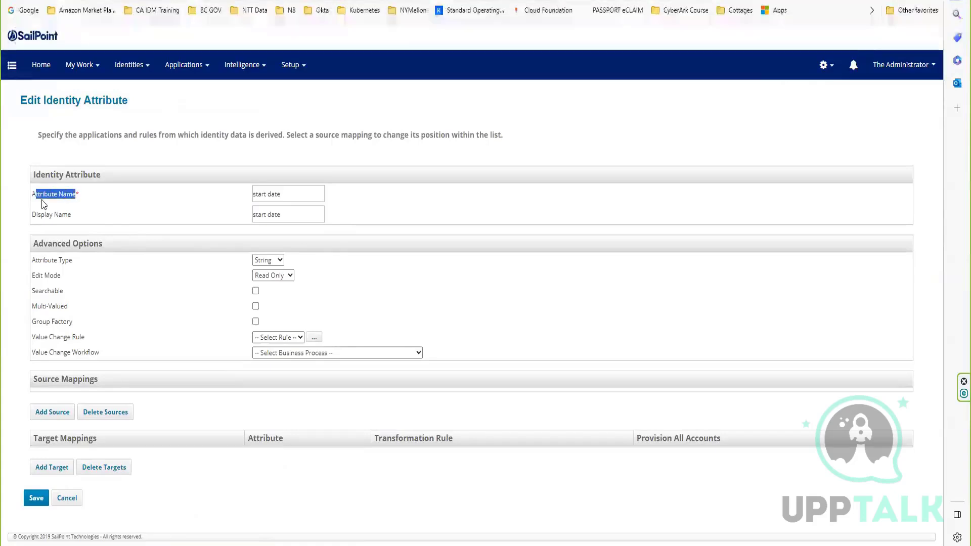
left_click(101, 322)
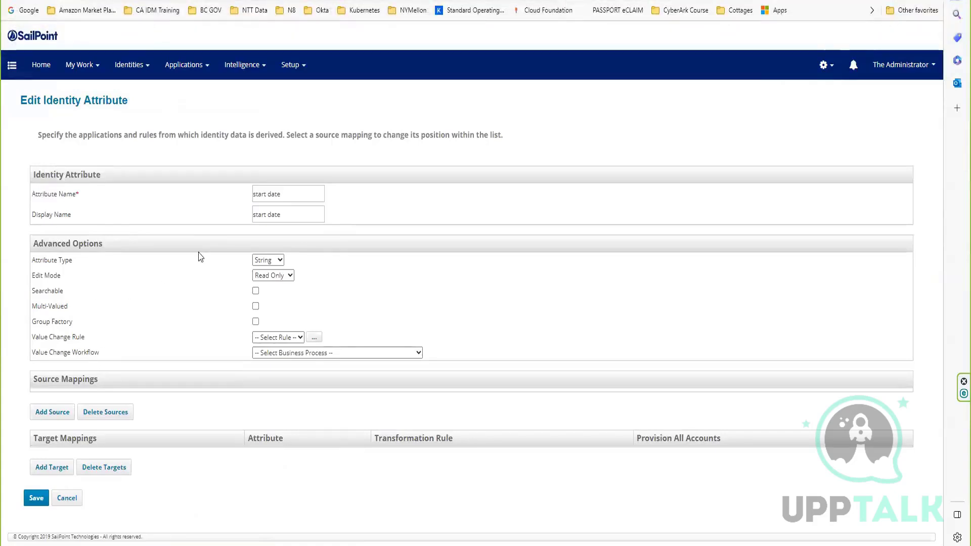
left_click_drag(288, 192, 237, 200)
key("ctrl+c")
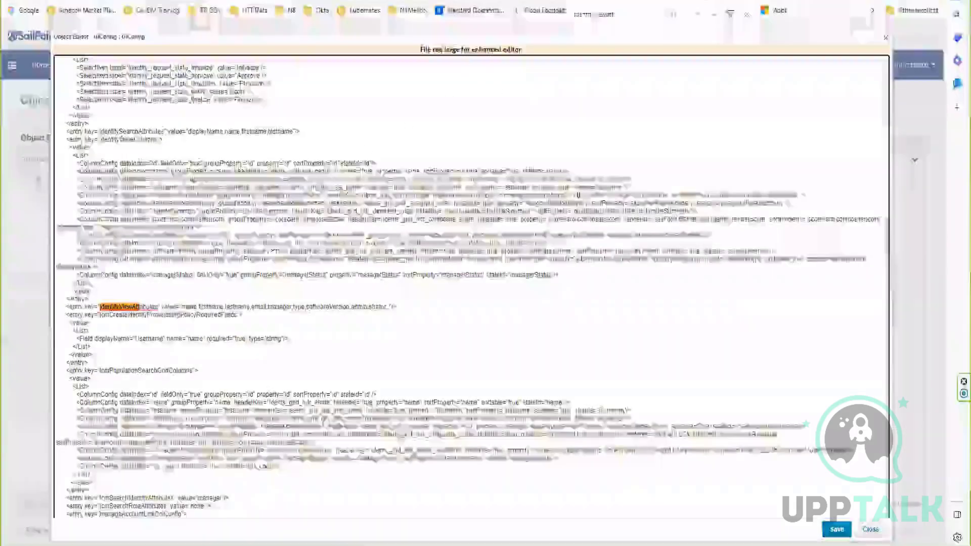
Append the copied "start date" after administrator in the identityViewAttributes value, separated by a comma.
left_click(388, 306)
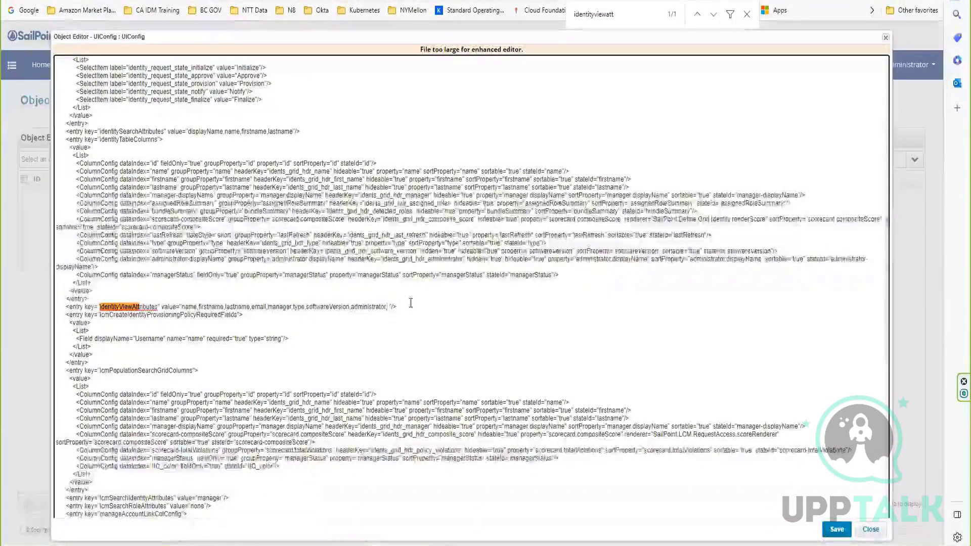
type(",")
key("ctrl+v")
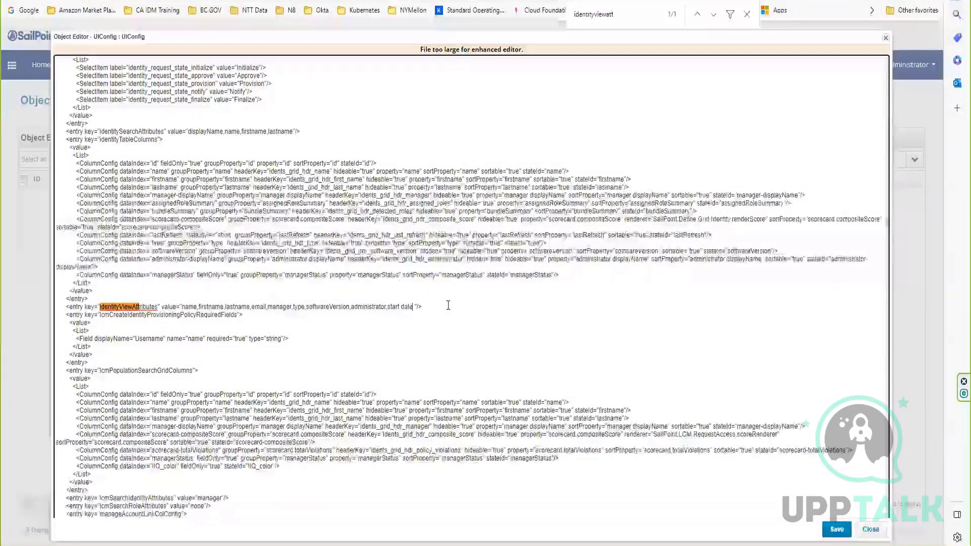
Copy the Phone number attribute's name from the identity mappings and append it after start date in the identityViewAttributes value, separated by a comma.
type(",")
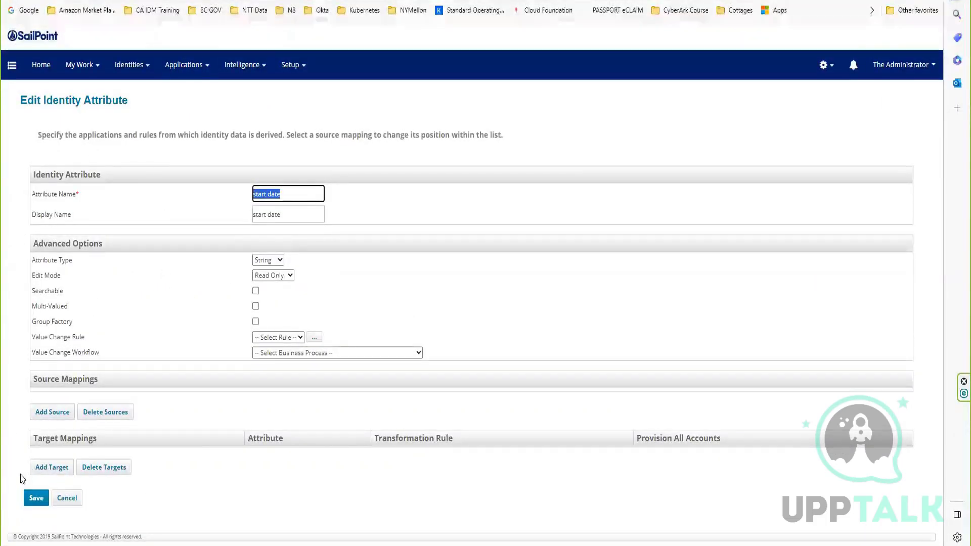
left_click(37, 500)
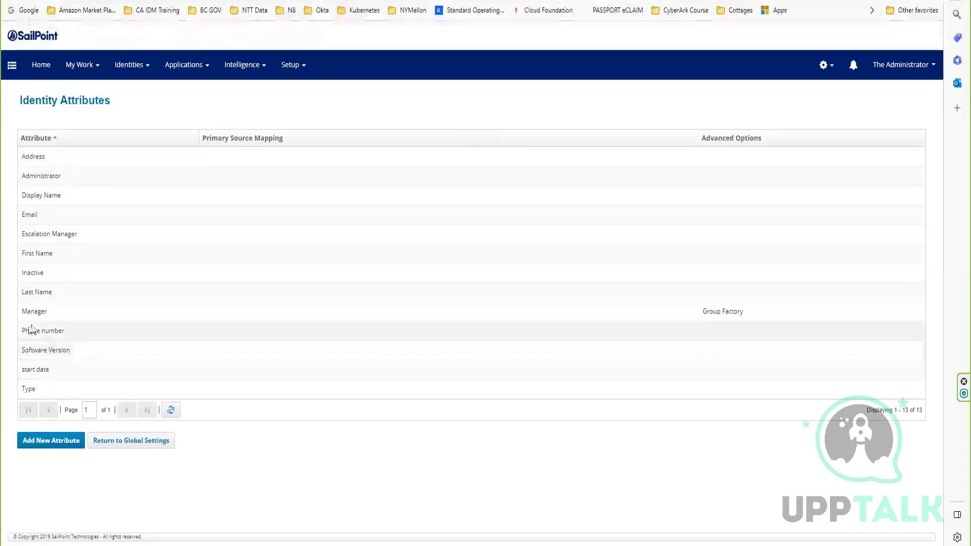
left_click(60, 335)
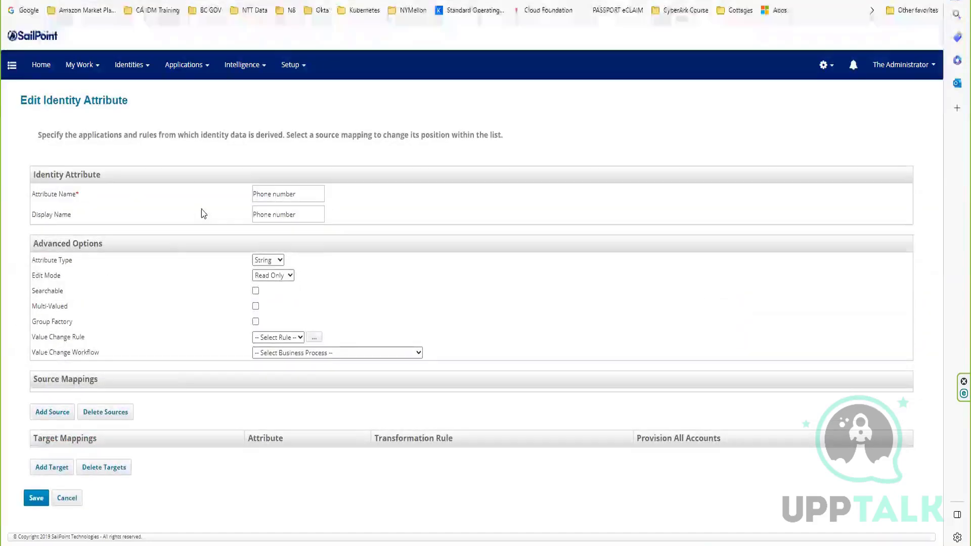
left_click_drag(303, 194, 244, 195)
key("ctrl+c")
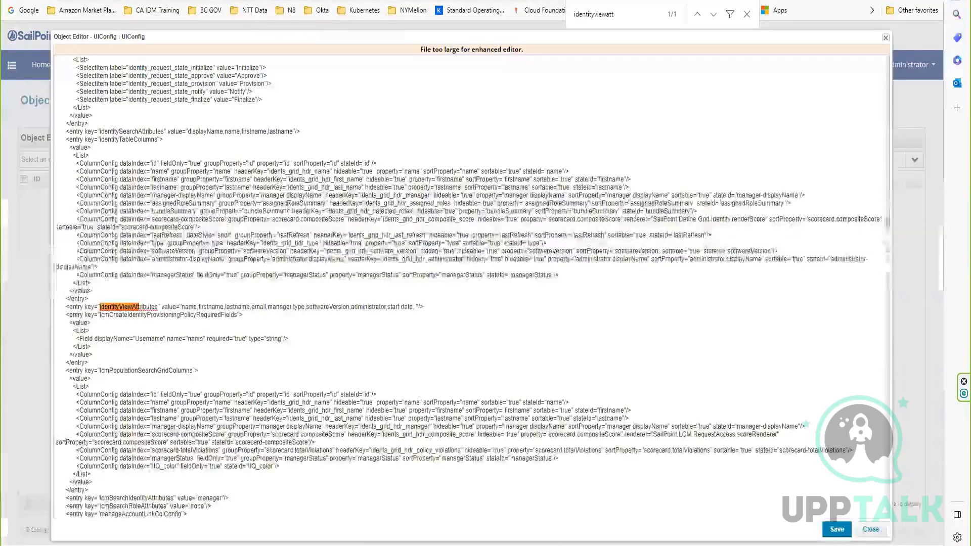
left_click(414, 306)
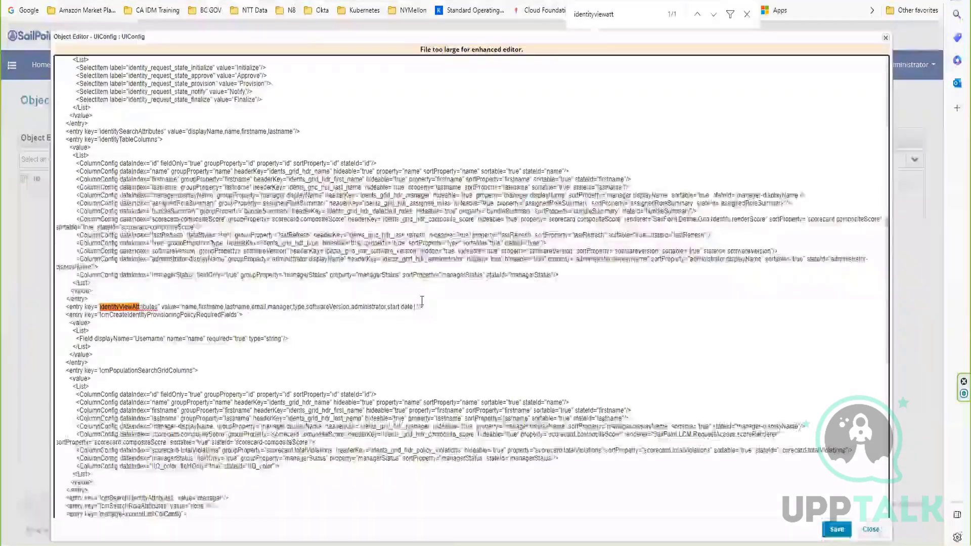
key("ctrl+v")
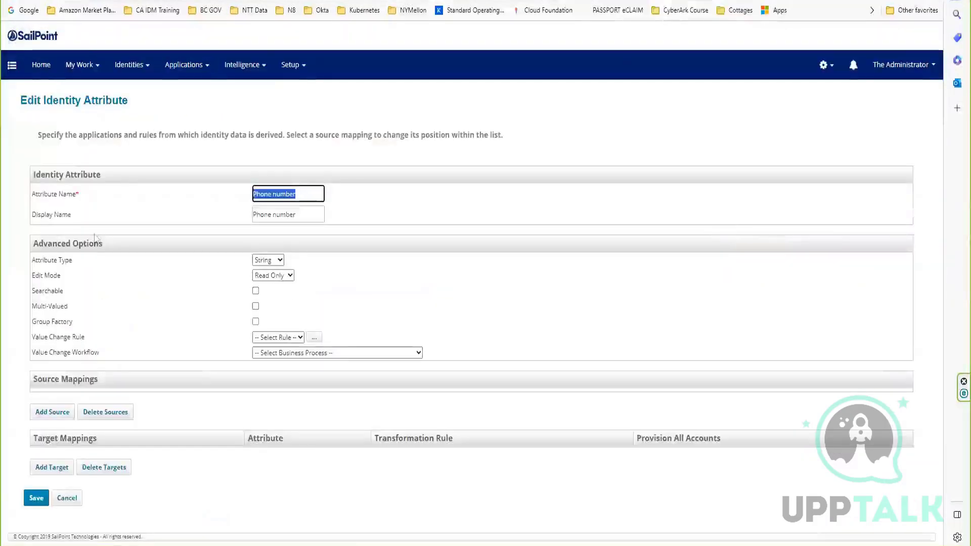
Copy the Escalation Manager attribute's name from the identity mappings and append it after Phone number in the identityViewAttributes value.
left_click(67, 499)
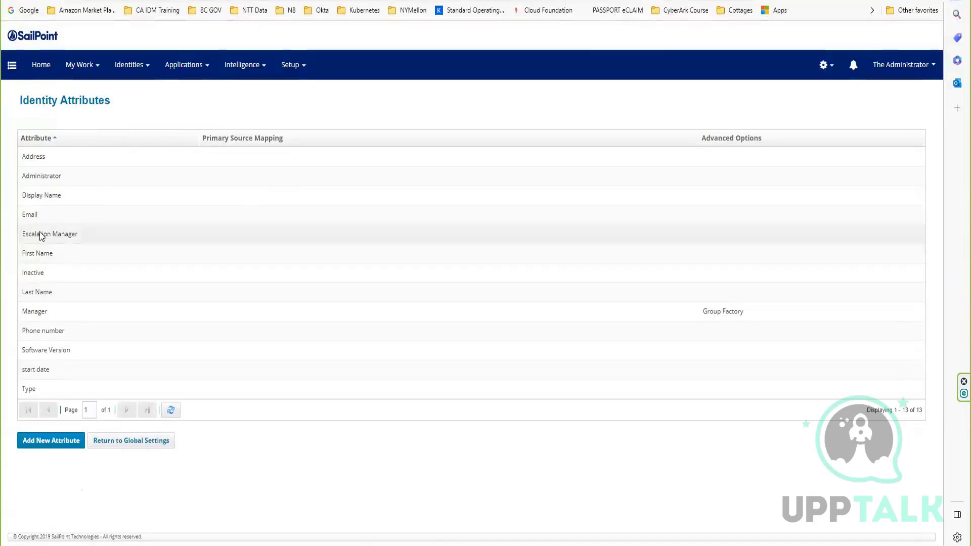
left_click(44, 234)
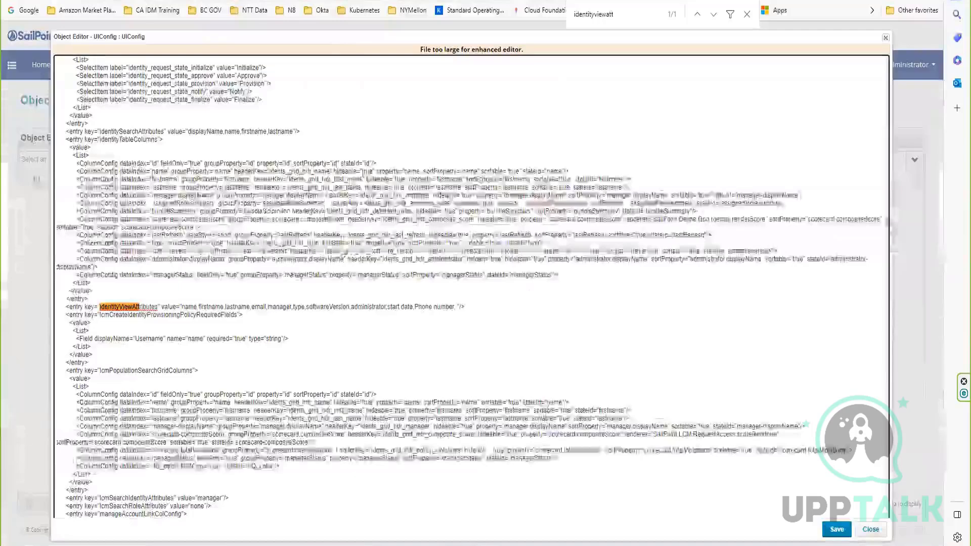
left_click(458, 307)
type("Escalation Manager")
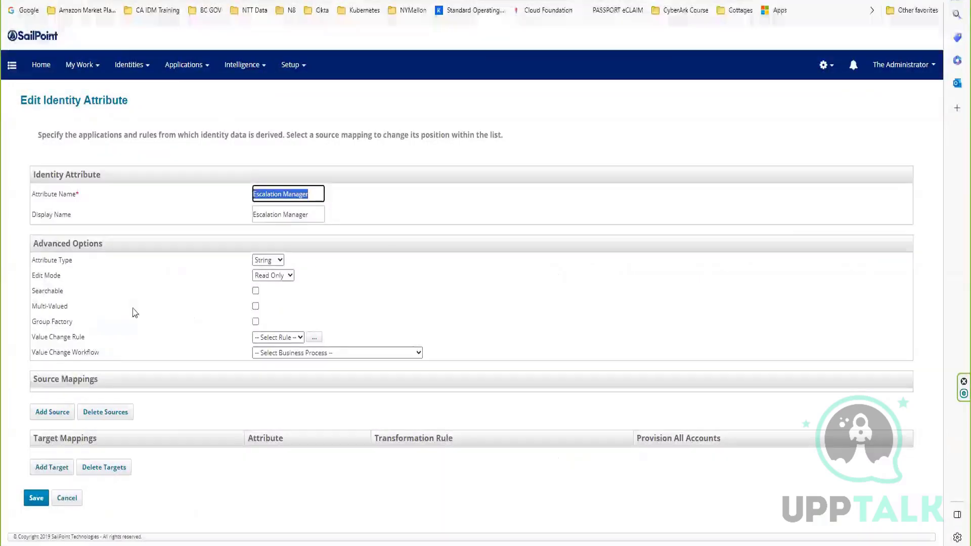
Append the Address attribute's name as the last identityViewAttributes entry without a trailing space, and save the UIConfig object.
left_click(67, 499)
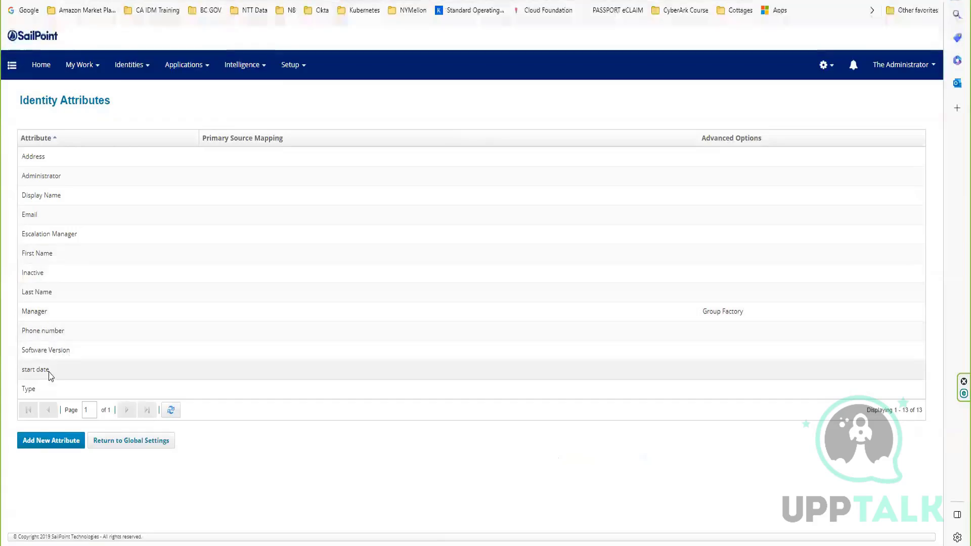
left_click(47, 159)
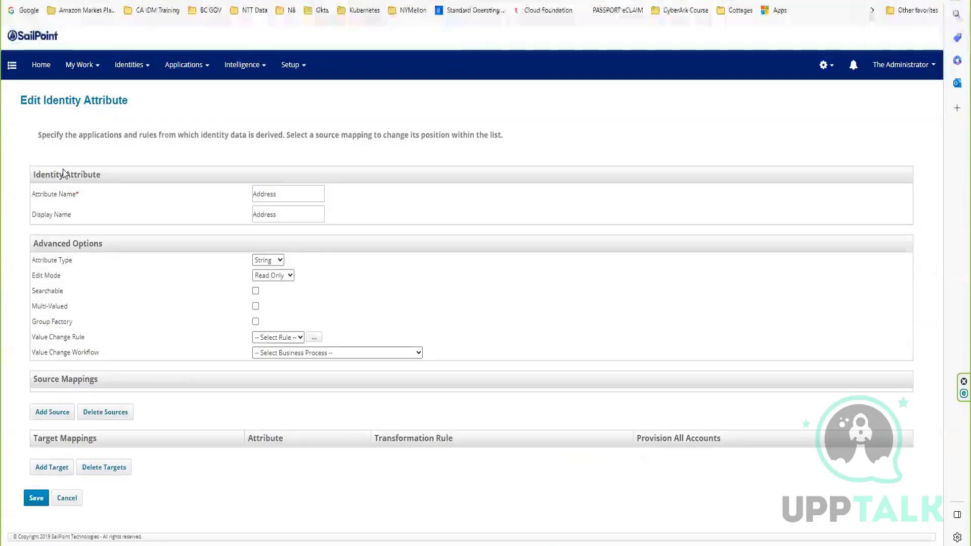
double_click(278, 193)
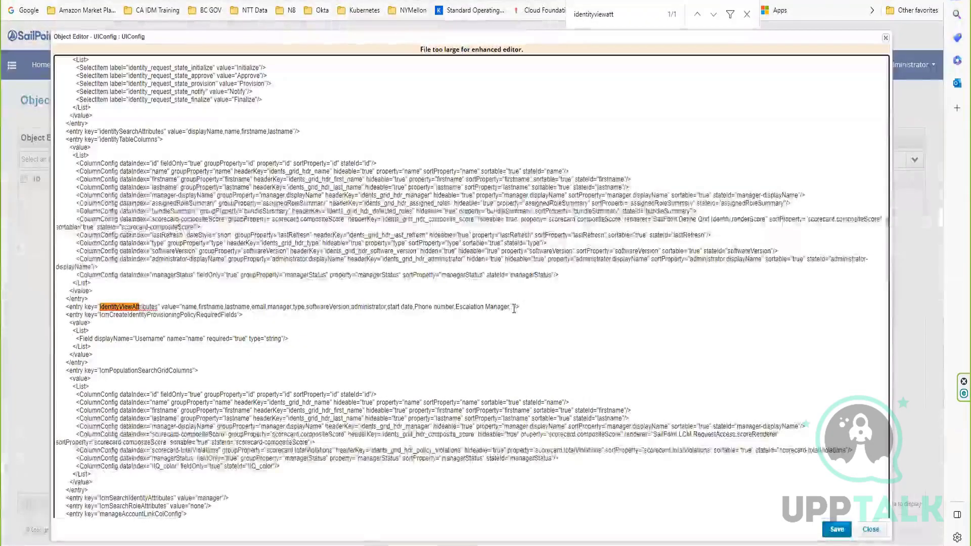
type("Address")
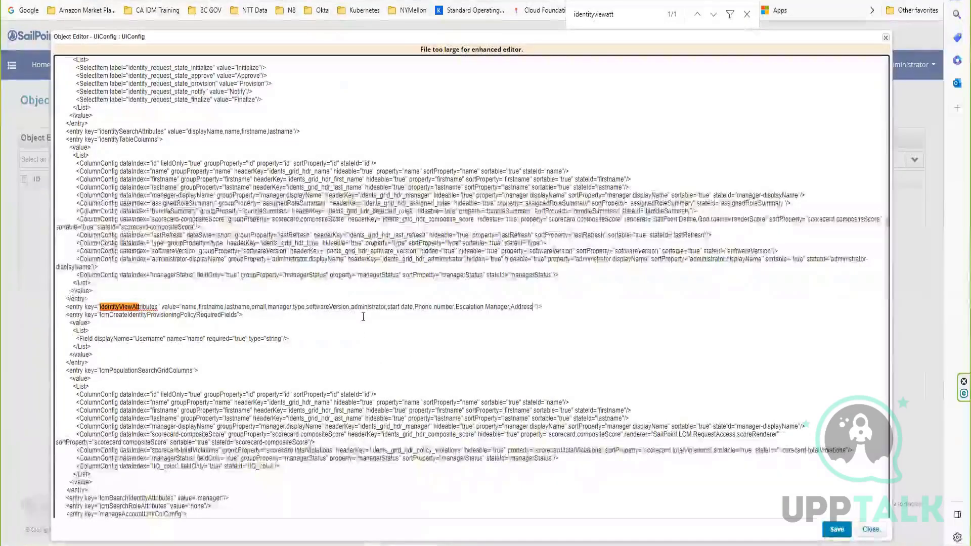
key("Delete")
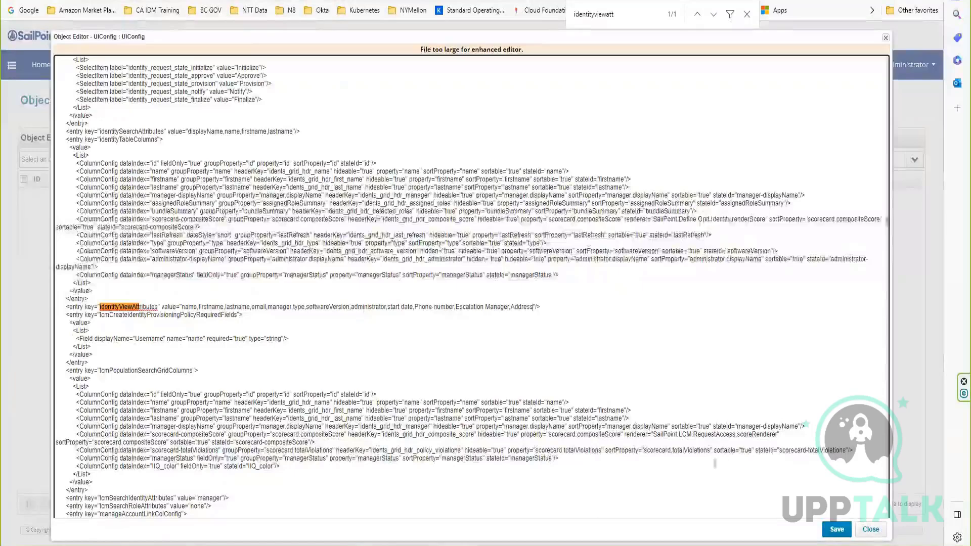
left_click(836, 529)
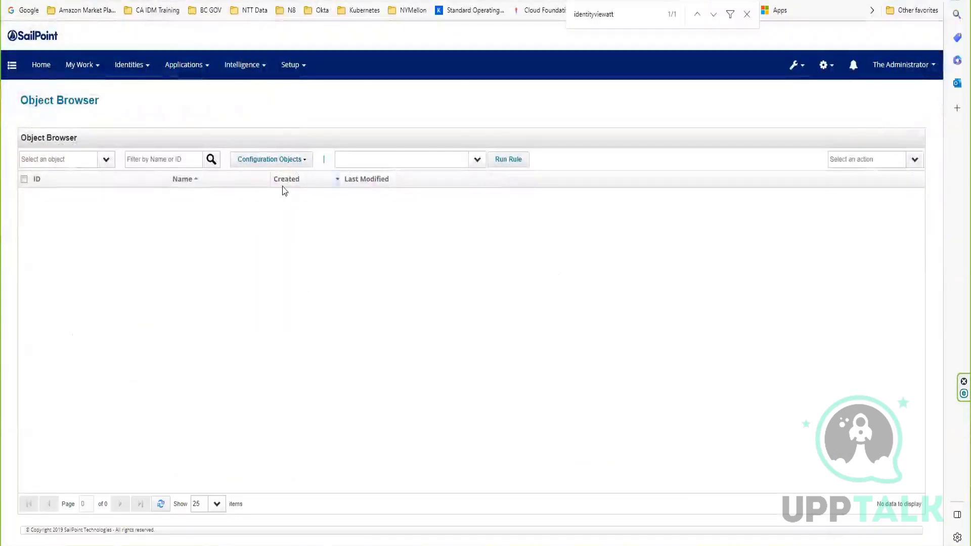
Open the spadmin identity from the Identity Warehouse.
left_click(133, 66)
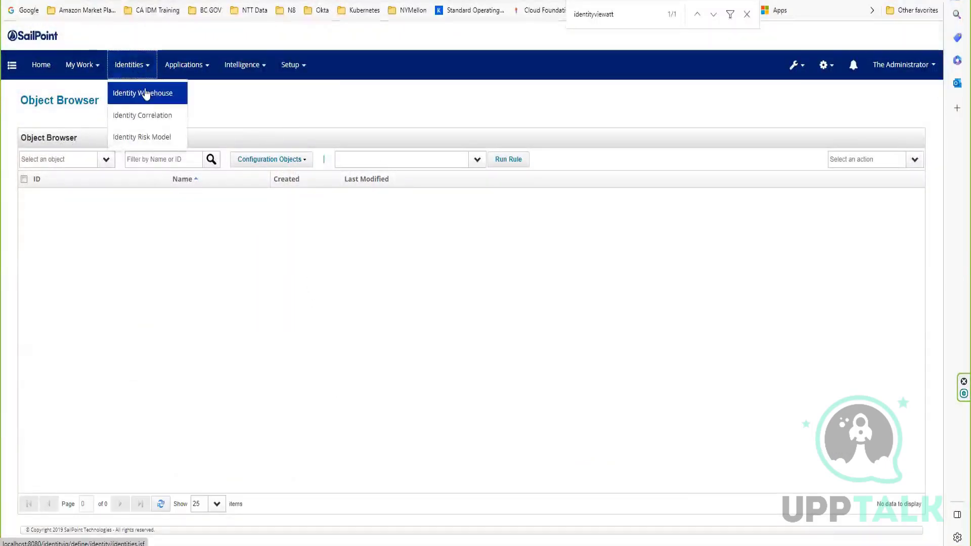
left_click(147, 95)
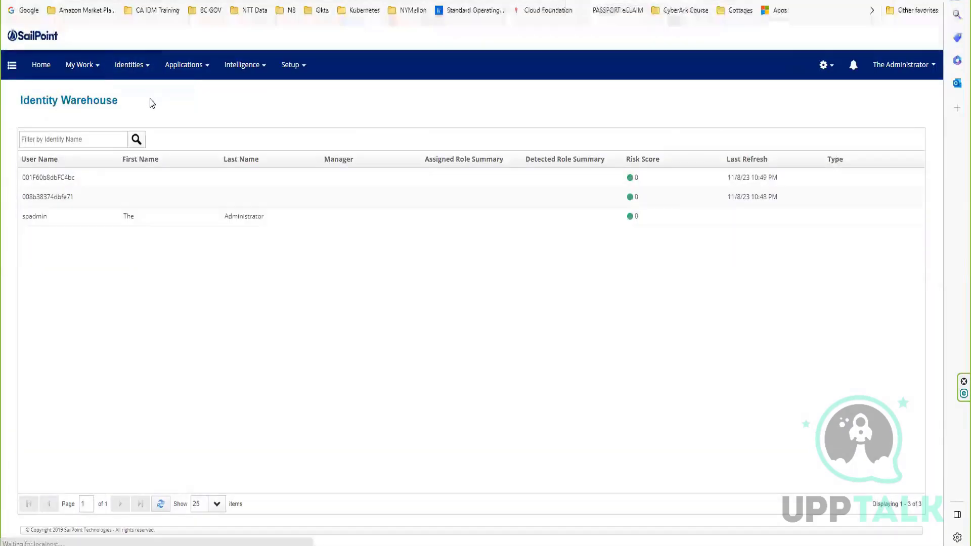
left_click(42, 213)
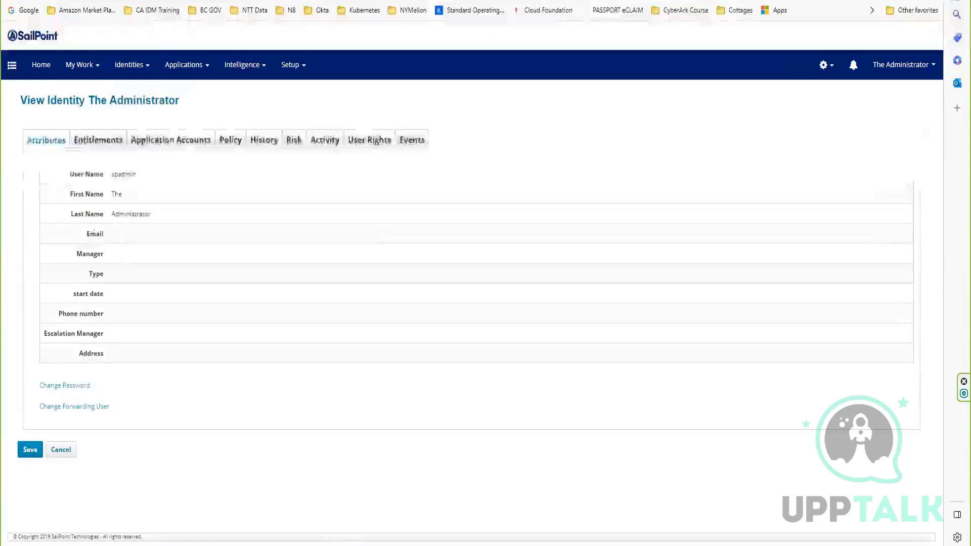
Check the identity's attribute list for start date, Phone number, Escalation Manager and Address.
double_click(90, 295)
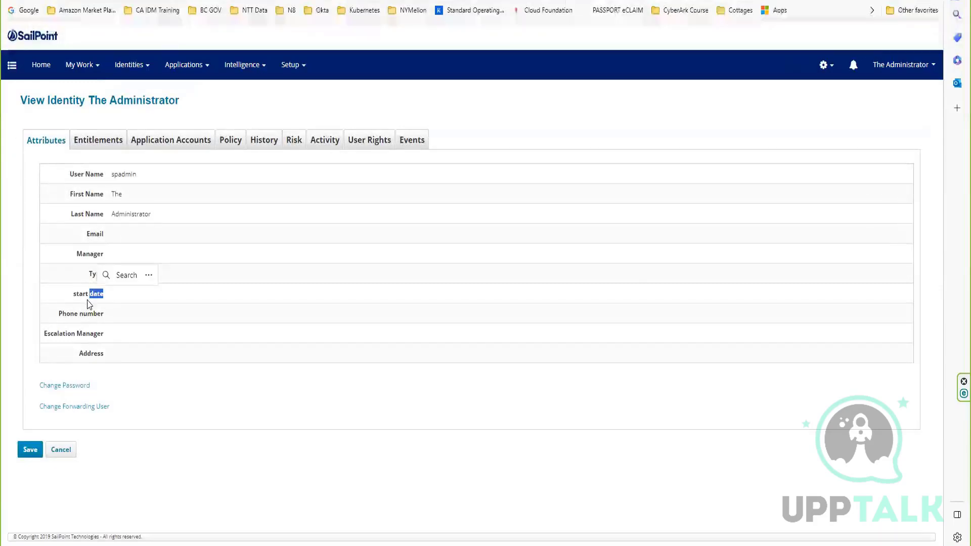
left_click(80, 315)
double_click(91, 315)
left_click(80, 331)
double_click(91, 334)
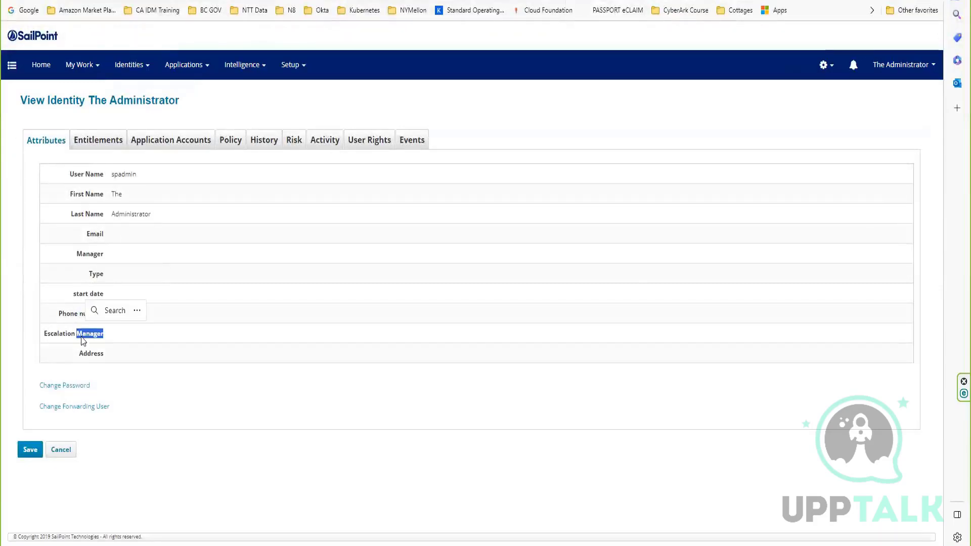
left_click(90, 351)
double_click(90, 352)
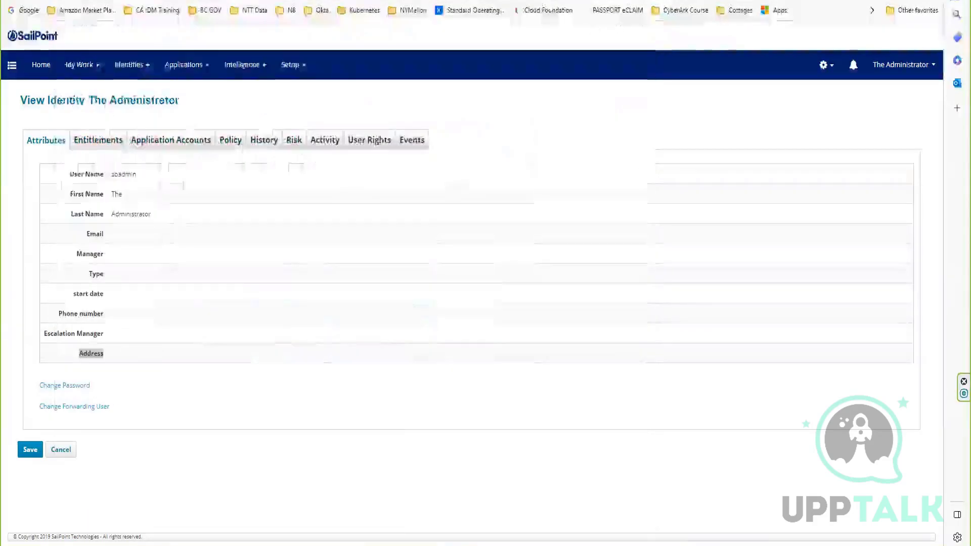
Switch to MySQL Workbench and list the tables of the identityiq schema.
key("alt+Tab")
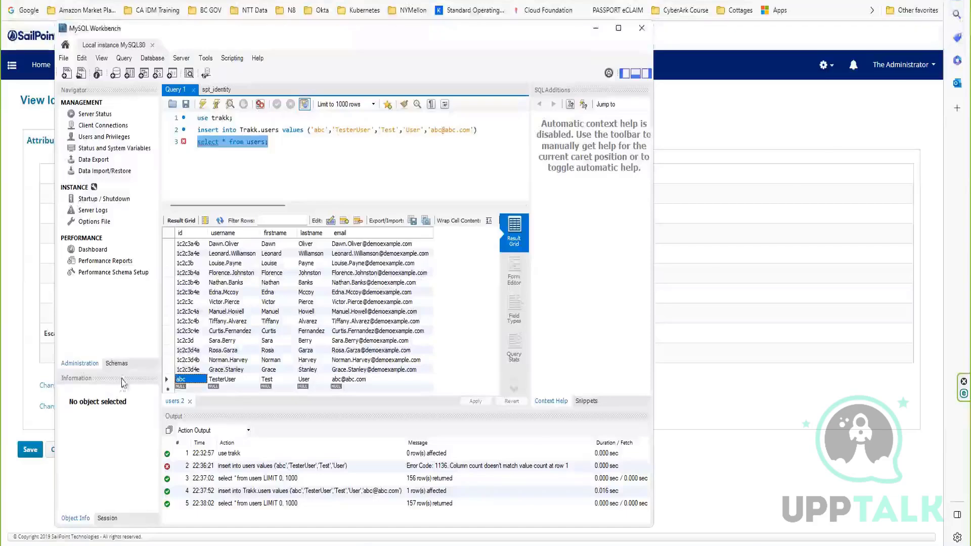
left_click(117, 363)
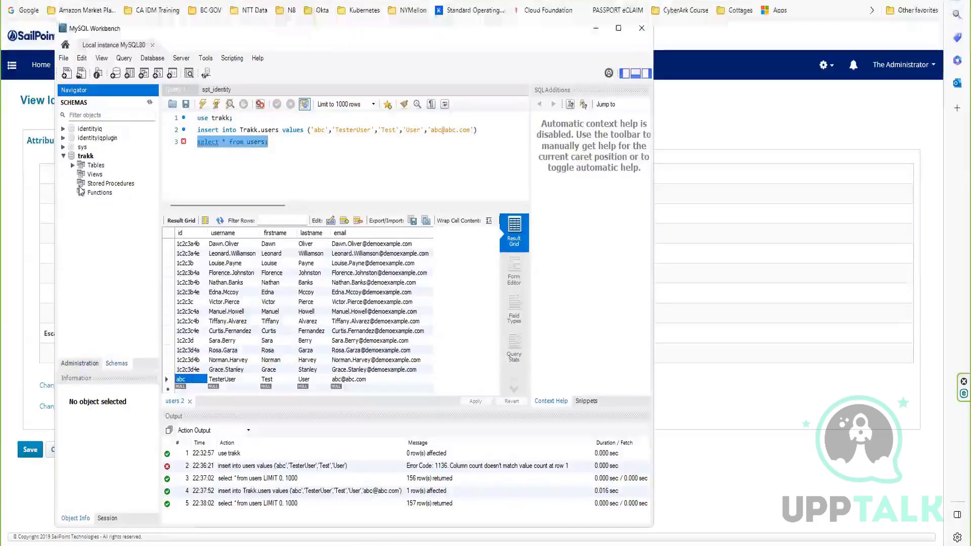
left_click(63, 156)
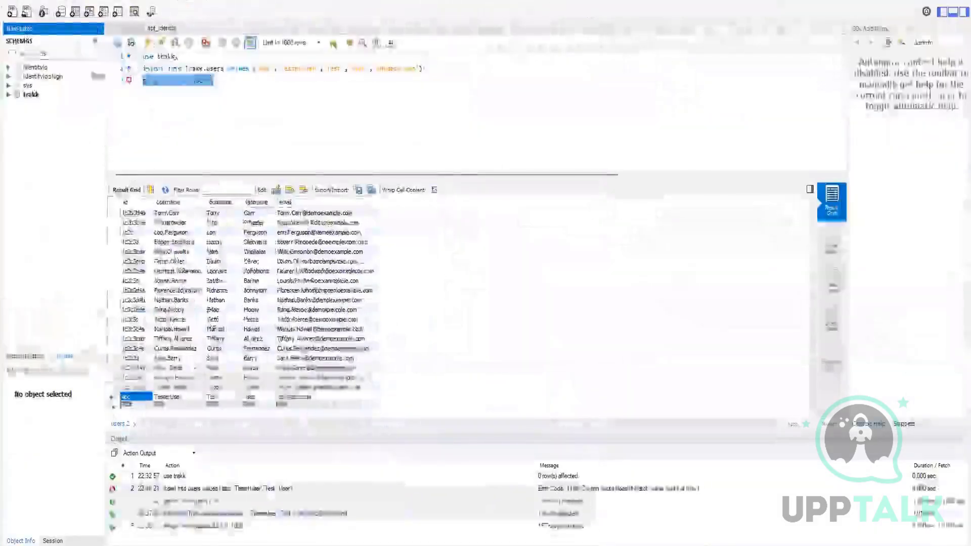
left_click(30, 68)
left_click(8, 67)
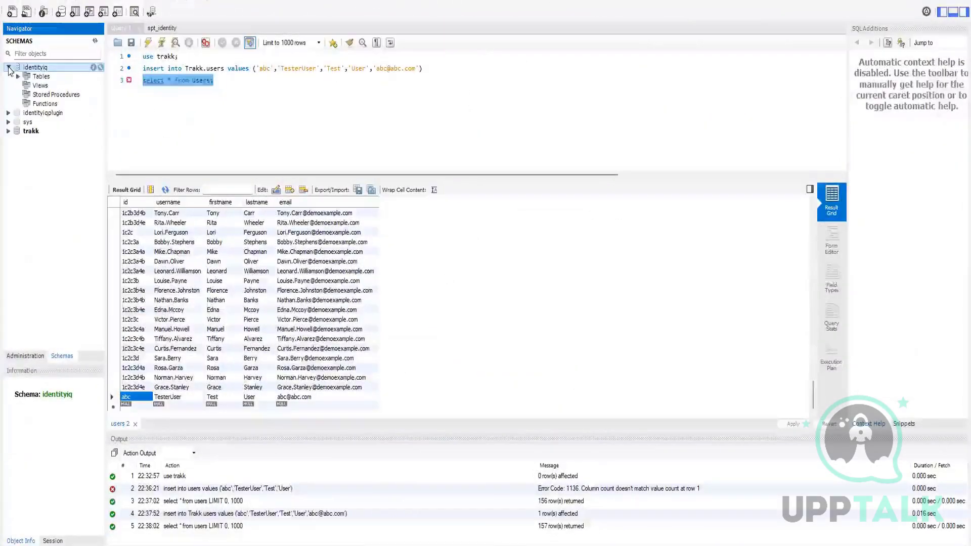
left_click(18, 76)
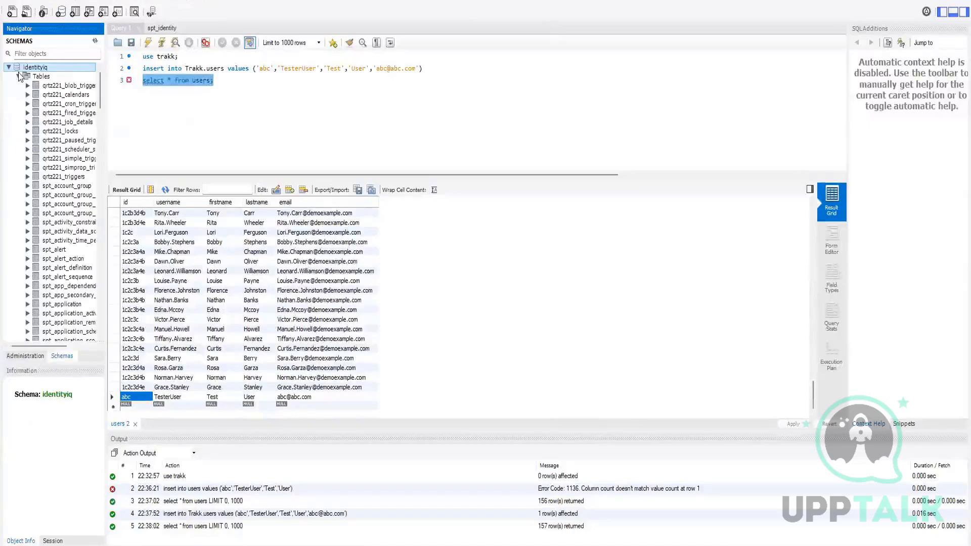
Find the spt_identity table in the identityiq schema and list its columns.
scroll(20, 158, "down", 2)
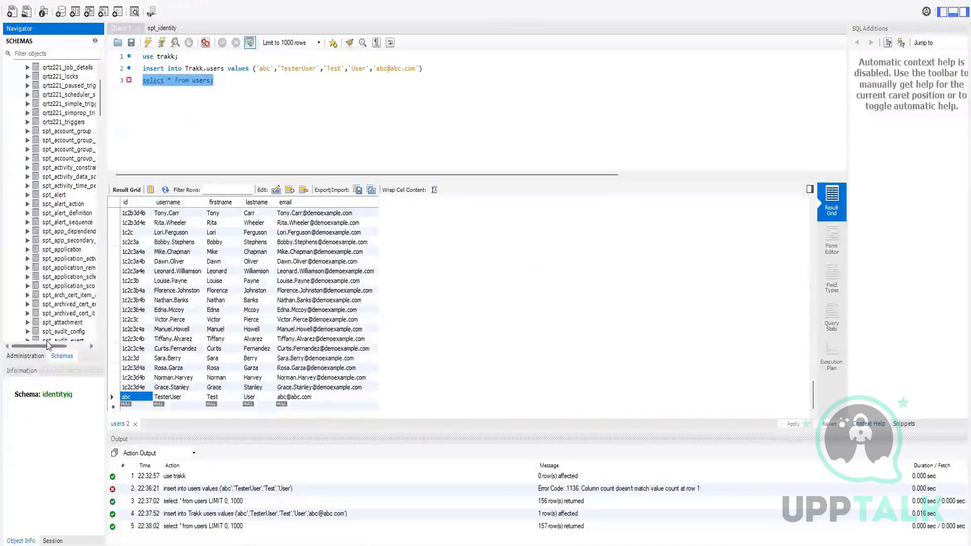
left_click_drag(48, 345, 61, 345)
scroll(36, 271, "down", 15)
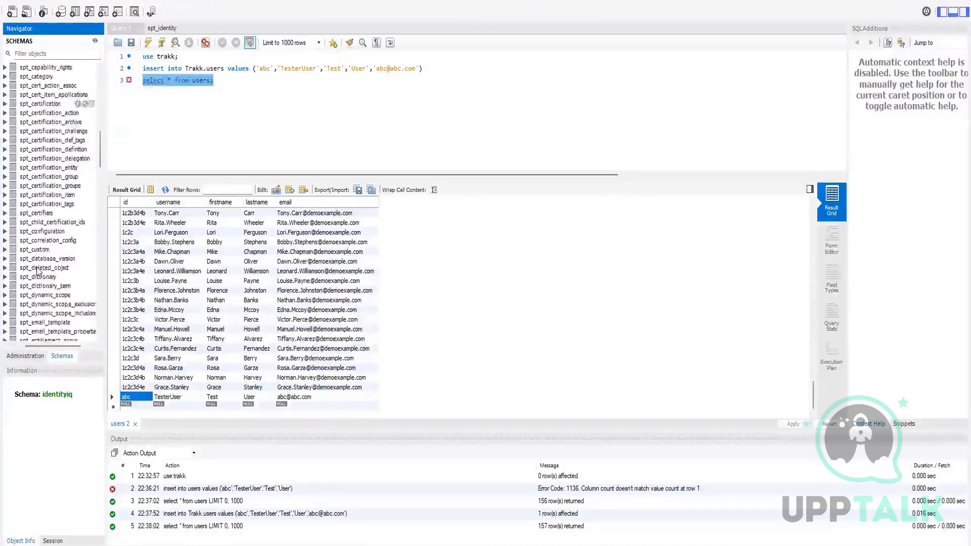
scroll(36, 272, "down", 12)
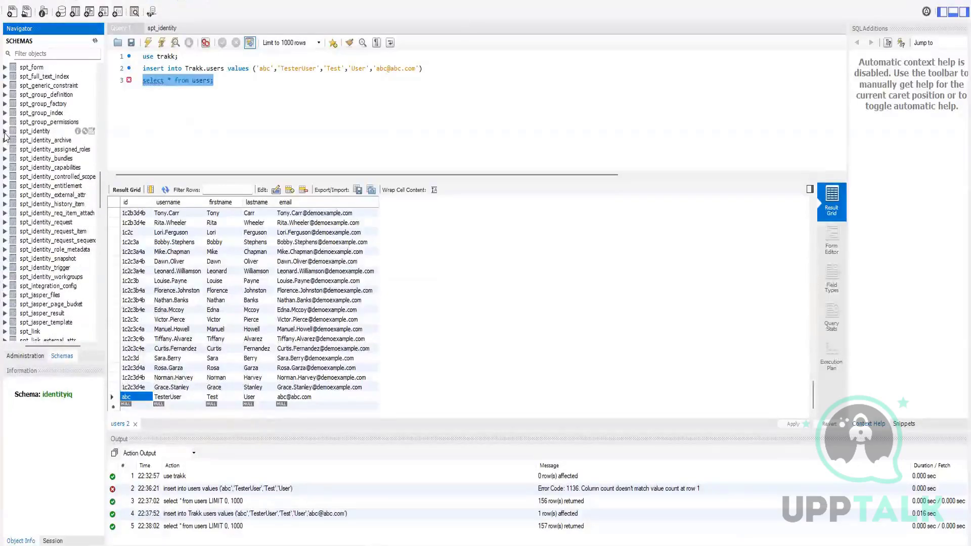
left_click(5, 131)
left_click(15, 141)
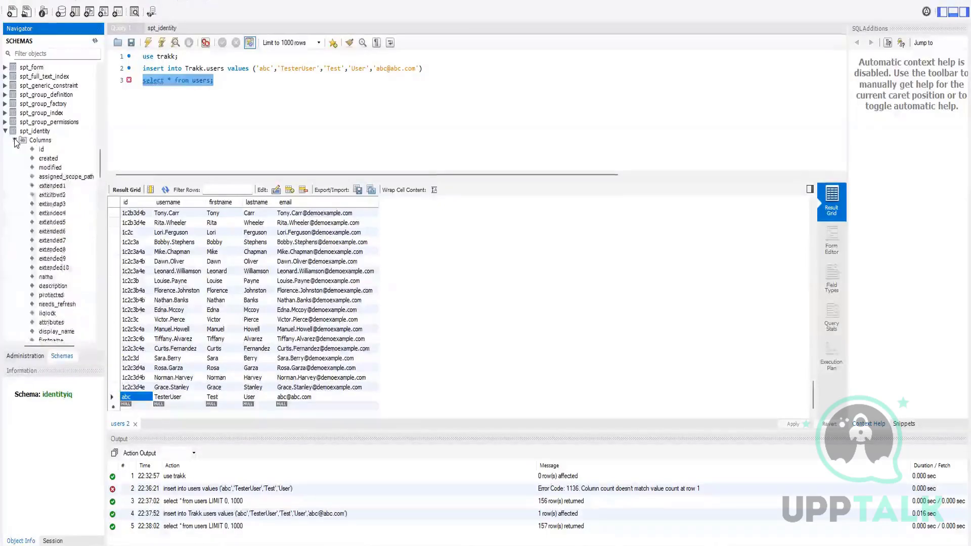
Examine the range of extended attribute columns from extended1 to extended10 in the spt_identity table.
left_click(65, 187)
left_click(47, 268)
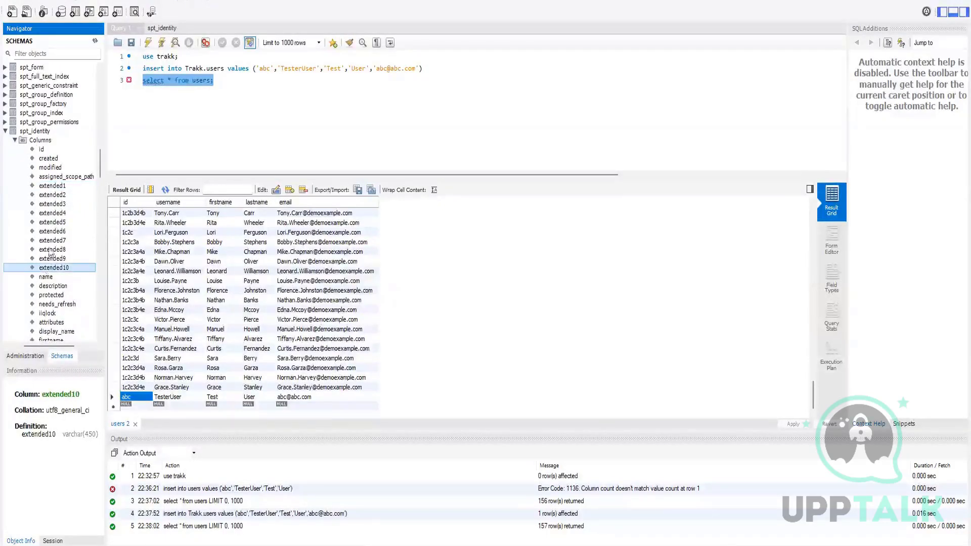
left_click(55, 186)
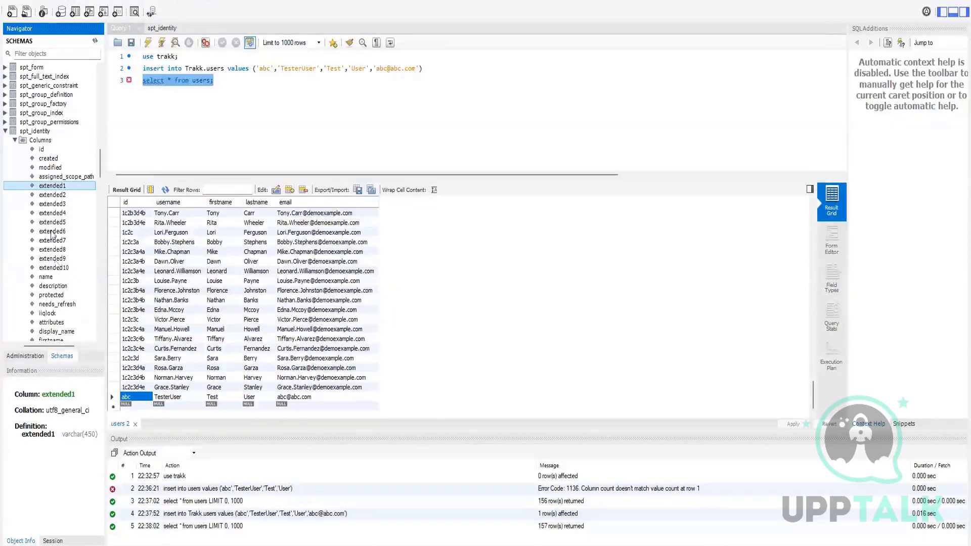
left_click(64, 268)
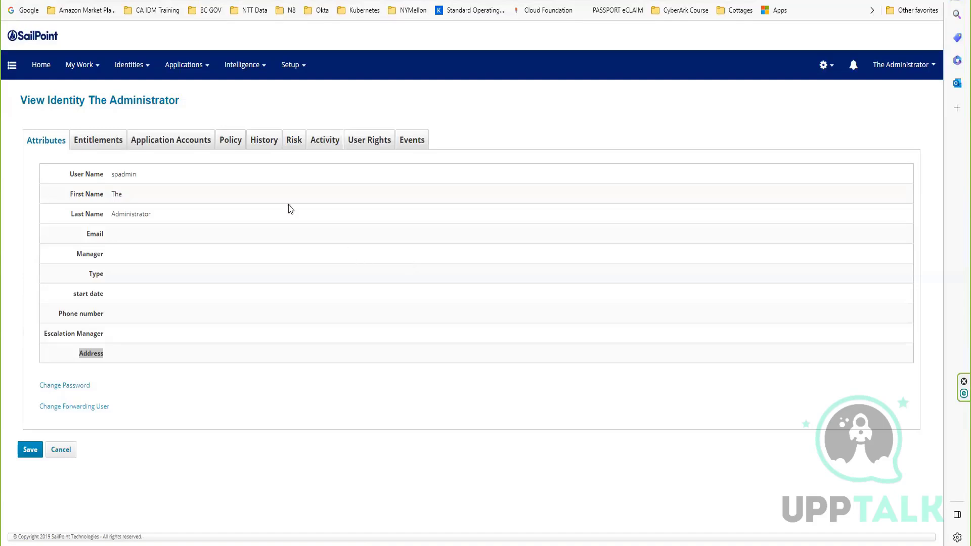
left_click(829, 71)
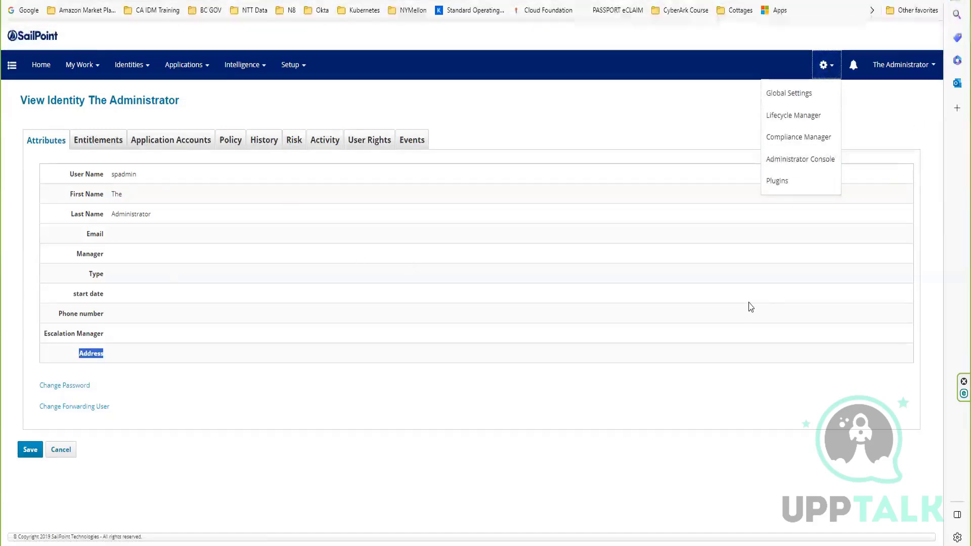
left_click(563, 324)
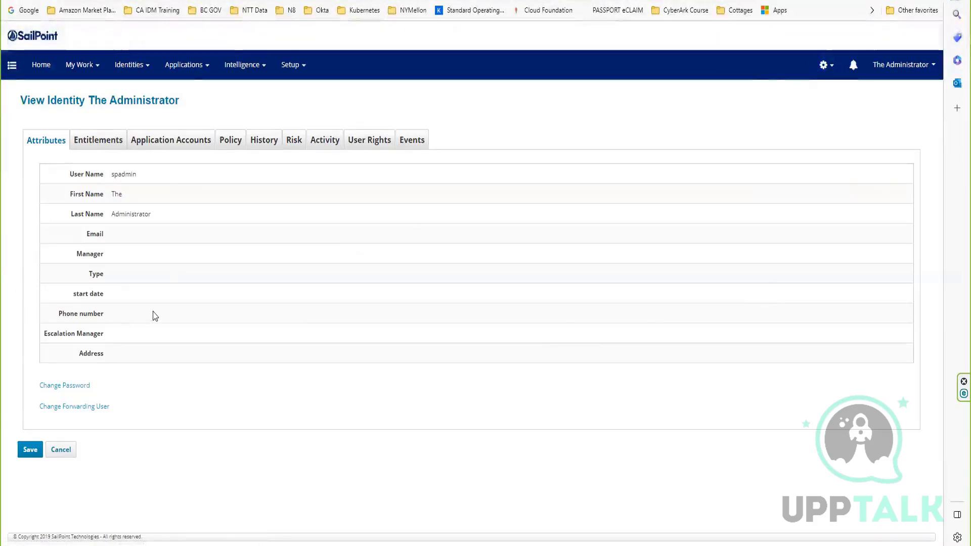
Open the Entitlement Catalog and bring up the form for a new entitlement to view its standard properties.
mouse_move(196, 72)
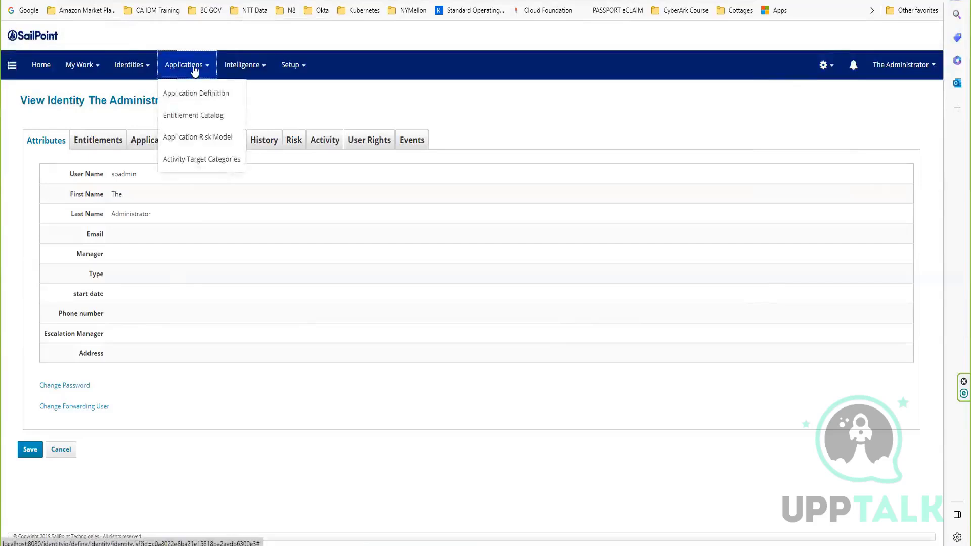
left_click(210, 117)
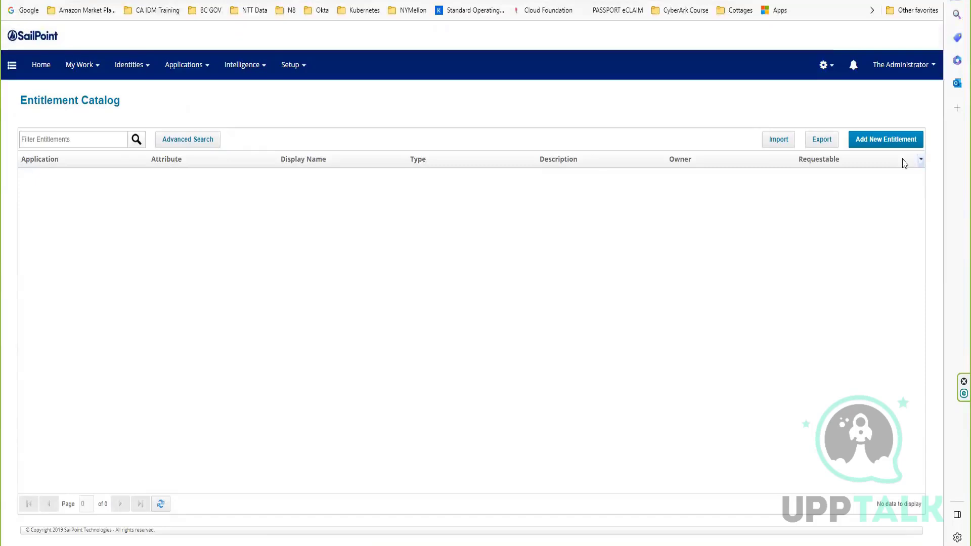
left_click(905, 140)
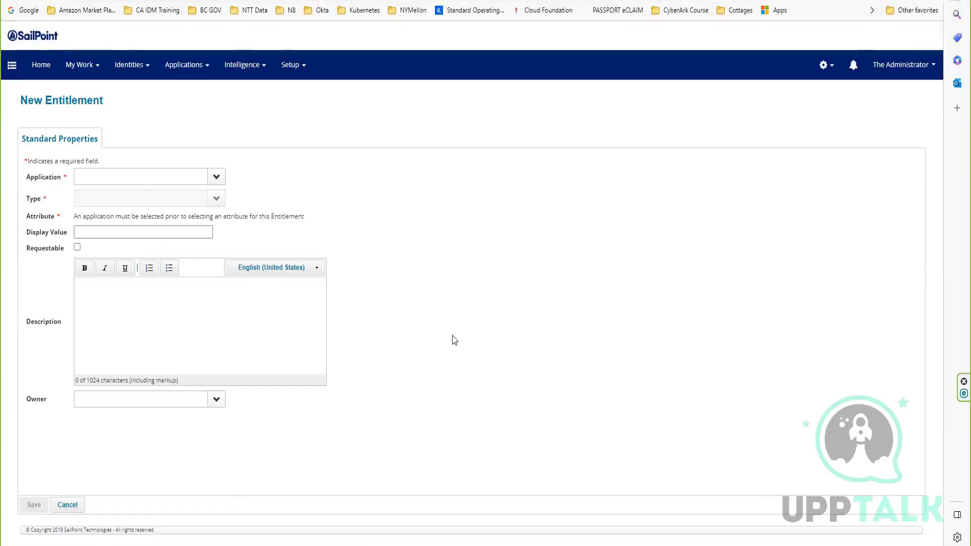
Switch to File Explorer and open the identityiq folder under Program Files, Apache Software Foundation, Tomcat 8.5, webapps.
mouse_move(516, 518)
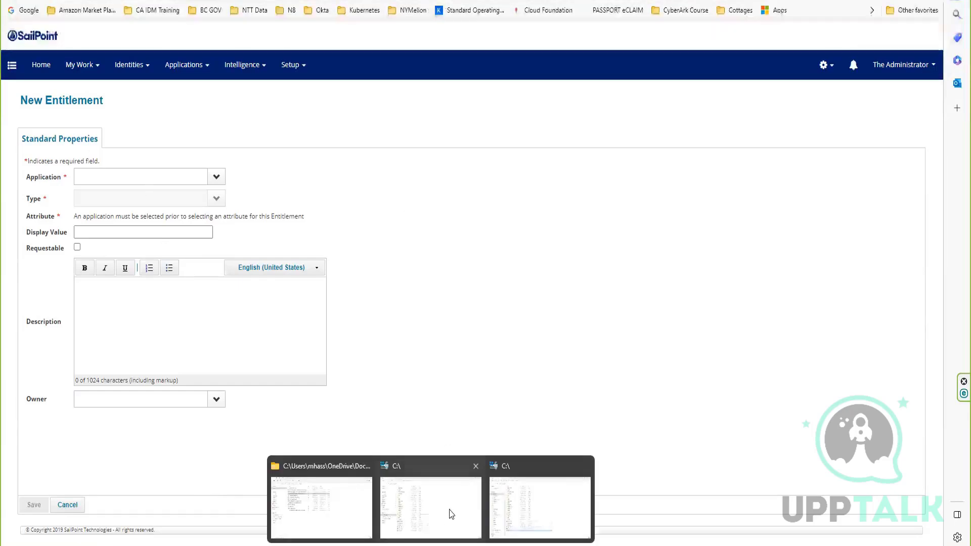
left_click(437, 503)
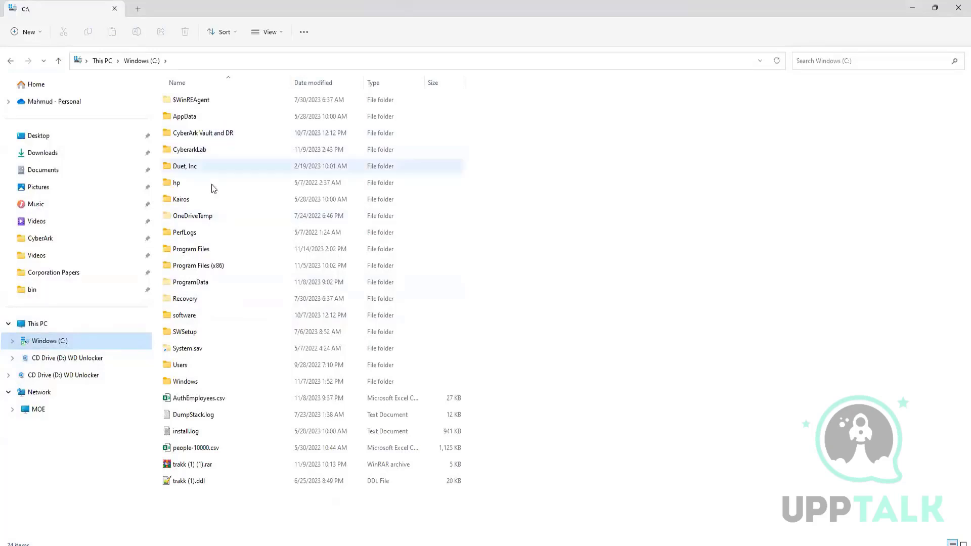
double_click(194, 249)
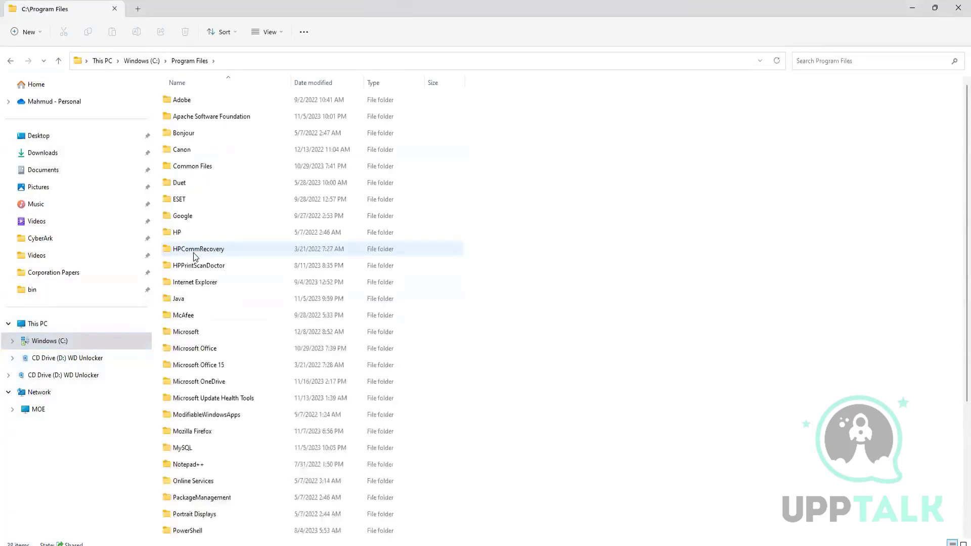
double_click(217, 118)
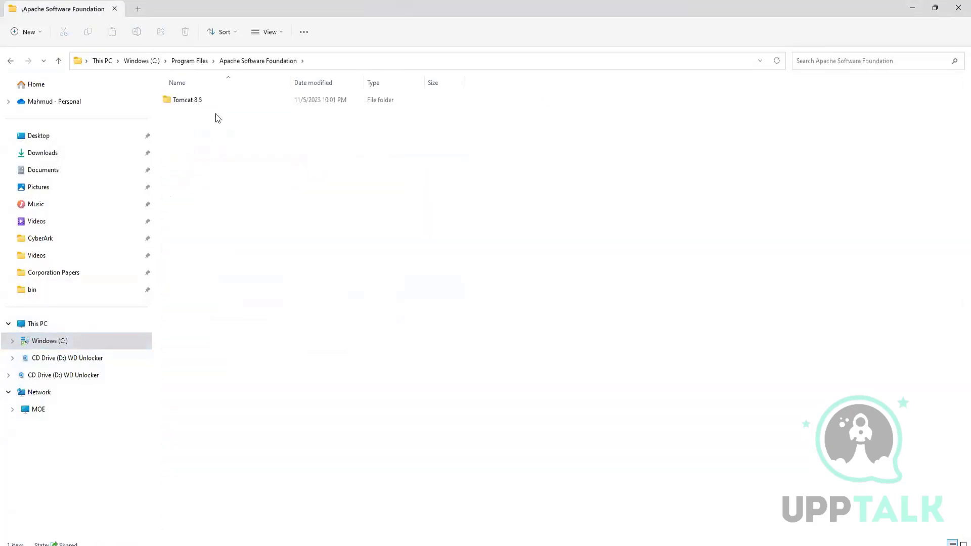
double_click(202, 99)
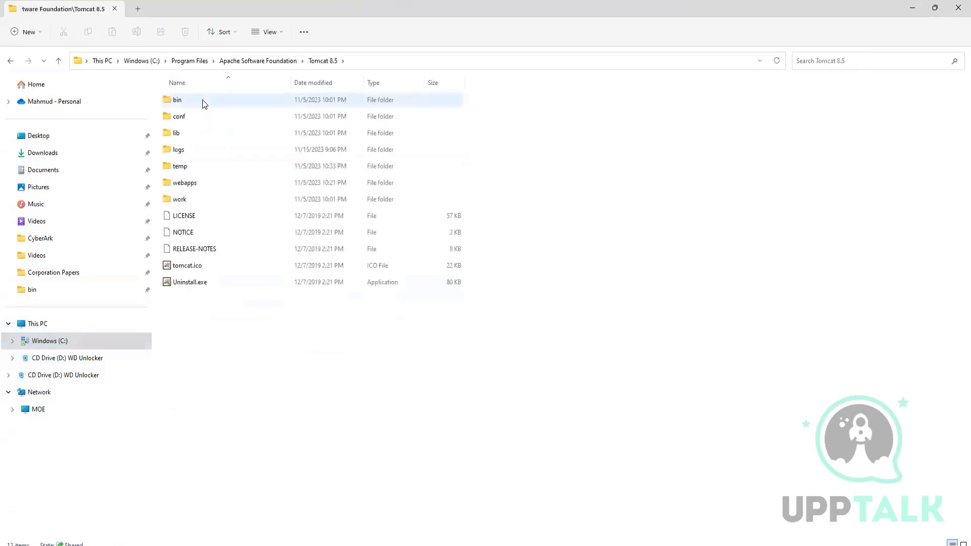
double_click(190, 185)
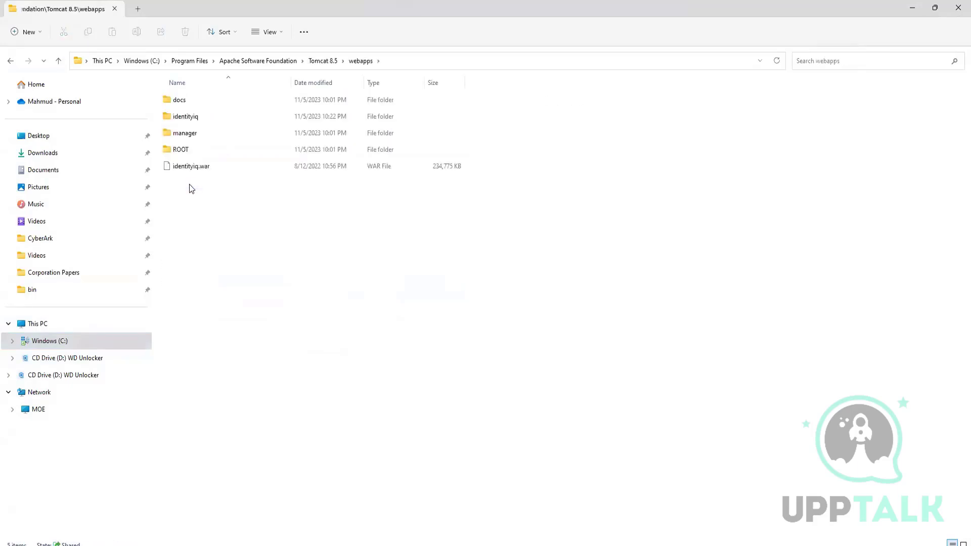
double_click(197, 116)
Open the WEB-INF\classes\sailpoint\object folder inside identityiq.
scroll(315, 284, "down", 3)
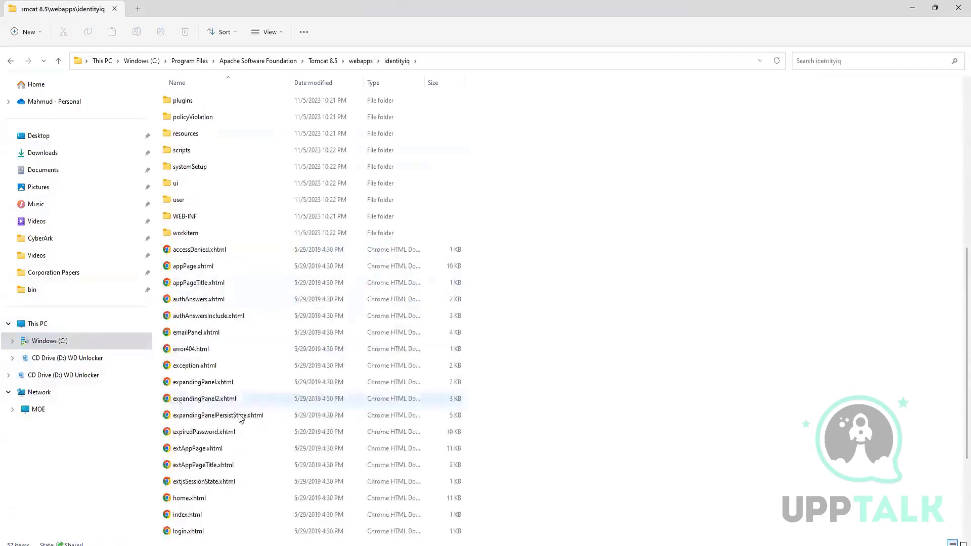
double_click(259, 213)
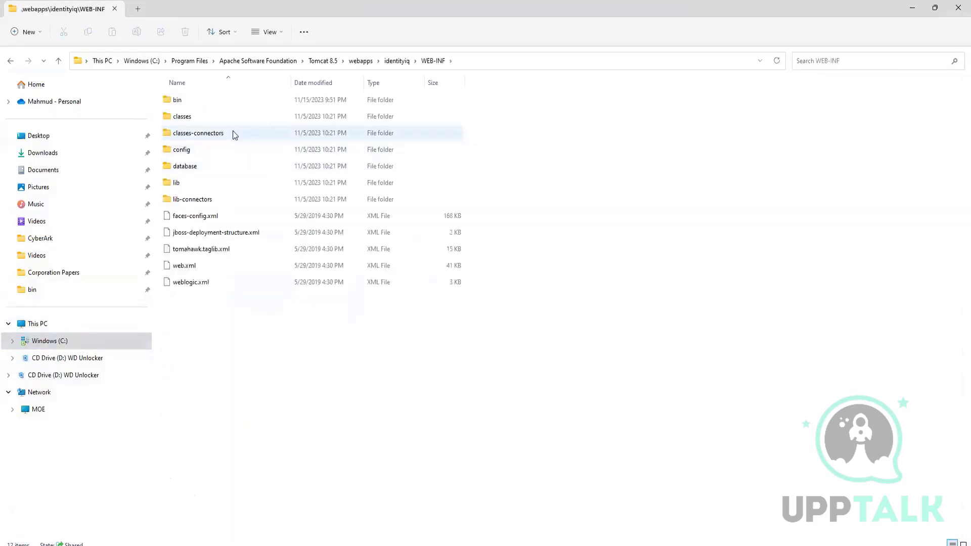
double_click(216, 116)
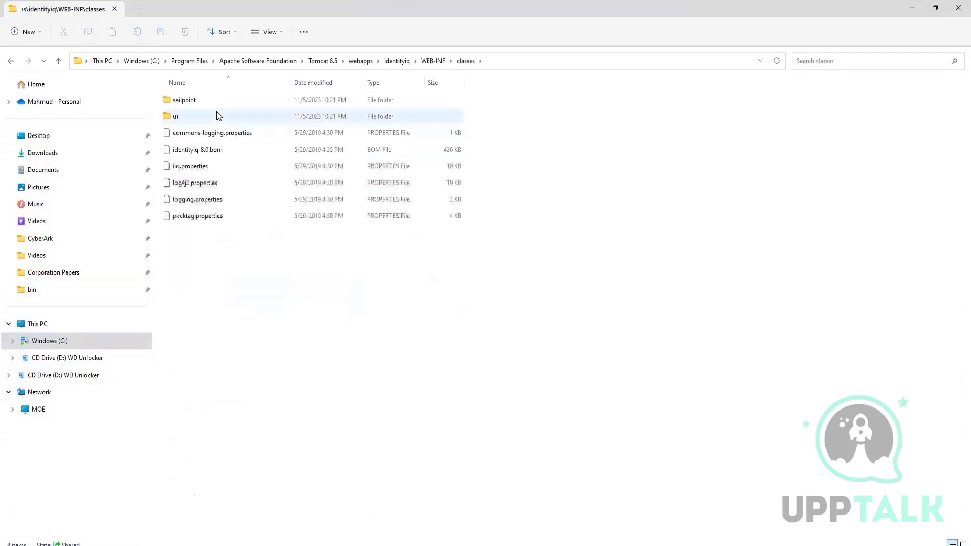
double_click(187, 100)
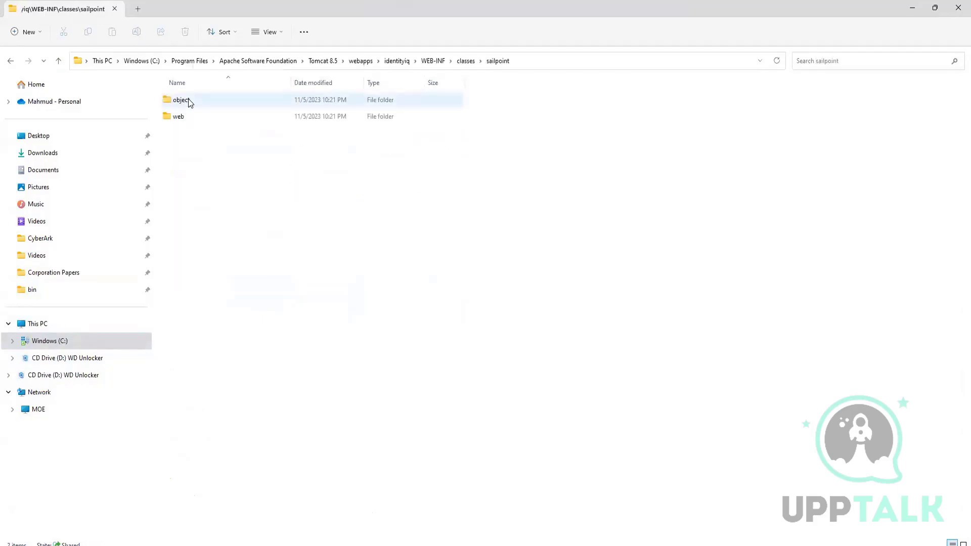
left_click(188, 100)
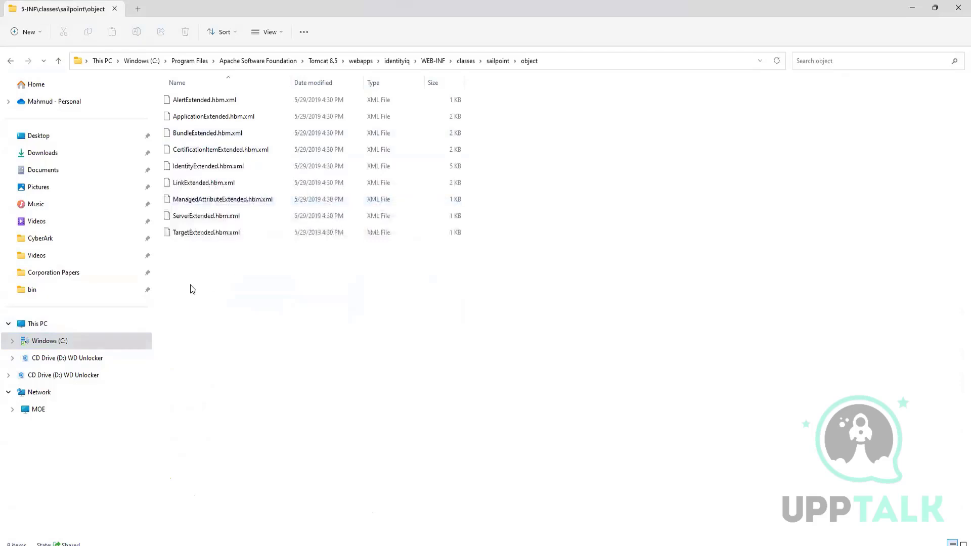
Examine the extended mapping files in the object folder, from AlertExtended.hbm.xml to TargetExtended.hbm.xml.
left_click_drag(189, 288, 230, 93)
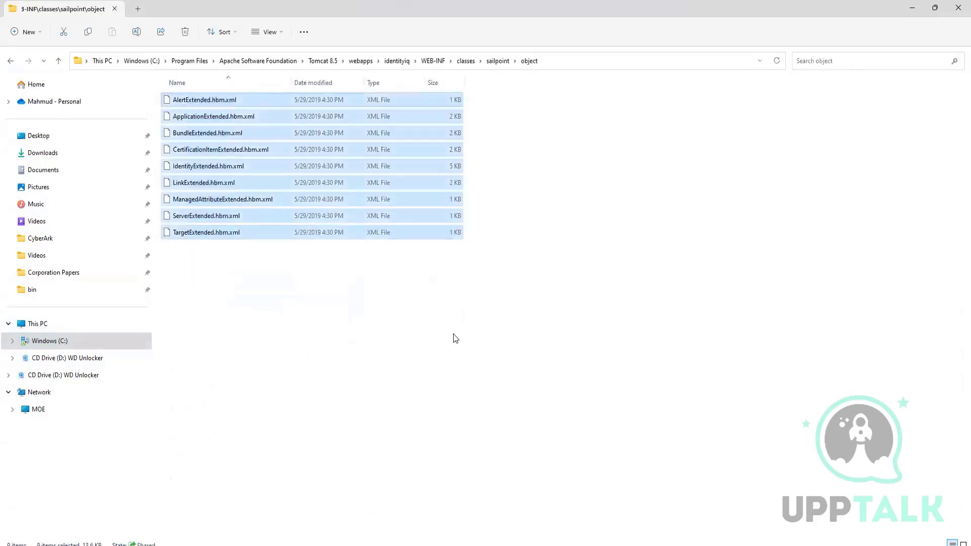
left_click(275, 316)
left_click(184, 100)
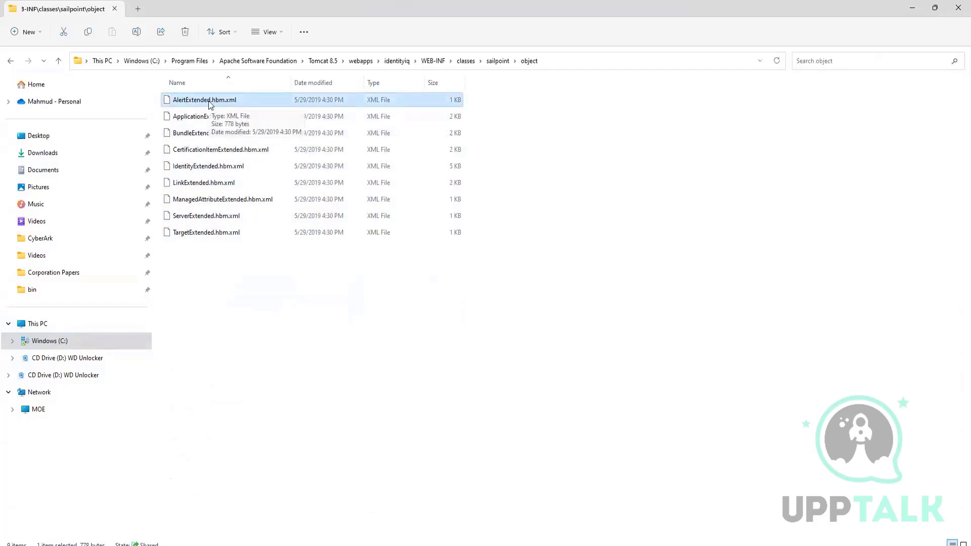
left_click(212, 118)
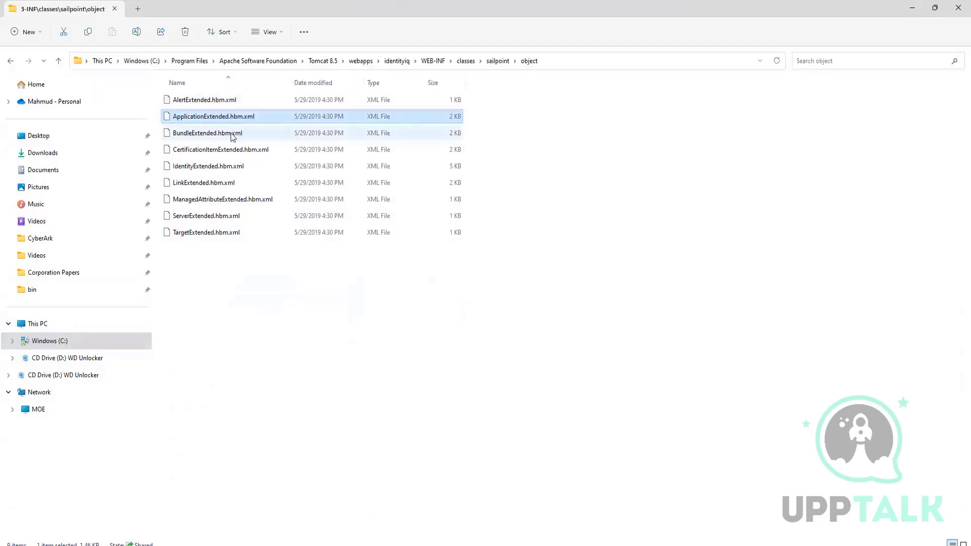
left_click(233, 136)
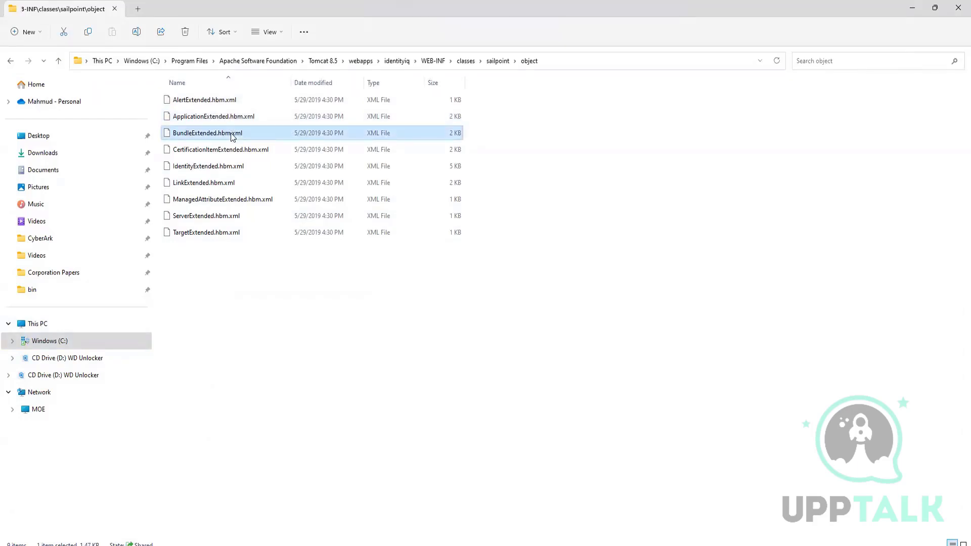
left_click(236, 149)
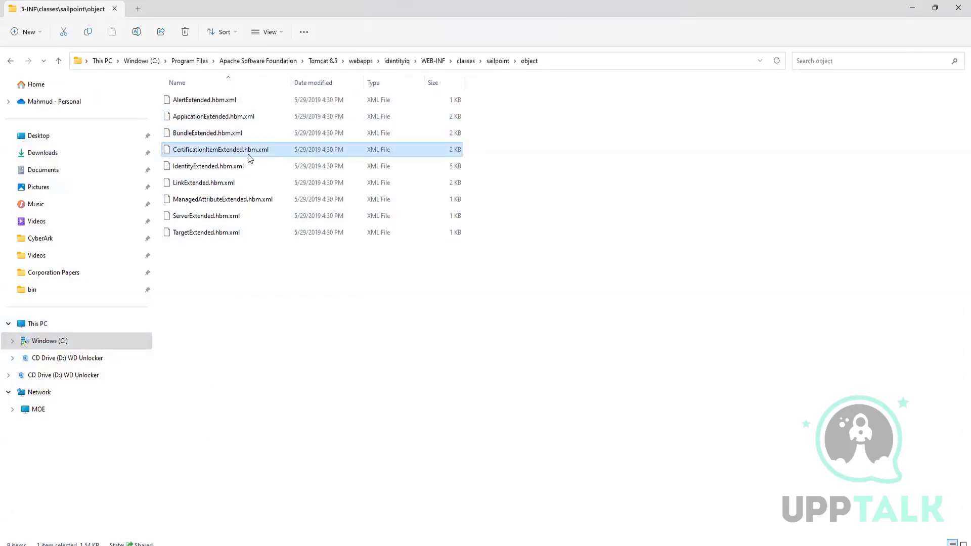
left_click(230, 167)
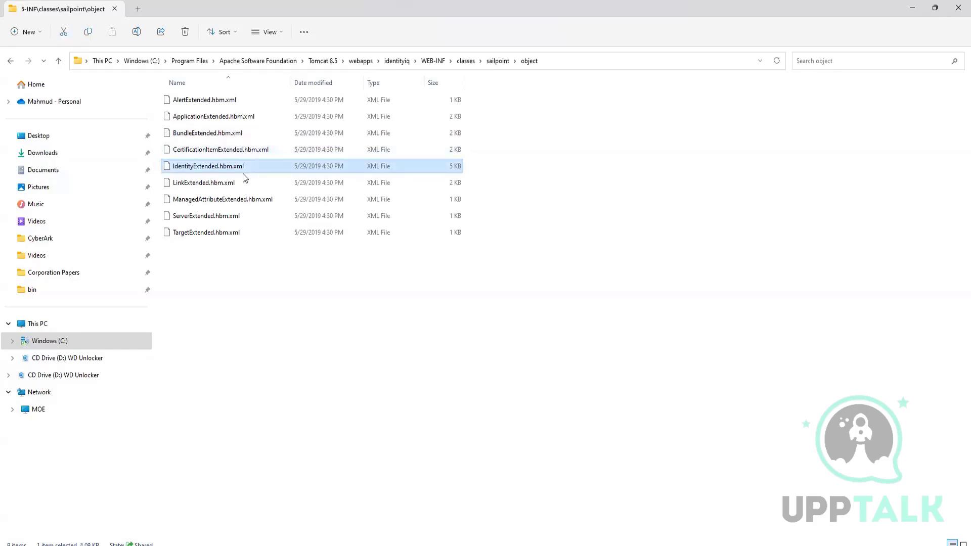
left_click(221, 187)
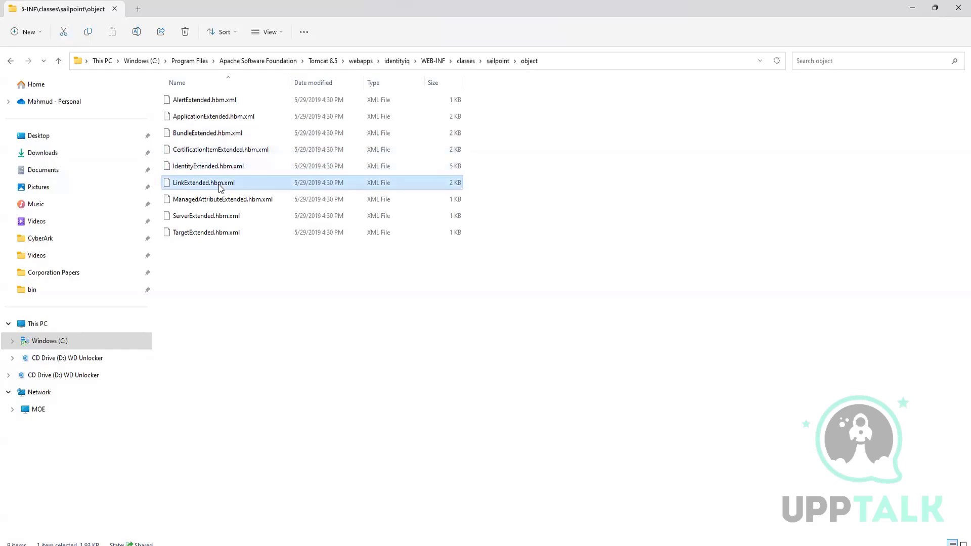
left_click(238, 204)
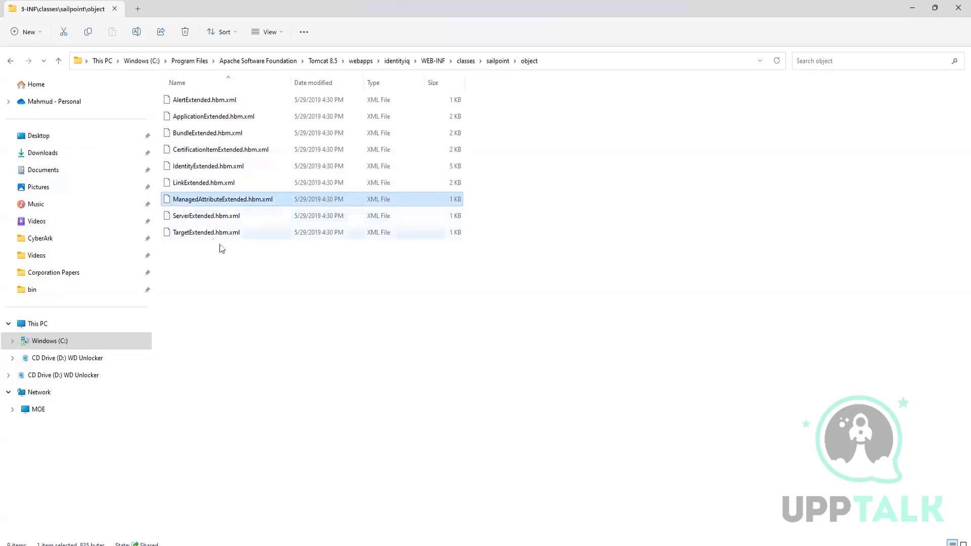
left_click(236, 231)
left_click(187, 298)
left_click_drag(208, 283, 200, 62)
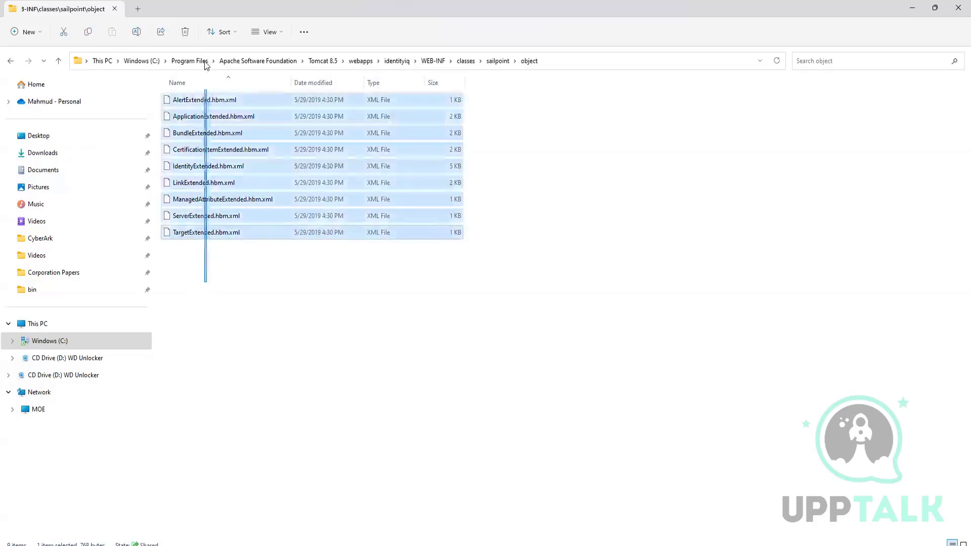
left_click(275, 312)
Locate the IdentityExtended.hbm.xml and ManagedAttributeExtended.hbm.xml mapping files among the object files.
left_click(224, 168)
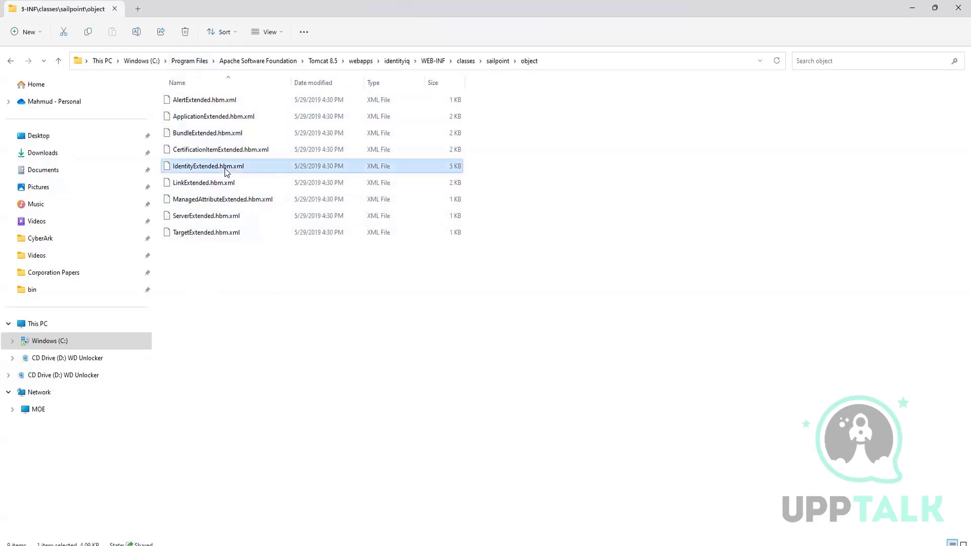
left_click(222, 202)
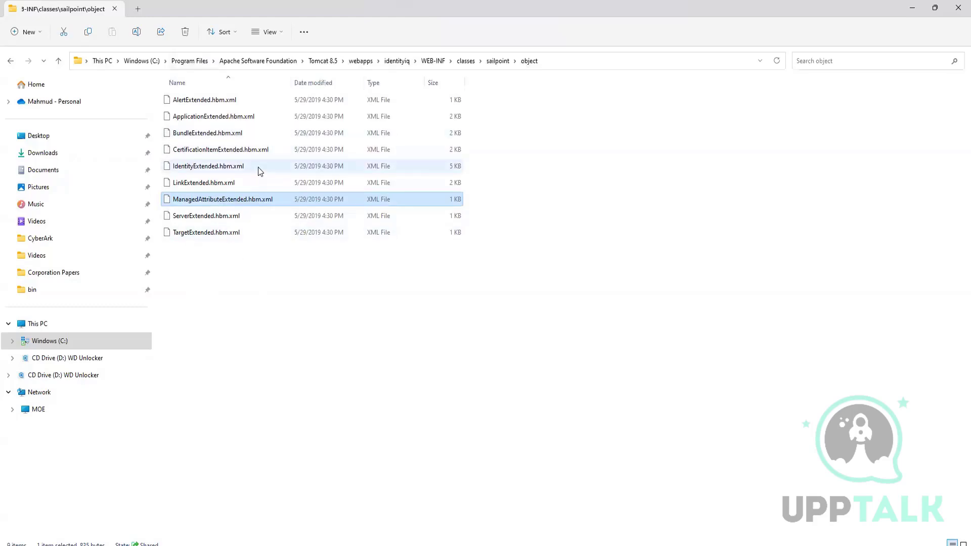
mouse_move(258, 170)
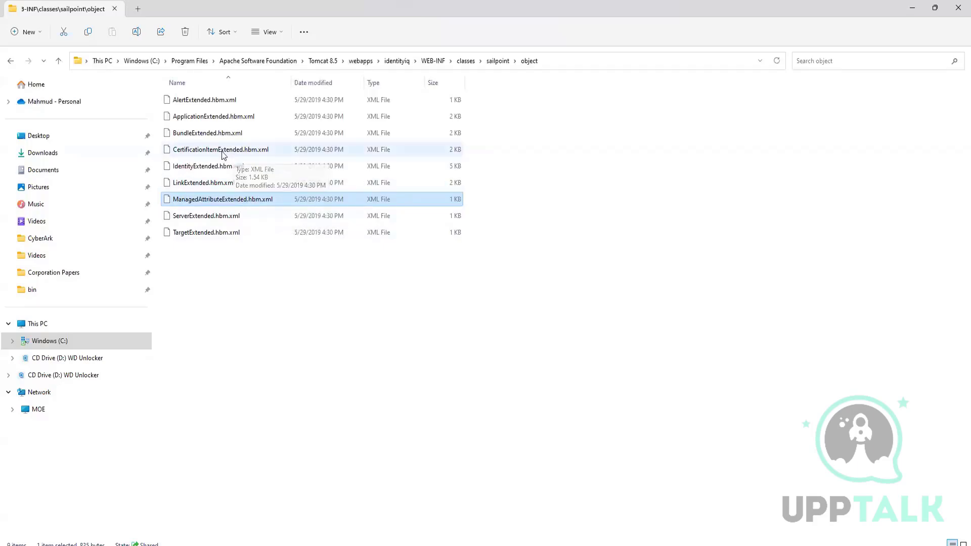
left_click(177, 168)
Copy ManagedAttributeExtended.hbm.xml from the object folder into the parent sailpoint folder.
left_click(197, 199)
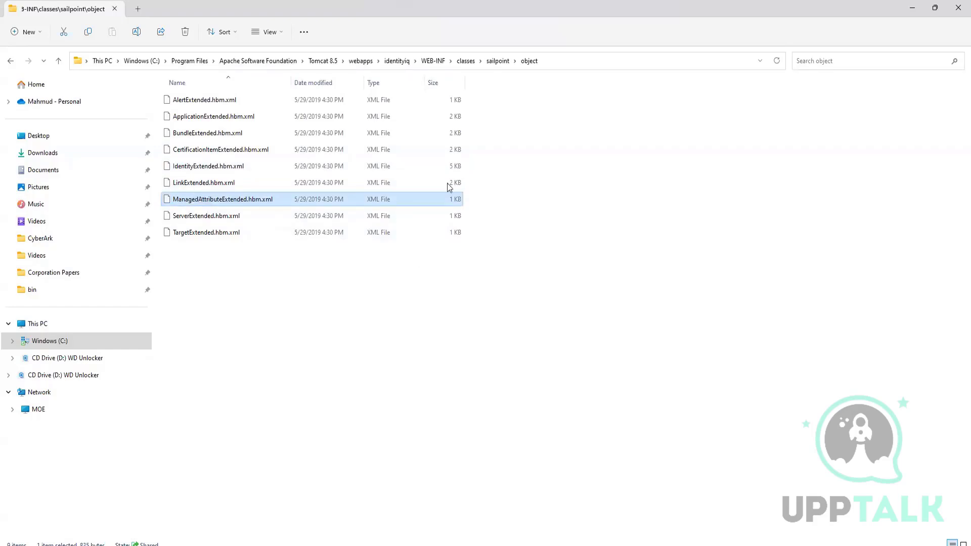
left_click(498, 61)
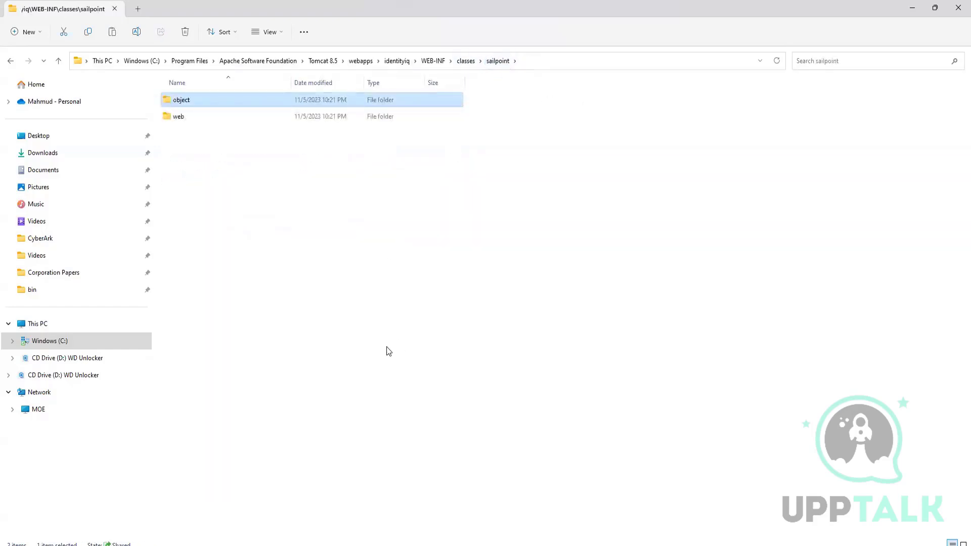
key("ctrl+v")
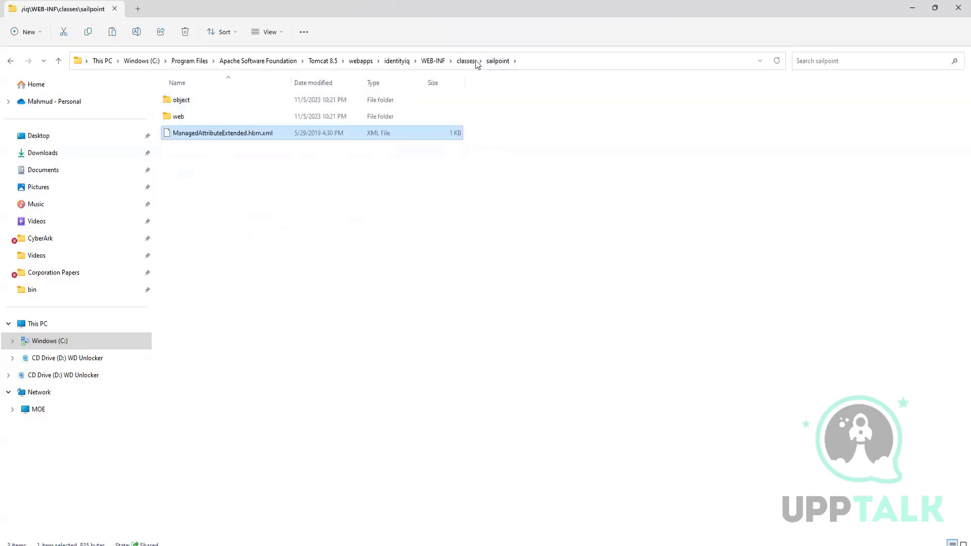
Open the original ManagedAttributeExtended.hbm.xml in the object folder with Notepad++, for this one time only.
double_click(262, 105)
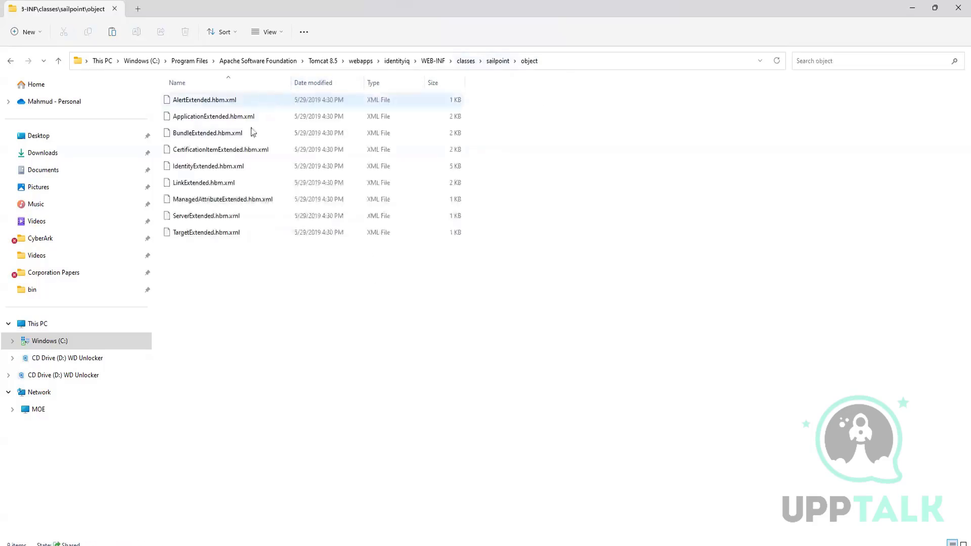
right_click(214, 202)
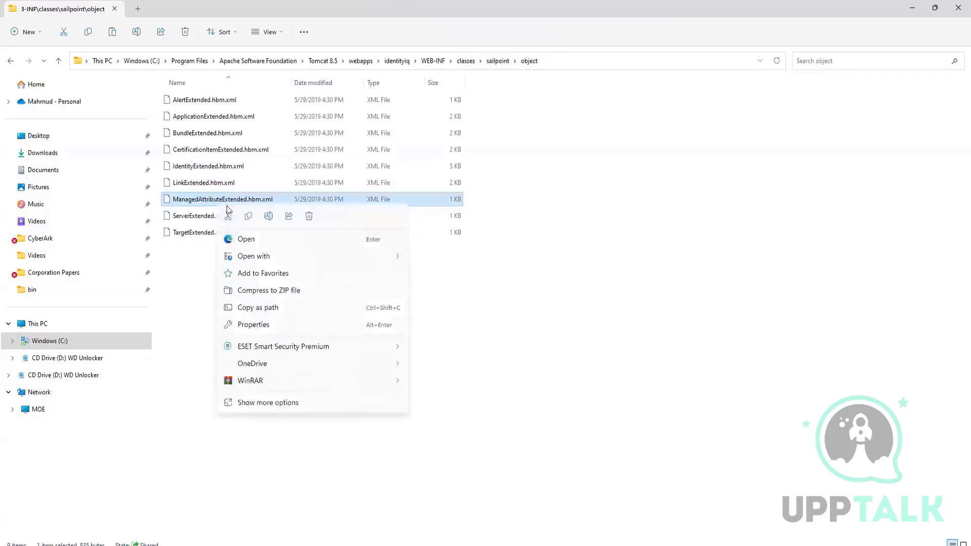
mouse_move(310, 257)
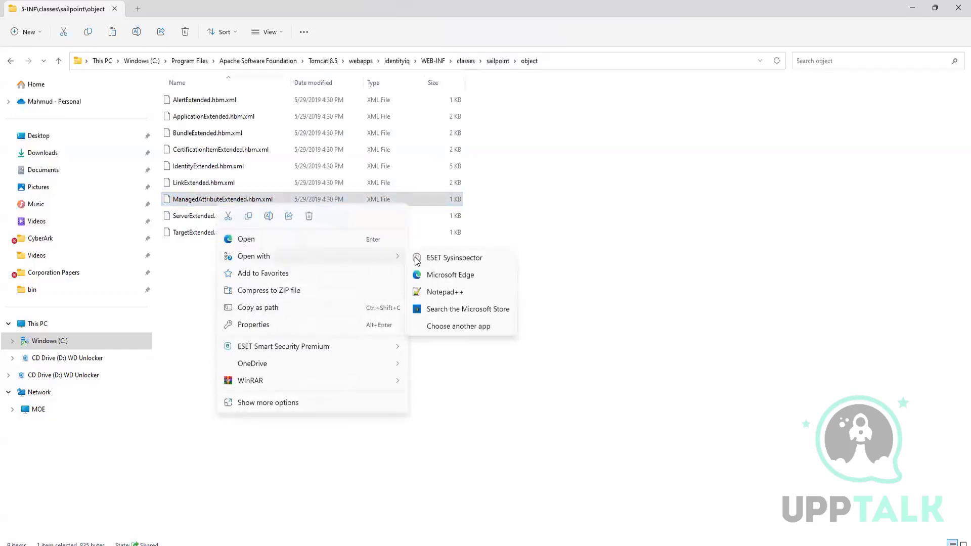
left_click(458, 326)
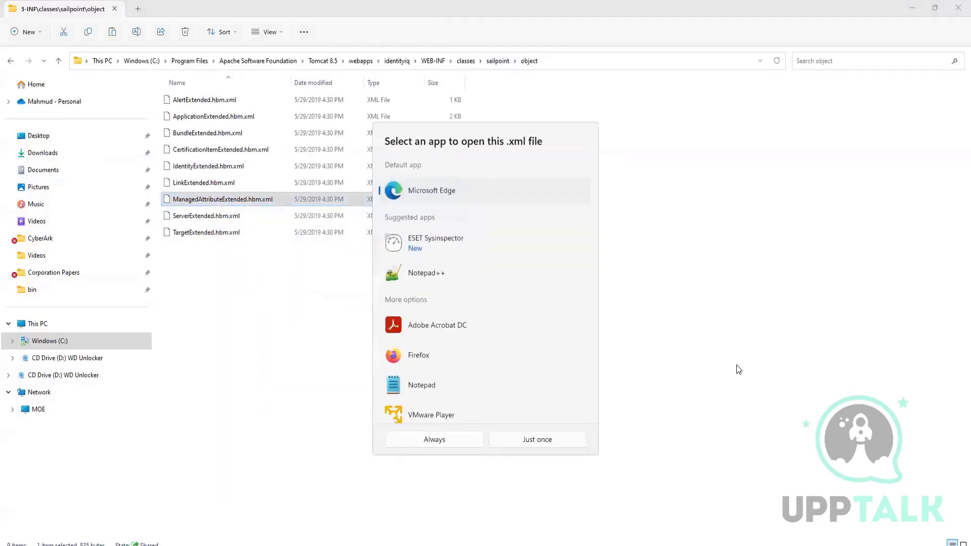
left_click(420, 273)
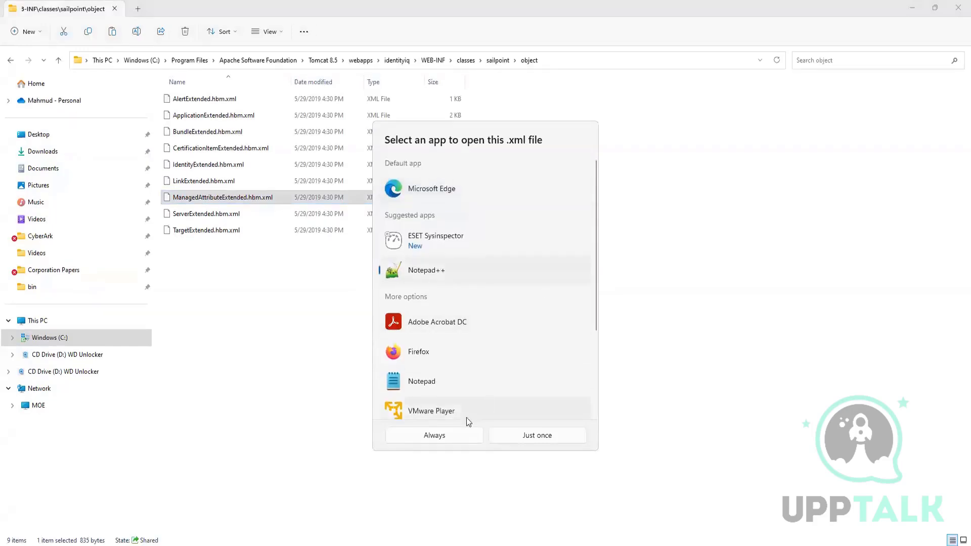
left_click(518, 434)
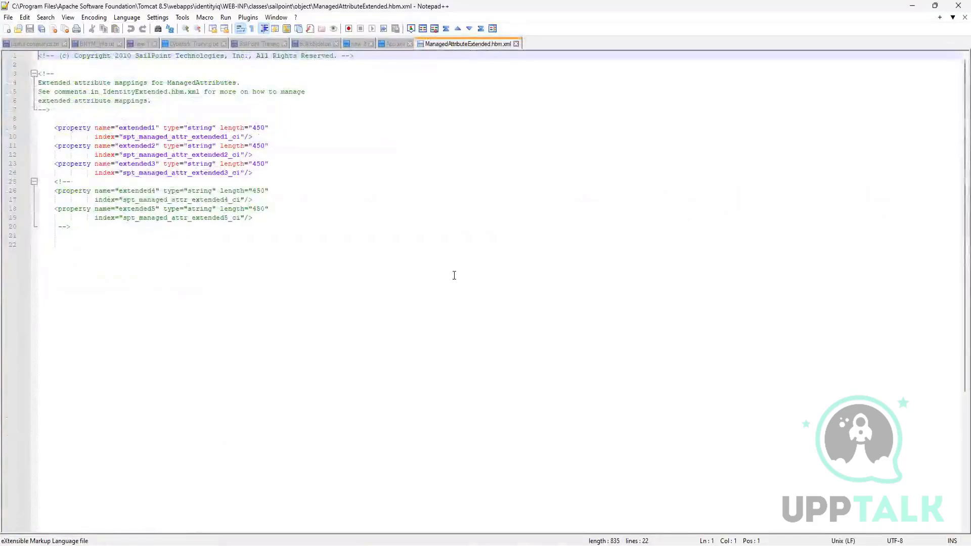
Close ManagedAttributeExtended.hbm.xml and return to the object folder in File Explorer, with no file selected.
left_click(328, 261)
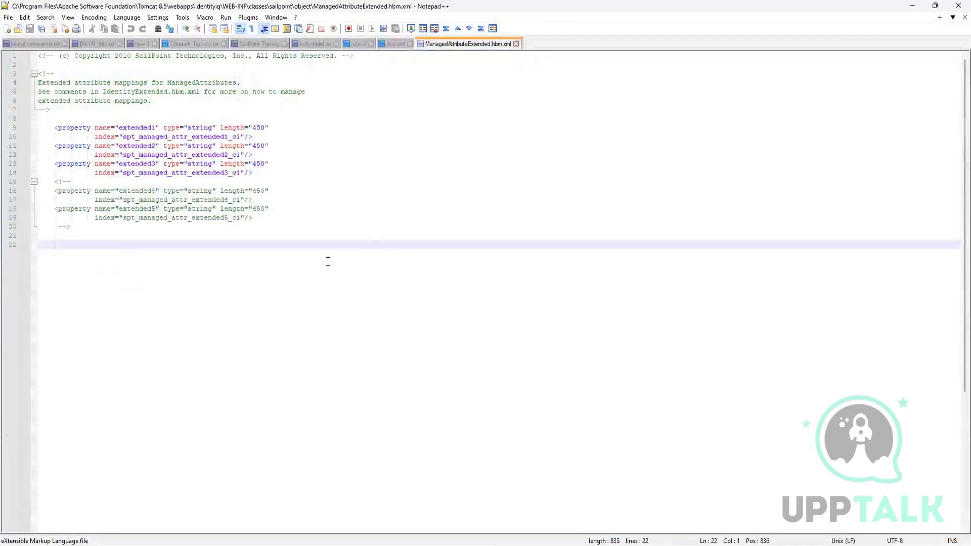
left_click(516, 43)
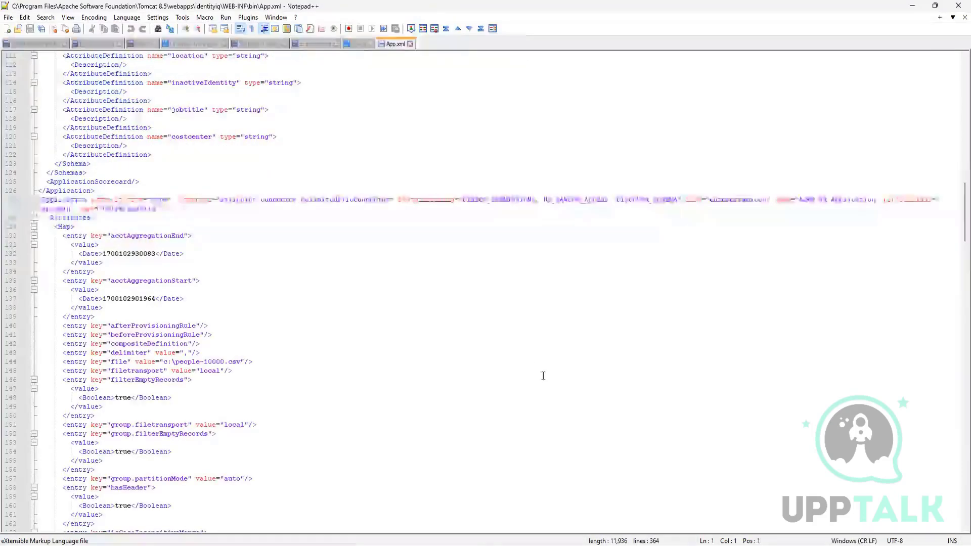
left_click(912, 5)
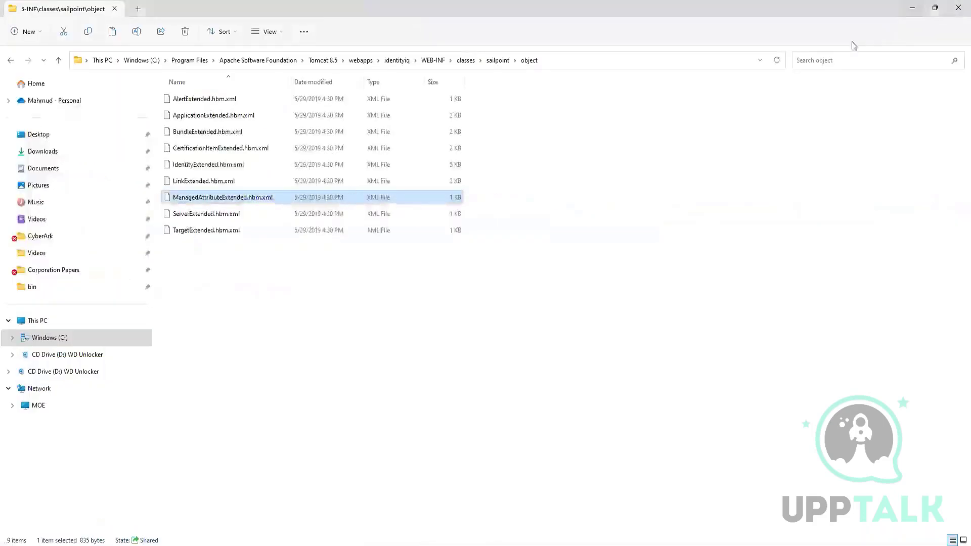
left_click(429, 321)
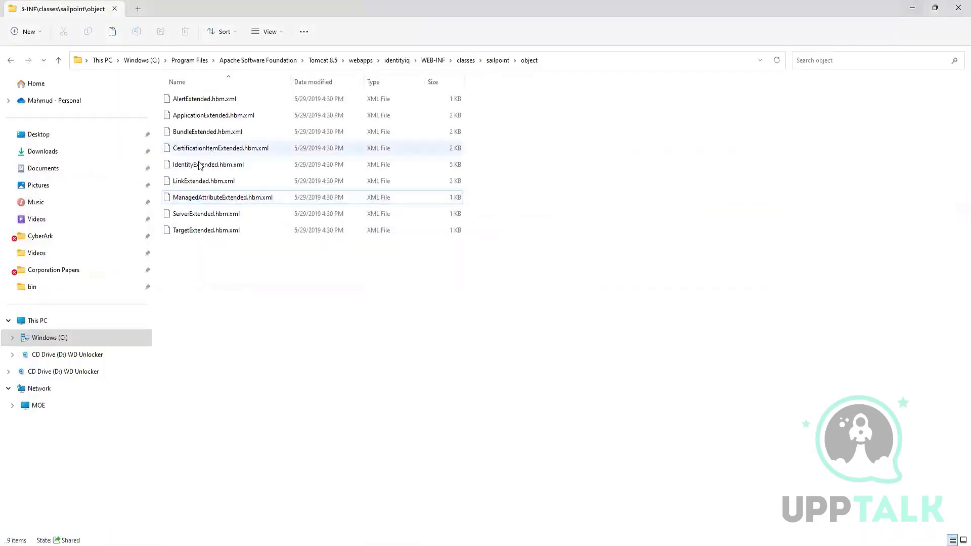
Open IdentityExtended.hbm.xml from the object folder in Notepad++ and enlarge its text for reading.
right_click(212, 165)
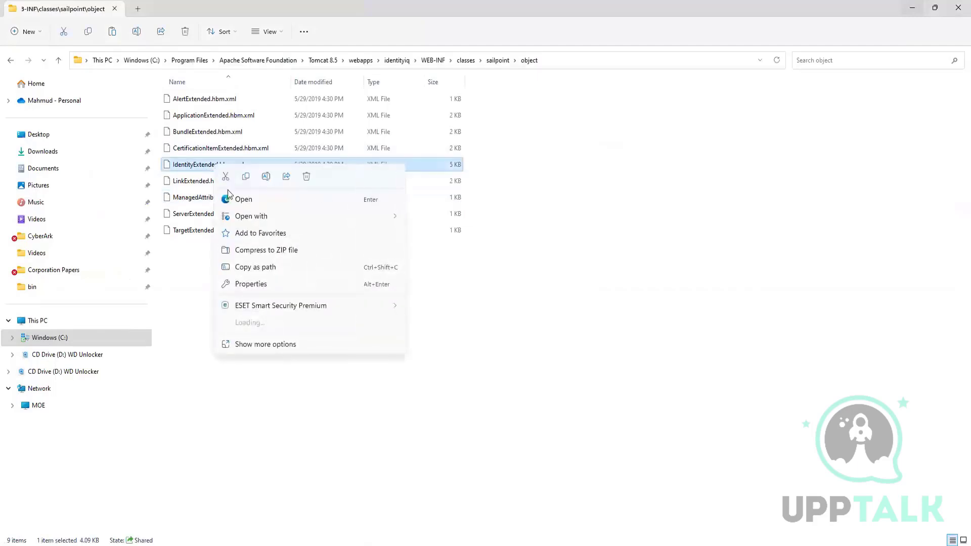
mouse_move(263, 215)
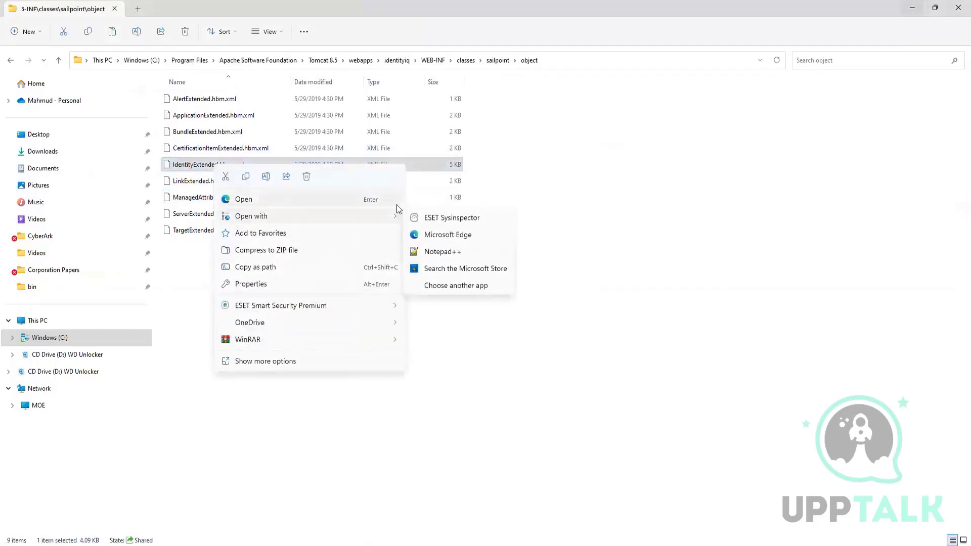
left_click(442, 251)
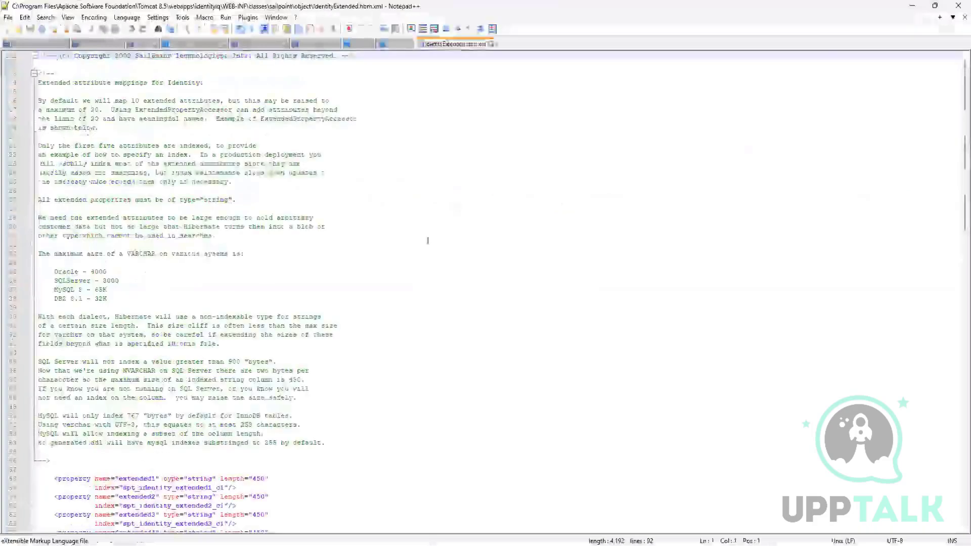
left_click(278, 208)
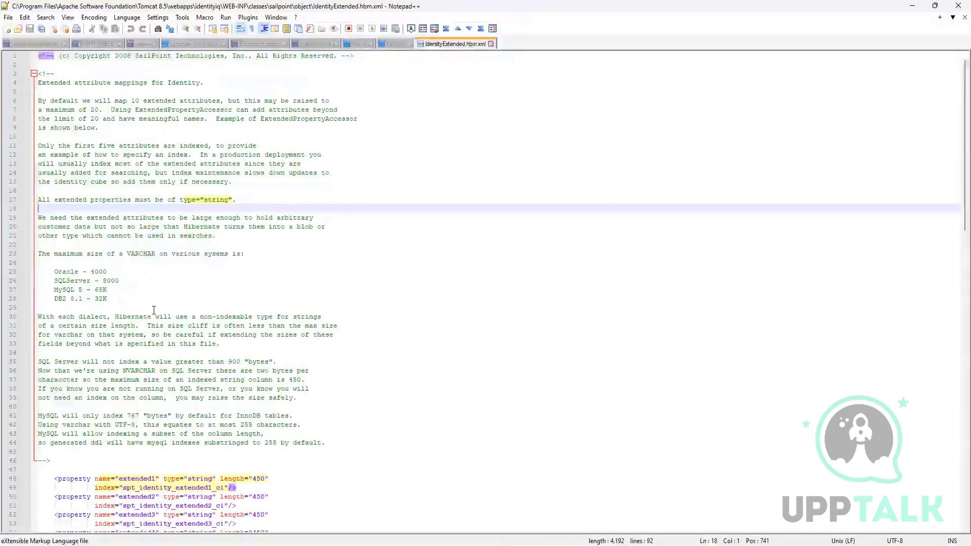
left_click(412, 281)
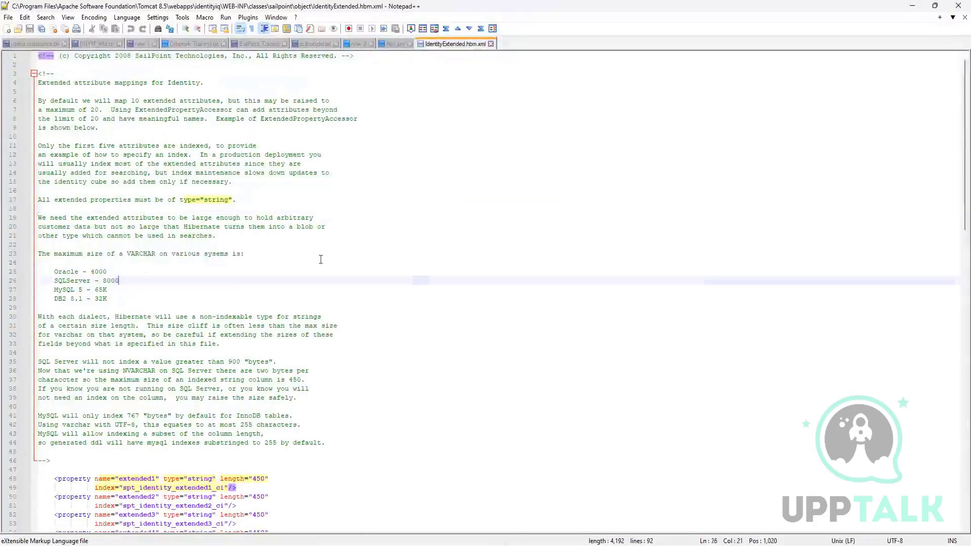
scroll(321, 260, "up", 3)
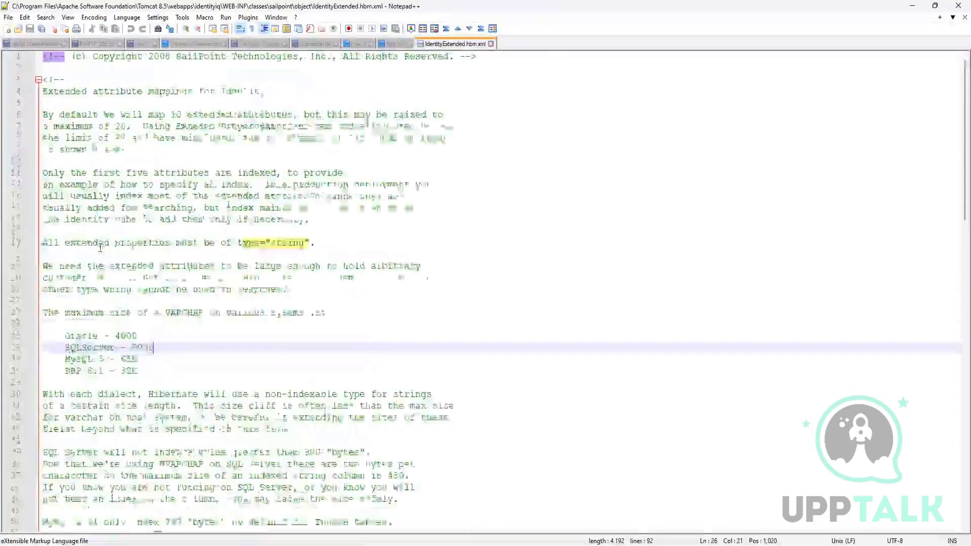
scroll(100, 247, "up", 3)
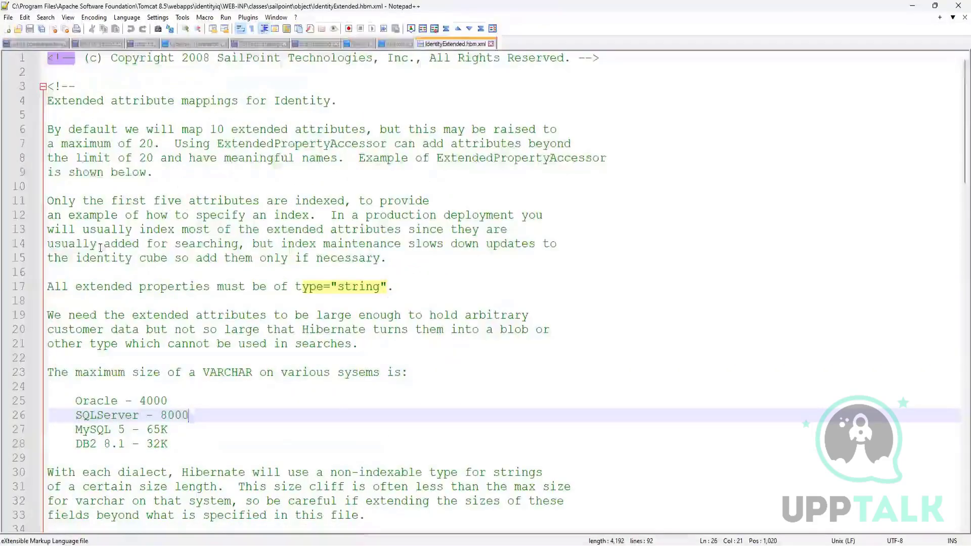
Highlight "10 extended attributes" and "ExtendedPropertyAccessor" in the opening comment while reading about the attribute limits.
left_click_drag(245, 131, 362, 126)
left_click(234, 140)
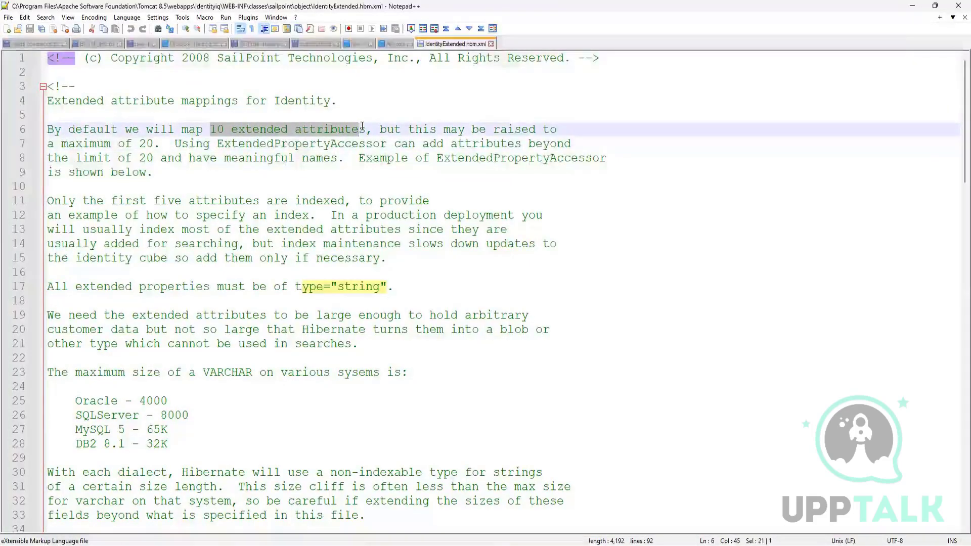
left_click_drag(362, 127, 366, 129)
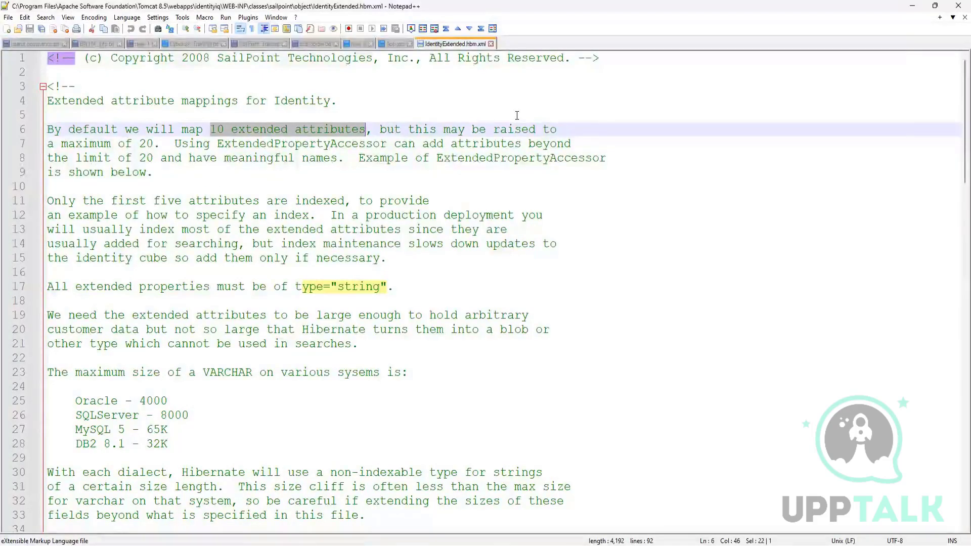
left_click(436, 167)
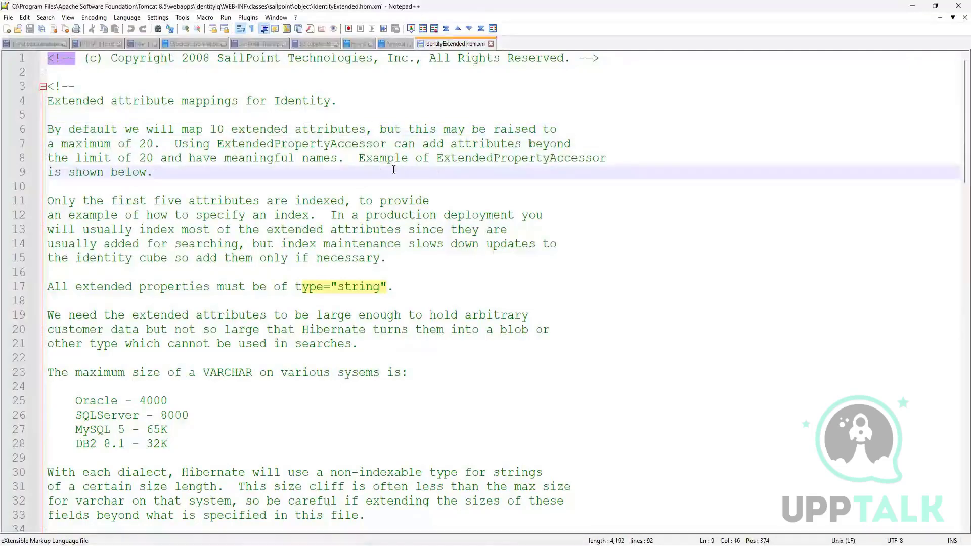
left_click_drag(435, 160, 610, 158)
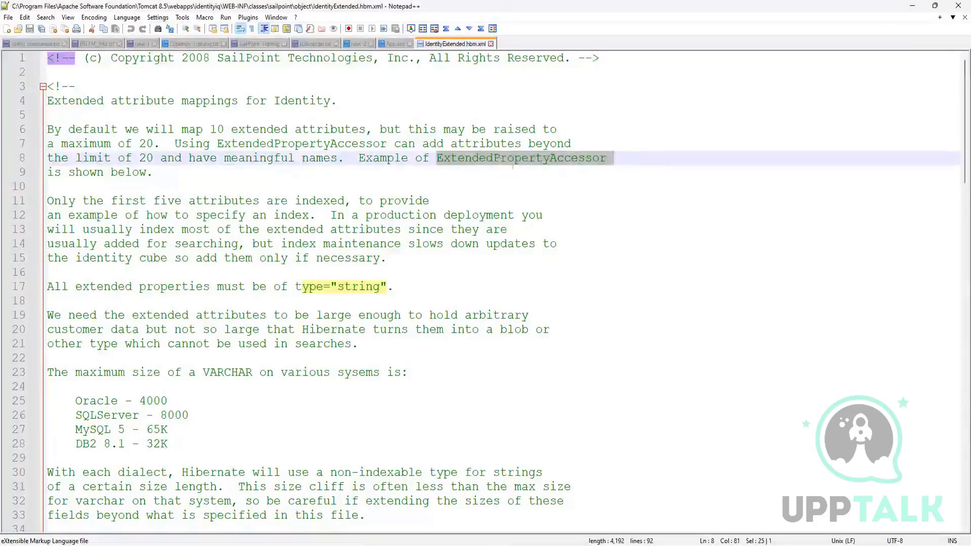
Find the costCenter example property and highlight its sailpoint.persistence.ExtendedPropertyAccessor access setting.
scroll(459, 401, "down", 4)
scroll(459, 401, "down", 6)
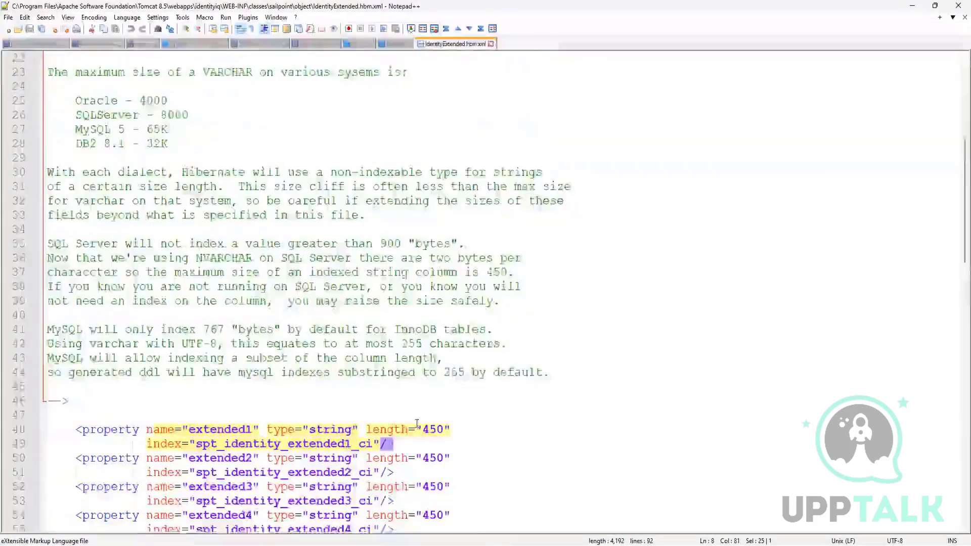
scroll(389, 445, "down", 6)
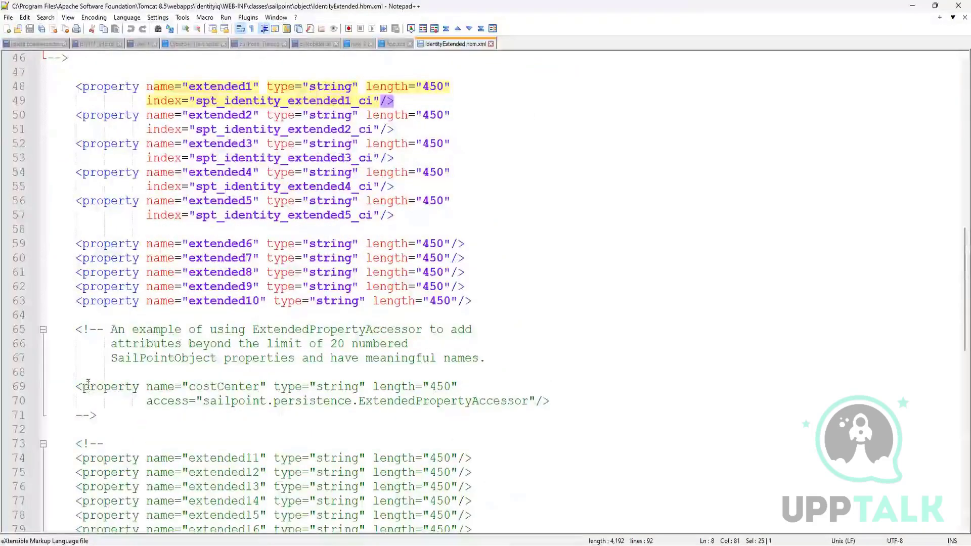
left_click_drag(146, 401, 528, 400)
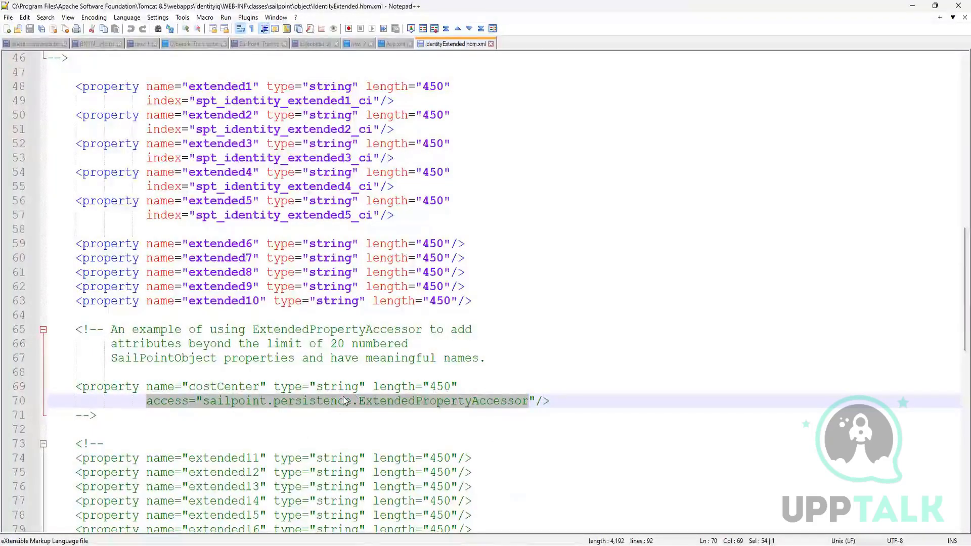
Review the comment's required property type and its maximum VARCHAR sizes per database, highlighting the type requirement and the MySQL 5 size.
scroll(343, 401, "up", 15)
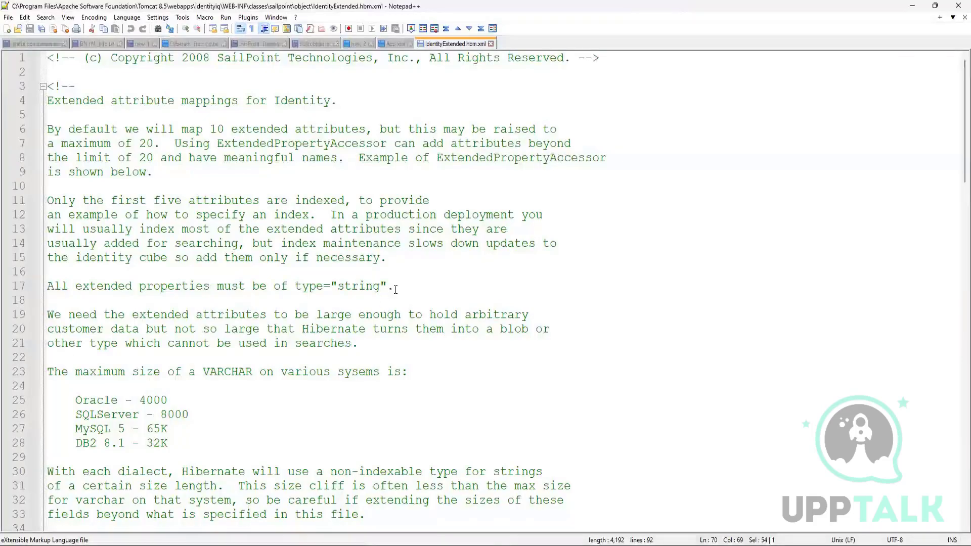
left_click_drag(396, 290, 262, 286)
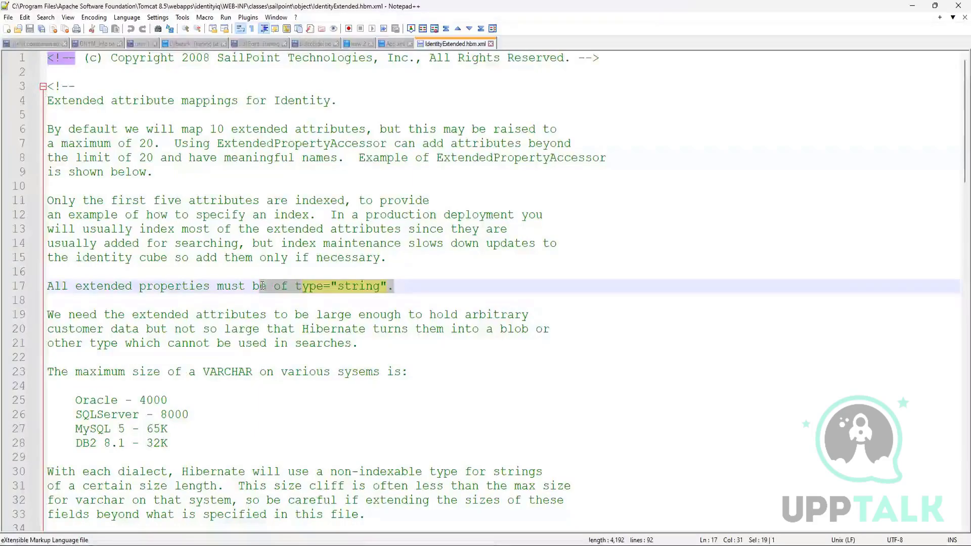
scroll(396, 326, "down", 2)
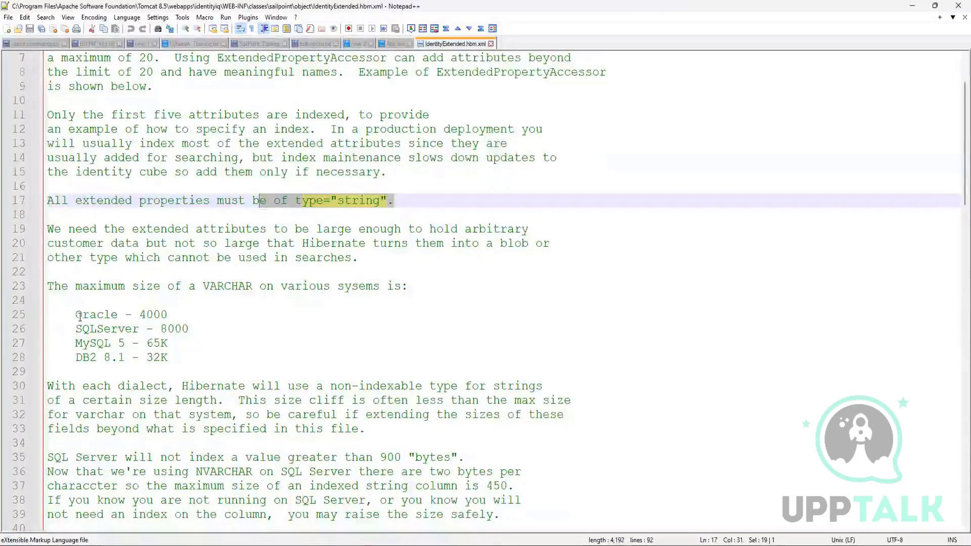
left_click_drag(75, 314, 238, 340)
left_click(191, 337)
scroll(237, 340, "down", 1)
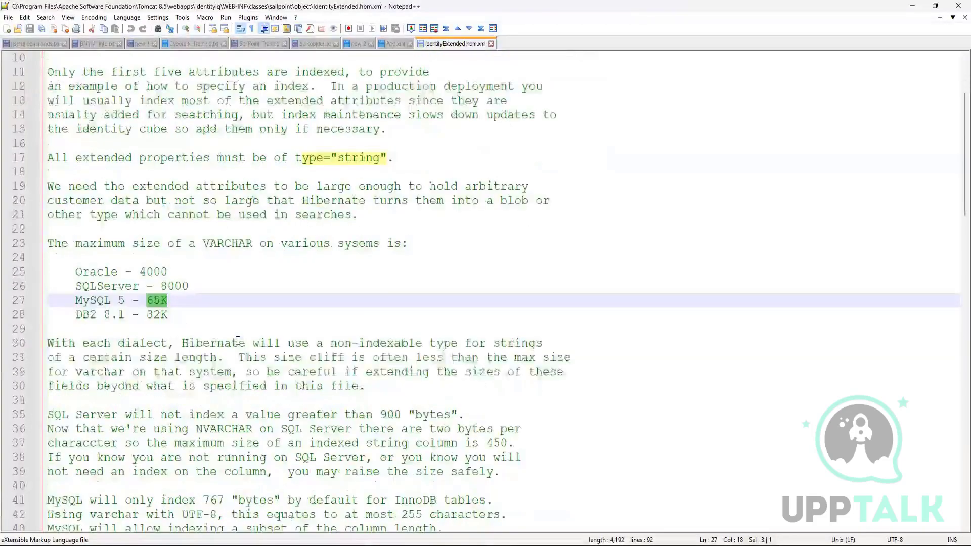
Locate the extended1 property mapping below the comment and highlight its full definition, including the index.
scroll(237, 340, "down", 2)
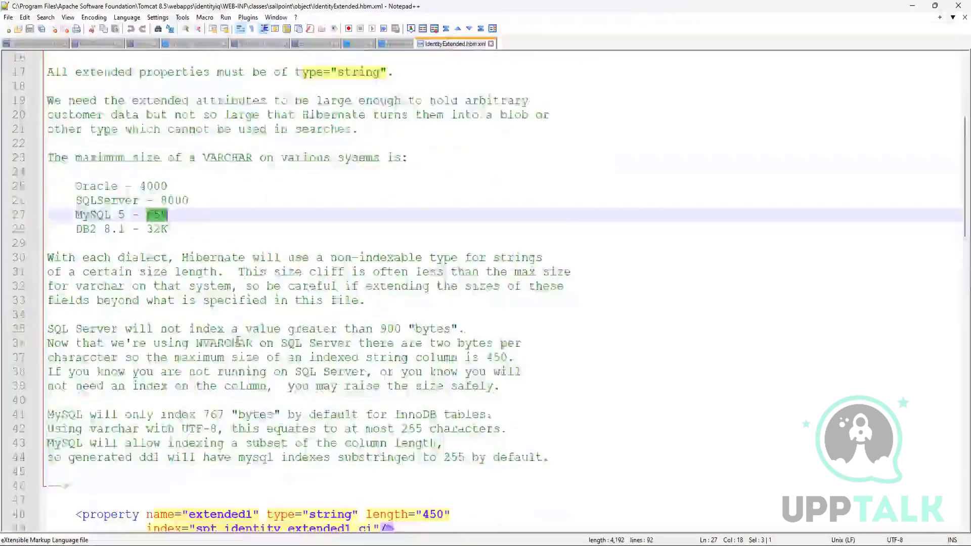
scroll(237, 340, "down", 2)
scroll(324, 314, "down", 2)
scroll(323, 314, "down", 1)
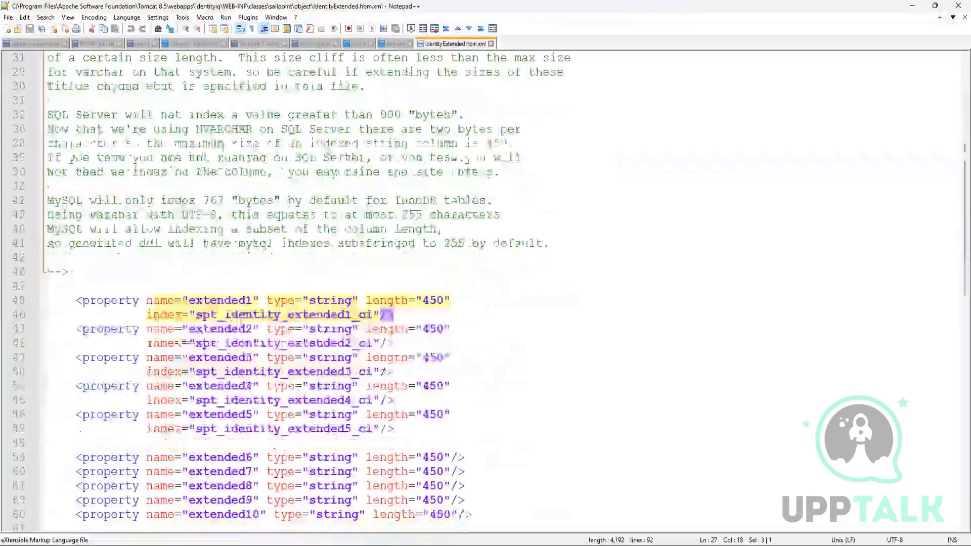
scroll(152, 341, "down", 2)
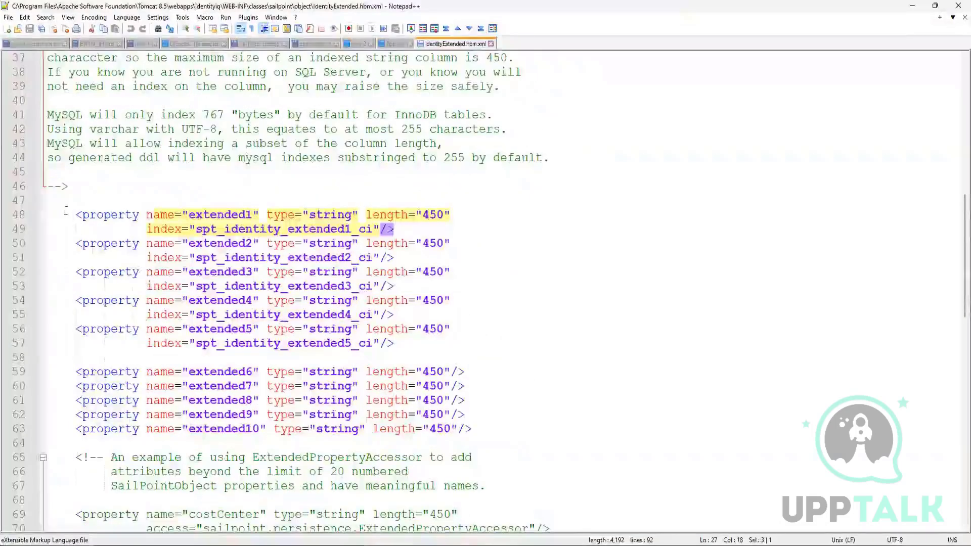
left_click_drag(77, 215, 294, 229)
left_click_drag(367, 228, 420, 225)
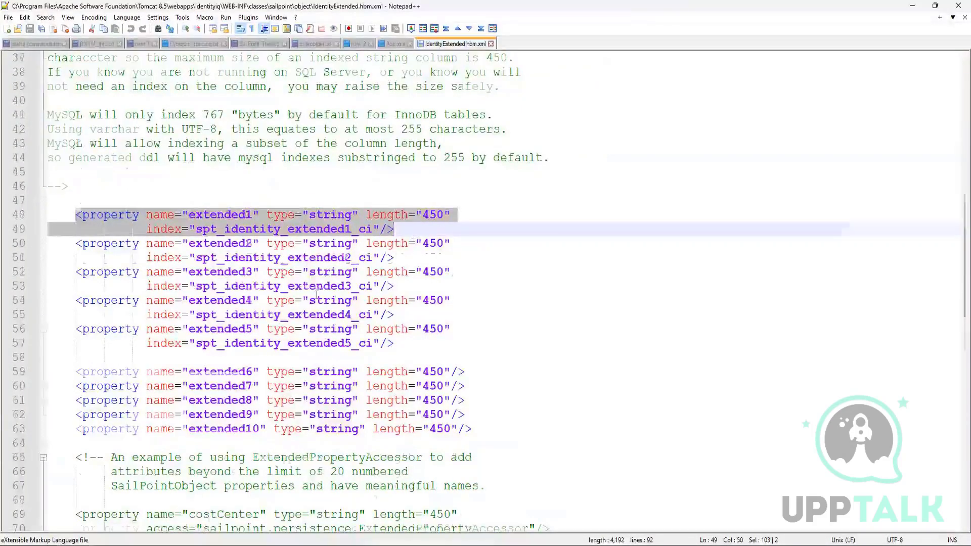
Examine the remaining mappings, from extended2 through the commented extended11 to extended20 block and the extendedIdentity entries.
scroll(317, 295, "down", 3)
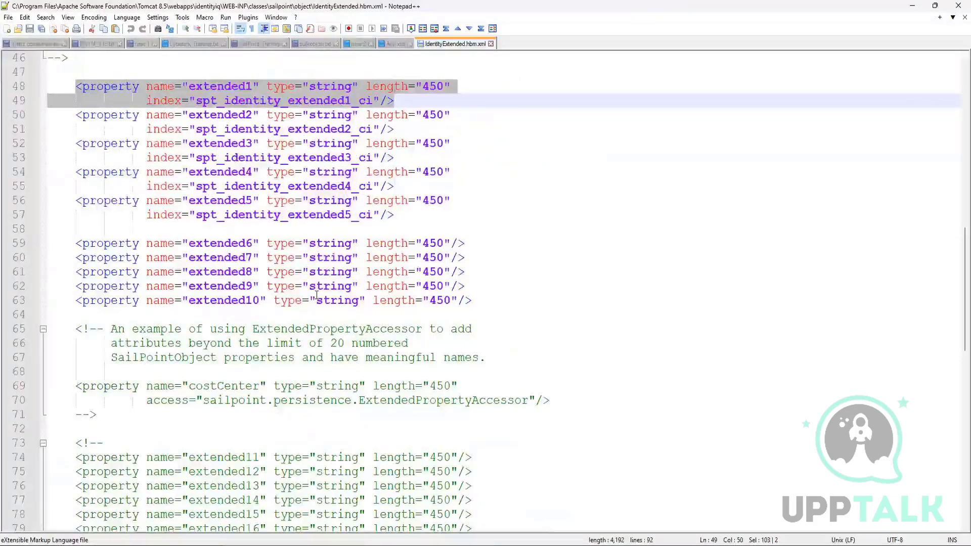
scroll(316, 295, "down", 1)
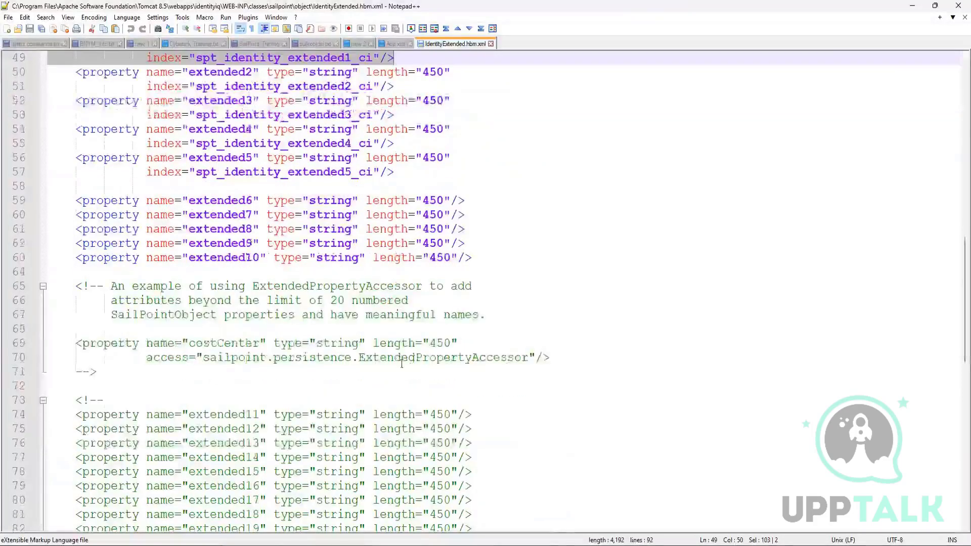
scroll(398, 371, "down", 1)
scroll(397, 370, "down", 7)
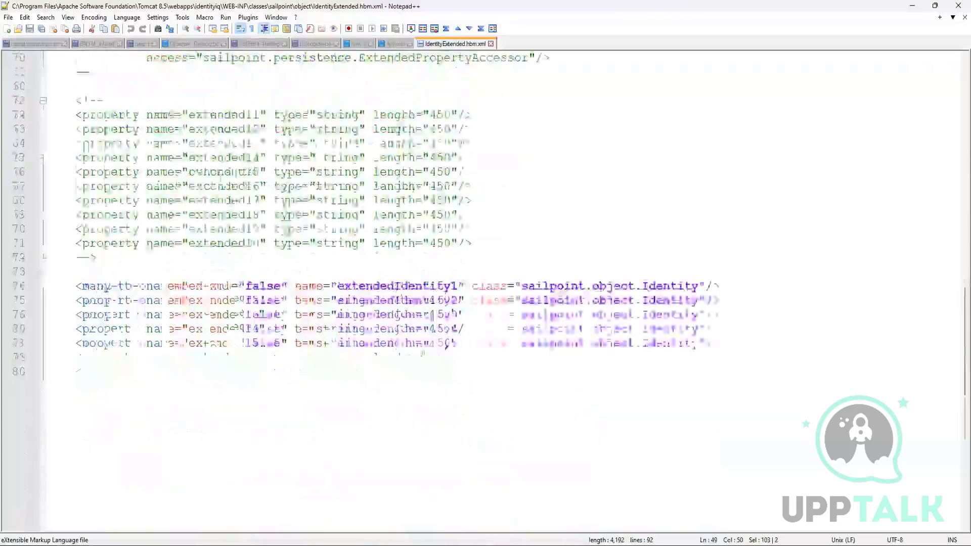
scroll(106, 288, "up", 4)
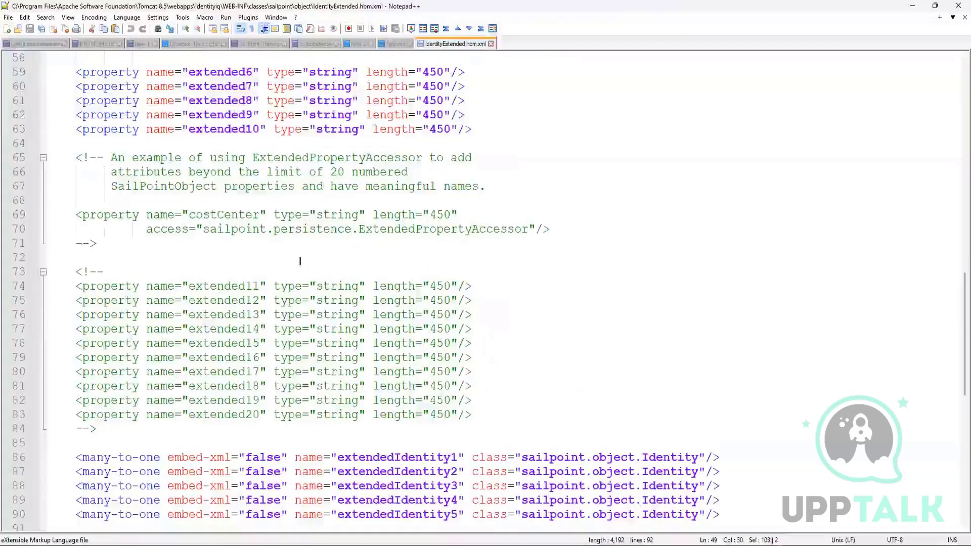
left_click(245, 255)
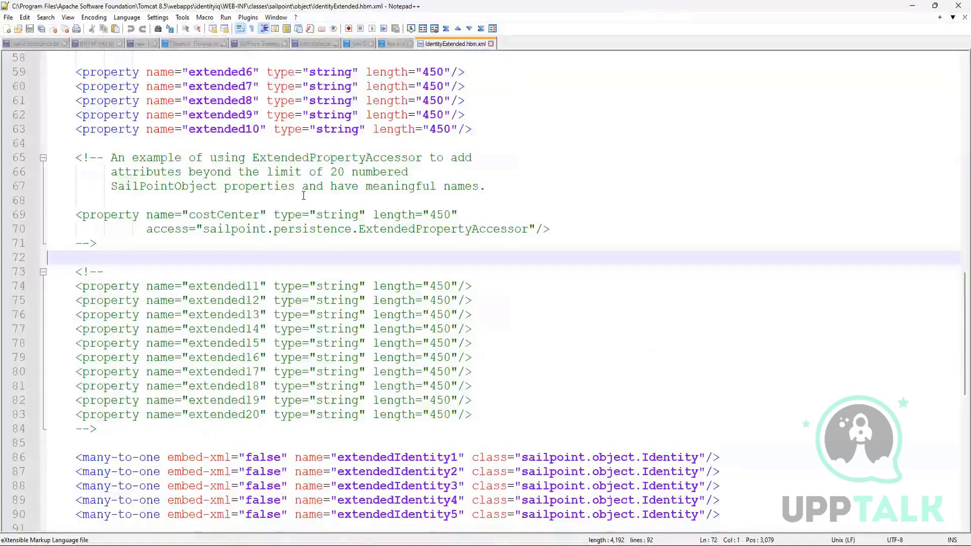
Return to the first property mapping and select its name extended1.
scroll(303, 196, "up", 4)
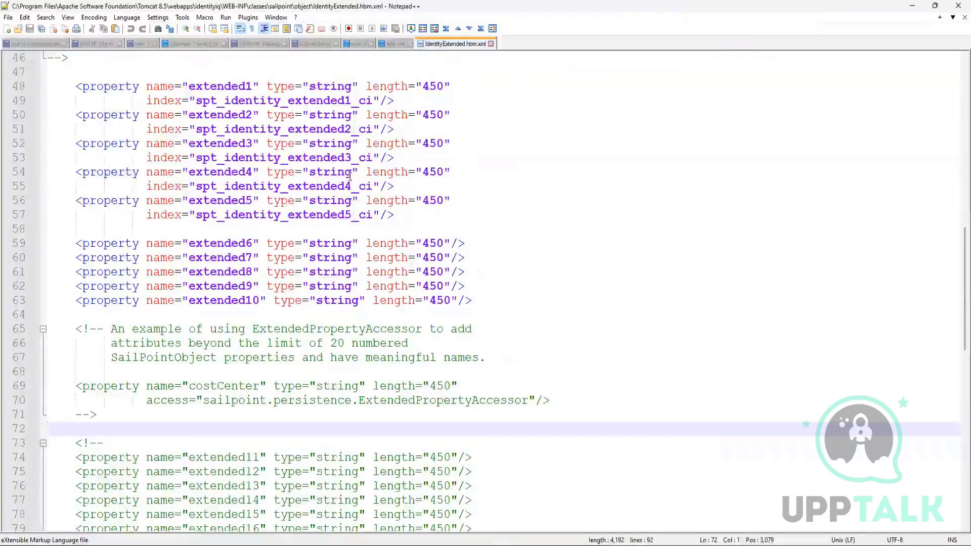
scroll(348, 176, "up", 5)
scroll(349, 176, "up", 2)
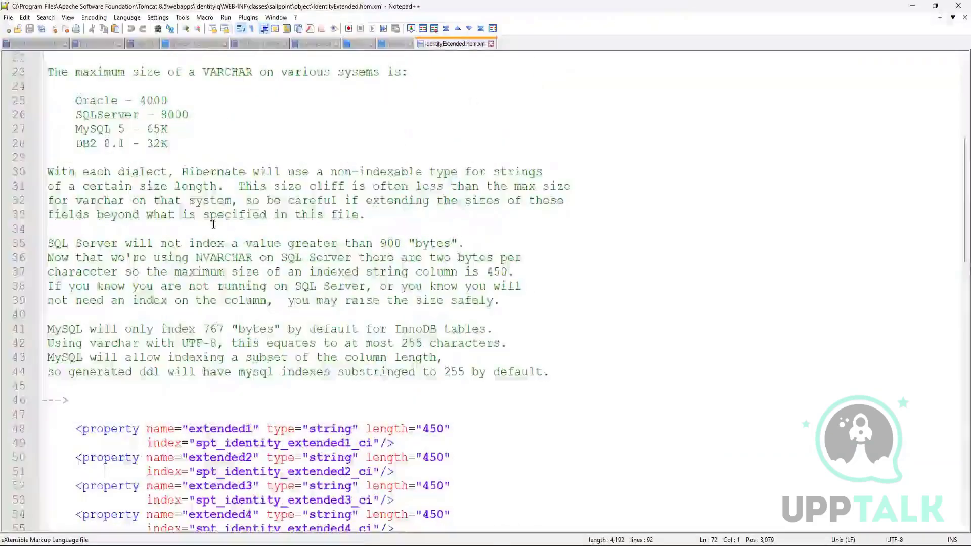
scroll(217, 223, "up", 3)
scroll(208, 387, "down", 3)
scroll(207, 386, "down", 3)
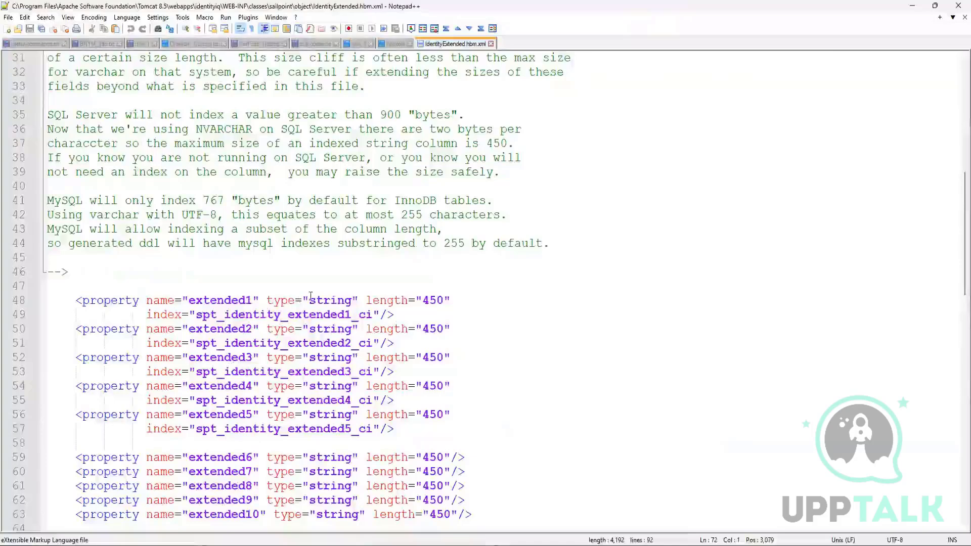
double_click(226, 301)
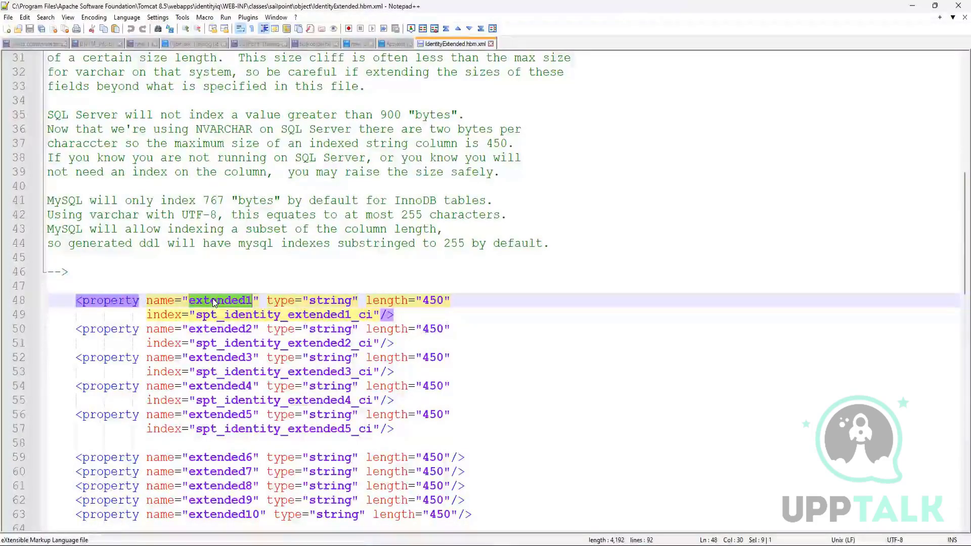
Highlight the string type attribute in the extended1 property mapping.
left_click(267, 314)
left_click_drag(266, 299, 353, 298)
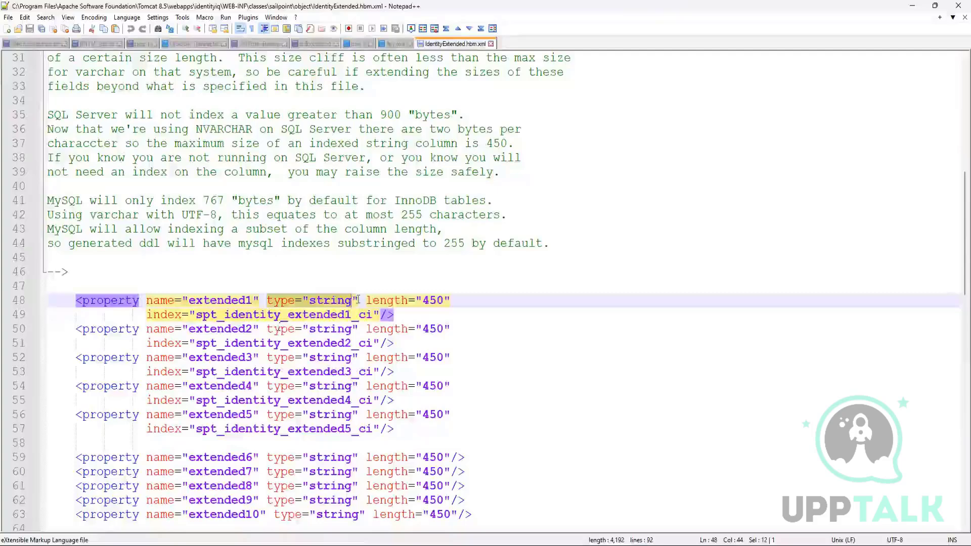
Return to the opening comment's note on exceeding the limit of 20 attributes and highlight ExtendedPropertyAccessor in its example reference.
scroll(278, 327, "up", 10)
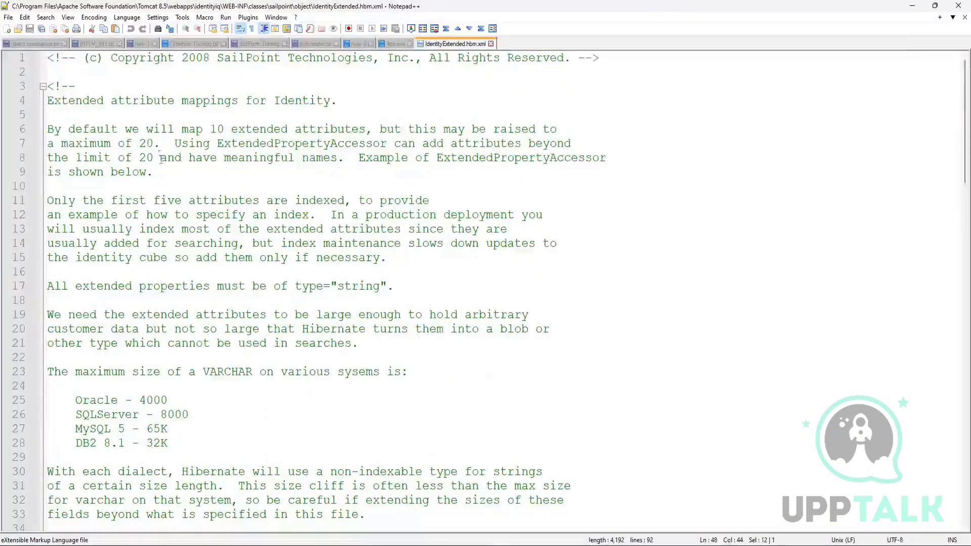
left_click_drag(160, 158, 72, 159)
left_click(237, 157)
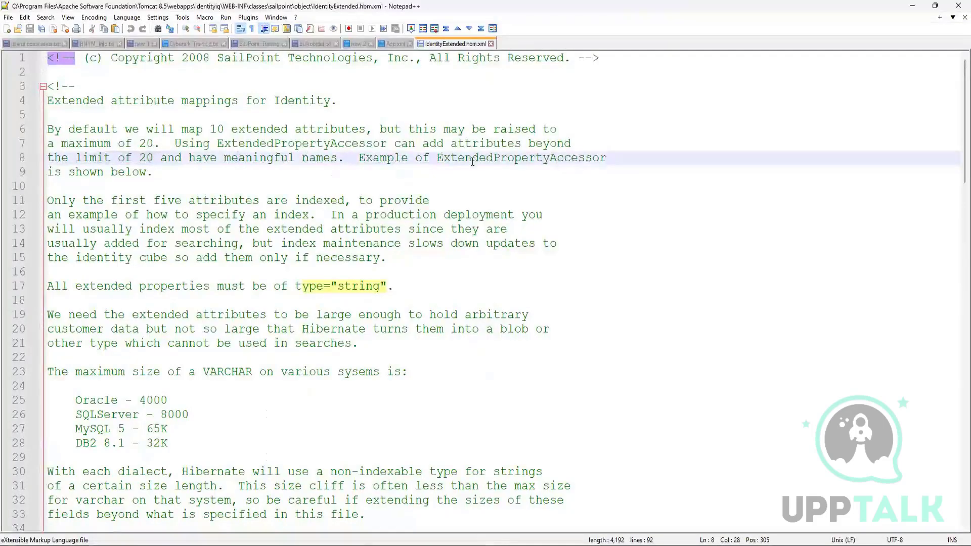
left_click_drag(437, 158, 612, 157)
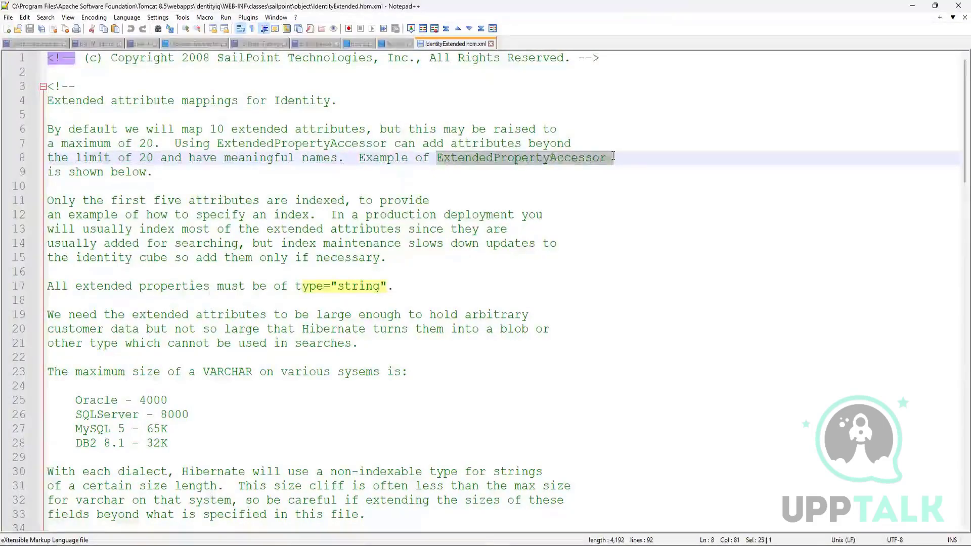
Locate the commented costCenter example below the extended10 mapping and highlight its sailpoint.persistence.ExtendedPropertyAccessor access attribute.
scroll(613, 157, "down", 11)
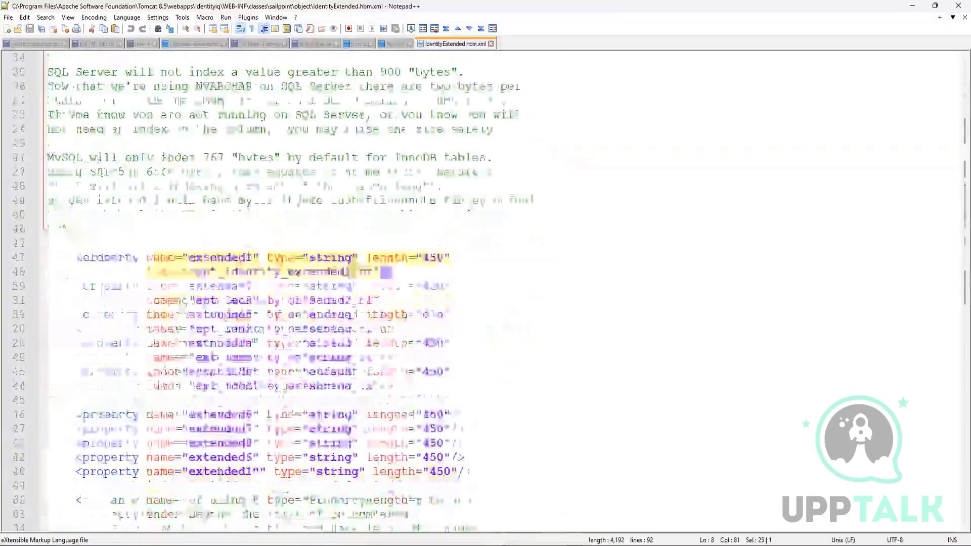
scroll(145, 439, "down", 3)
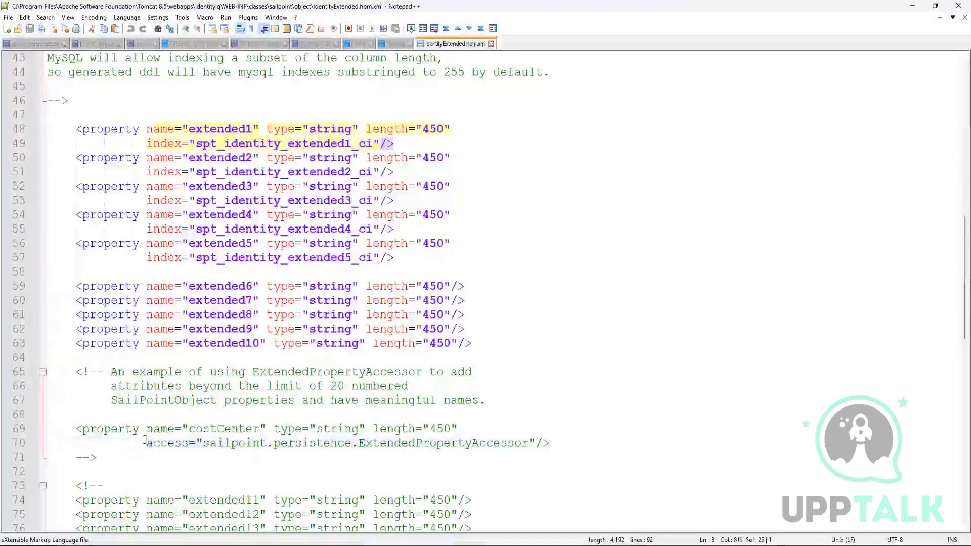
left_click_drag(146, 443, 529, 443)
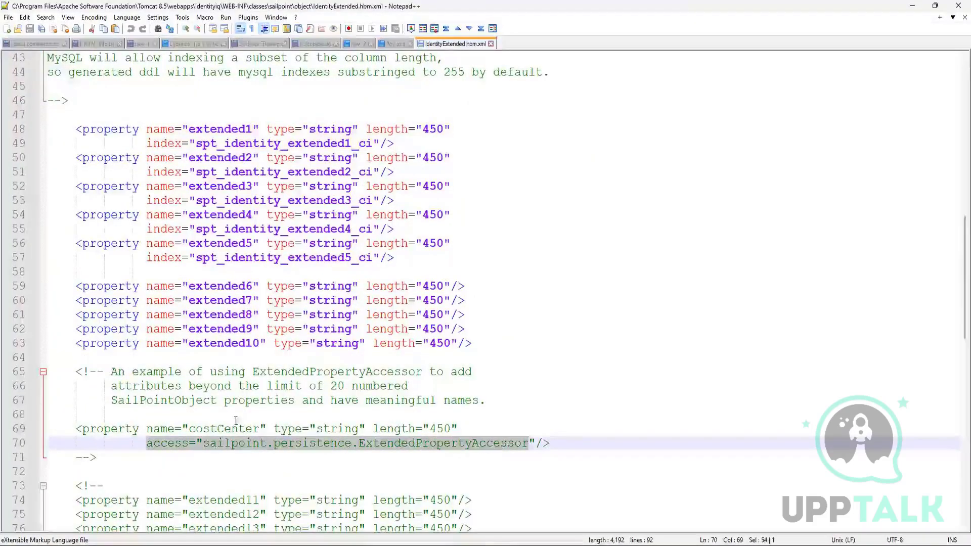
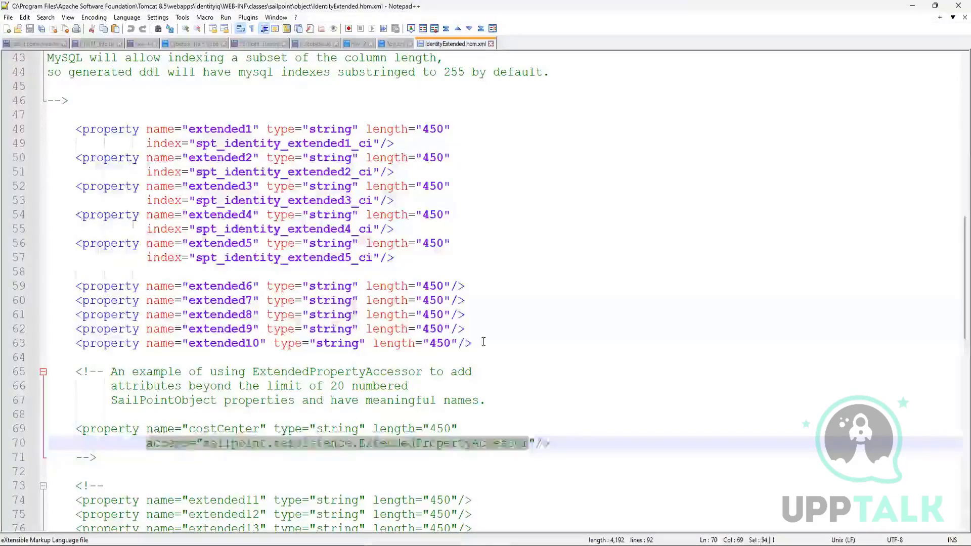
Highlight the extended1 through extended10 property mappings and the access attribute in the commented costCenter example.
left_click_drag(478, 343, 96, 144)
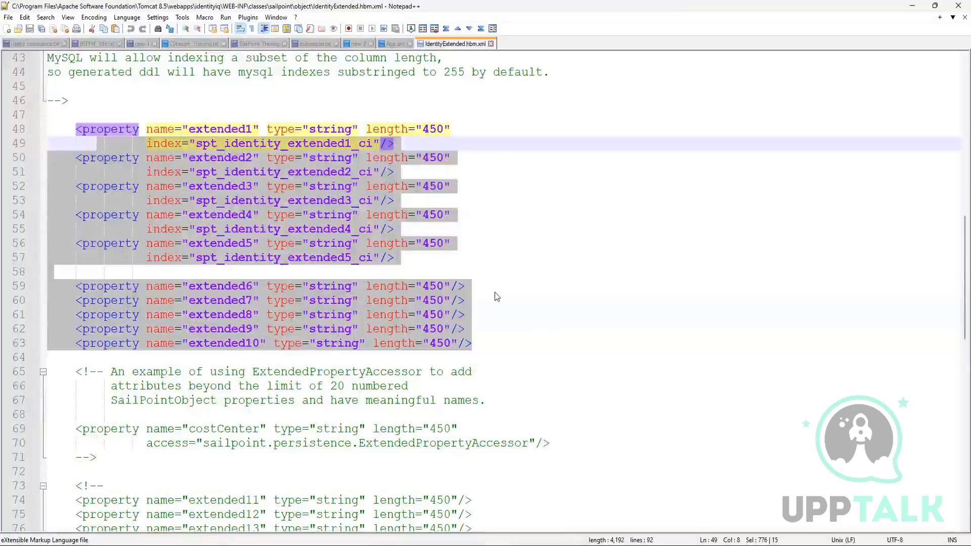
left_click(430, 344)
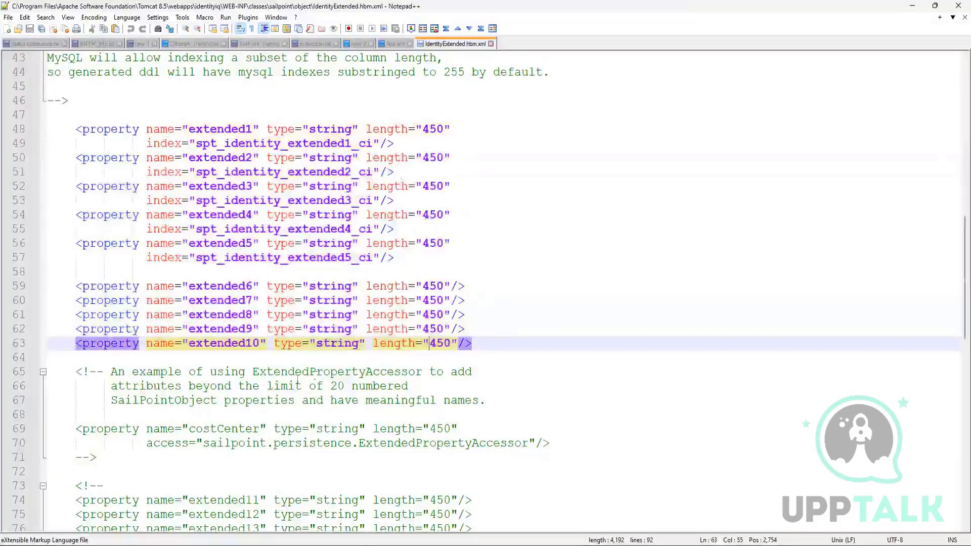
left_click_drag(147, 444, 512, 444)
left_click(621, 454)
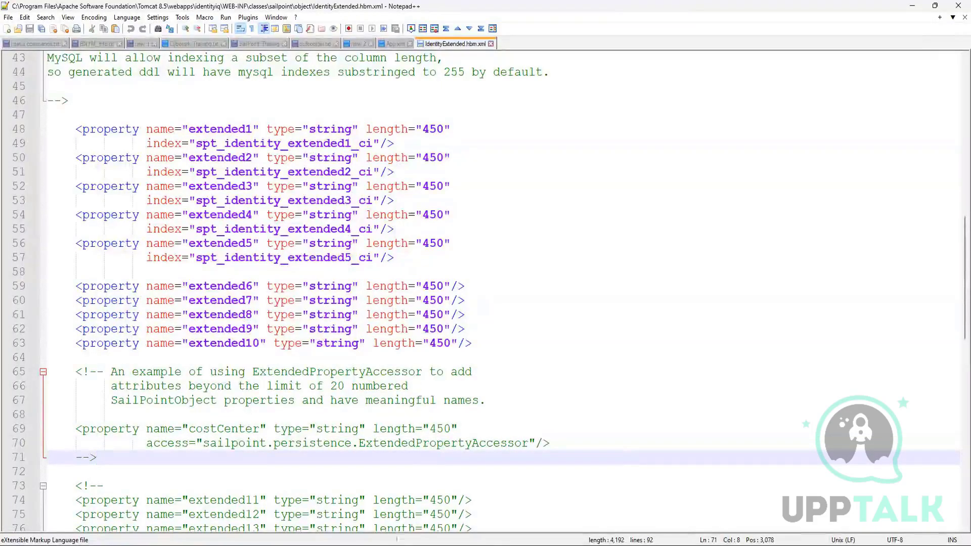
Switch to File Explorer's sailpoint\object folder and open ManagedAttributeExtended.hbm.xml in Notepad++.
left_click(430, 545)
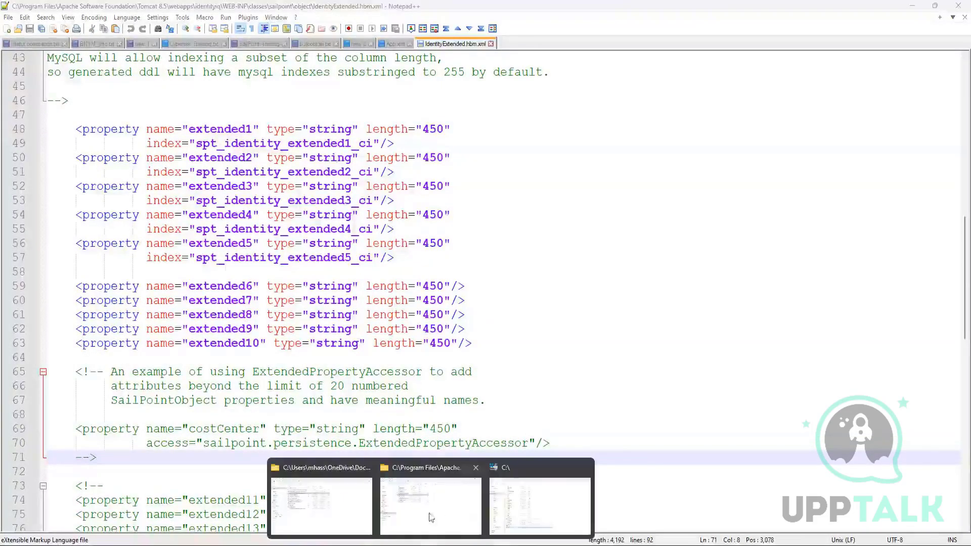
left_click(457, 500)
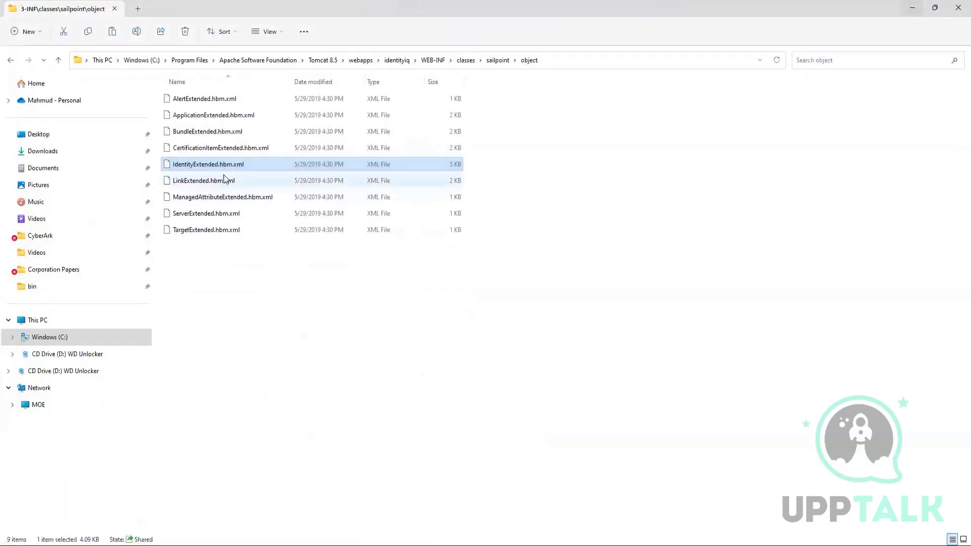
right_click(198, 196)
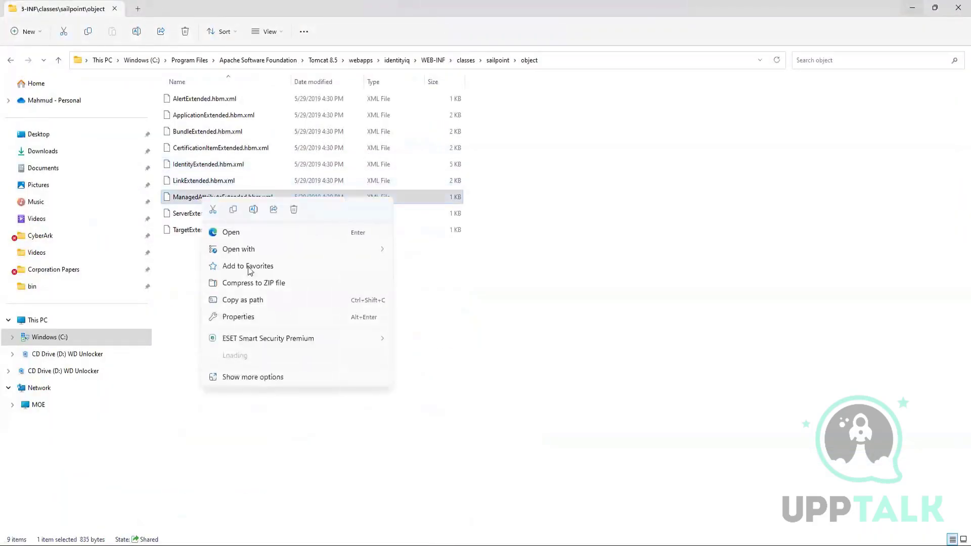
mouse_move(275, 252)
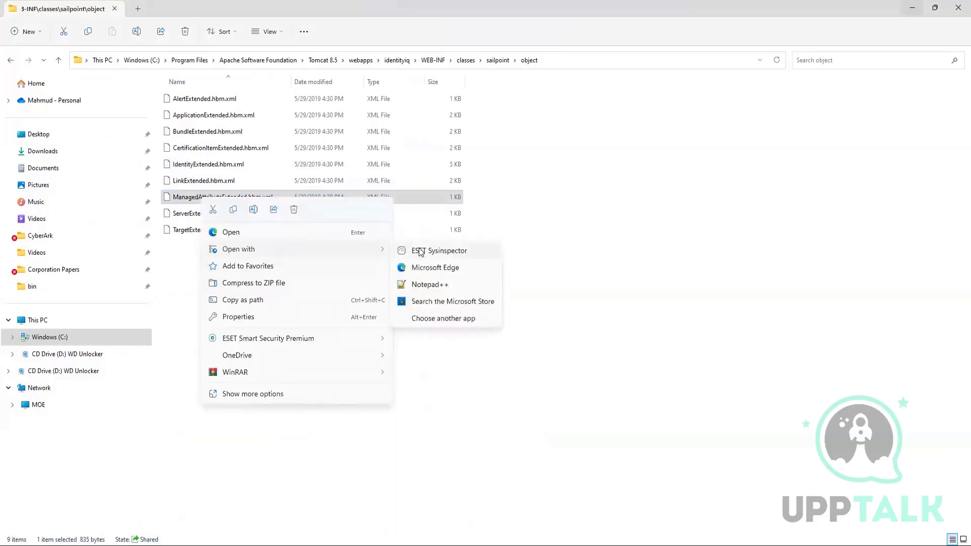
left_click(433, 286)
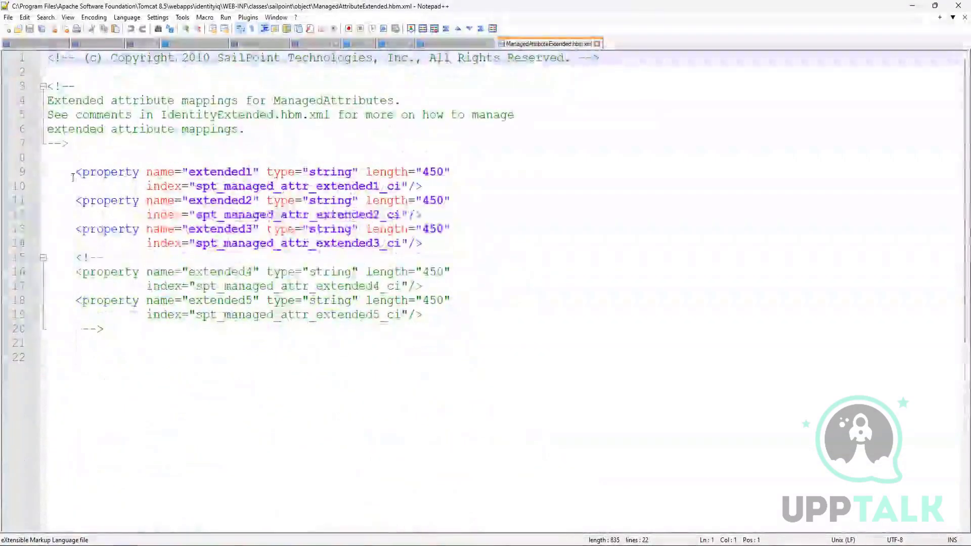
Copy the two-line extended1 property mapping and paste it below the extended3 mapping, separated by blank lines.
left_click_drag(75, 172, 460, 180)
key("ctrl+c")
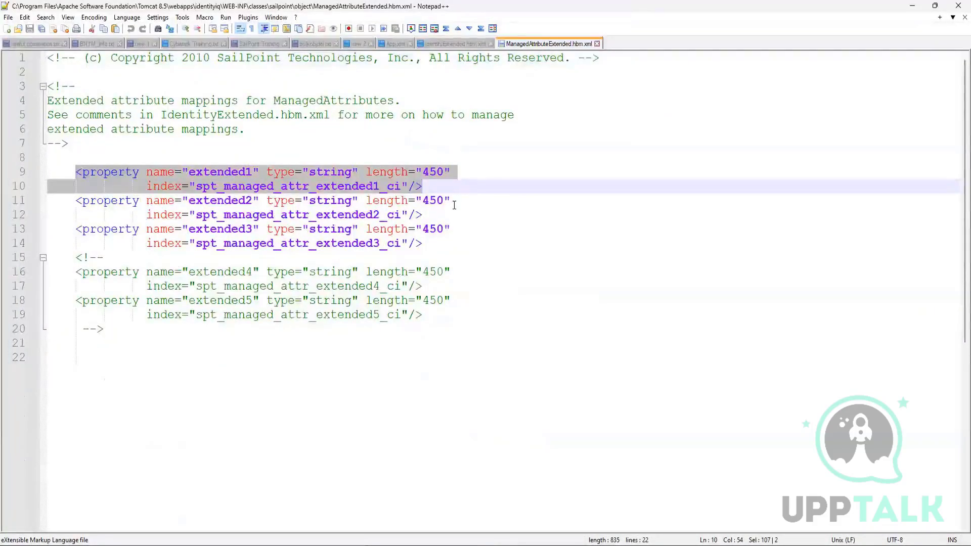
left_click(425, 241)
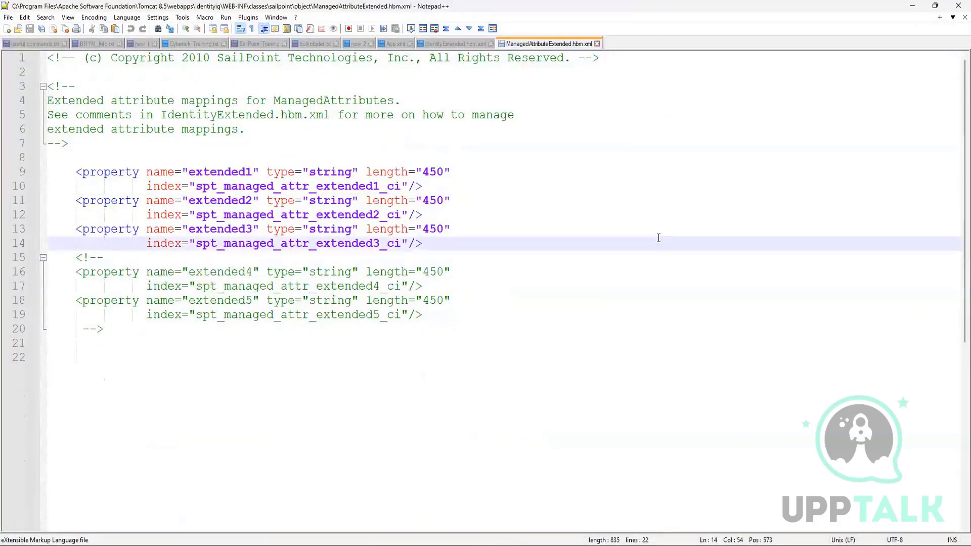
key("Return")
key("Return")
key("Return")
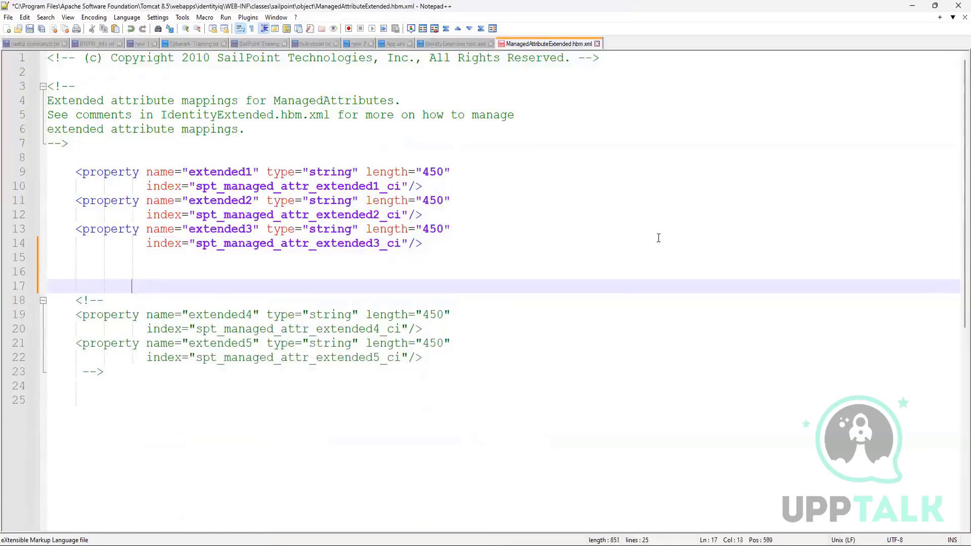
key("BackSpace")
key("BackSpace")
key("ctrl+v")
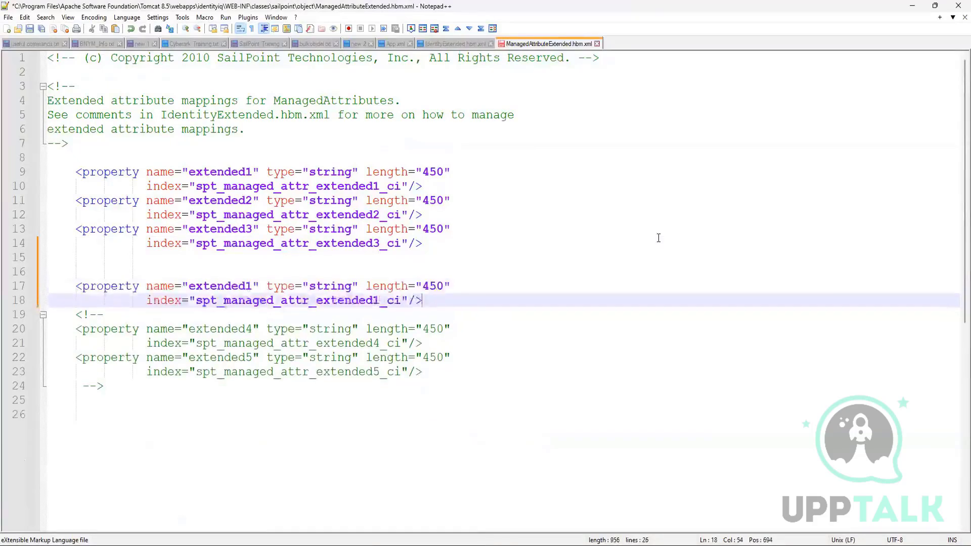
Set the pasted mapping's name attribute to privilagedEntitlement.
double_click(215, 286)
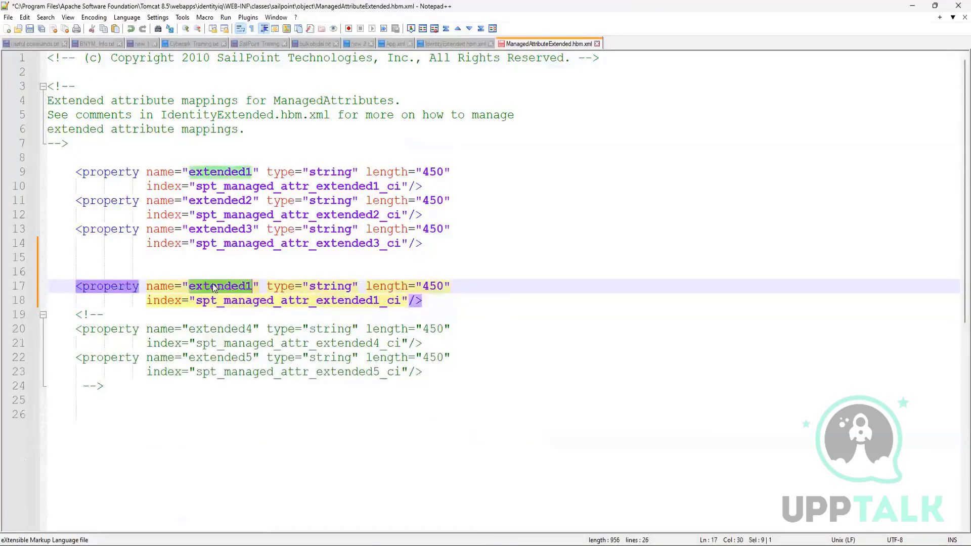
key("BackSpace")
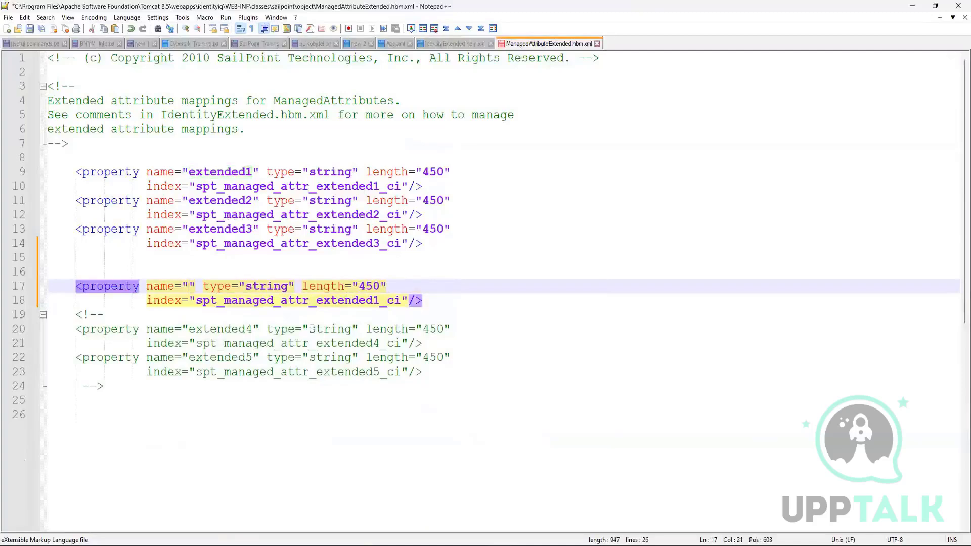
type("privilage")
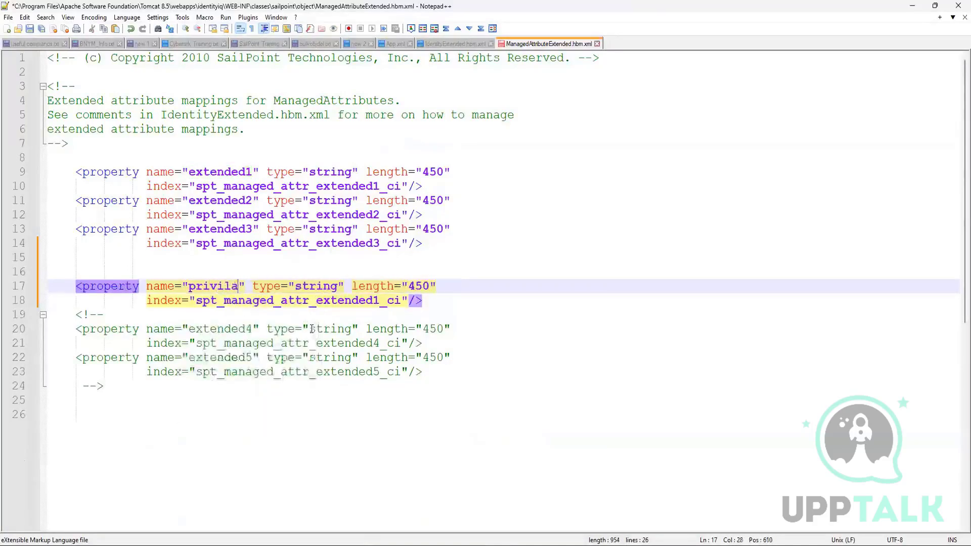
type("d")
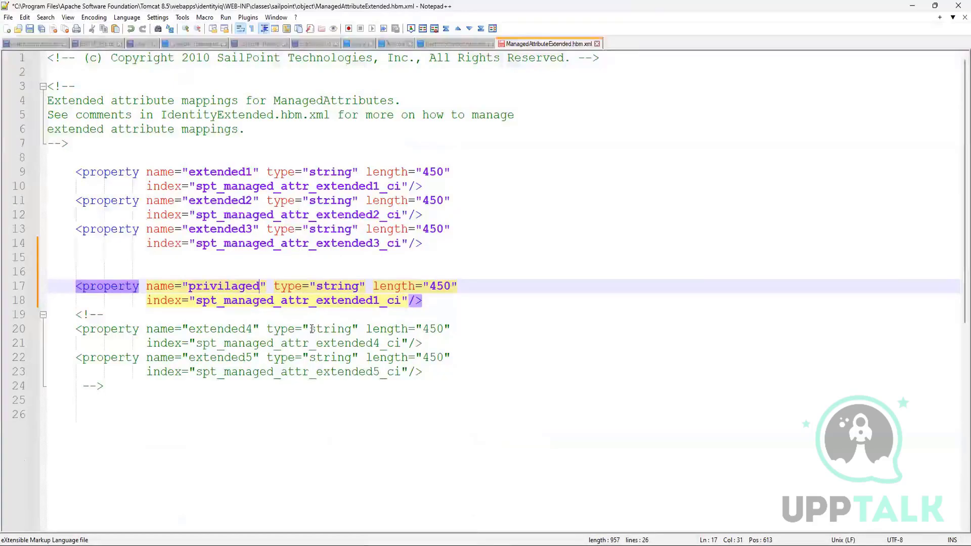
type("Entitleme")
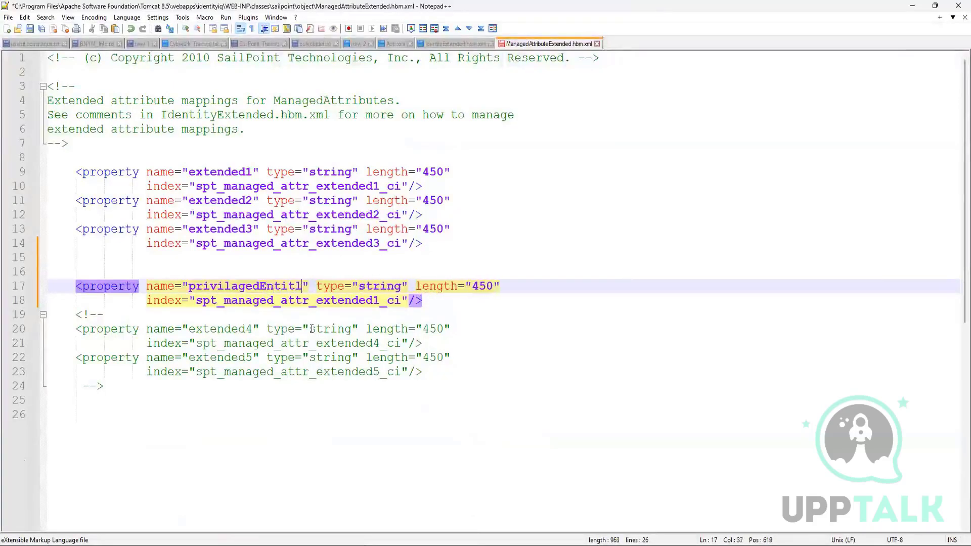
type("nt")
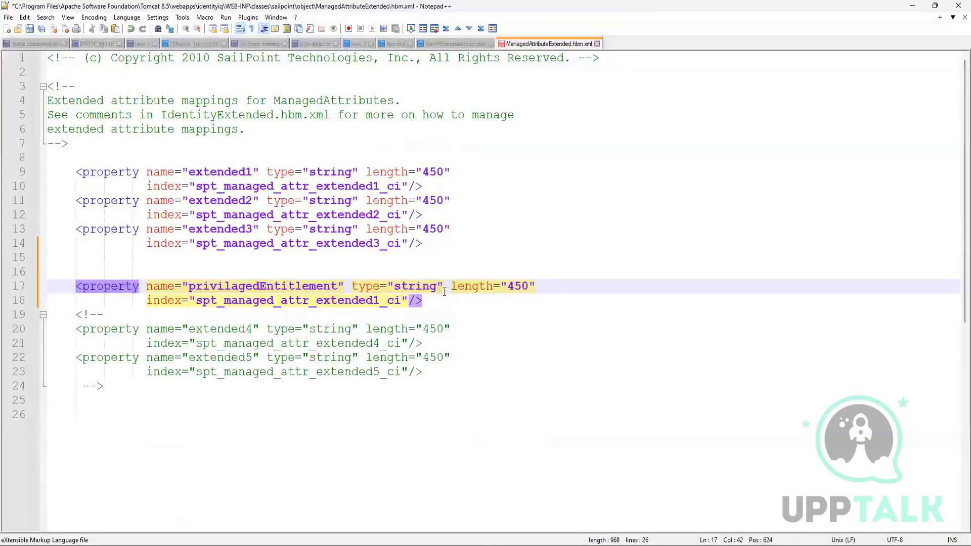
Examine the length, index and name attributes of the privilagedEntitlement mapping by highlighting them.
left_click_drag(452, 286, 528, 286)
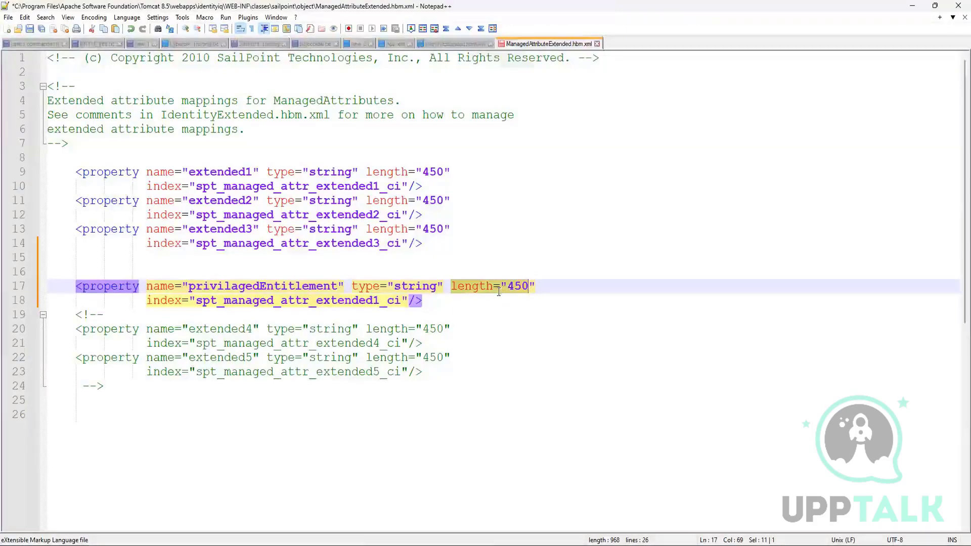
left_click_drag(149, 297, 408, 298)
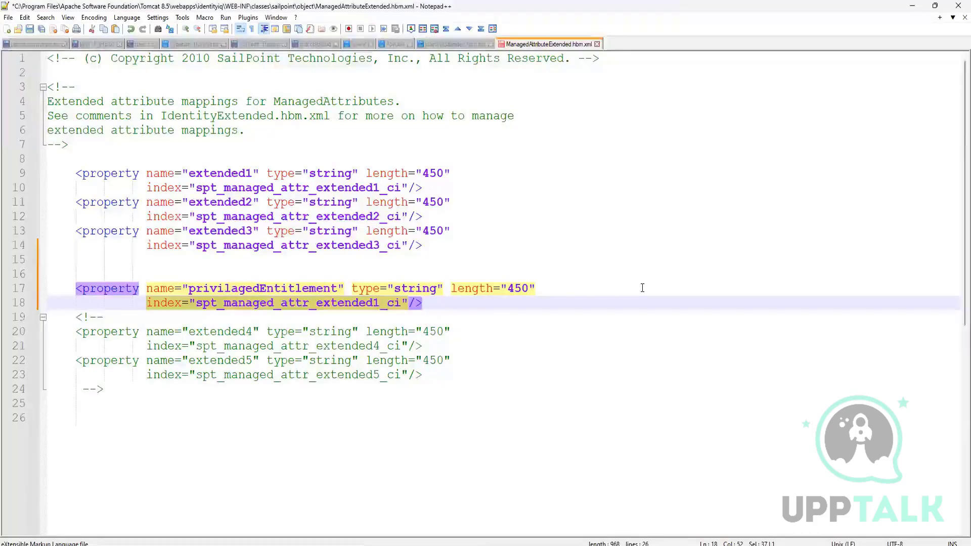
left_click(297, 302)
left_click(288, 289)
double_click(288, 288)
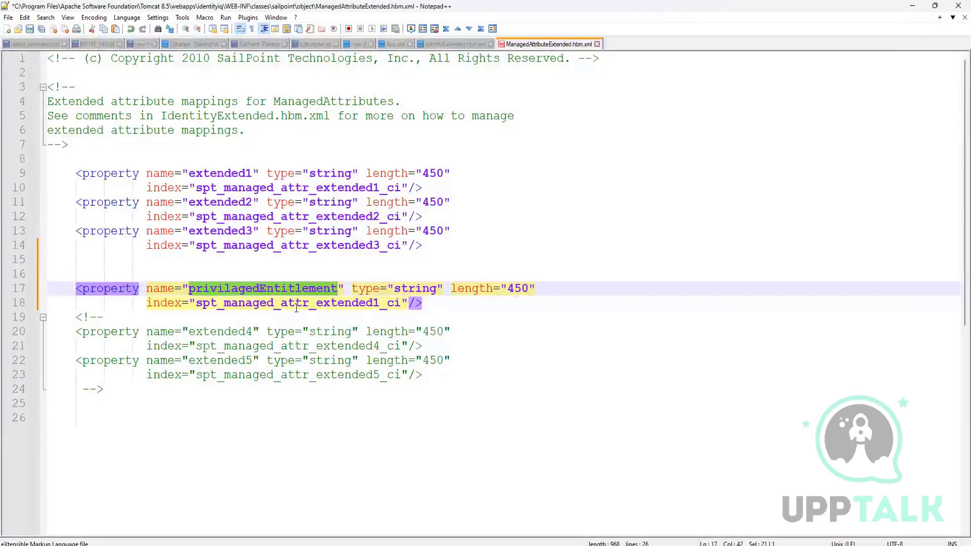
left_click(147, 302)
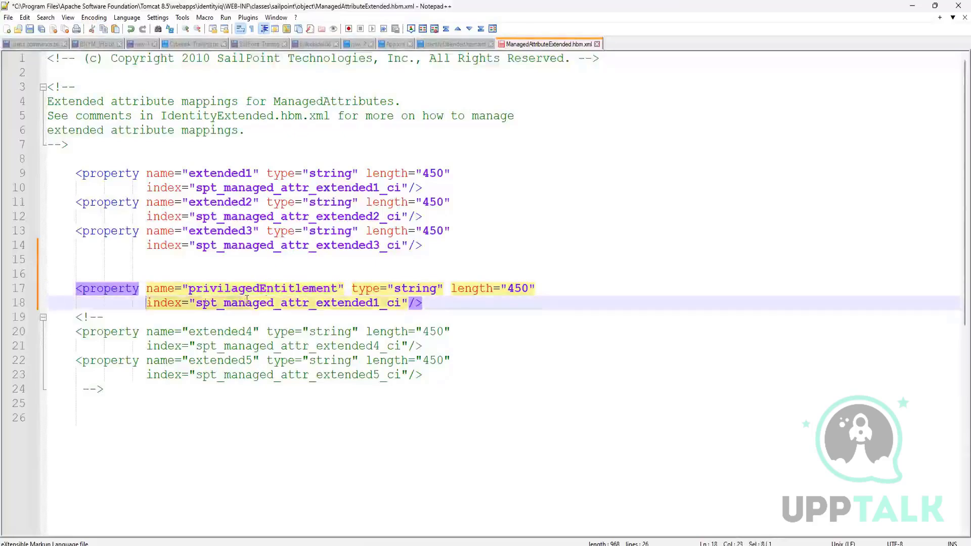
left_click_drag(247, 302, 267, 302)
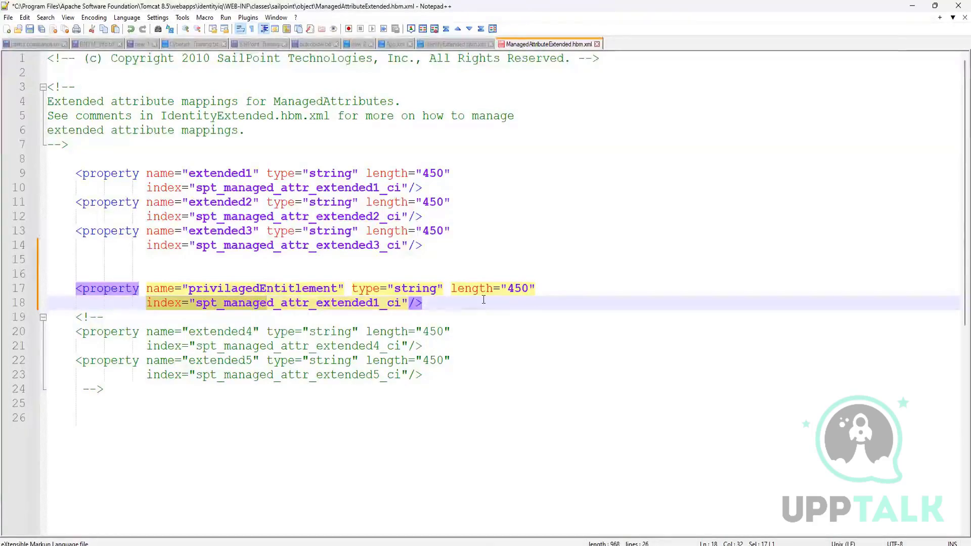
left_click(404, 318)
Replace extended1 in the new mapping's index with the copied name, giving spt_managed_attr_privilagedEntitlement_ci.
double_click(310, 289)
key("ctrl+c")
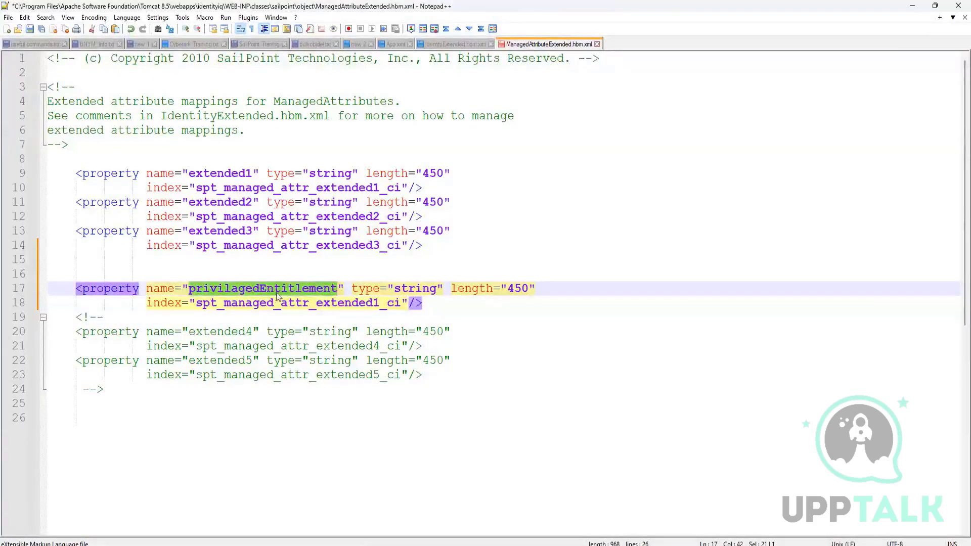
double_click(335, 302)
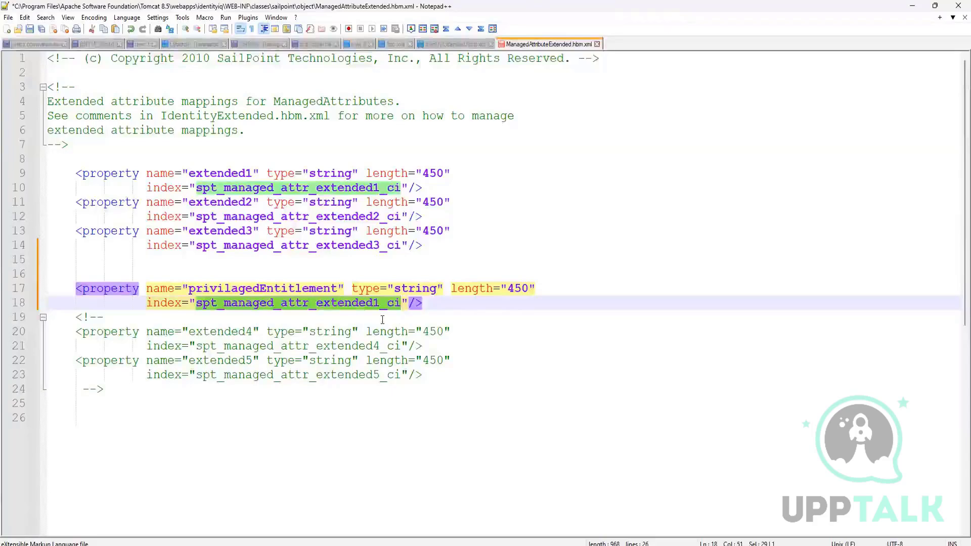
left_click(379, 302)
left_click(316, 303, "shift")
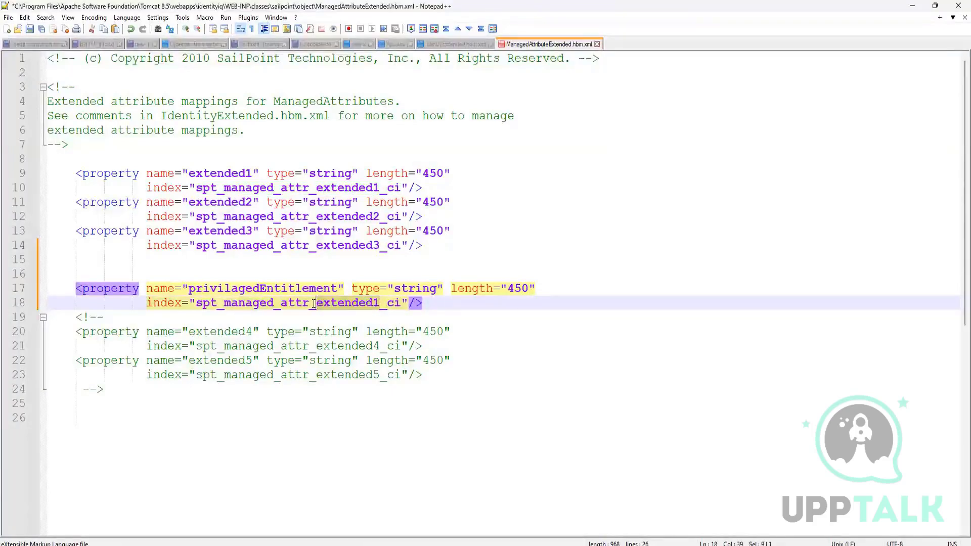
key("ctrl+v")
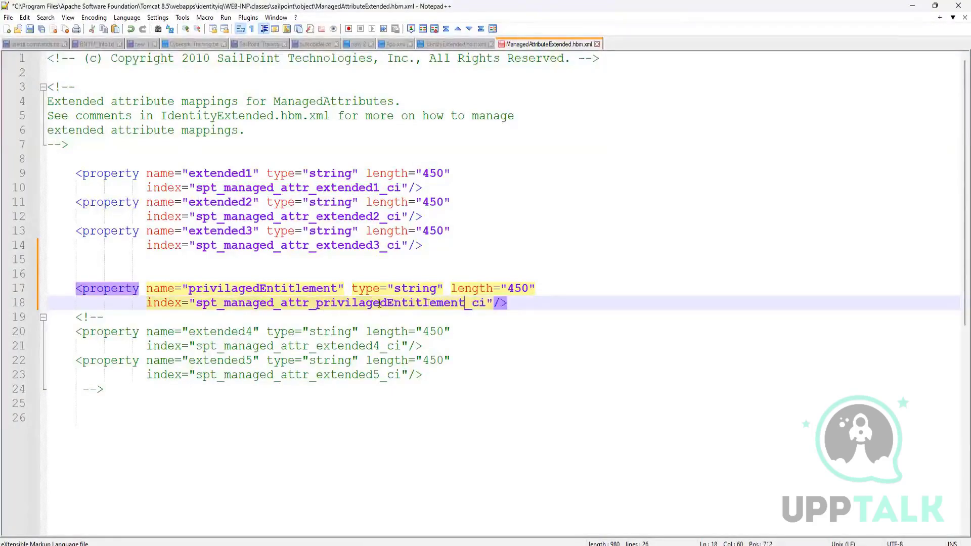
Duplicate the two-line privilagedEntitlement mapping on a new line directly below the original.
left_click(625, 306)
key("Return")
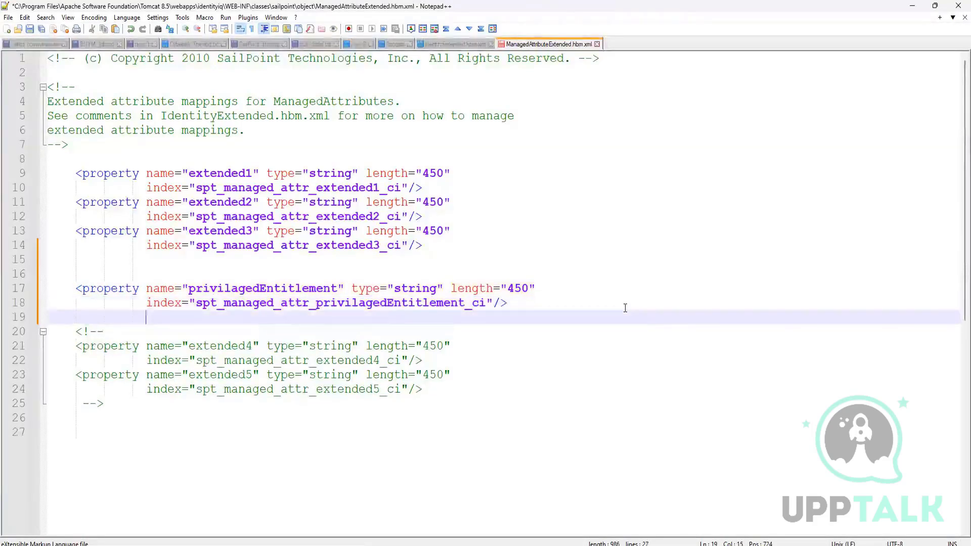
type("\\\\")
key("BackSpace")
key("BackSpace")
key("BackSpace")
key("BackSpace")
left_click_drag(526, 305, 76, 287)
key("ctrl+c")
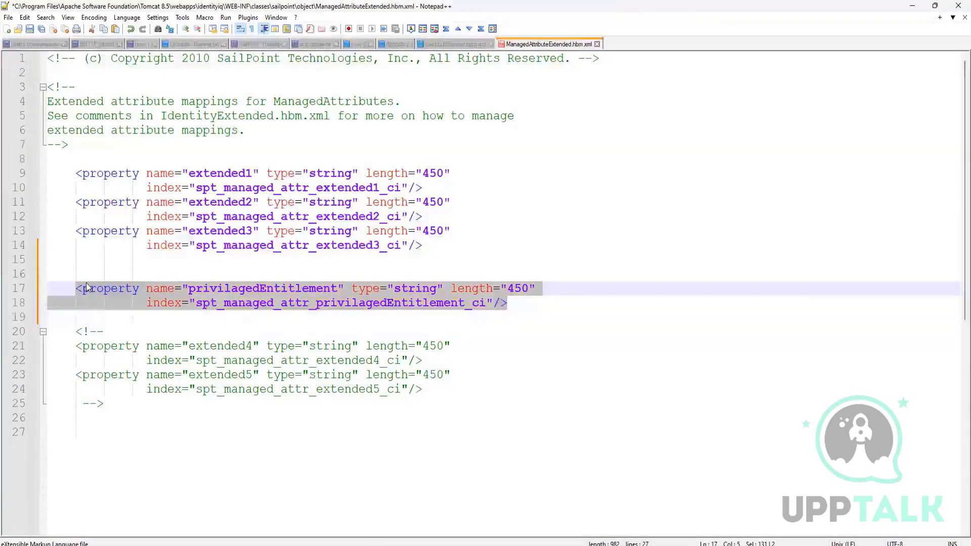
left_click(82, 316)
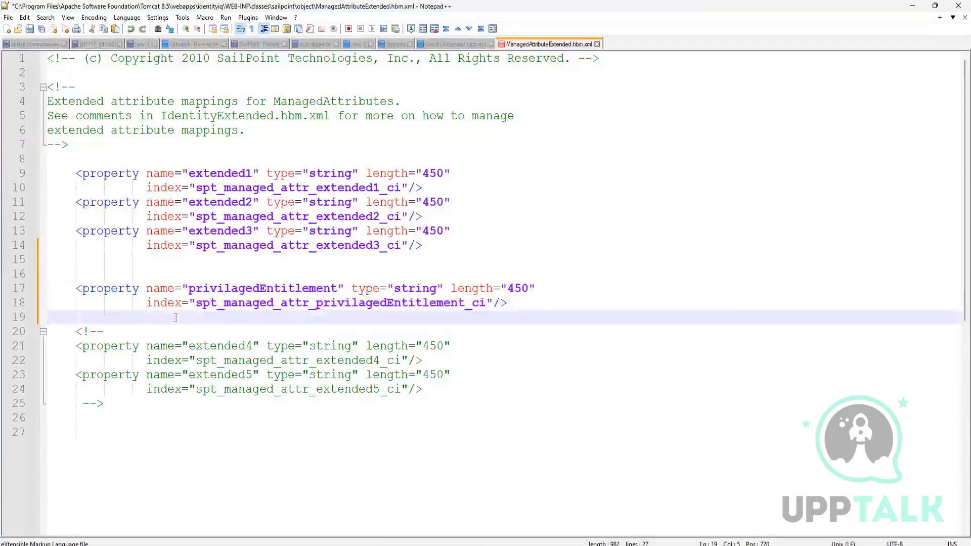
key("ctrl+v")
Rename the duplicate mapping to privilagedEntitlementOwner and set its index to spt_managed_attr_privilagedEntitlementOwner_ci.
key("Up")
key("Right")
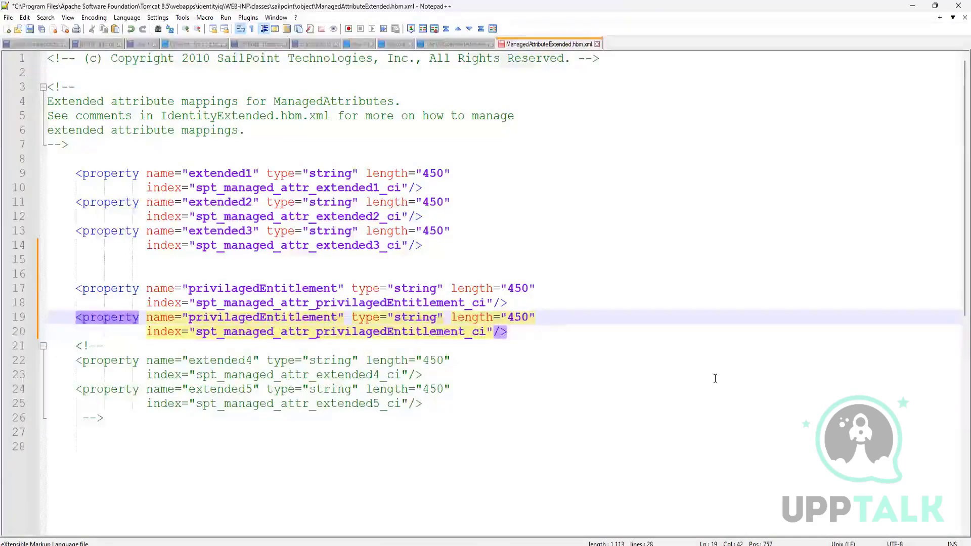
type("Owner")
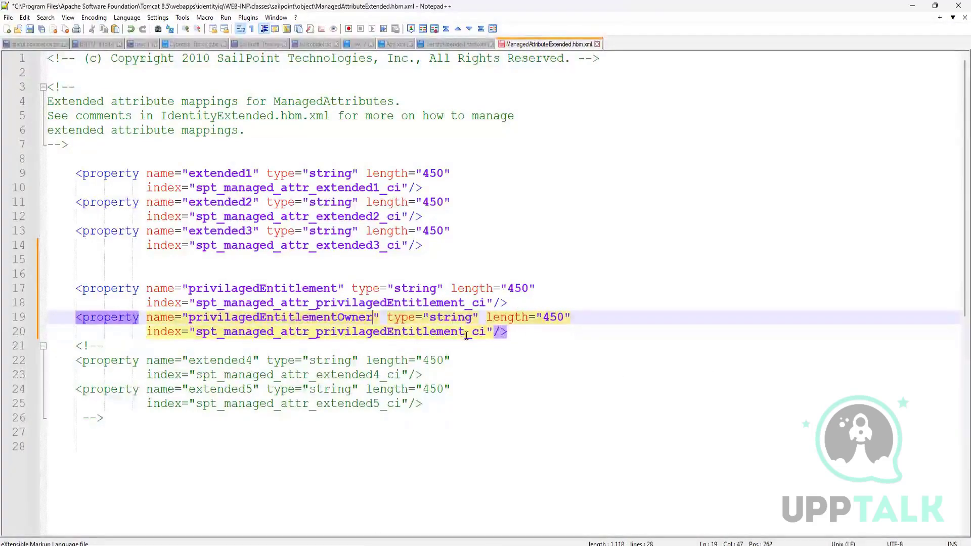
left_click(600, 334)
type("Owner")
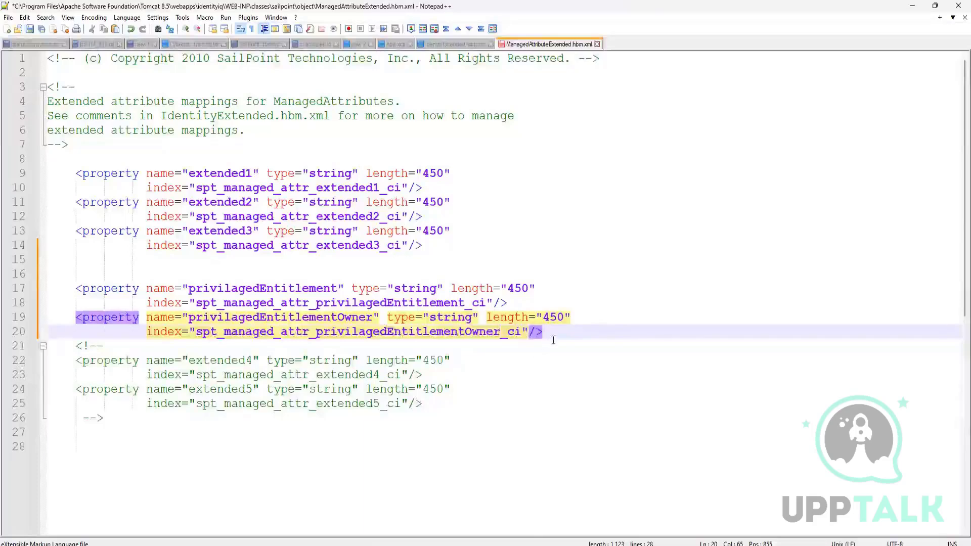
Highlight both new privilaged entitlement mappings to review them, and clear the selection.
key("shift+Up")
key("shift+Up")
key("shift+Up")
key("shift+Up")
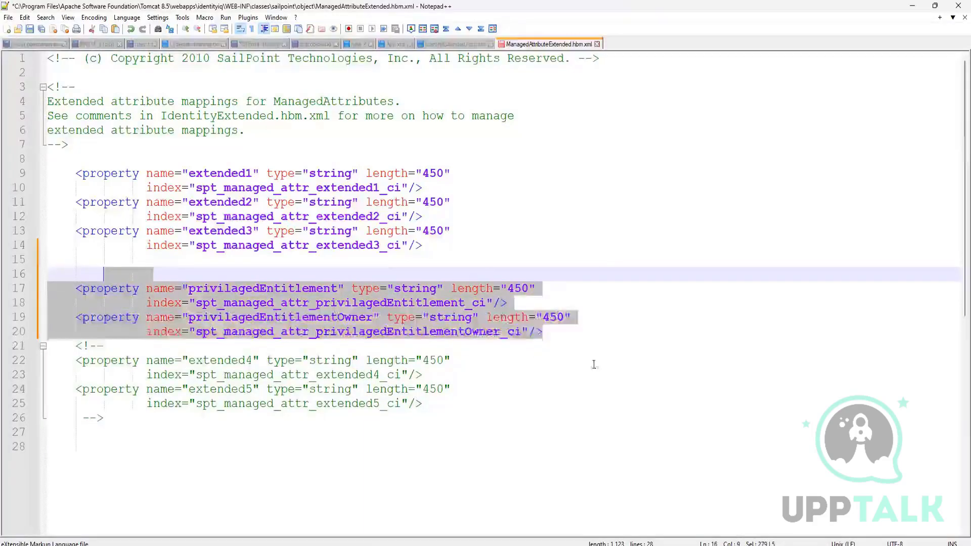
left_click(580, 356)
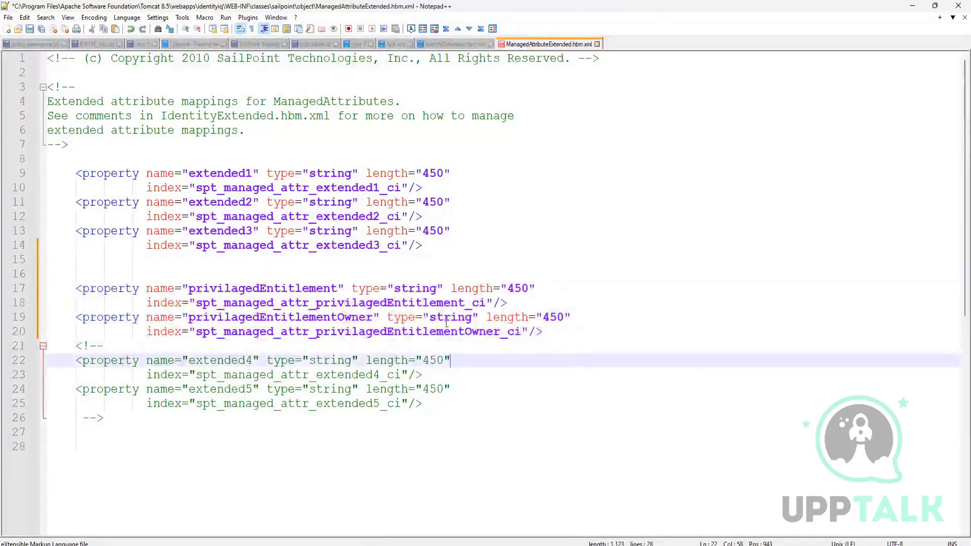
Save ManagedAttributeExtended.hbm.xml and close the neighbouring open file.
key("ctrl+s")
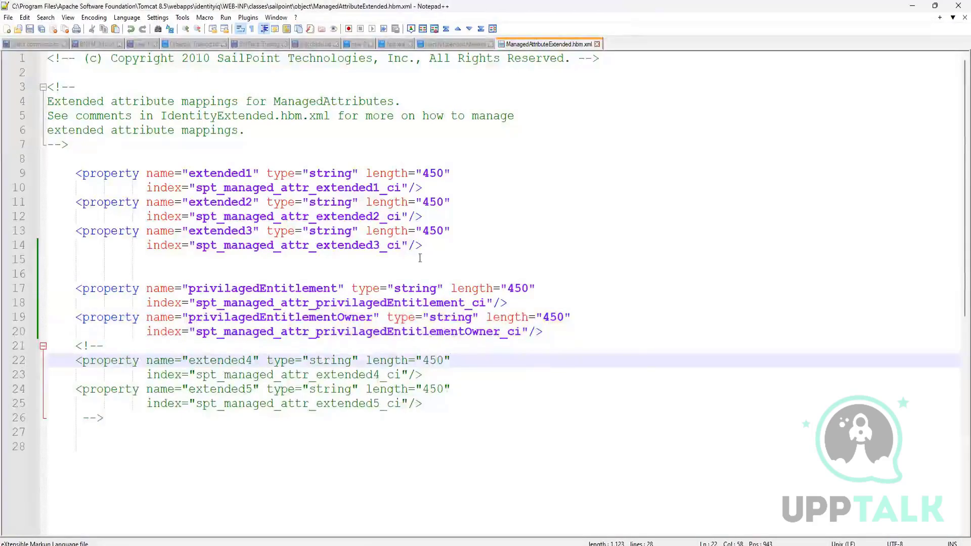
left_click(490, 44)
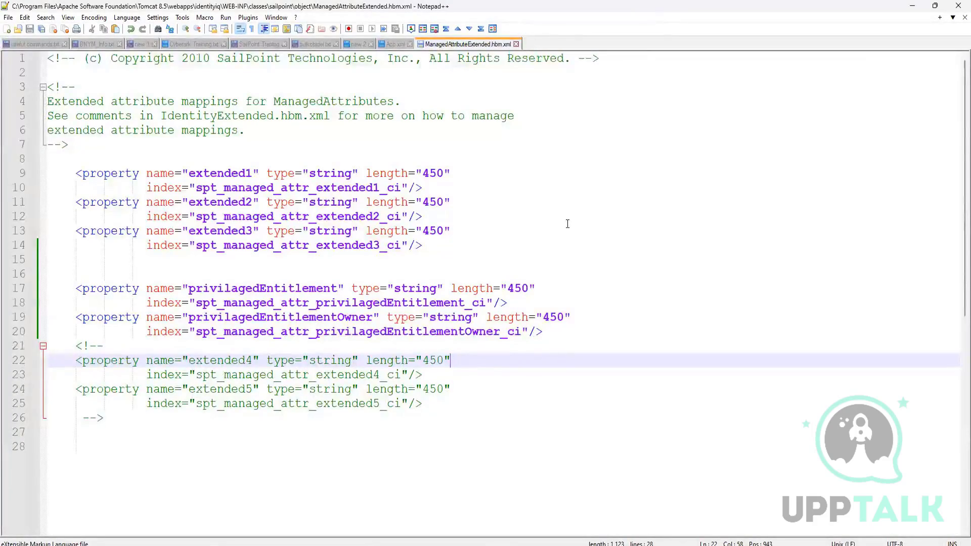
Review the property names privilagedEntitlement and privilagedEntitlementOwner by highlighting each, and clear the selection.
left_click_drag(188, 288, 336, 289)
left_click_drag(188, 316, 352, 317)
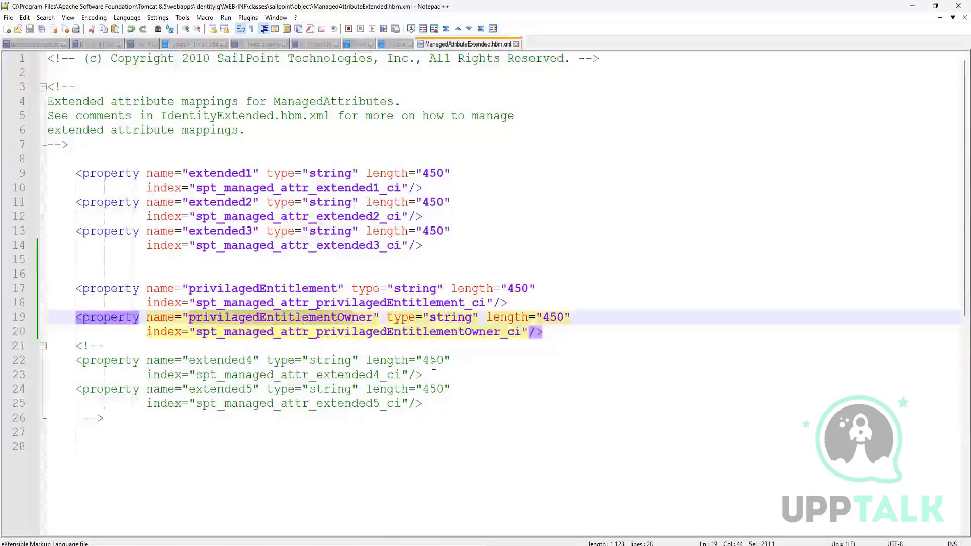
left_click(450, 360)
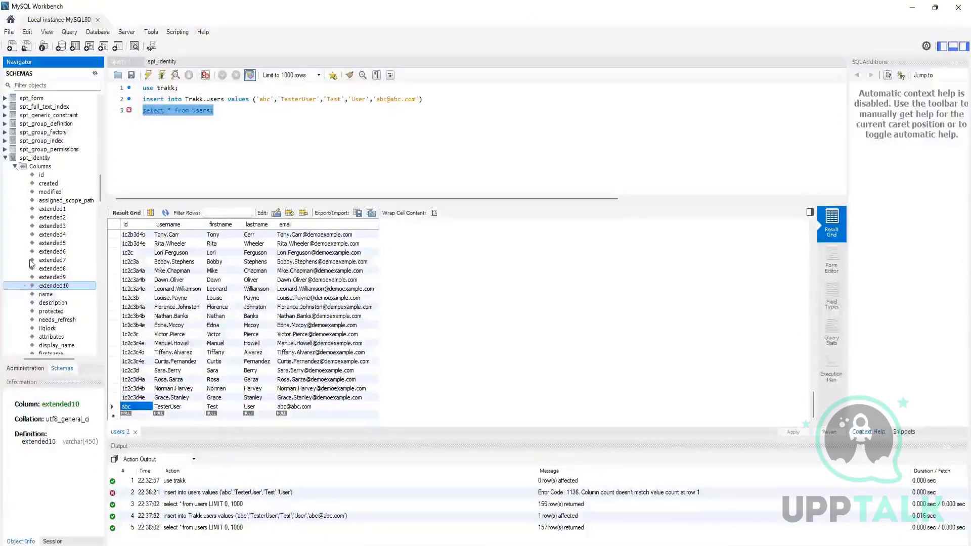
Switch to MySQL Workbench and collapse the spt_identity table in the schema tree.
scroll(58, 257, "down", 4)
scroll(58, 257, "up", 5)
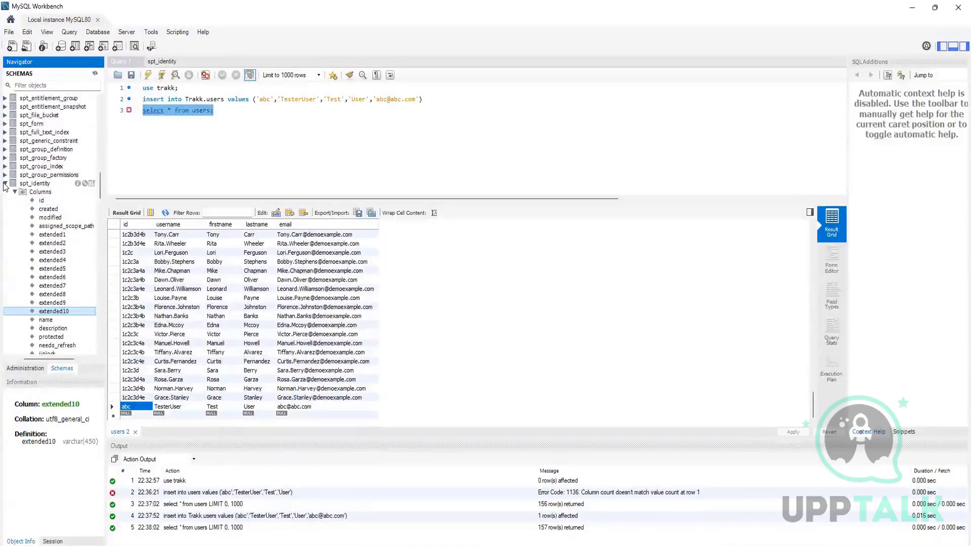
left_click(5, 183)
scroll(40, 227, "down", 5)
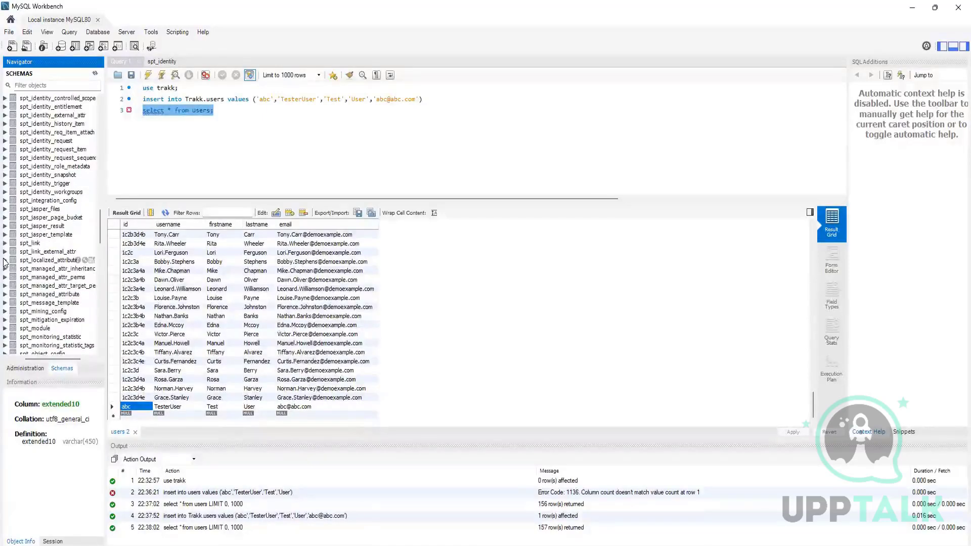
left_click(5, 260)
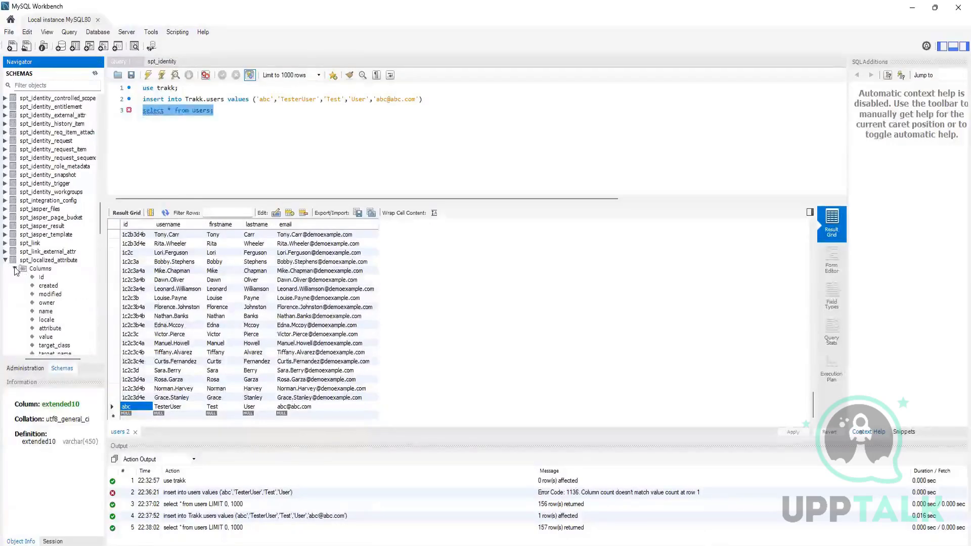
left_click(15, 268)
scroll(48, 298, "down", 2)
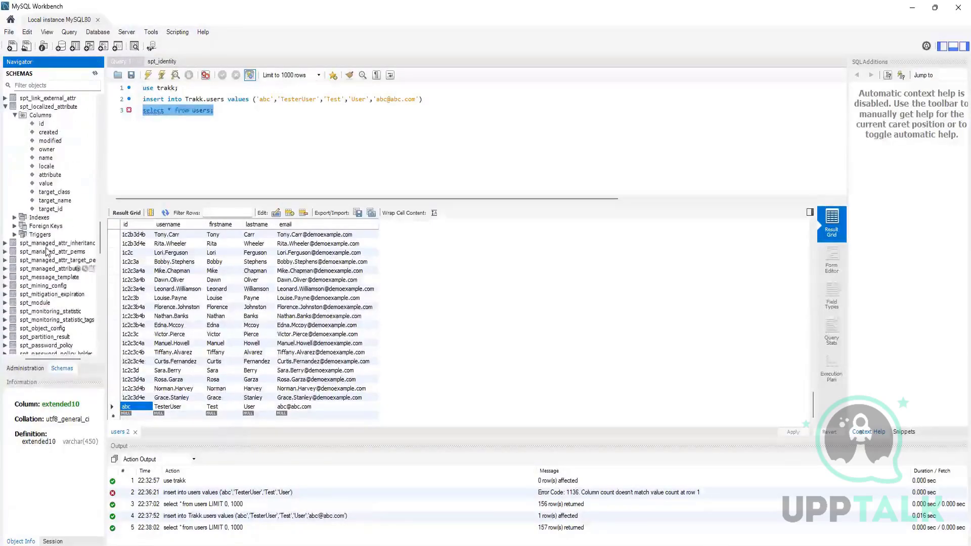
left_click(57, 212)
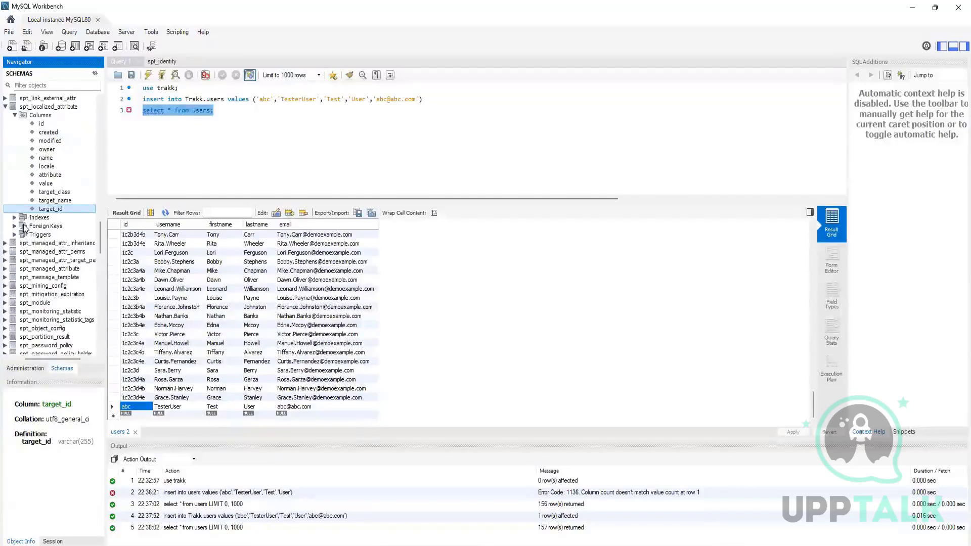
scroll(25, 225, "up", 1)
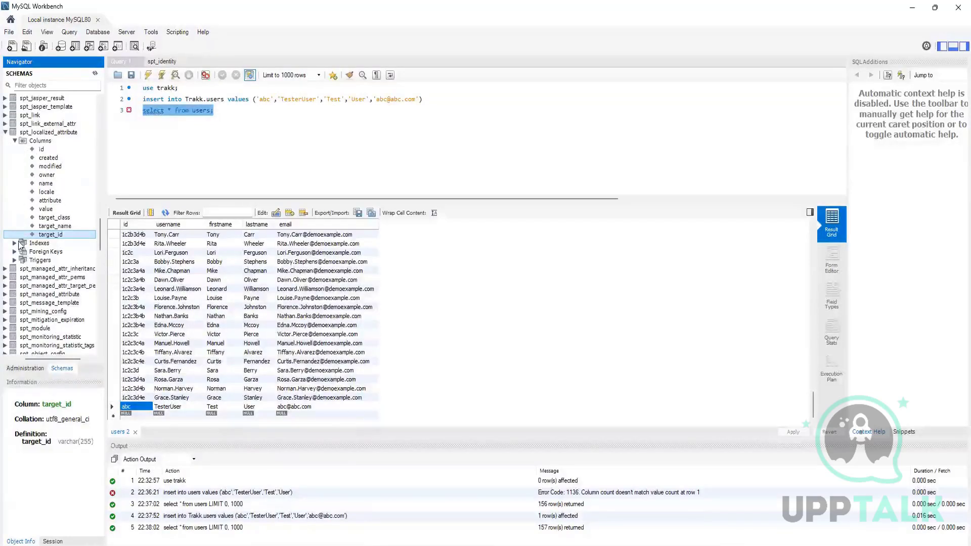
left_click(6, 132)
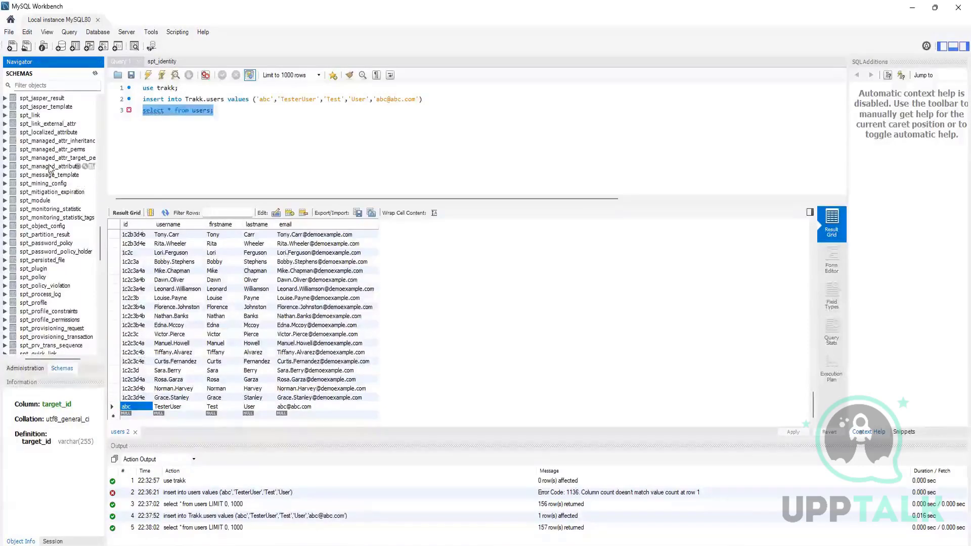
Expand the spt_managed_attribute table and examine its columns for extended attributes.
left_click(6, 166)
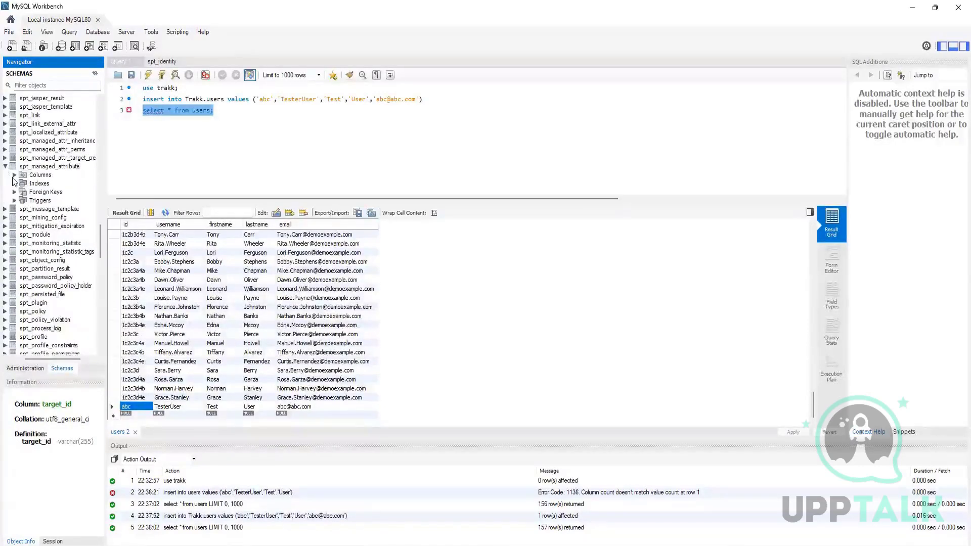
left_click(14, 174)
scroll(34, 236, "down", 3)
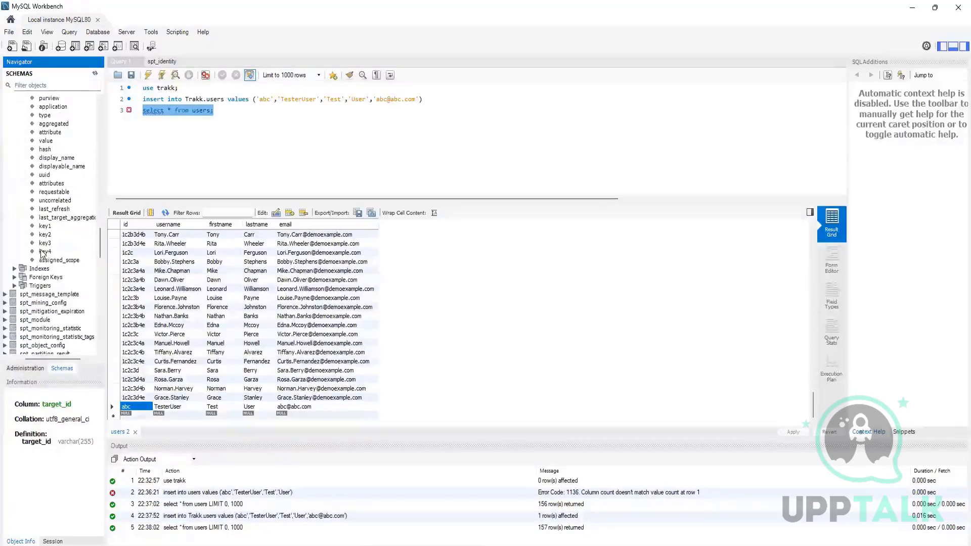
left_click(43, 261)
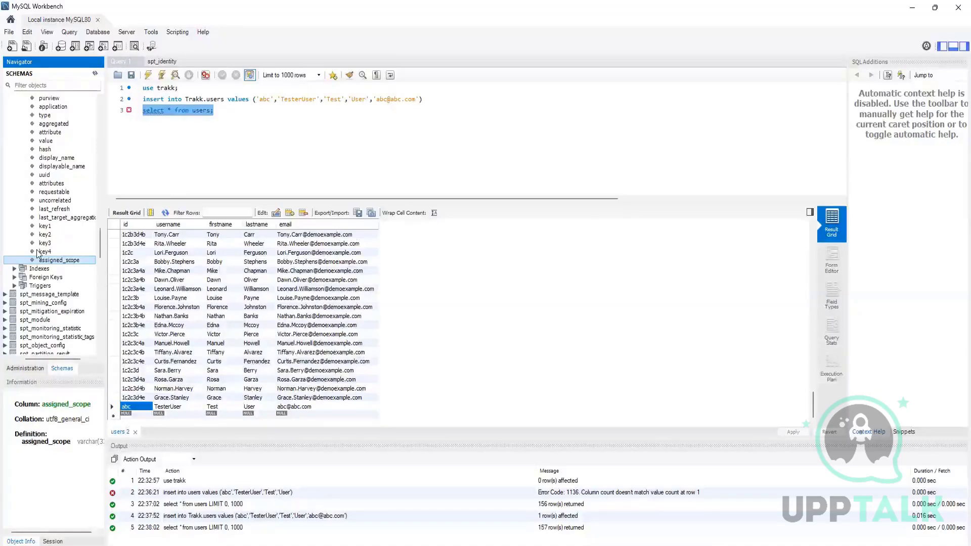
Delete all statements from the Query 1 editor.
left_click(261, 123)
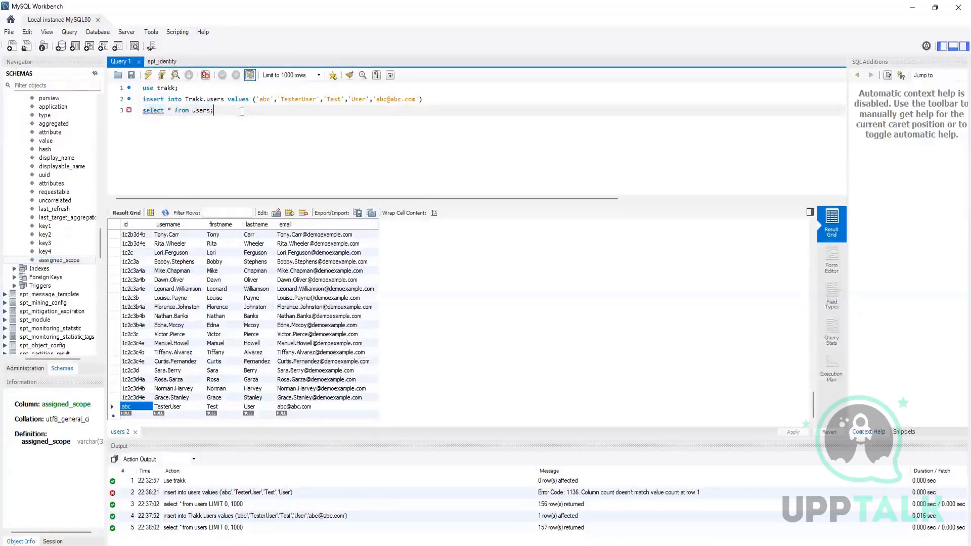
key("ctrl+a")
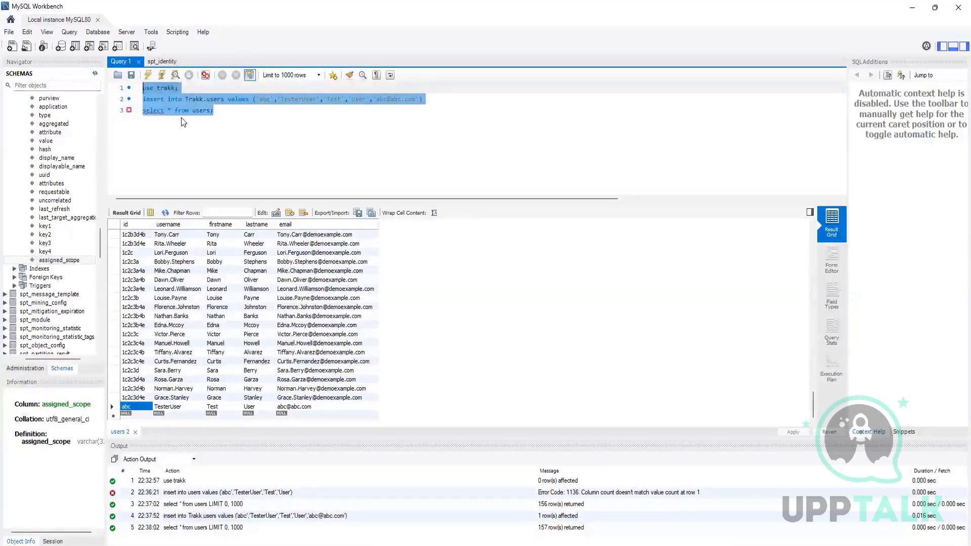
key("BackSpace")
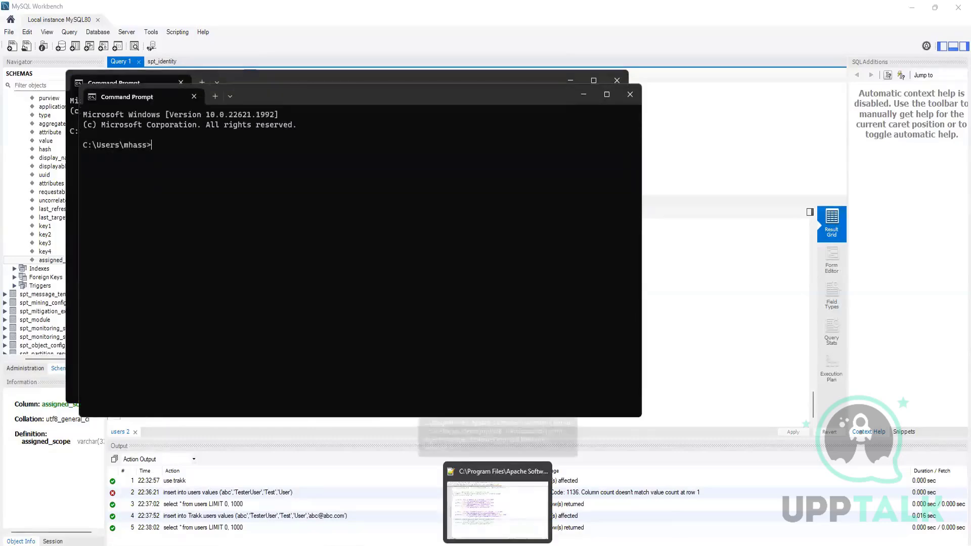
Close both Command Prompt windows and open the identityiq WEB-INF\bin folder in File Explorer.
left_click(629, 94)
left_click(617, 80)
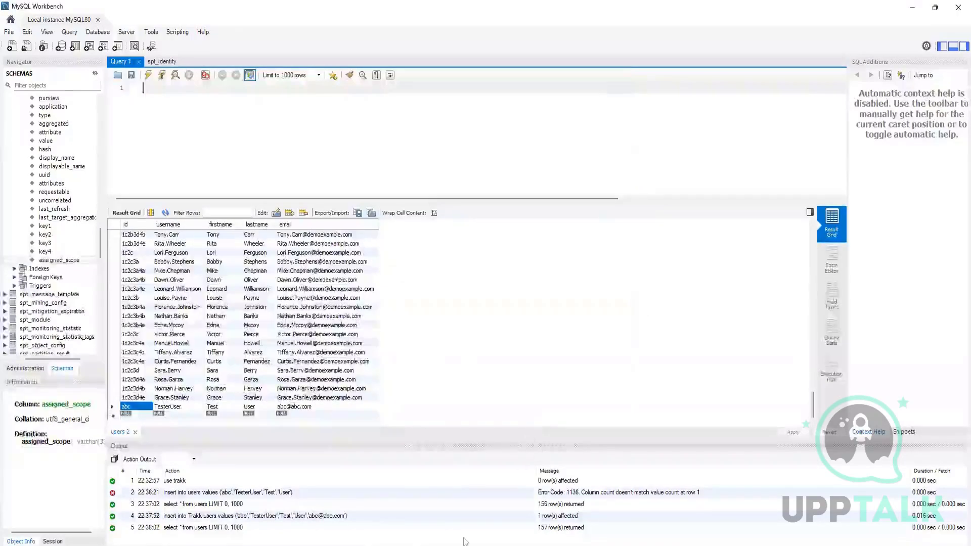
left_click(431, 545)
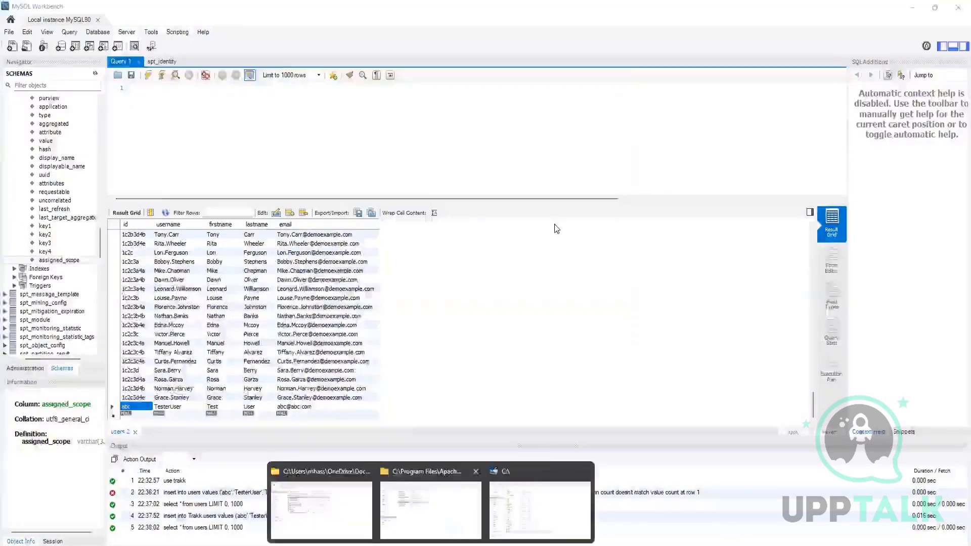
left_click(431, 510)
left_click(497, 60)
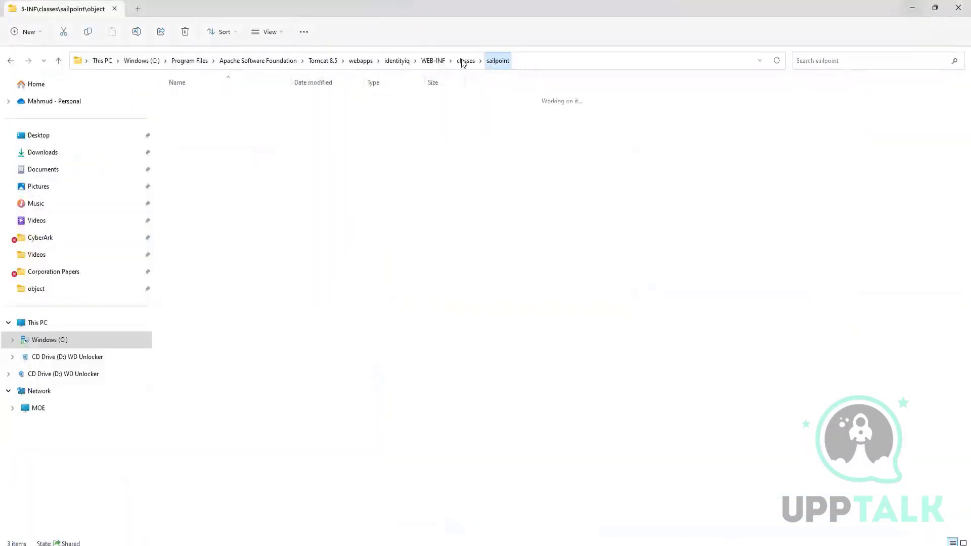
left_click(428, 60)
double_click(194, 101)
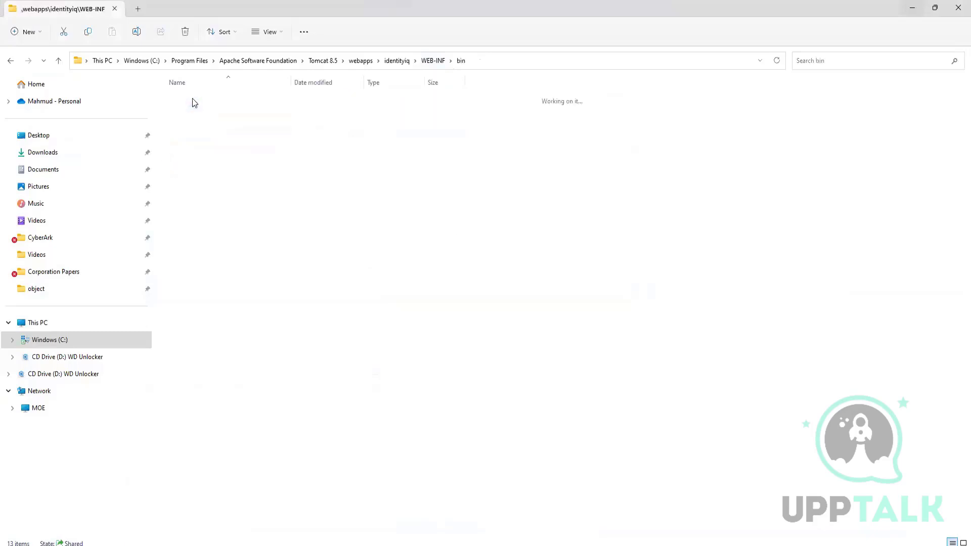
Open a command prompt directly in the WEB-INF\bin folder.
left_click(494, 65)
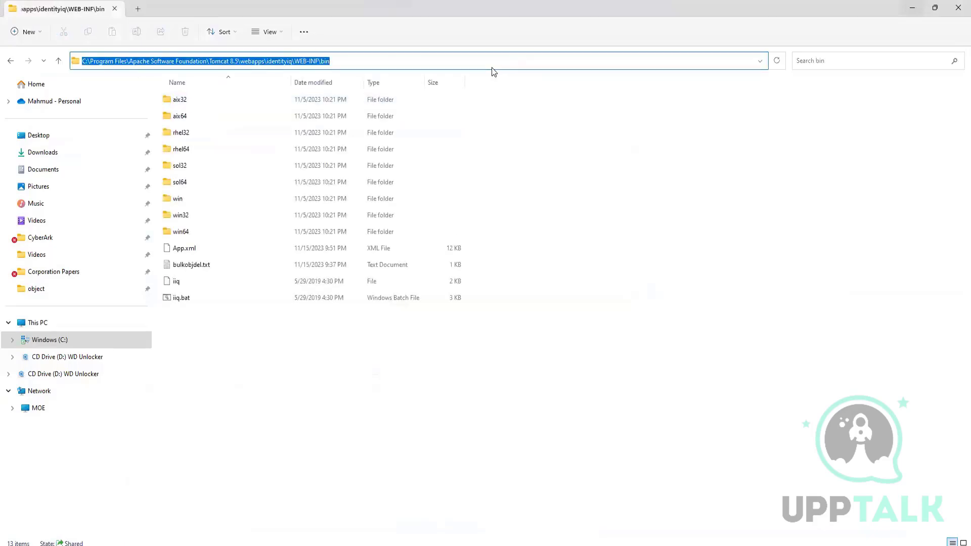
type("cmd.exe")
key("Return")
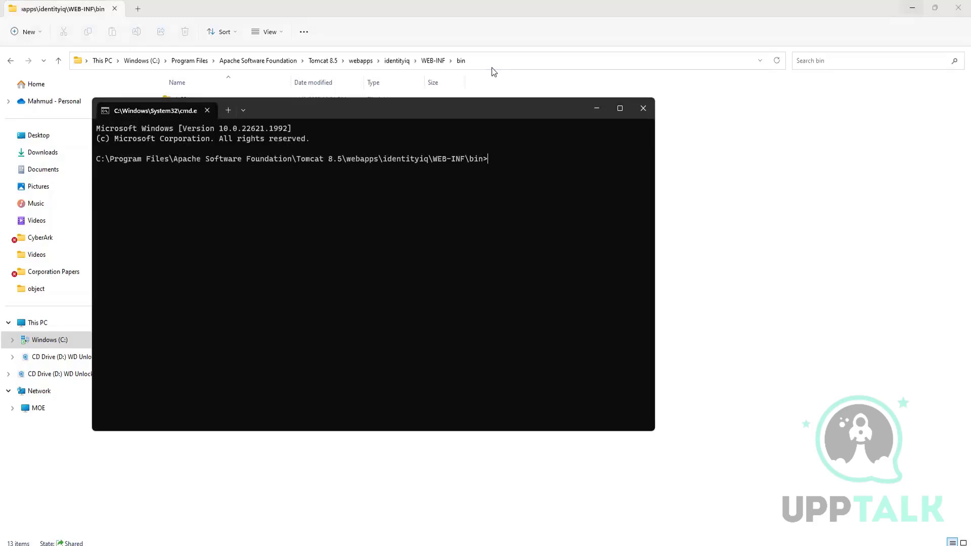
Try to generate the extended attribute scripts with the command iiq extednedSchema.
type("iiq extednedSchema")
key("Return")
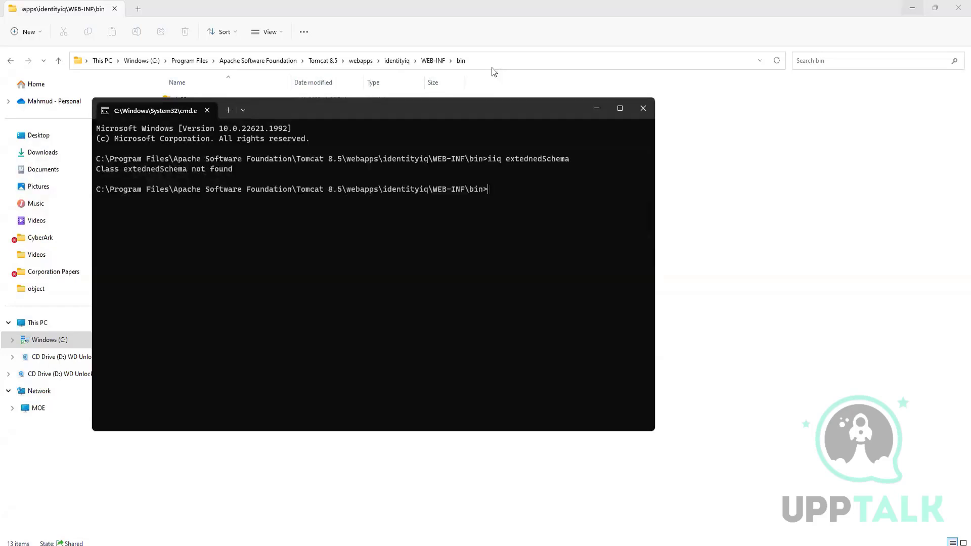
Correct the misspelled command to iiq extendedSchema and run it to generate the database scripts.
key("Up")
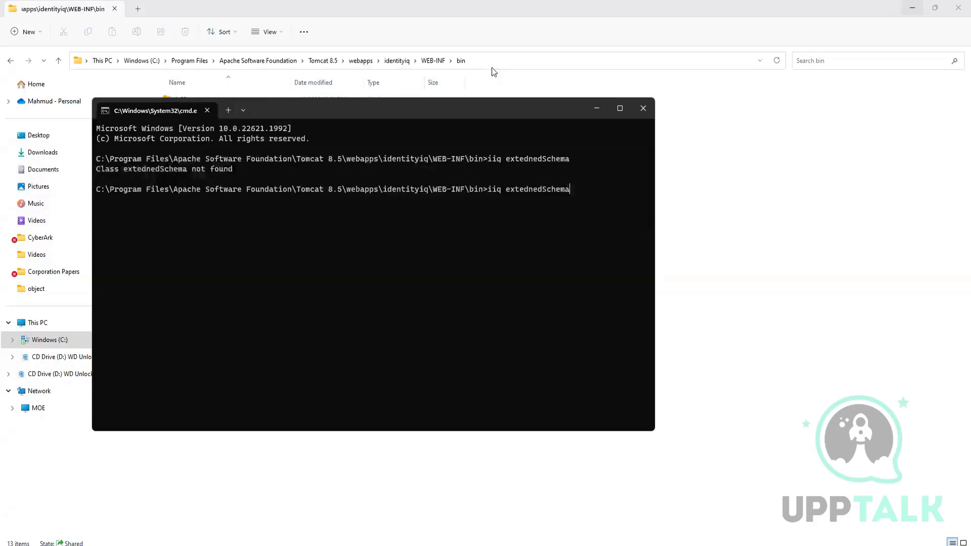
key("Left")
key("BackSpace")
key("BackSpace")
type("nd")
key("Return")
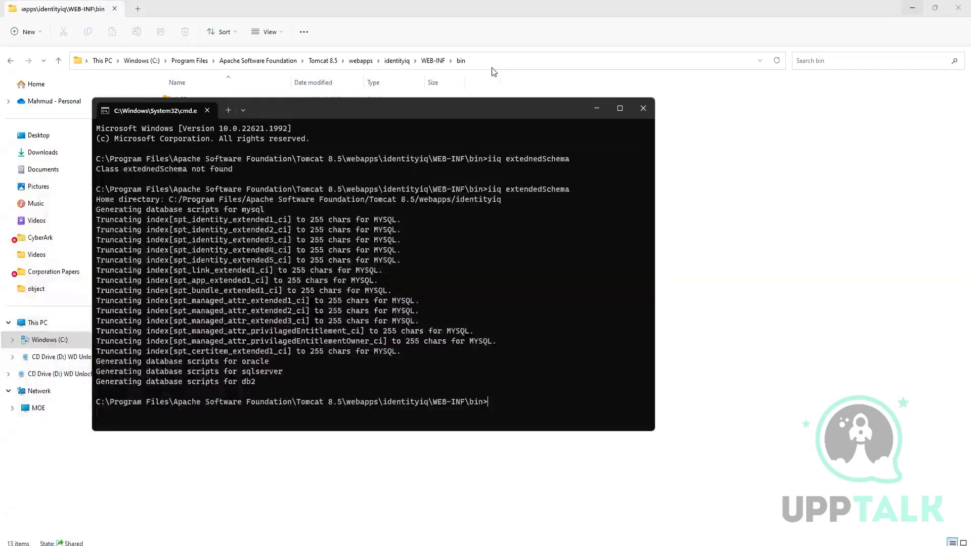
Open the WEB-INF\database folder in File Explorer and highlight the four add_identityiq_extensions scripts.
left_click(742, 265)
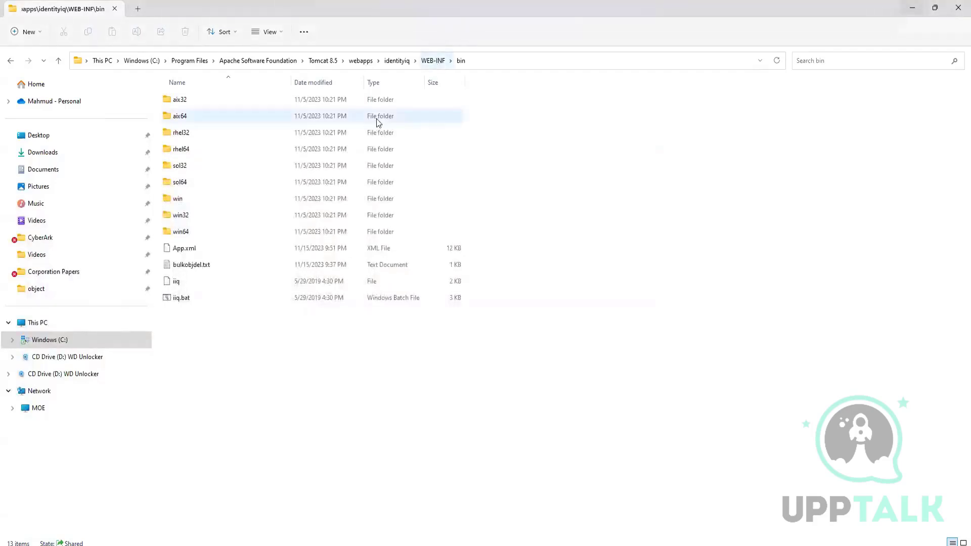
left_click(440, 61)
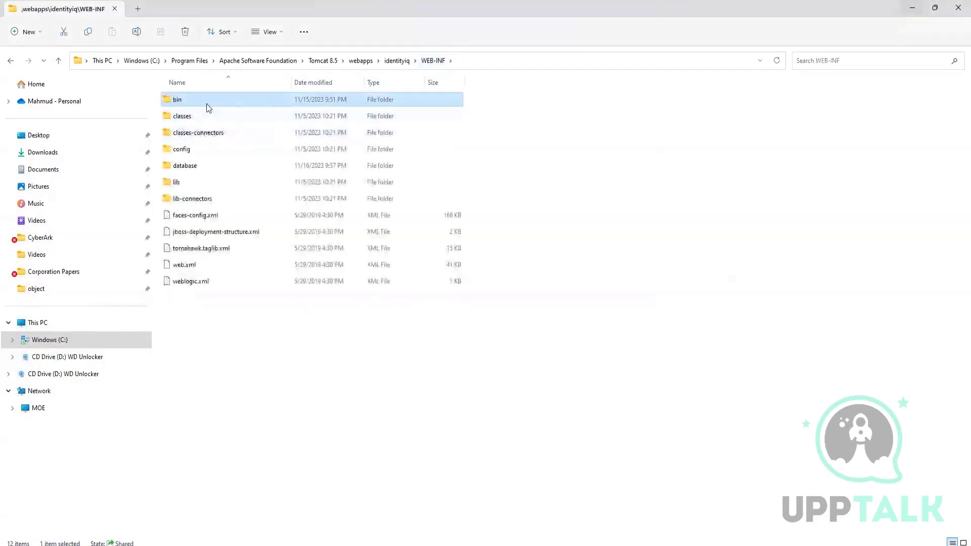
left_click(192, 169)
double_click(192, 168)
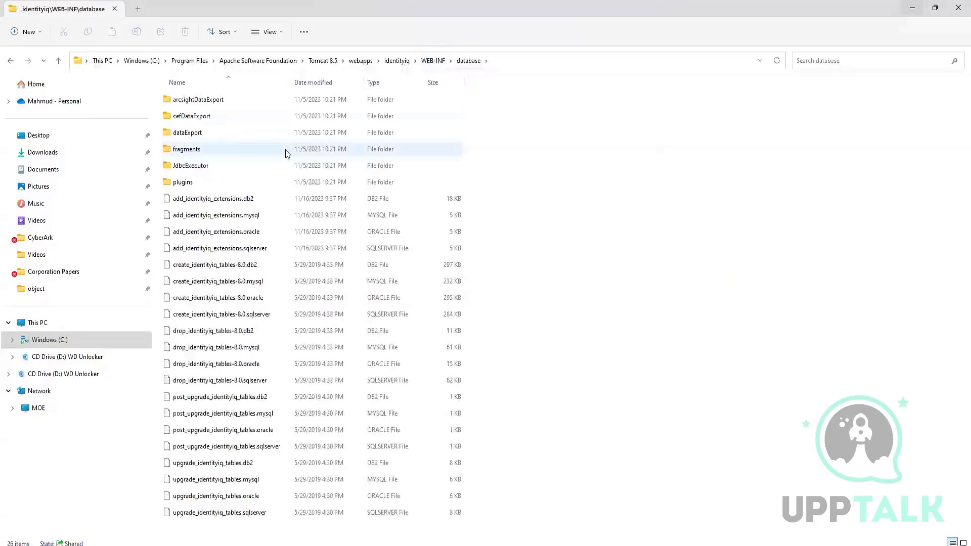
left_click_drag(515, 200, 350, 254)
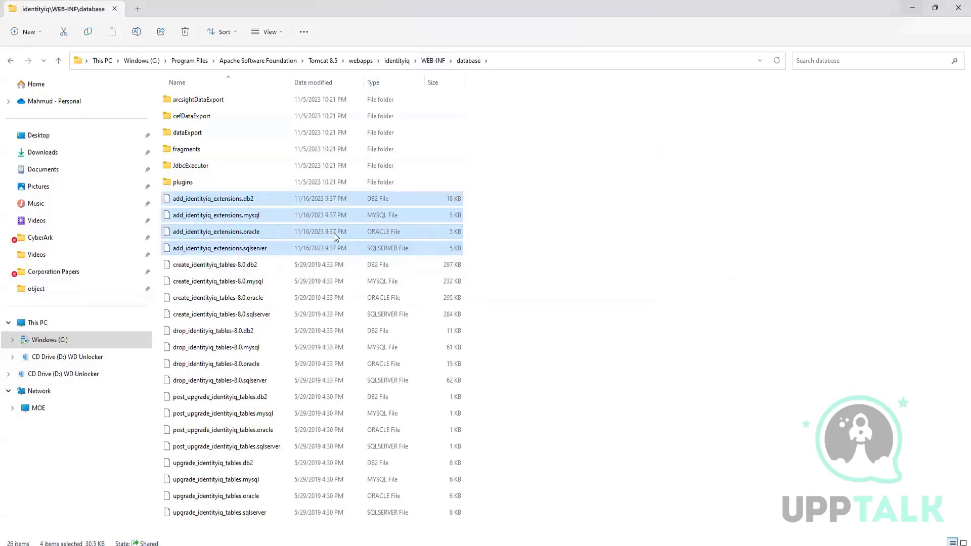
Open add_identityiq_extensions.mysql in Notepad++ for this one time only.
left_click(242, 216)
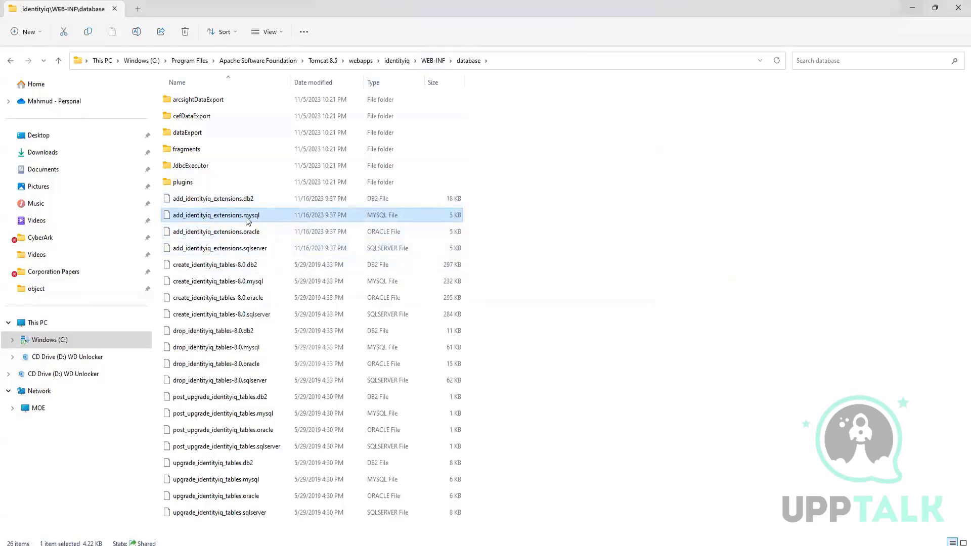
right_click(246, 217)
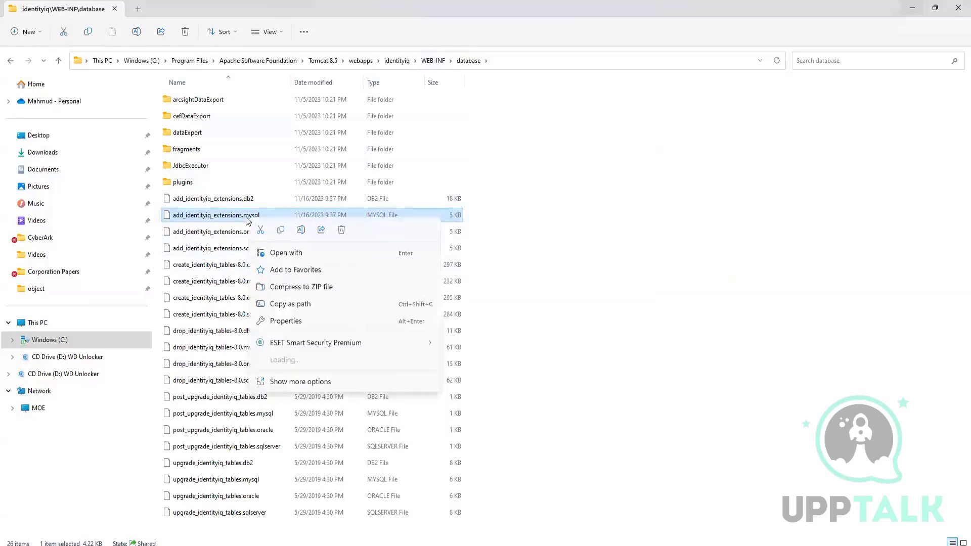
left_click(341, 256)
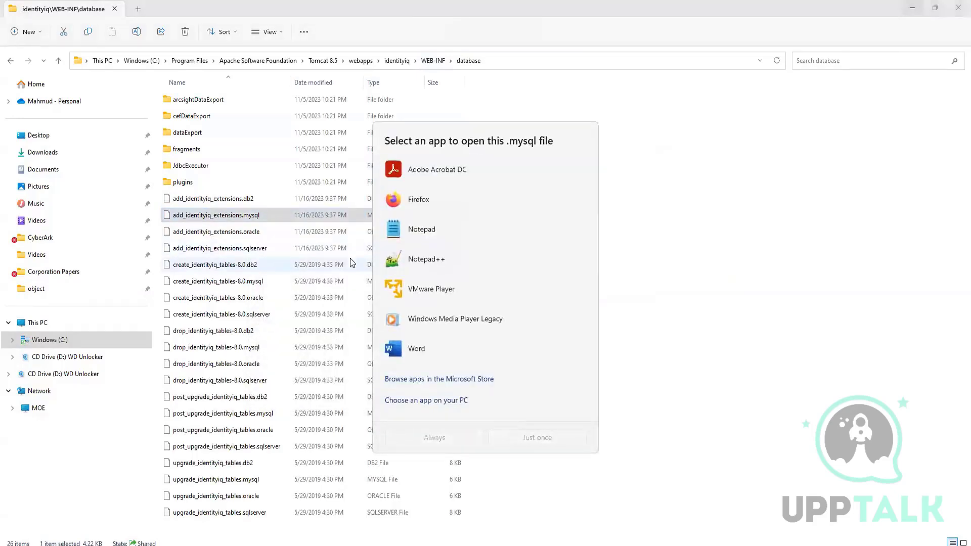
left_click(434, 261)
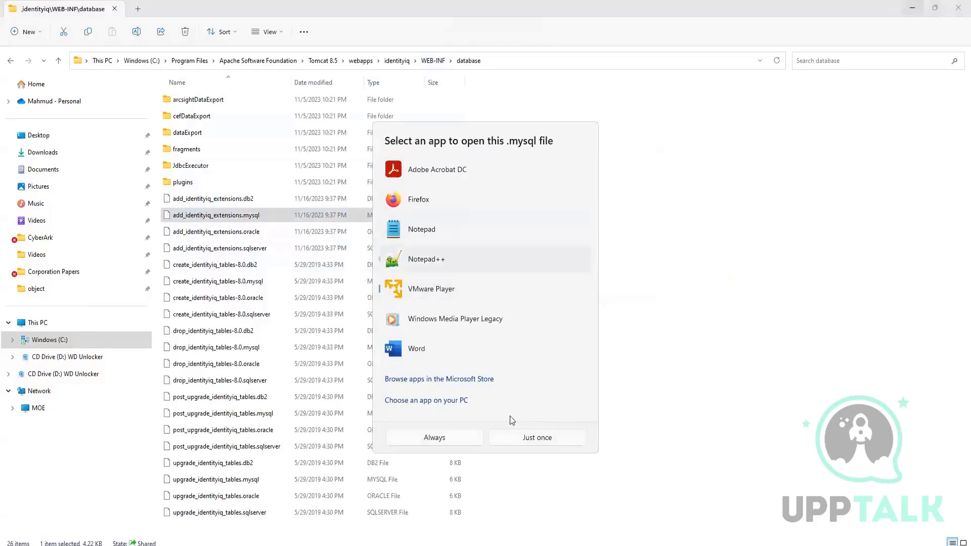
left_click(526, 438)
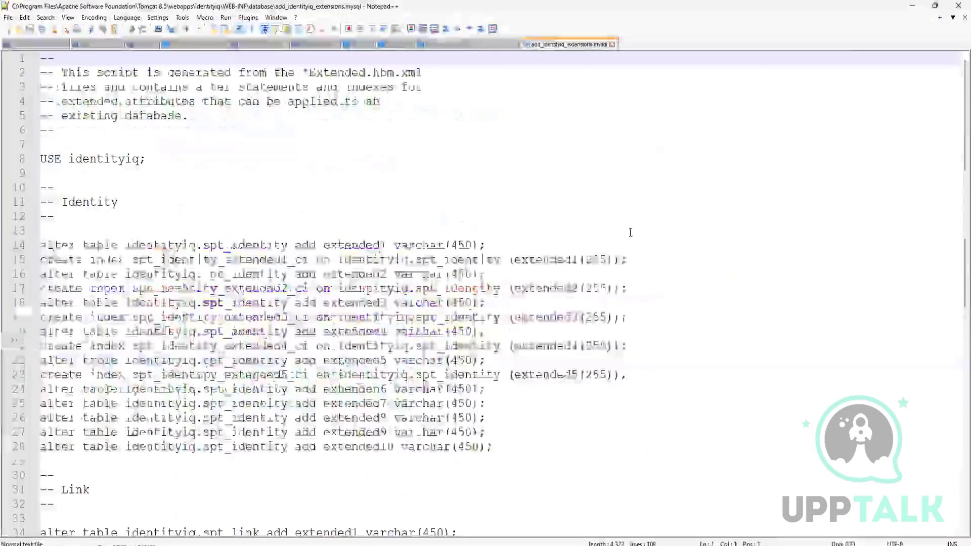
Copy the four privilaged_entitlement and privilaged_entitlement_owner alter table and create index statements from the script's ManagedAttribute section.
left_click(205, 216)
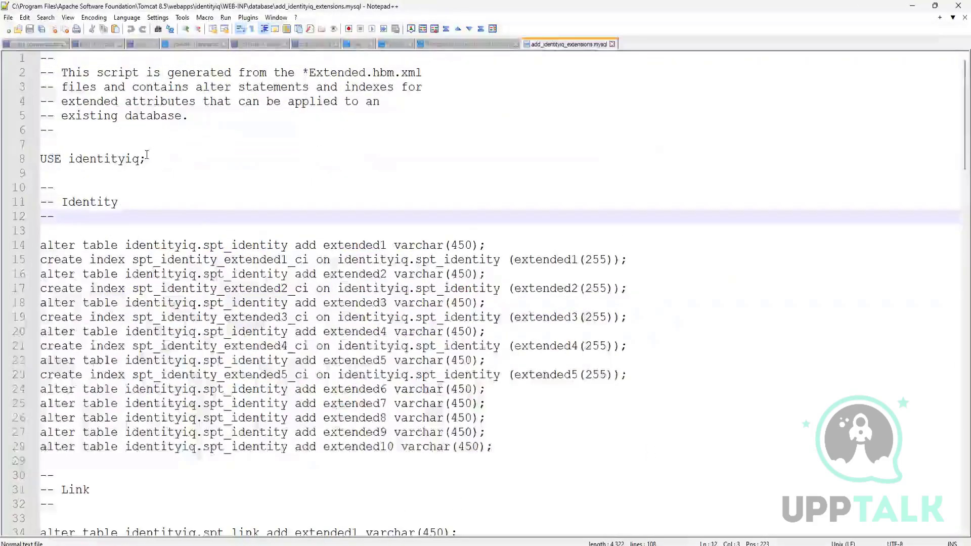
scroll(147, 155, "down", 7)
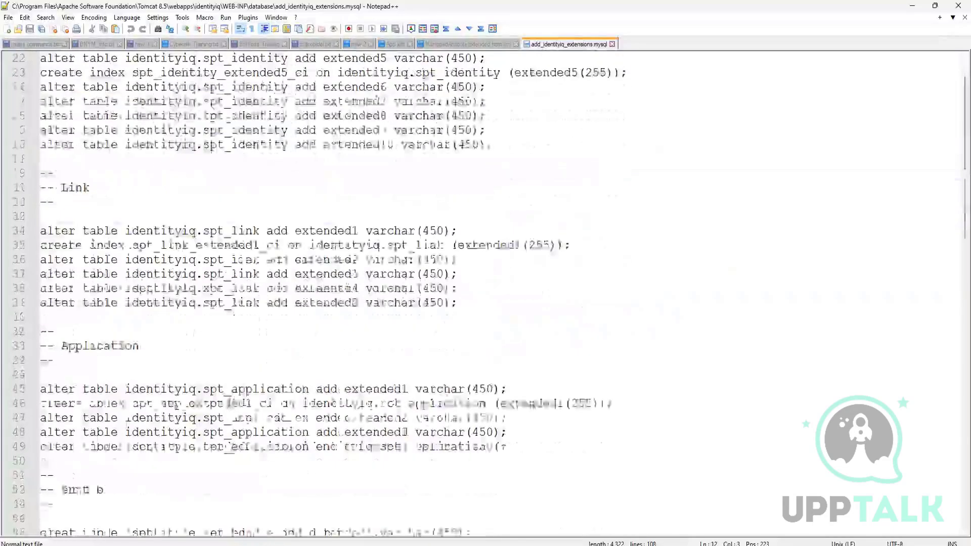
scroll(184, 367, "down", 7)
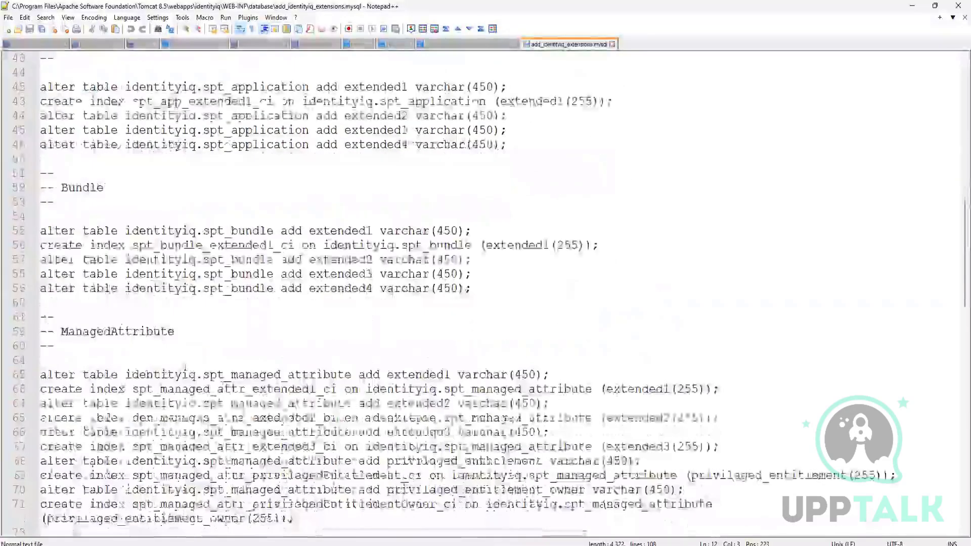
left_click_drag(175, 331, 62, 331)
scroll(61, 331, "down", 3)
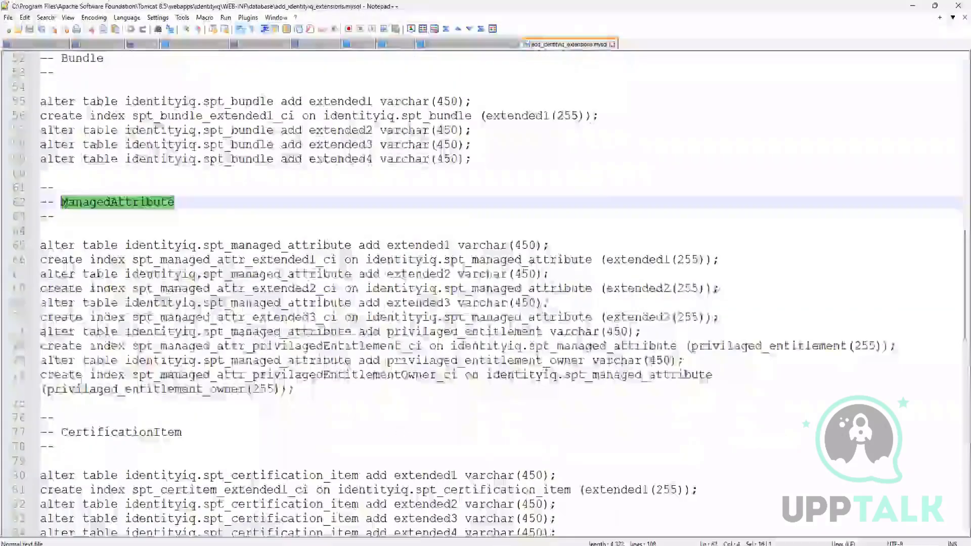
left_click_drag(294, 389, 42, 328)
key("ctrl+c")
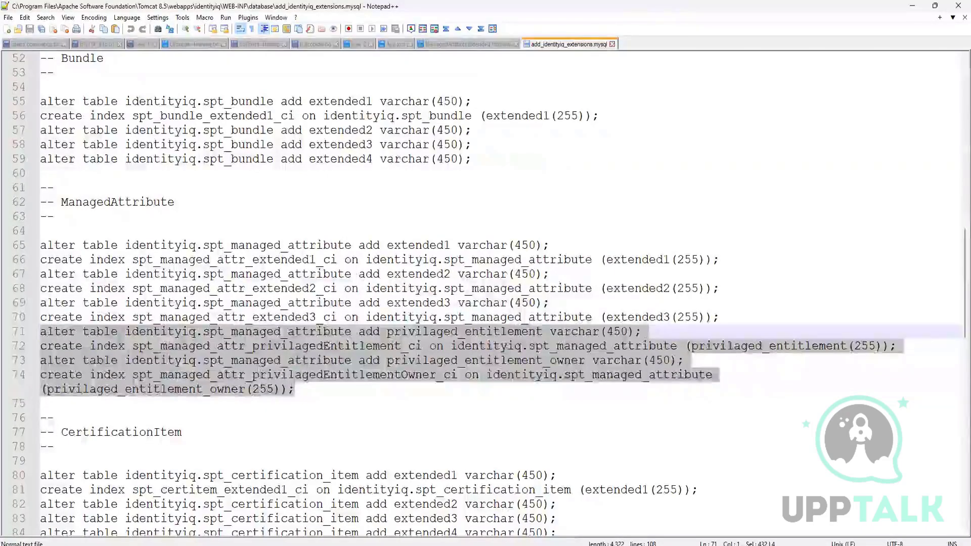
Switch to MySQL Workbench and paste the four copied statements into the empty Query 1 editor.
left_click(724, 544)
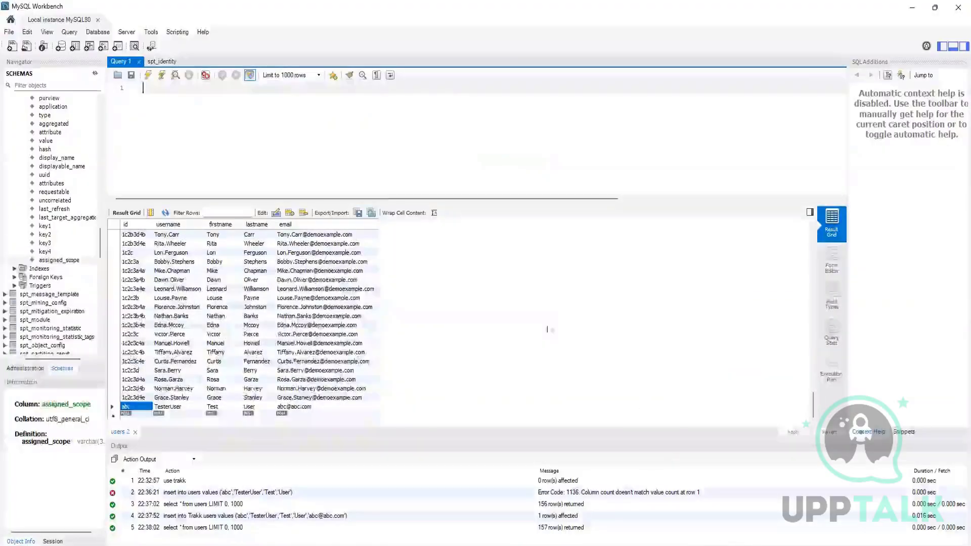
left_click(220, 91)
key("ctrl+v")
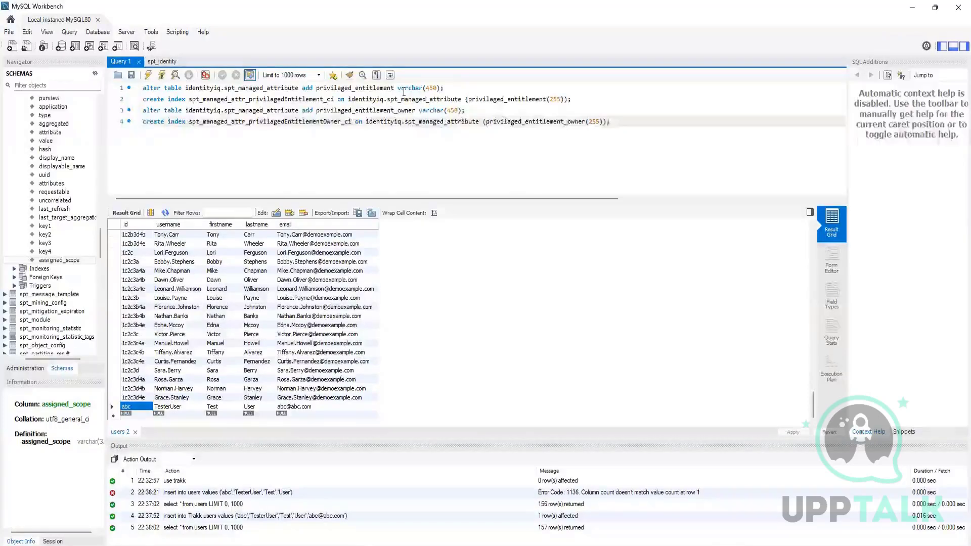
Run only the alter table statement adding privilaged_entitlement varchar(450), then refresh the schema tree and select the new column.
left_click_drag(444, 88, 142, 88)
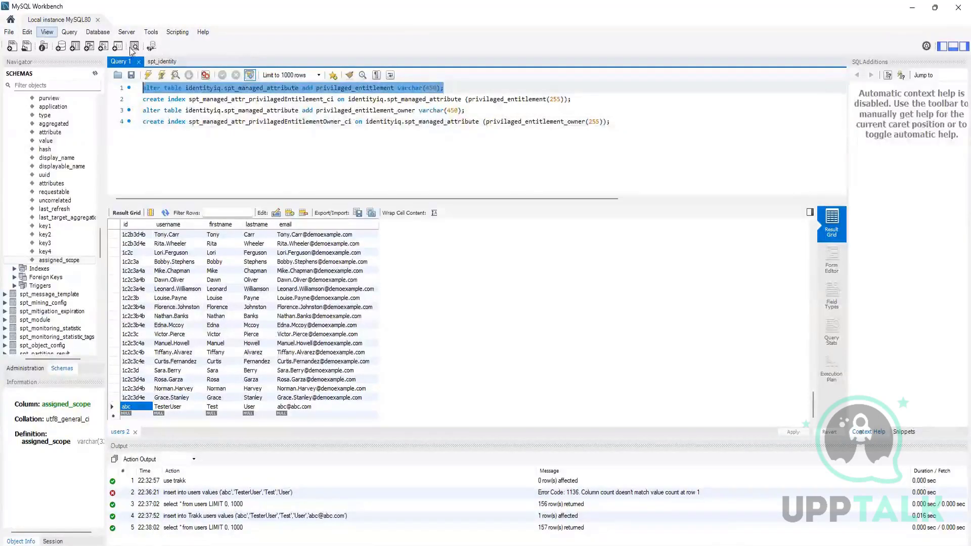
left_click(148, 75)
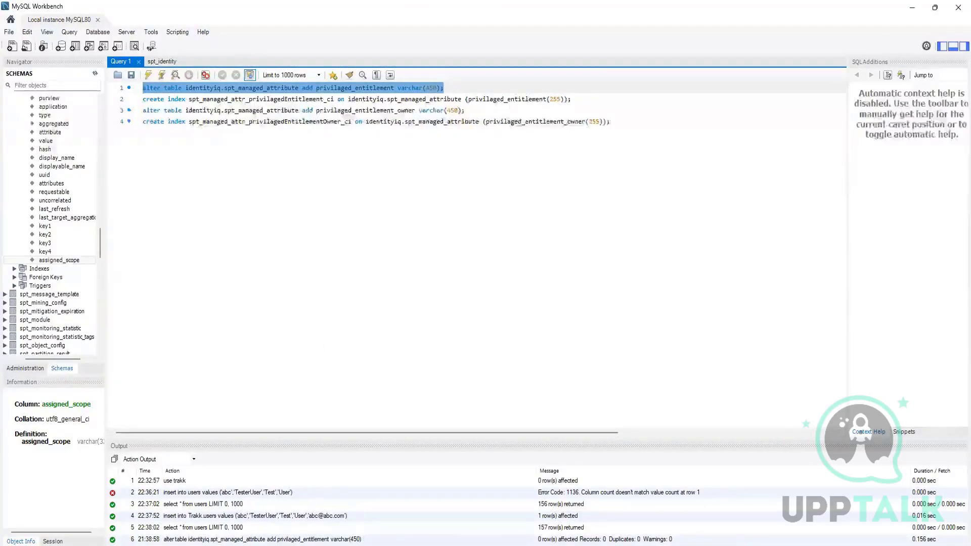
right_click(51, 260)
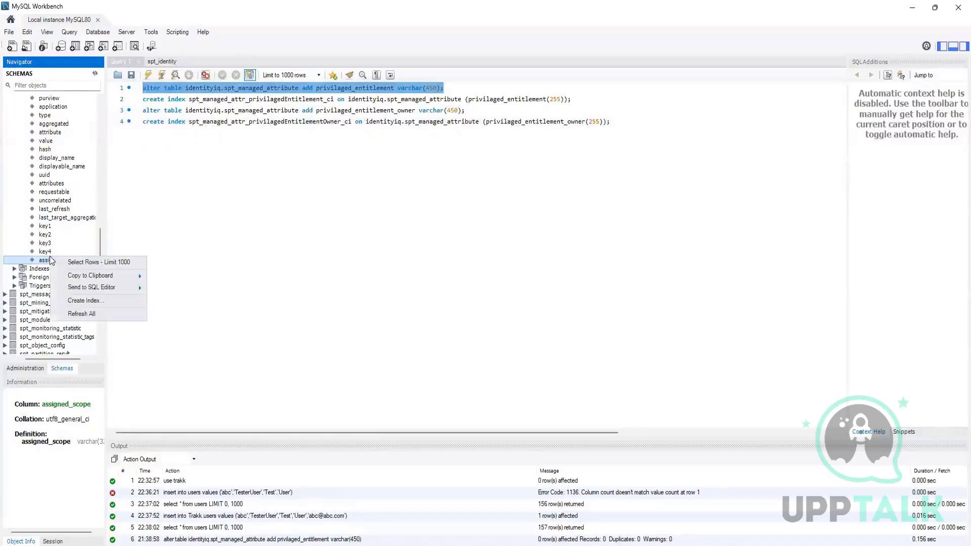
left_click(88, 314)
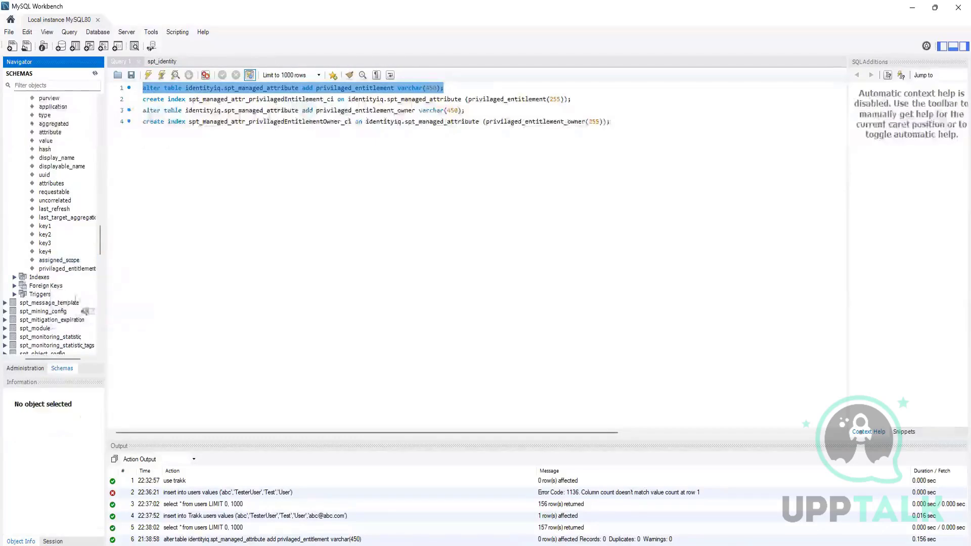
left_click(61, 269)
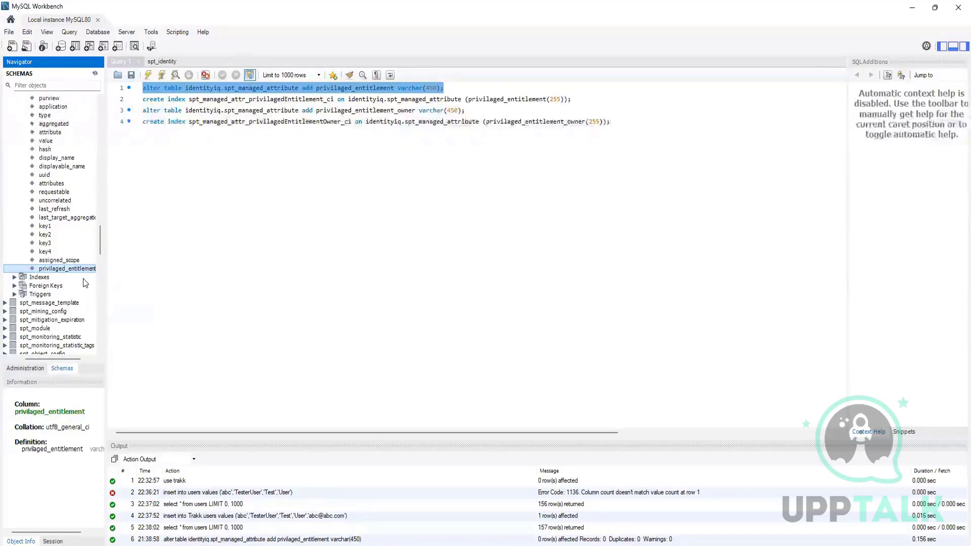
Run only the alter table statement adding privilaged_entitlement_owner varchar(450) and refresh the schema tree to check the new column.
left_click_drag(476, 113, 134, 104)
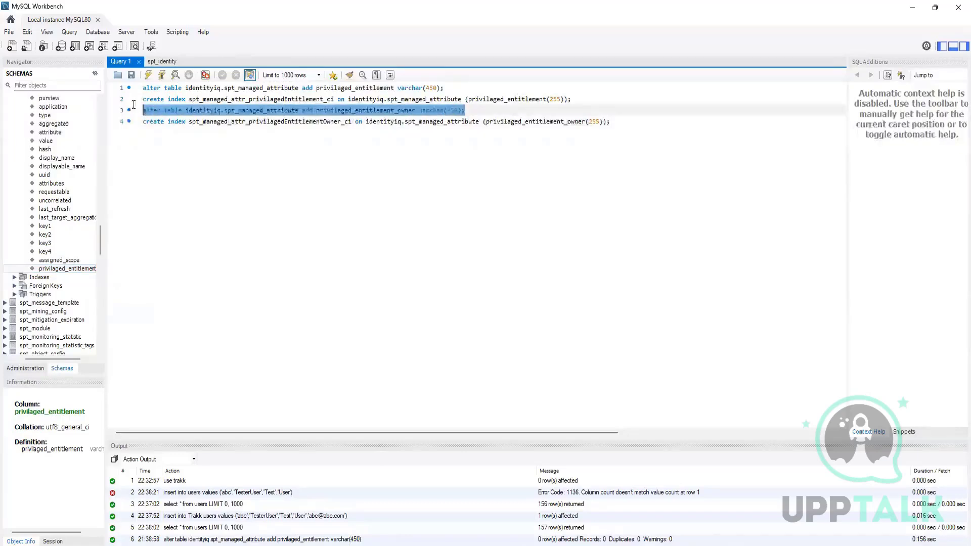
left_click(145, 75)
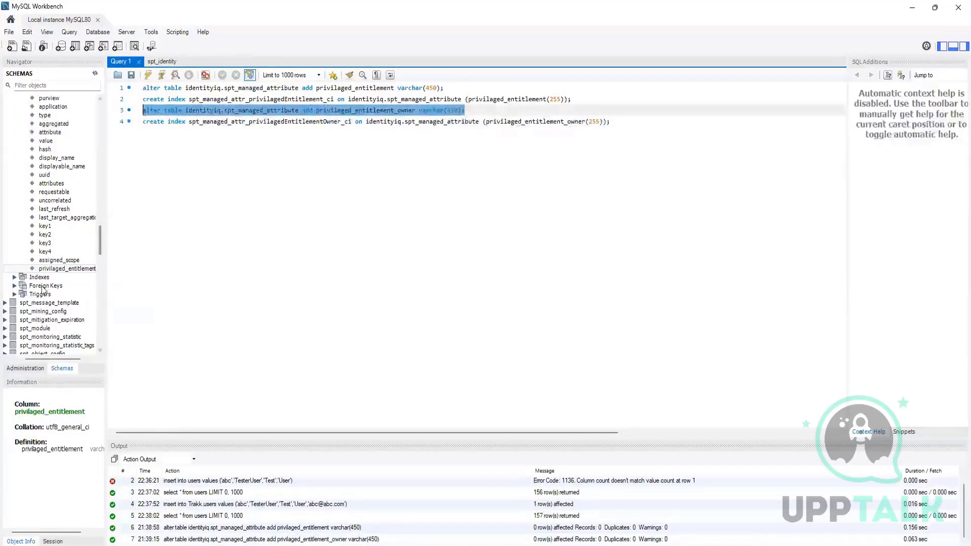
right_click(65, 270)
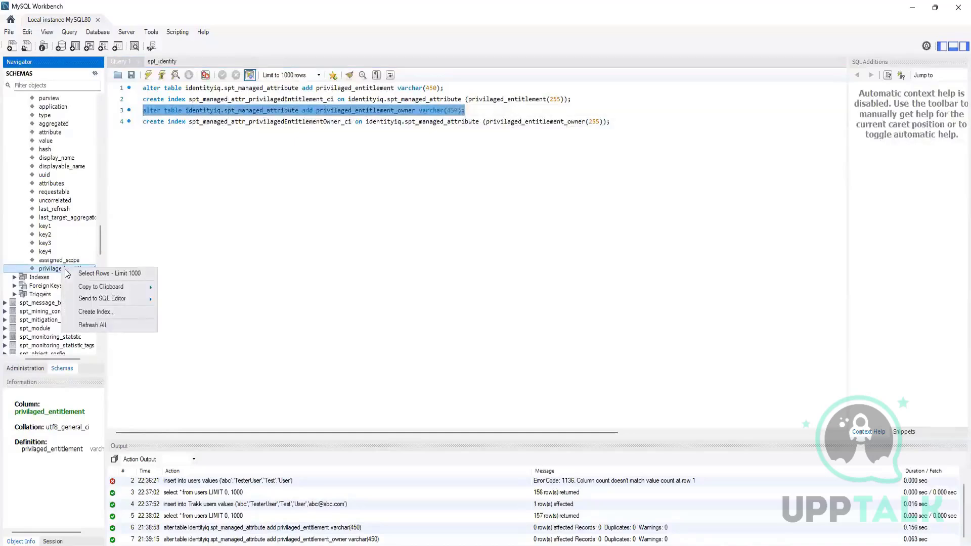
left_click(97, 324)
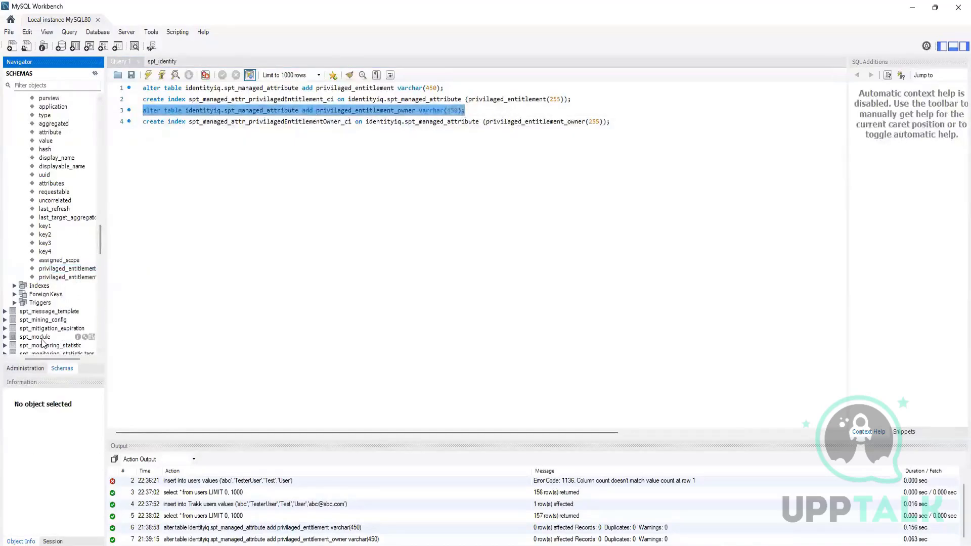
left_click_drag(52, 358, 69, 359)
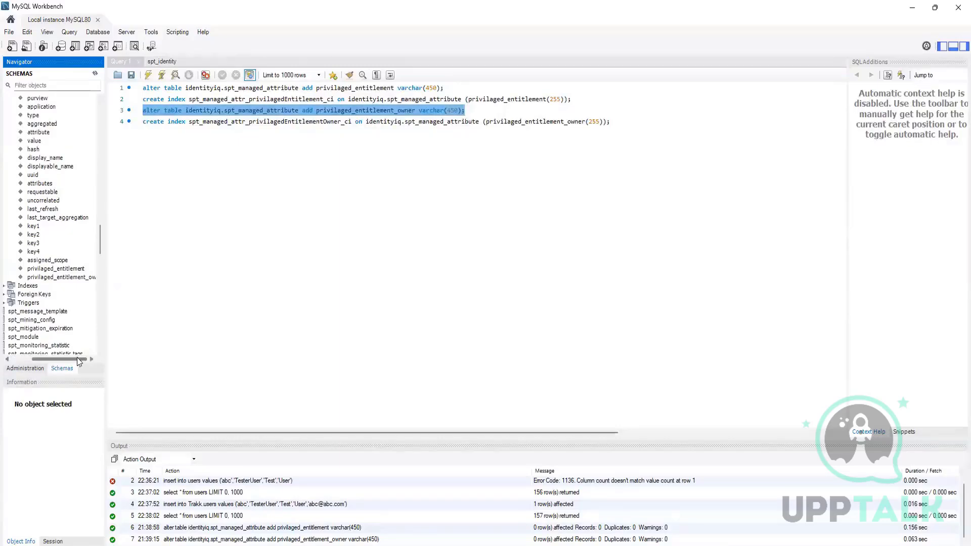
left_click_drag(71, 355, 49, 357)
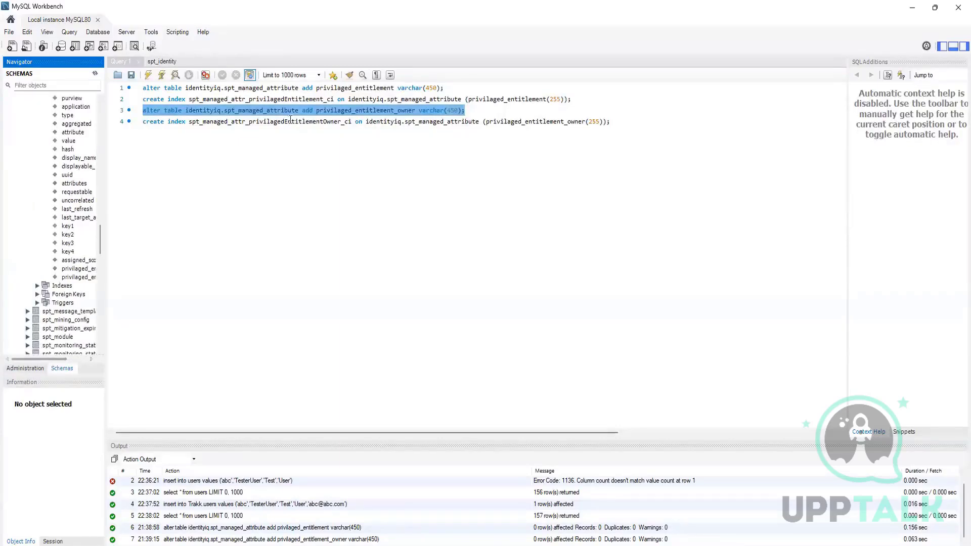
Review the existing indexes of spt_managed_attribute and run only the create index statement for spt_managed_attr_privilagedEntitlement_ci.
left_click(576, 99)
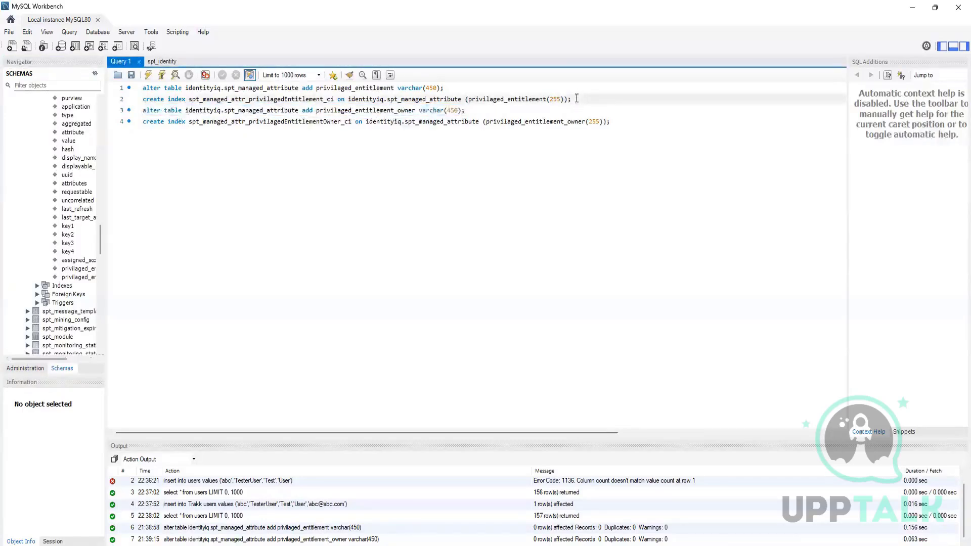
left_click_drag(577, 99, 120, 101)
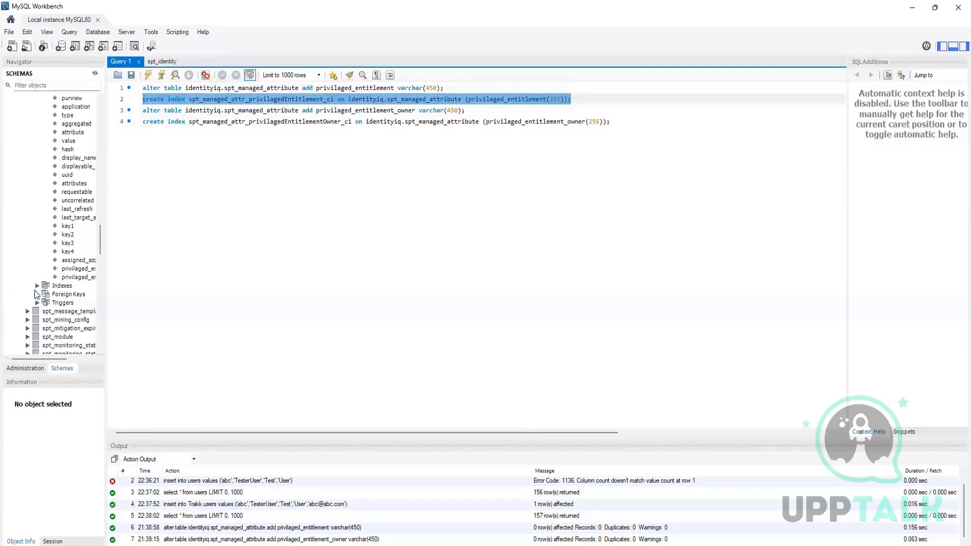
left_click(37, 286)
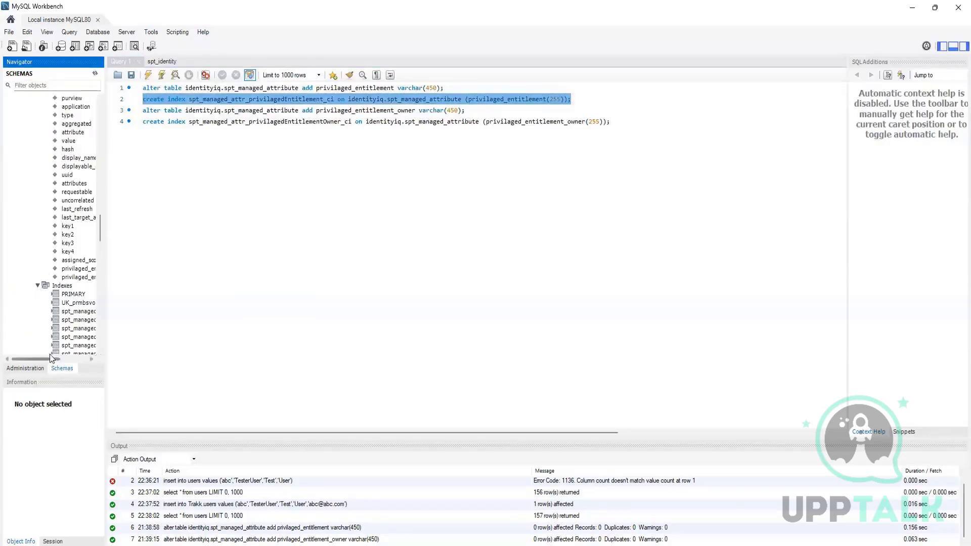
left_click_drag(52, 357, 63, 359)
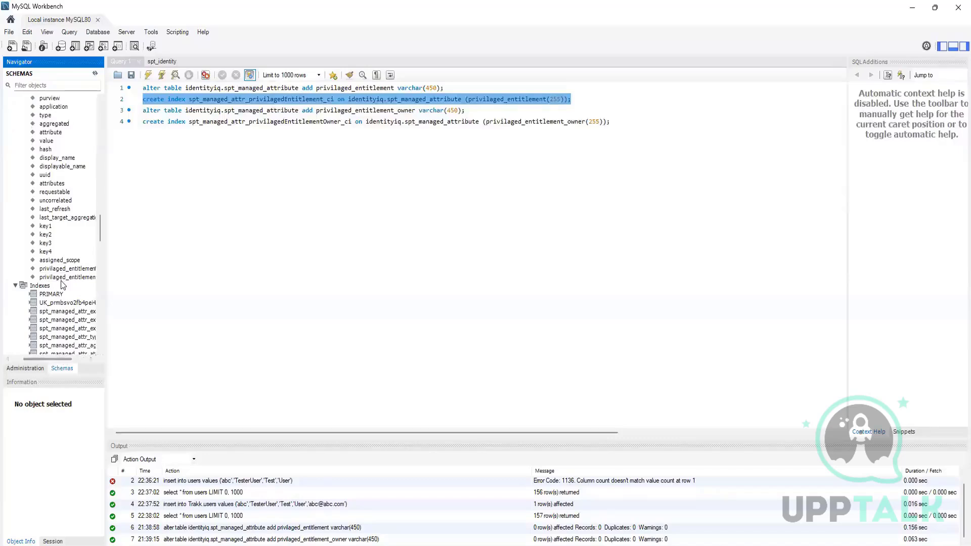
scroll(62, 285, "down", 3)
scroll(61, 285, "down", 2)
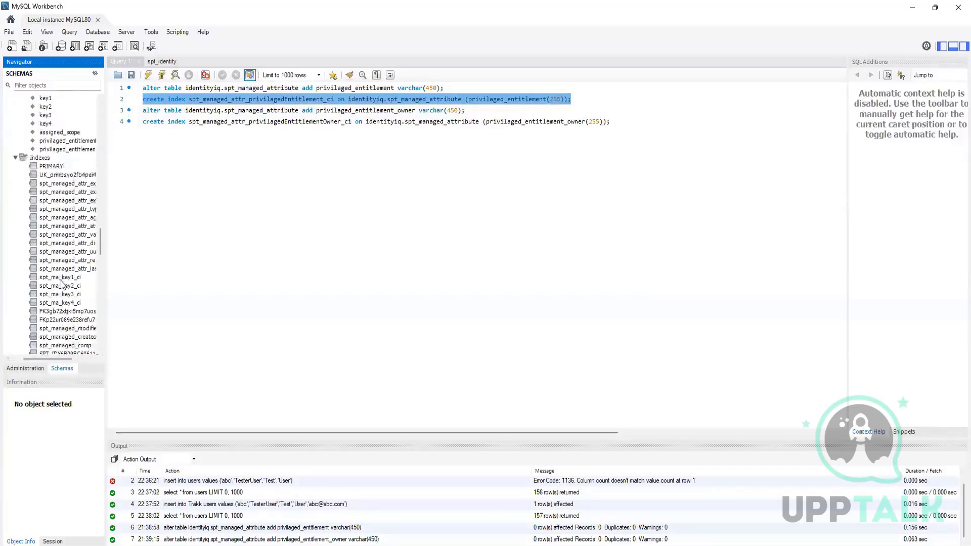
scroll(62, 285, "down", 1)
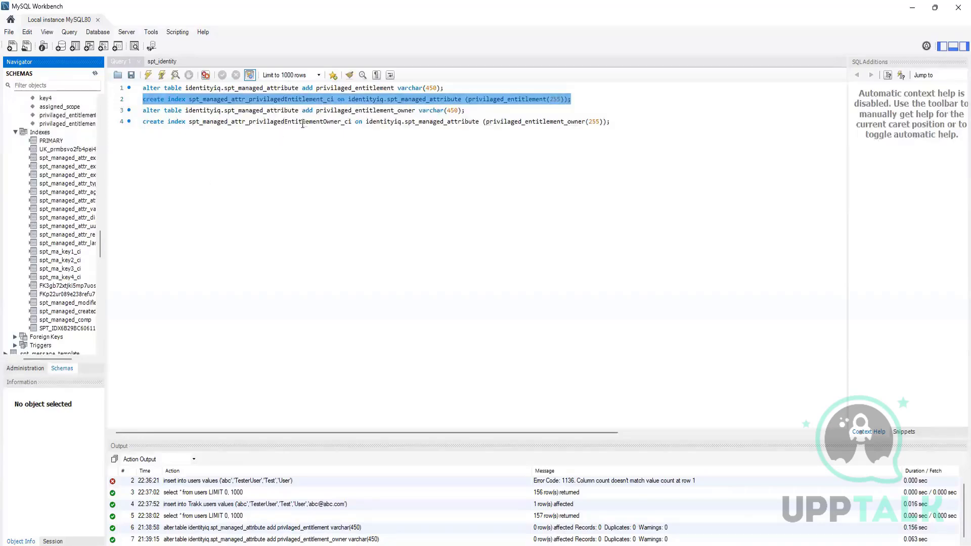
left_click(147, 77)
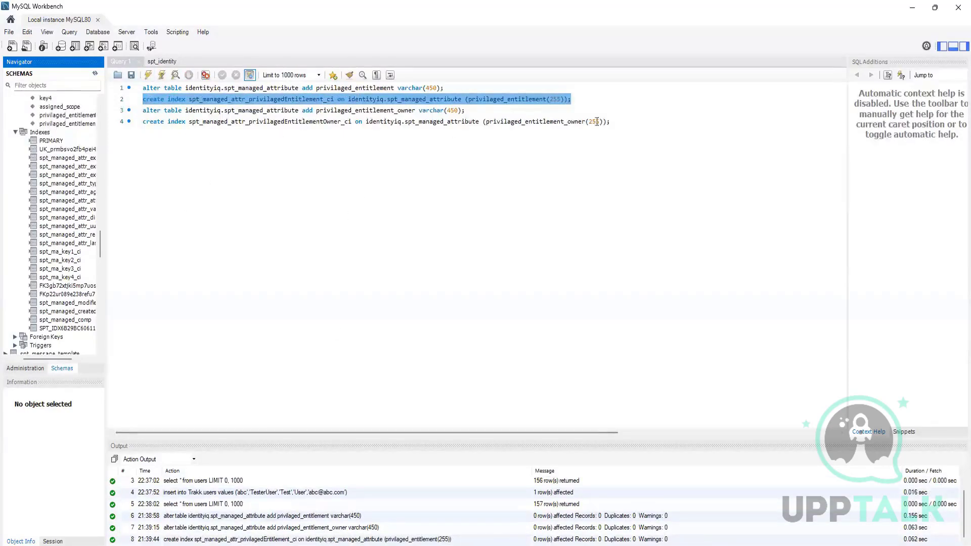
Run the create index statement for spt_managed_attr_privilagedEntitlementOwner_ci, refresh the schema tree and select that index.
left_click_drag(610, 122, 134, 122)
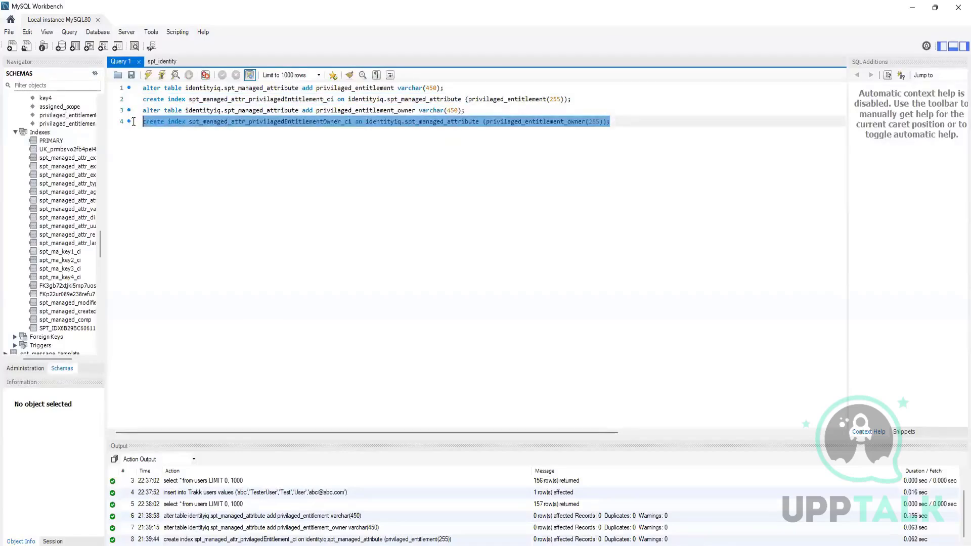
left_click(147, 76)
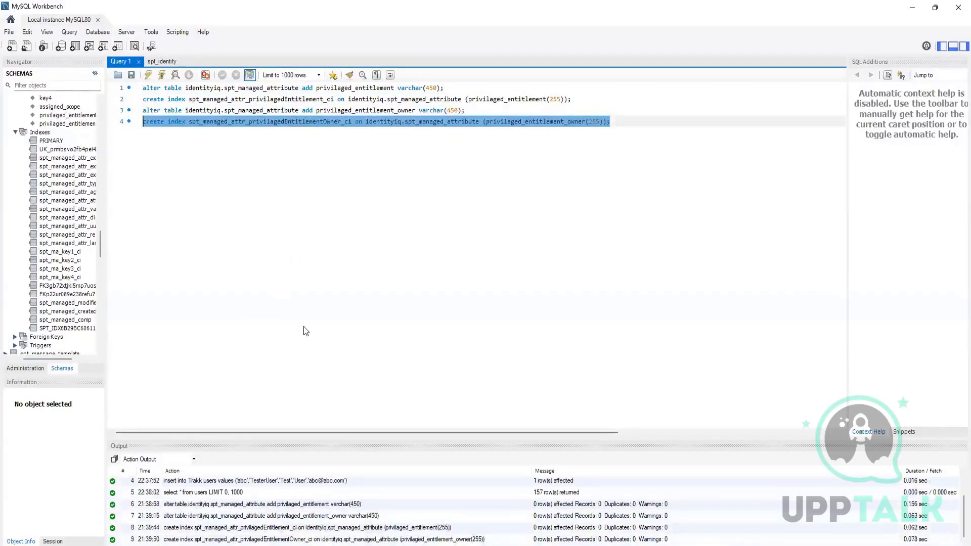
right_click(63, 320)
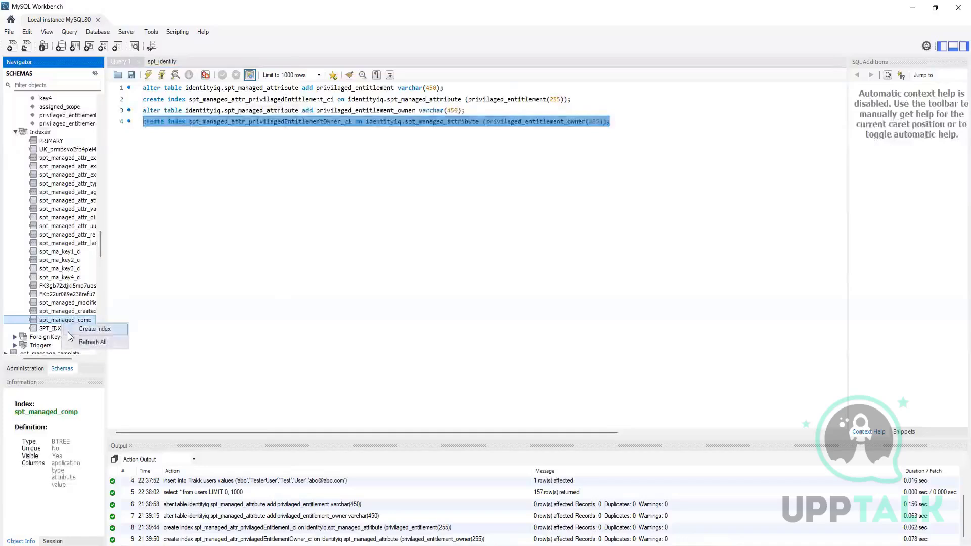
left_click(83, 342)
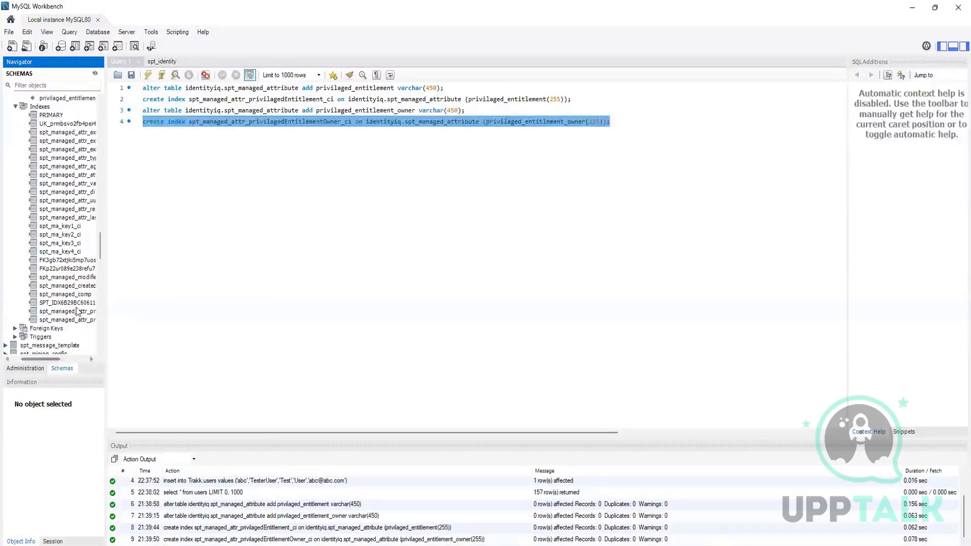
left_click_drag(55, 359, 85, 356)
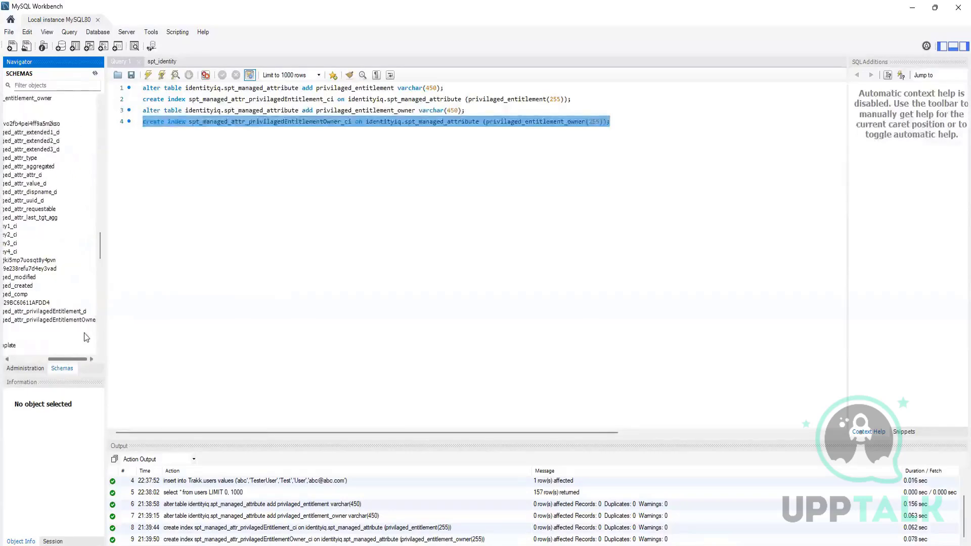
left_click(73, 320)
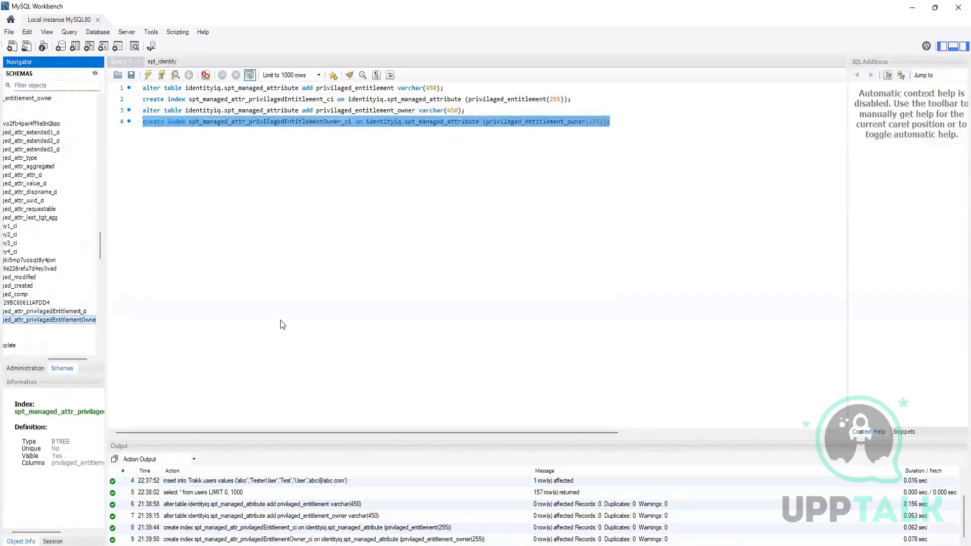
Highlight all four managed attribute statements in the query editor to review them.
left_click(636, 124)
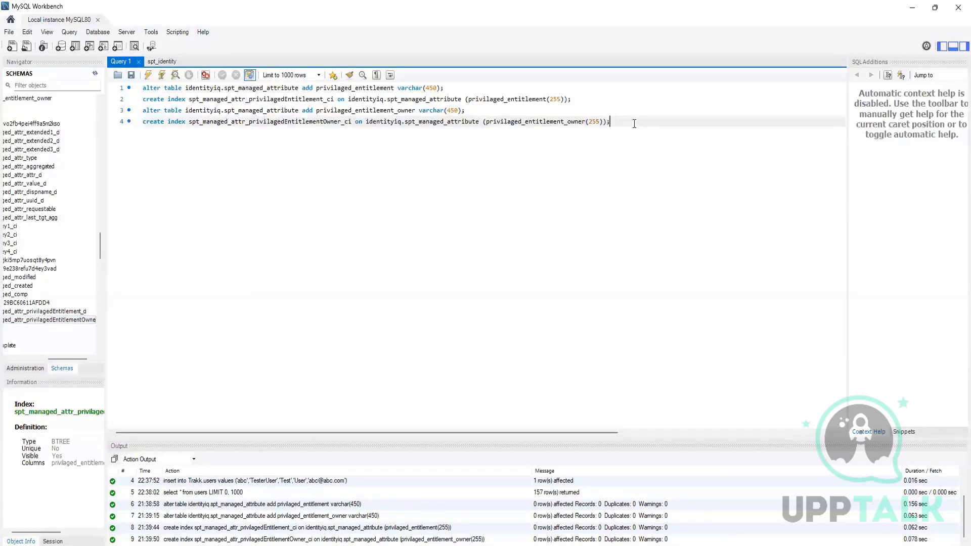
left_click_drag(634, 122, 142, 87)
left_click(401, 231)
key("ctrl+a")
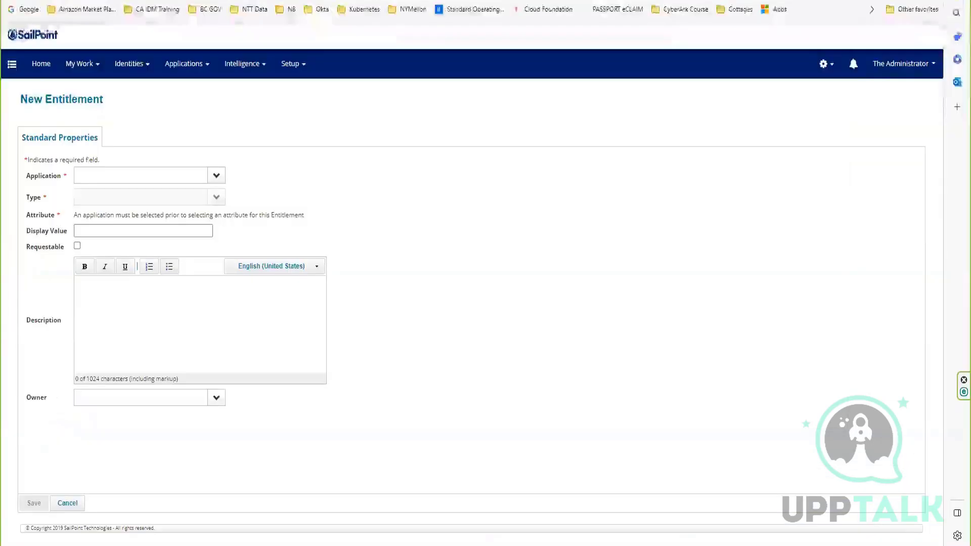
Switch to SailPoint IdentityIQ in the browser and open the Global Settings page.
left_click(824, 68)
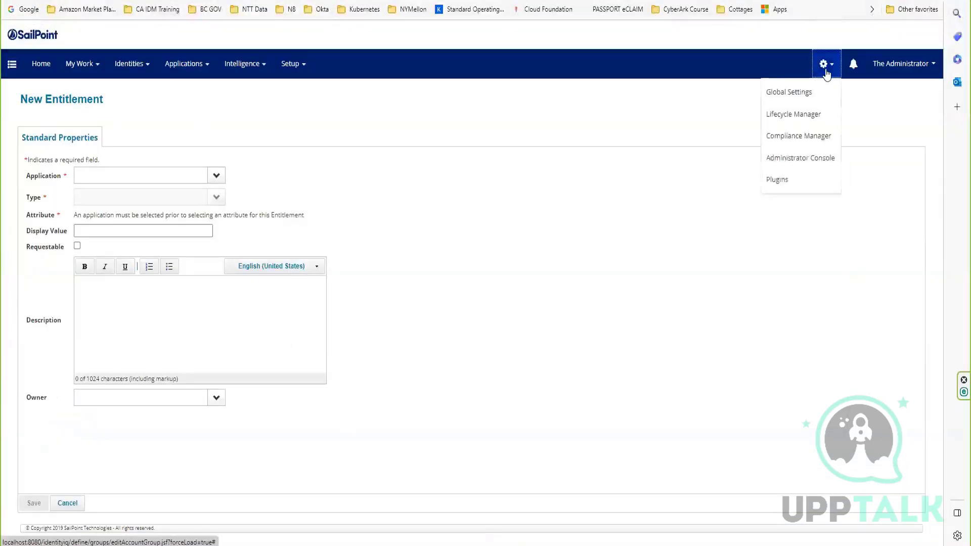
left_click(802, 92)
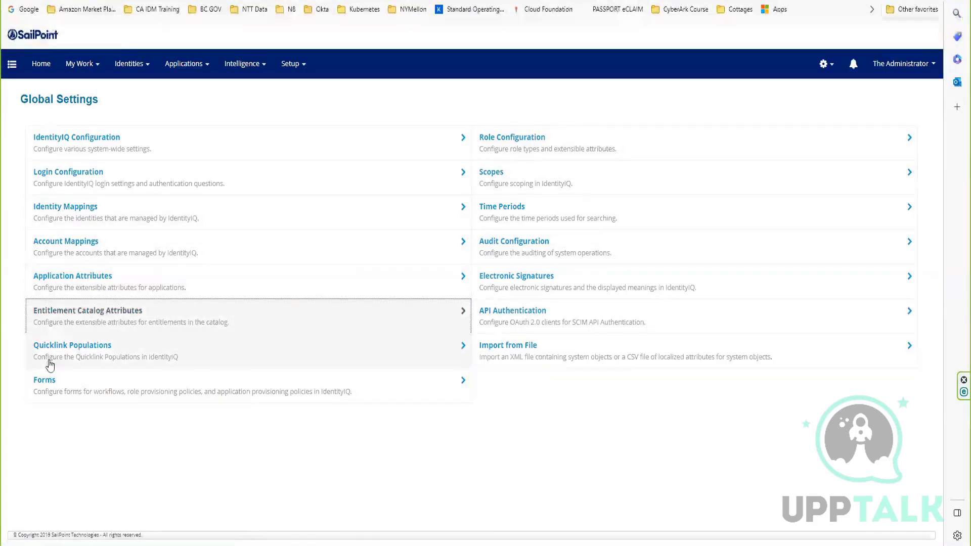
Start a new Entitlement Catalog attribute, then switch to the text editor and copy the name privilagedEntitlement from ManagedAttributeExtended.hbm.xml.
left_click(72, 327)
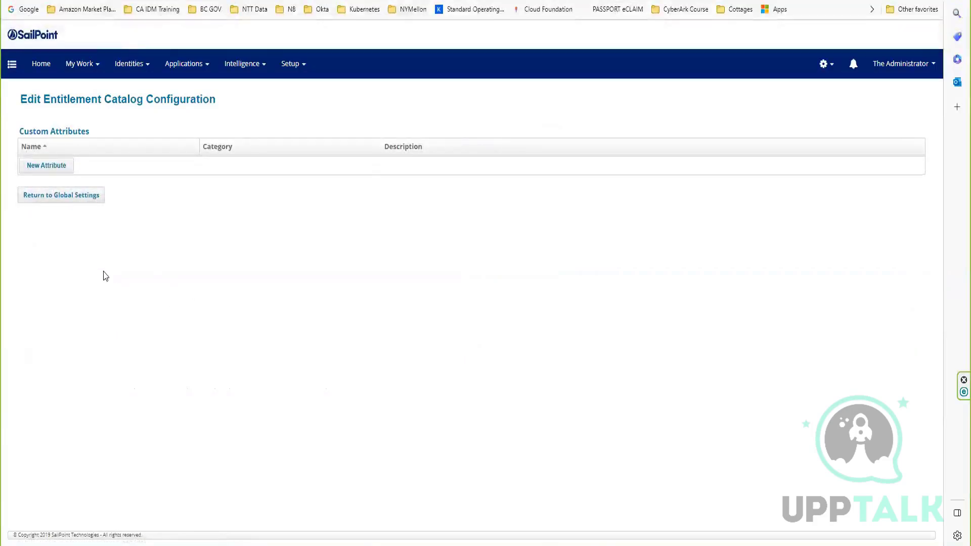
left_click(34, 166)
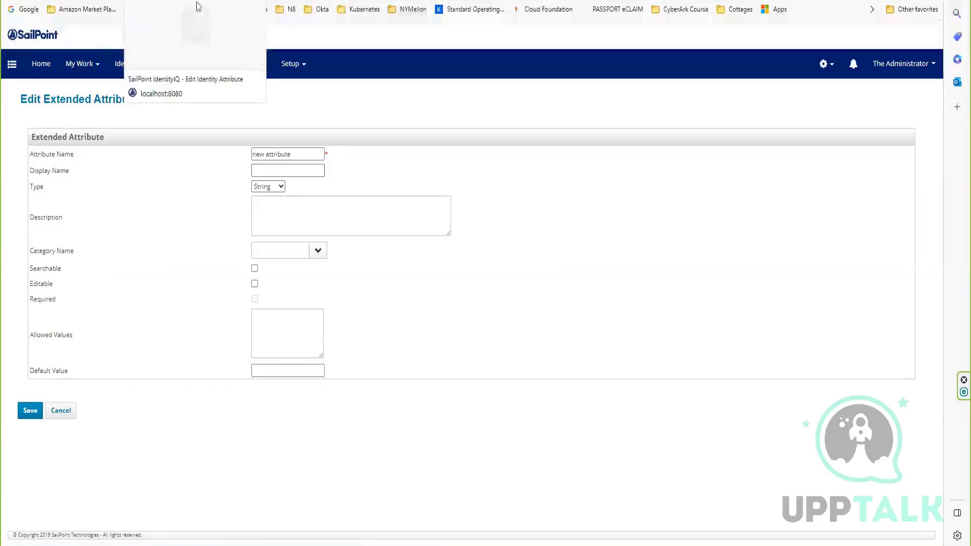
left_click(498, 543)
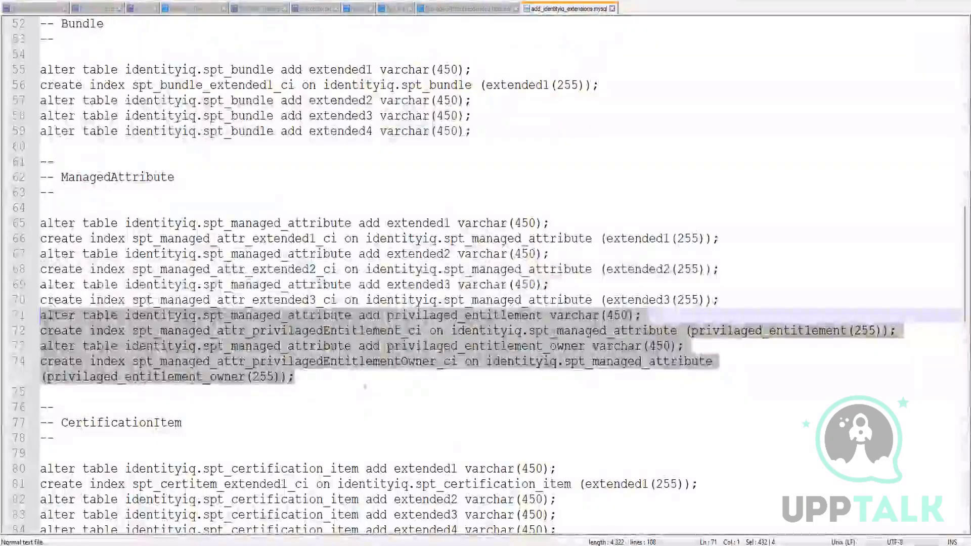
left_click(461, 8)
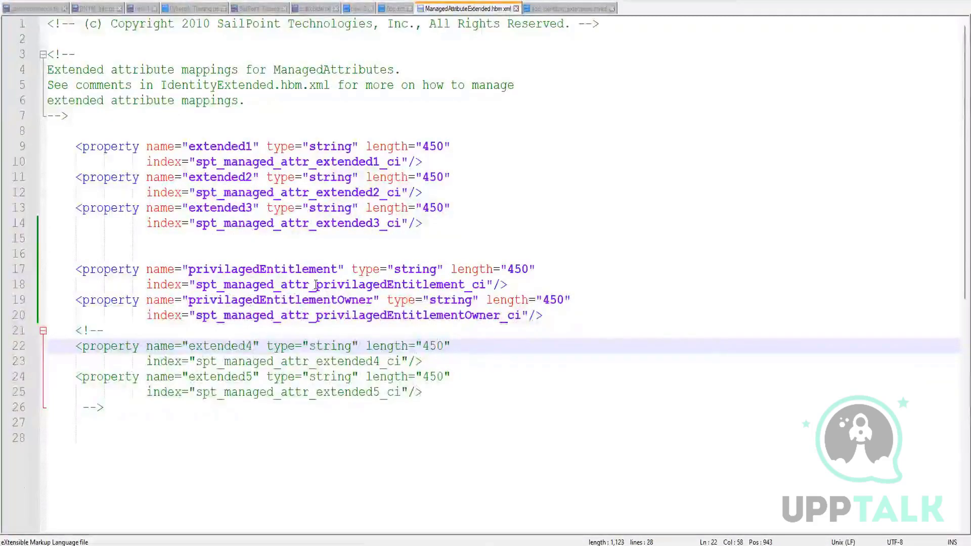
left_click_drag(317, 286, 462, 289)
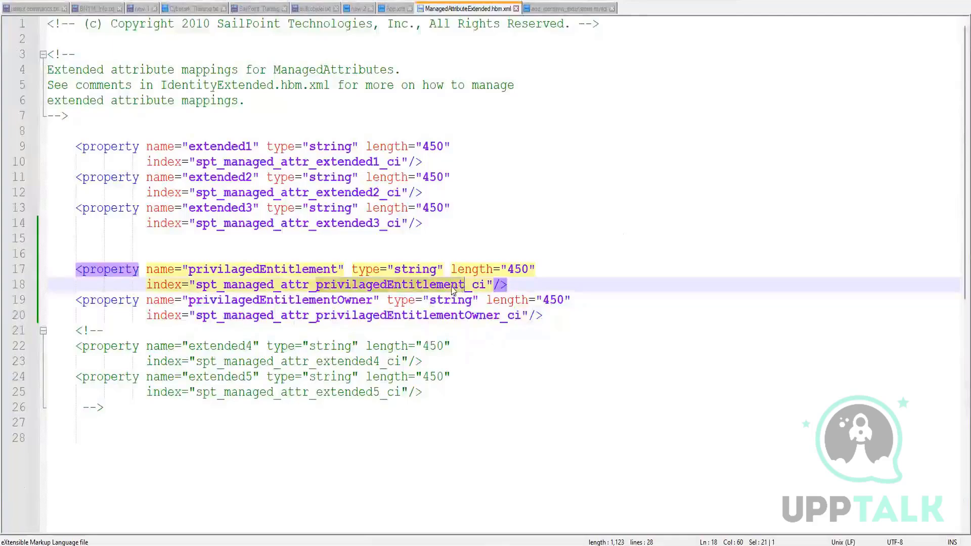
right_click(452, 288)
left_click(479, 304)
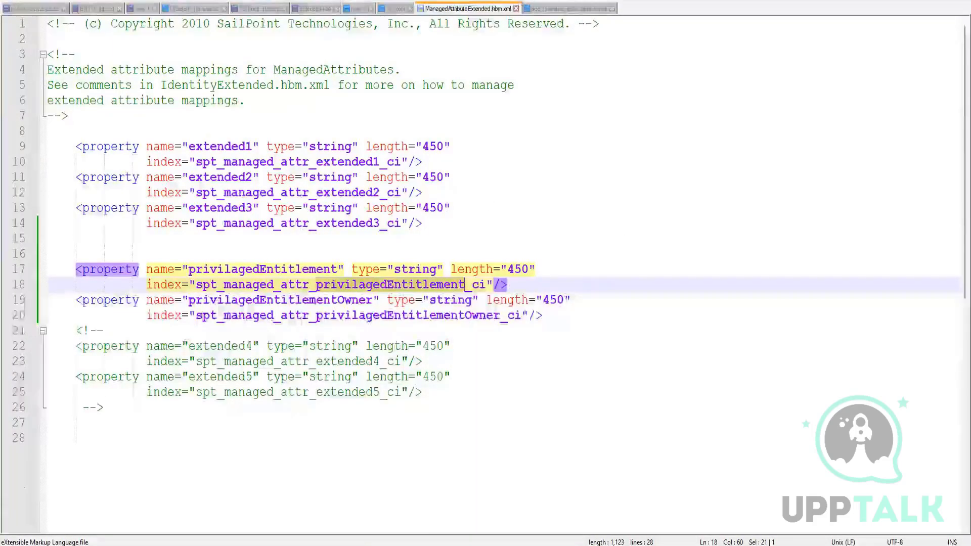
Switch back to IdentityIQ in the browser and replace the attribute name with privilagedEntitlement.
left_click(396, 458)
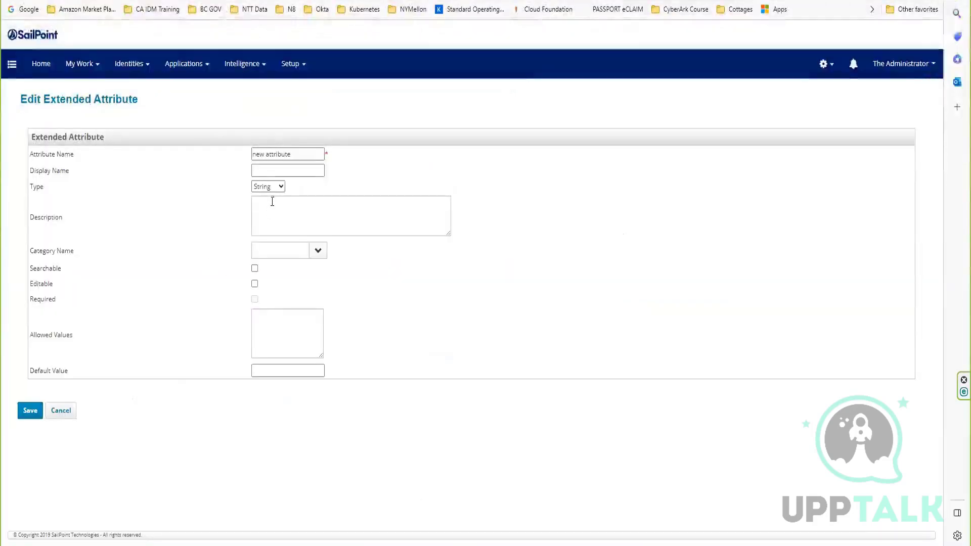
left_click(303, 150)
triple_click(274, 155)
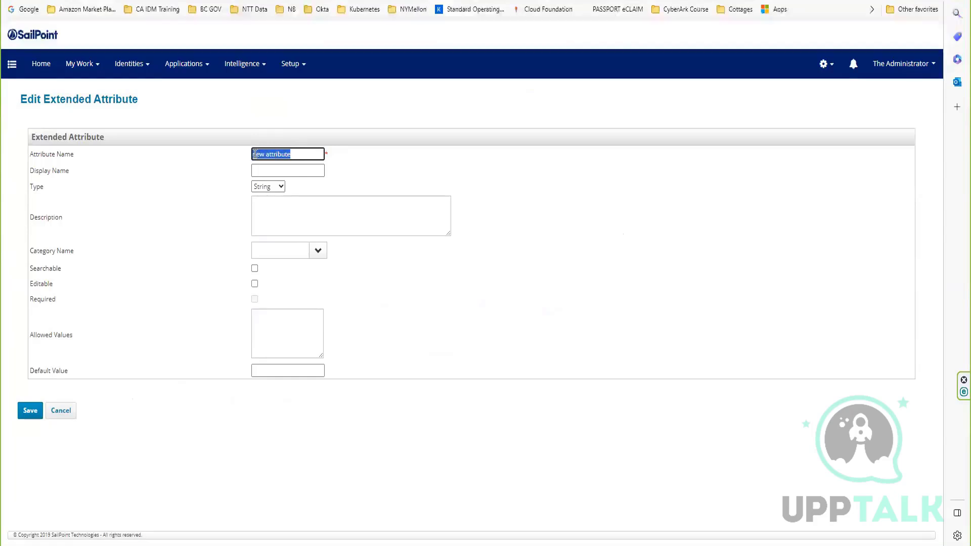
right_click(264, 157)
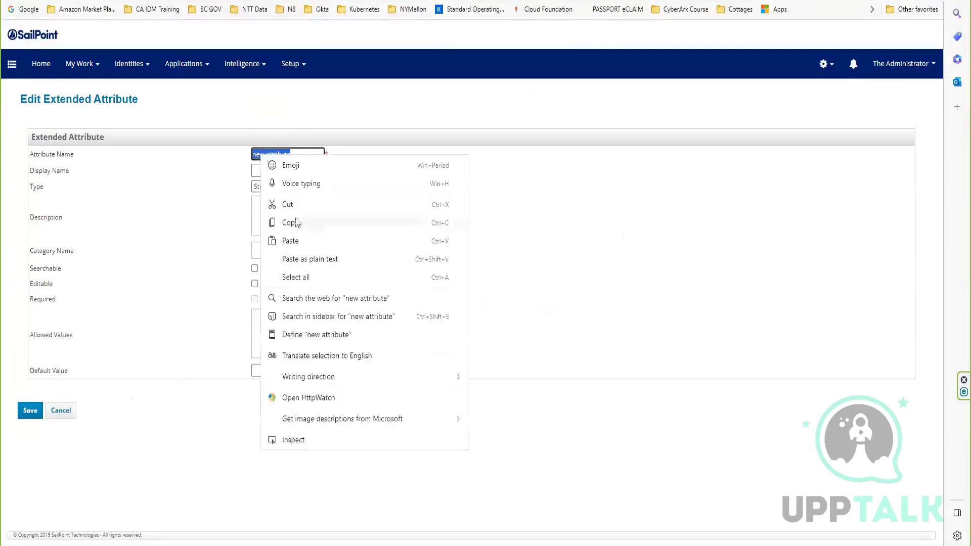
left_click(290, 241)
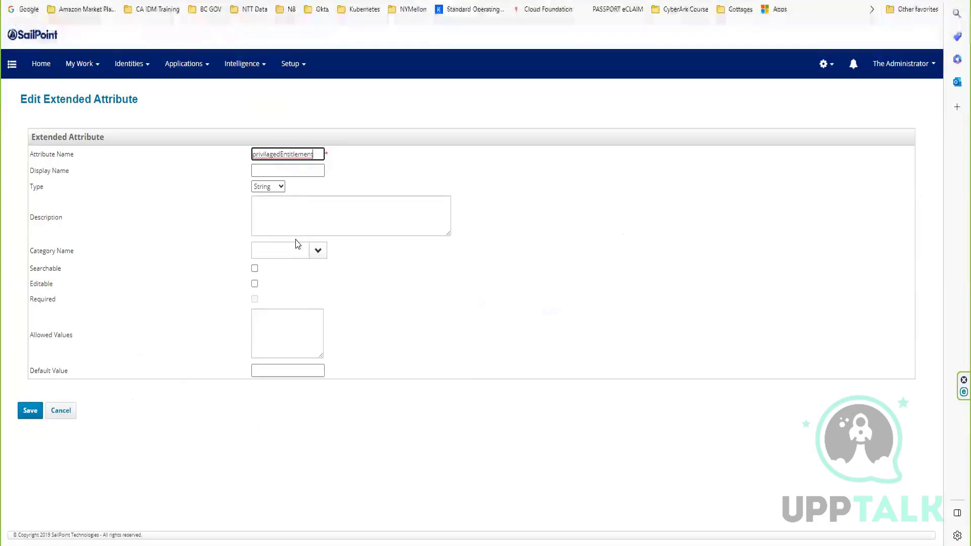
Fill both the display name and the description of the new attribute with privilagedEntitlement.
left_click(282, 169)
right_click(284, 170)
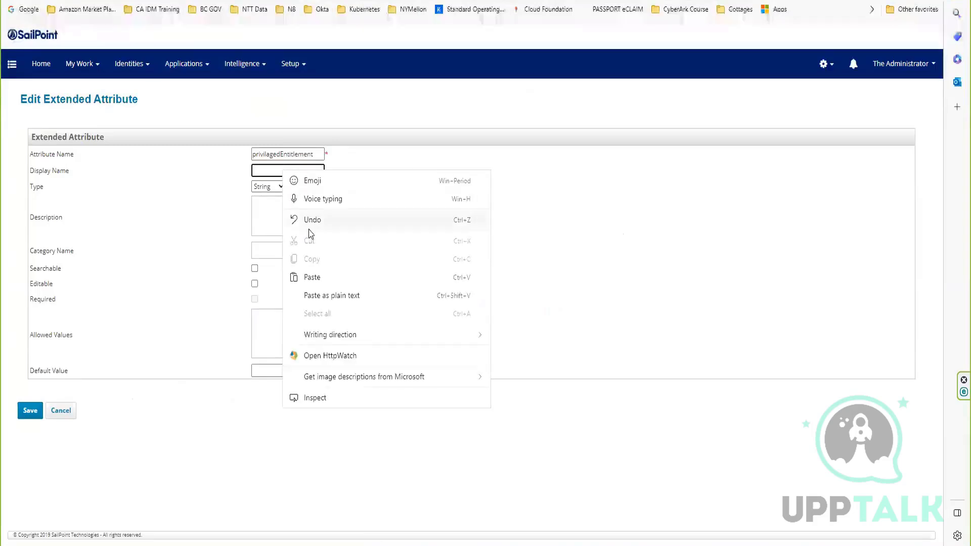
left_click(319, 276)
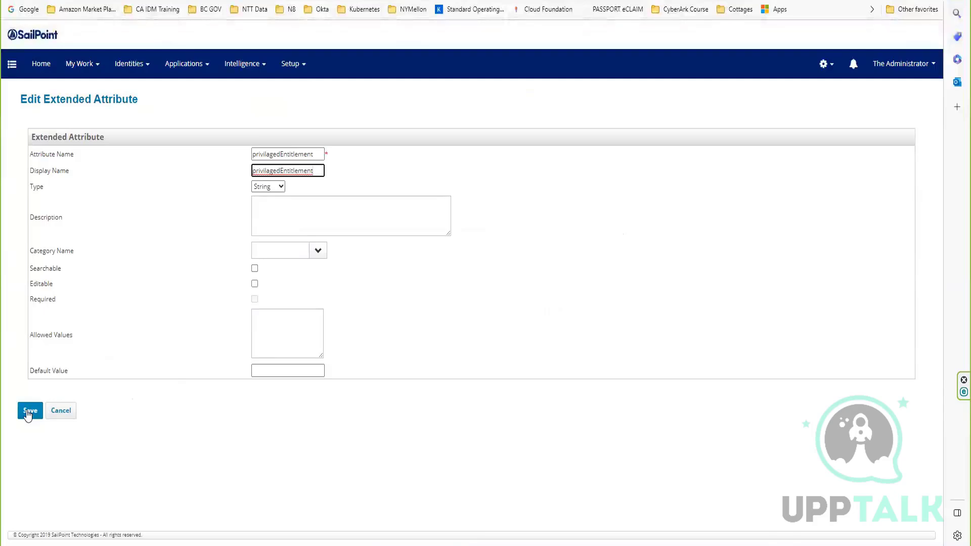
left_click(281, 210)
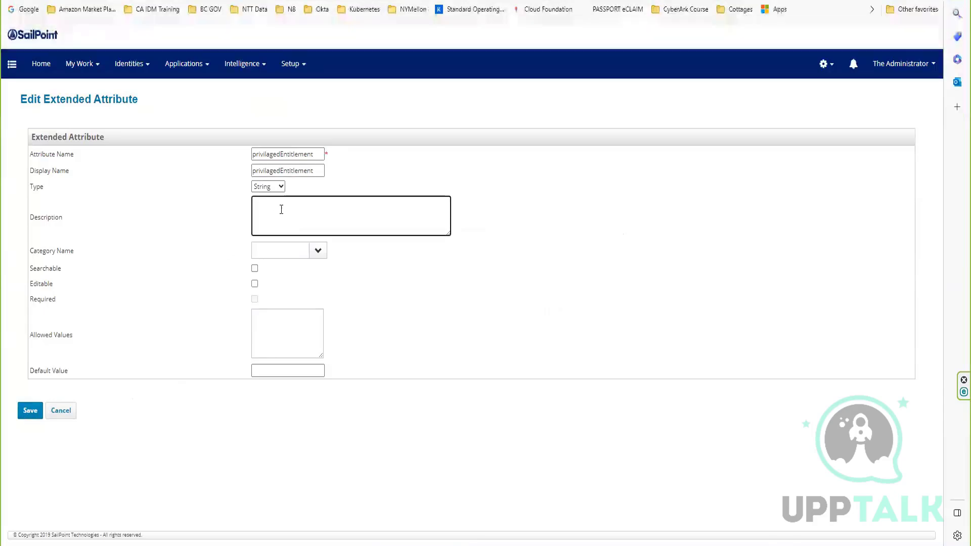
right_click(281, 209)
left_click(311, 317)
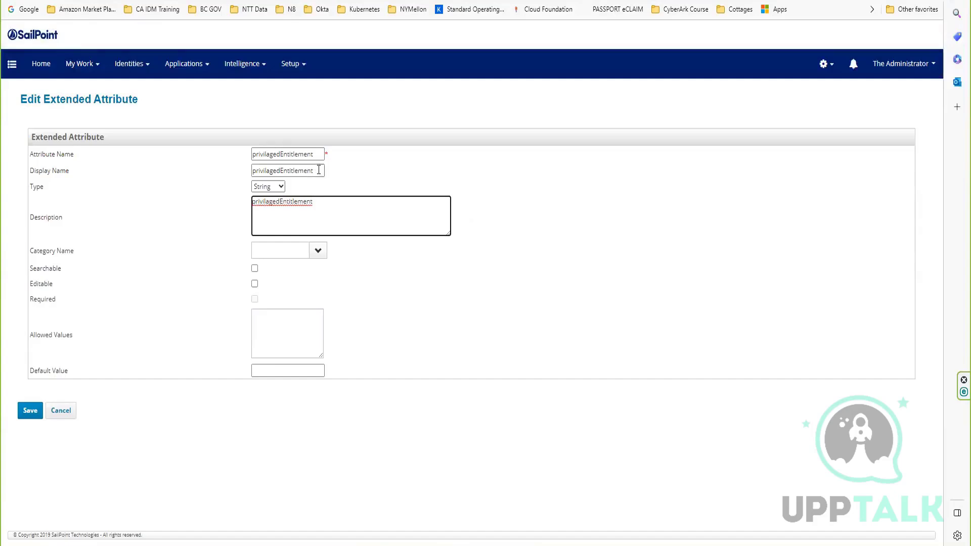
Change the display name to Privilaged Entitlement and save the extended attribute.
left_click_drag(313, 170, 227, 168)
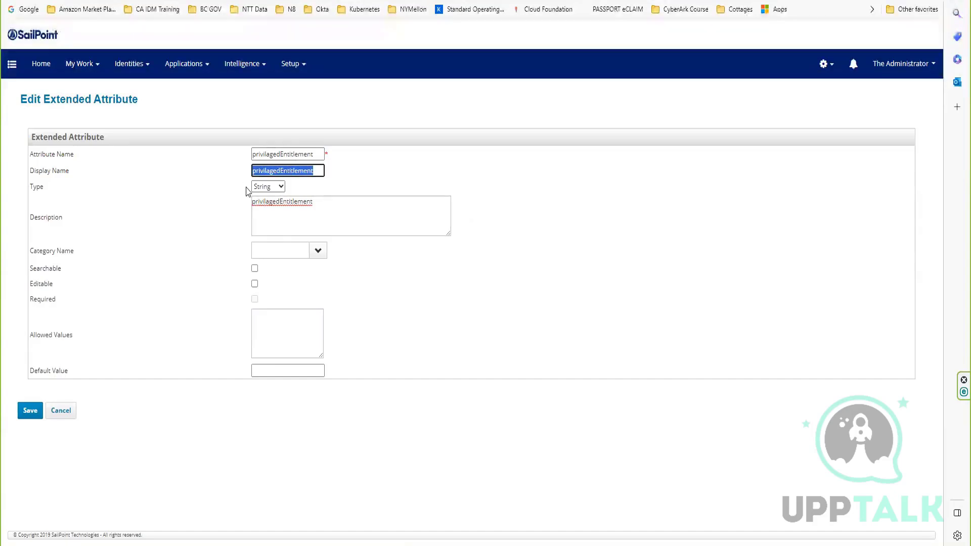
left_click(268, 170)
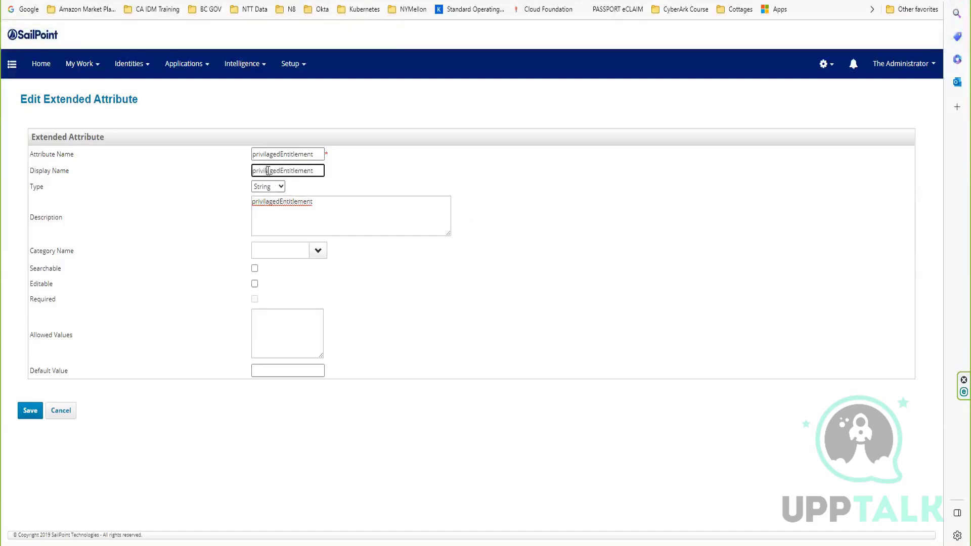
left_click_drag(257, 169, 252, 170)
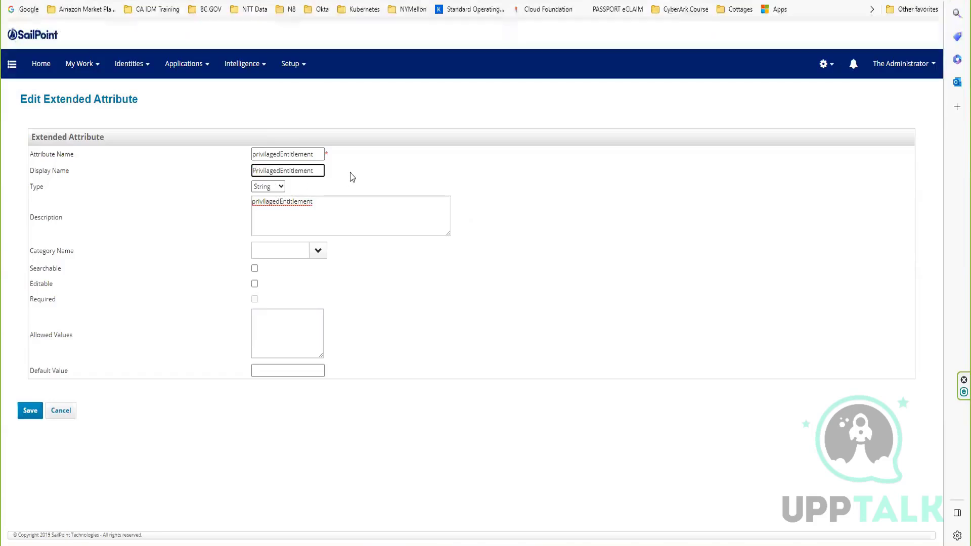
left_click(356, 212)
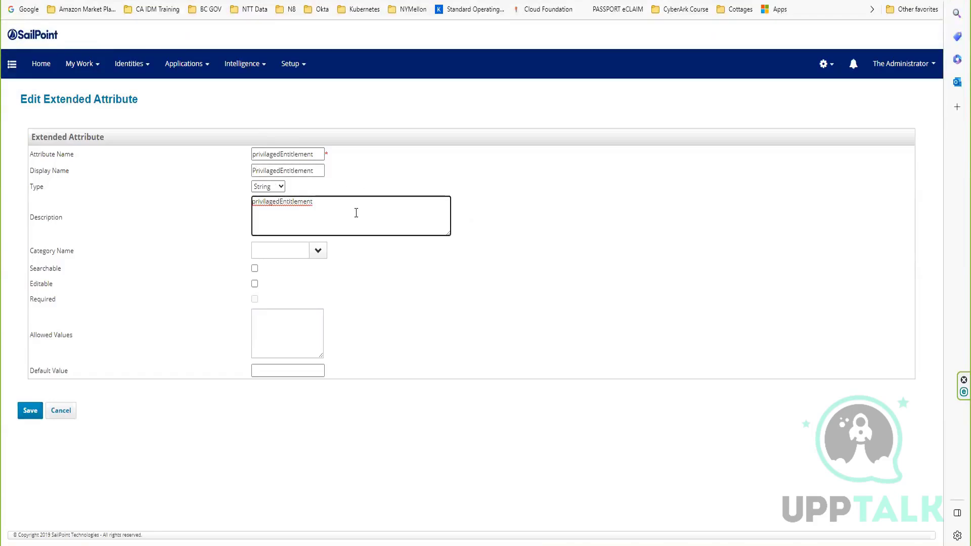
left_click(289, 170)
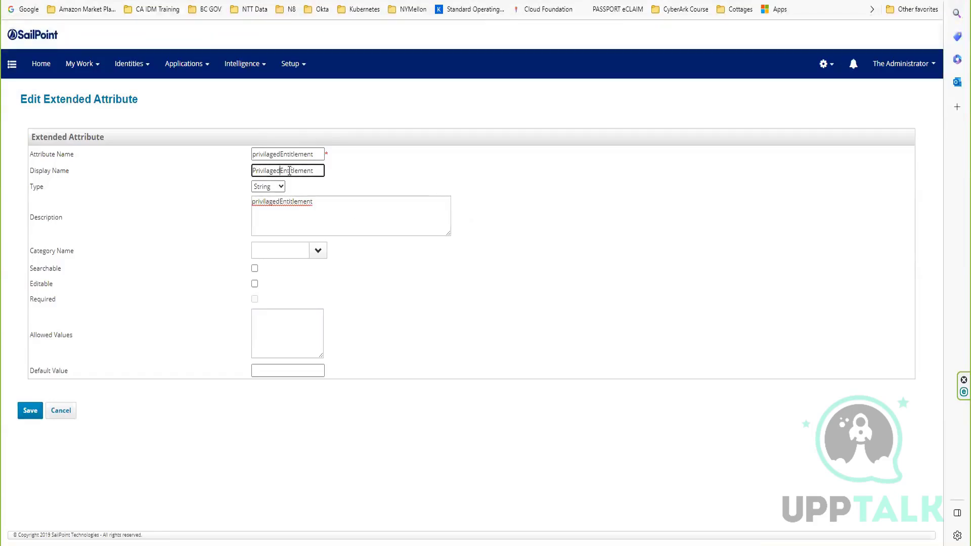
left_click(334, 211)
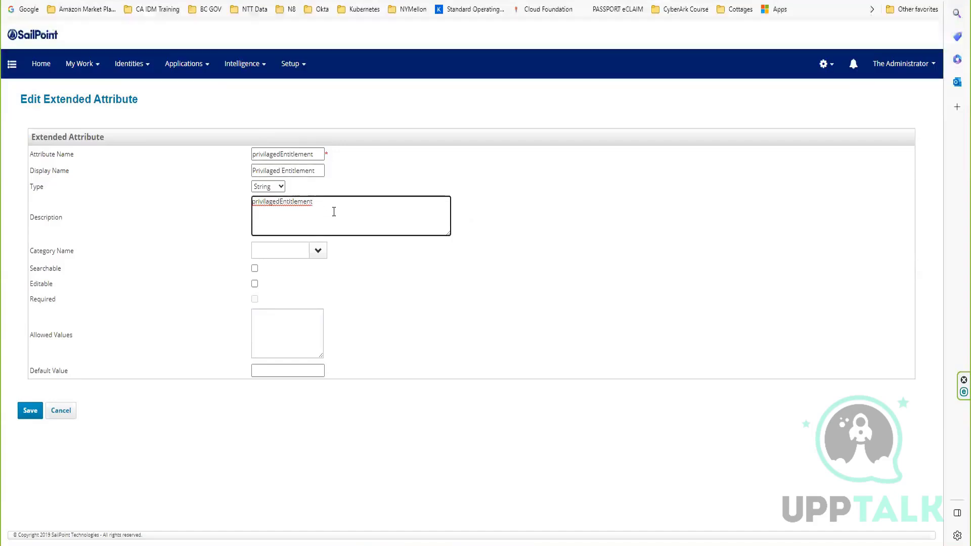
left_click_drag(327, 204, 211, 201)
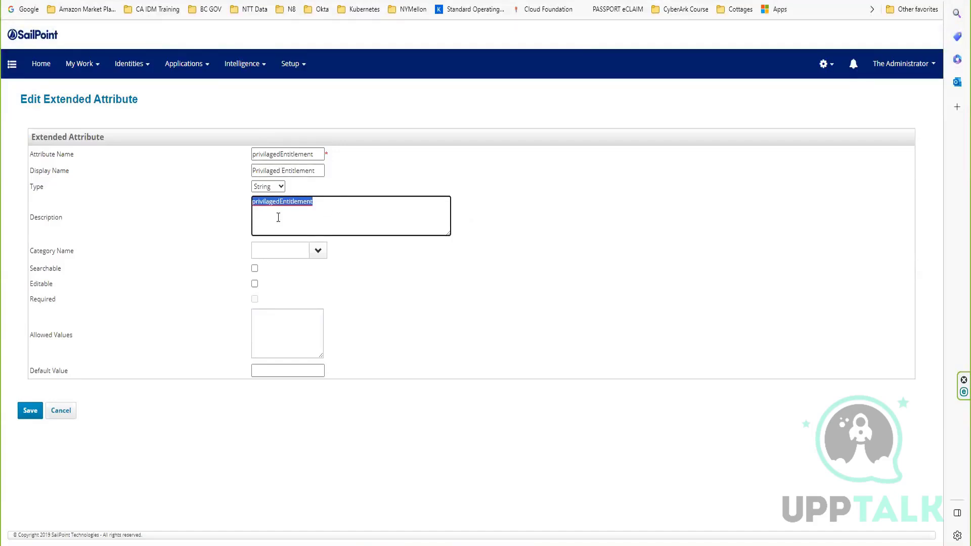
left_click(24, 413)
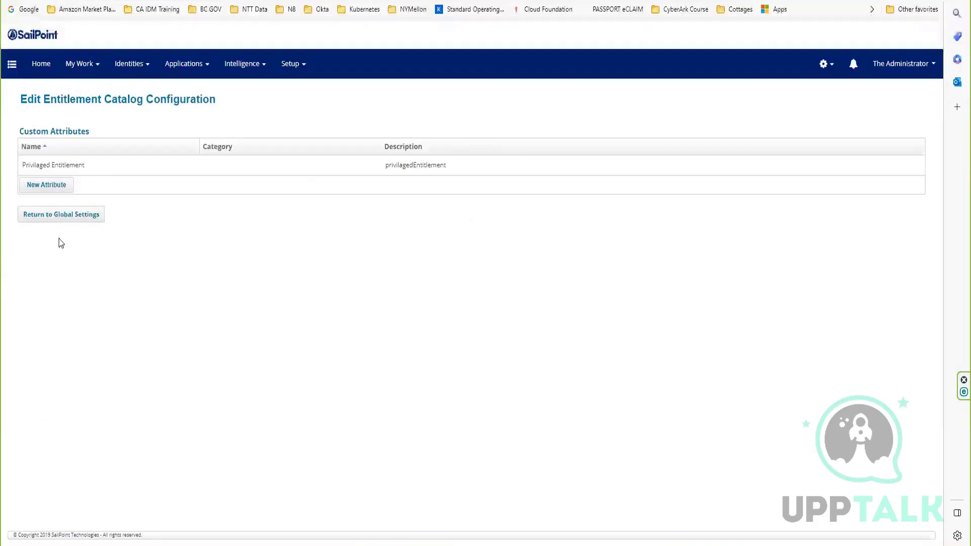
Start a second Entitlement Catalog attribute and name it privilagedEntitlementOwner, copying the name from ManagedAttributeExtended.hbm.xml in the text editor.
left_click(46, 186)
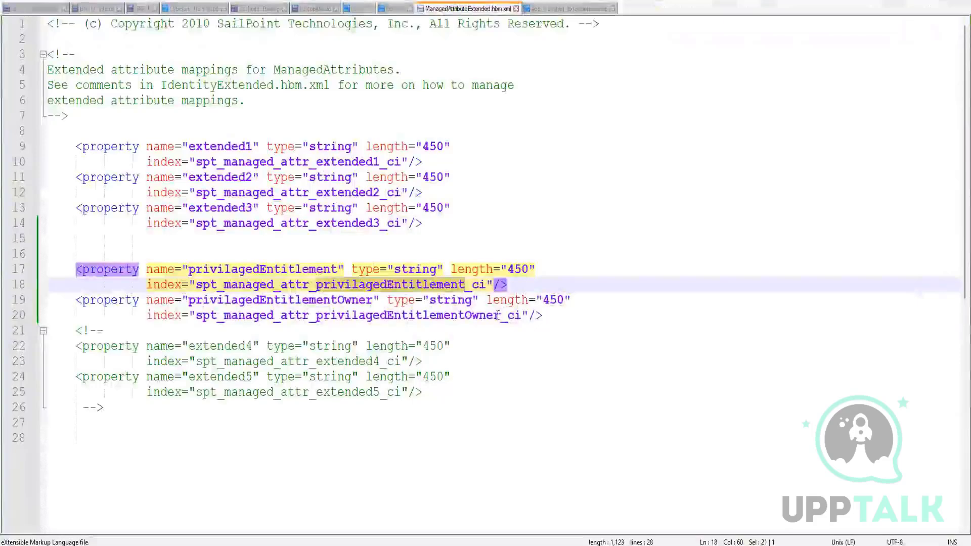
left_click_drag(500, 315, 317, 314)
key("ctrl+c")
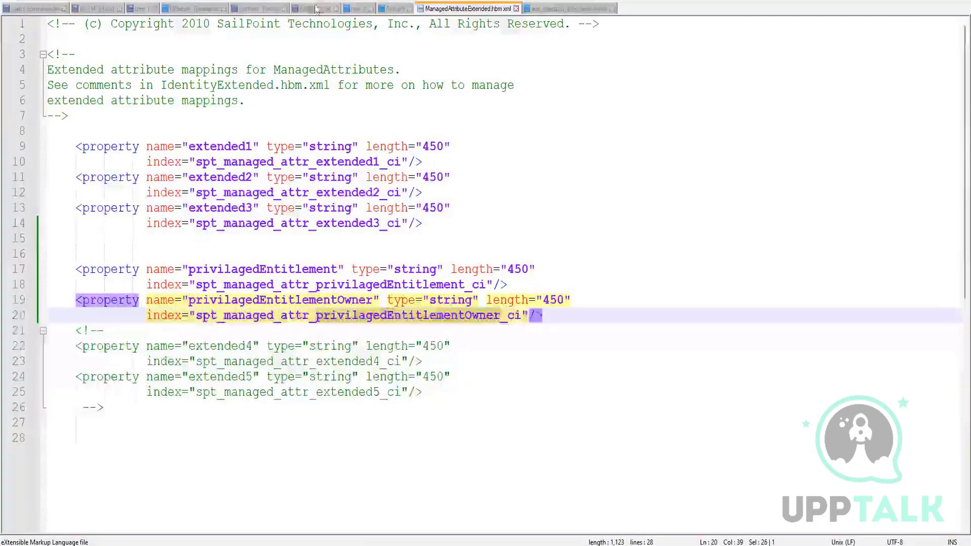
left_click(386, 480)
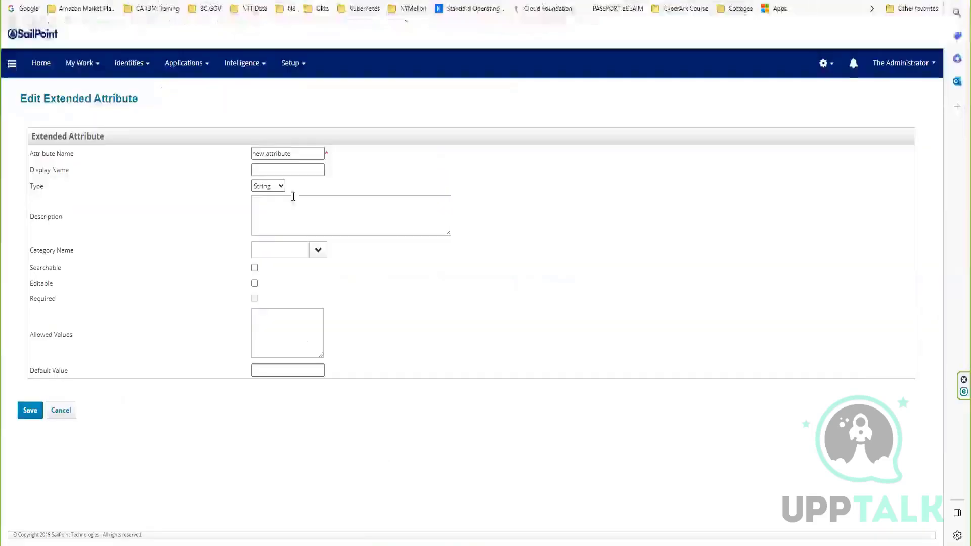
left_click_drag(303, 156, 221, 153)
key("ctrl+v")
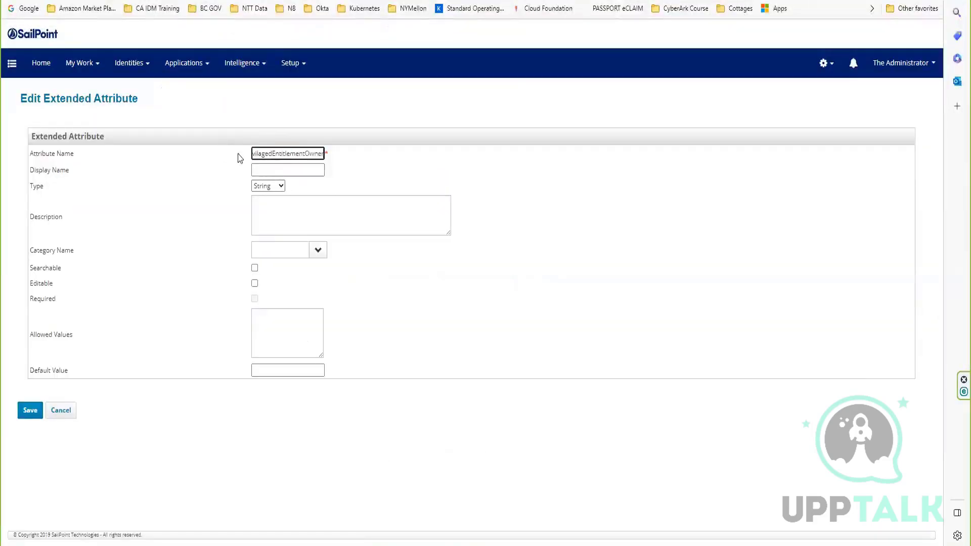
left_click(260, 153)
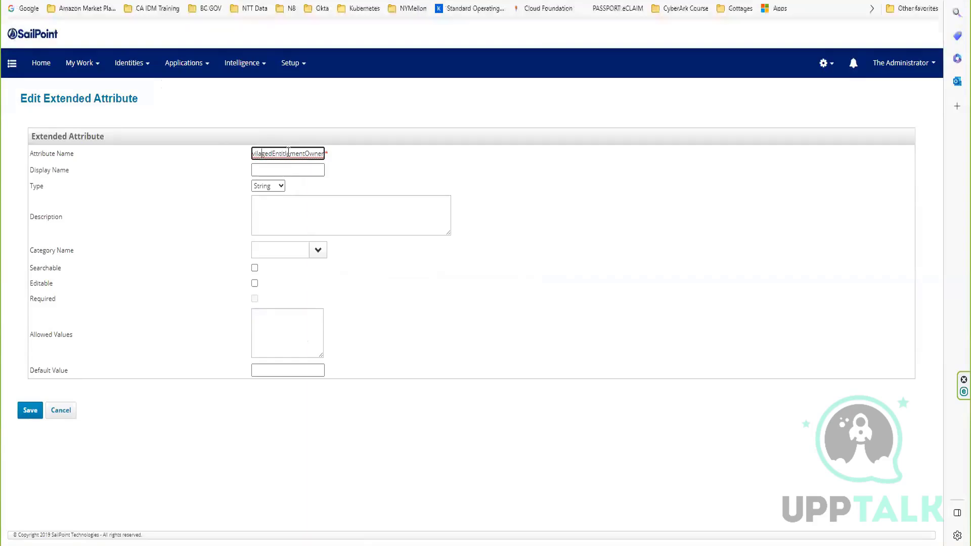
key("Home")
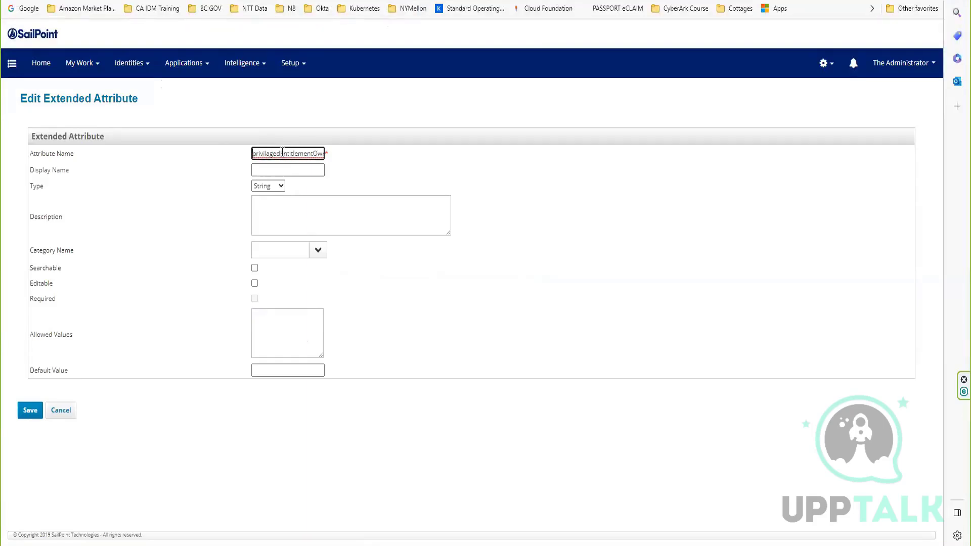
Set the display name of the second attribute to Privilaged Entitlement Owner.
left_click(276, 172)
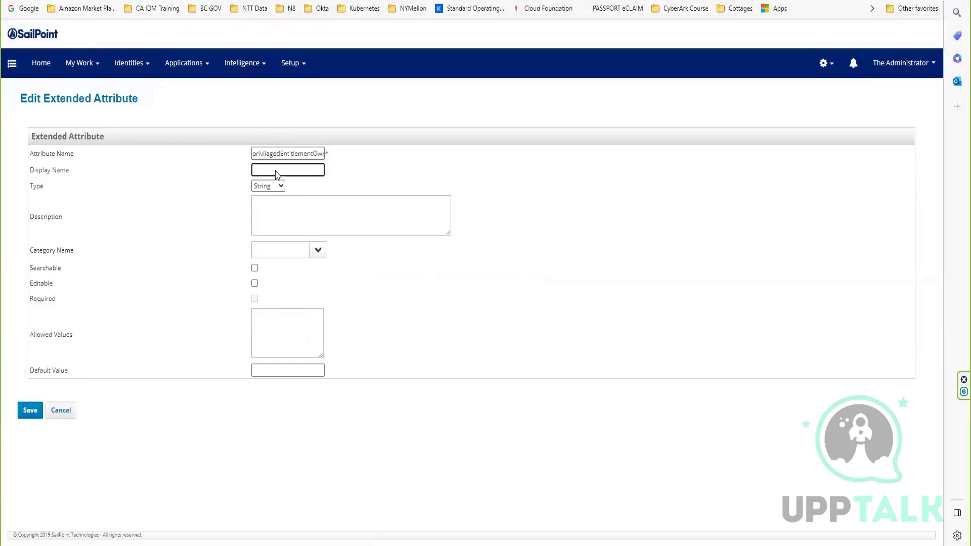
key("ctrl+v")
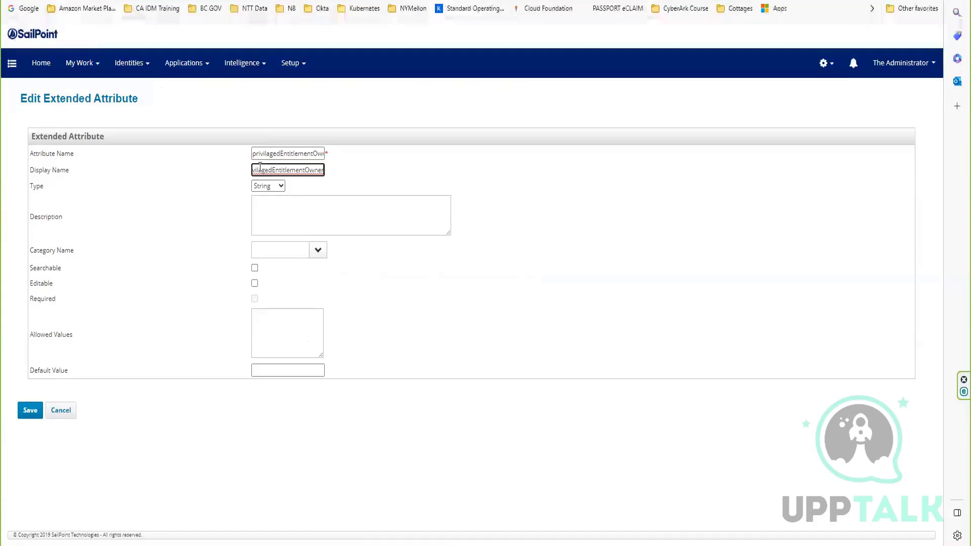
key("Home")
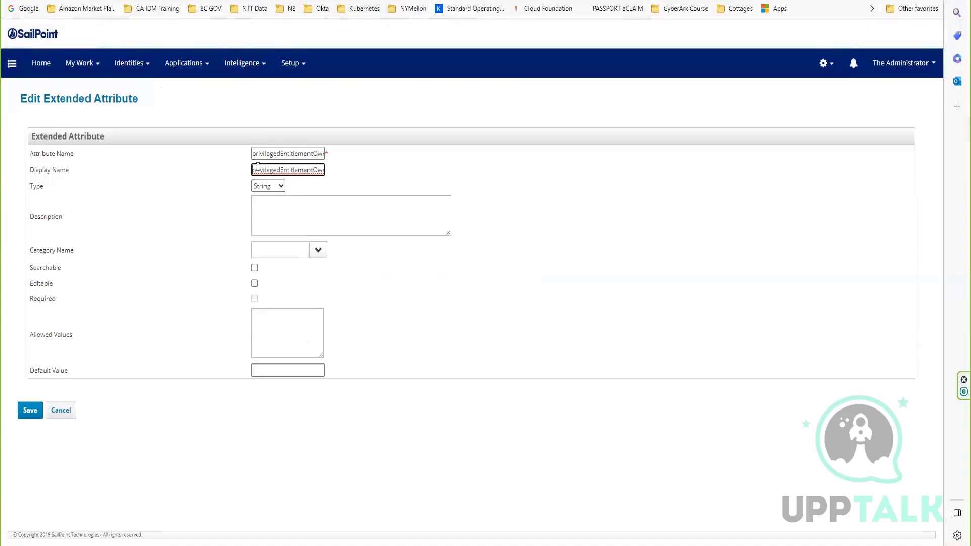
key("Delete")
type("P")
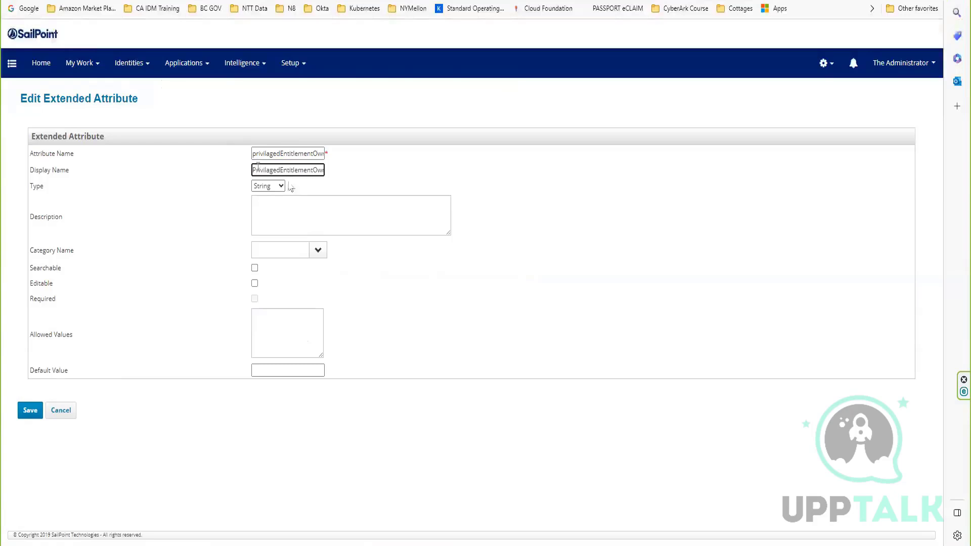
left_click(281, 169)
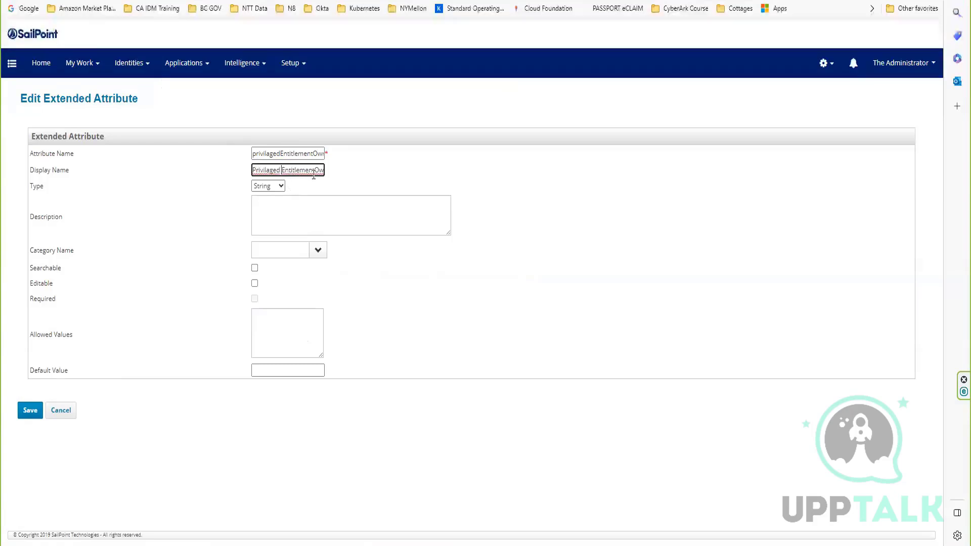
left_click(313, 172)
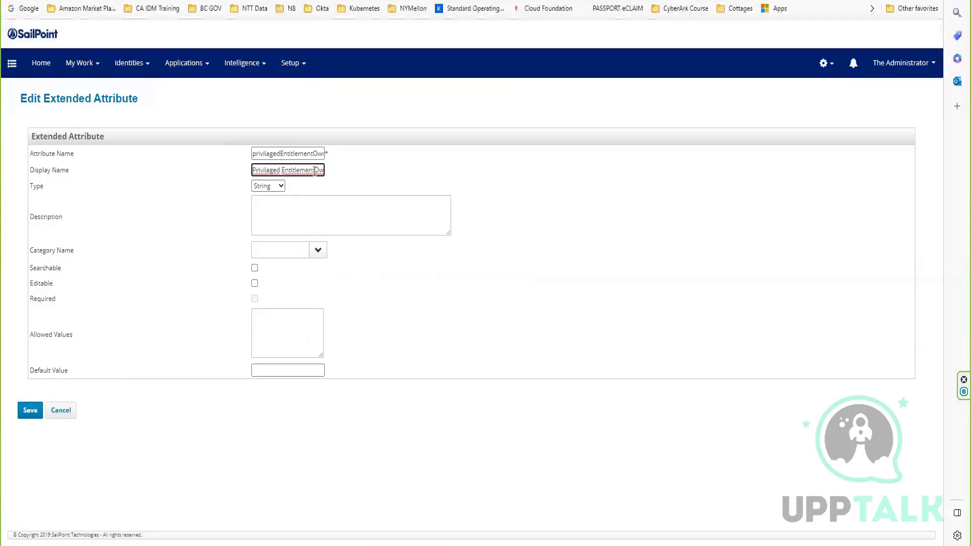
Copy the display name Privilaged Entitlement Owner into the description and save the extended attribute.
left_click(278, 219)
triple_click(265, 172)
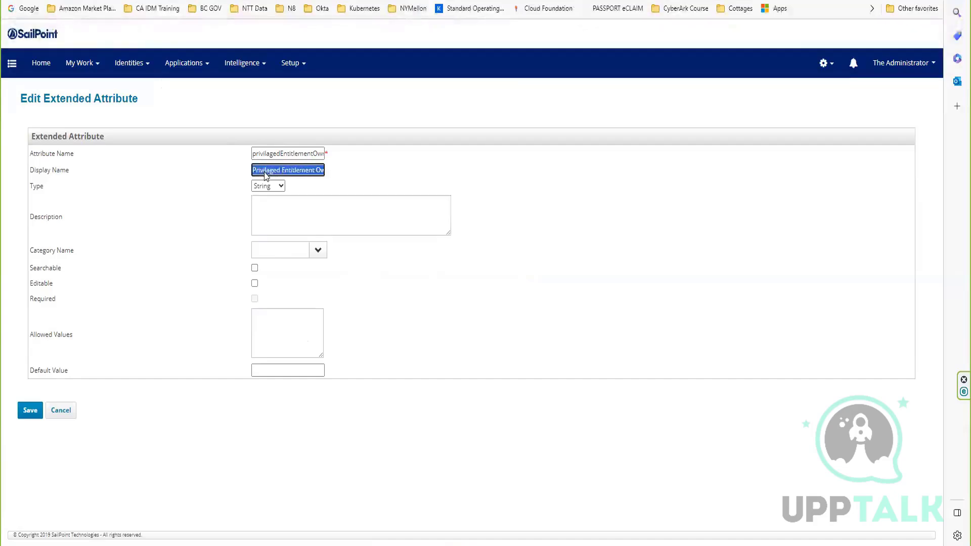
key("ctrl+c")
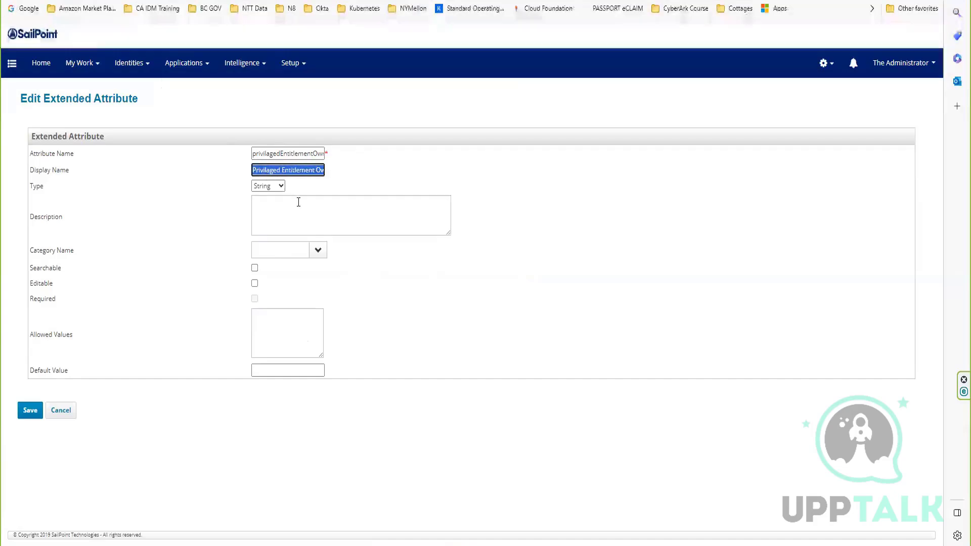
left_click(297, 202)
key("ctrl+v")
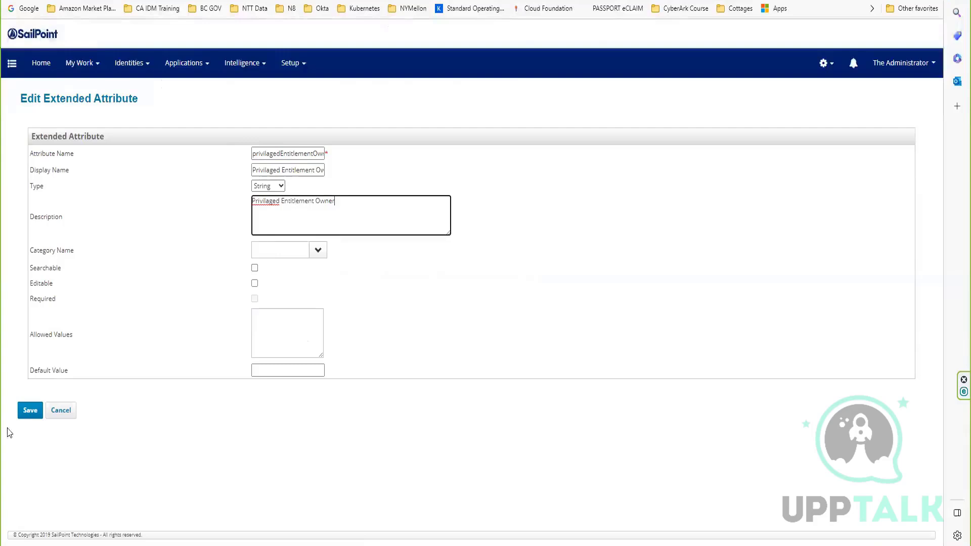
left_click(29, 409)
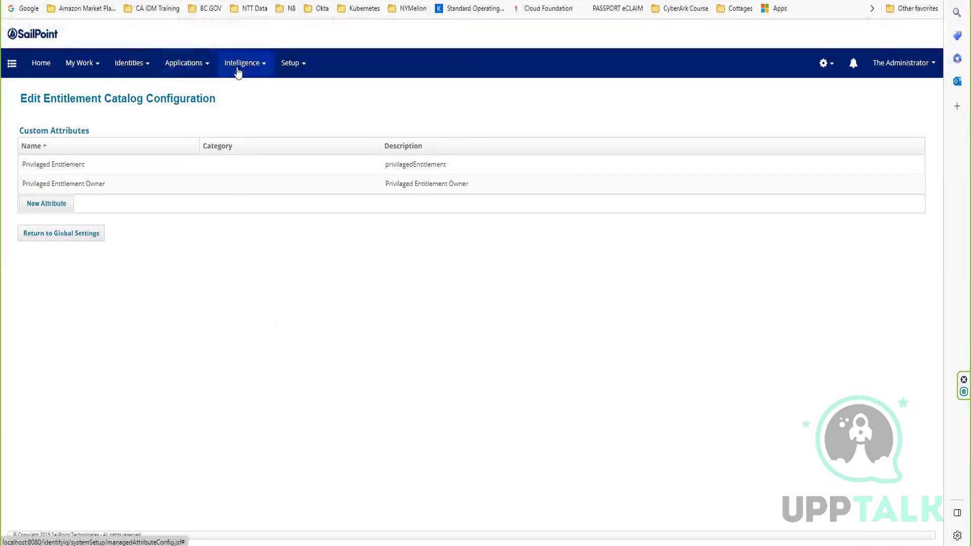
Open the administrator identity from the Identity Warehouse and examine its roles and entitlements.
left_click(190, 65)
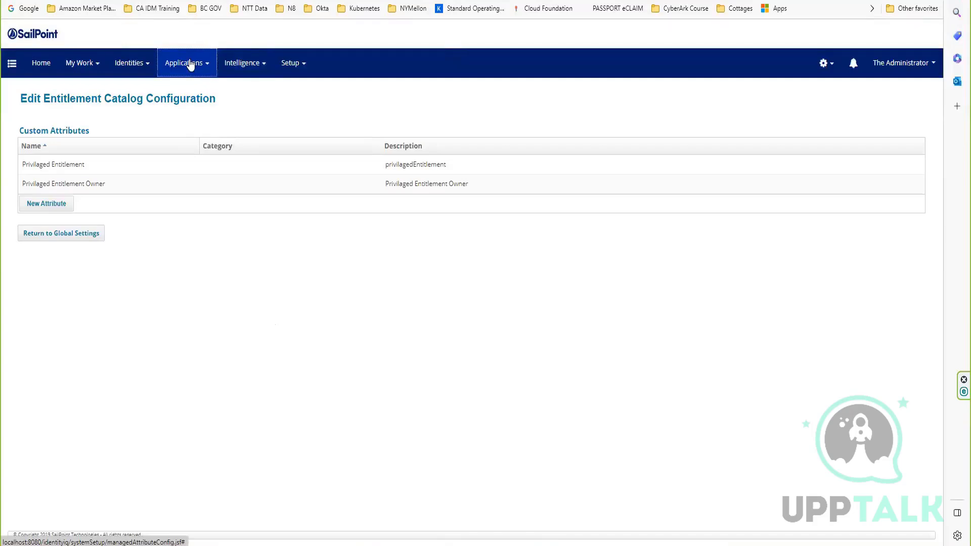
left_click(138, 67)
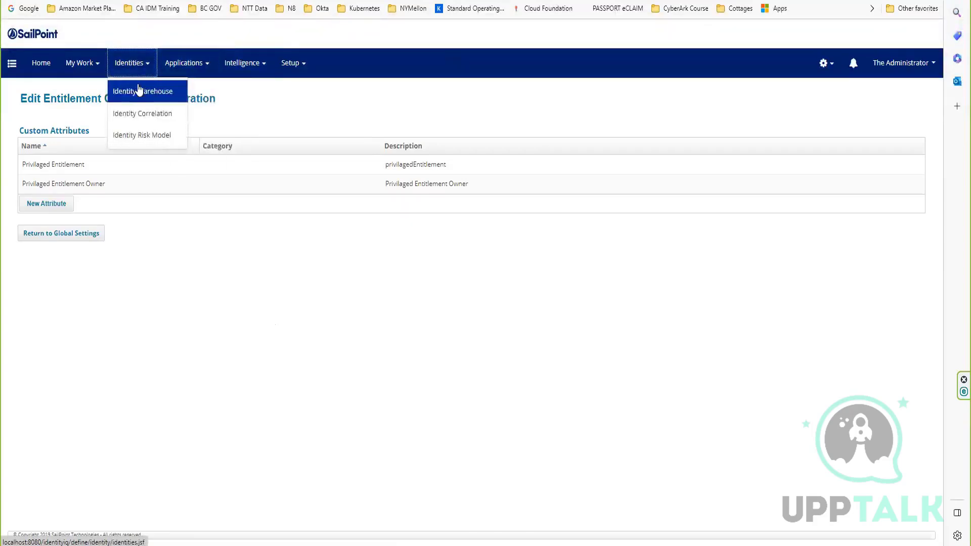
left_click(139, 90)
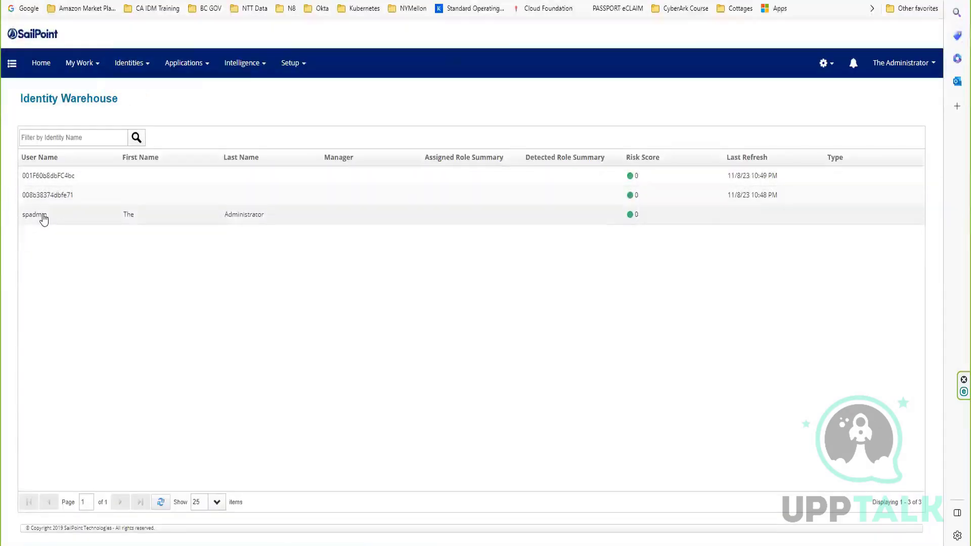
left_click(41, 216)
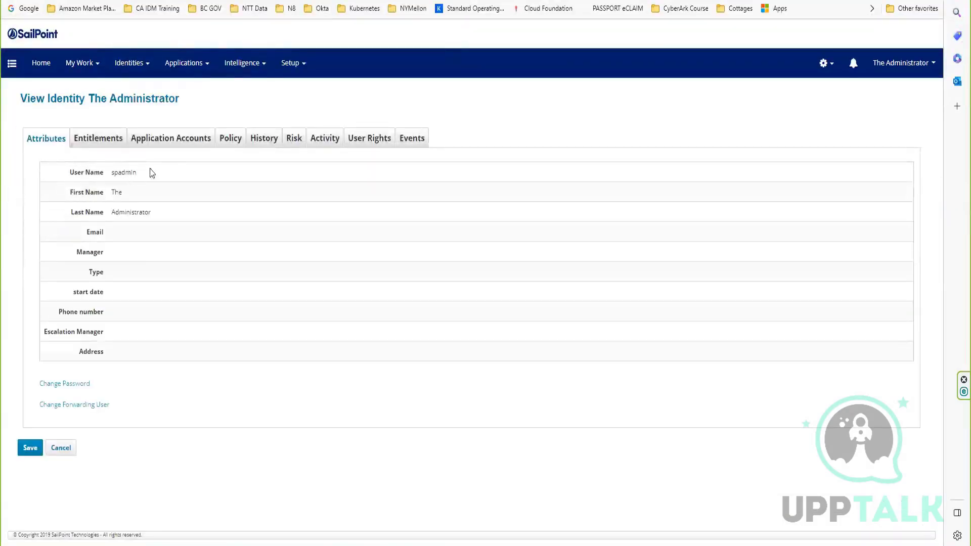
left_click(105, 141)
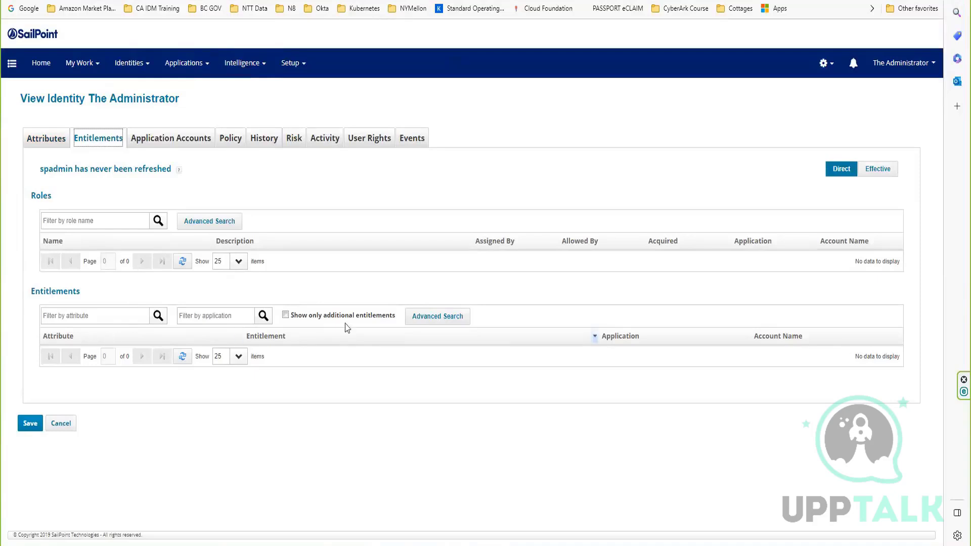
left_click(120, 218)
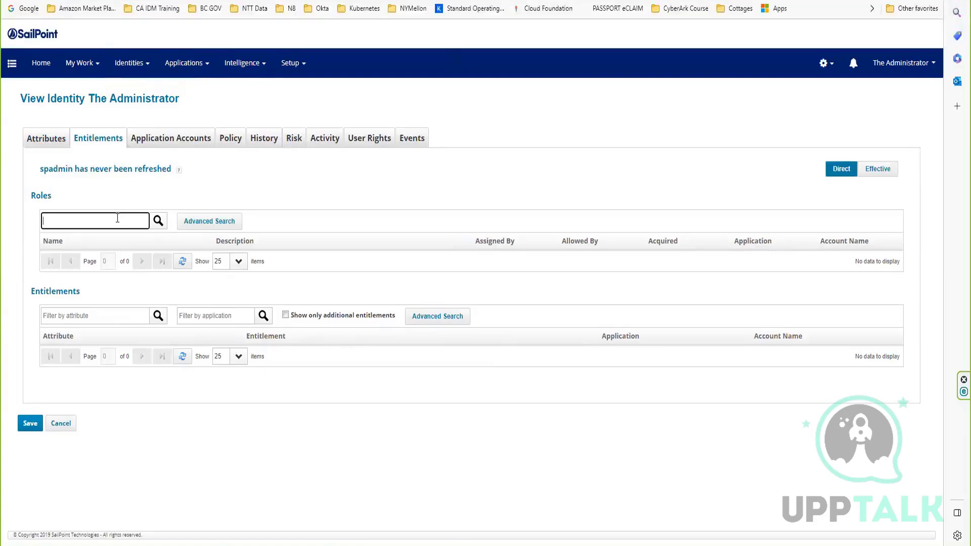
left_click(105, 315)
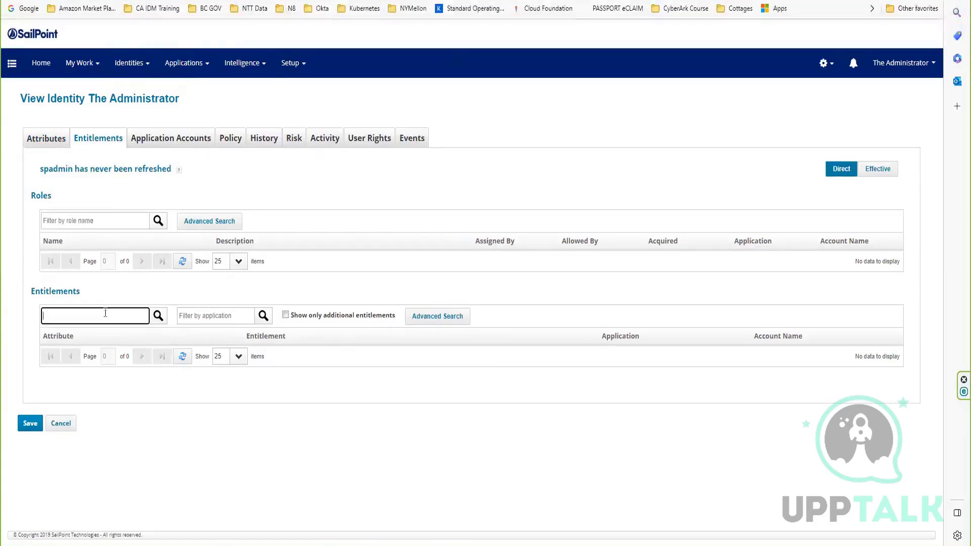
Reopen the administrator identity from the Identity Warehouse to view its attributes.
left_click(127, 63)
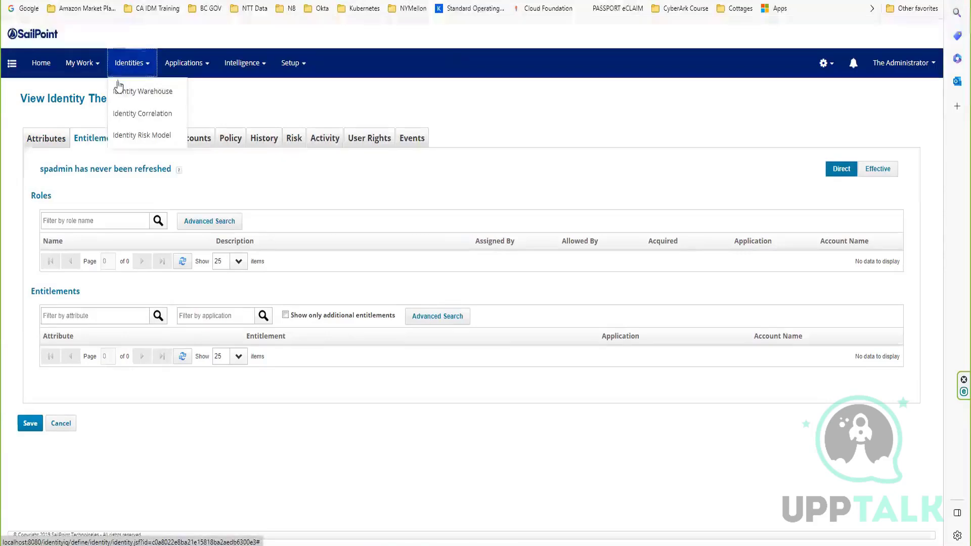
left_click(150, 96)
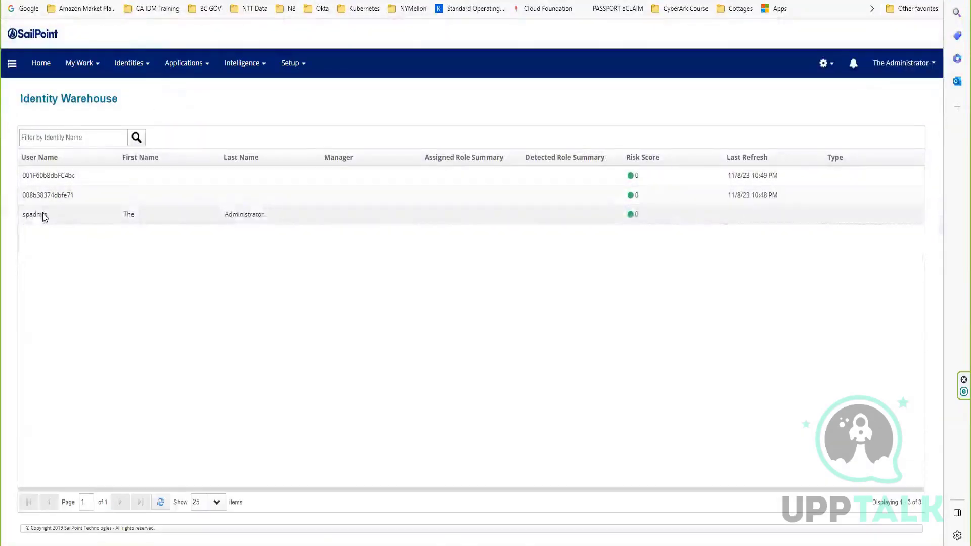
left_click(43, 215)
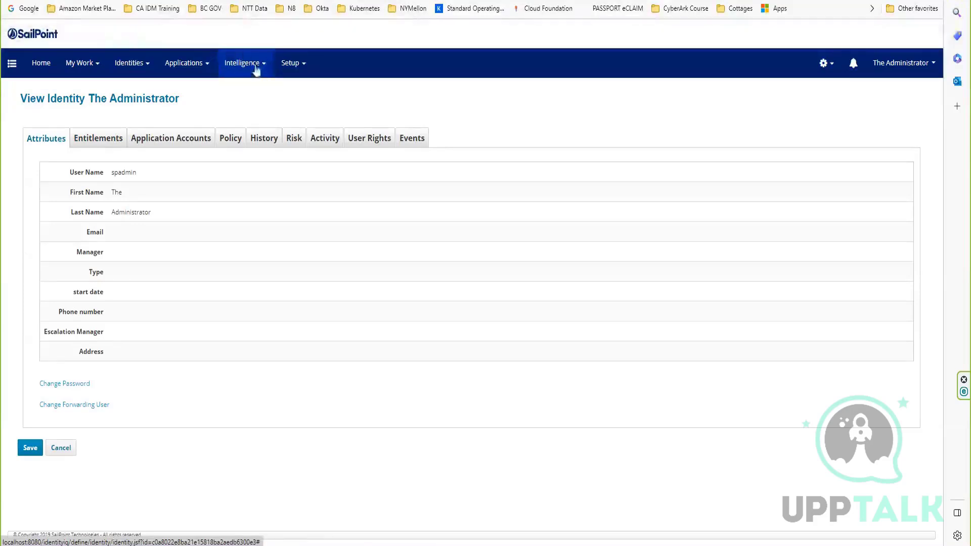
Start a new entitlement in the Entitlement Catalog for the Trakk123 application and check its Privilaged Entitlement and Privilaged Entitlement Owner fields.
left_click(191, 65)
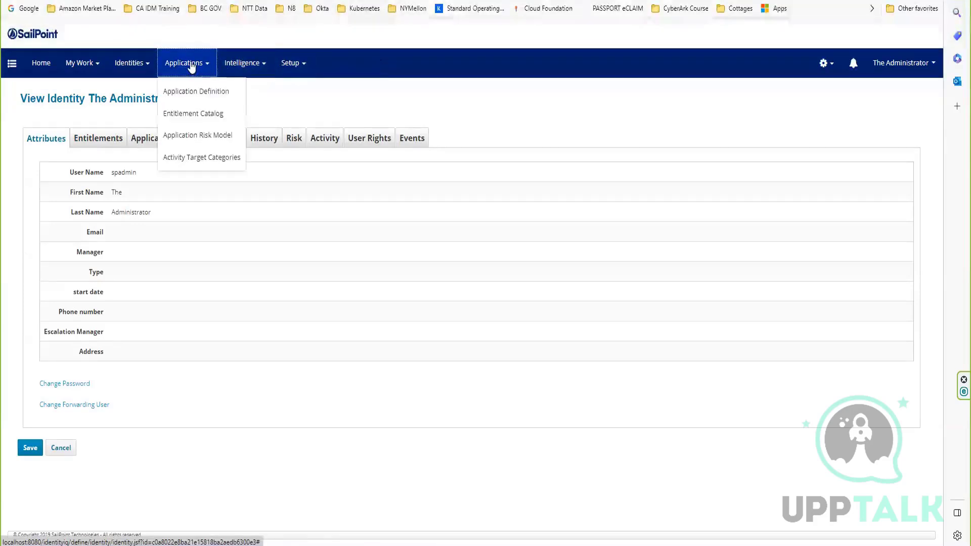
left_click(192, 114)
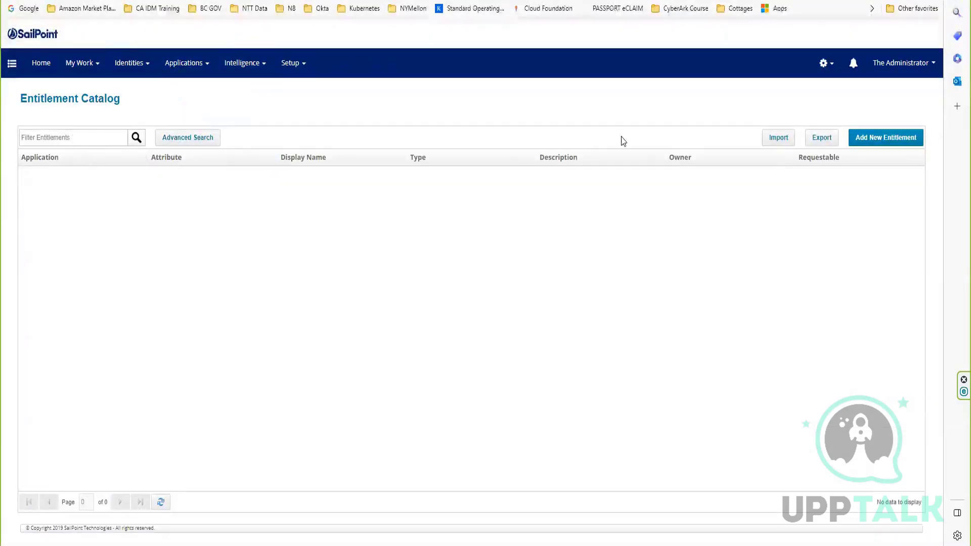
left_click(892, 139)
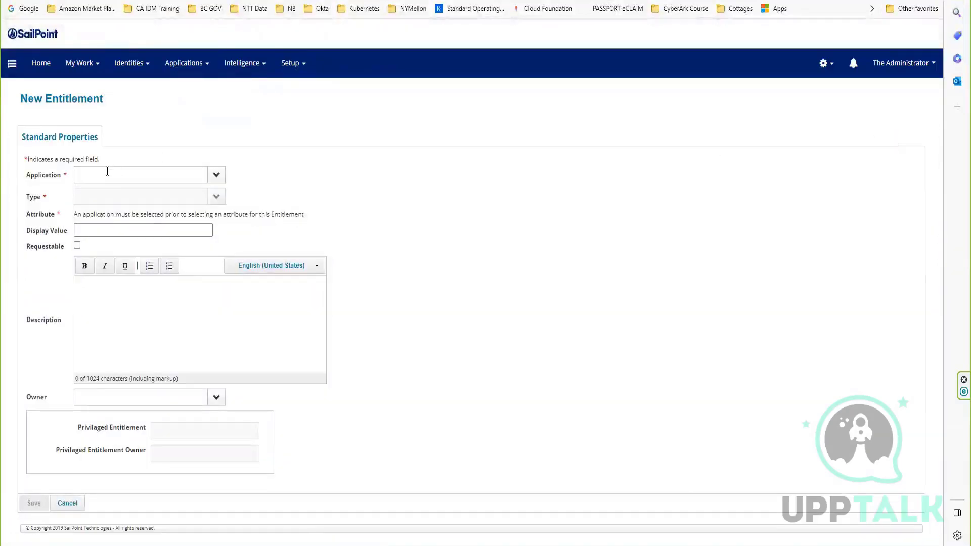
left_click(107, 173)
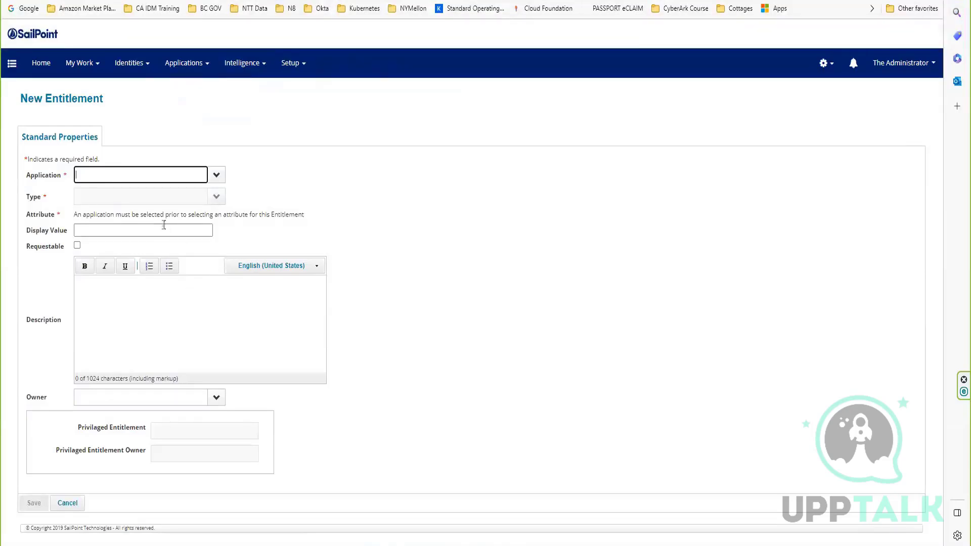
left_click(215, 178)
left_click(214, 182)
left_click(214, 180)
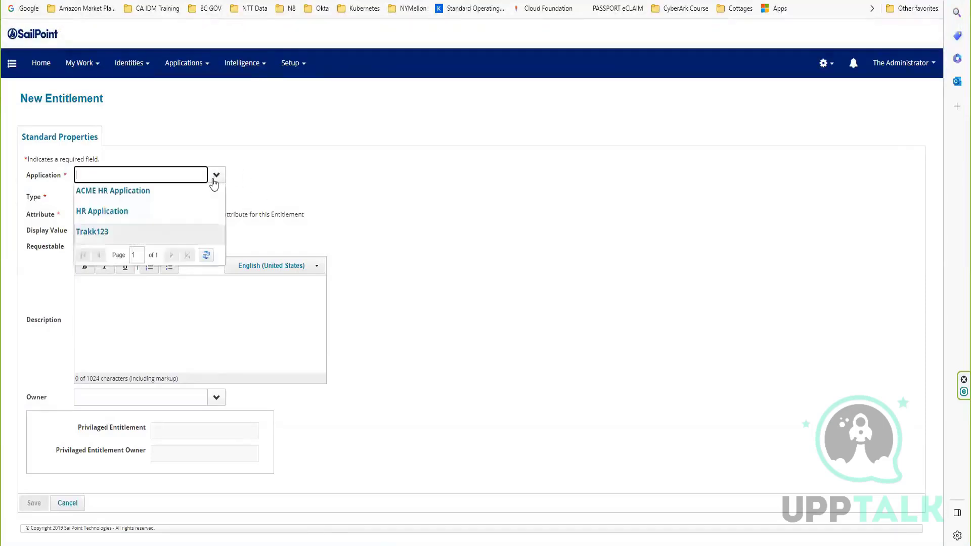
left_click(96, 232)
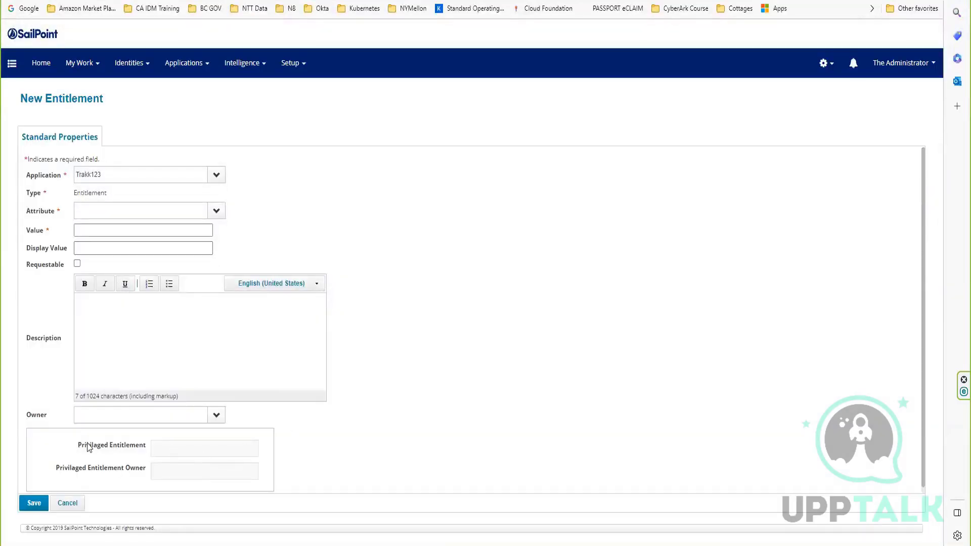
left_click_drag(74, 444, 192, 457)
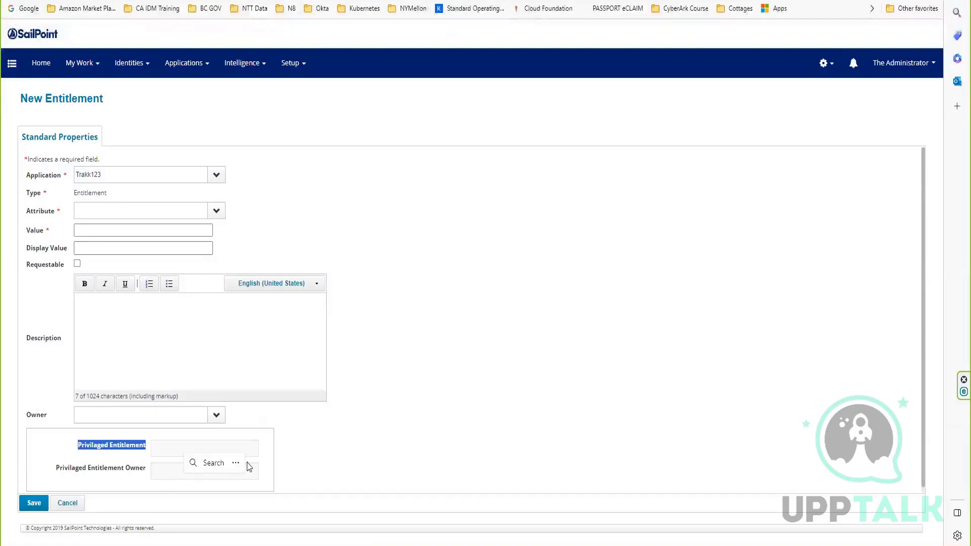
left_click(320, 451)
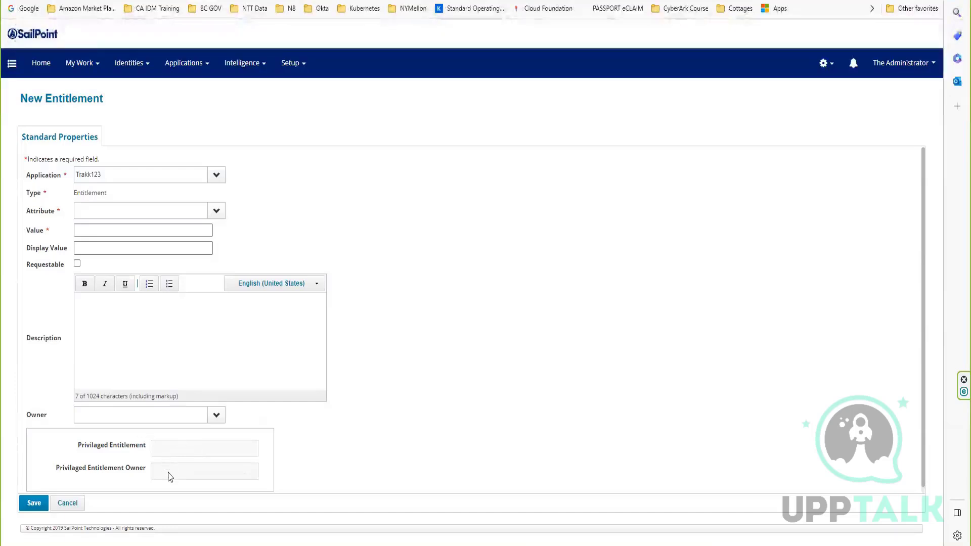
left_click_drag(181, 462, 160, 444)
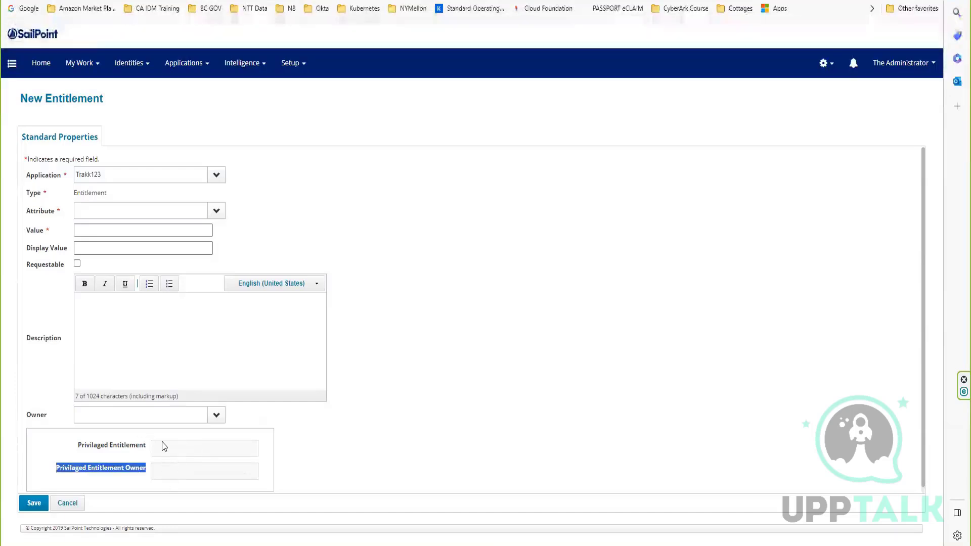
Set the new entitlement's attribute to email and its value to Test123.
left_click(216, 210)
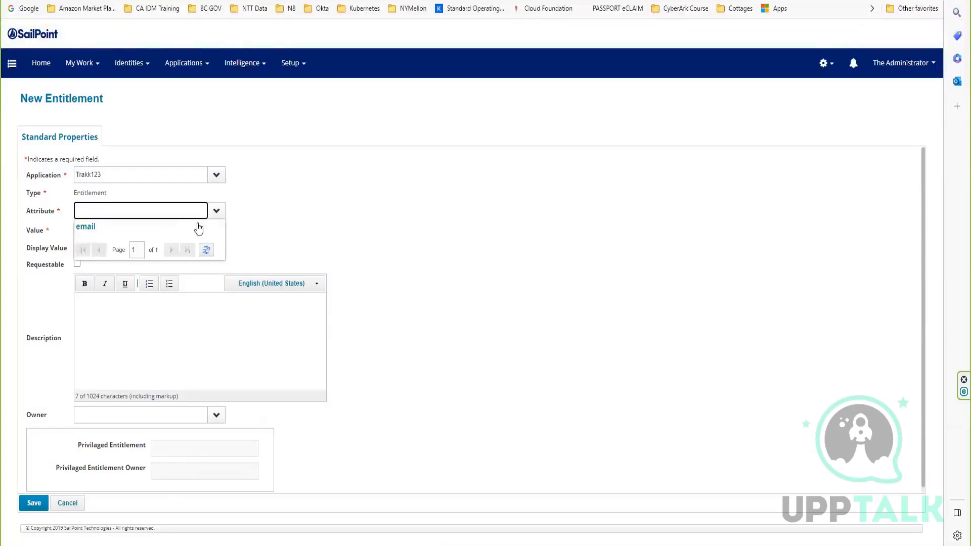
left_click(152, 227)
left_click(119, 231)
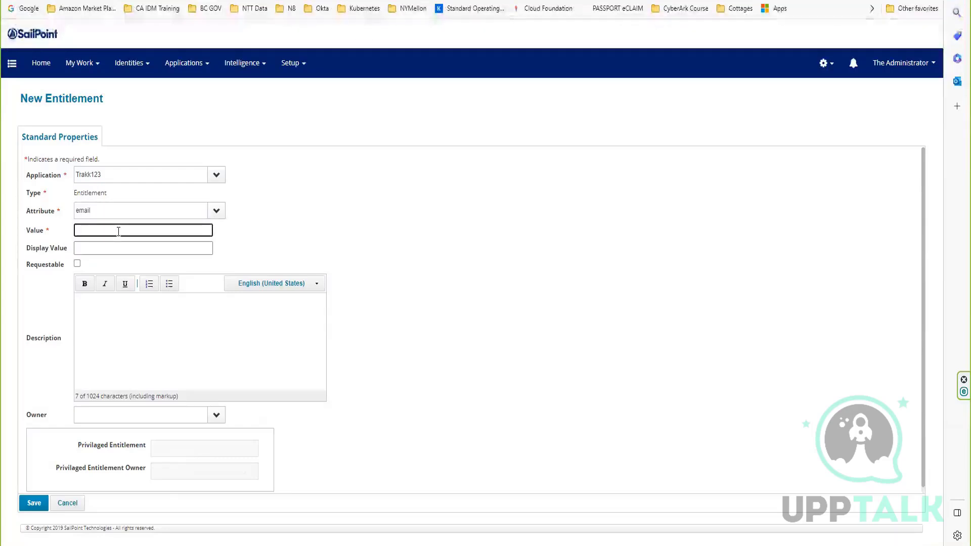
type("Test123")
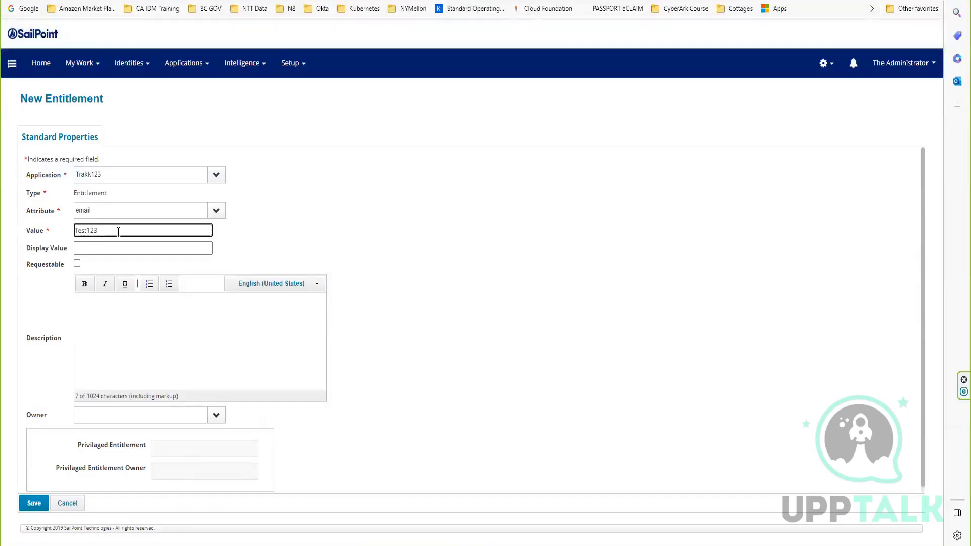
Copy the value Test123 into the display value and make the entitlement requestable.
left_click_drag(118, 231, 23, 218)
right_click(95, 231)
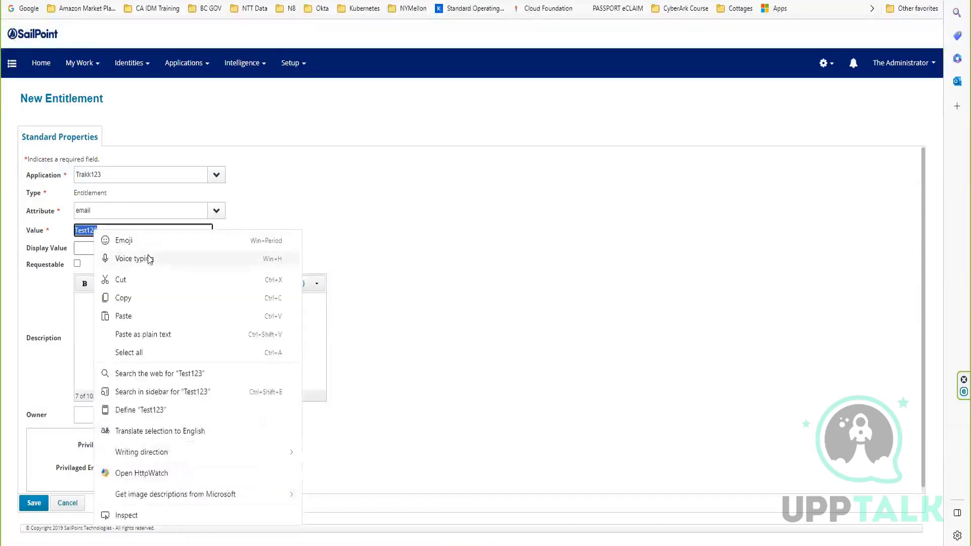
left_click(148, 298)
left_click(99, 248)
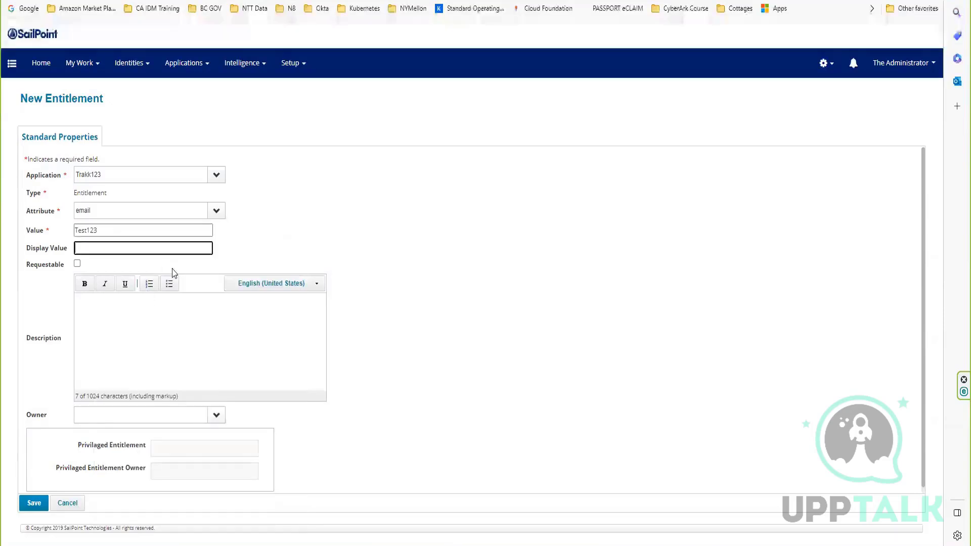
key("ctrl+v")
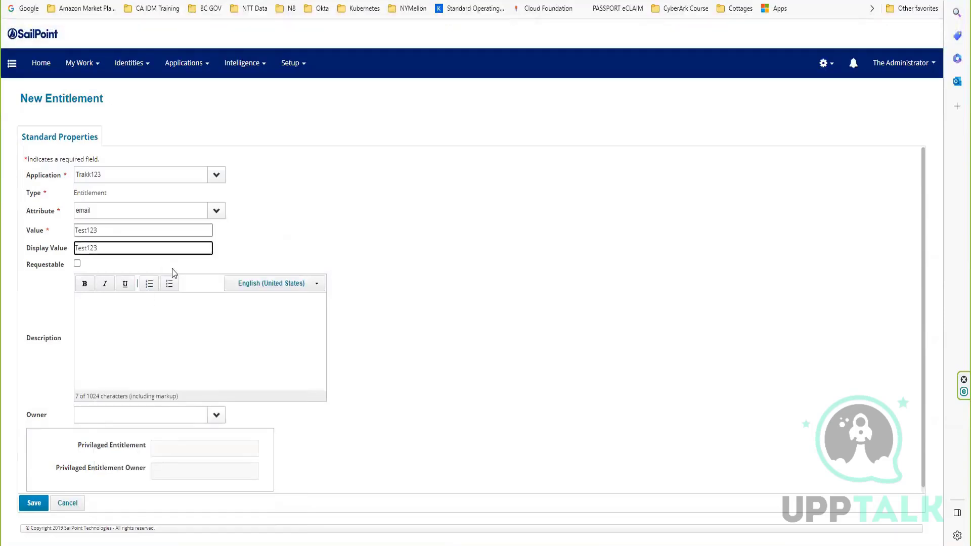
left_click(77, 263)
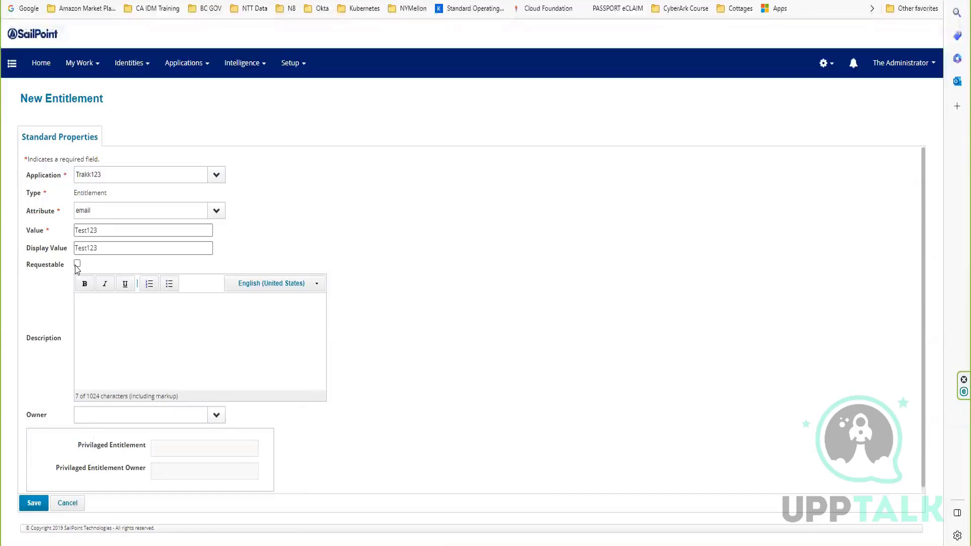
double_click(126, 446)
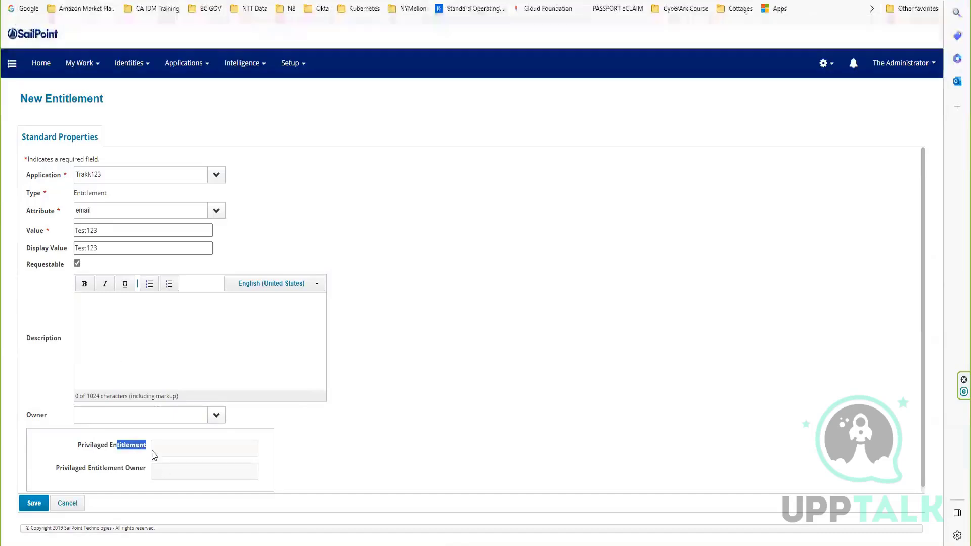
left_click(147, 468)
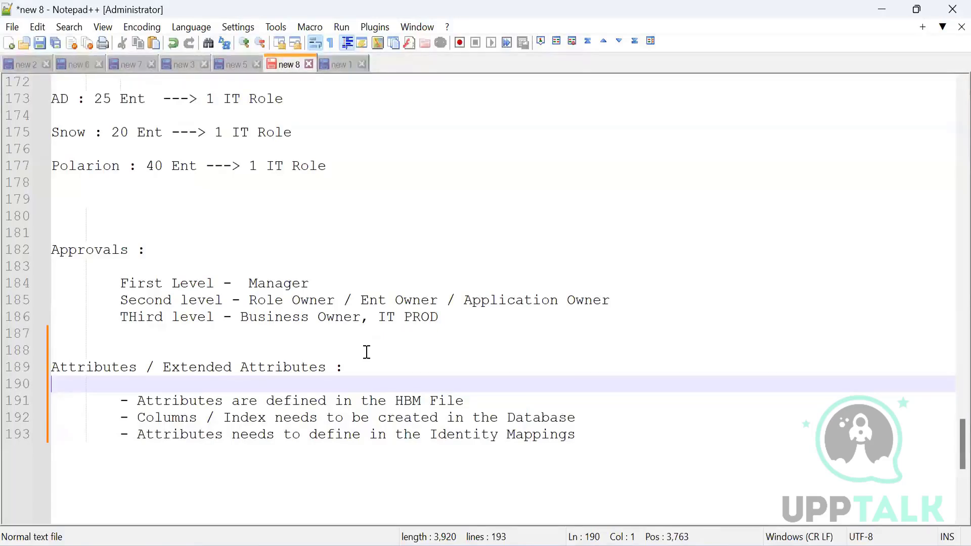
Switch to Notepad++ and review the extended attribute notes on the HBM file, database columns and Identity Mappings.
left_click_drag(119, 399, 590, 434)
left_click(589, 434)
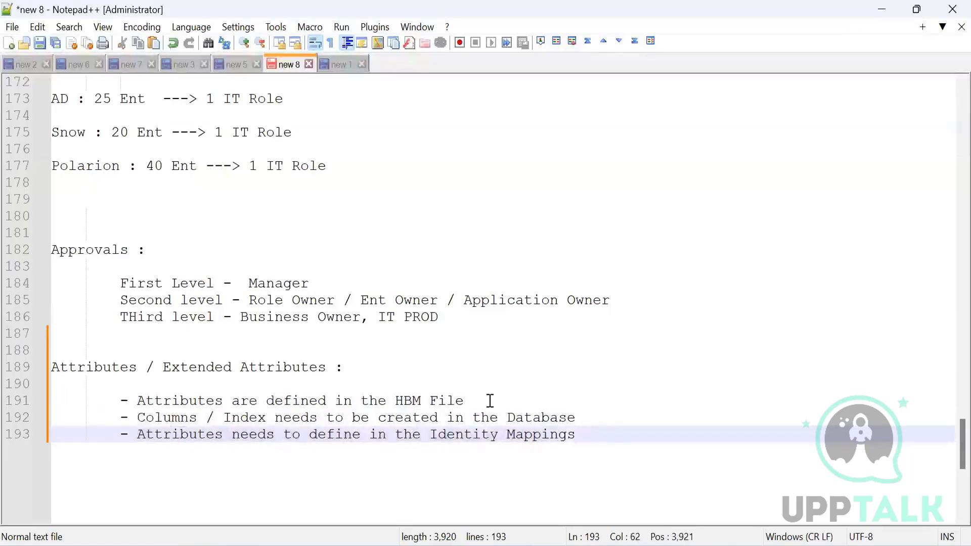
left_click(460, 400)
left_click_drag(460, 401, 355, 401)
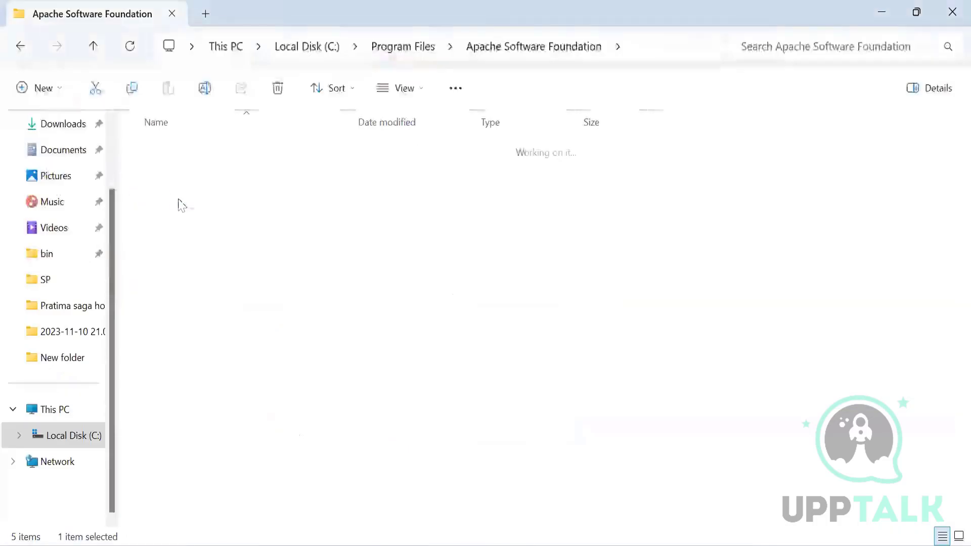
Browse to the classes folder inside WEB-INF of the identityiq web application under Tomcat 8.5.
key("Return")
double_click(167, 278)
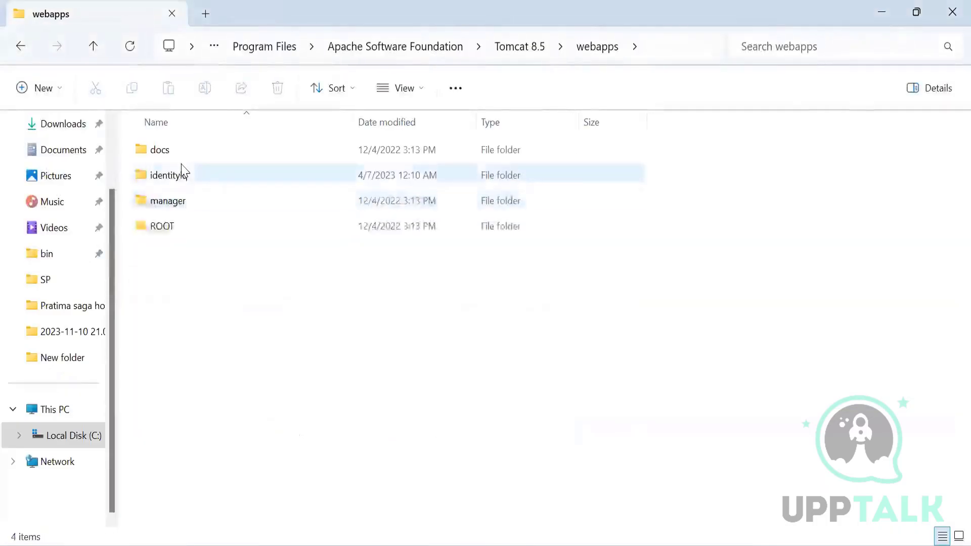
double_click(173, 176)
scroll(212, 393, "down", 8)
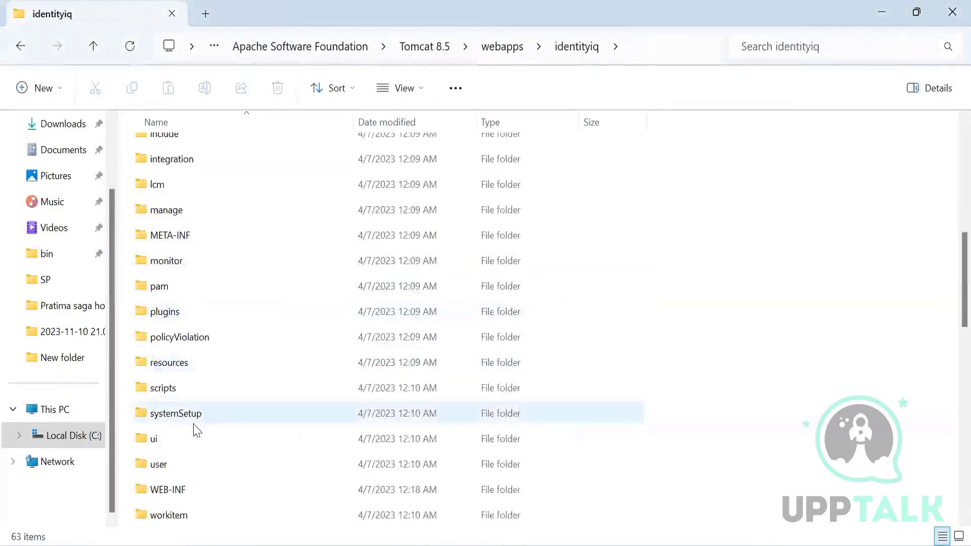
double_click(177, 260)
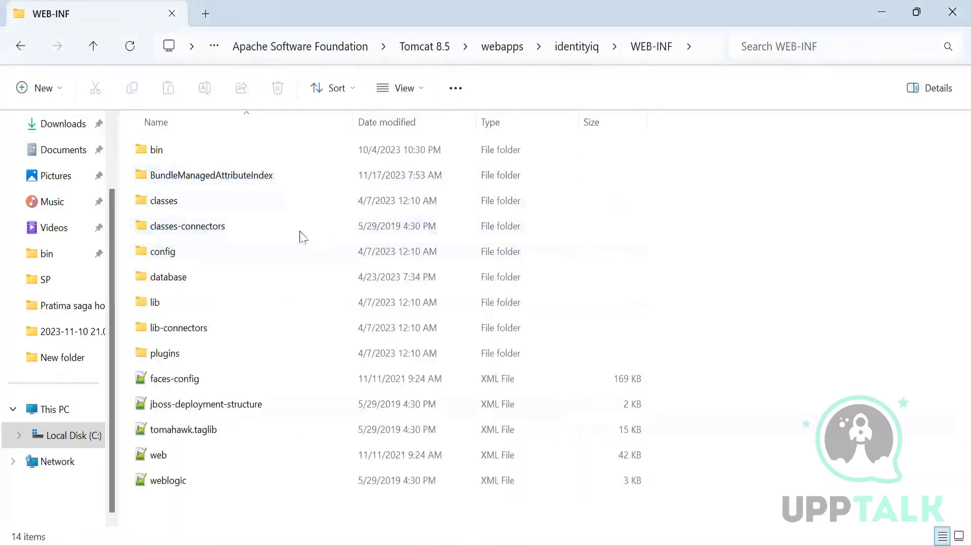
double_click(192, 199)
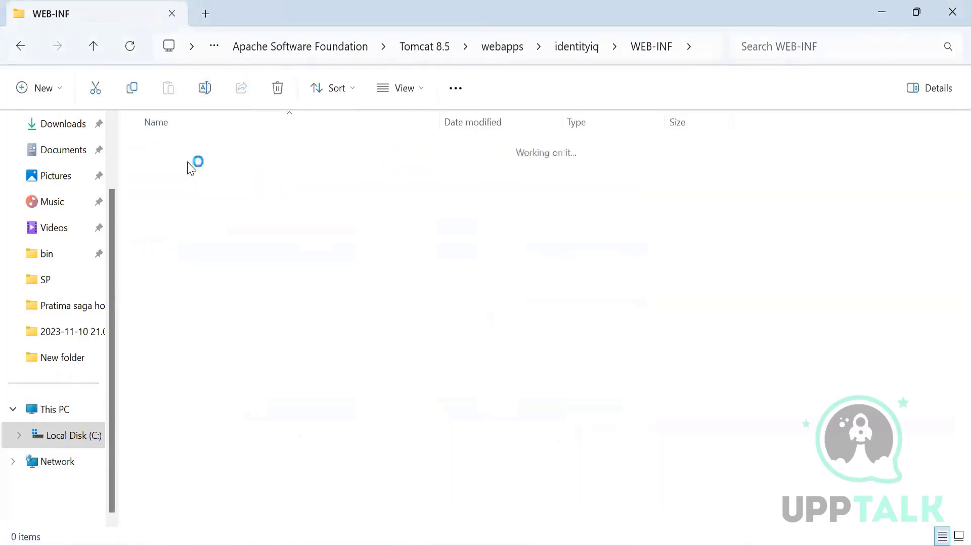
left_click(197, 154)
double_click(197, 155)
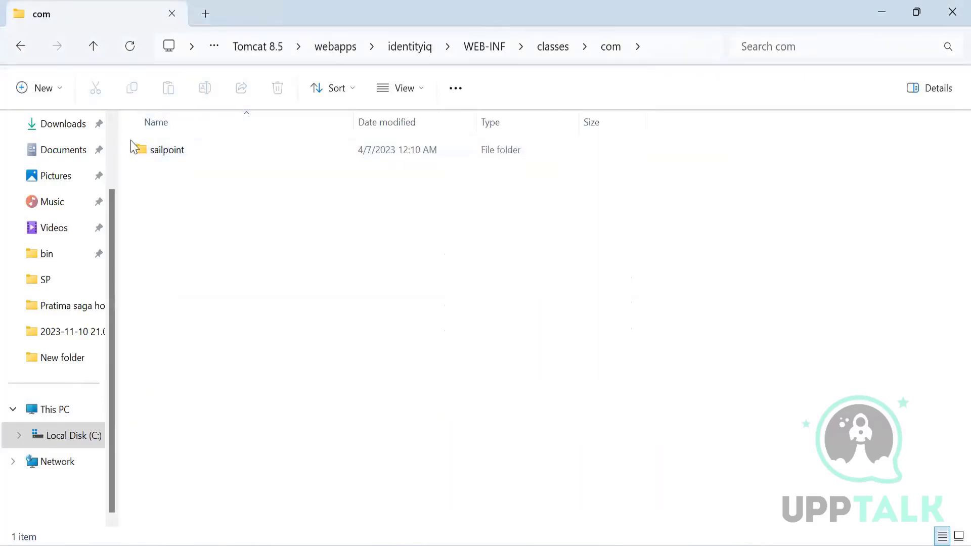
double_click(169, 154)
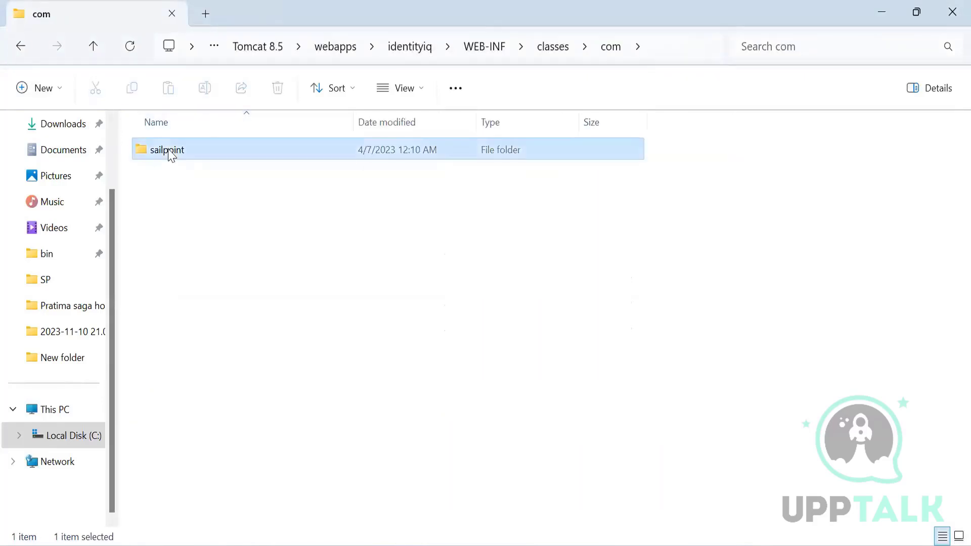
left_click(19, 47)
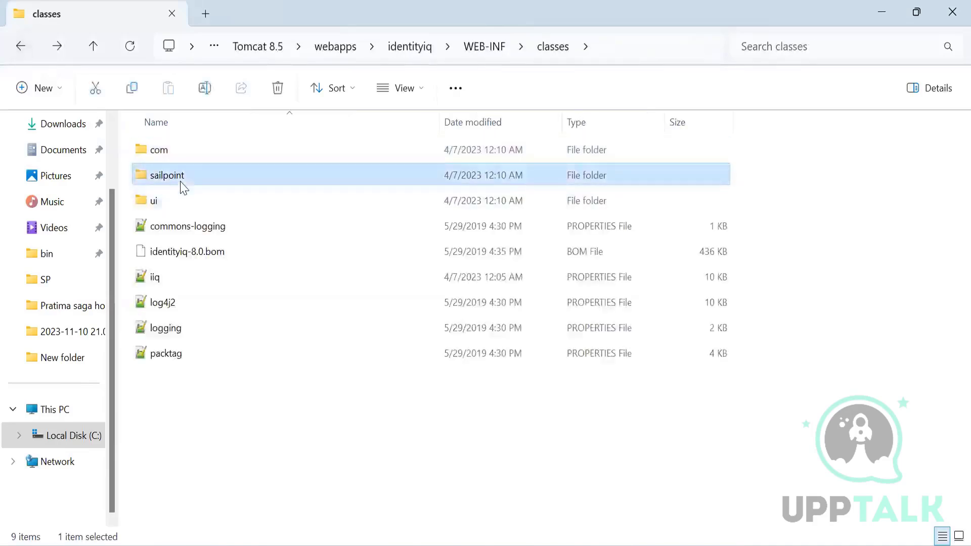
Open the ManagedAttributeExtended.hbm file from the sailpoint\object folder in Notepad++.
double_click(182, 175)
left_click(189, 160)
double_click(186, 155)
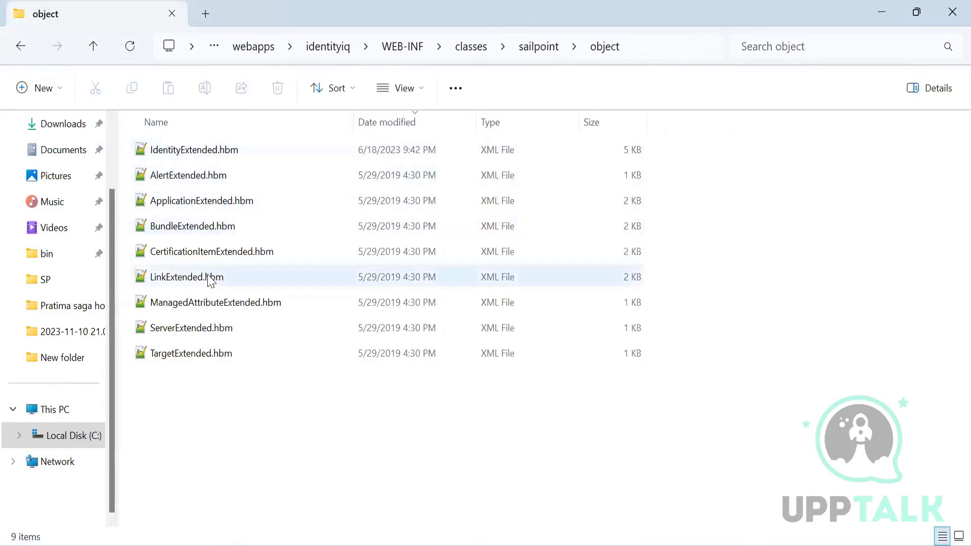
left_click(206, 302)
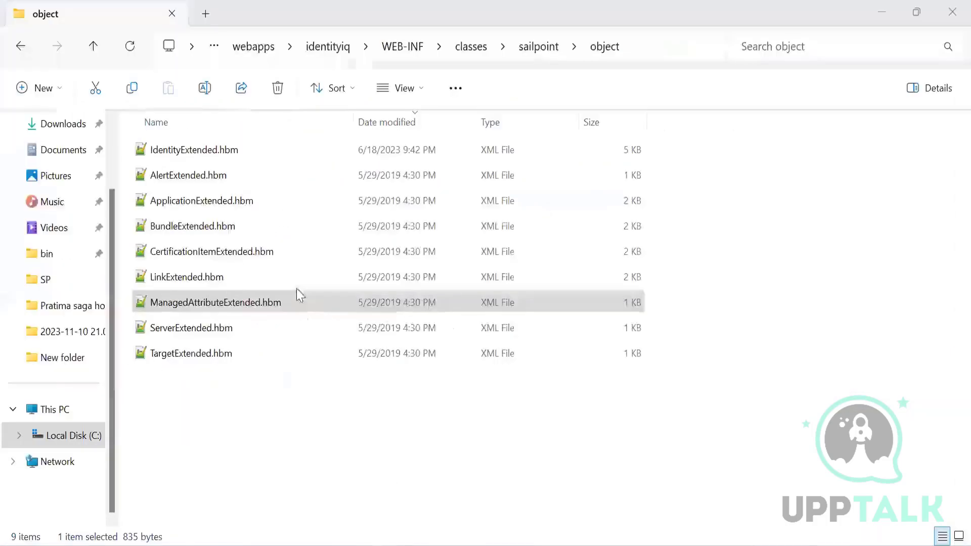
left_click(237, 154)
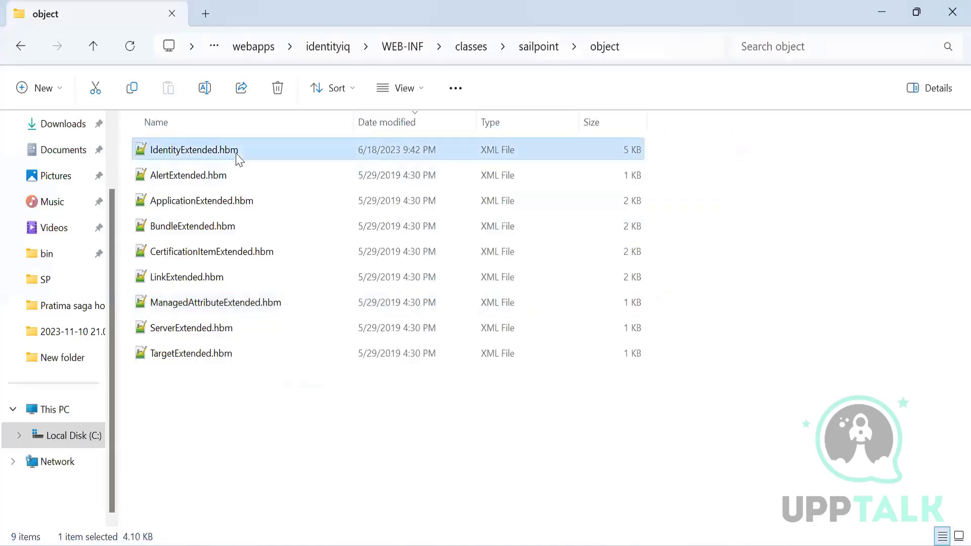
left_click(222, 304)
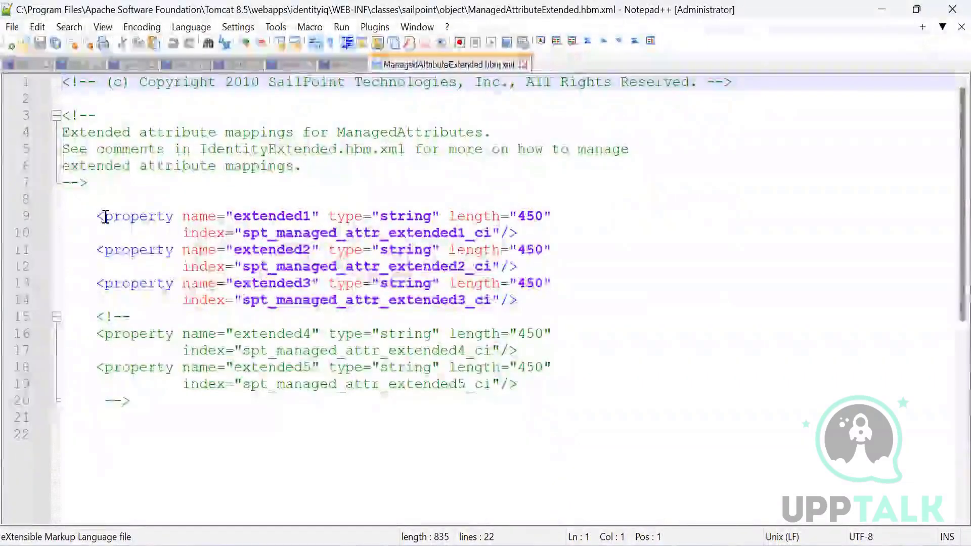
Examine the extended1 property's name, type, length and index definitions and the commented-out properties in the mapping file.
left_click(111, 217)
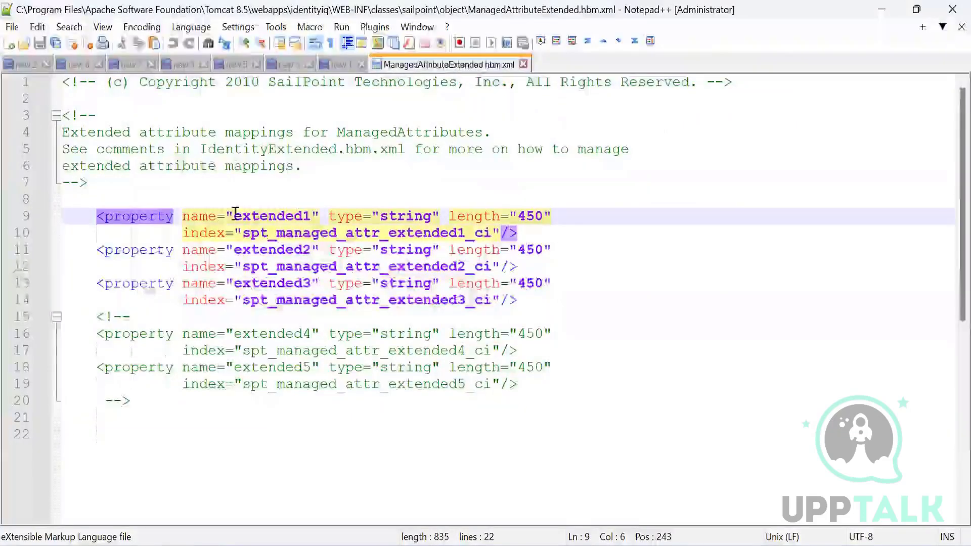
left_click_drag(235, 212, 319, 215)
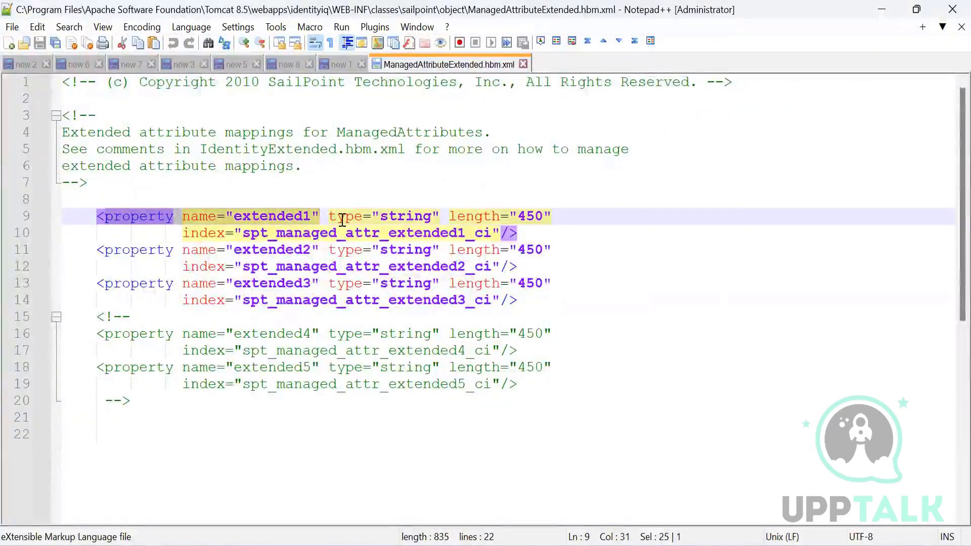
left_click(291, 216)
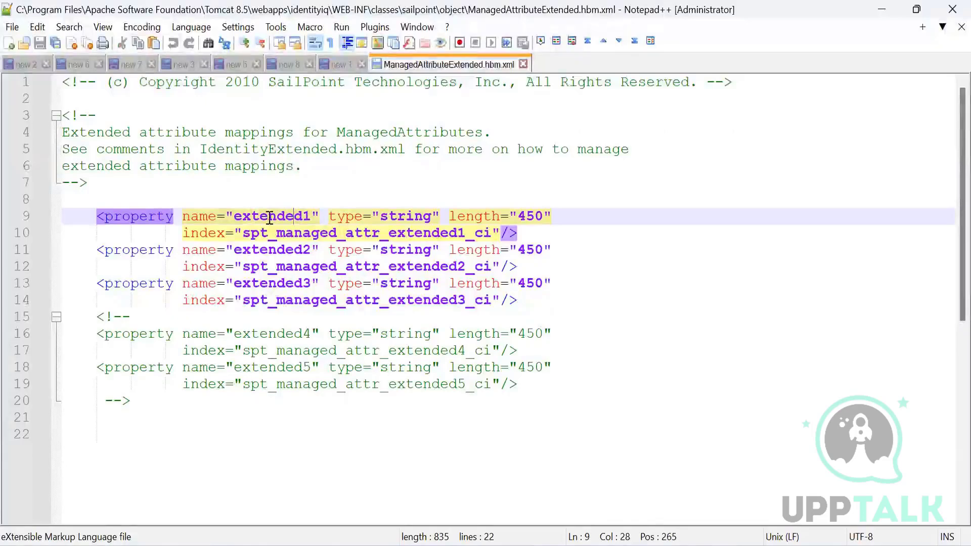
double_click(269, 216)
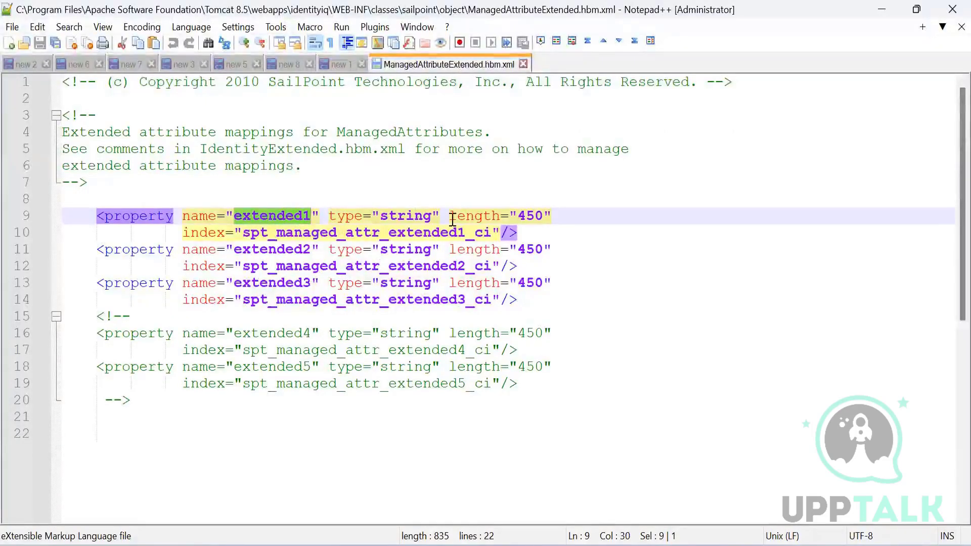
left_click(202, 236)
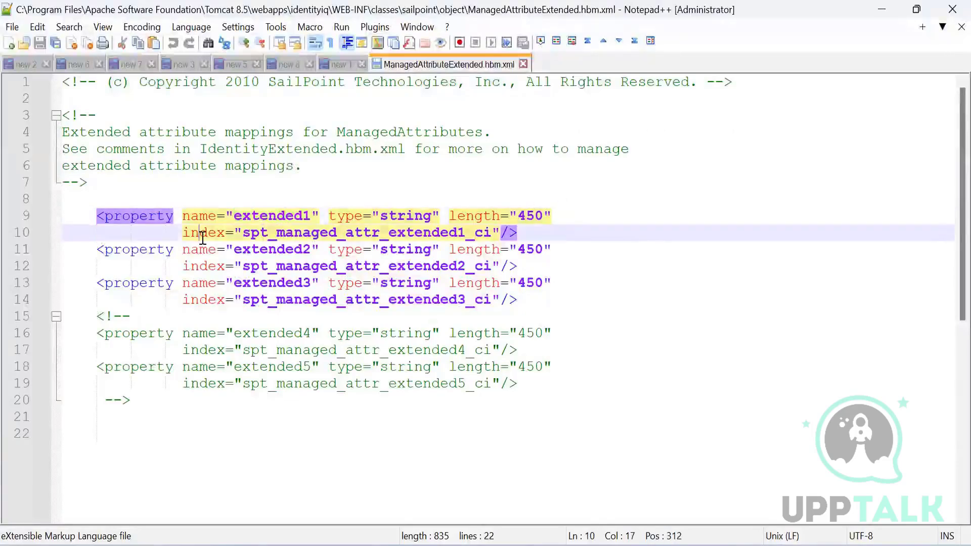
double_click(286, 217)
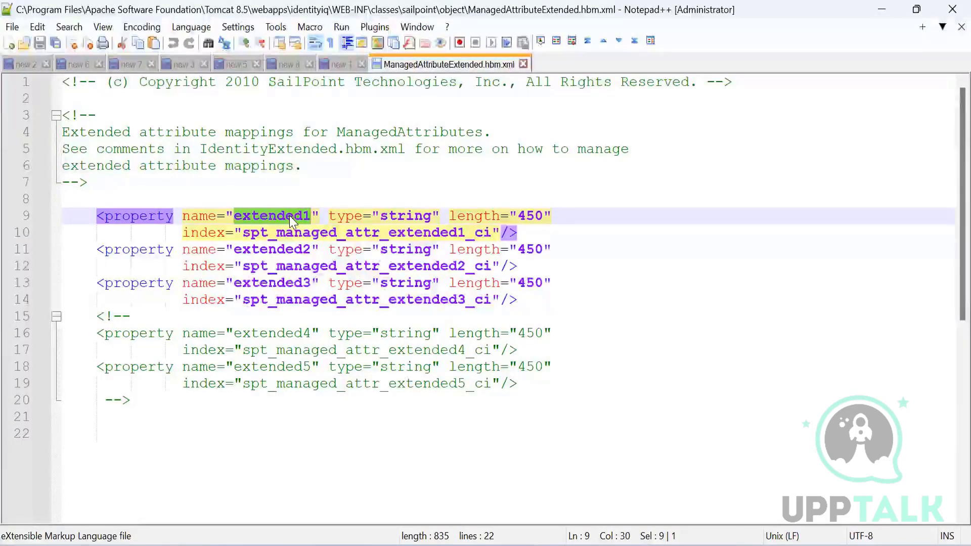
left_click_drag(183, 232, 408, 229)
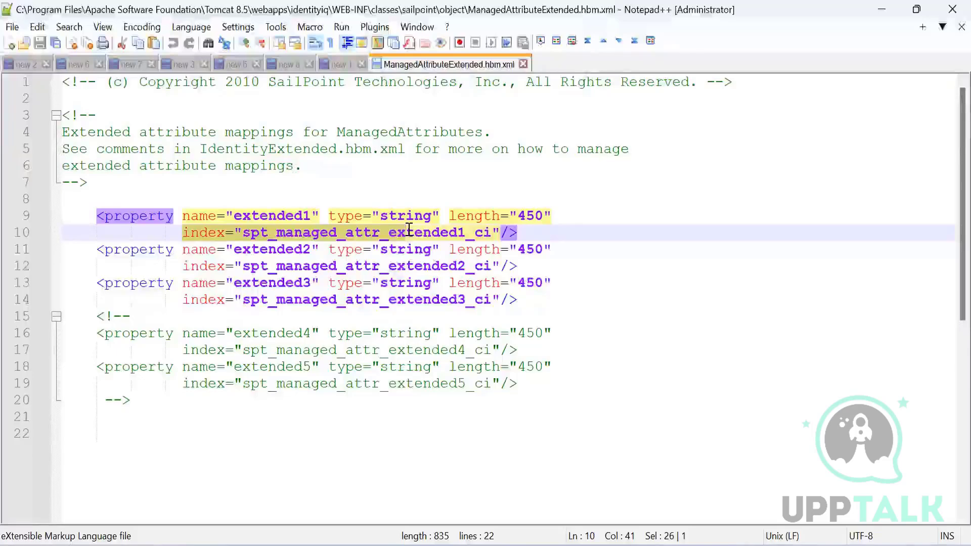
left_click(366, 316)
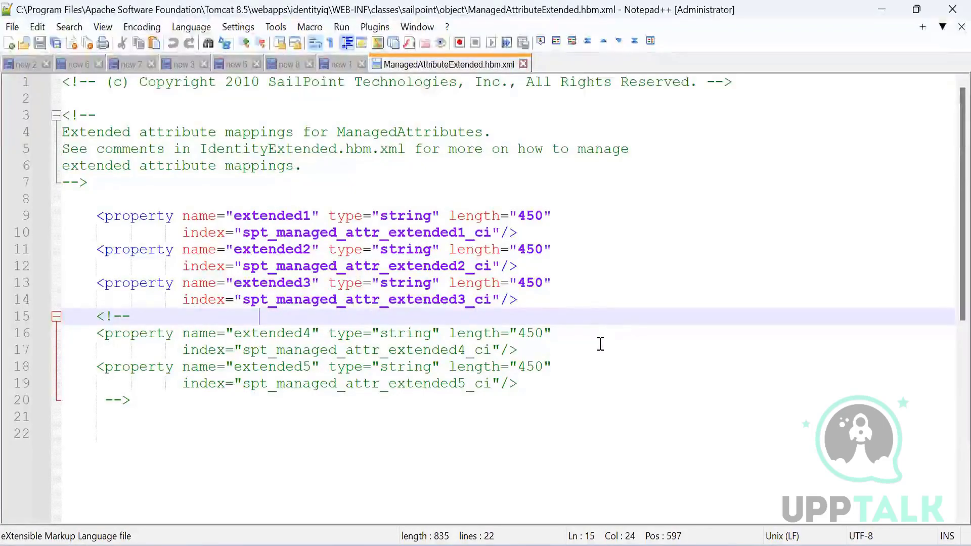
Switch to the browser and sign in to IdentityIQ with the administrator's user name and password.
left_click(450, 544)
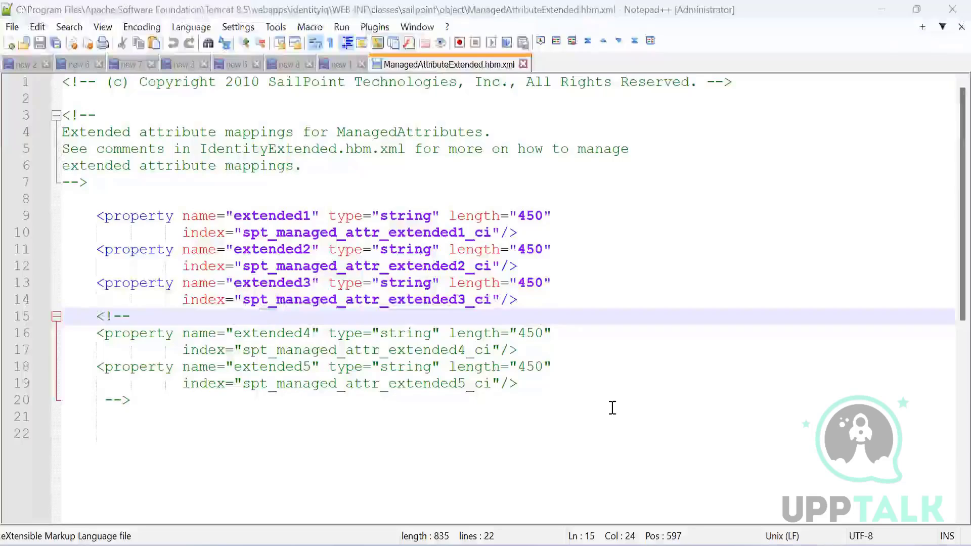
left_click(611, 407)
left_click(388, 288)
type("spadmin")
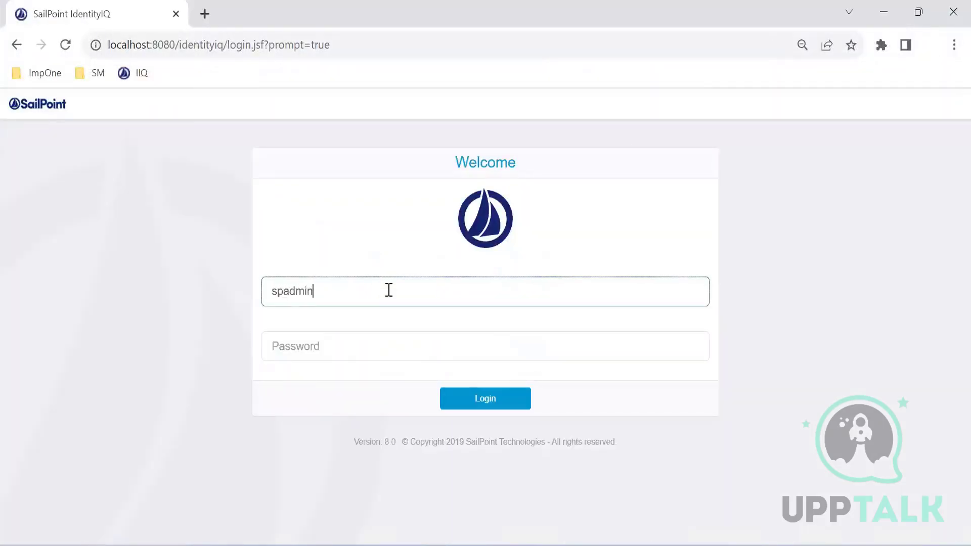
key("Tab")
type("admin")
key("Return")
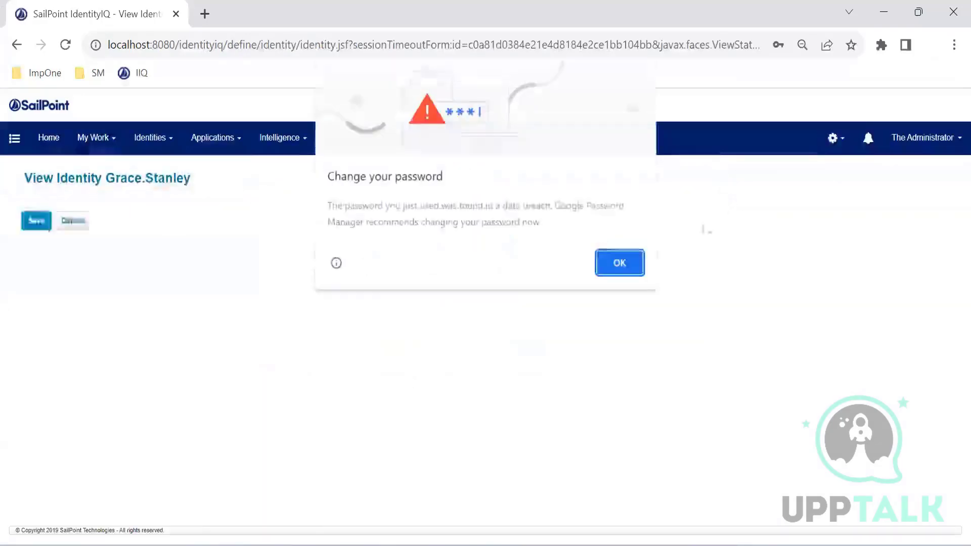
Open the Entitlement Catalog Attributes configuration in Global Settings.
left_click(632, 268)
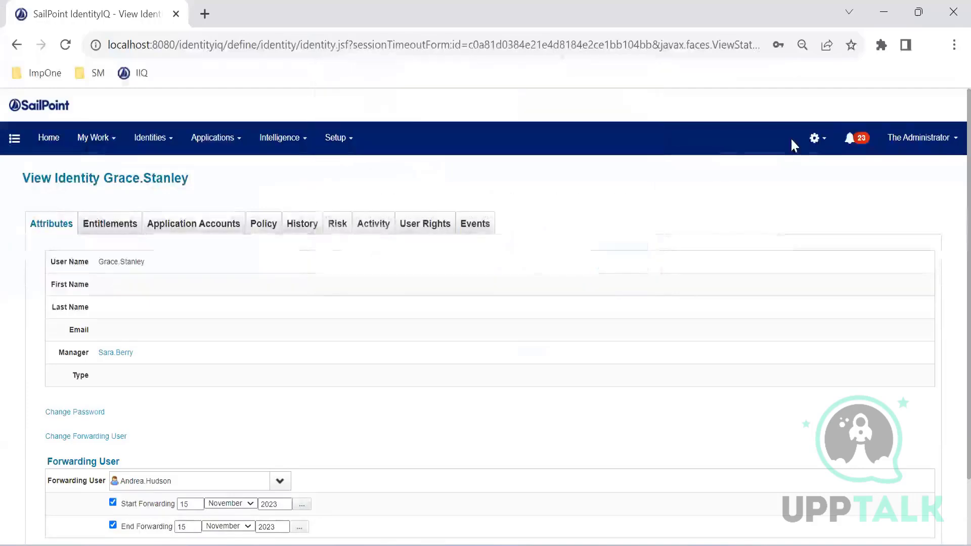
left_click(814, 139)
left_click(797, 172)
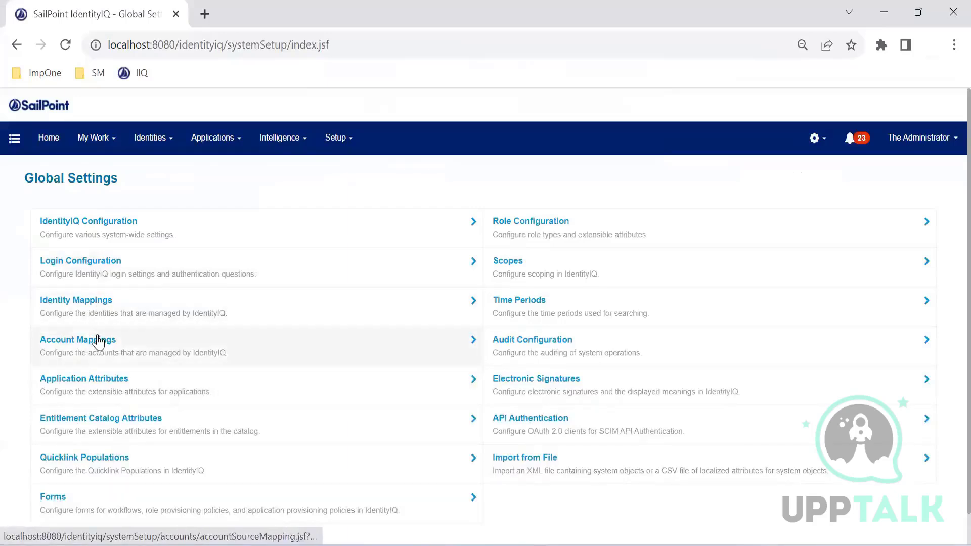
left_click(110, 433)
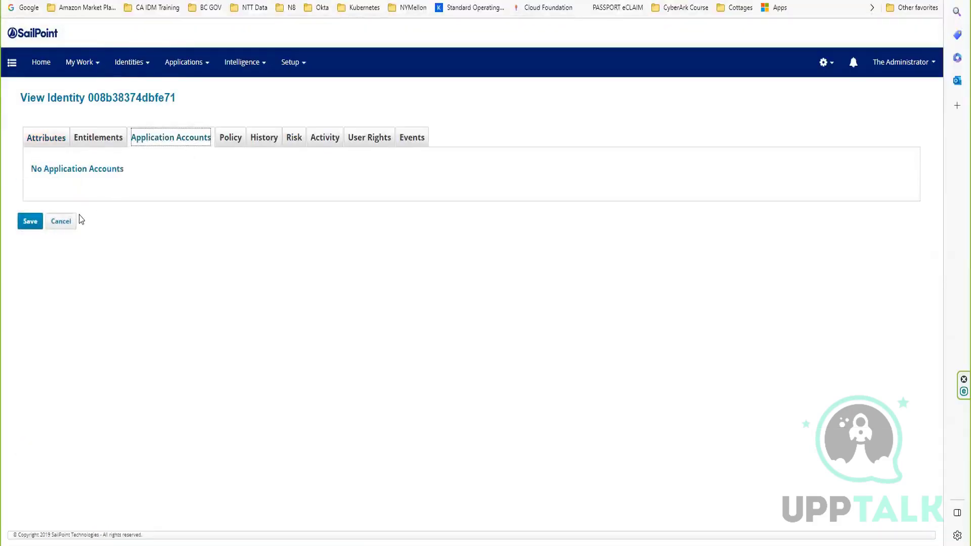
Leave the identity view without saving and open the list of tasks.
left_click(61, 221)
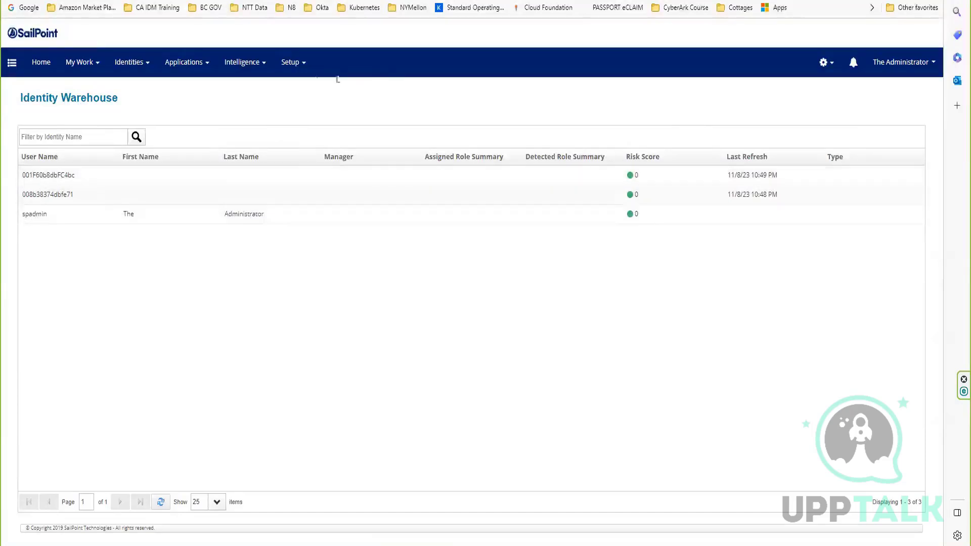
left_click(263, 62)
left_click(289, 62)
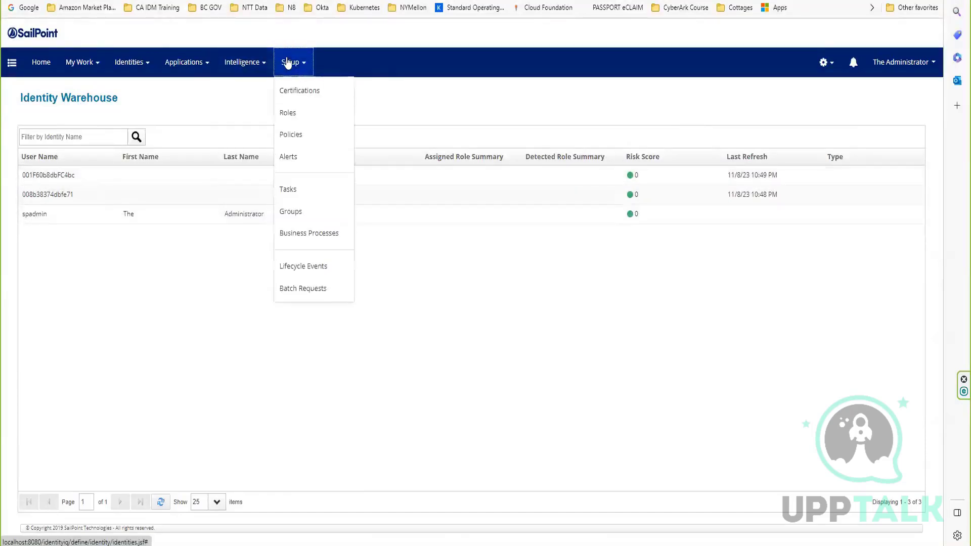
left_click(323, 190)
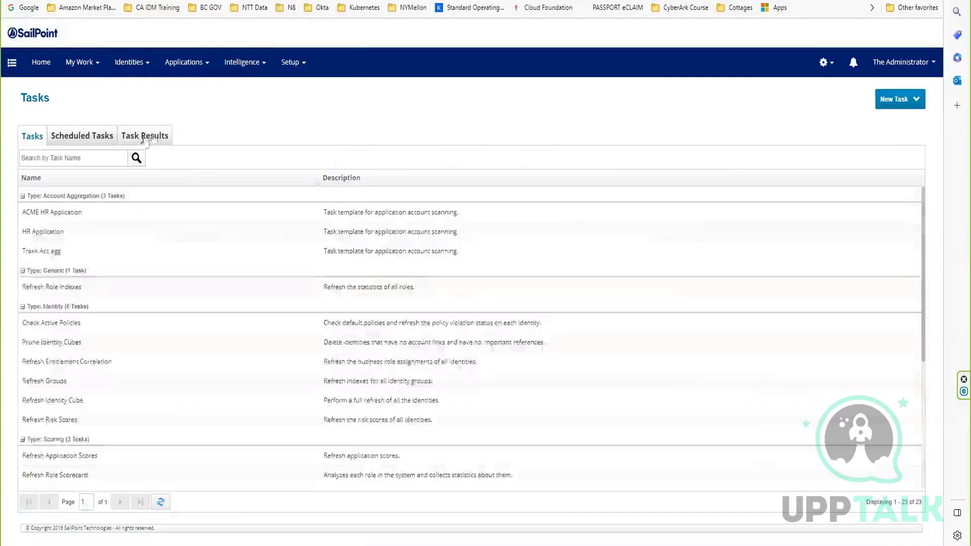
Open the Prune Identity Cubes task result and examine its analyzed and deleted identity counts.
left_click(149, 139)
left_click(92, 160)
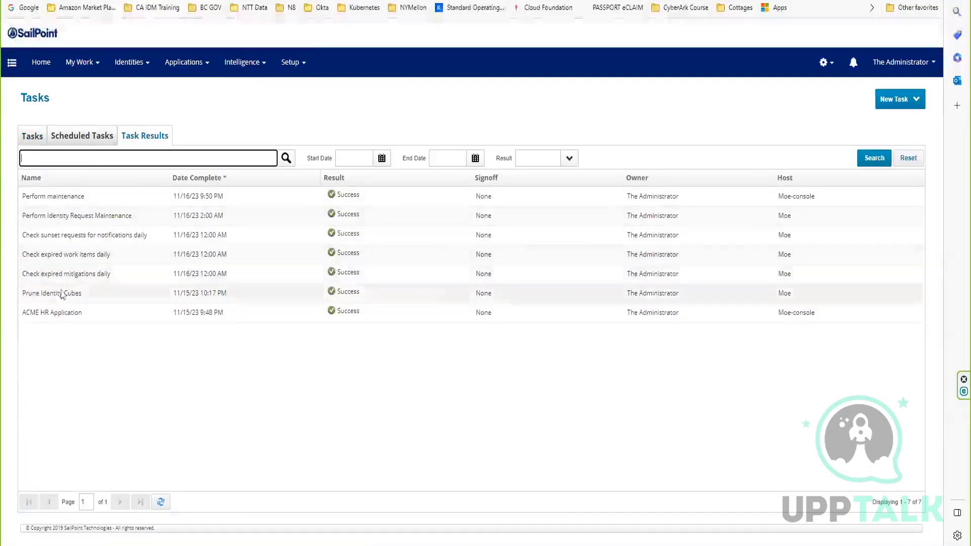
left_click(78, 297)
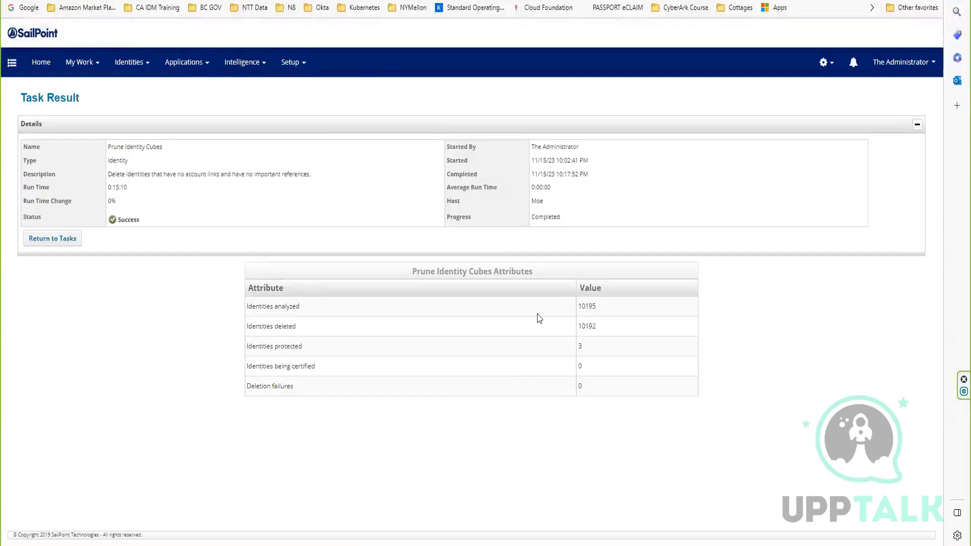
left_click_drag(619, 329, 297, 306)
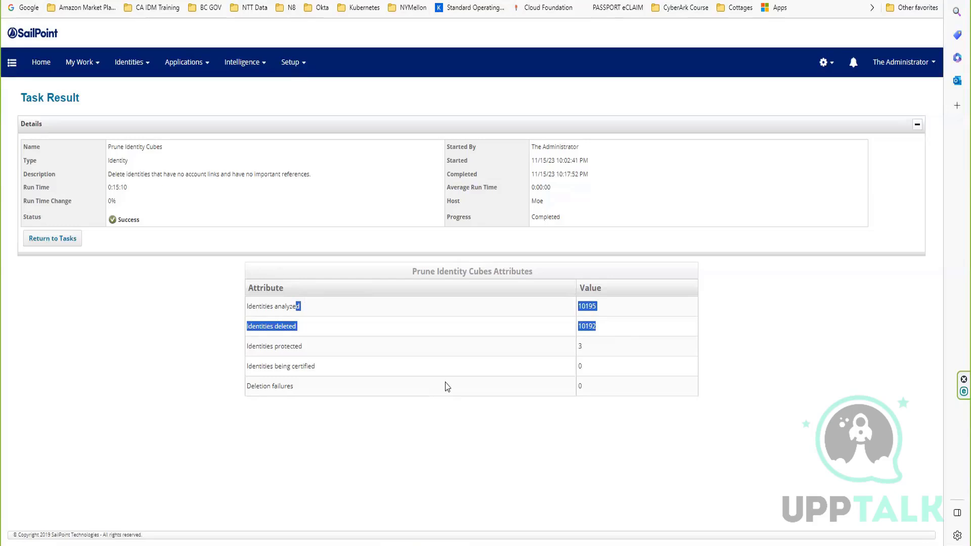
left_click(490, 356)
left_click_drag(618, 329, 516, 331)
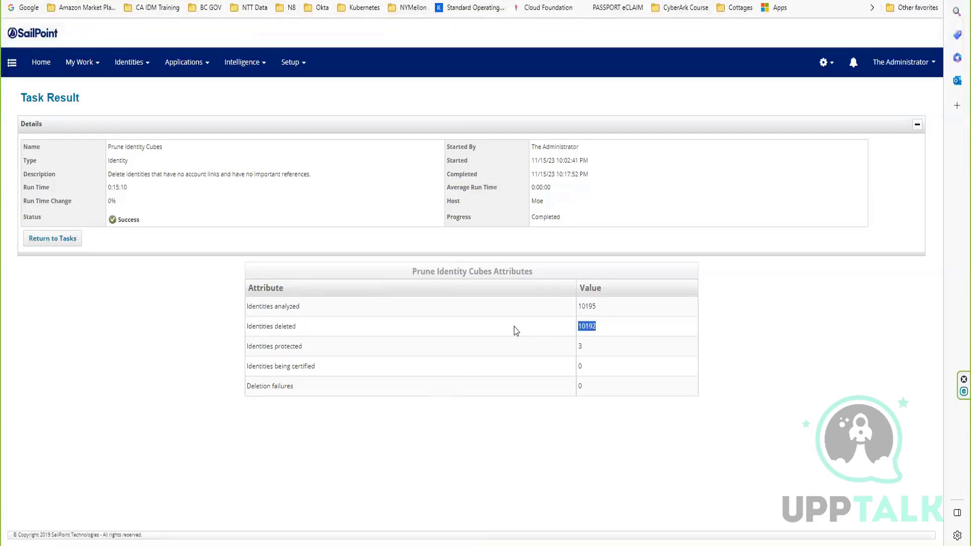
left_click(516, 331)
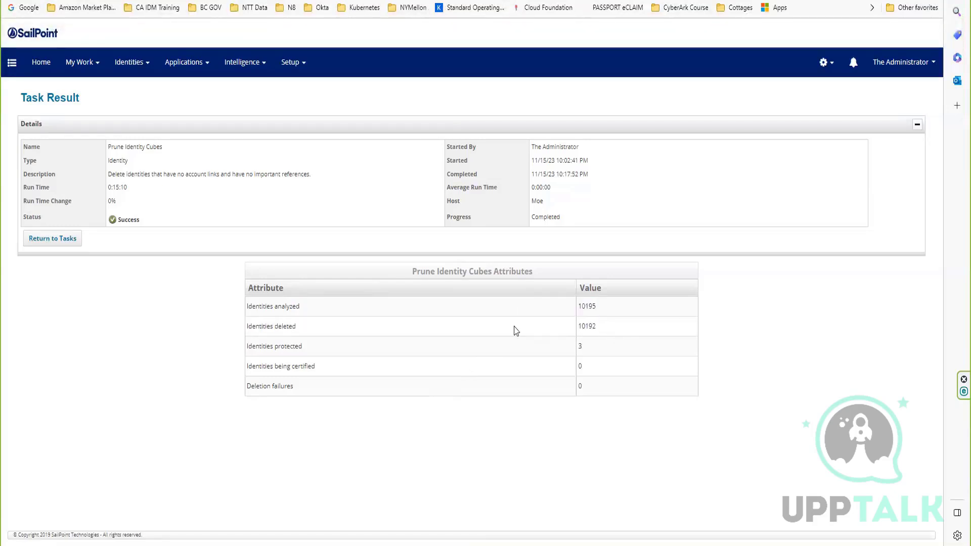
Leave the task result and open the Trakk123 application from the application definitions.
left_click(65, 244)
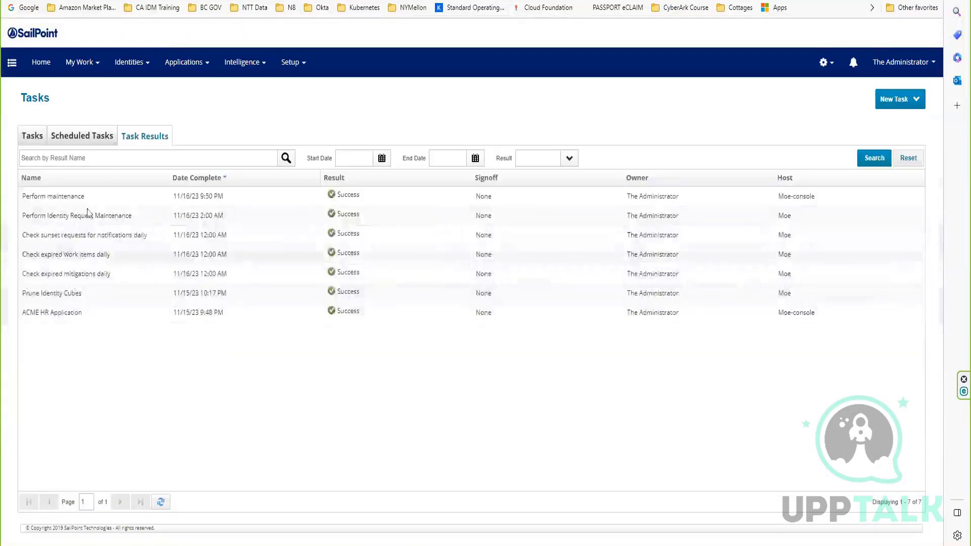
left_click(188, 68)
left_click(188, 68)
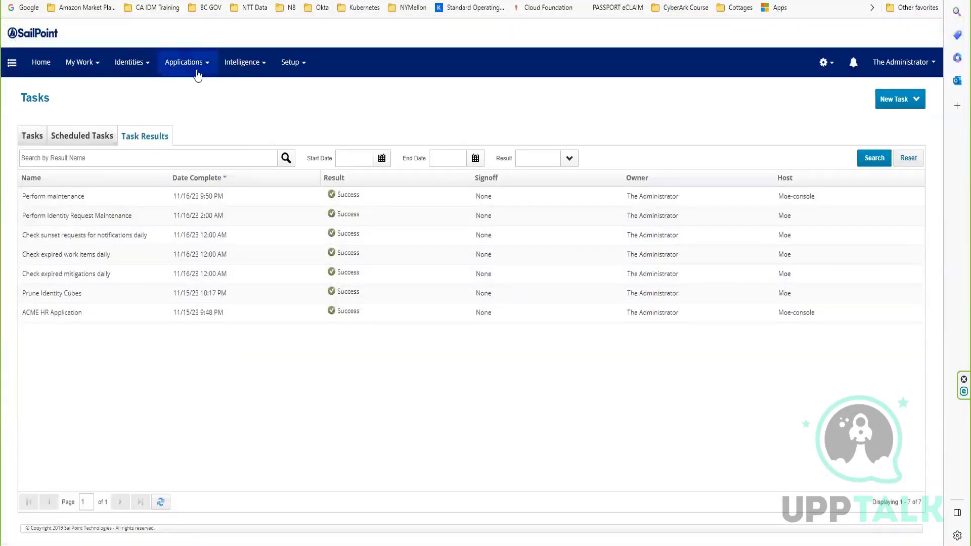
left_click(197, 71)
left_click(195, 93)
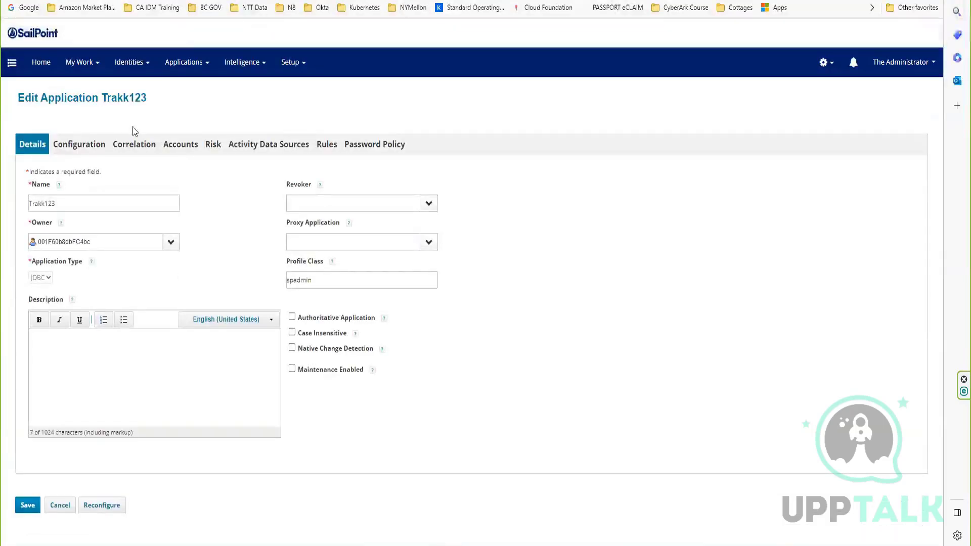
Check the Trakk123 application's configuration, correlation and accounts, and leave it without saving.
left_click(92, 145)
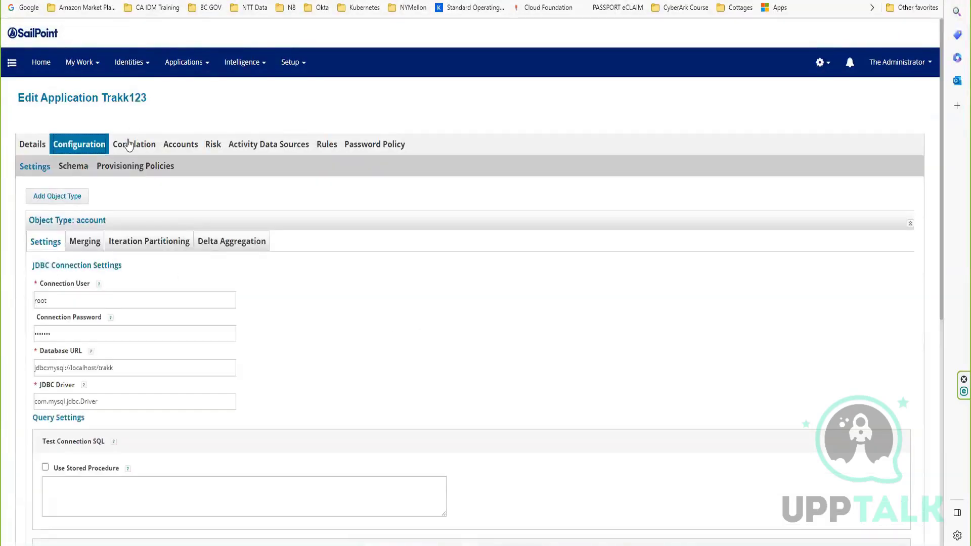
left_click(128, 146)
left_click(180, 145)
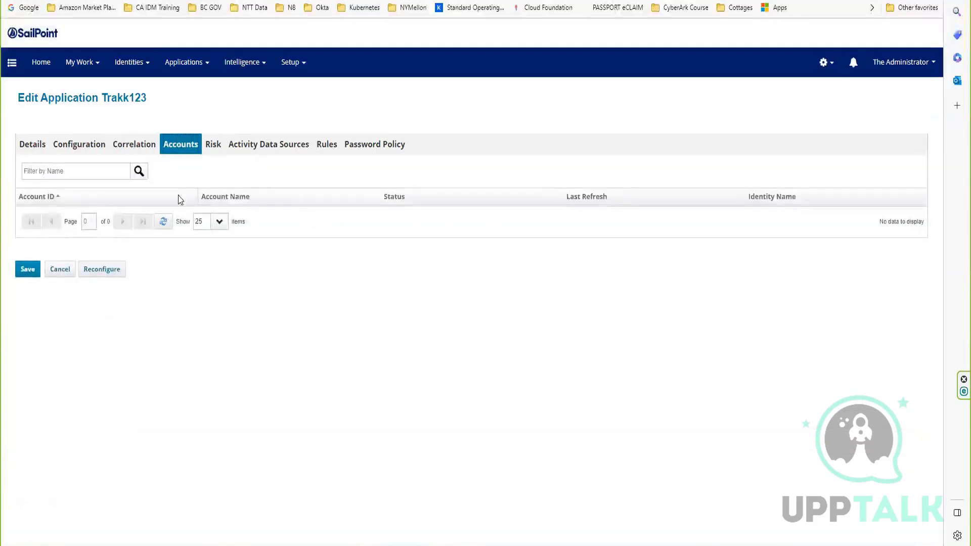
left_click(49, 272)
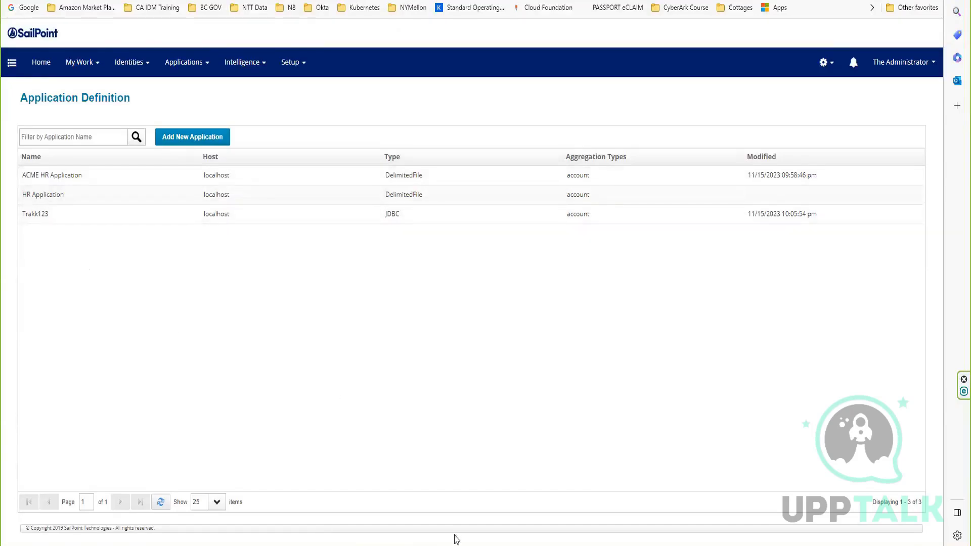
Switch to File Explorer and copy the name of the AuthEmployees file on the C: drive without renaming it.
mouse_move(422, 537)
left_click(332, 515)
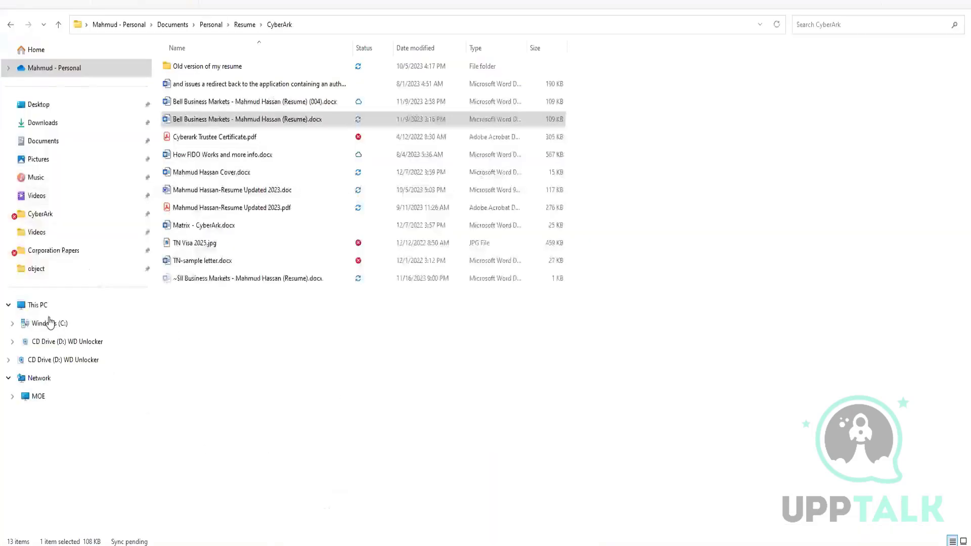
left_click(40, 324)
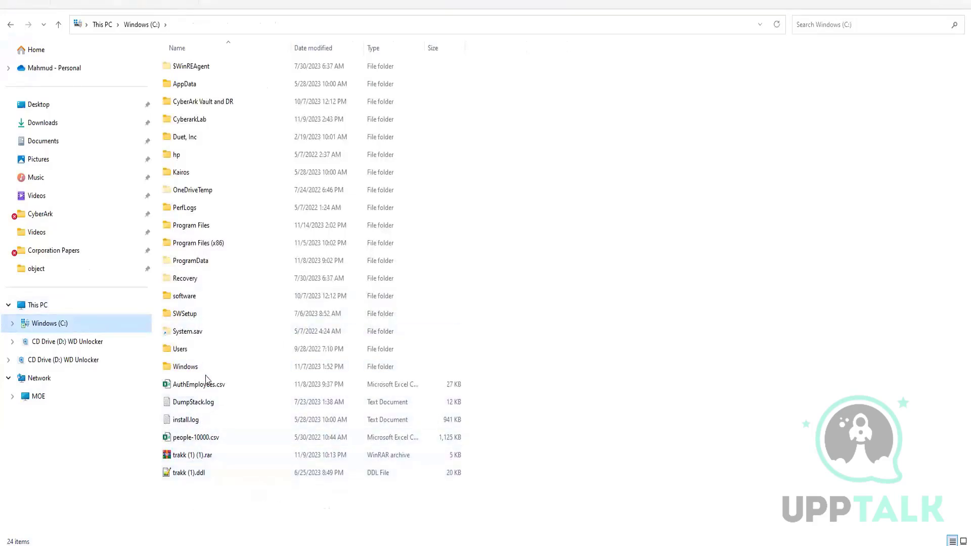
left_click(243, 386)
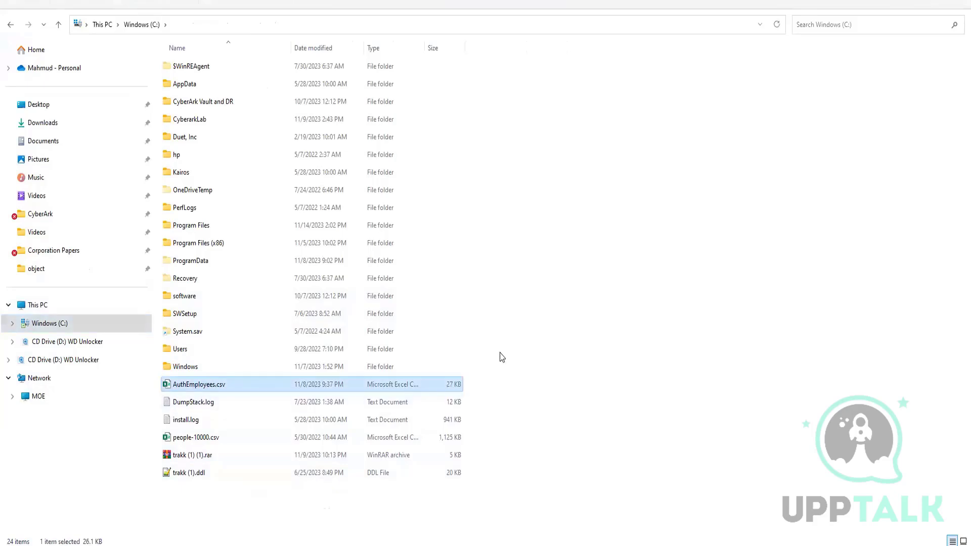
key("F2")
key("ctrl+c")
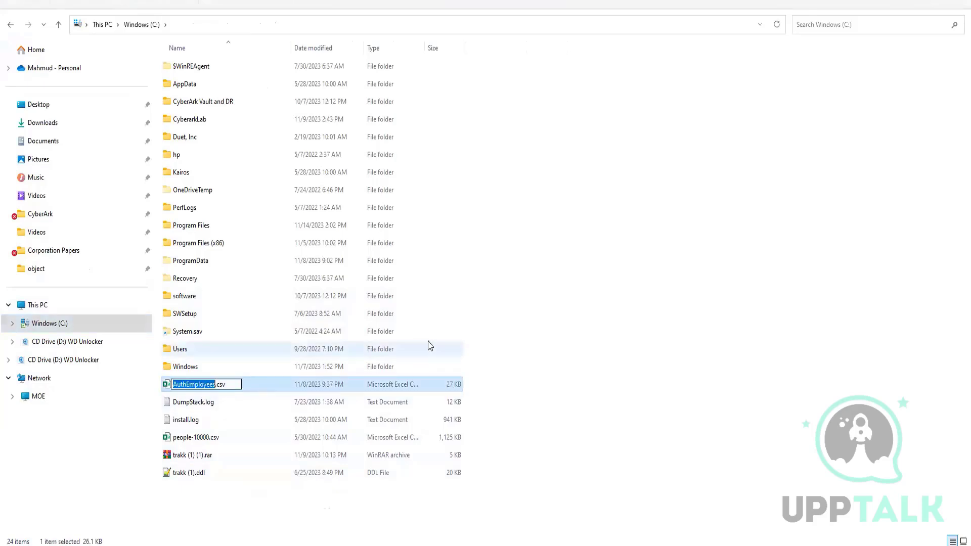
left_click(422, 481)
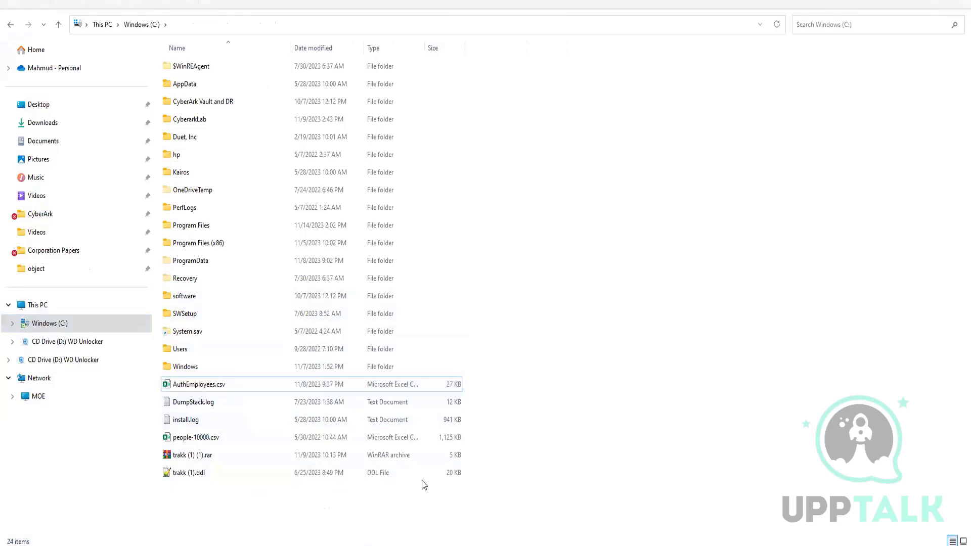
Switch back to IdentityIQ in the browser and set the ACME HR Application's file path to c:\AuthEmployees.csv.
mouse_move(431, 545)
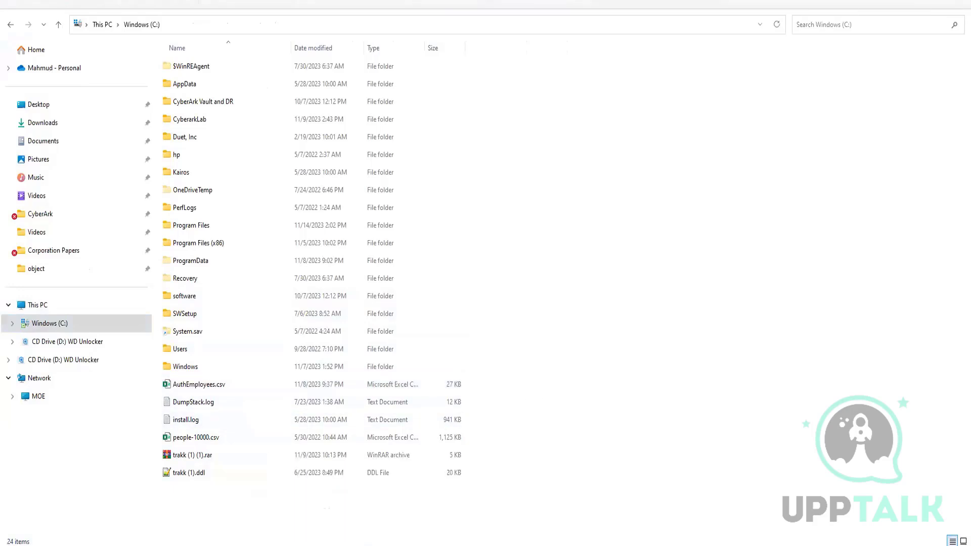
left_click(438, 544)
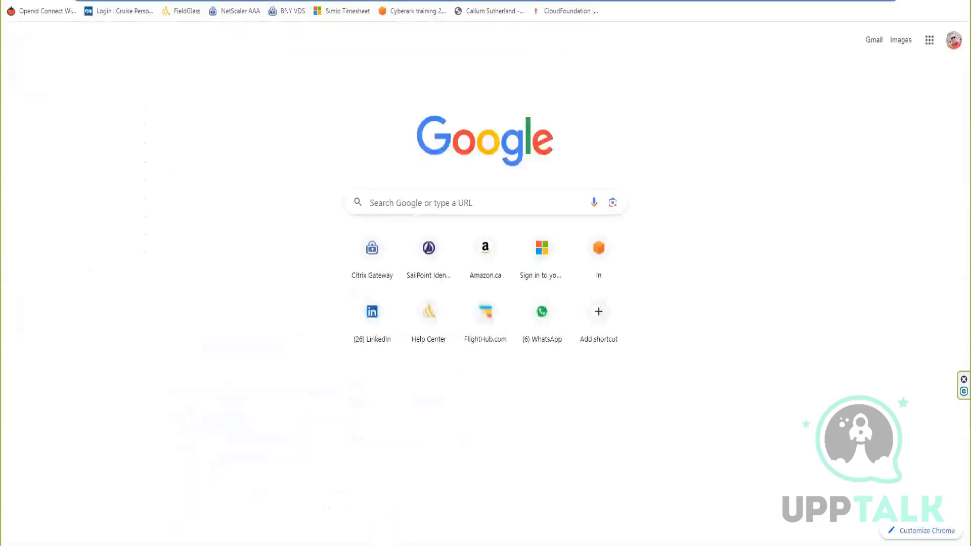
left_click(453, 545)
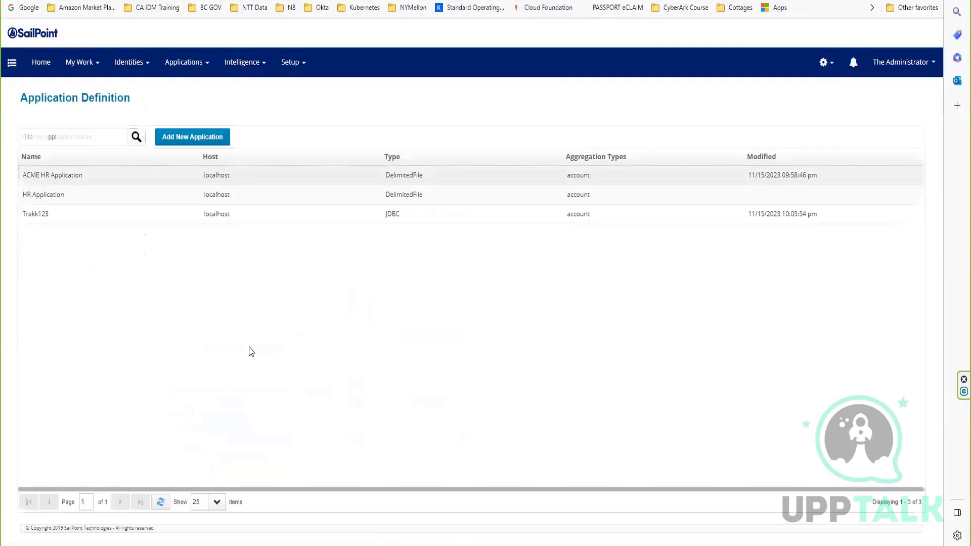
left_click(81, 146)
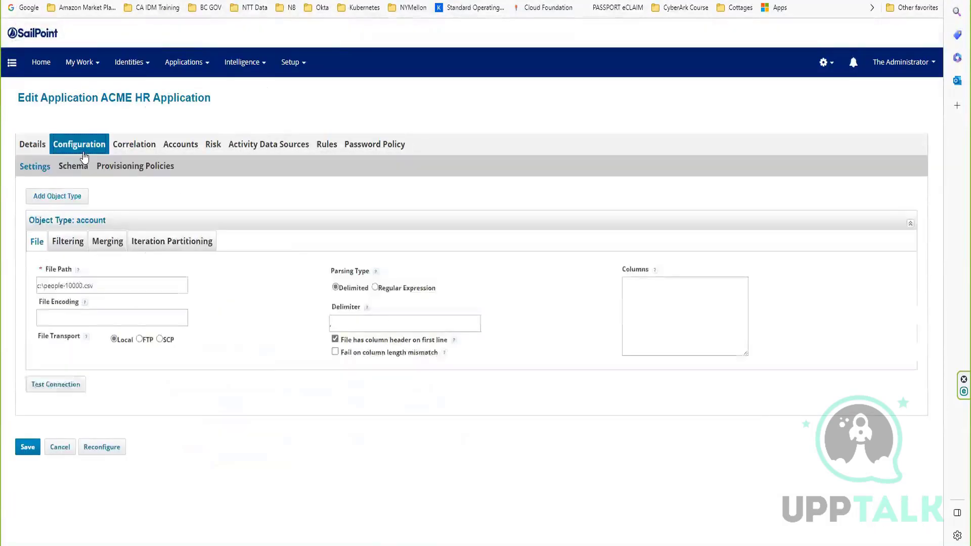
left_click(74, 287)
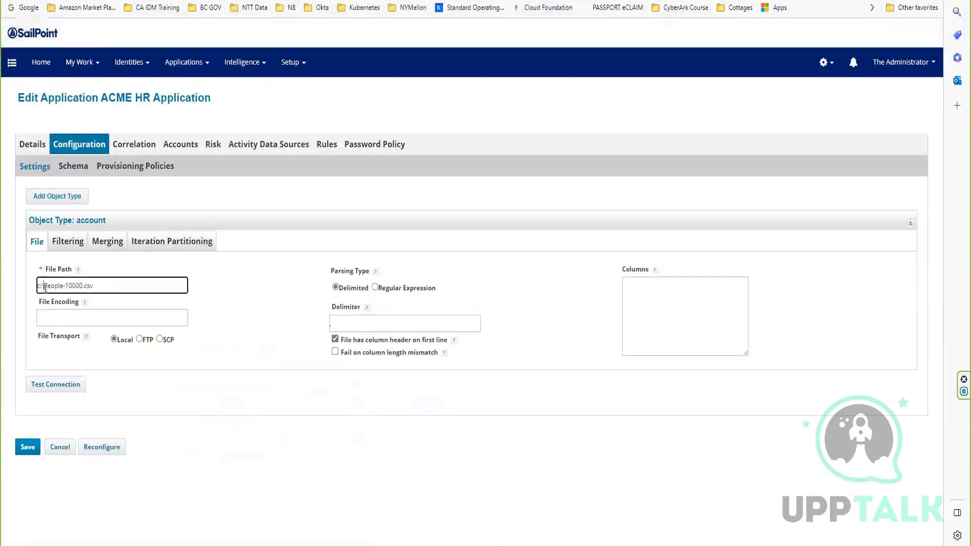
left_click(85, 282, "shift")
key("BackSpace")
key("ctrl+v")
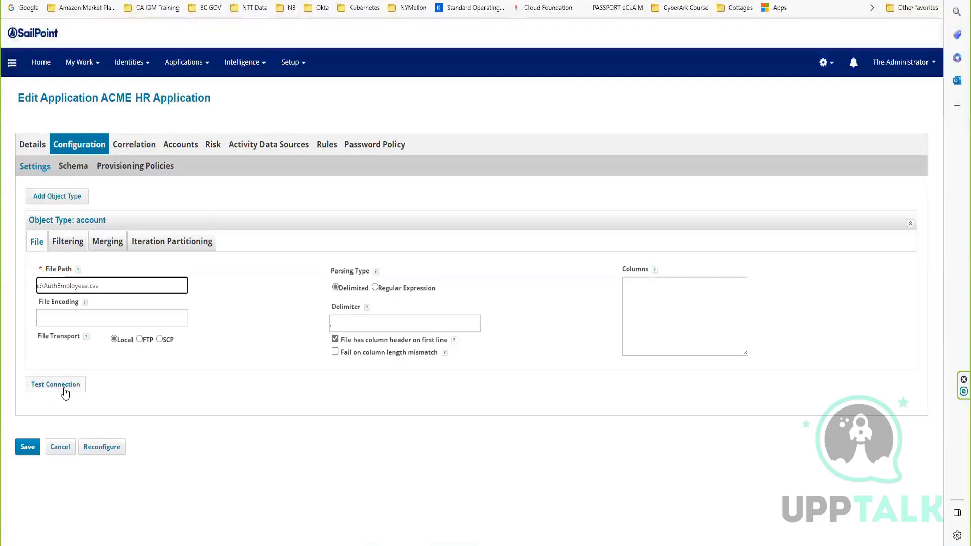
left_click(89, 166)
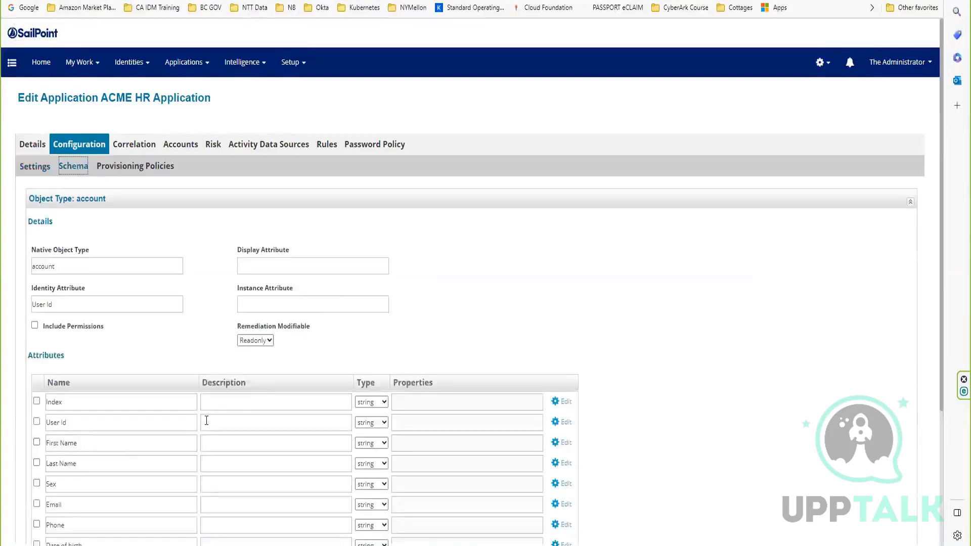
scroll(208, 422, "down", 3)
left_click(188, 419)
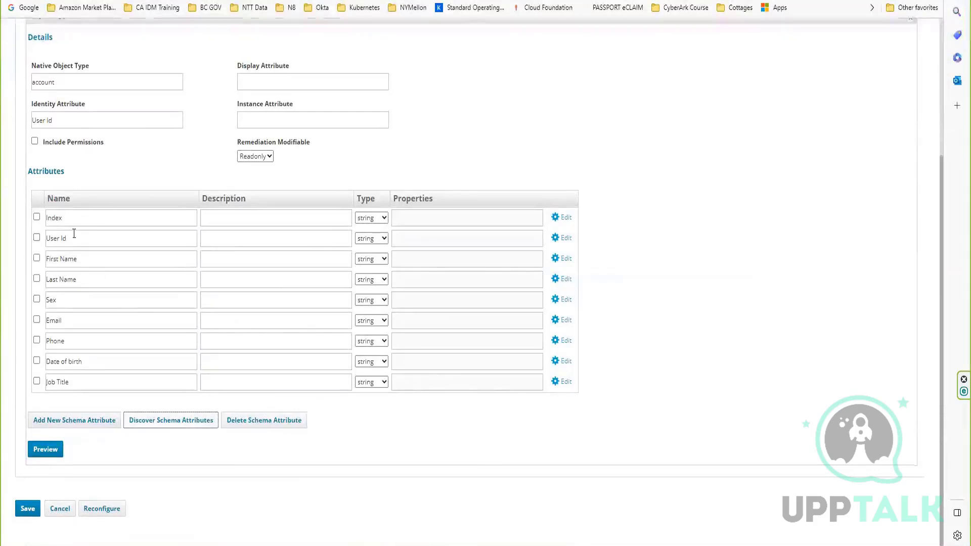
Set the account schema's identity attribute to employeeId, copied from the attribute list.
double_click(91, 224)
key("ctrl+c")
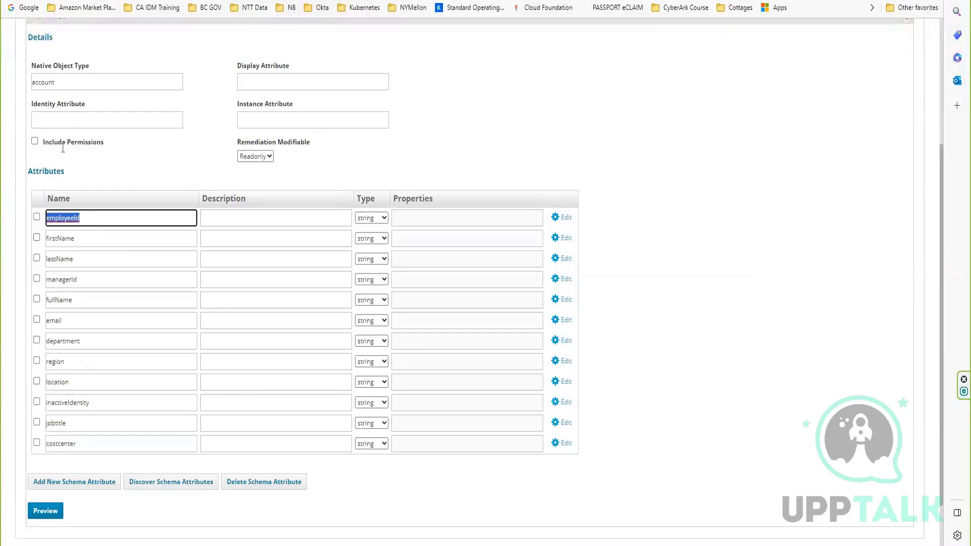
left_click(74, 119)
key("ctrl+v")
Open the account data preview for the schema and close it.
scroll(63, 431, "down", 1)
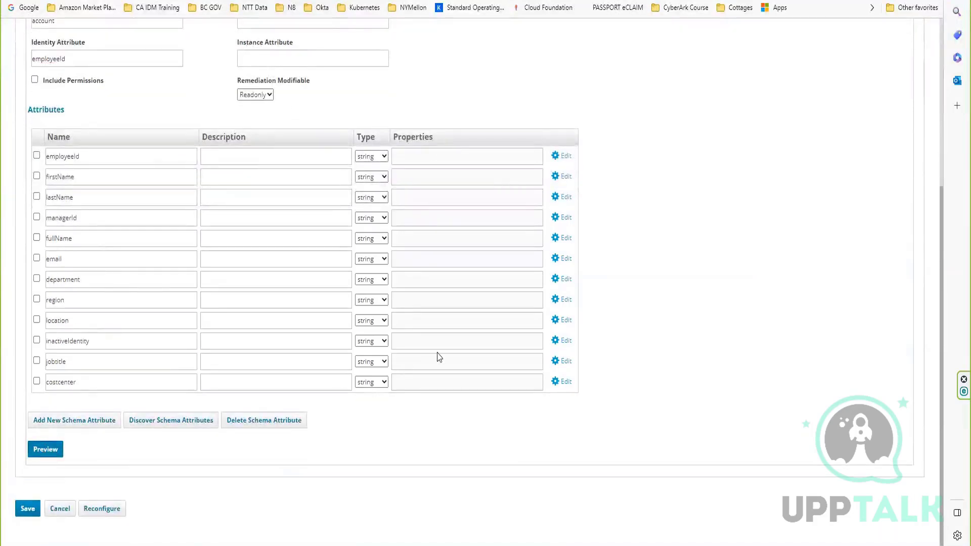
left_click(41, 448)
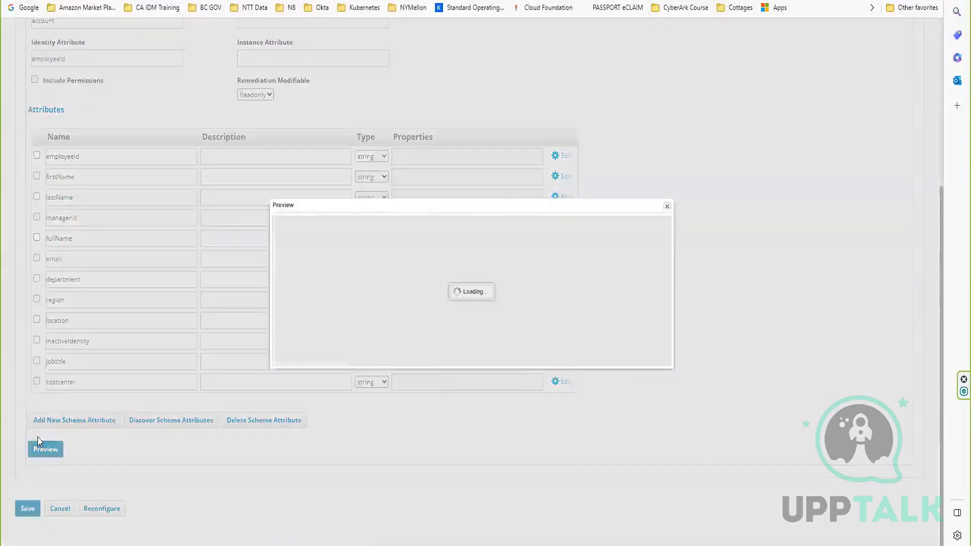
left_click(667, 206)
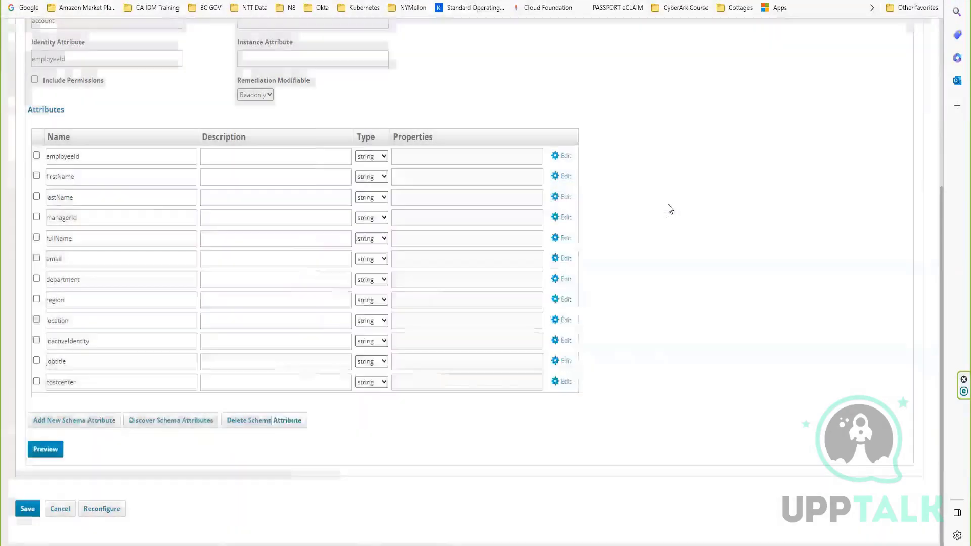
Test the ACME HR Application's connection from its configuration settings and save the application.
scroll(78, 214, "up", 5)
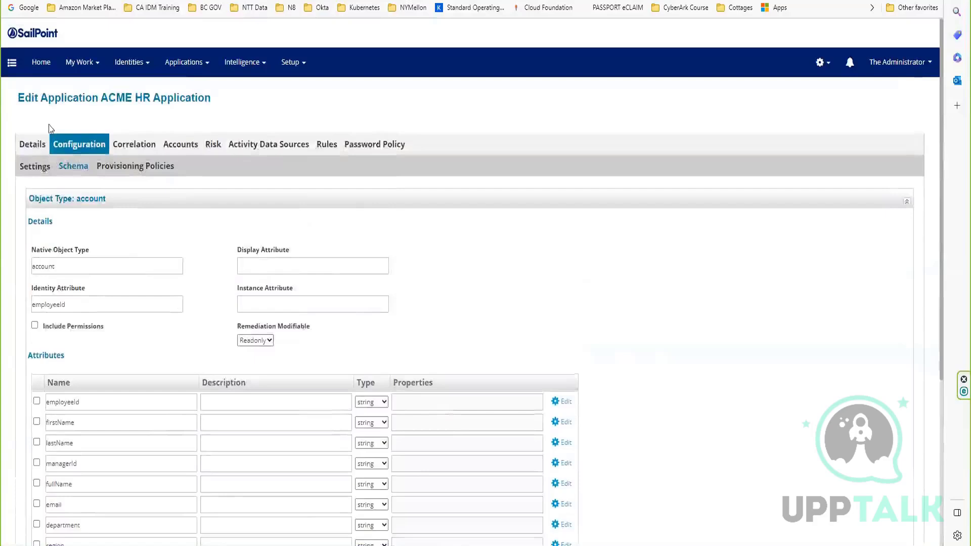
left_click(34, 166)
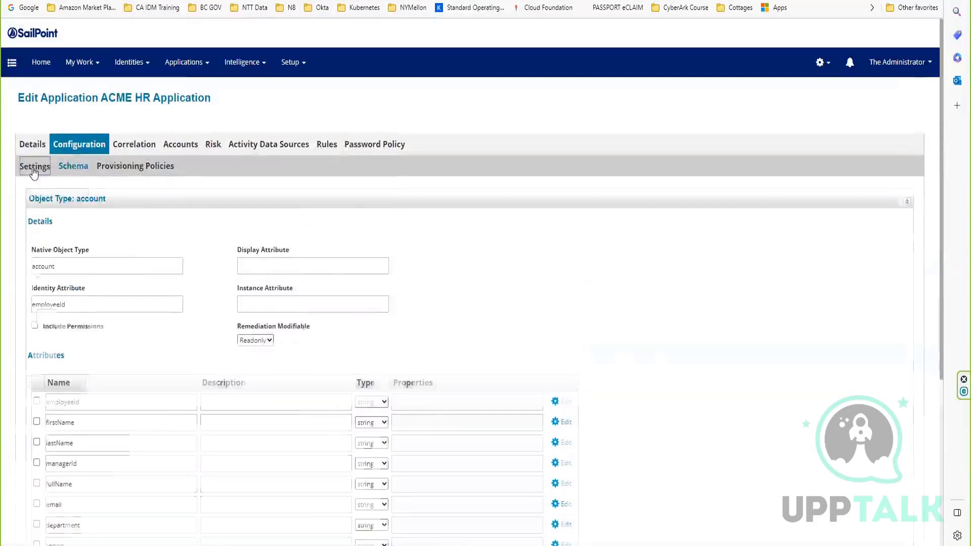
left_click(71, 386)
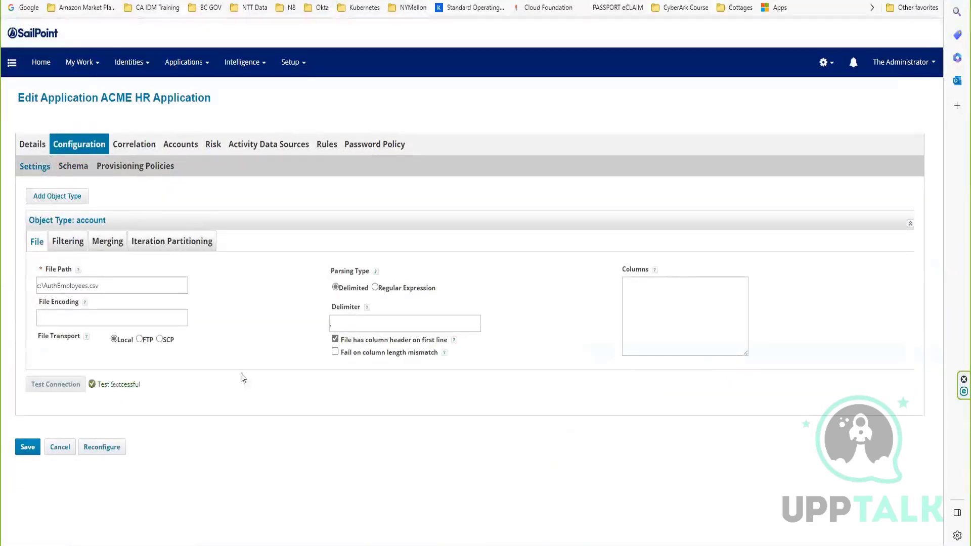
left_click(31, 449)
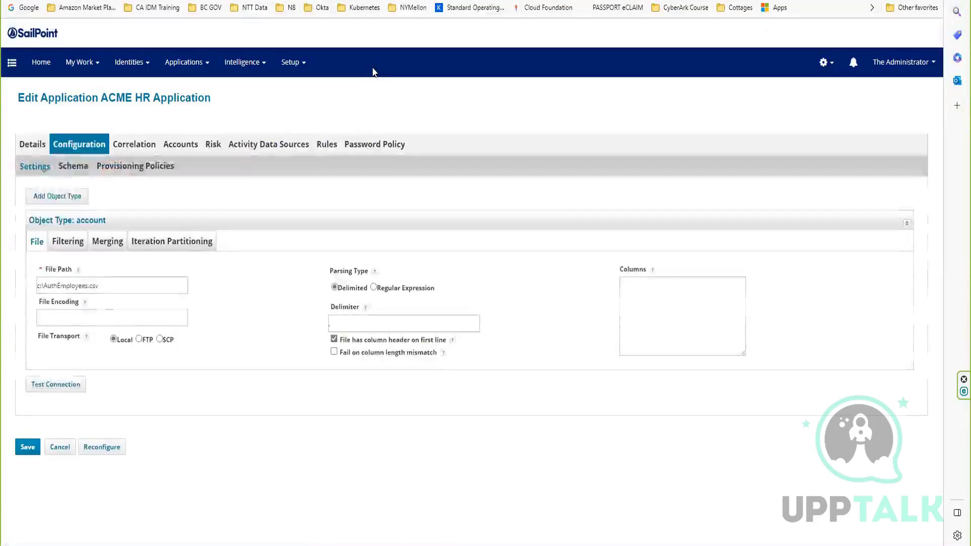
left_click(20, 447)
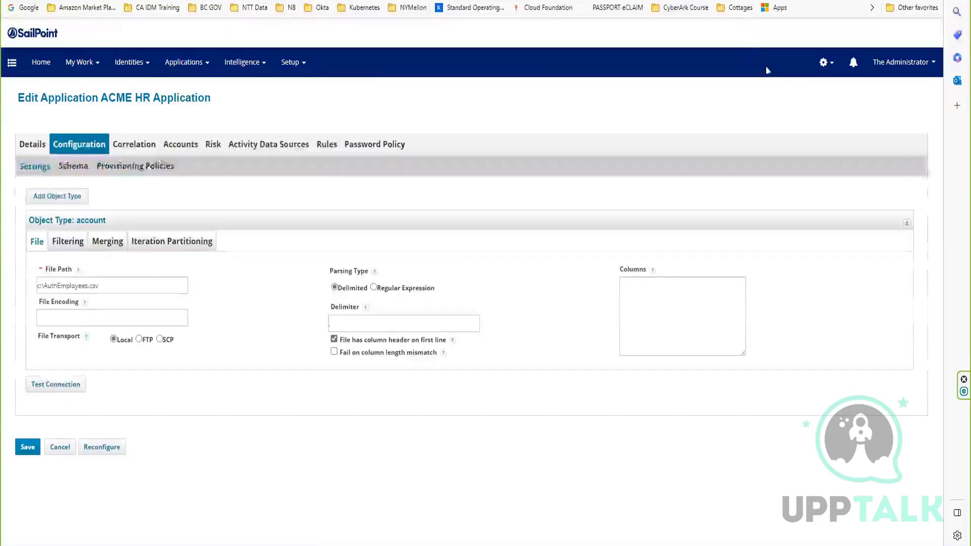
left_click(22, 456)
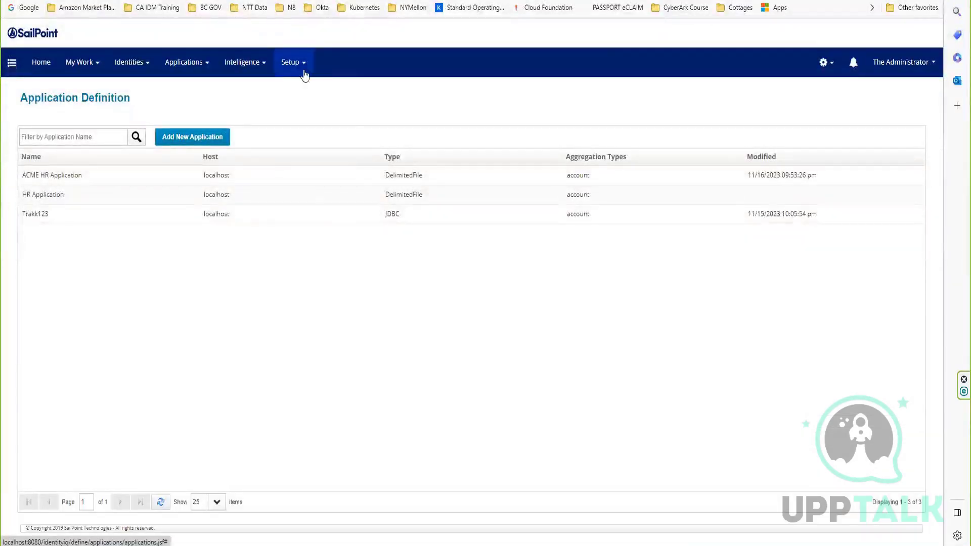
Run the ACME HR Application account aggregation task in the background and open its entry in the task results.
left_click(293, 63)
left_click(318, 182)
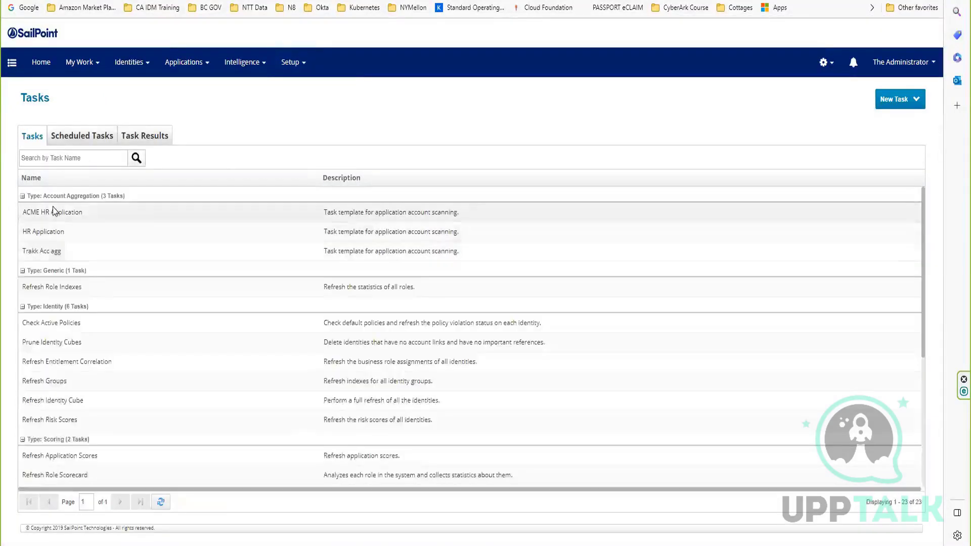
left_click(55, 212)
left_click(78, 249)
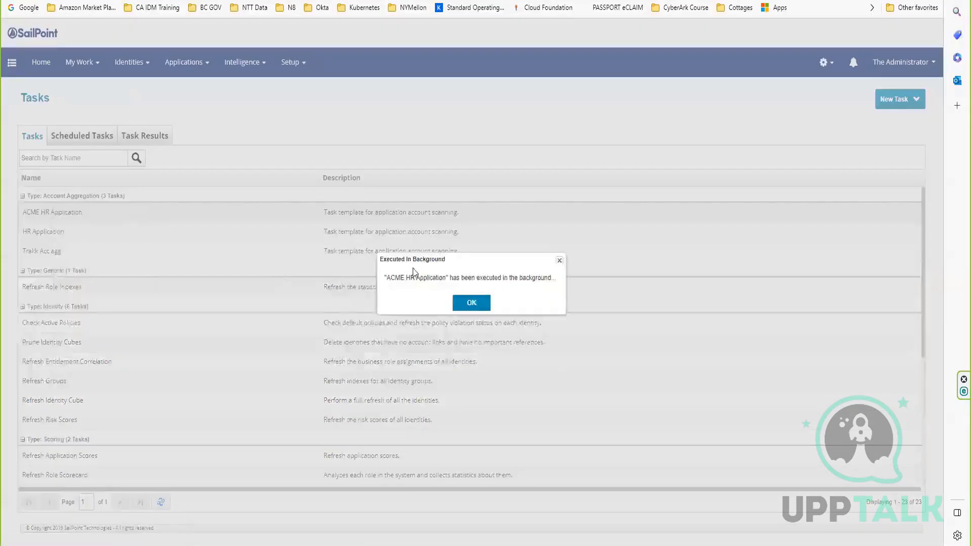
left_click(477, 305)
left_click(154, 135)
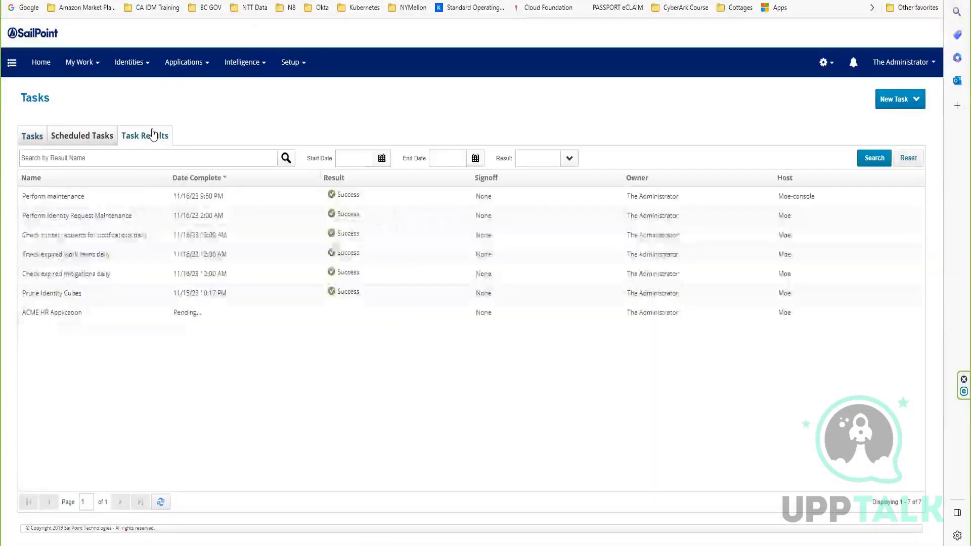
left_click(51, 312)
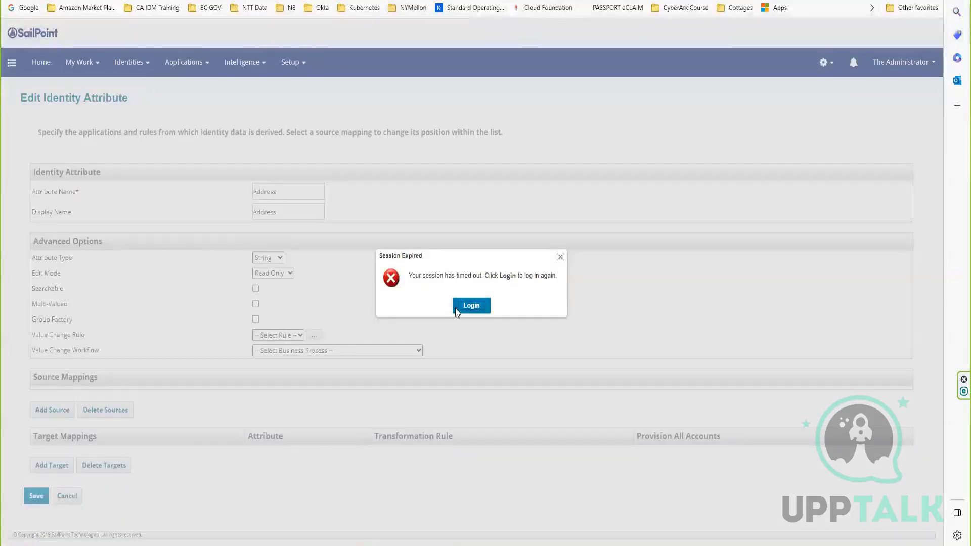
Resolve the expired session in the identity attribute page and open identity 1a from the Identity Warehouse.
left_click(471, 306)
left_click(132, 63)
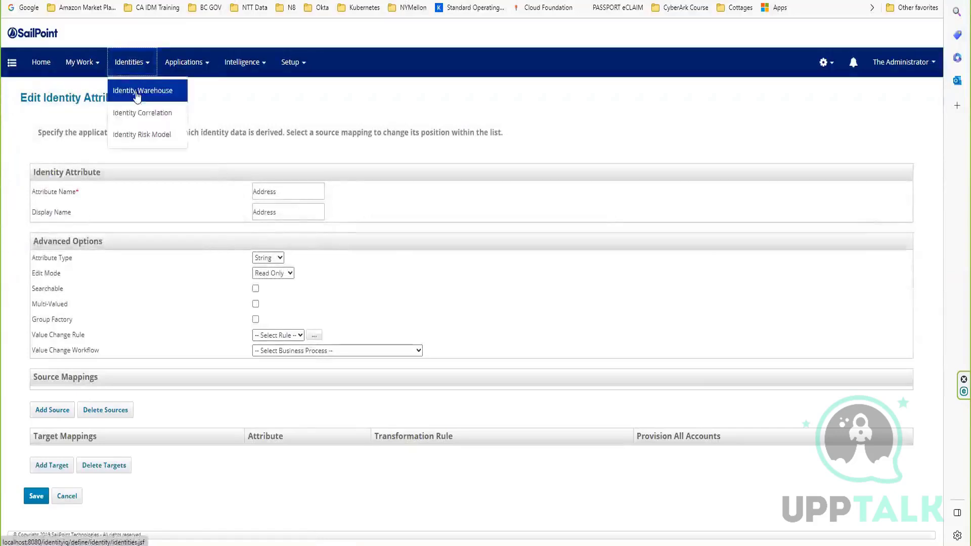
left_click(137, 92)
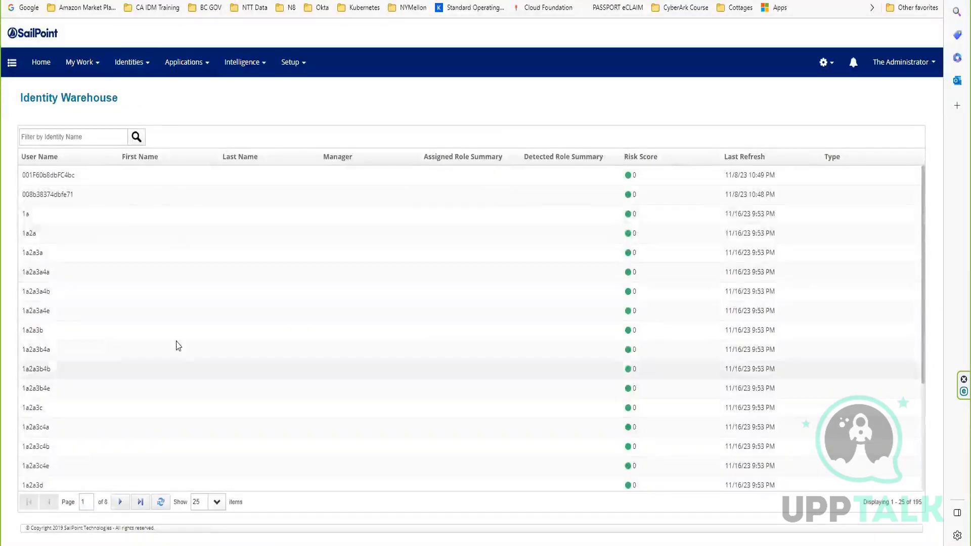
left_click(108, 215)
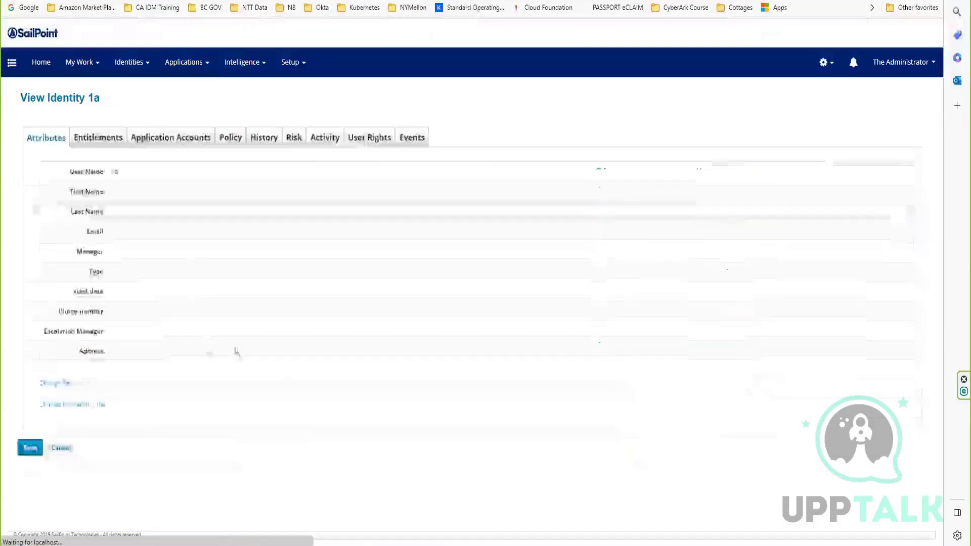
Examine identity 1a's attributes, including user name, first name, start date, phone number, escalation manager and address.
left_click_drag(120, 172, 77, 173)
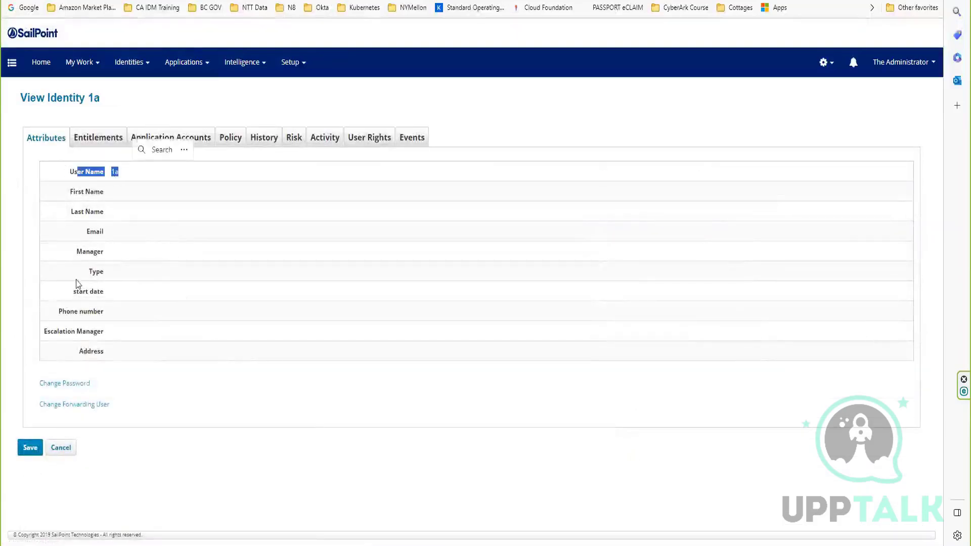
left_click_drag(74, 292, 93, 315)
left_click_drag(75, 333, 92, 356)
left_click(201, 312)
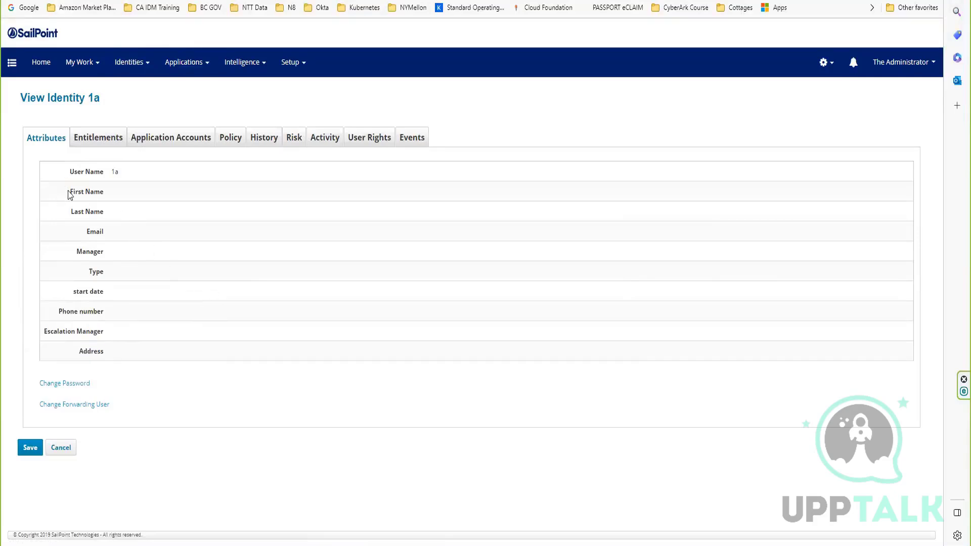
left_click_drag(70, 195, 104, 193)
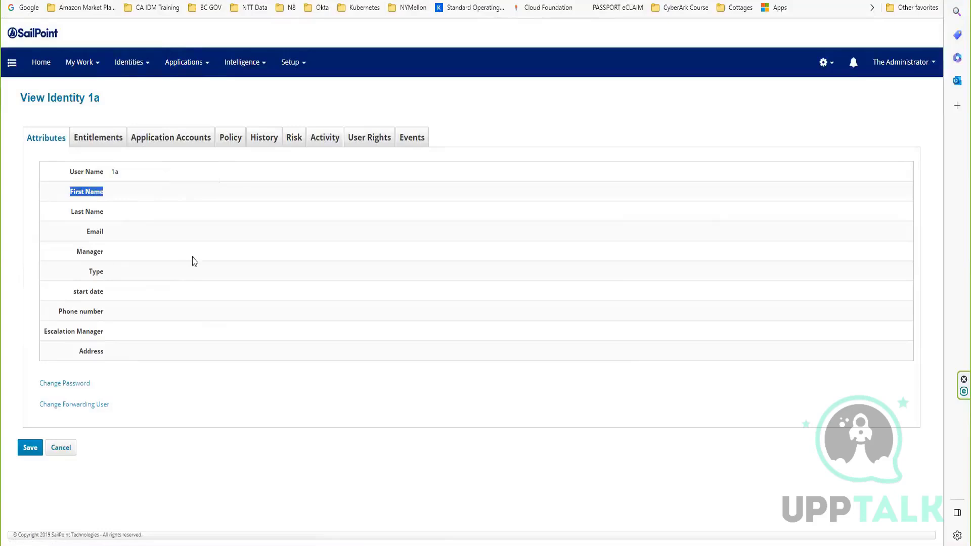
Examine the firstName and lastName in identity 1a's ACME HR Application account details, and return to the identity's attributes.
left_click(189, 145)
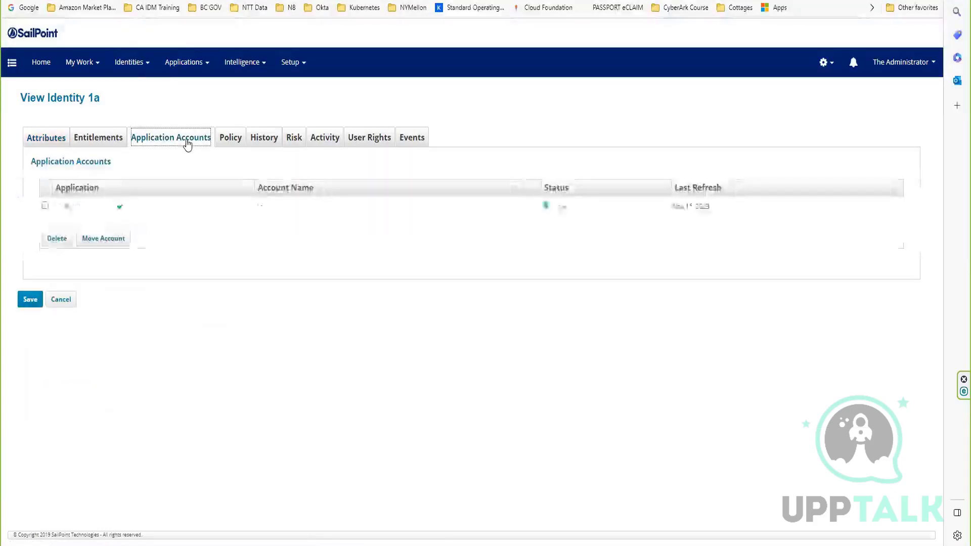
left_click(119, 207)
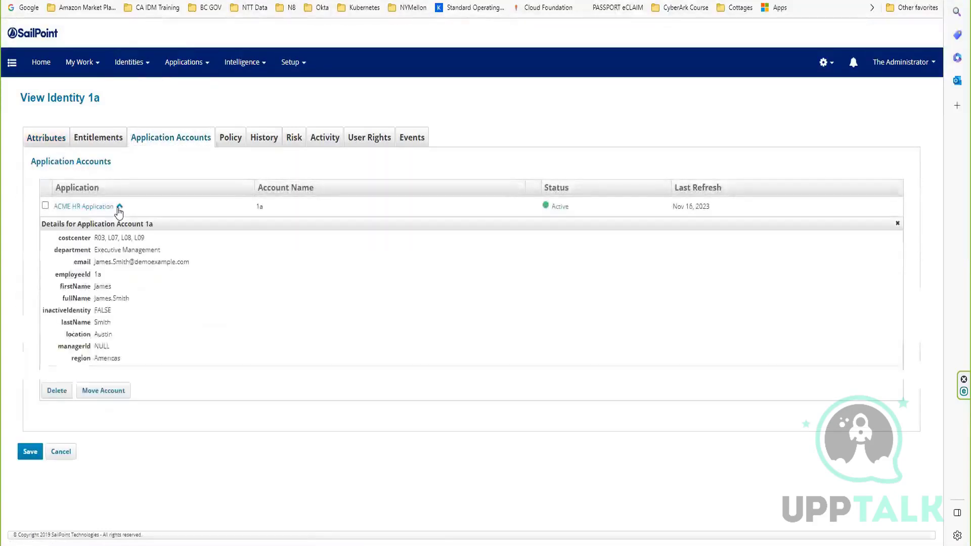
double_click(103, 286)
double_click(102, 322)
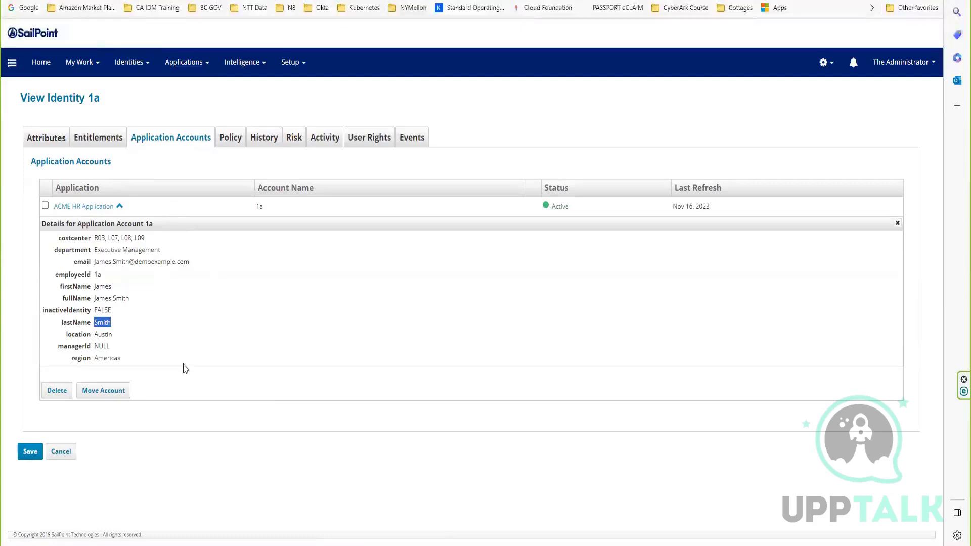
left_click(49, 145)
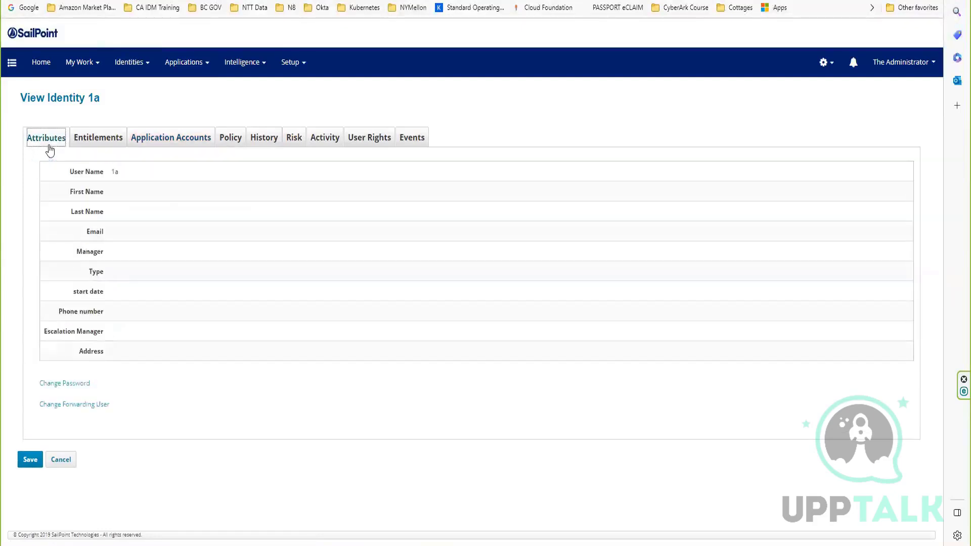
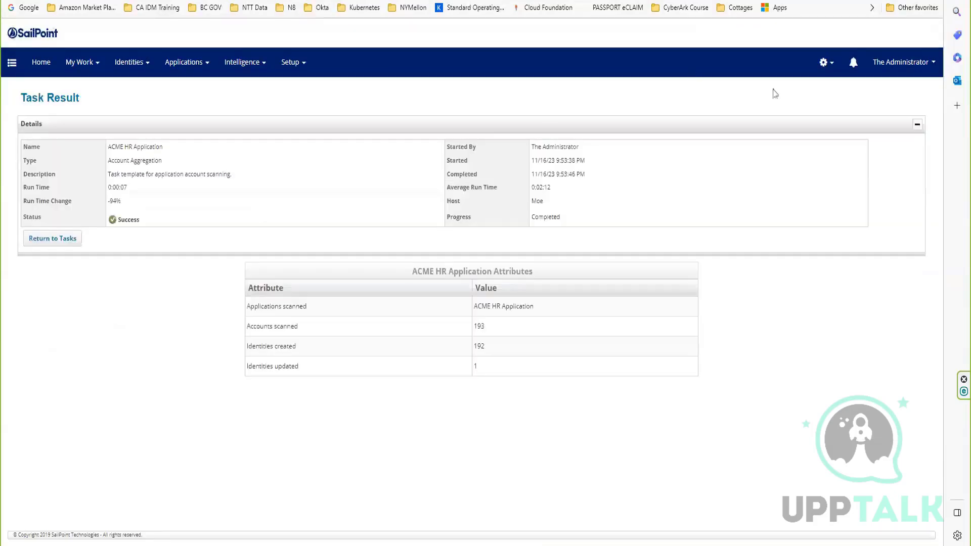
Open the identity attribute mappings in the global settings.
left_click(823, 61)
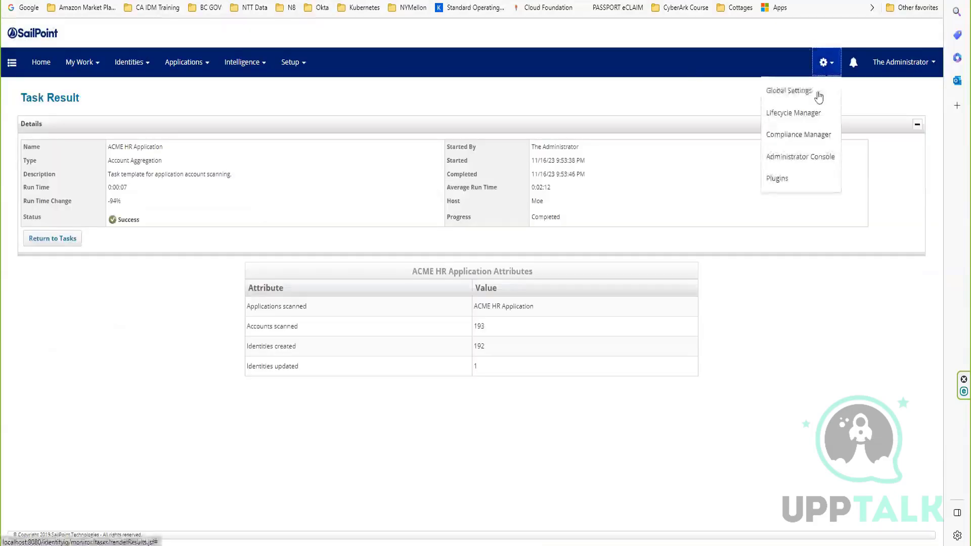
left_click(817, 95)
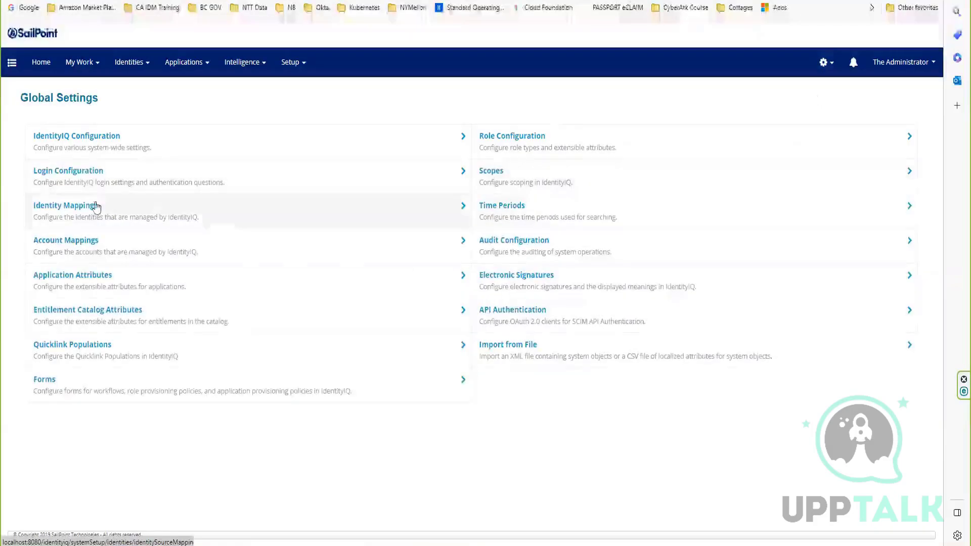
left_click(84, 215)
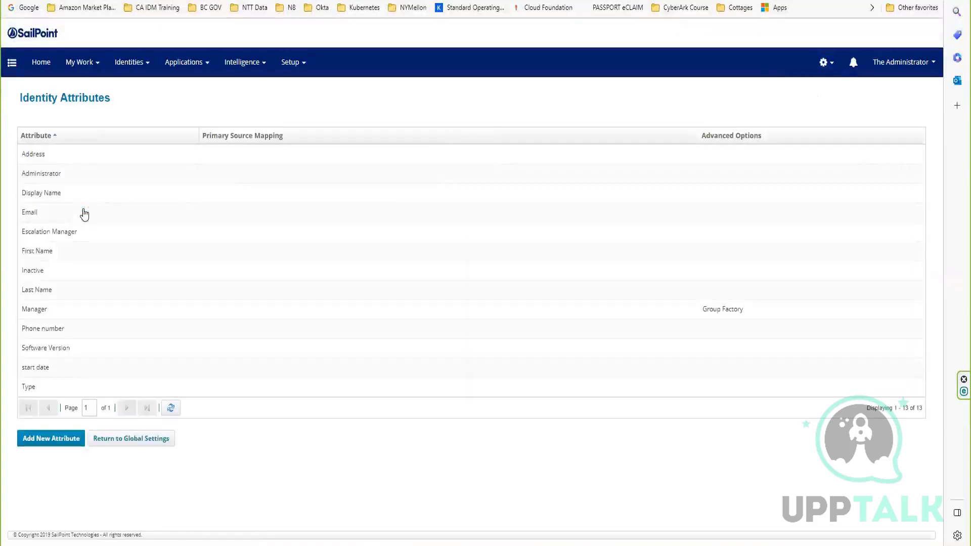
Try to save the First Name identity attribute with firstName from ACME HR Application as its source, and return to the attribute list.
left_click(42, 253)
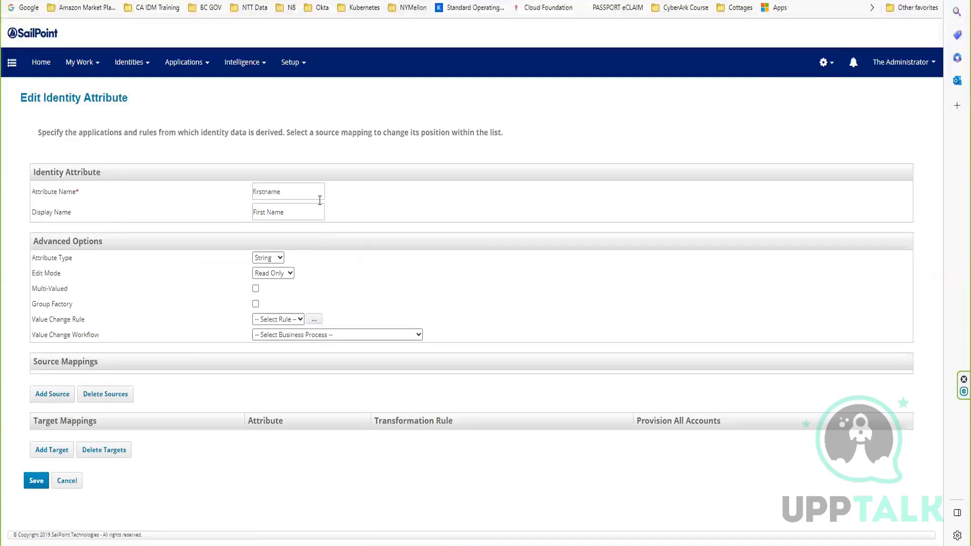
left_click_drag(314, 192, 175, 213)
left_click(139, 287)
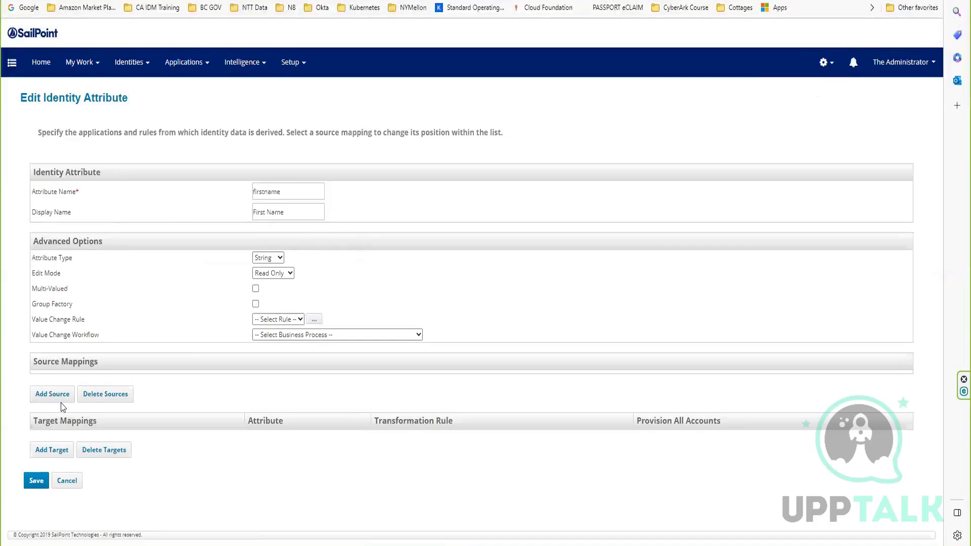
left_click(60, 396)
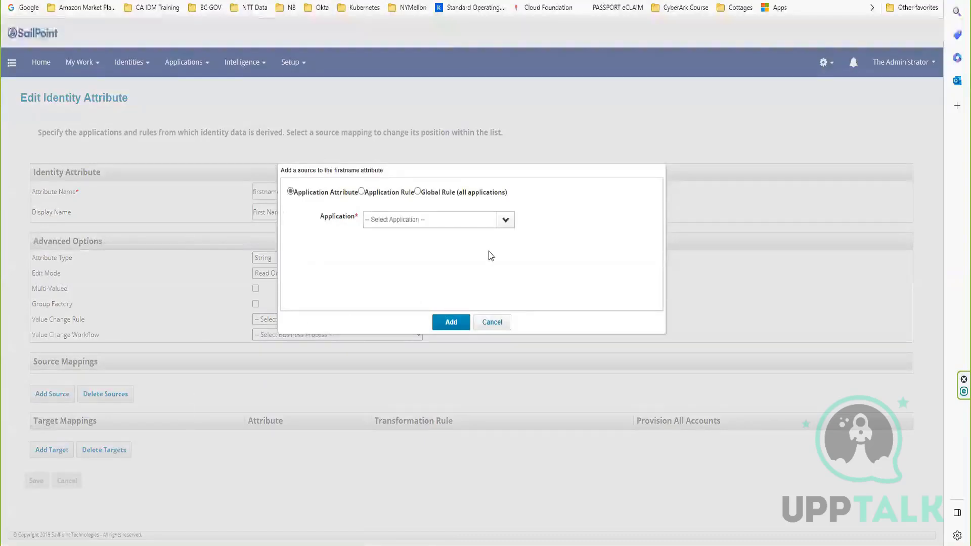
left_click(511, 222)
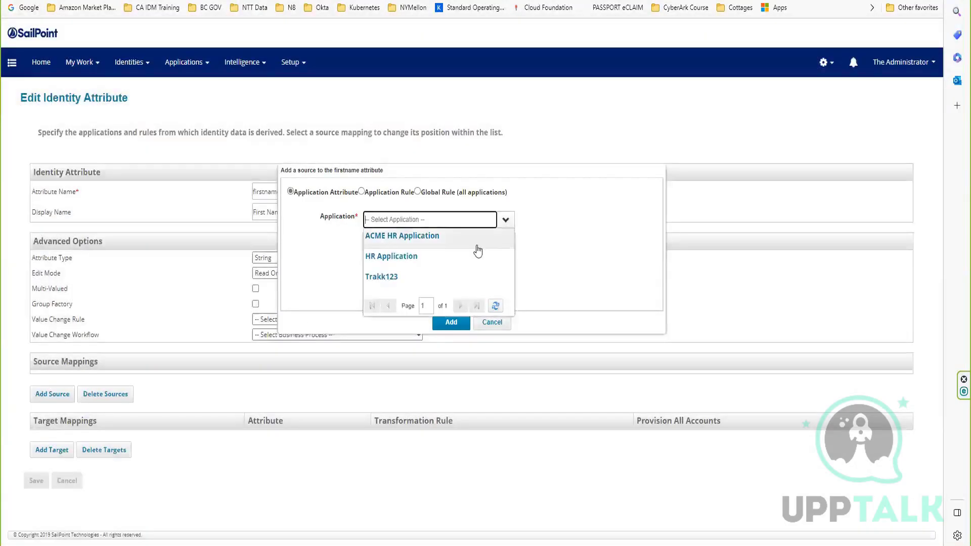
left_click(403, 238)
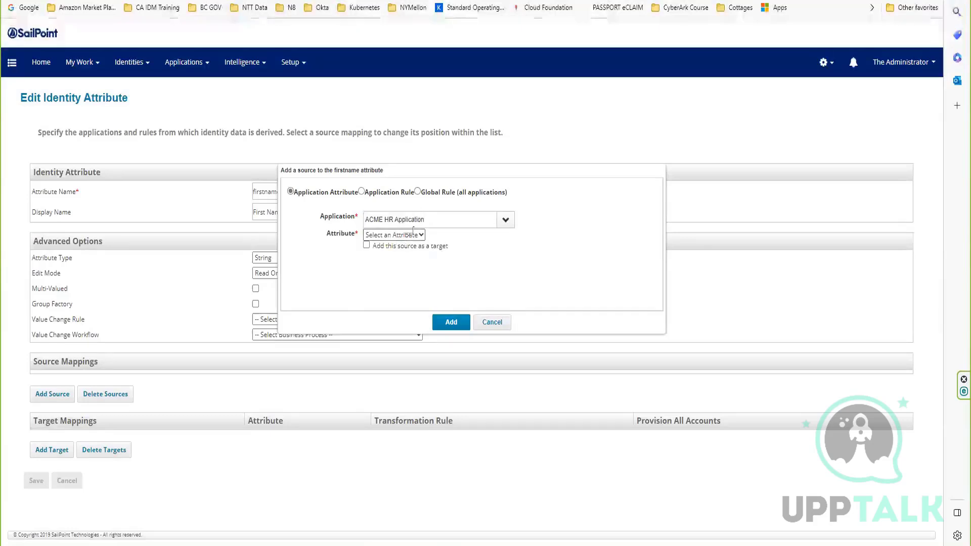
left_click(407, 235)
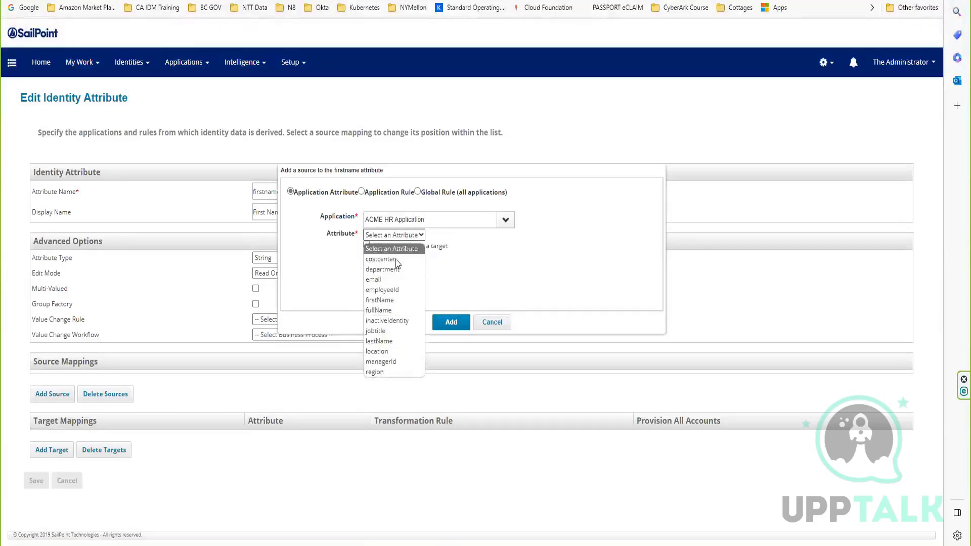
left_click(388, 301)
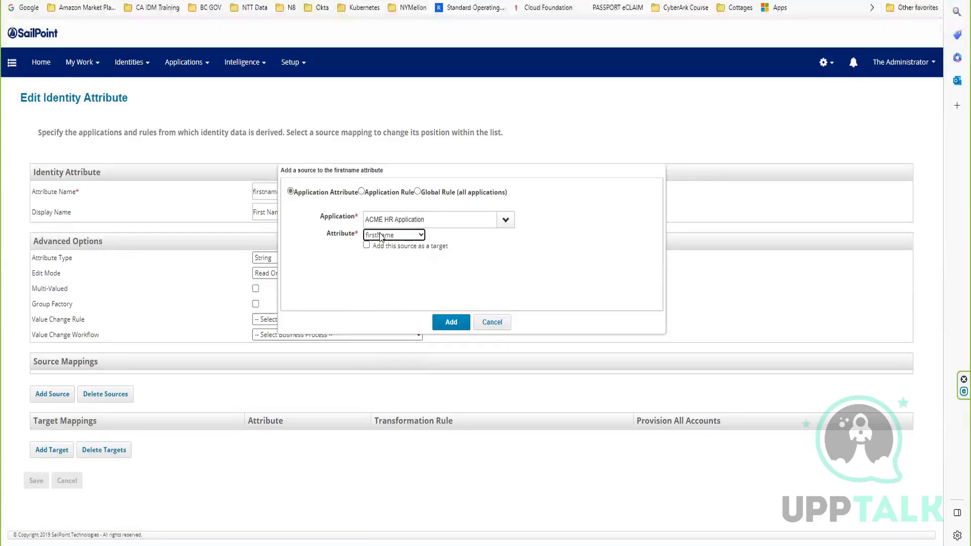
left_click(448, 321)
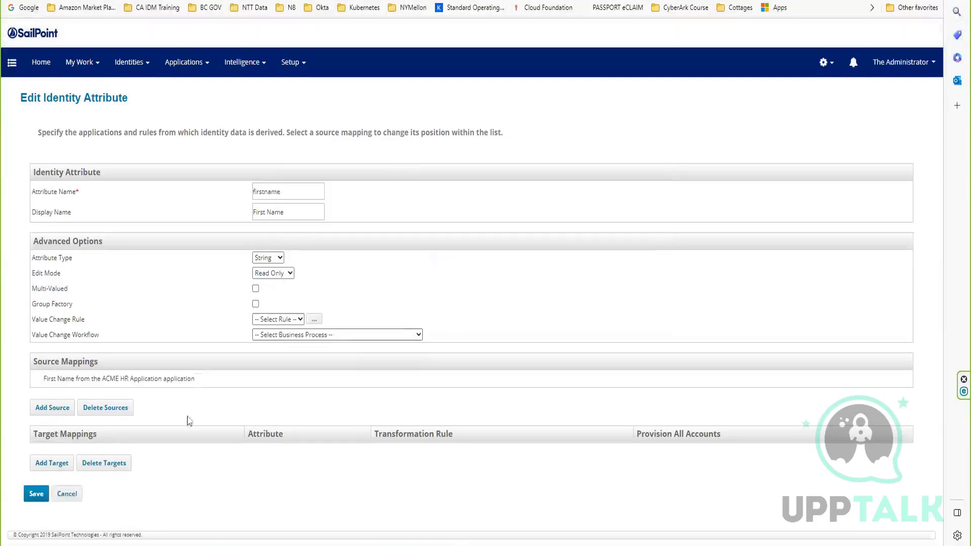
left_click(35, 493)
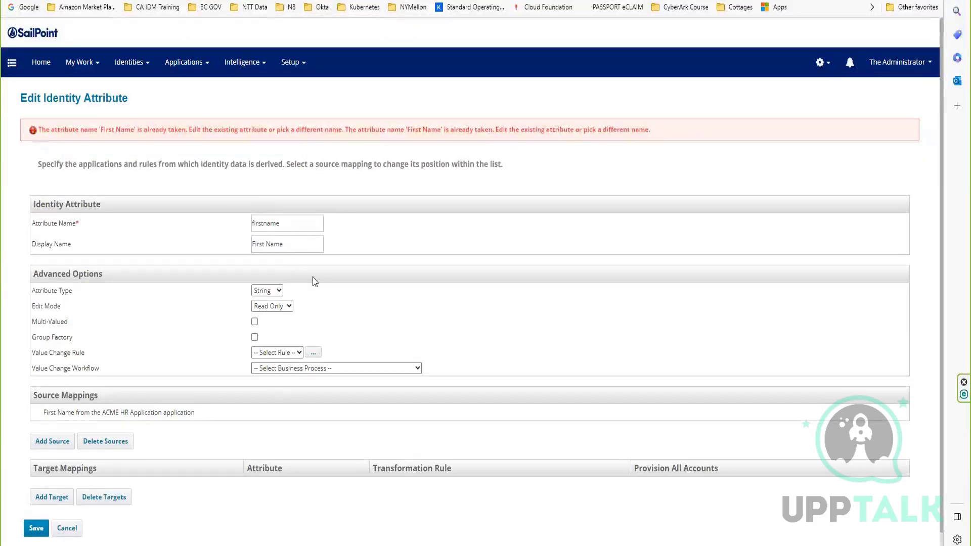
left_click(71, 530)
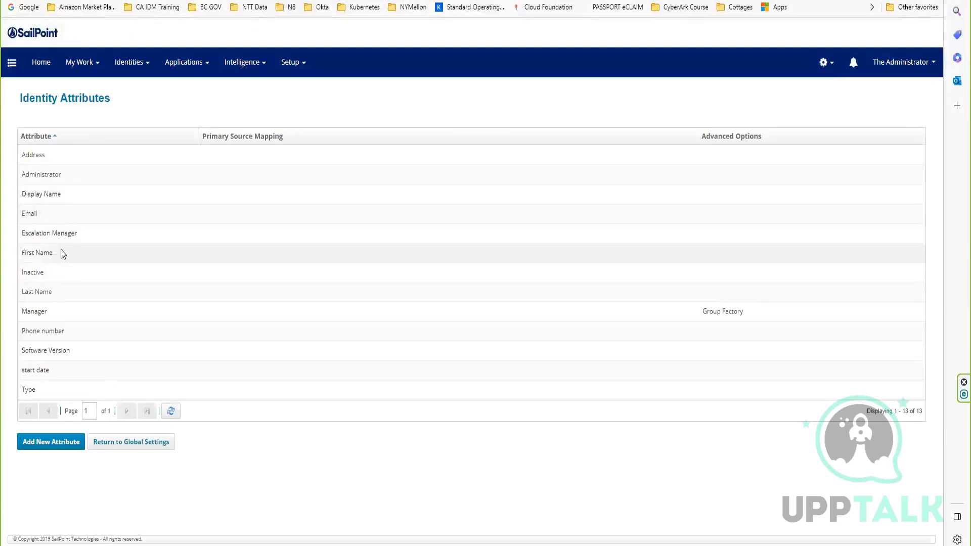
Map the First Name identity attribute to the firstName attribute of ACME HR Application and save it.
left_click(307, 253)
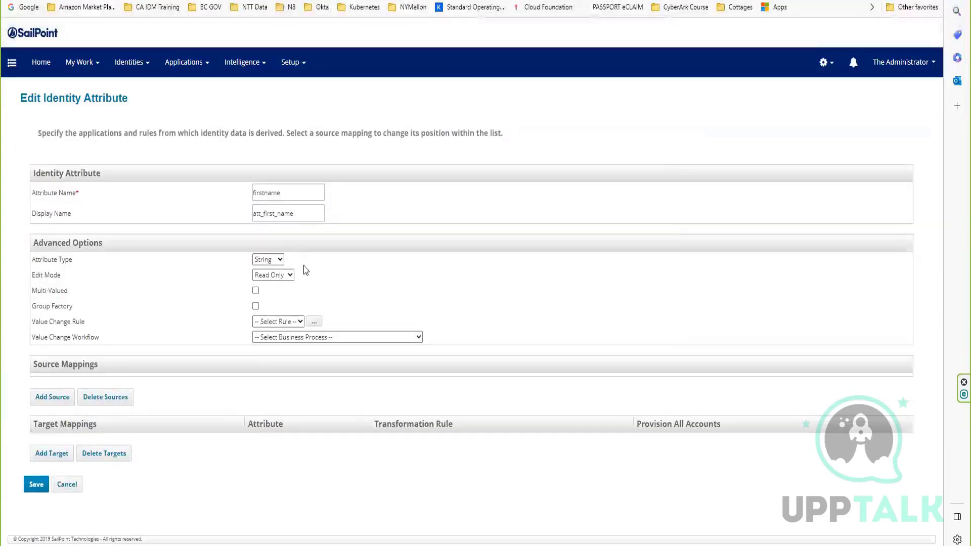
left_click(58, 403)
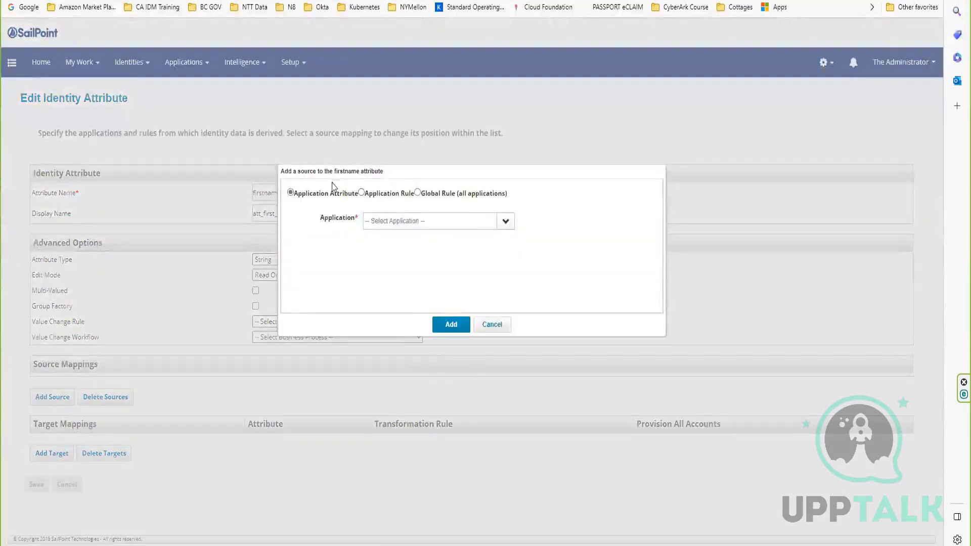
left_click(497, 223)
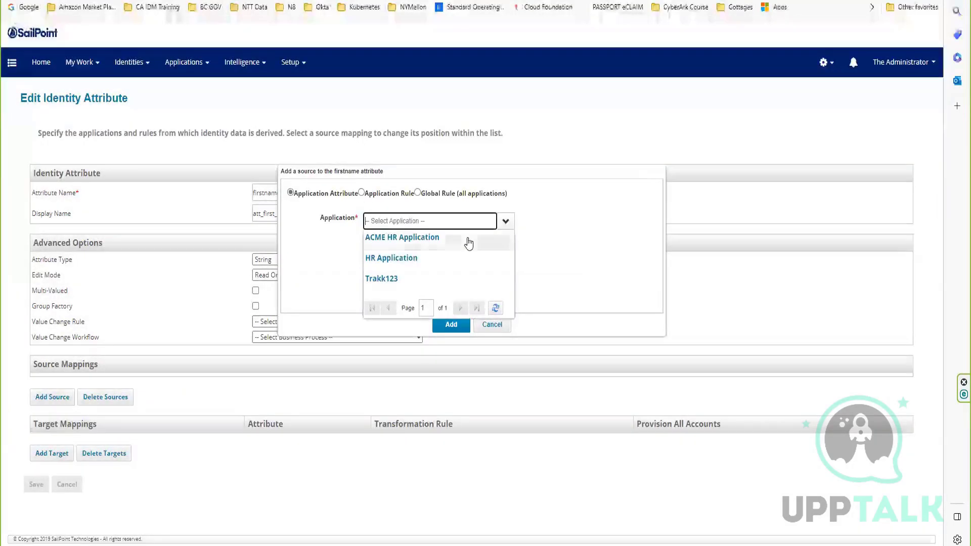
left_click(420, 239)
left_click(399, 236)
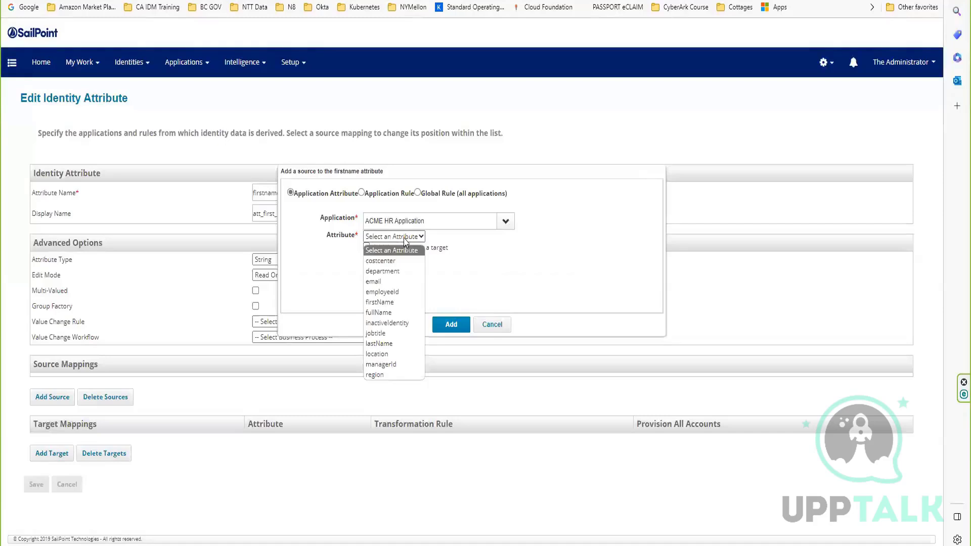
left_click(388, 302)
left_click(453, 326)
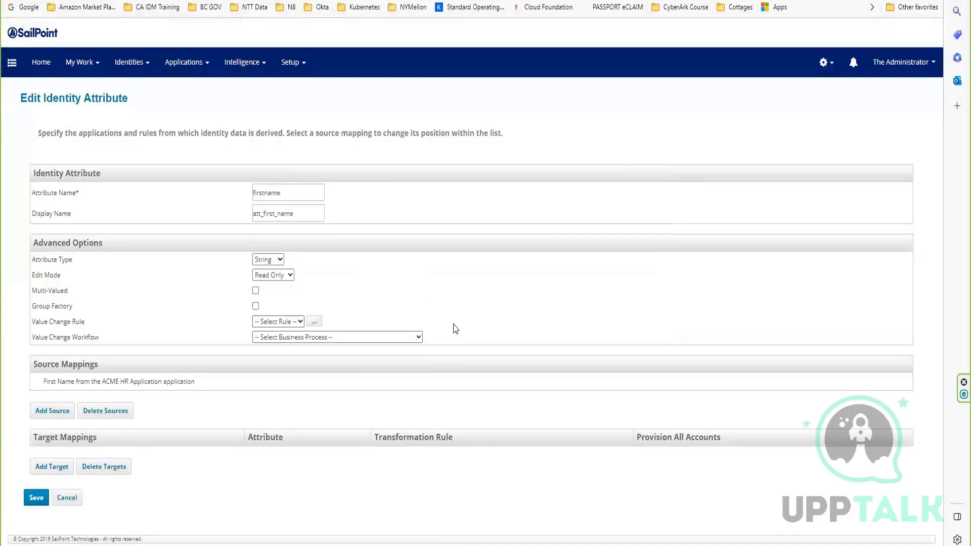
left_click(29, 501)
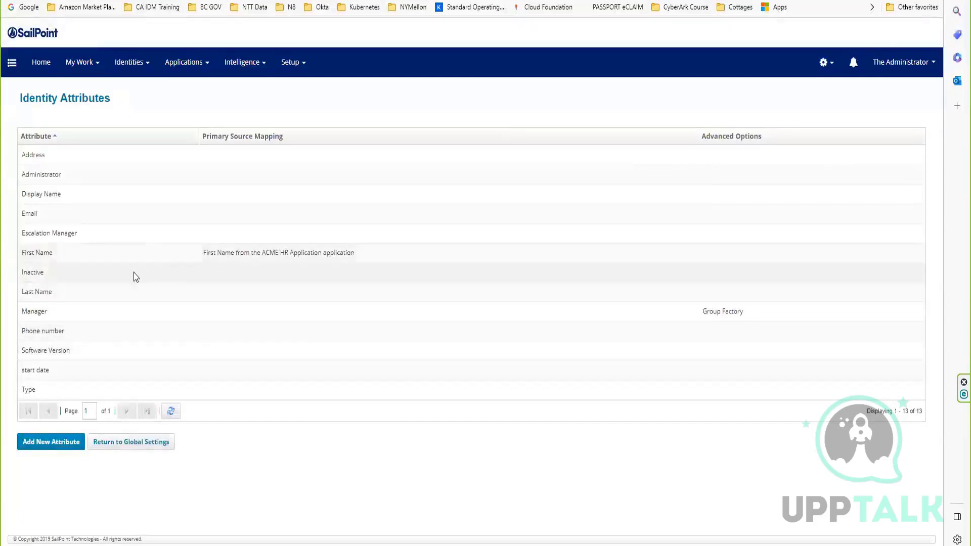
Map the Last Name identity attribute to the lastName attribute of ACME HR Application and save it.
left_click(77, 289)
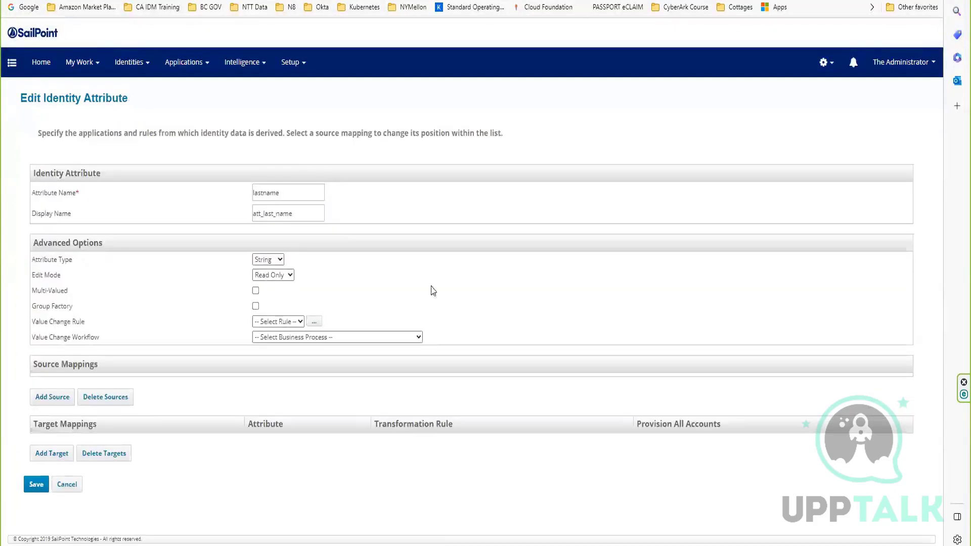
left_click(51, 399)
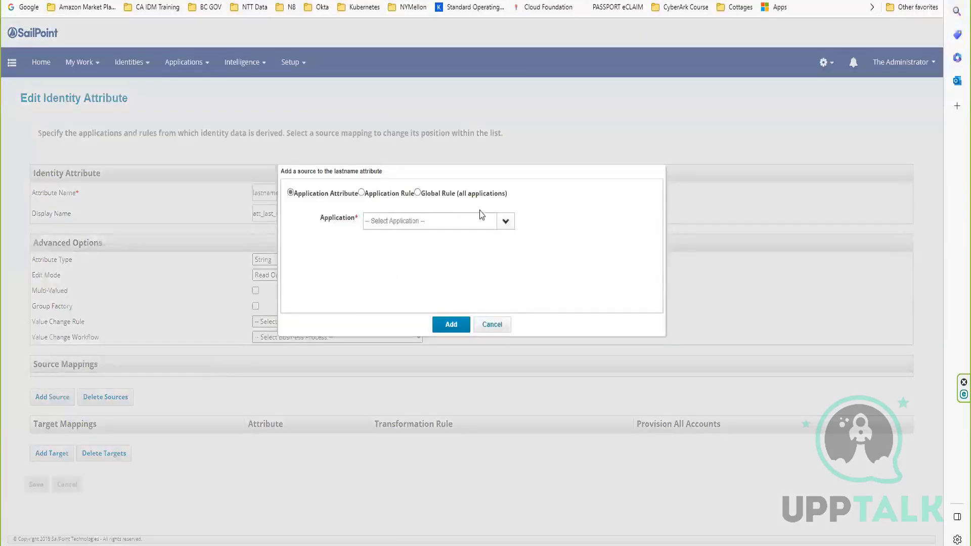
left_click(505, 221)
left_click(438, 238)
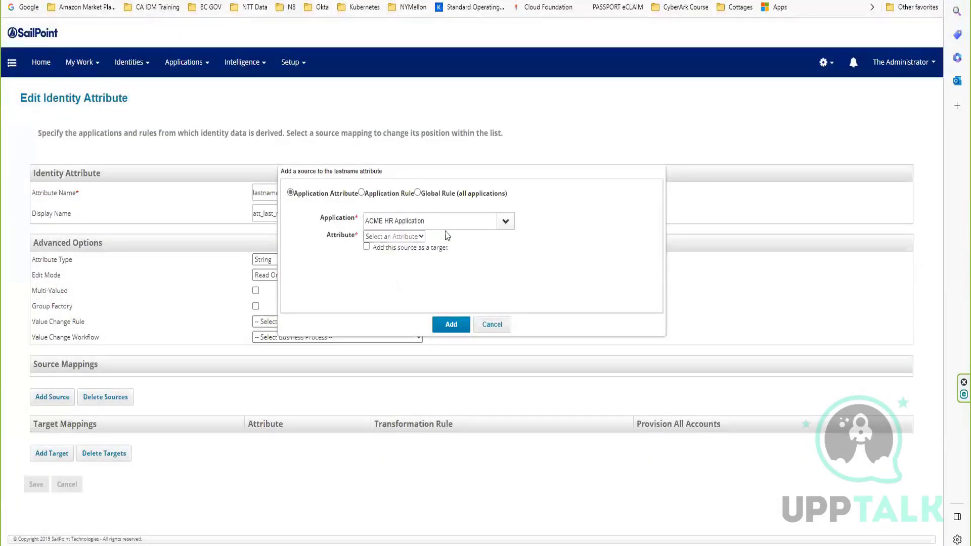
left_click(414, 237)
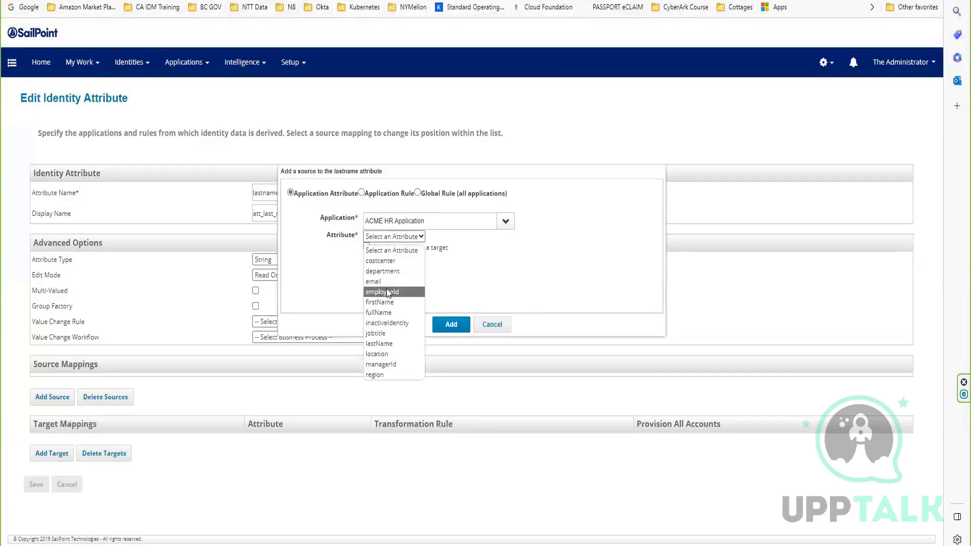
left_click(385, 344)
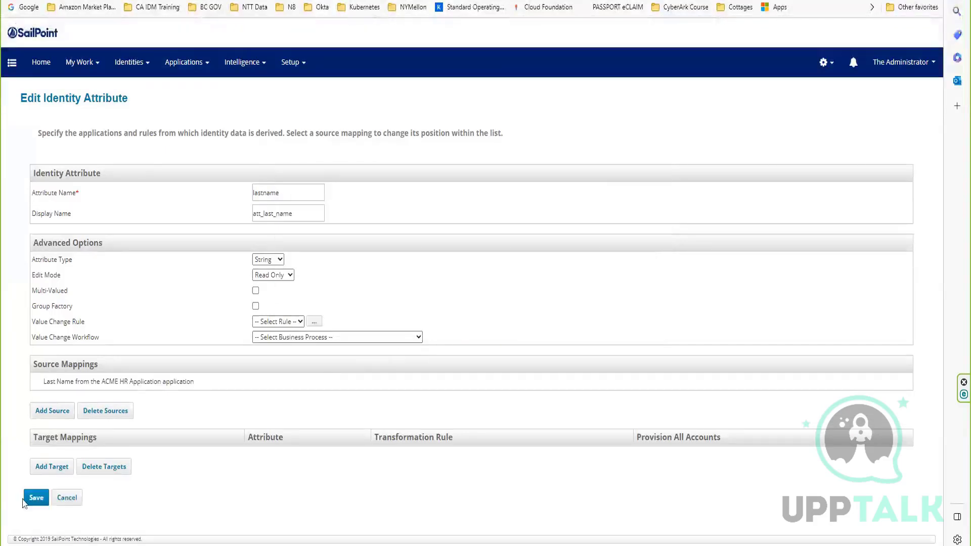
left_click(36, 498)
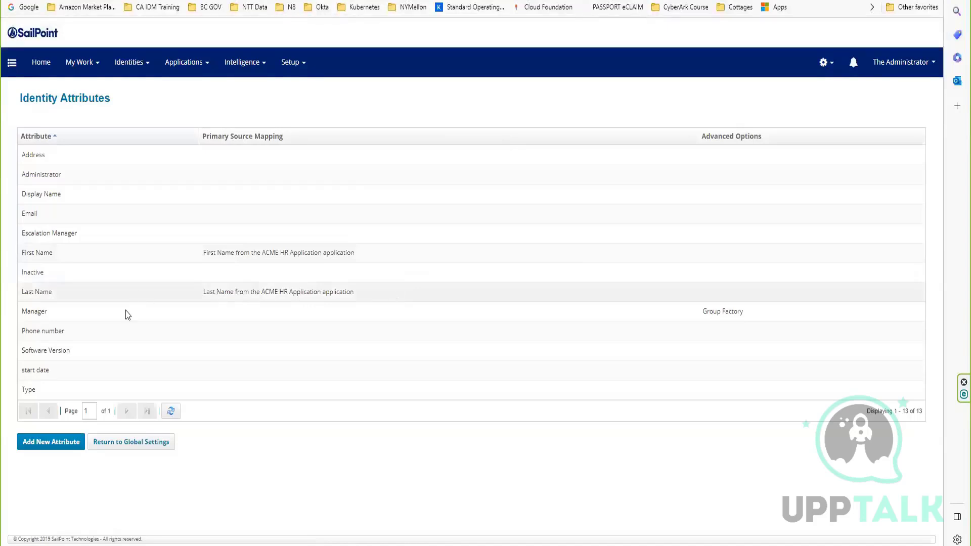
Open the Escalation Manager identity attribute and begin adding a source mapping to it.
left_click(103, 231)
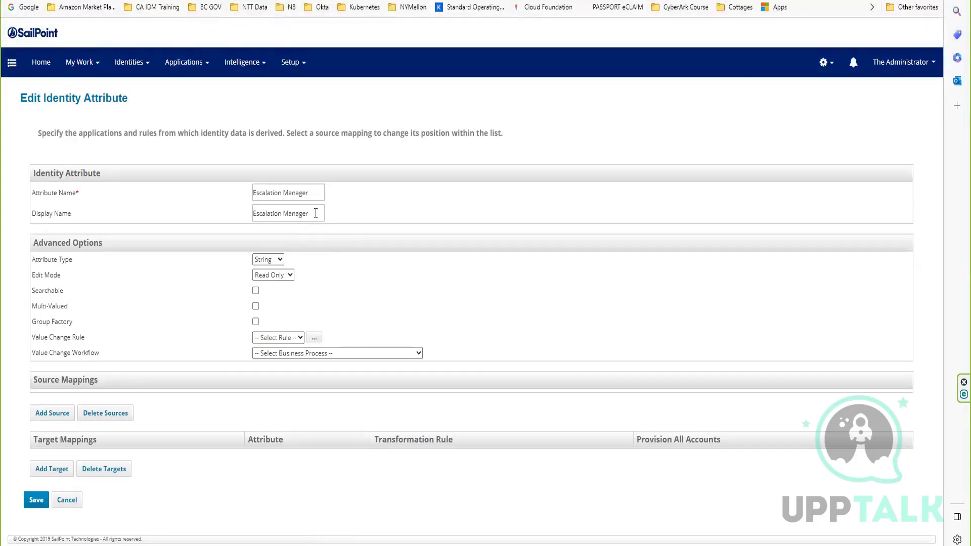
left_click(52, 413)
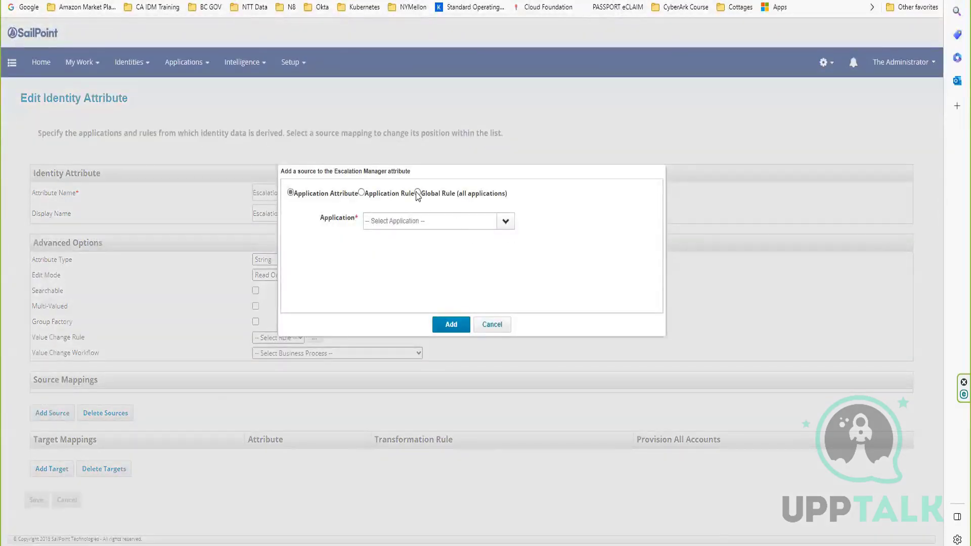
Try an application rule on ACME HR Application as the Escalation Manager source and check the selectable rules.
left_click(361, 192)
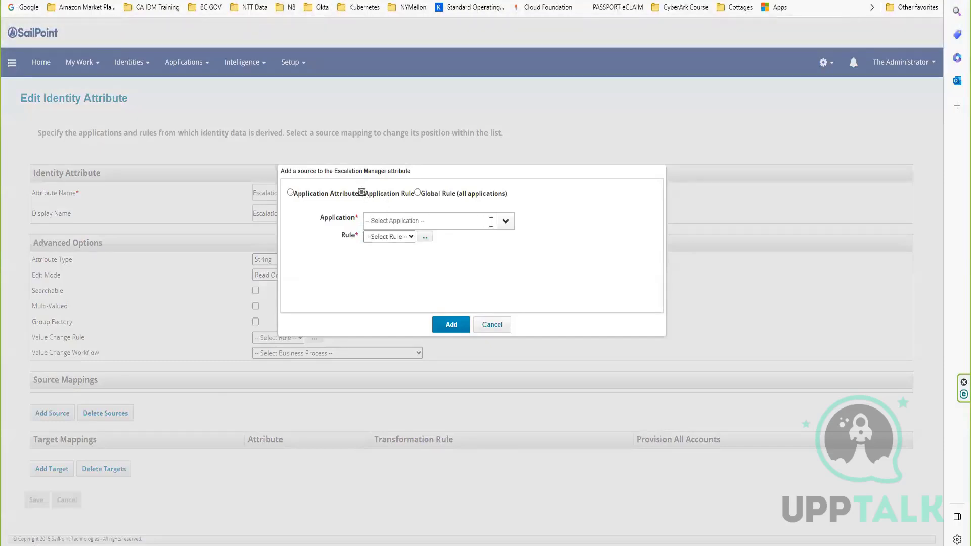
left_click(505, 223)
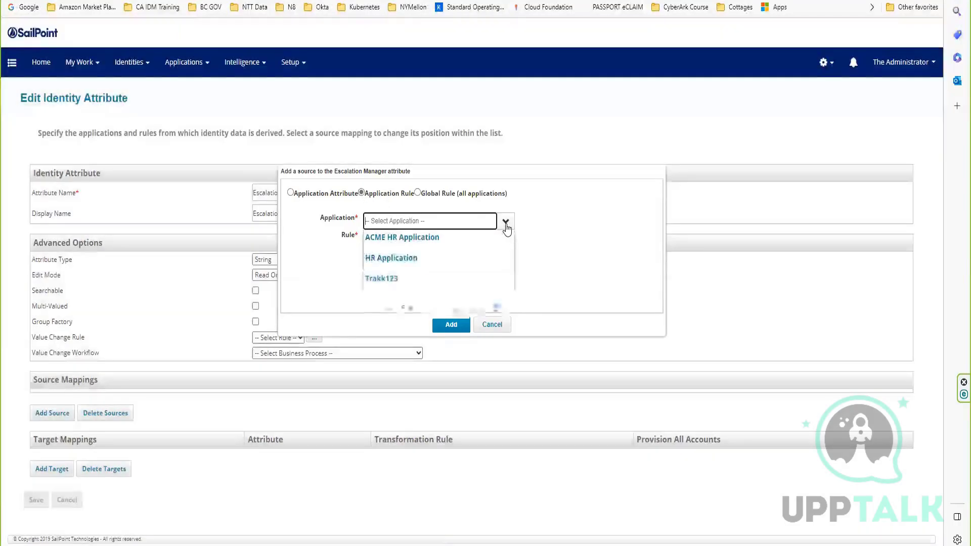
left_click(411, 240)
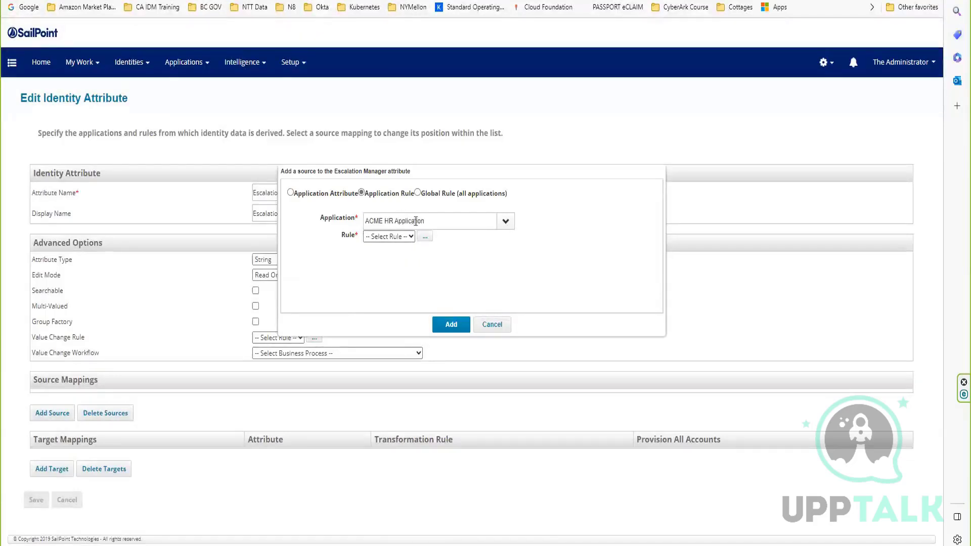
left_click(400, 237)
left_click(432, 269)
Switch the Escalation Manager source to a global rule and open the editor for a new rule.
left_click(417, 194)
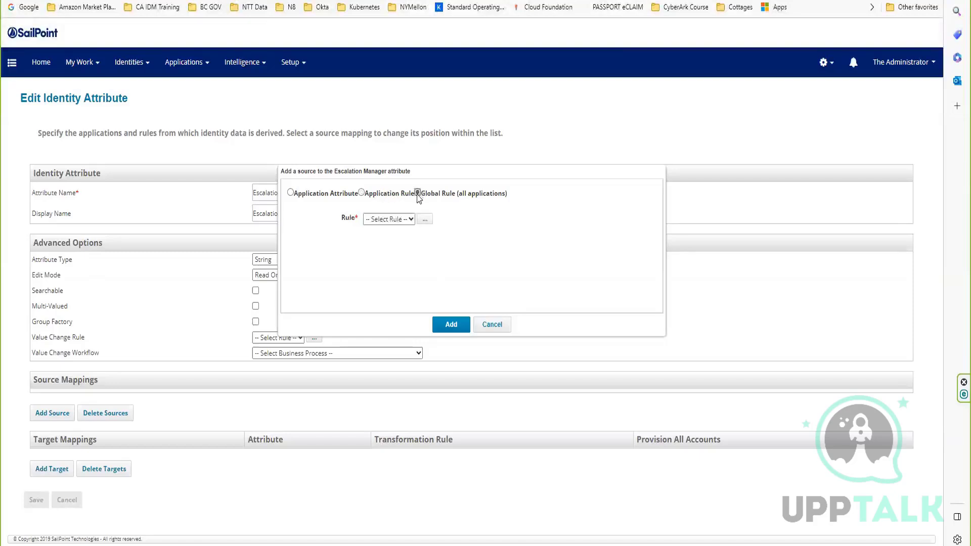
left_click(392, 219)
left_click(457, 238)
left_click(426, 223)
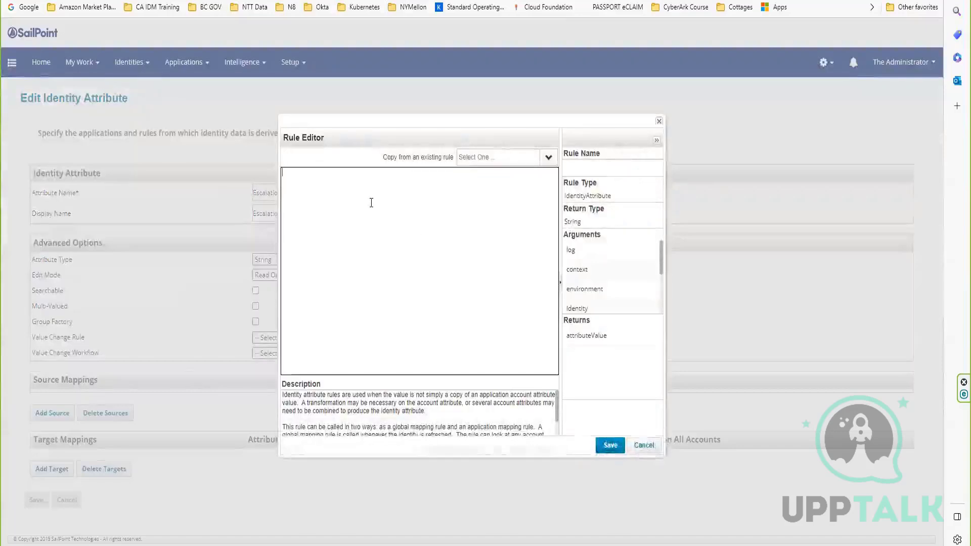
Write the rule body as return "spadmin"; so that it supplies a fixed value.
type("return '")
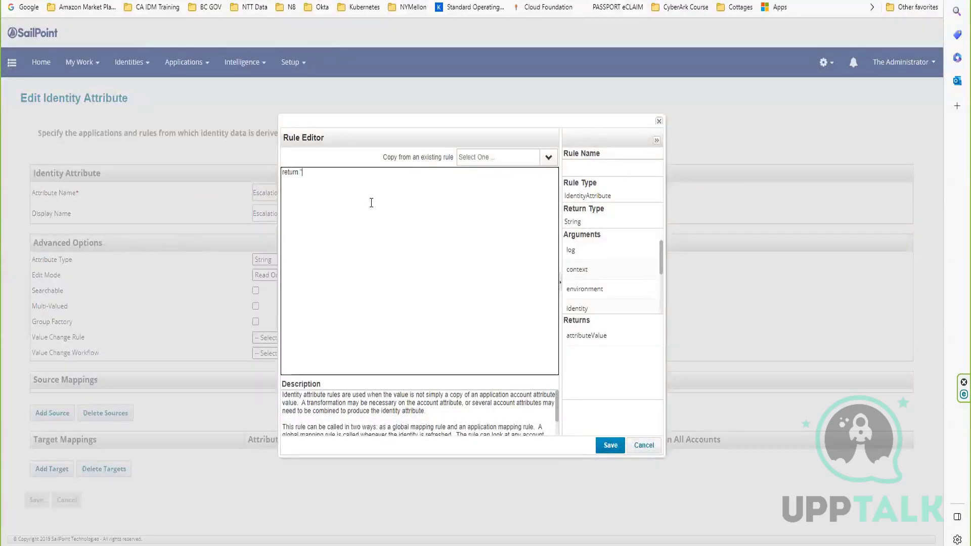
type("spadmin")
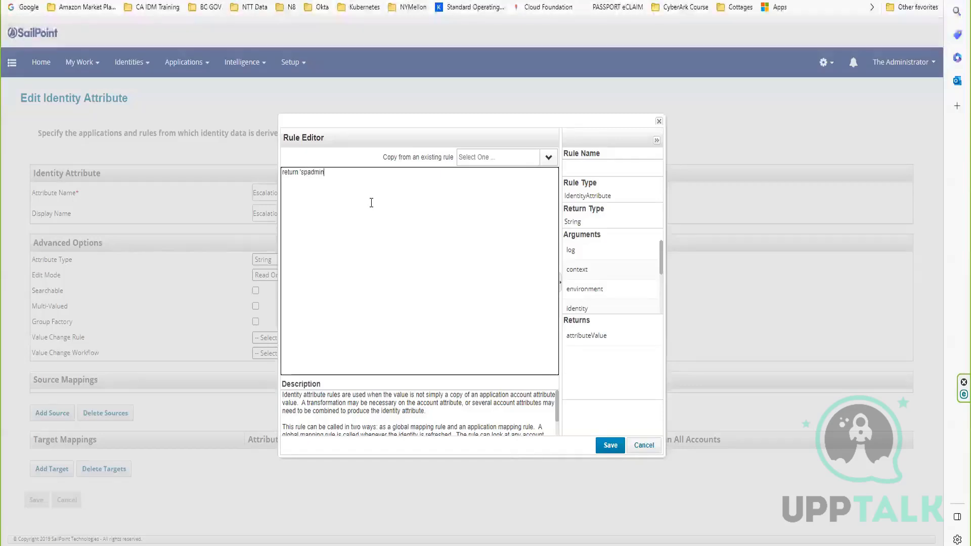
type("''")
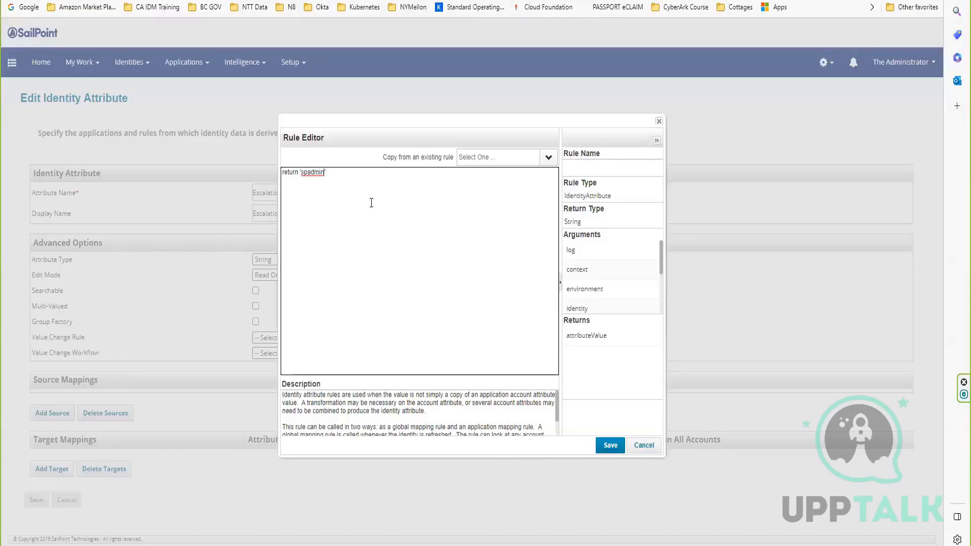
type("'")
key("Right")
key("BackSpace")
type("'")
type("\"")
type(";")
Name the new identity attribute rule escMgr and save it.
left_click(586, 160)
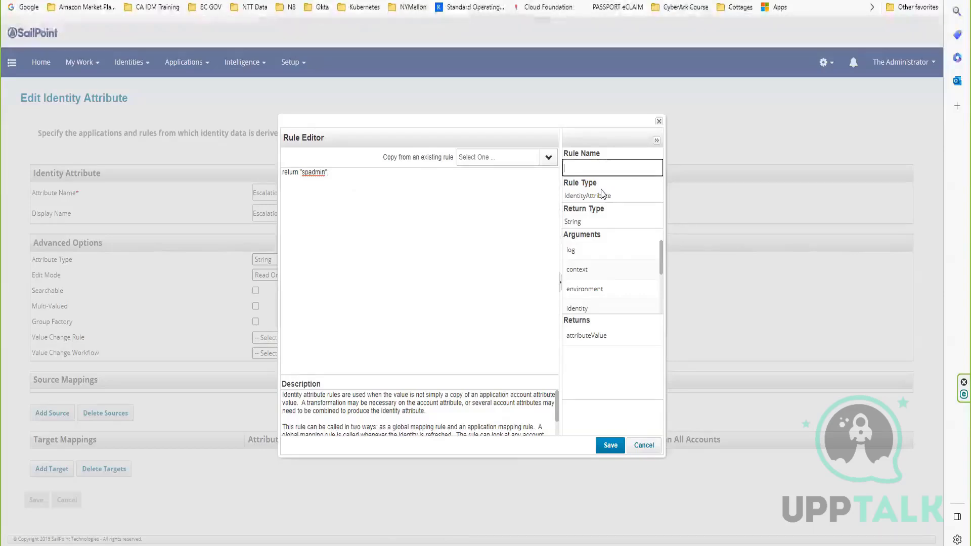
type("esc")
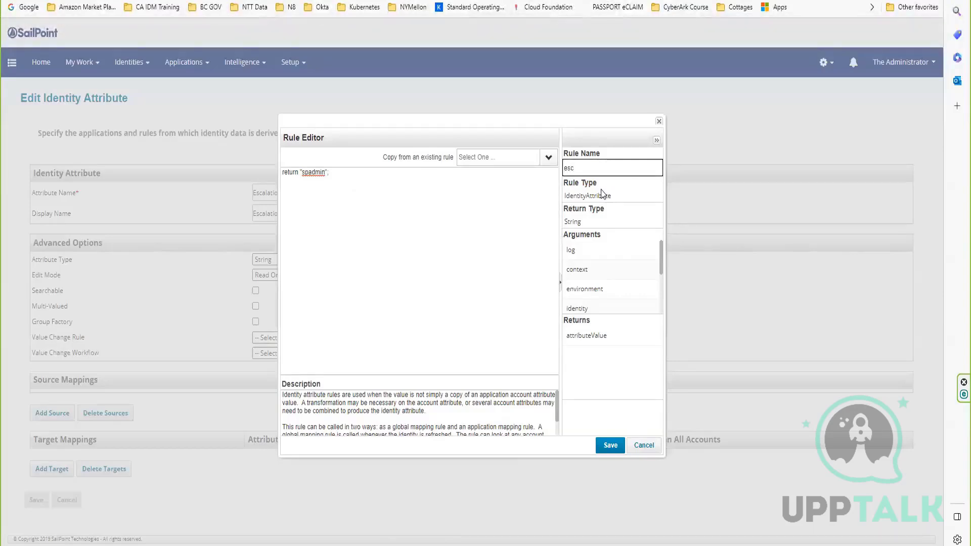
type("M")
key("BackSpace")
left_click(608, 446)
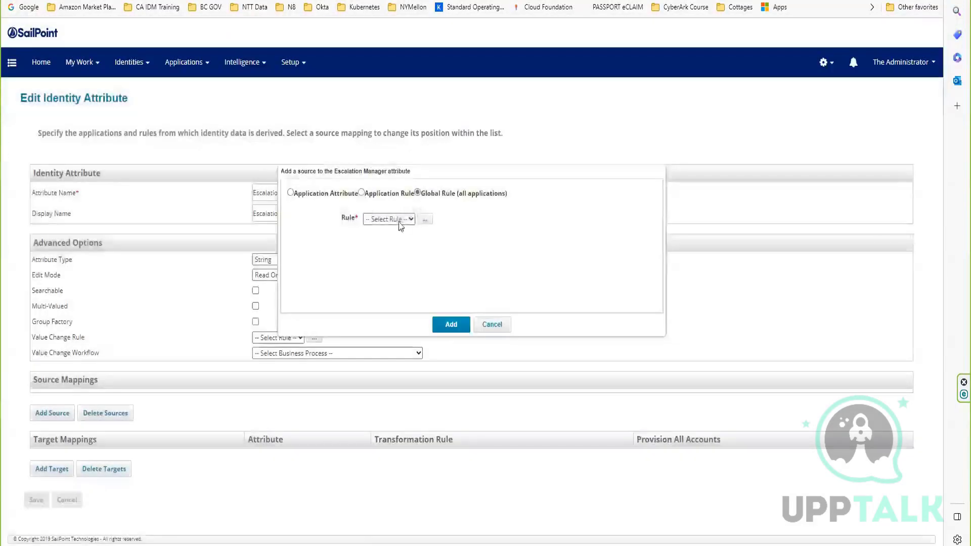
Add the global rule escMgr as the Escalation Manager source mapping and save the attribute.
left_click(392, 219)
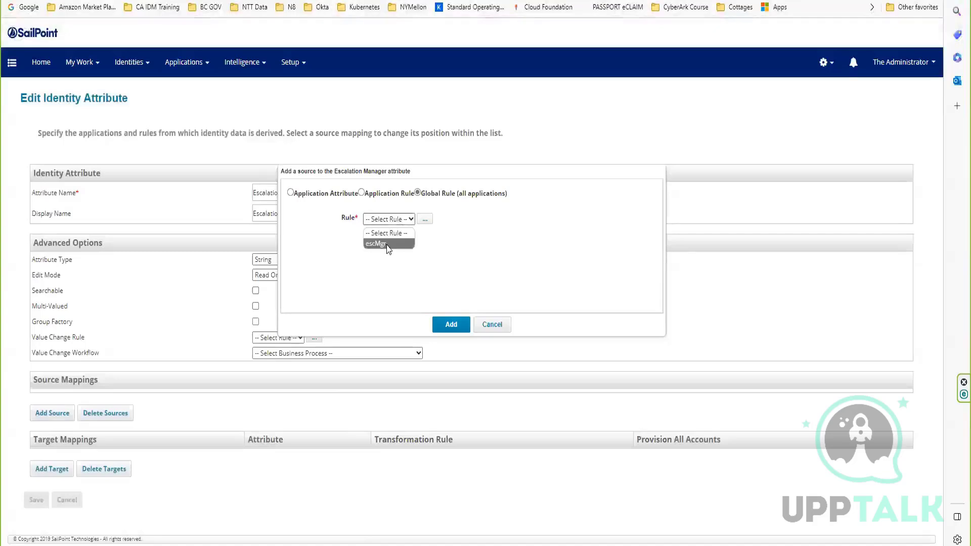
left_click(378, 243)
left_click(447, 324)
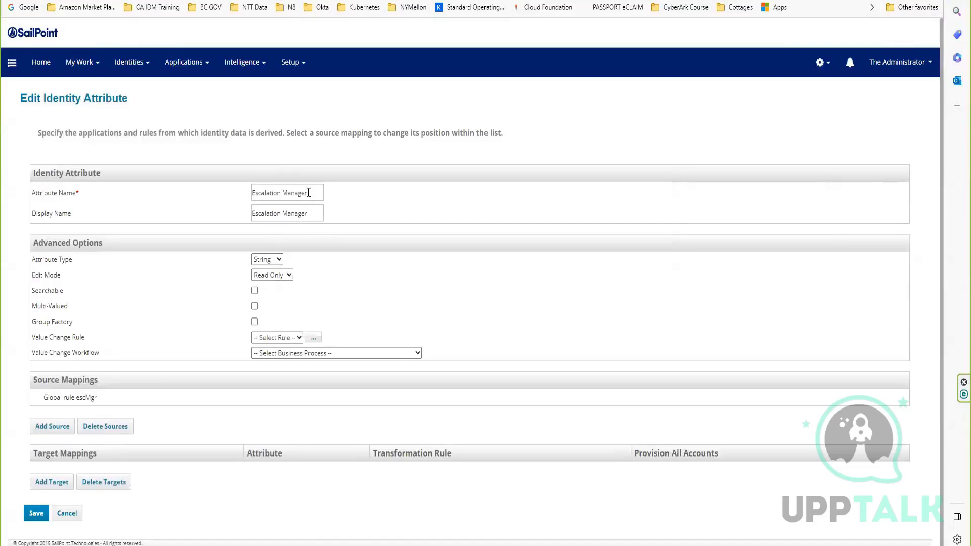
left_click_drag(308, 193, 234, 195)
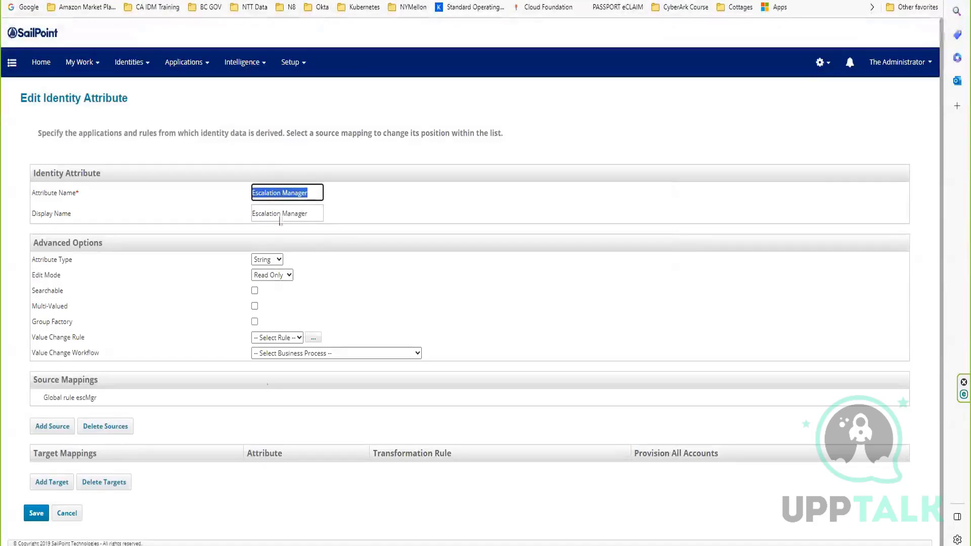
left_click(28, 517)
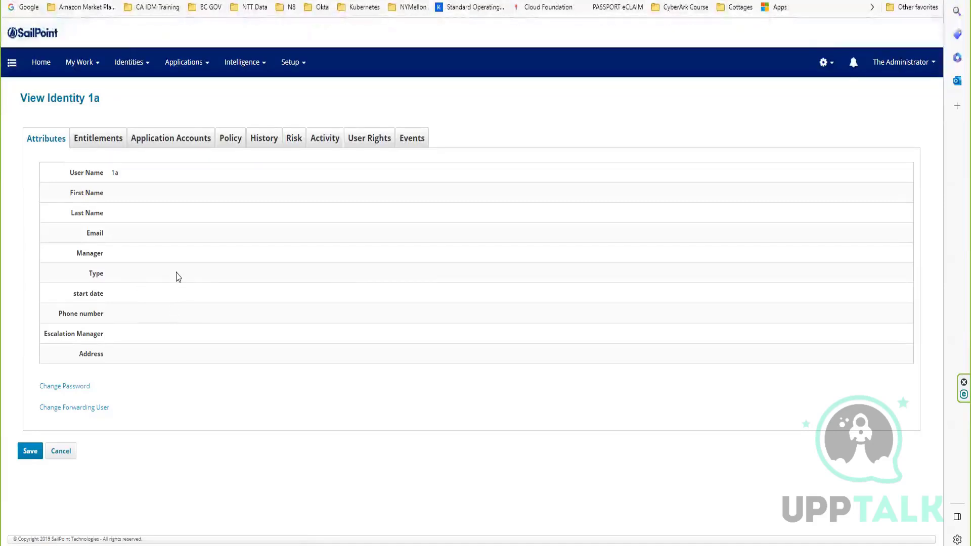
Map the Address identity attribute to the region attribute of ACME HR Application and save it.
left_click(305, 0)
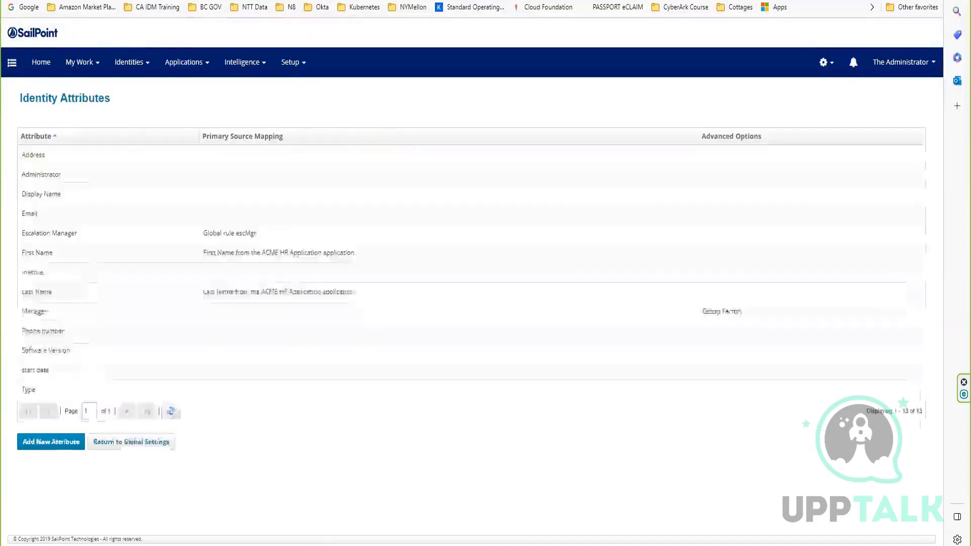
left_click(87, 155)
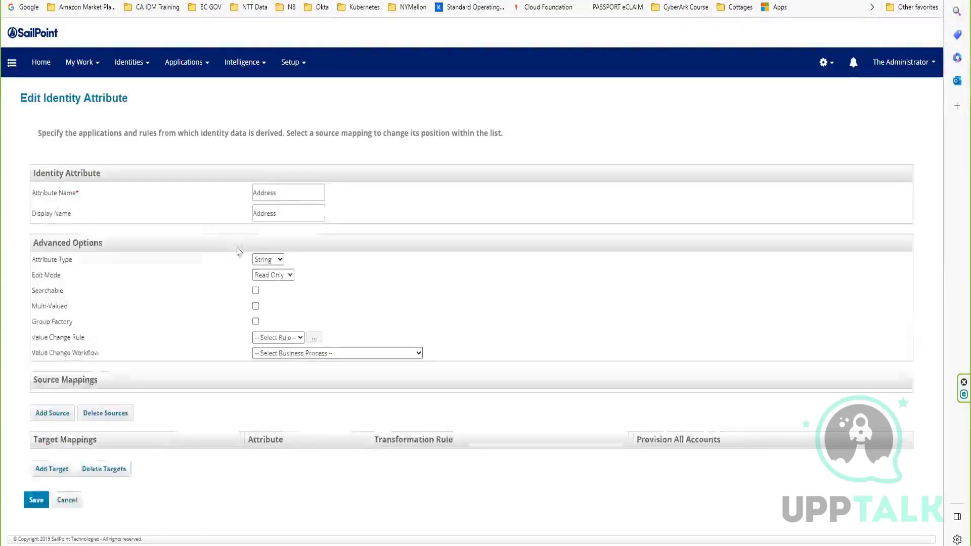
left_click(46, 411)
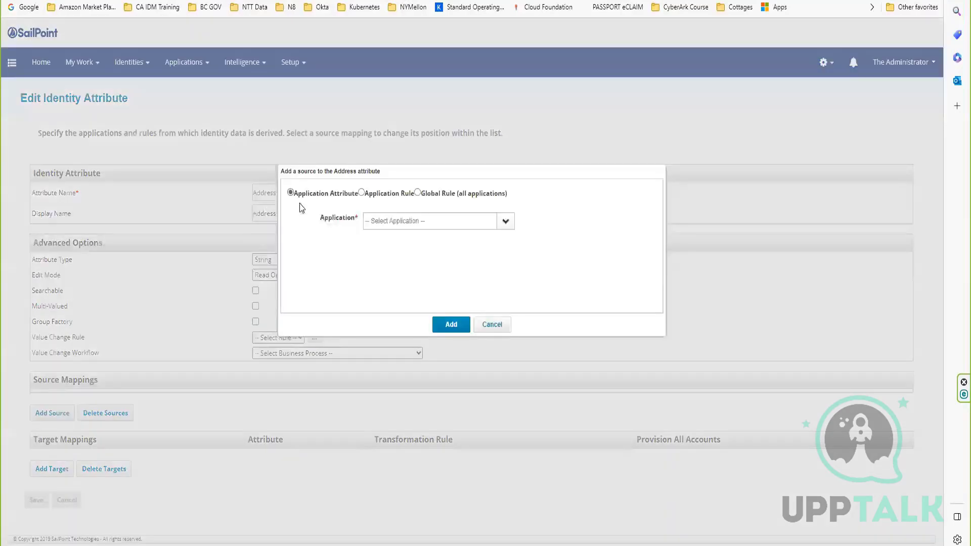
left_click(506, 223)
left_click(397, 237)
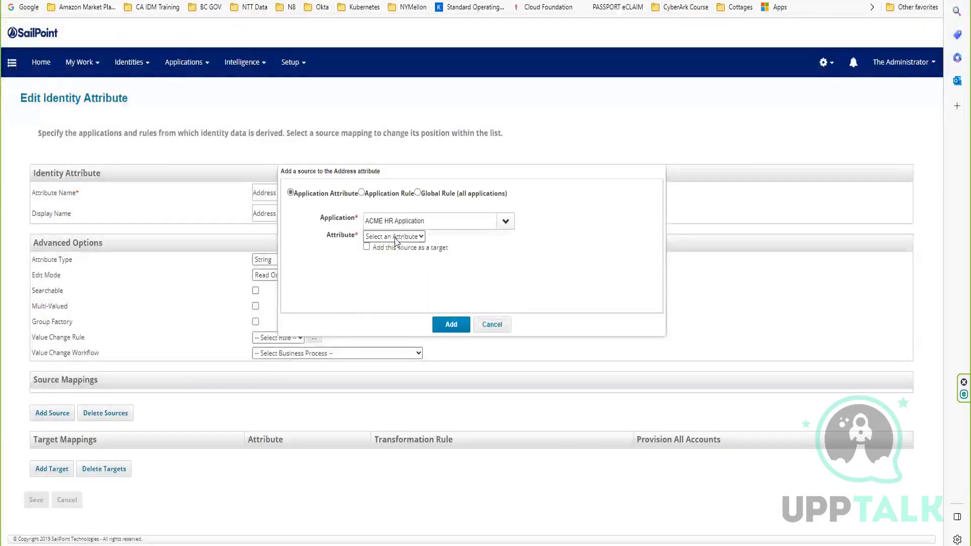
left_click(395, 238)
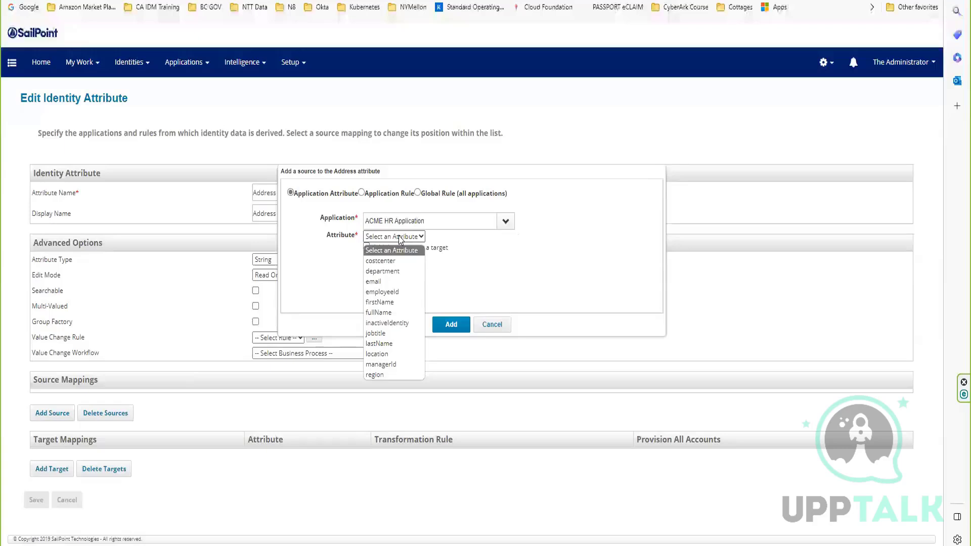
left_click(385, 374)
left_click(448, 326)
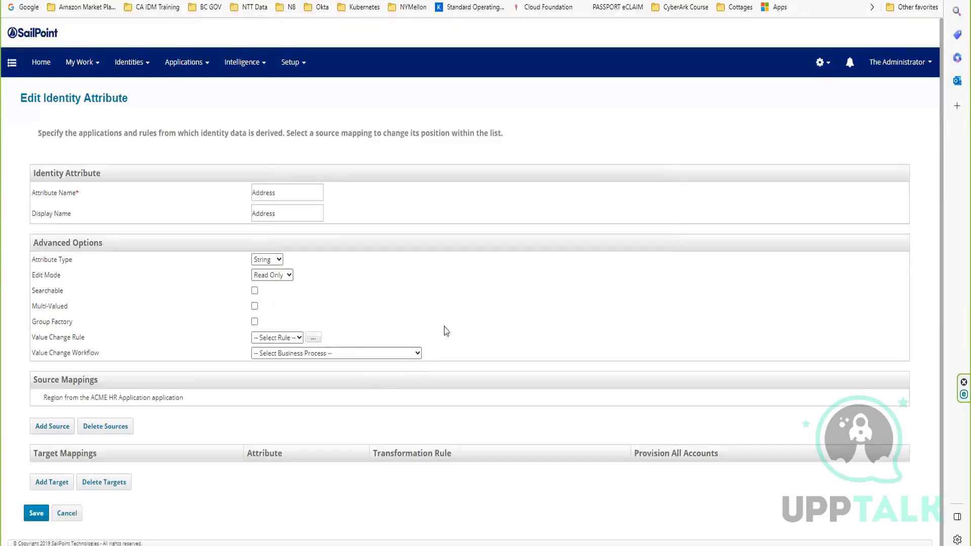
left_click(35, 513)
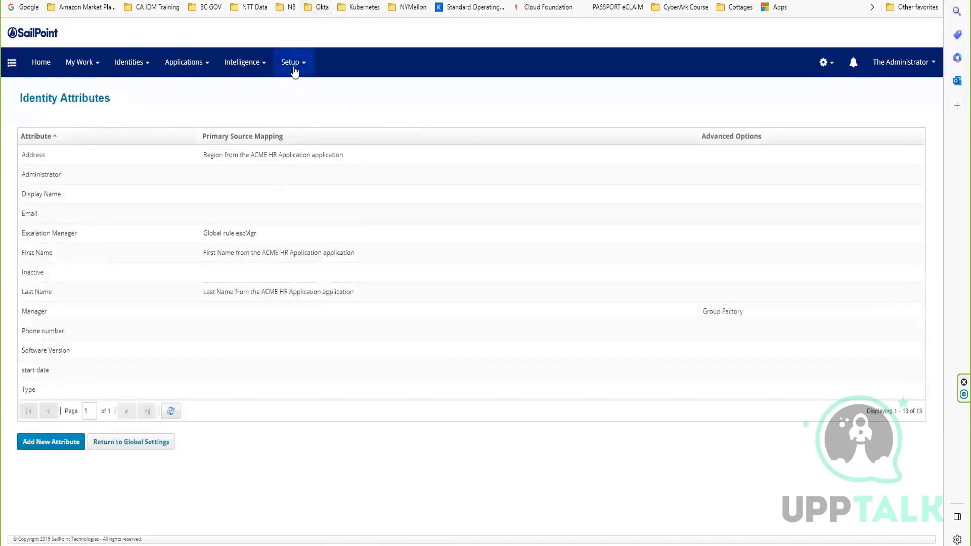
Find the Refresh Identity Cube task by filtering the task list for "refres" and open it for editing.
left_click(291, 62)
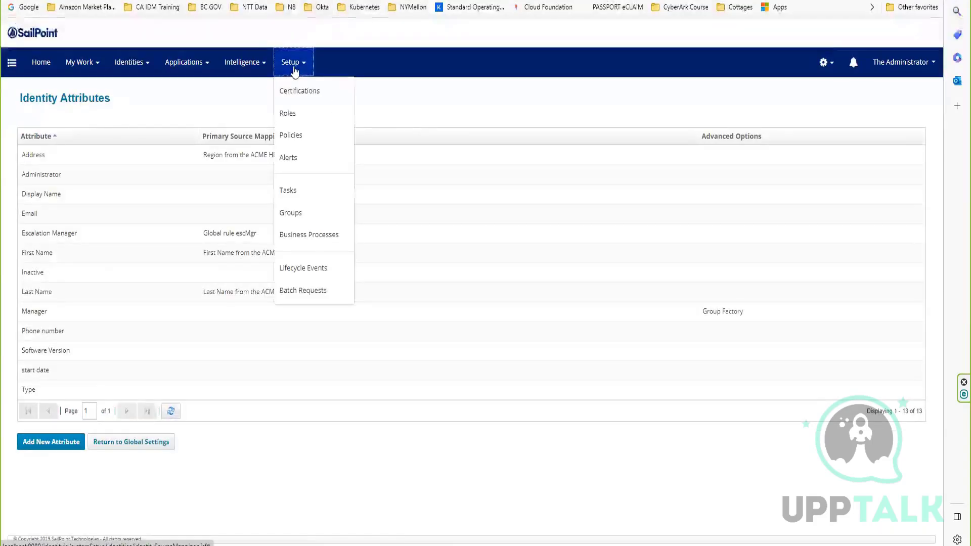
left_click(293, 190)
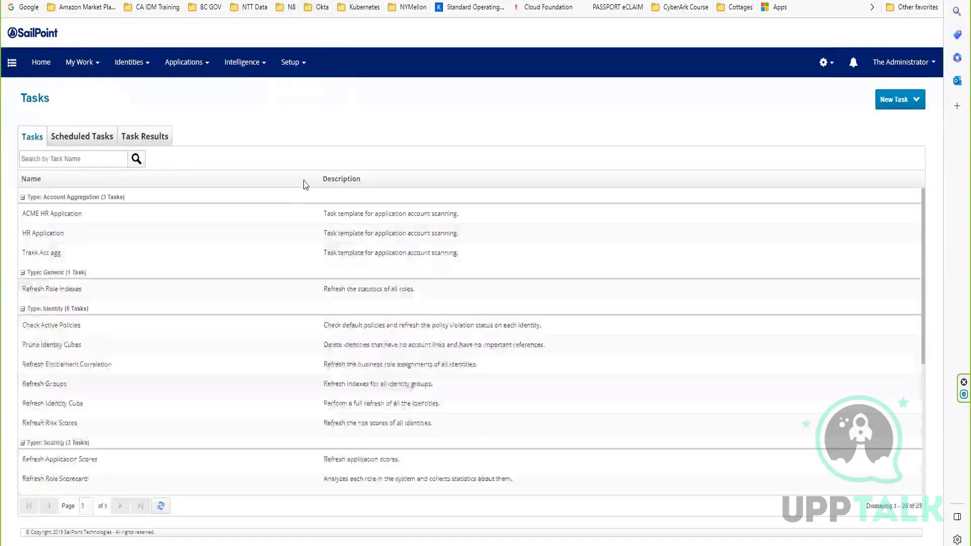
left_click(46, 154)
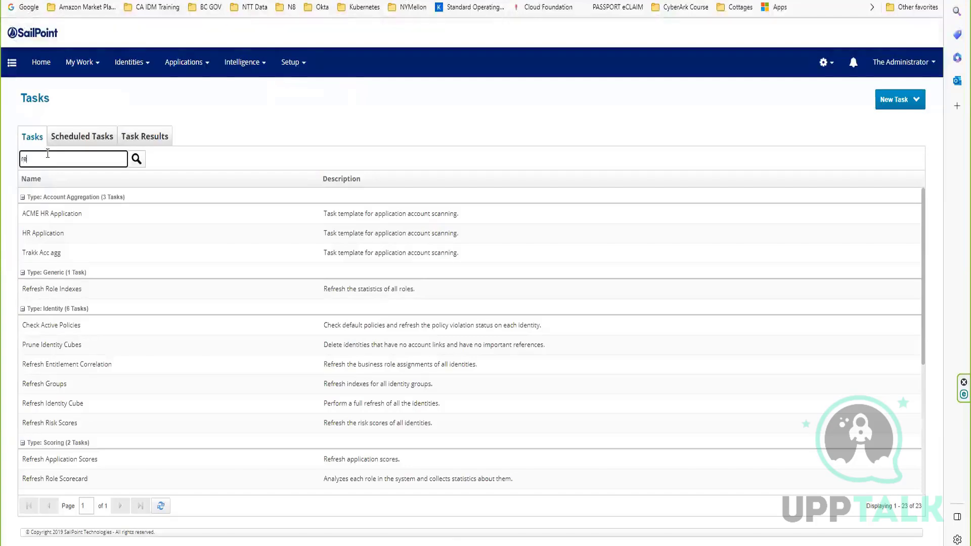
type("refres")
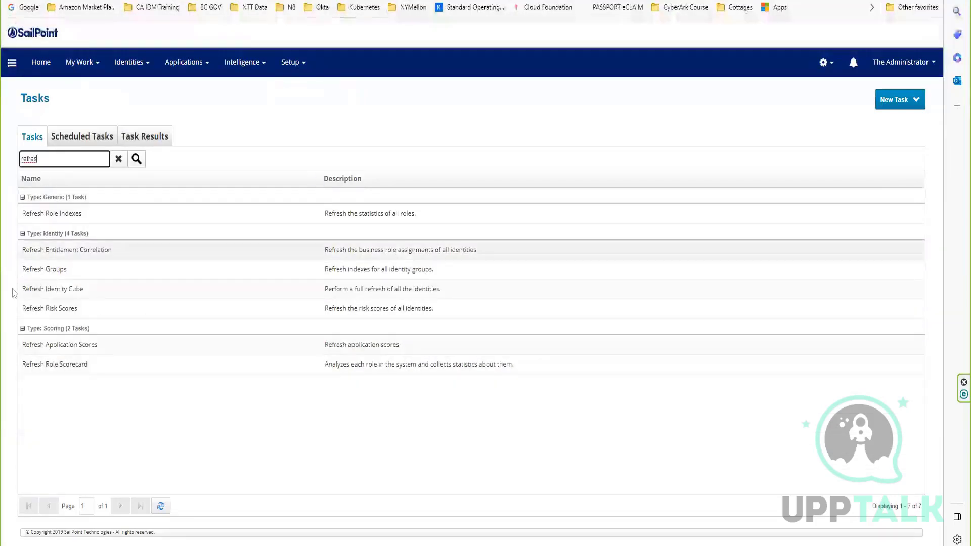
left_click(62, 291)
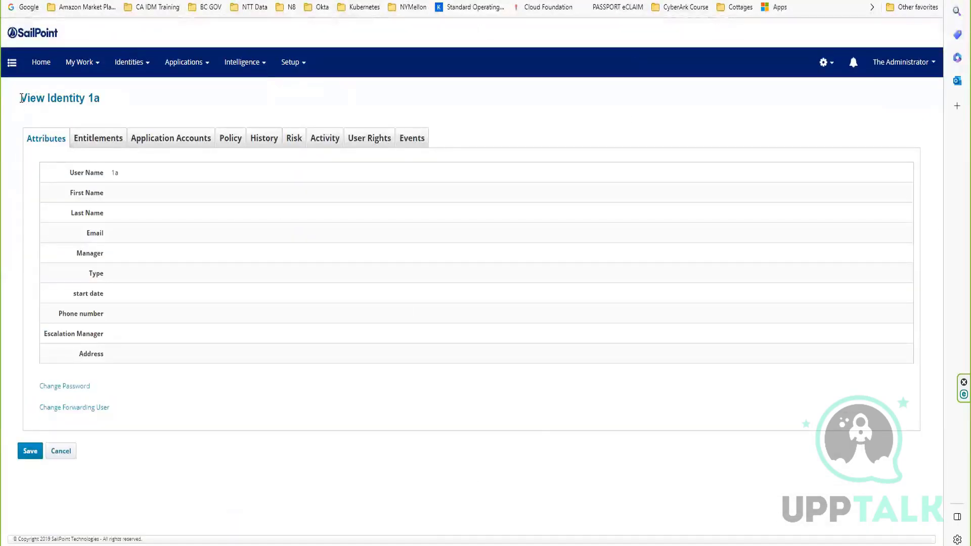
left_click_drag(20, 91, 874, 485)
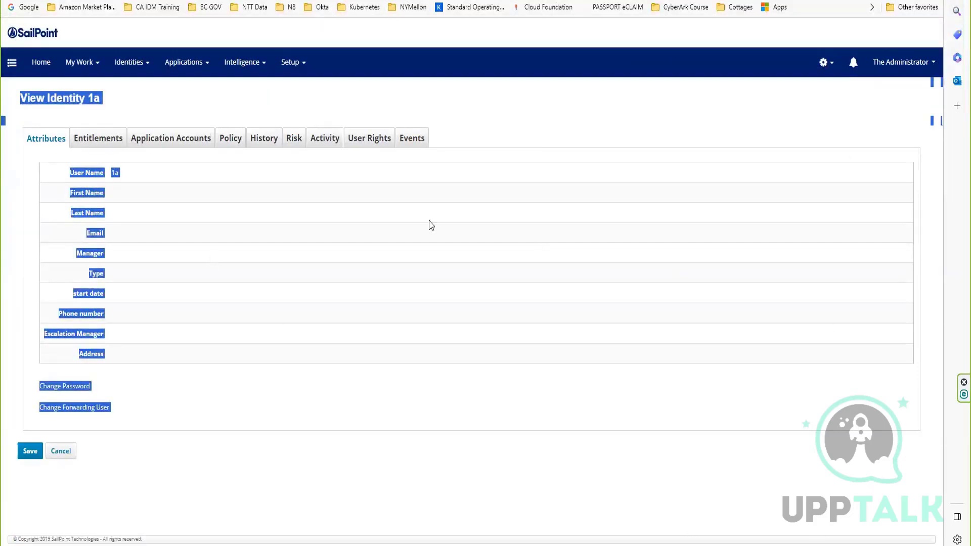
left_click(402, 240)
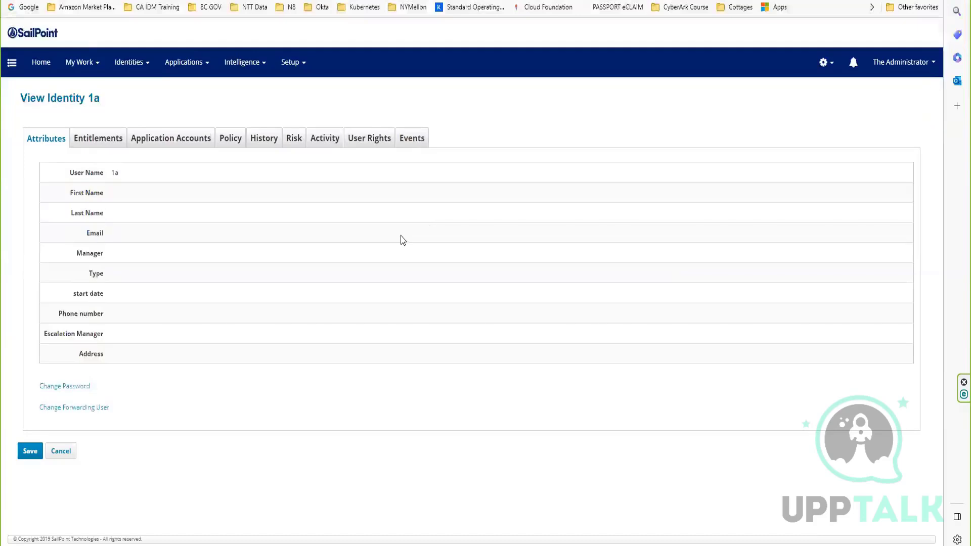
left_click(130, 65)
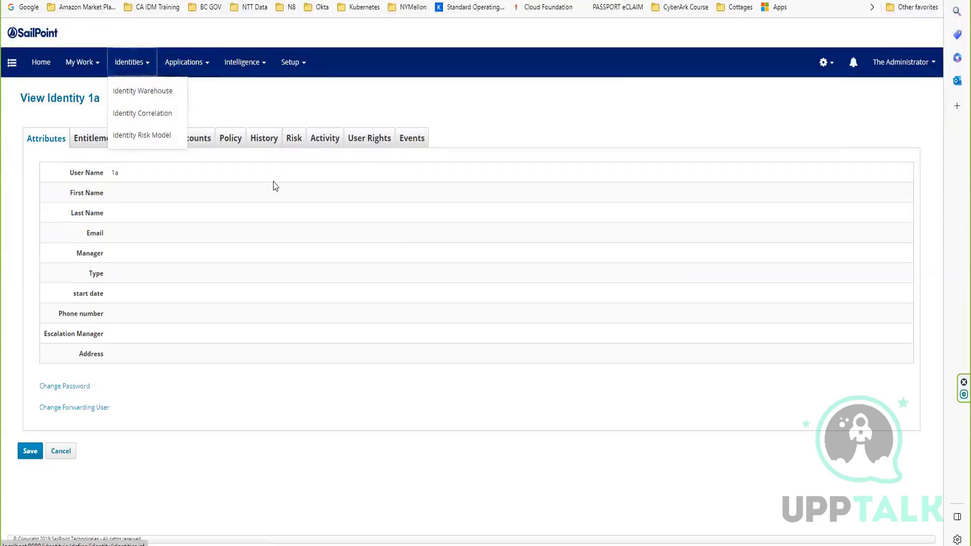
left_click(241, 97)
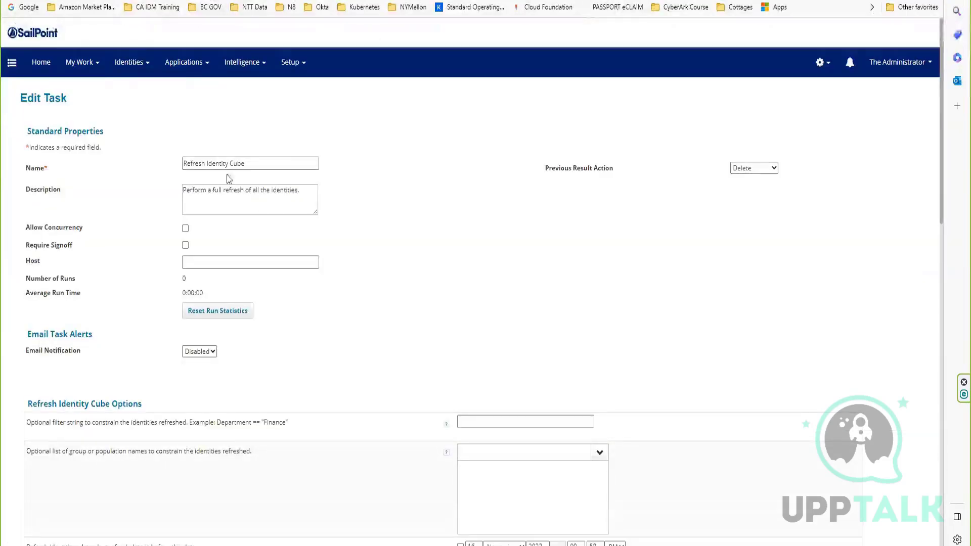
Disable the Refresh Identity Cube options for manager status, assigned and detected roles with additional entitlements, identity risk scorecards, and checking active policies.
left_click_drag(314, 163, 116, 184)
scroll(366, 316, "down", 5)
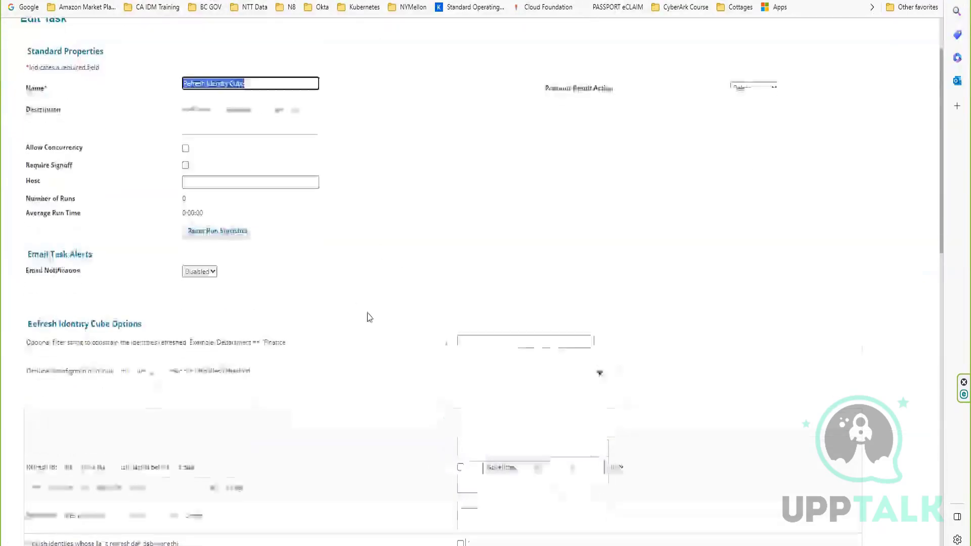
scroll(397, 342, "down", 5)
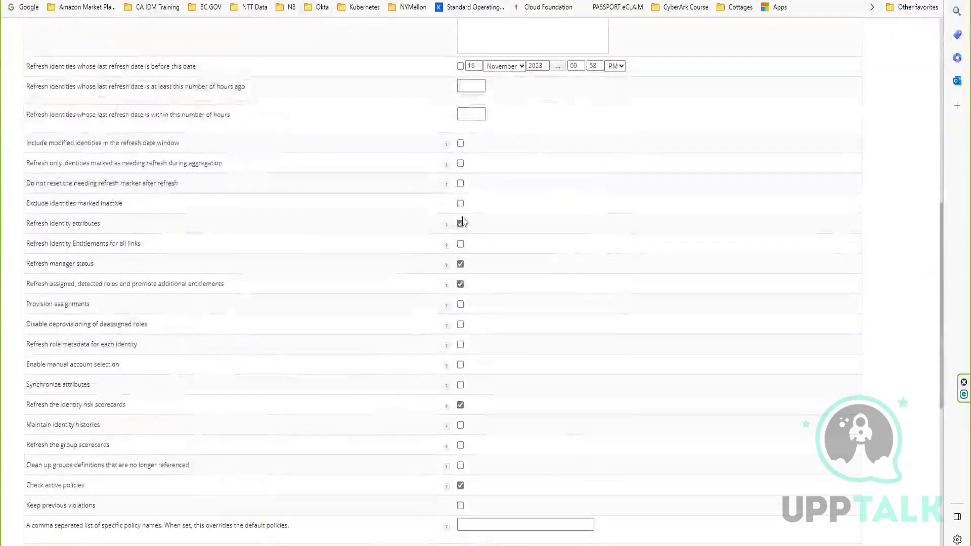
left_click(460, 264)
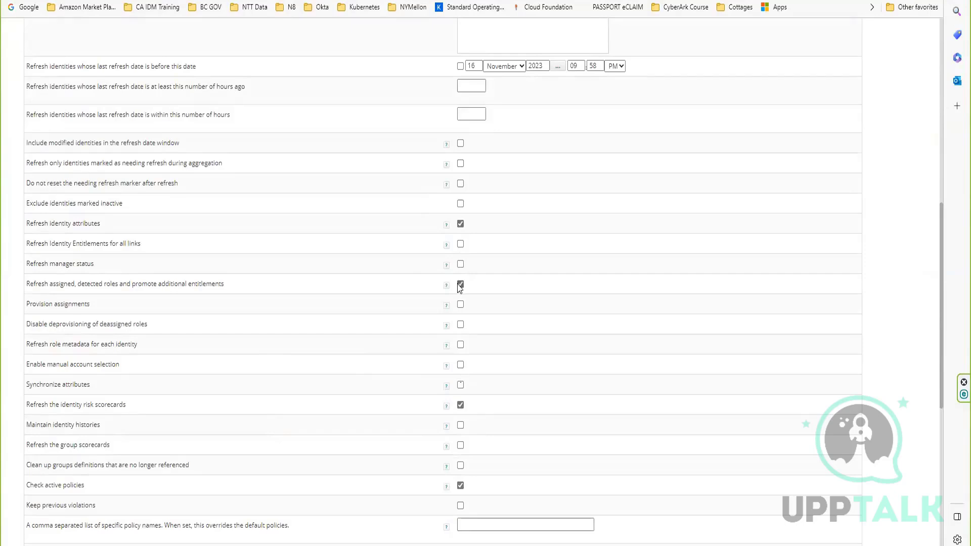
left_click(460, 284)
left_click(460, 405)
left_click(460, 485)
scroll(262, 437, "down", 7)
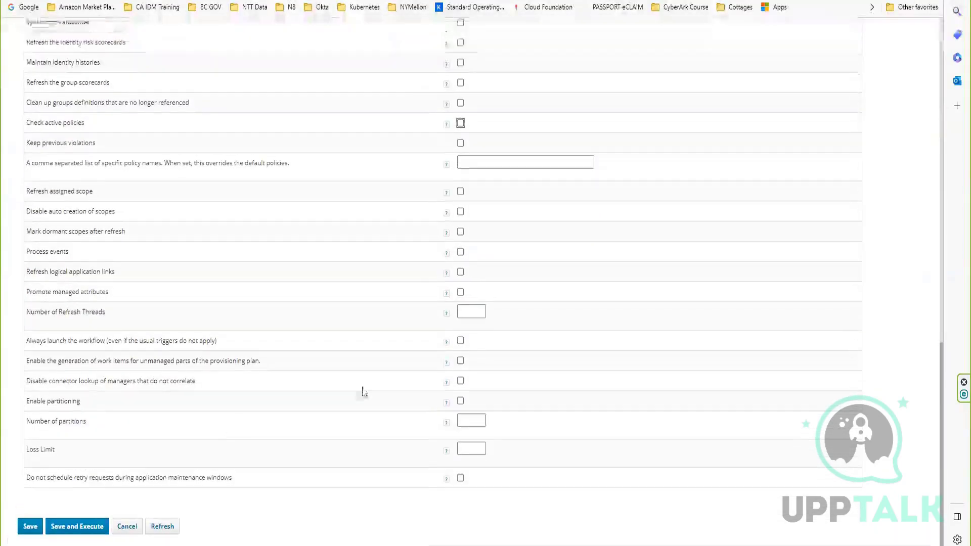
scroll(364, 390, "up", 10)
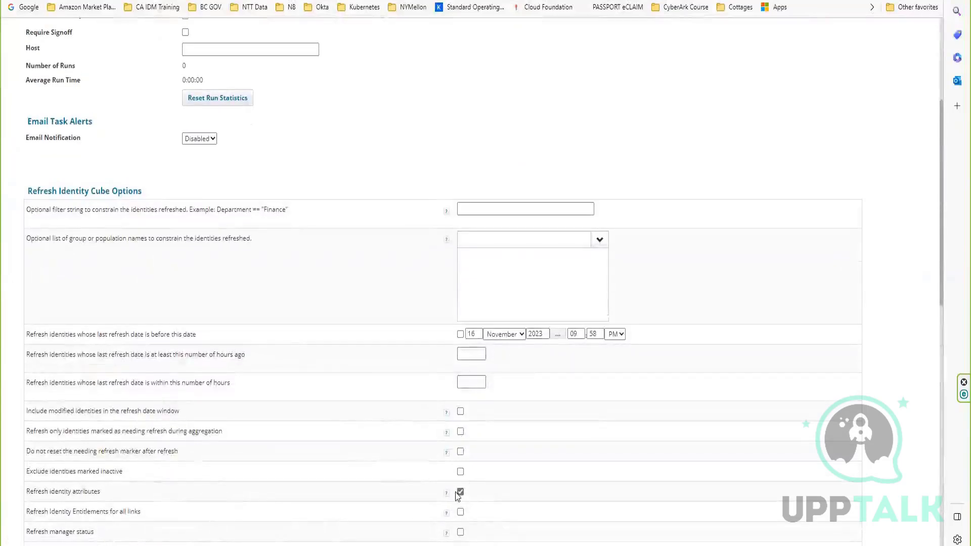
triple_click(54, 488)
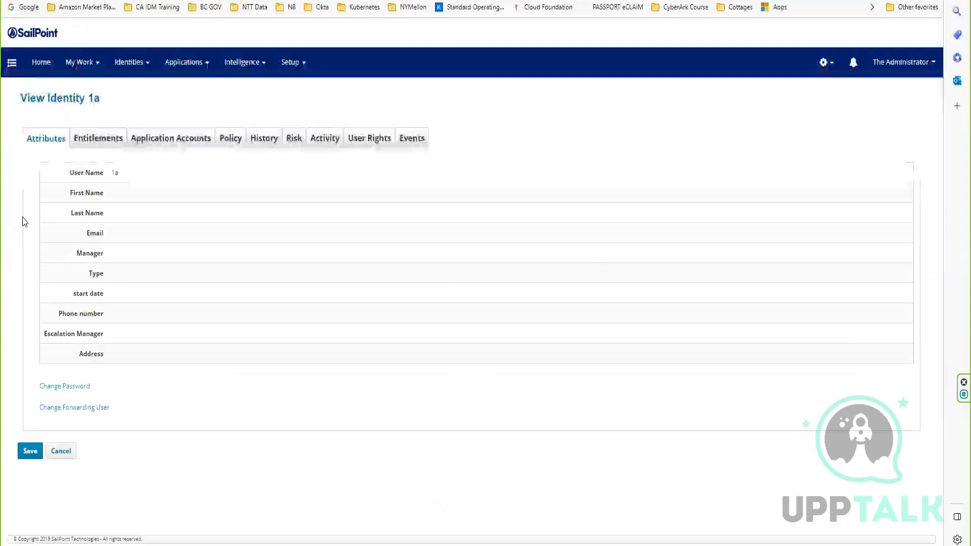
left_click_drag(66, 179, 106, 344)
left_click(109, 367)
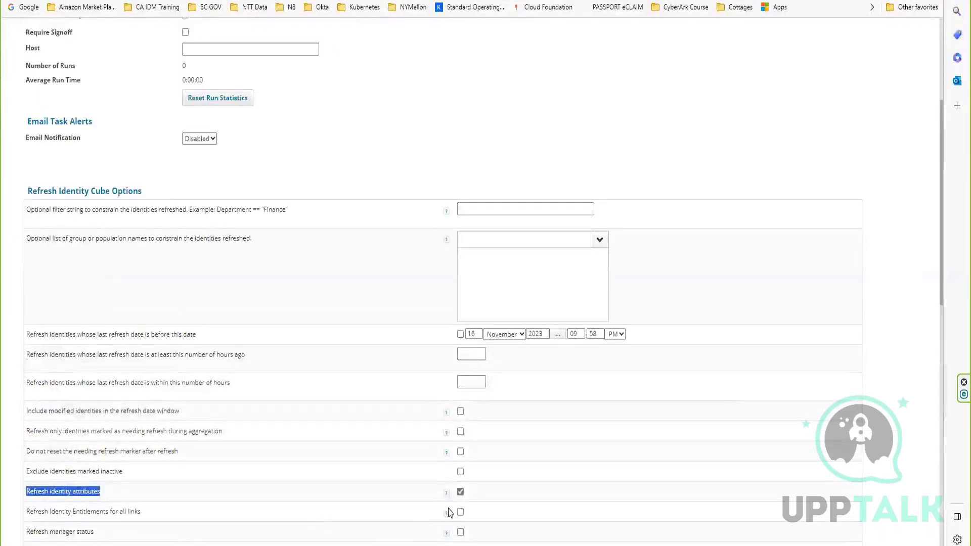
Save and execute the Refresh Identity Cube task and acknowledge its background execution.
scroll(217, 423, "down", 7)
scroll(217, 423, "down", 5)
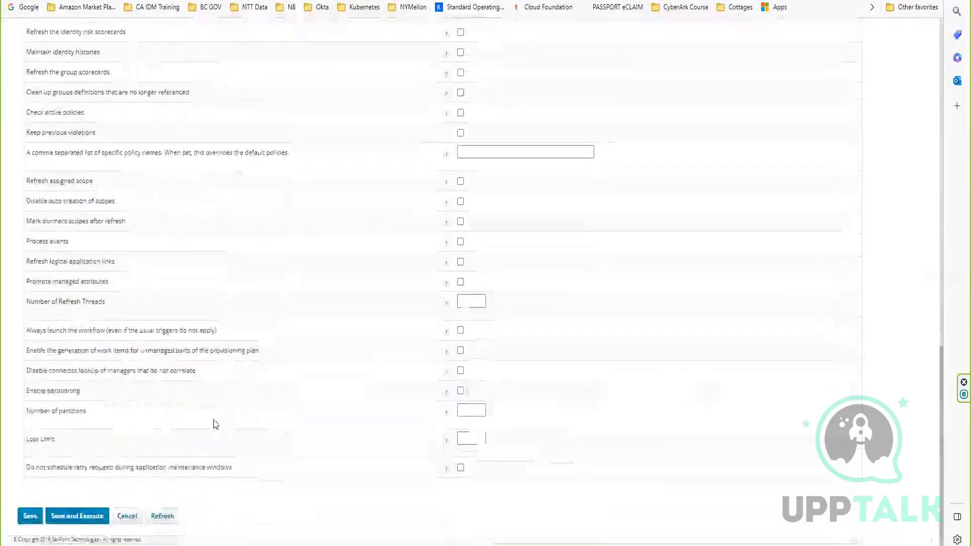
left_click(70, 516)
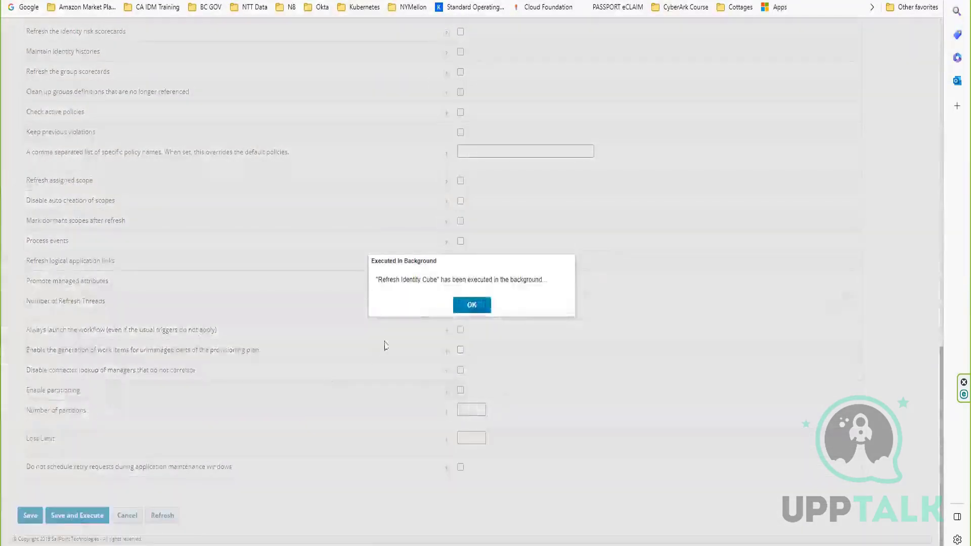
left_click(470, 304)
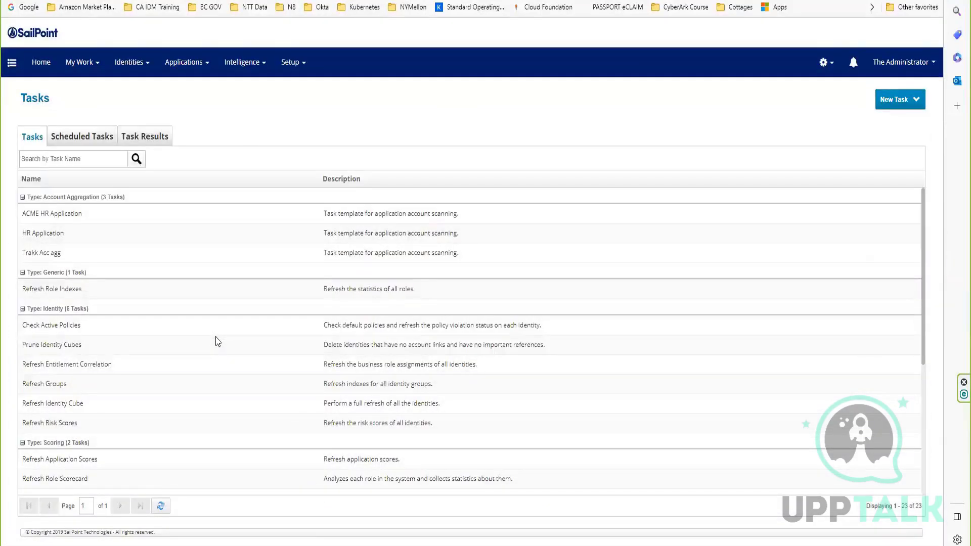
Open the latest Refresh Identity Cube task result and check its status and the number of identities examined.
left_click(165, 134)
left_click(93, 331)
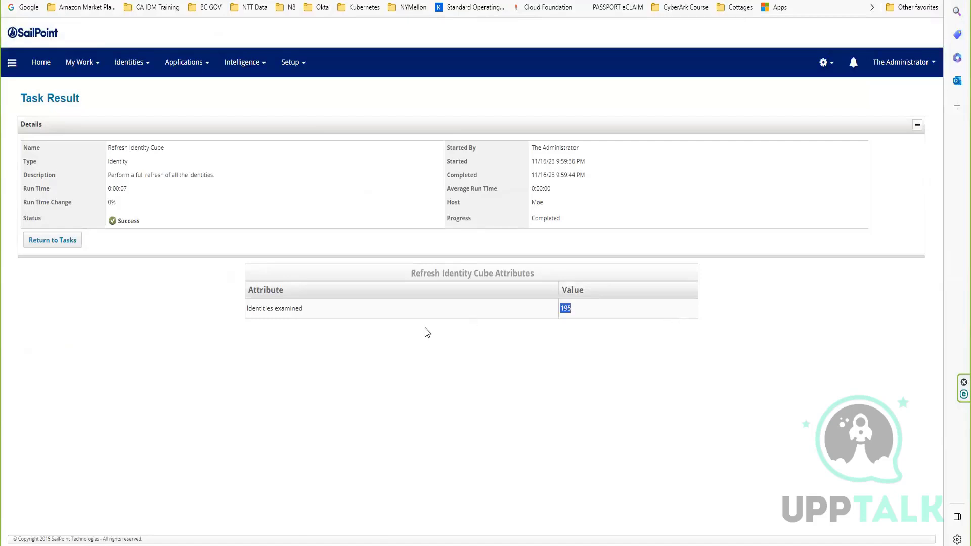
left_click(565, 308)
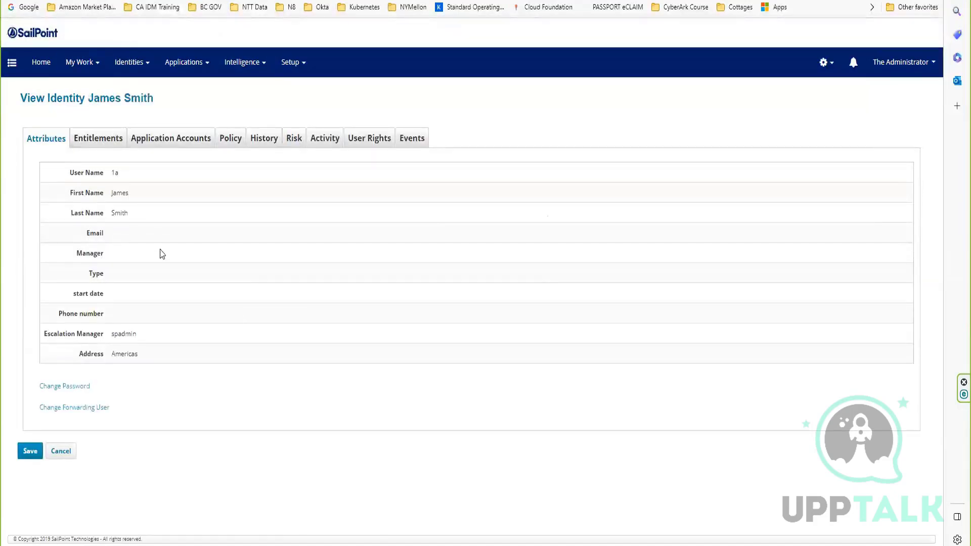
Check the First Name, Last Name, Escalation Manager and Address values on the identity's attributes page.
double_click(116, 194)
double_click(117, 213)
double_click(124, 333)
left_click_drag(100, 354, 143, 352)
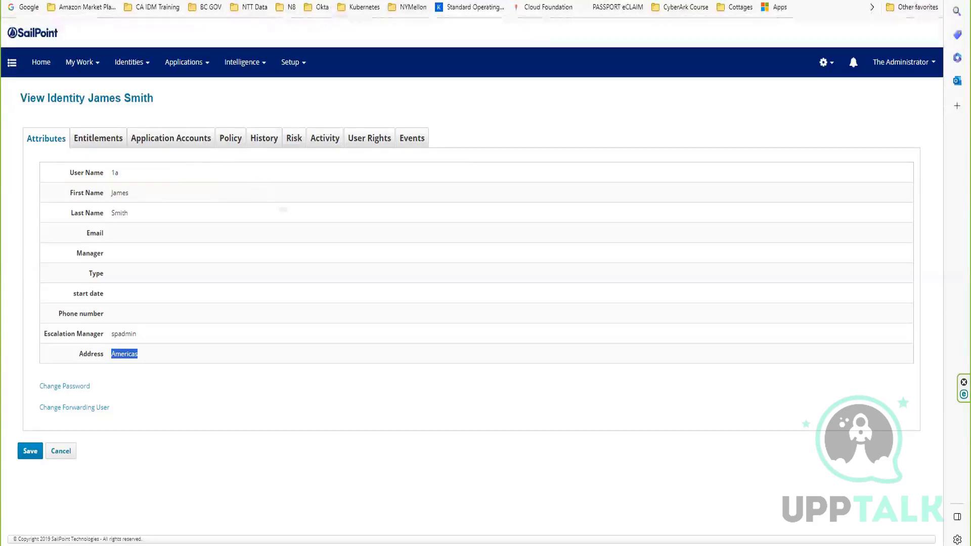
left_click_drag(116, 193, 150, 279)
left_click(147, 268)
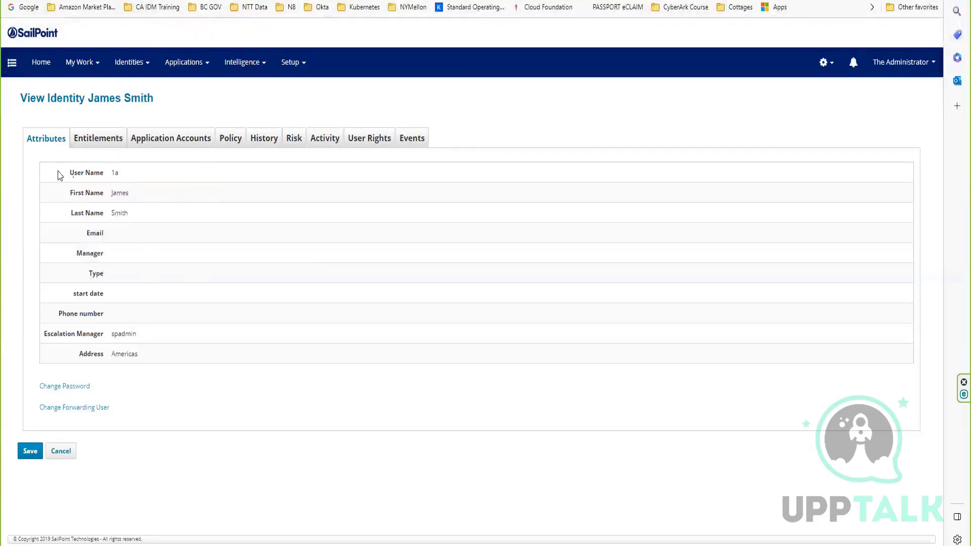
mouse_move(60, 173)
left_mouse_down()
mouse_move(65, 316)
mouse_move(128, 345)
mouse_move(66, 170)
left_mouse_up()
Compare the identity's attribute values with its linked application accounts.
left_click(141, 143)
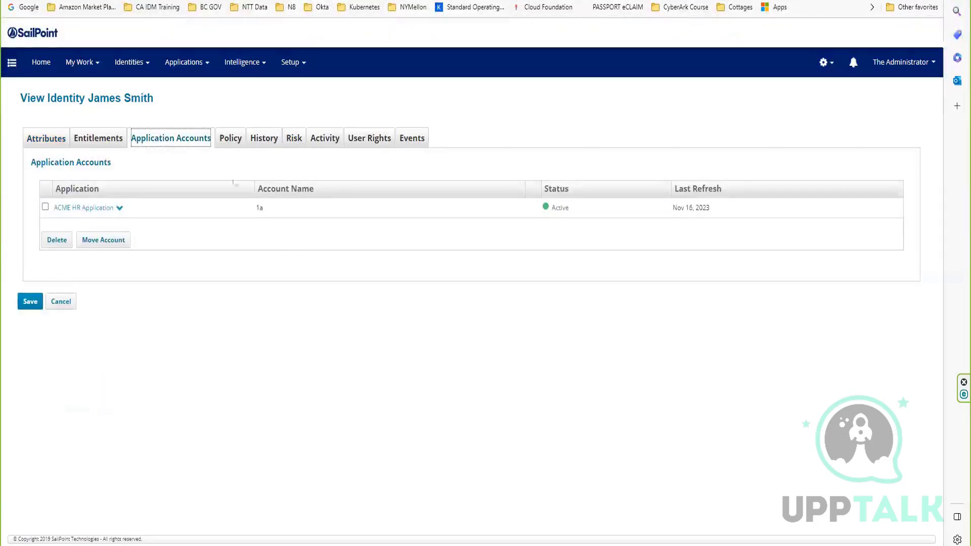
left_click(45, 141)
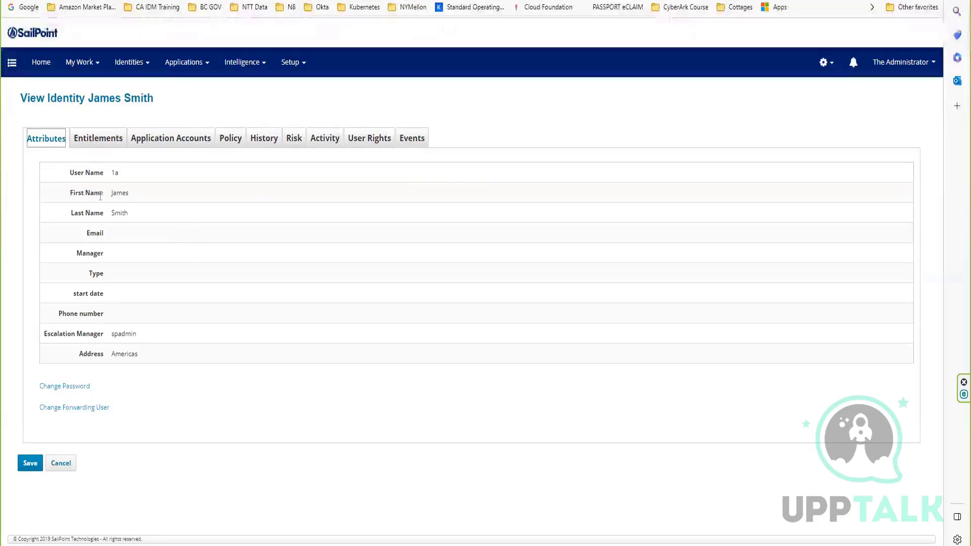
double_click(118, 193)
double_click(123, 212)
left_click(132, 213)
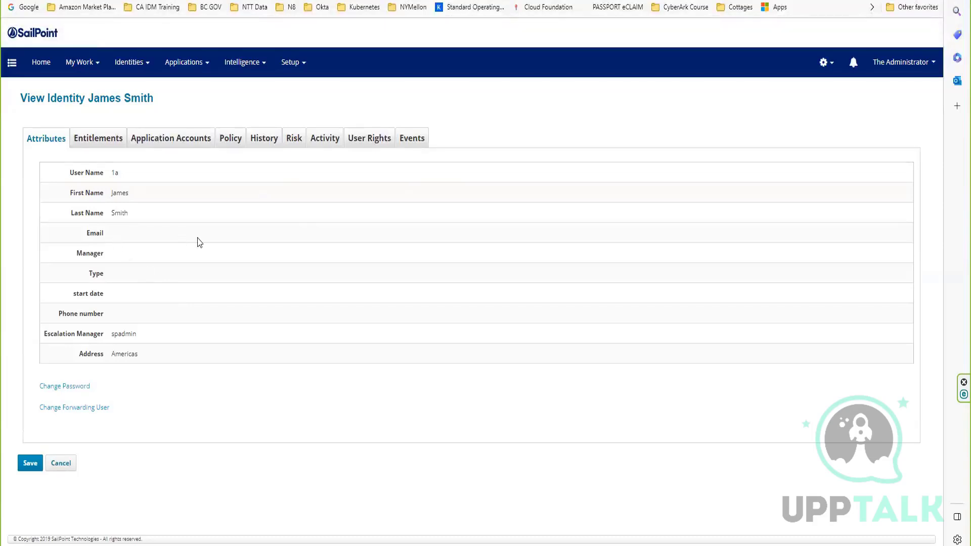
double_click(115, 354)
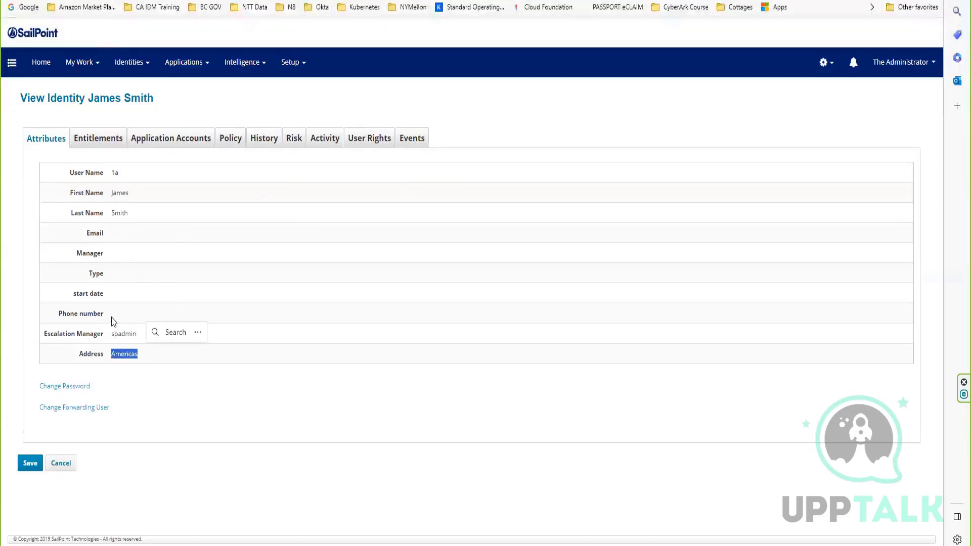
left_click(172, 146)
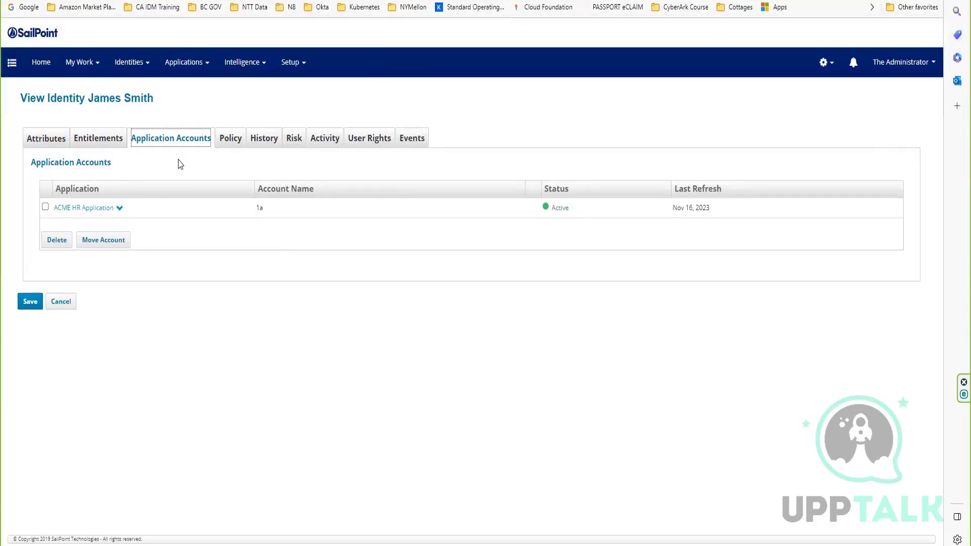
left_click(46, 137)
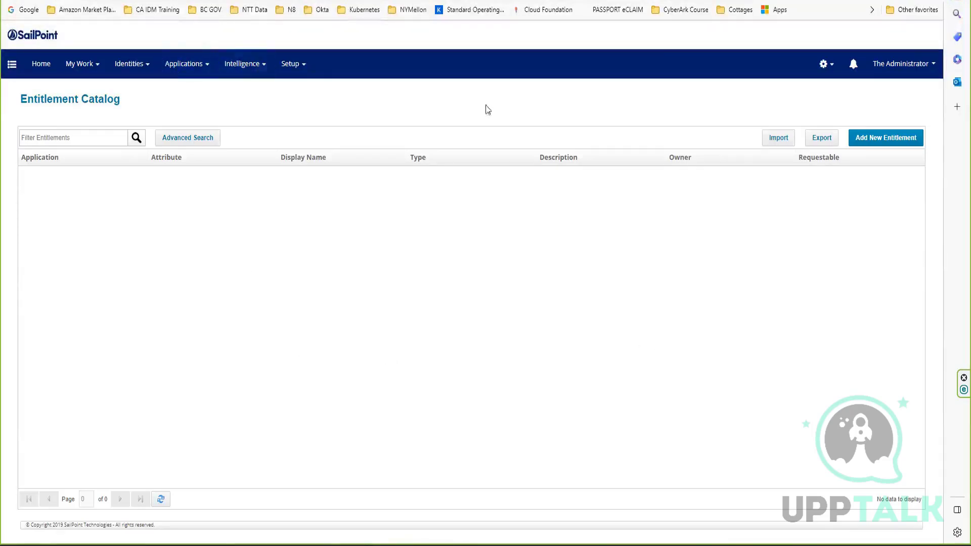
Start a new entitlement in the Entitlement Catalog with ACME HR Application as its application.
left_click(825, 66)
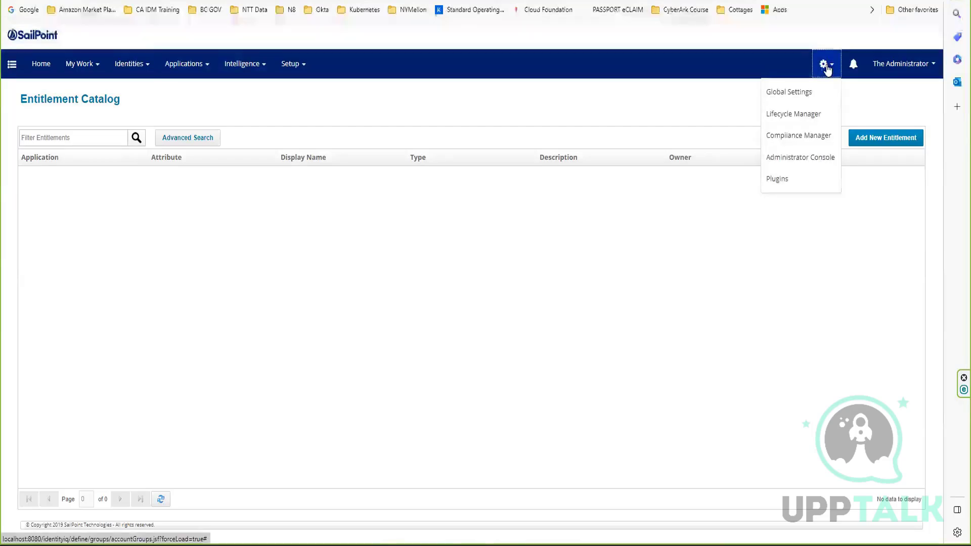
left_click(138, 68)
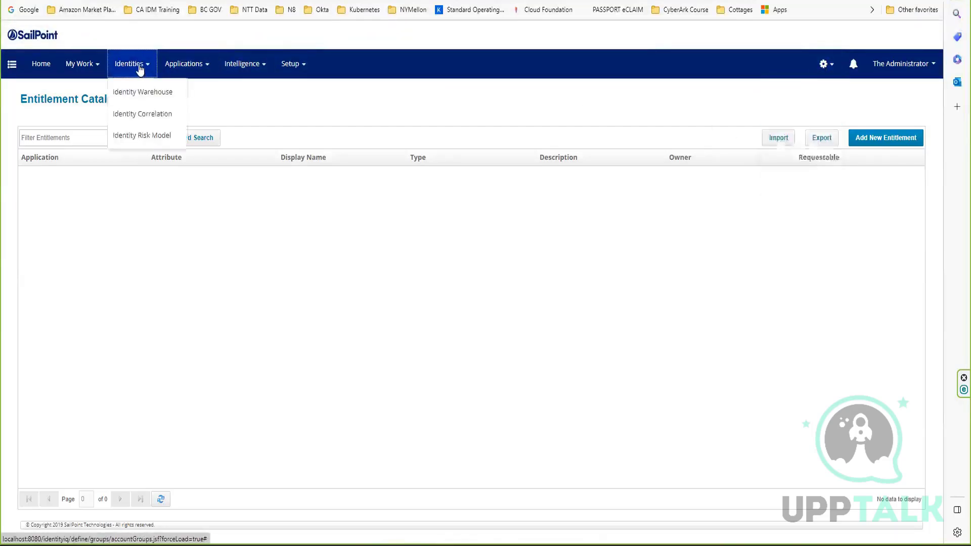
left_click(201, 66)
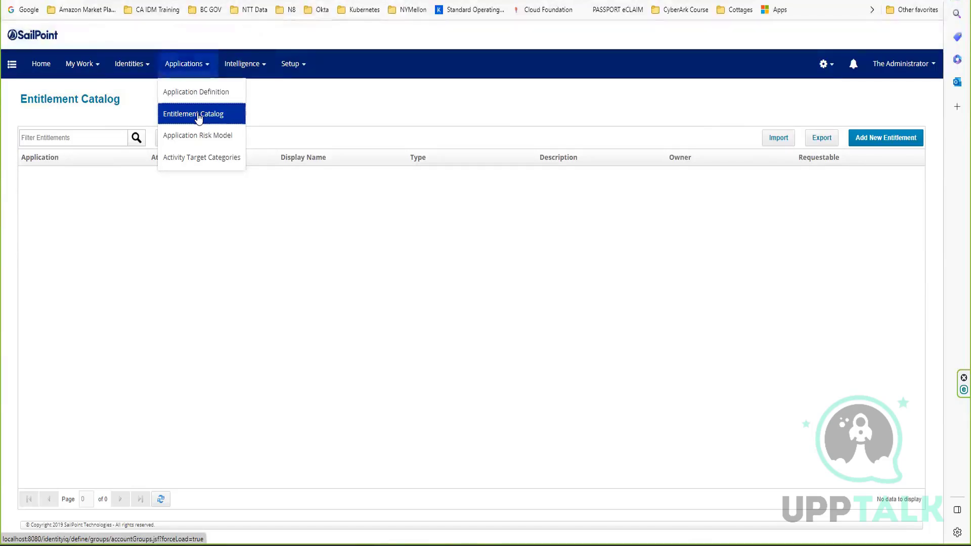
left_click(198, 115)
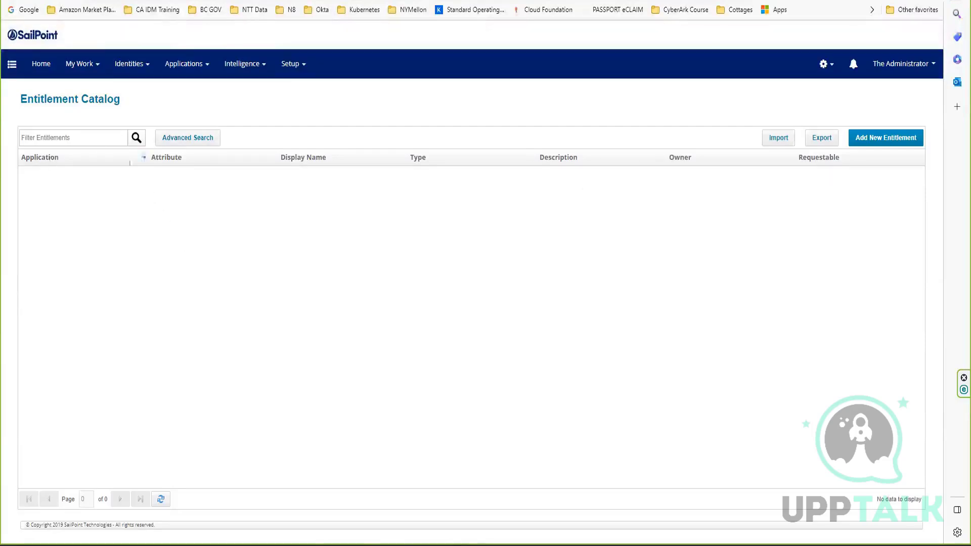
left_click(873, 140)
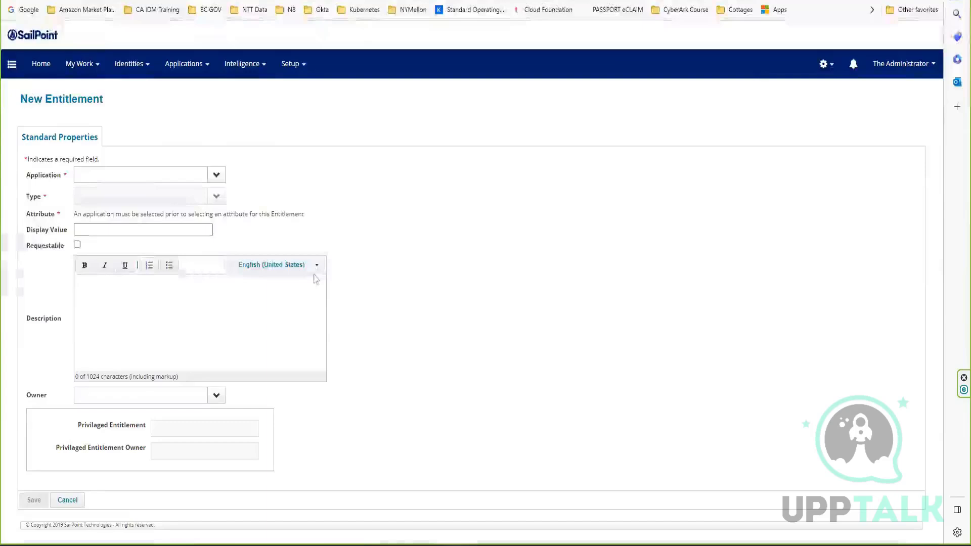
left_click(216, 175)
left_click(150, 191)
In the Entitlement Catalog Attributes global settings, make the Privilaged Entitlement attribute editable and save it.
right_click(305, 0)
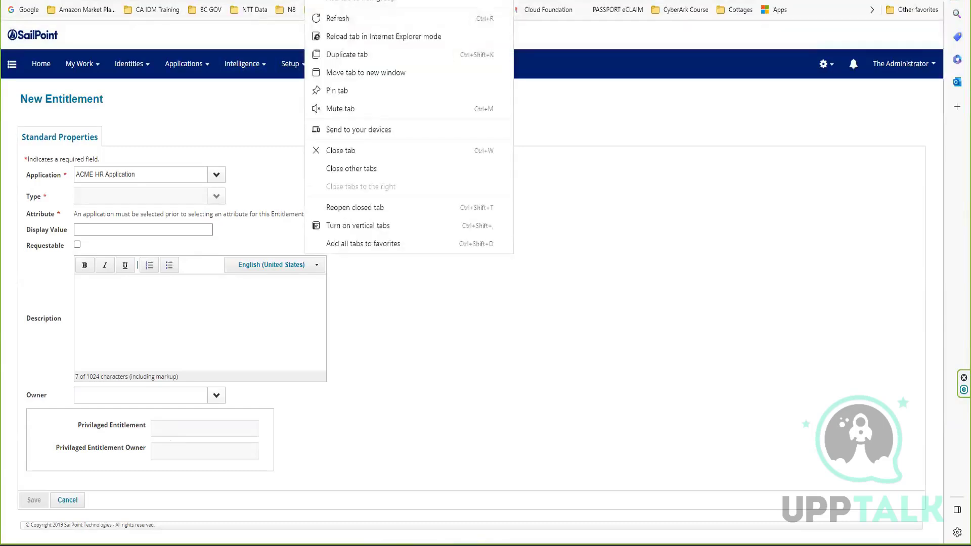
left_click(416, 19)
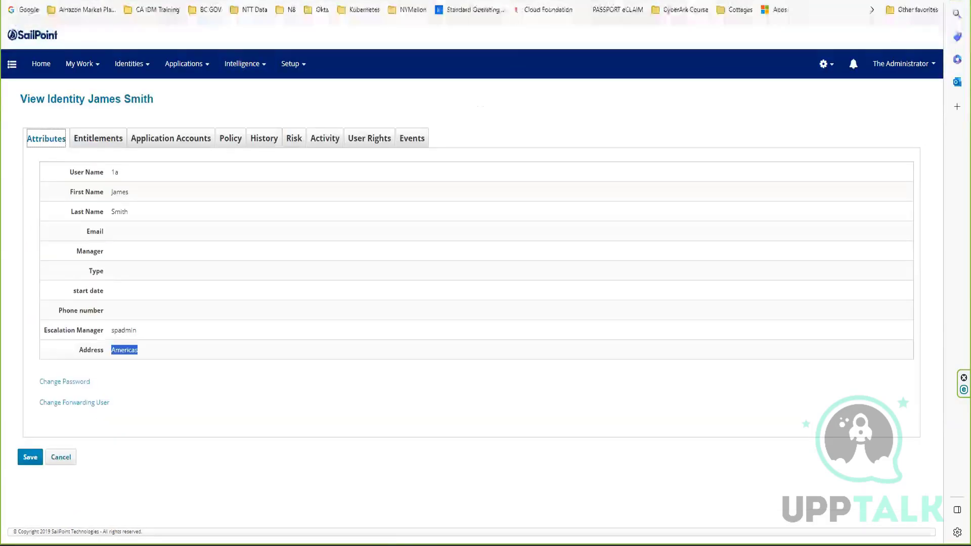
left_click(821, 66)
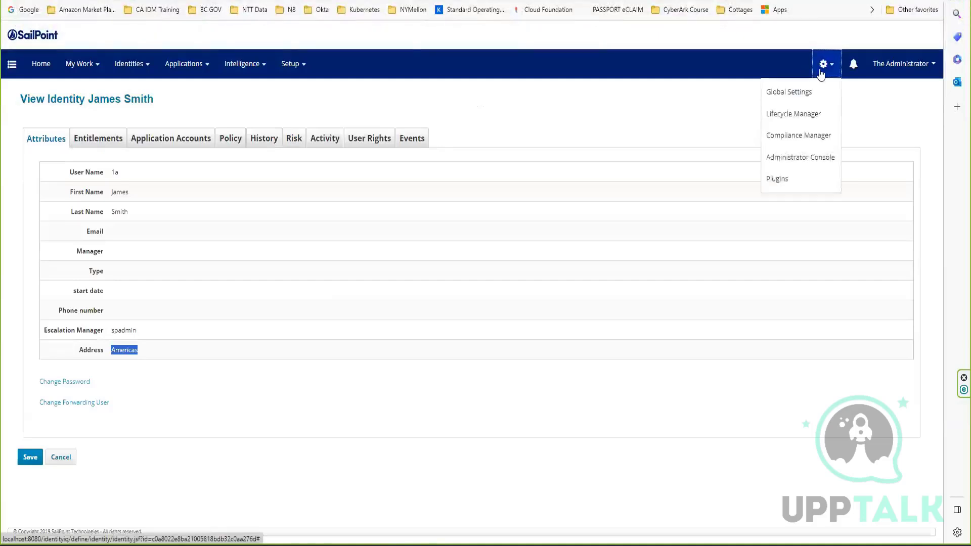
left_click(794, 91)
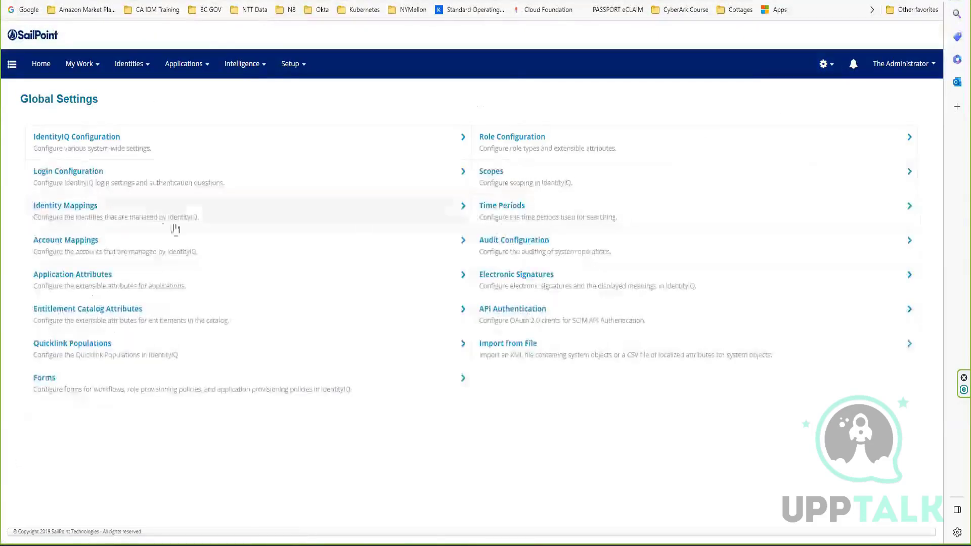
left_click(88, 317)
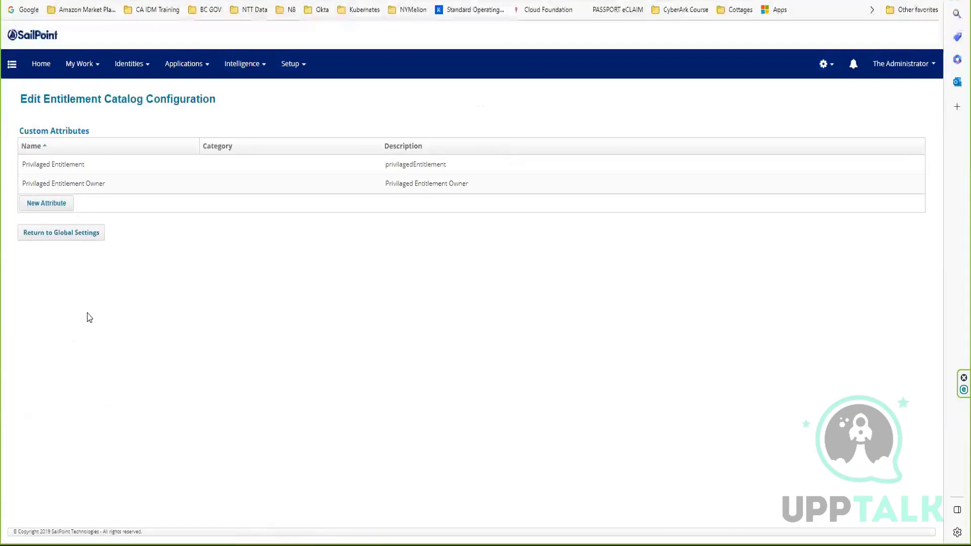
left_click(80, 165)
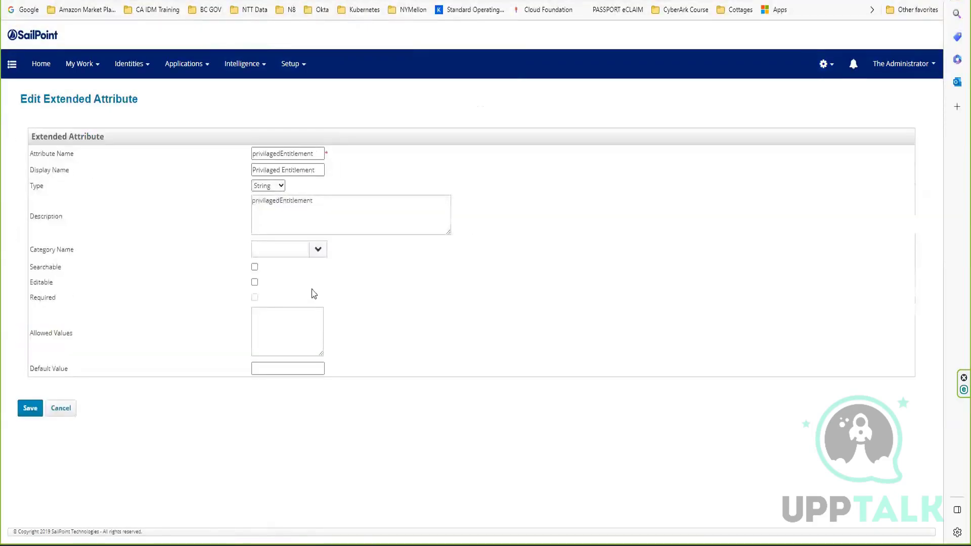
double_click(36, 280)
left_click(254, 282)
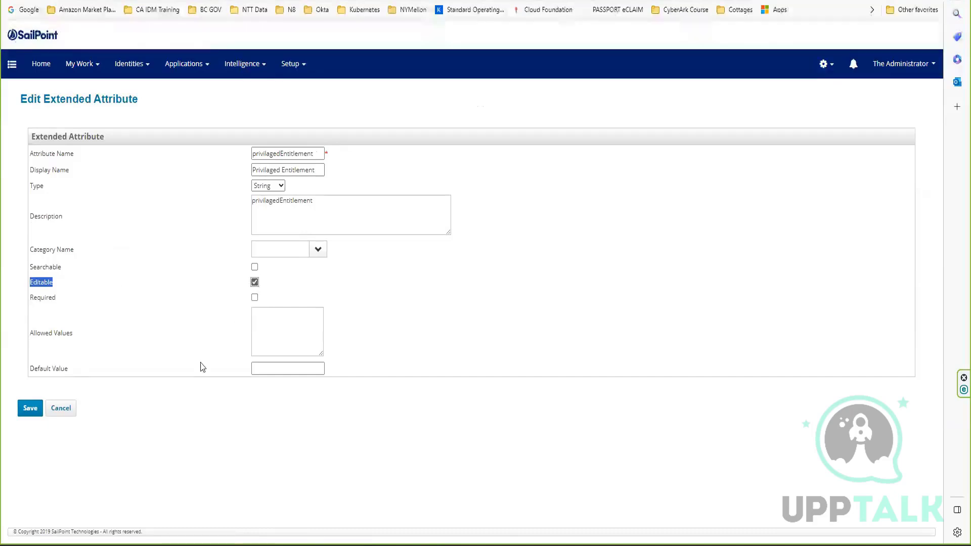
left_click(28, 405)
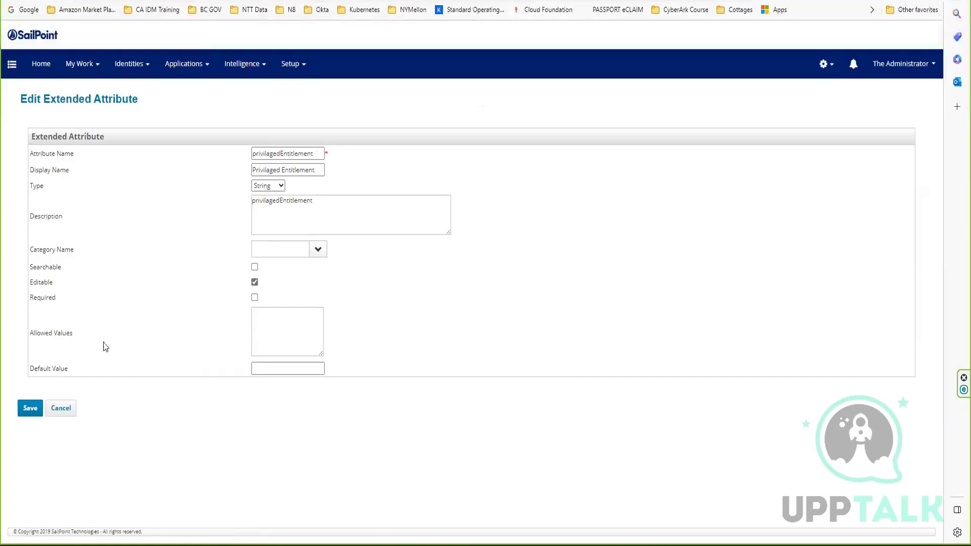
left_click(28, 406)
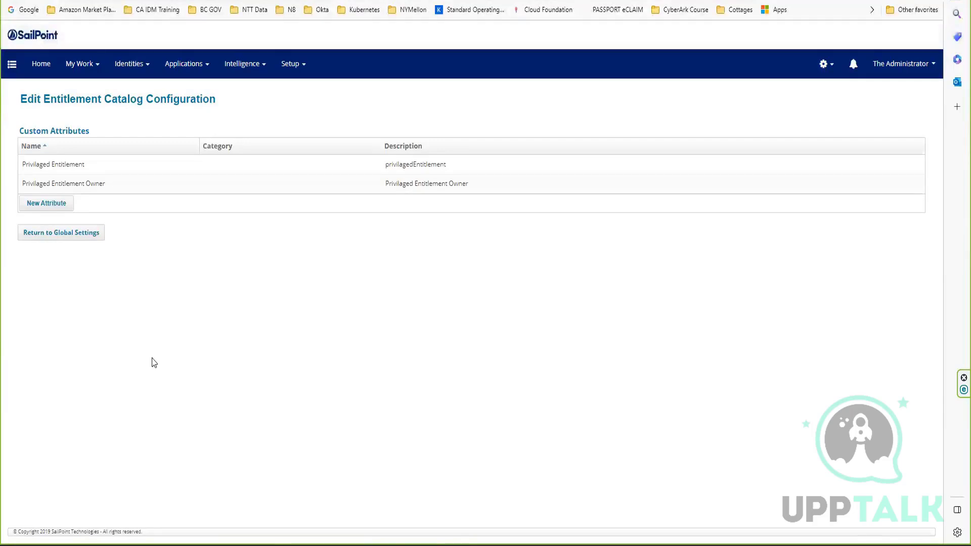
Make the Privilaged Entitlement Owner catalog attribute editable and save it.
left_click(85, 187)
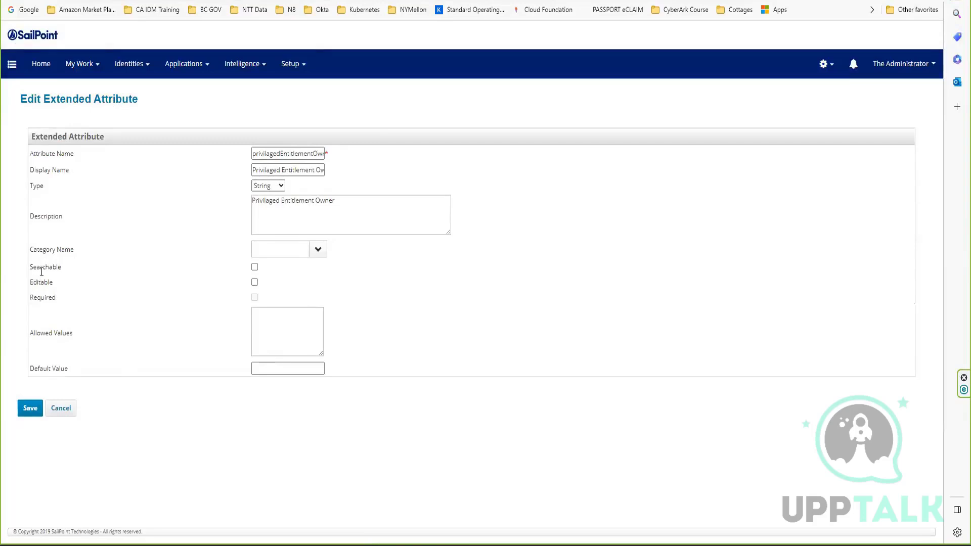
left_click_drag(41, 282, 113, 281)
left_click(255, 282)
left_click(29, 410)
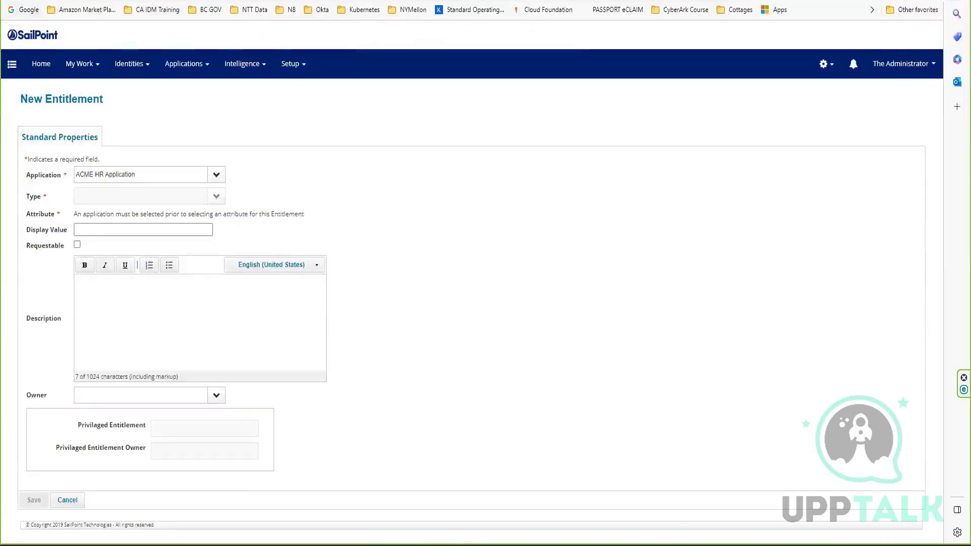
Reload the New Entitlement form and check whether the Privilaged Entitlement and Privilaged Entitlement Owner fields accept input.
key("F5")
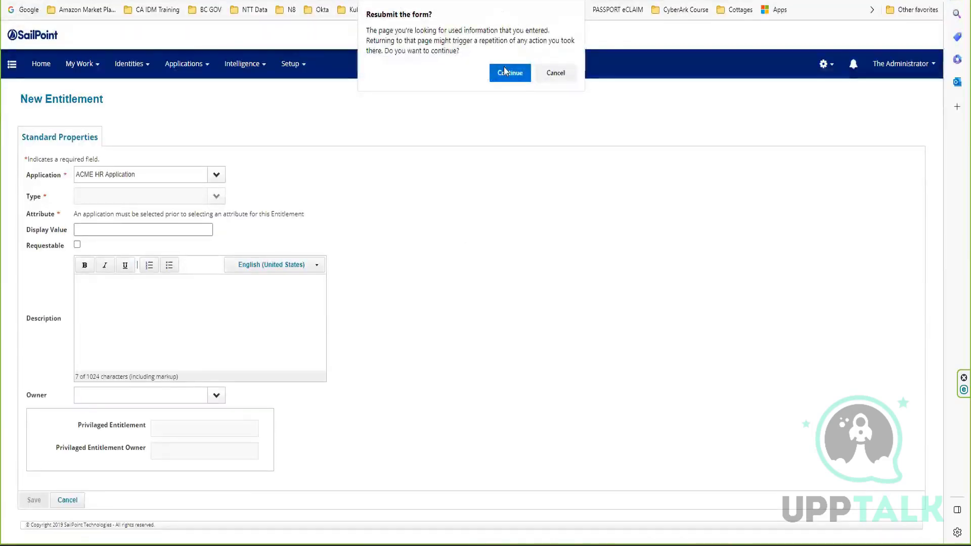
left_click(504, 70)
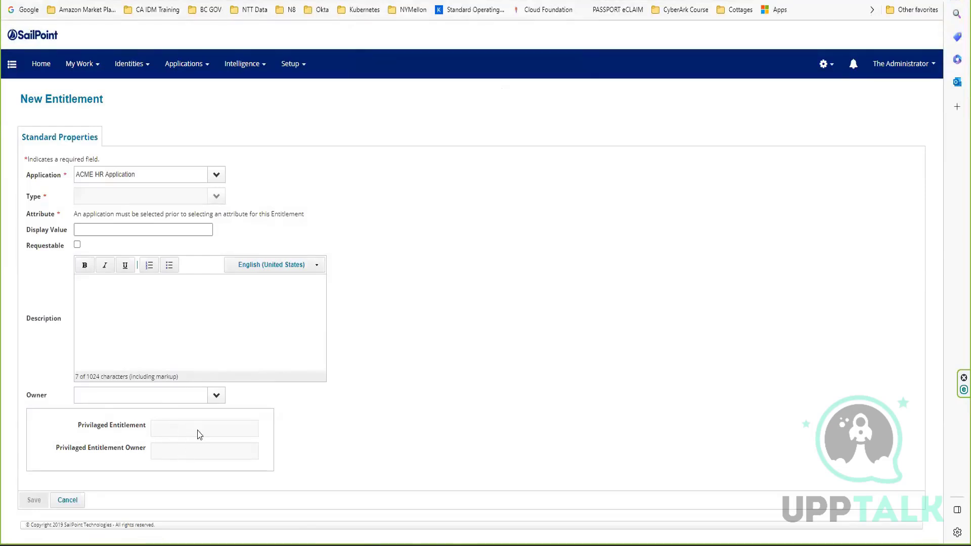
double_click(188, 441)
left_click(166, 446)
Try HR Application for the new entitlement, and select Trakk123 as its application instead.
left_click(205, 178)
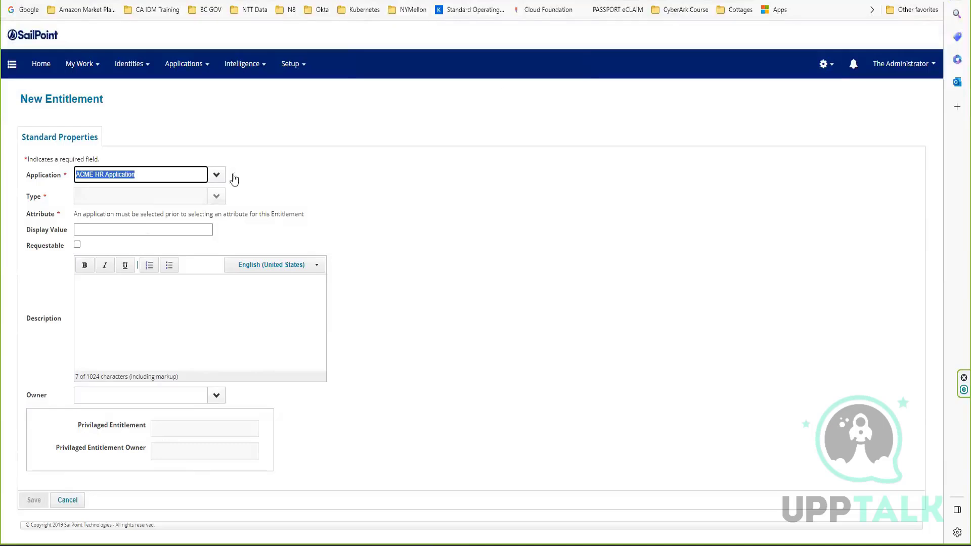
left_click(216, 176)
left_click(101, 212)
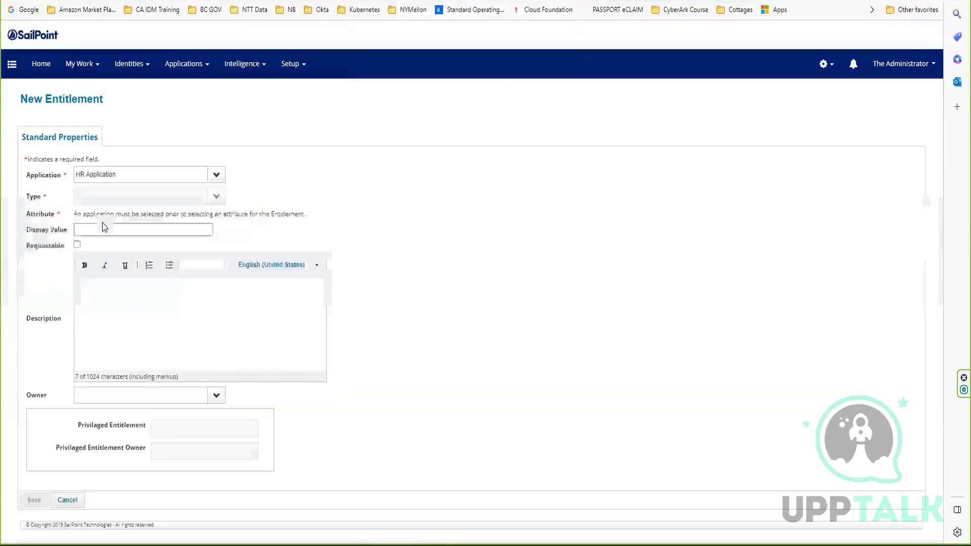
left_click(203, 177)
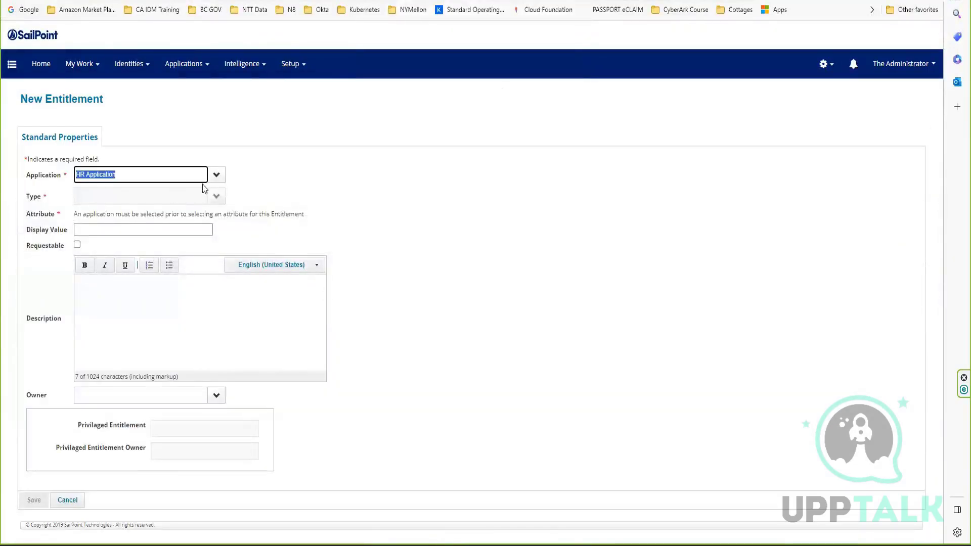
left_click(216, 174)
left_click(92, 232)
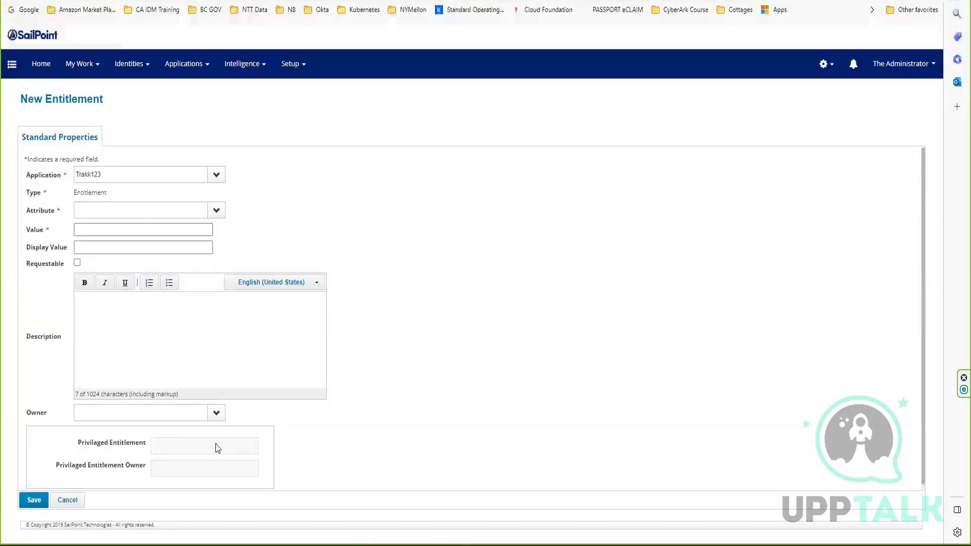
Choose email as the attribute of the new Trakk123 entitlement.
left_click(218, 210)
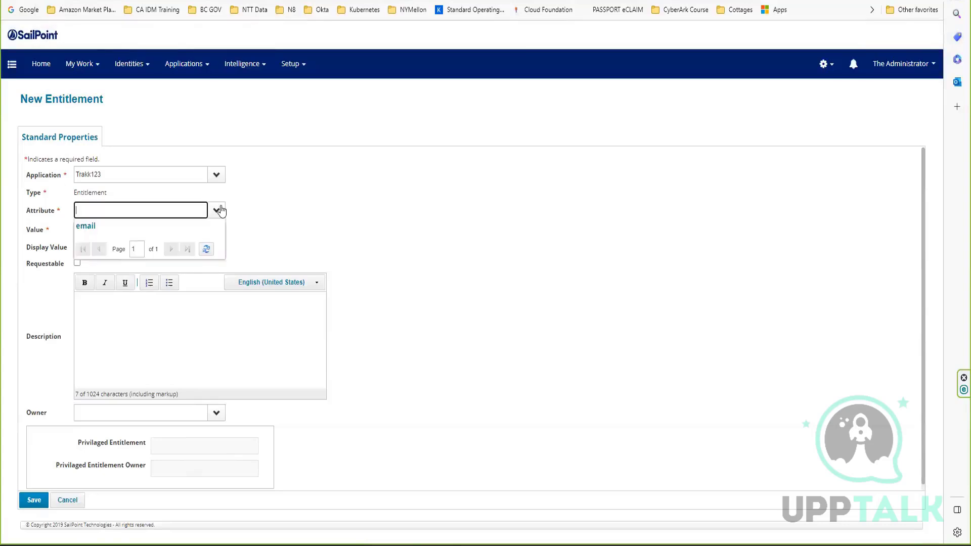
left_click(154, 228)
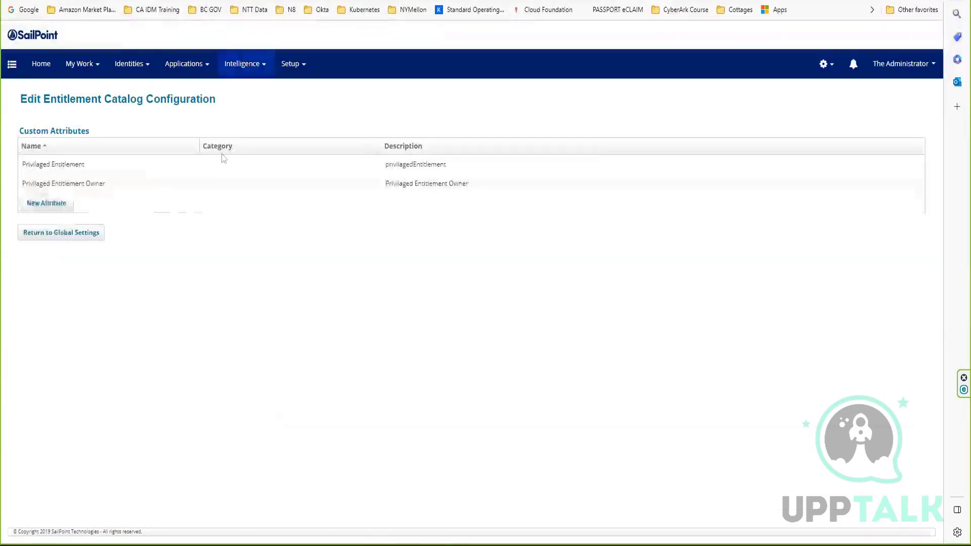
Set the type of the Privilaged Entitlement Owner catalog attribute to Identity and save the attribute.
left_click(157, 189)
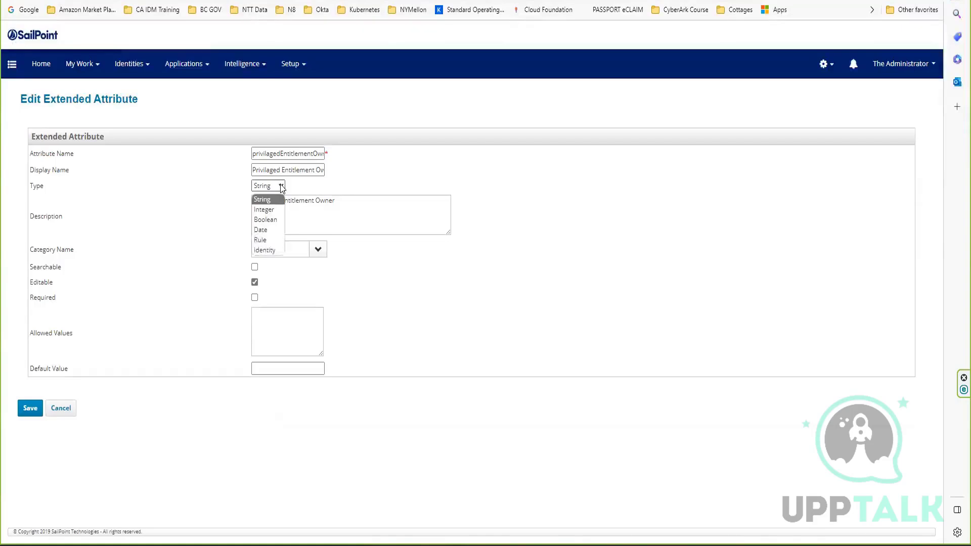
left_click(263, 250)
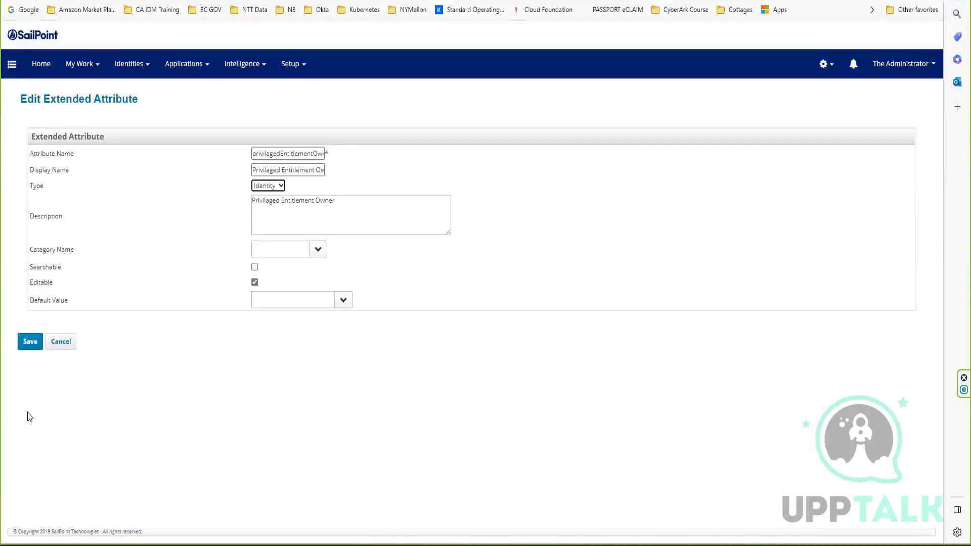
left_click(37, 346)
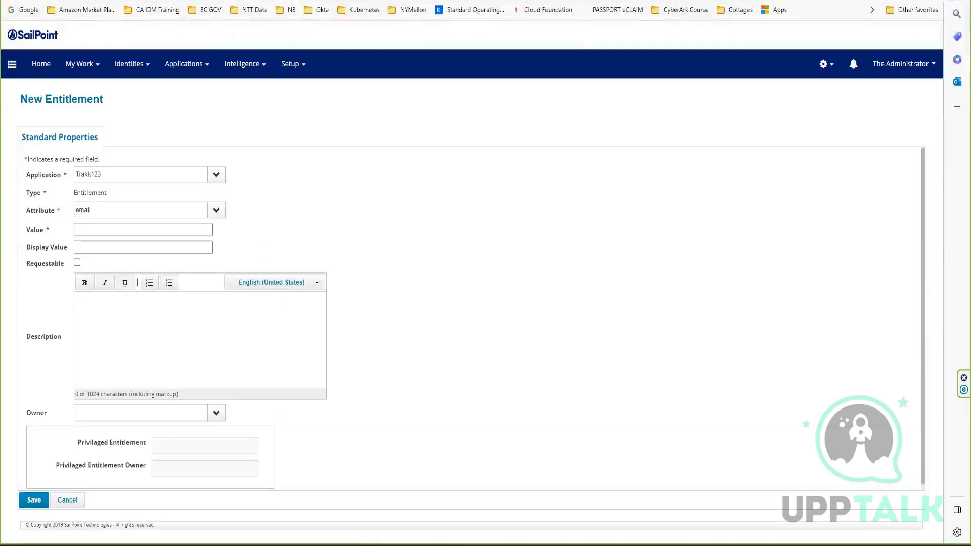
Reload the New Entitlement form, then try application Trakk123 with the email attribute and mark the entitlement as requestable.
key("F5")
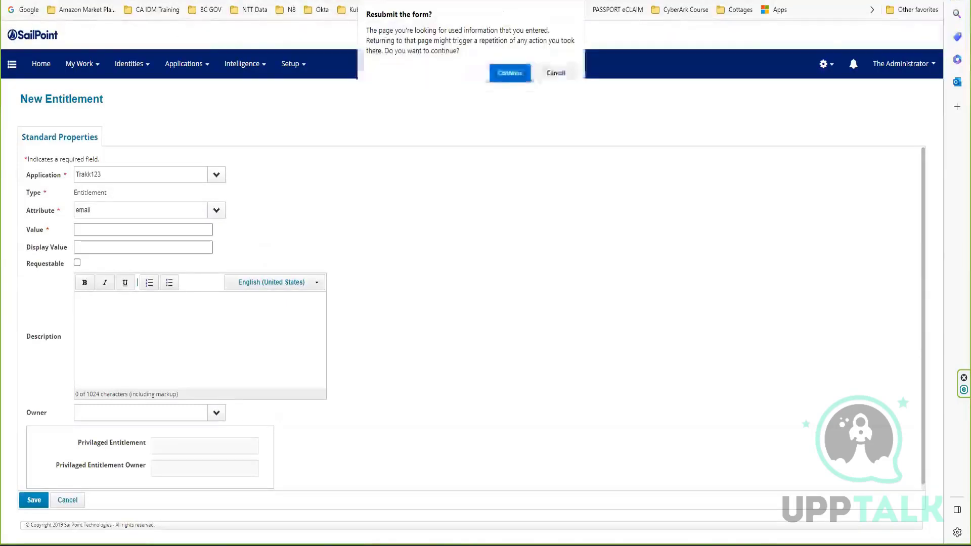
left_click(507, 73)
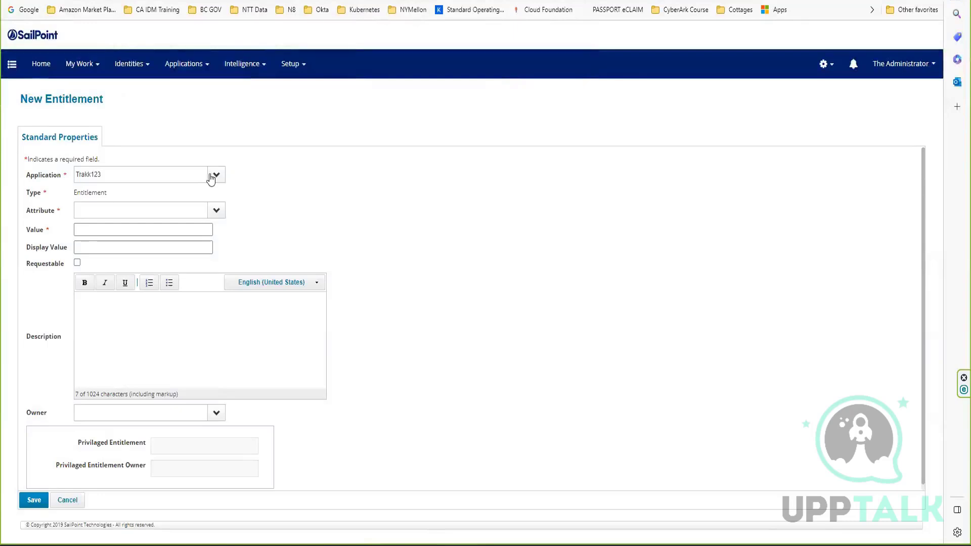
left_click(211, 176)
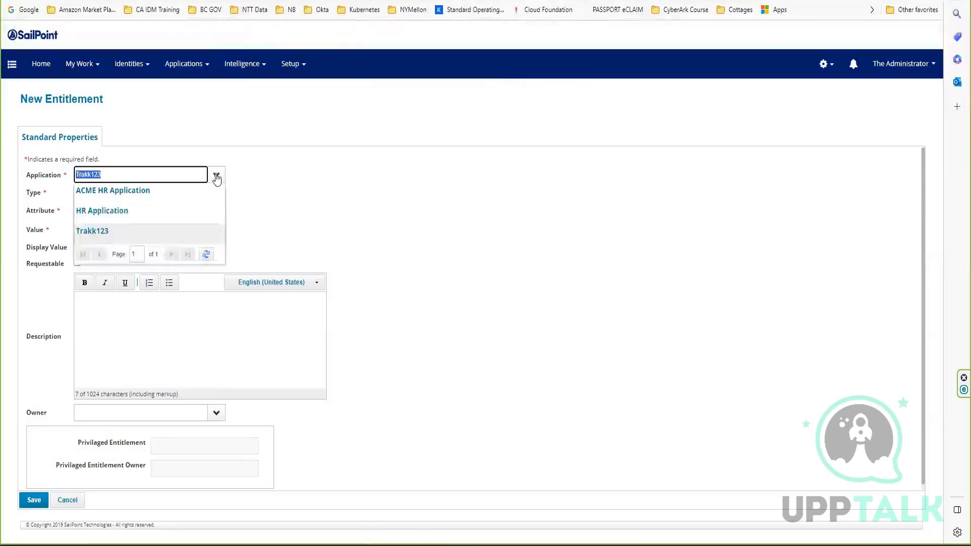
left_click(111, 230)
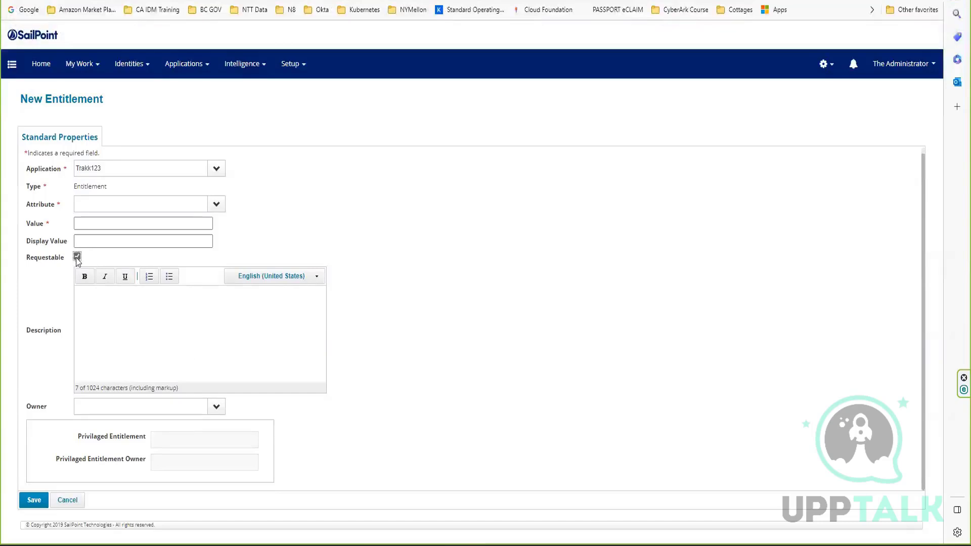
left_click(216, 207)
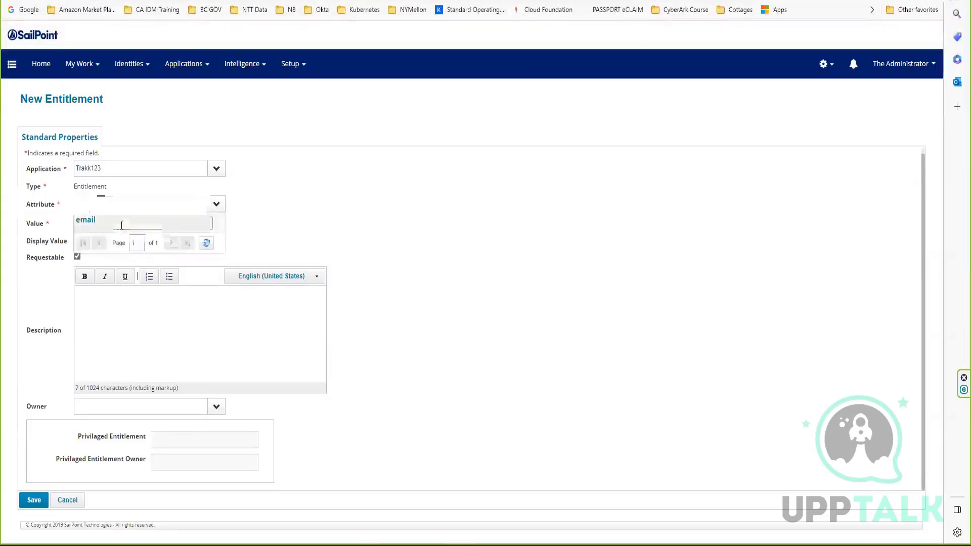
left_click(121, 221)
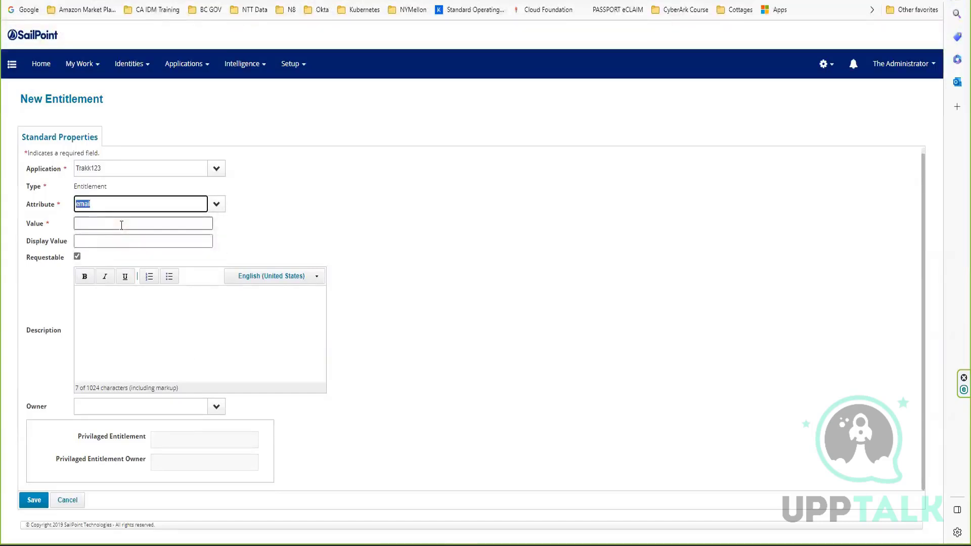
left_click(193, 304)
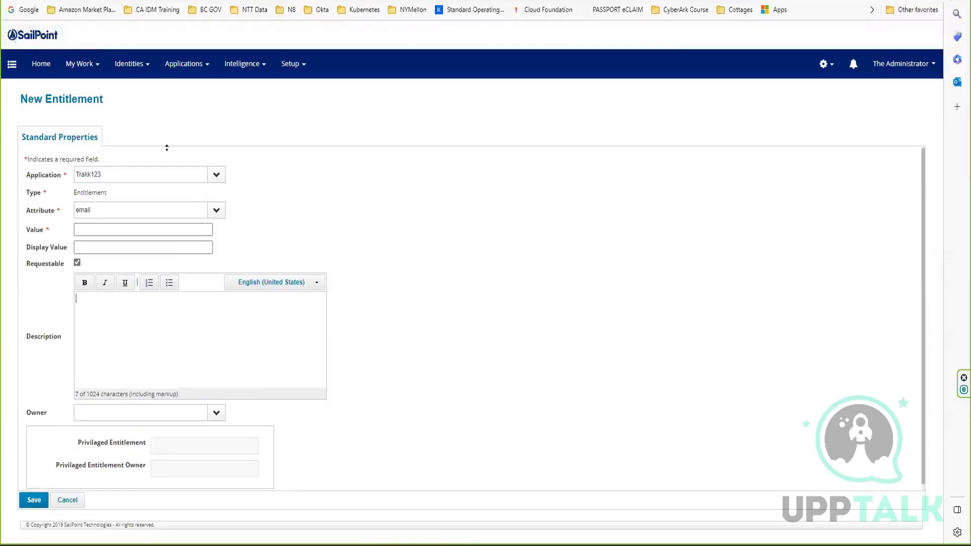
Start a fresh entitlement from the Entitlement Catalog and check whether its Privilaged Entitlement field accepts input.
left_click(184, 71)
left_click(187, 112)
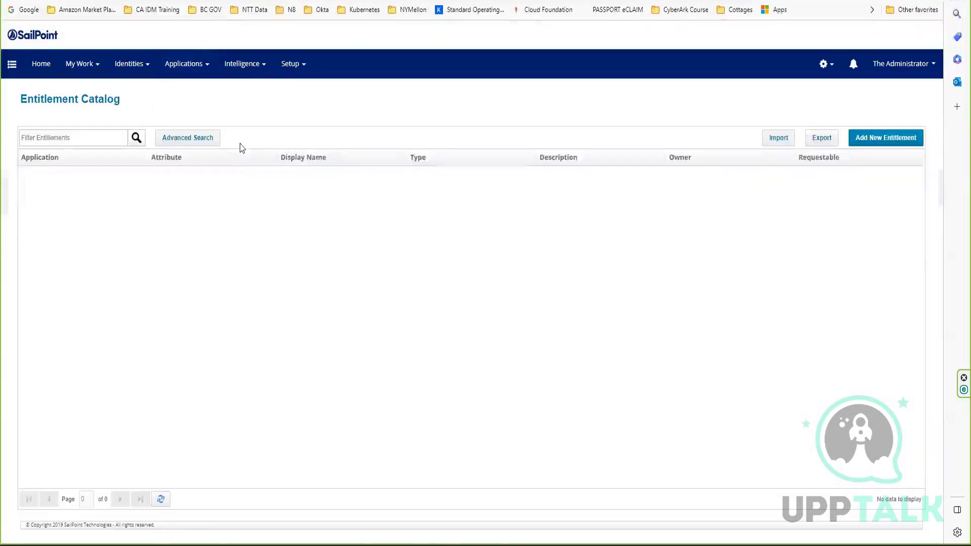
left_click(889, 141)
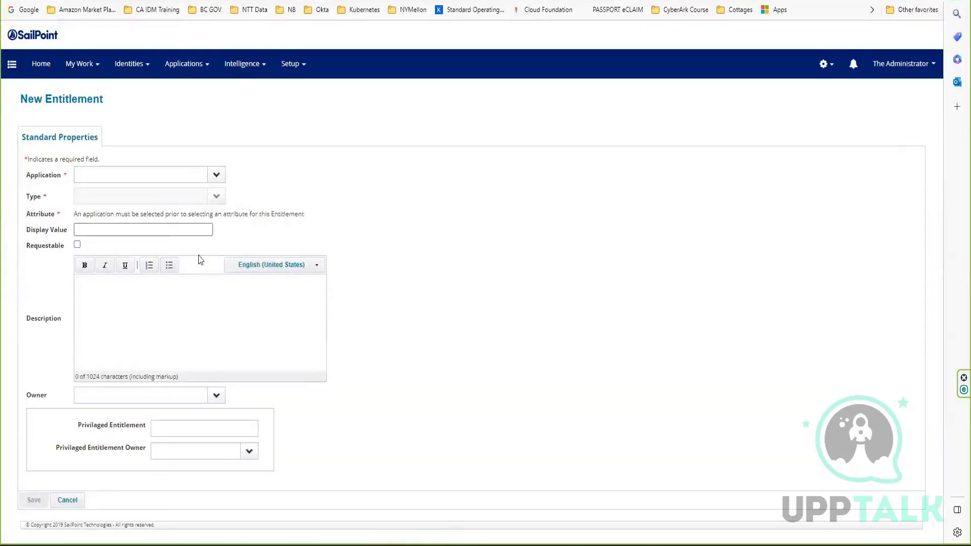
left_click(194, 425)
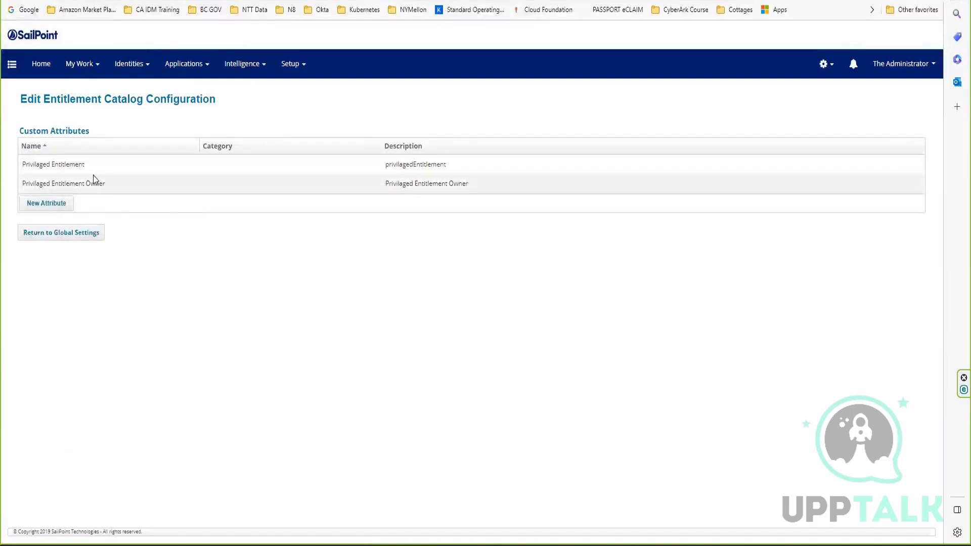
Change the Privilaged Entitlement catalog attribute's type to Boolean, save it, and test its checkbox on the New Entitlement form.
left_click(89, 163)
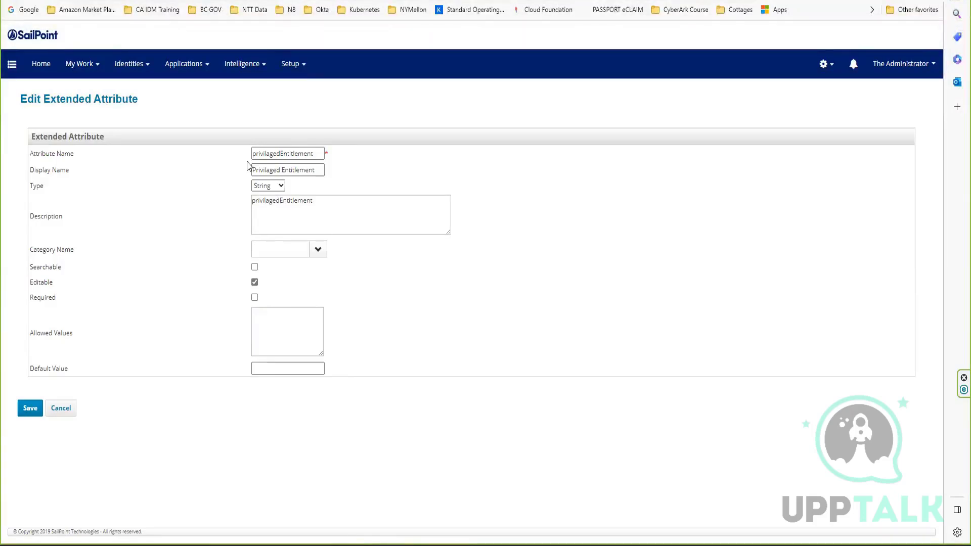
left_click(272, 187)
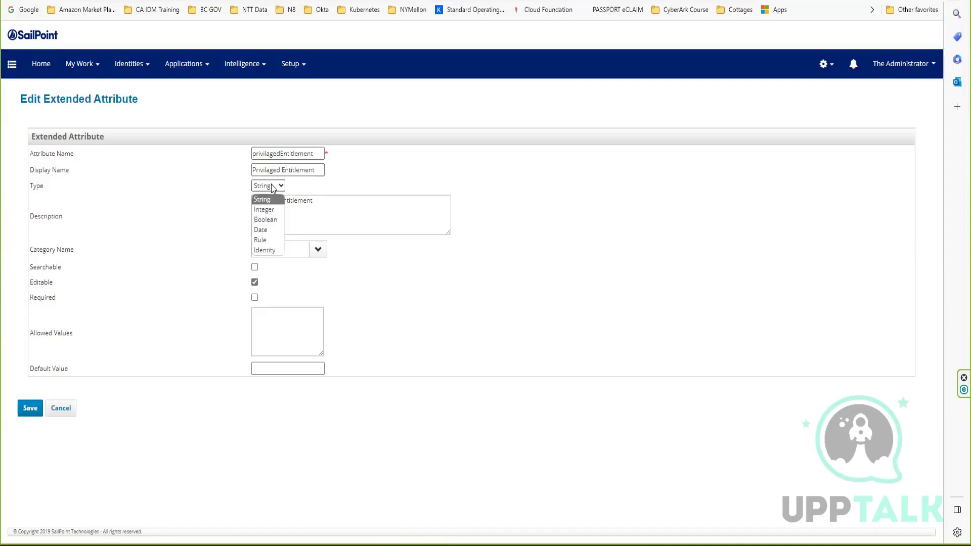
left_click(267, 220)
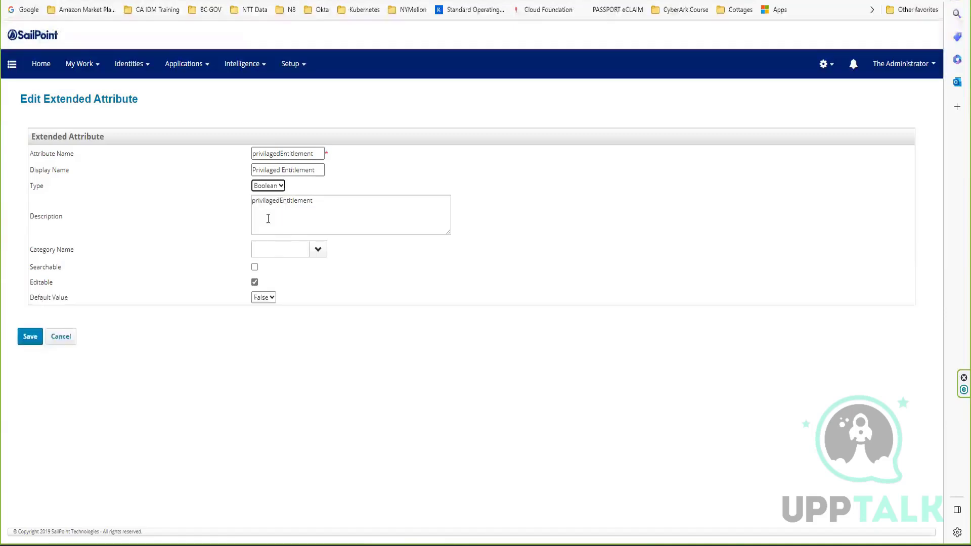
left_click(28, 338)
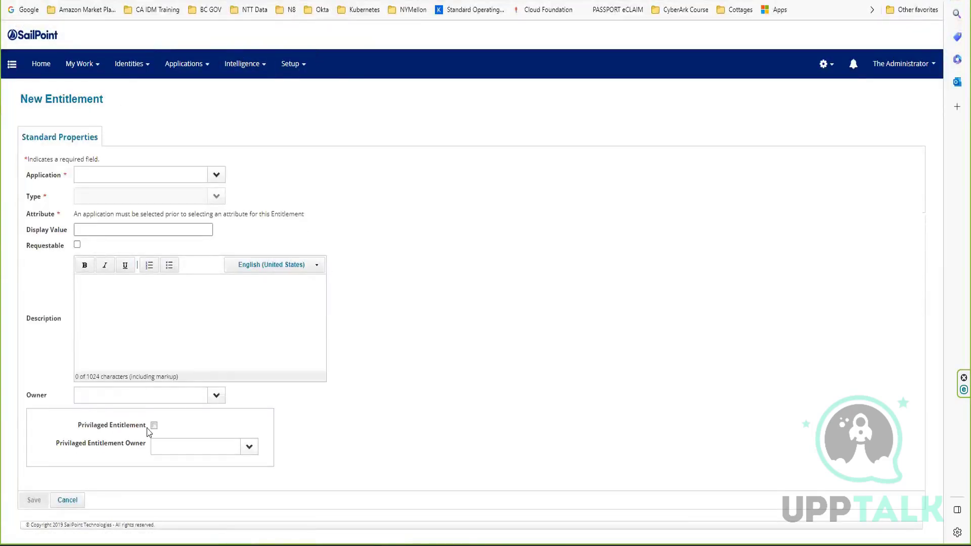
left_click(154, 426)
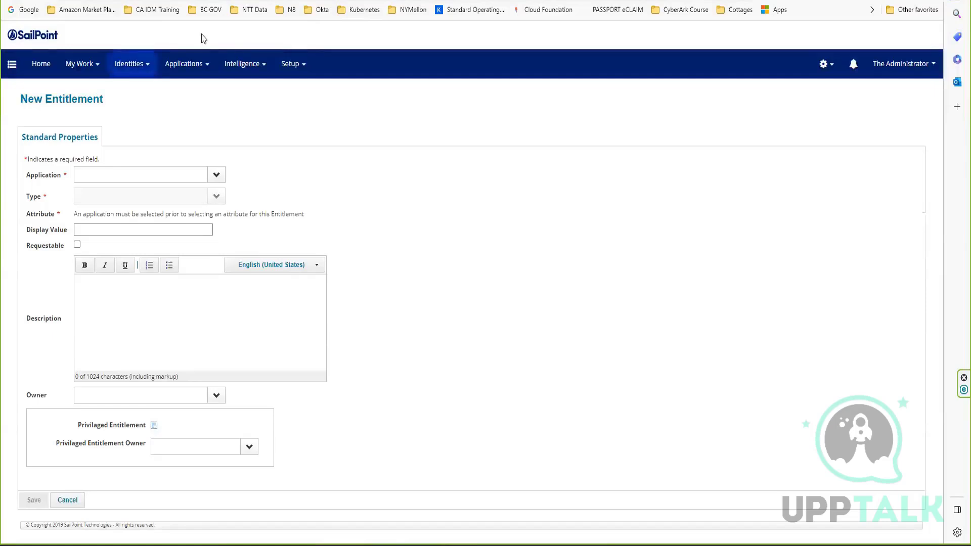
Review the Searchable option in the Privilaged Entitlement attribute's settings and leave them without saving.
left_click(208, 1)
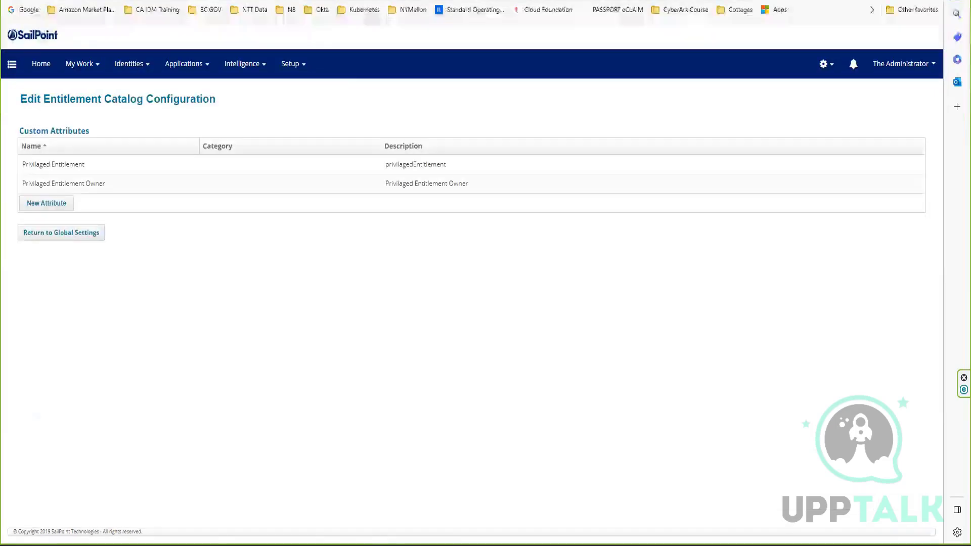
left_click(58, 167)
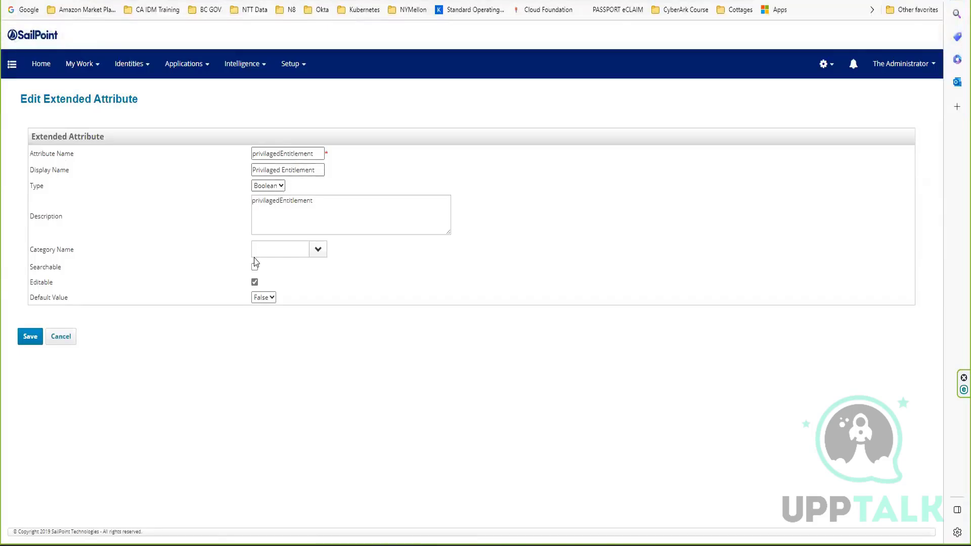
left_click_drag(29, 267, 59, 268)
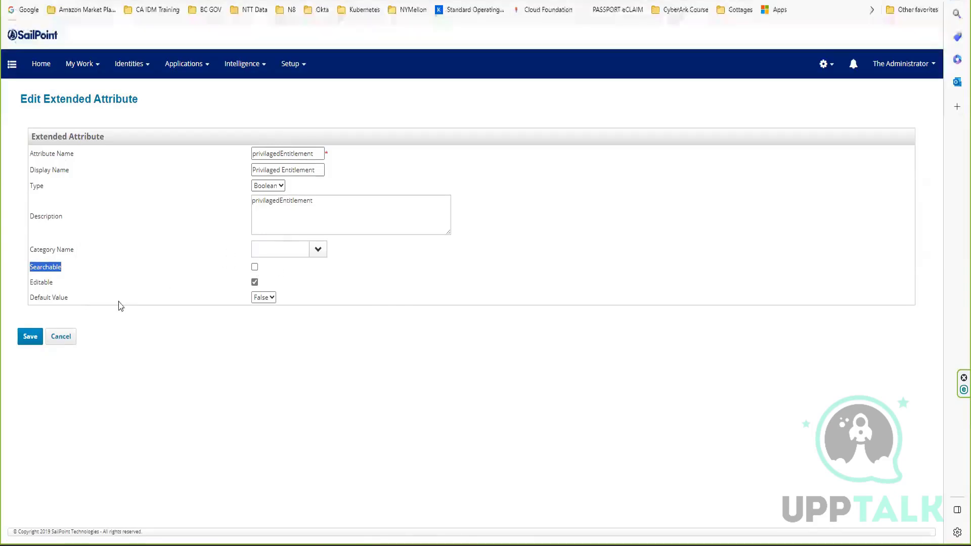
left_click(68, 342)
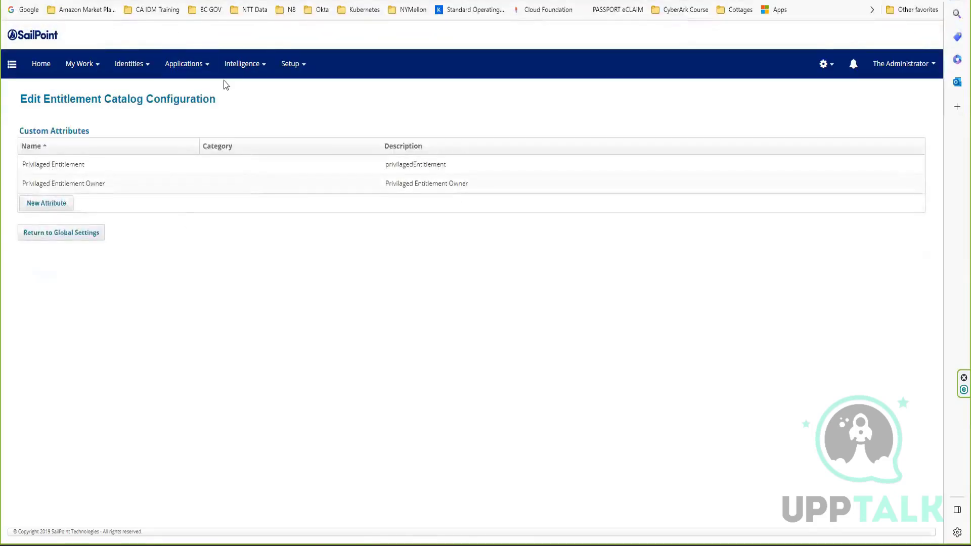
Review the type choices for the Privilaged Entitlement Owner attribute, keep Identity, and save the attribute again.
left_click(90, 187)
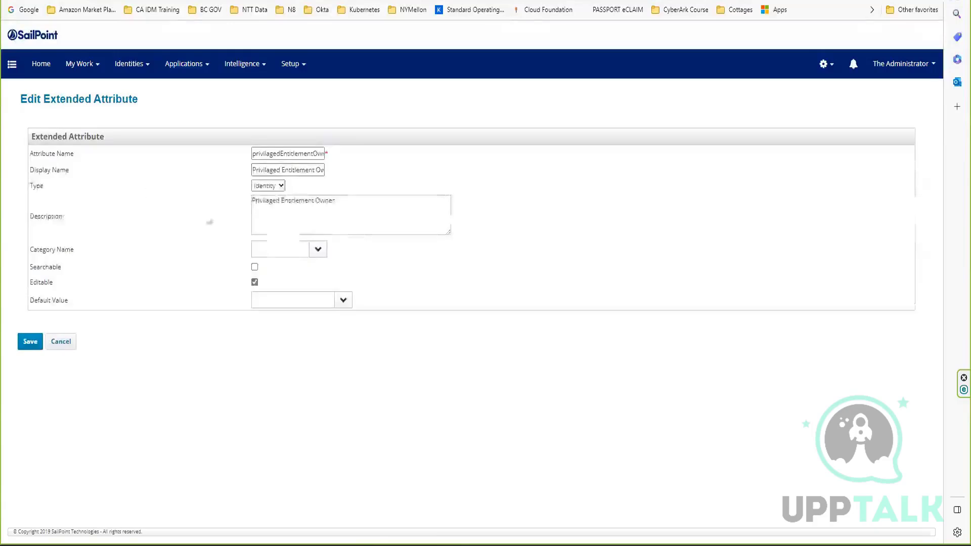
left_click(277, 185)
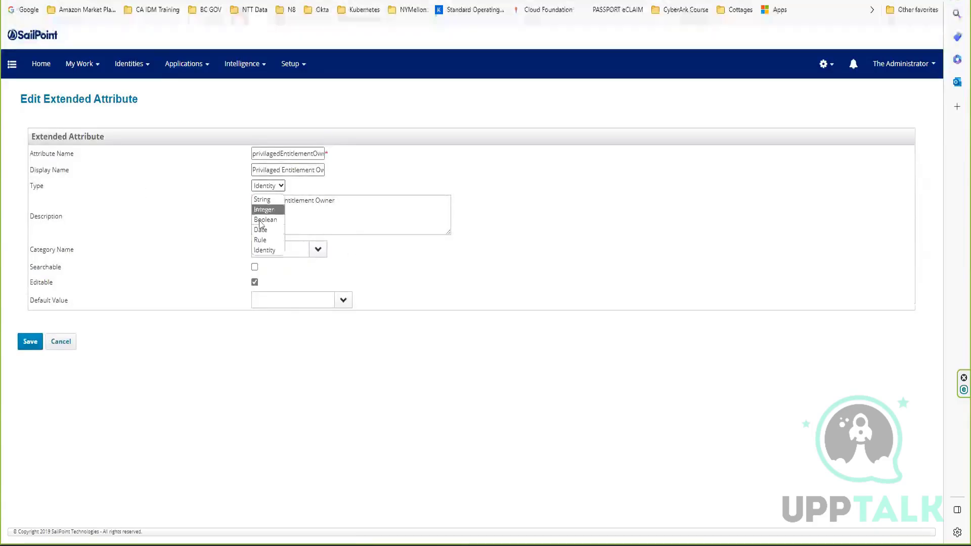
left_click(263, 250)
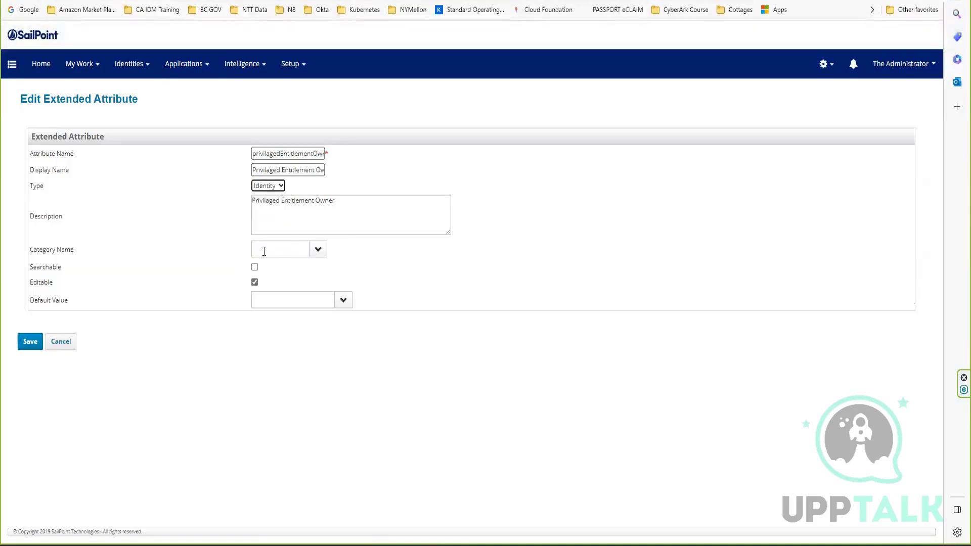
left_click(30, 341)
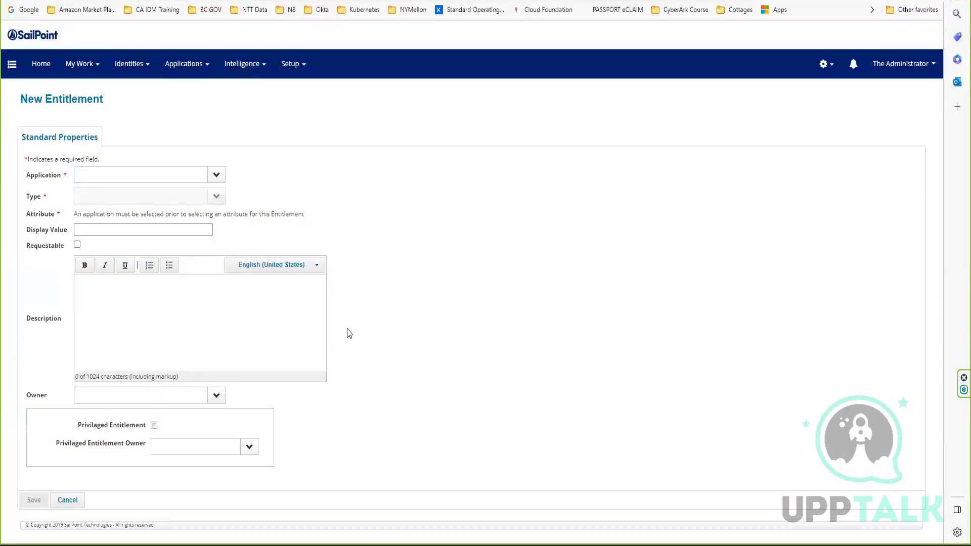
On the New Entitlement form, pick an identity as the Privilaged Entitlement Owner and enable Privilaged Entitlement.
left_click(248, 445)
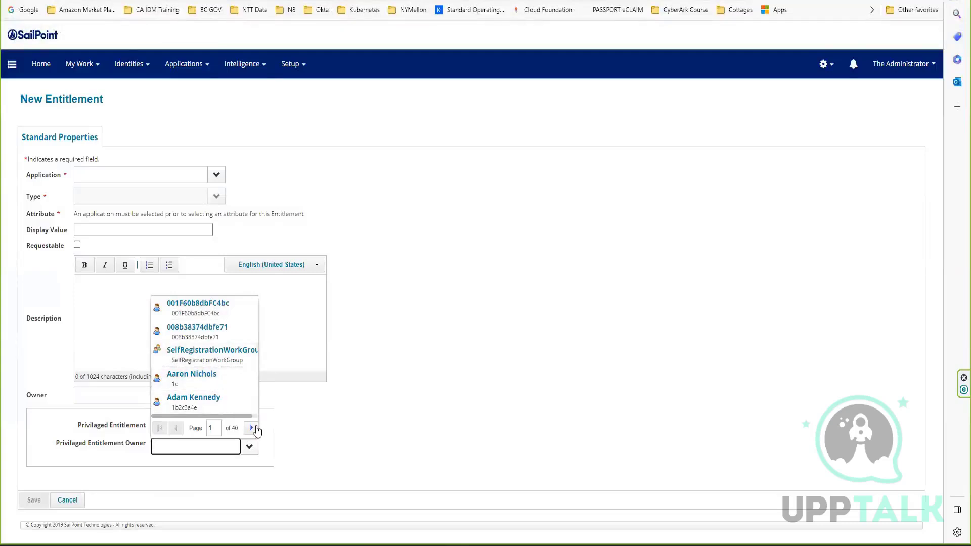
left_click(251, 428)
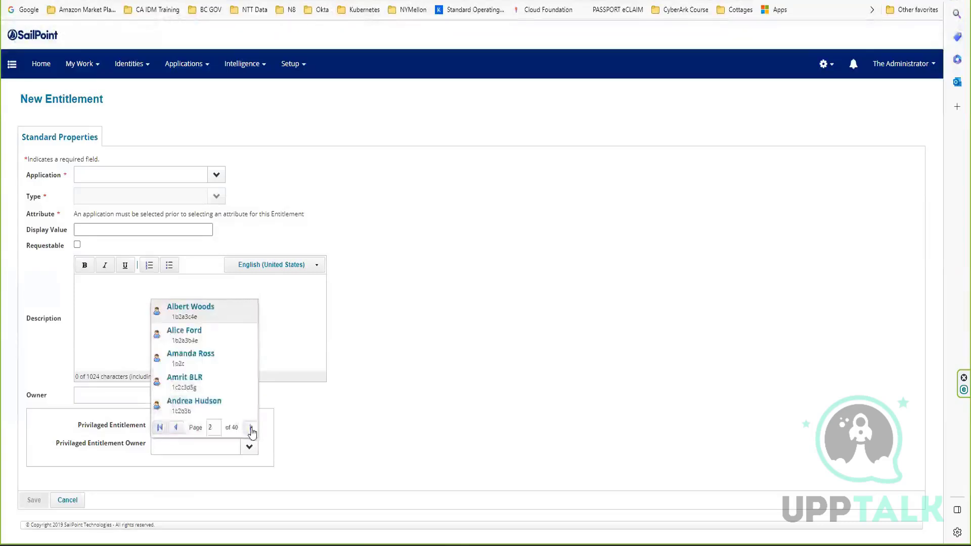
left_click(252, 428)
left_click(251, 428)
left_click(228, 405)
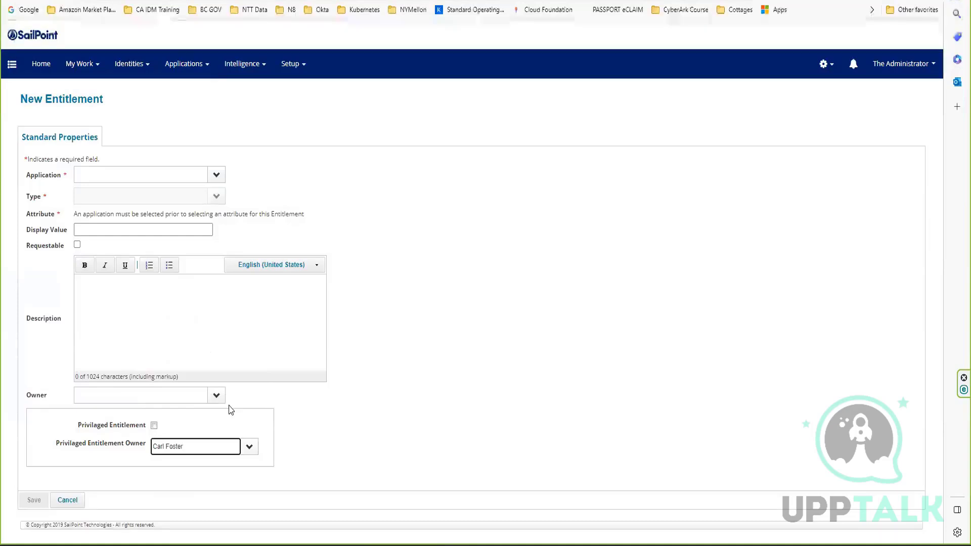
left_click(154, 426)
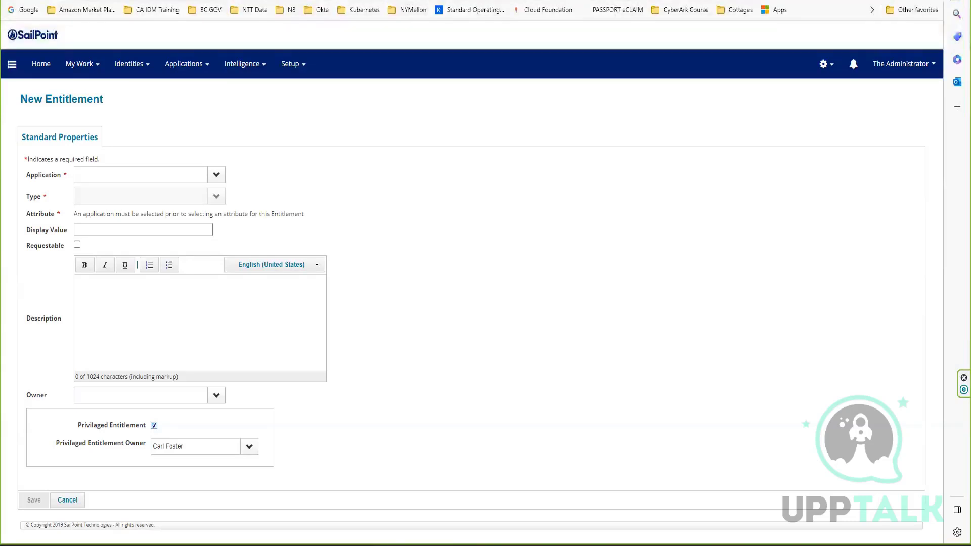
Assign the new entitlement to application Trakk123 and choose email as its attribute.
left_click(216, 174)
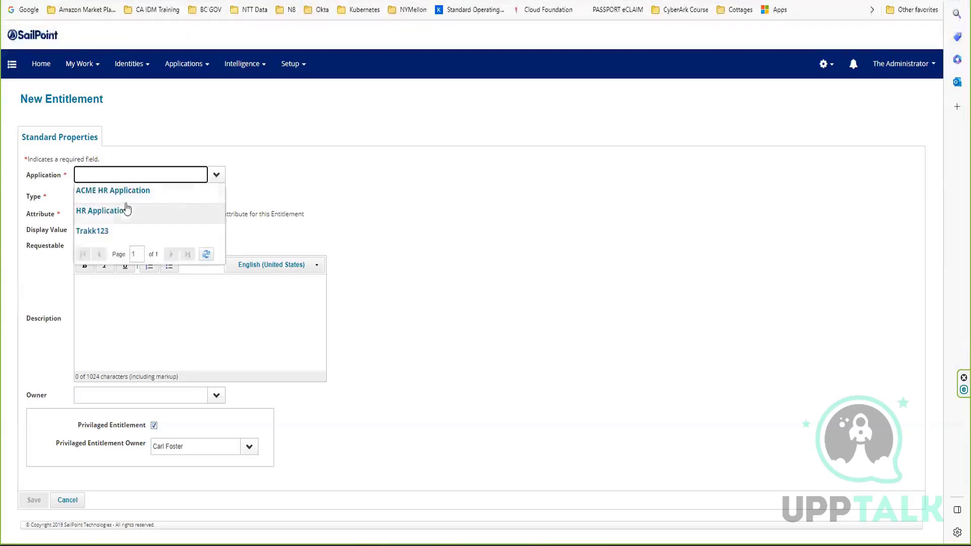
left_click(91, 231)
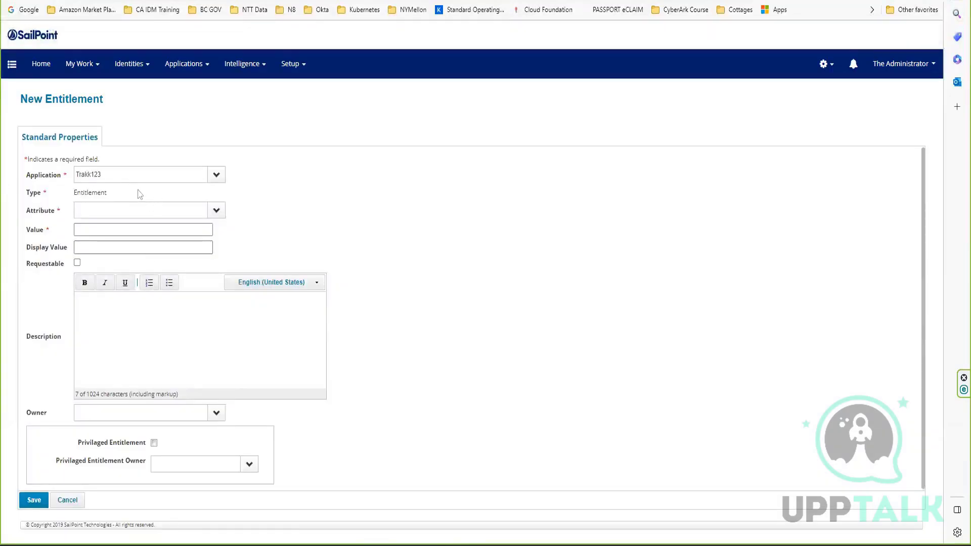
left_click(216, 210)
left_click(88, 224)
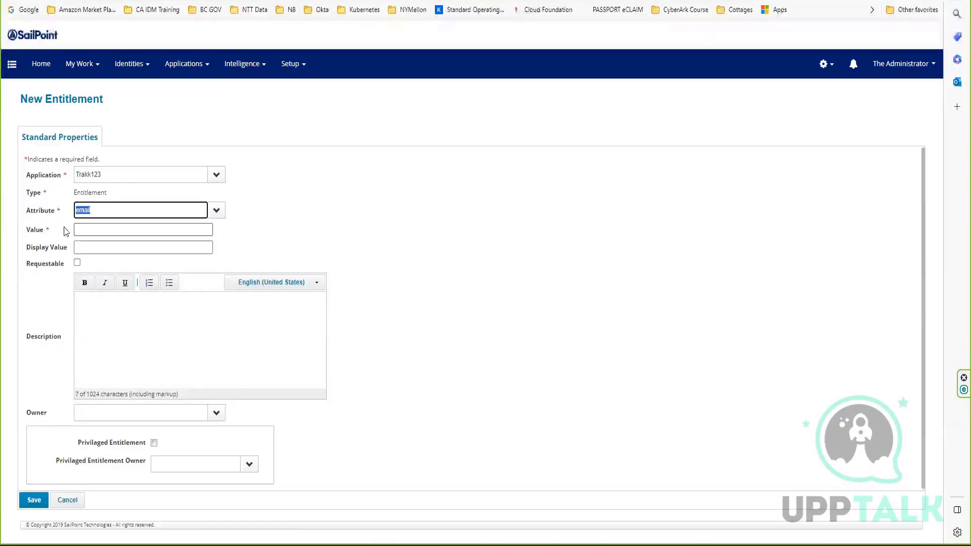
Enter Test123 as the new entitlement's value and display value, and mark the entitlement as requestable.
left_click(133, 227)
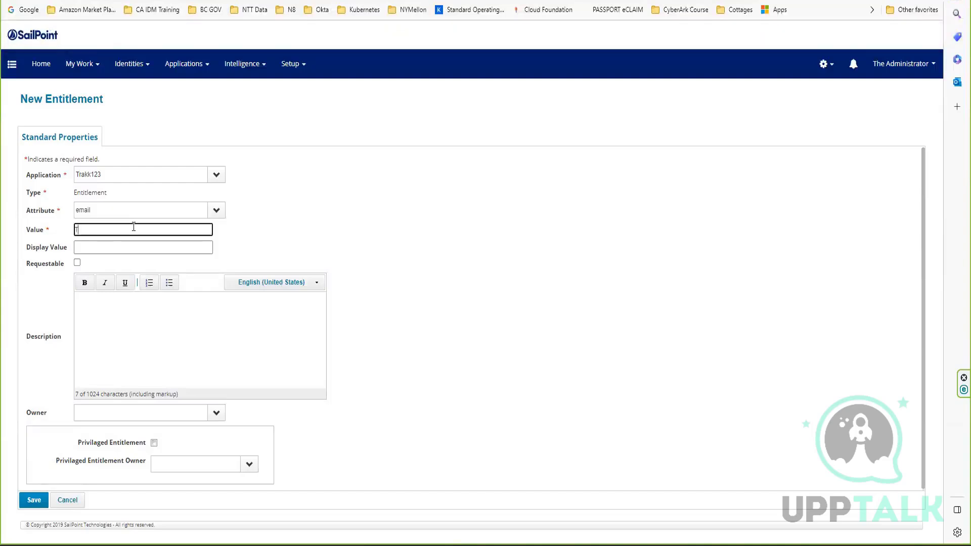
type("Test123")
left_click_drag(133, 226, 4, 226)
key("ctrl+c")
left_click(134, 246)
key("ctrl+v")
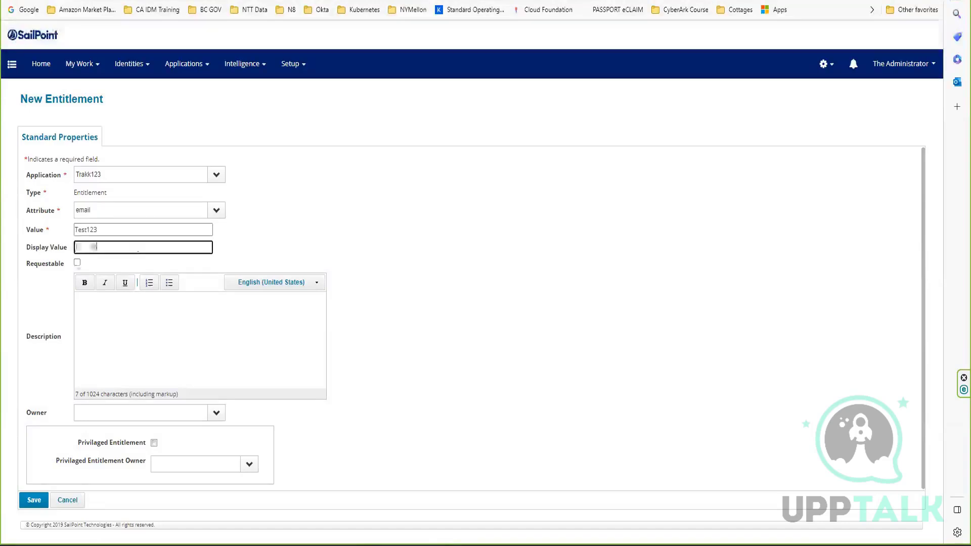
Enable Privilaged Entitlement, pick an identity as its owner, and save the new entitlement, reopening it to check the stored values.
left_click(153, 443)
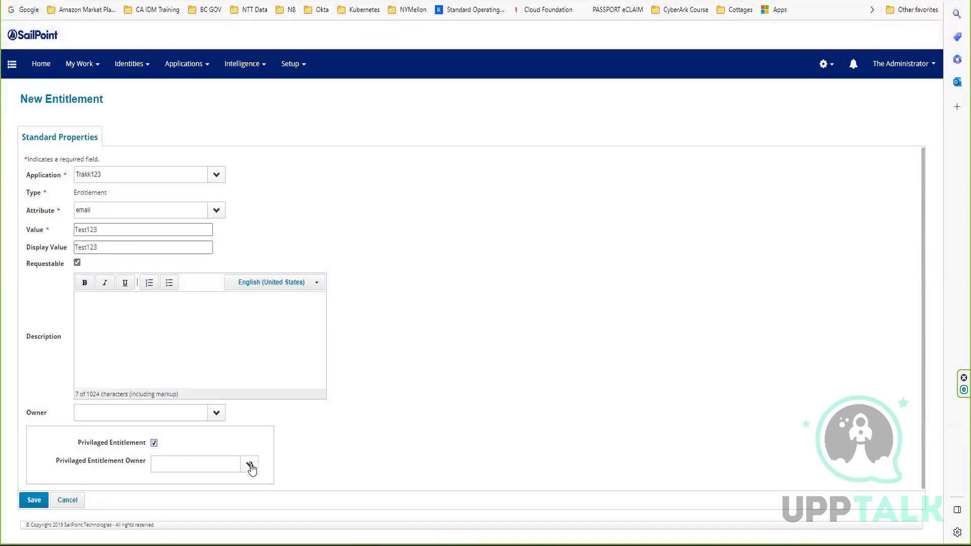
left_click(249, 464)
left_click(200, 395)
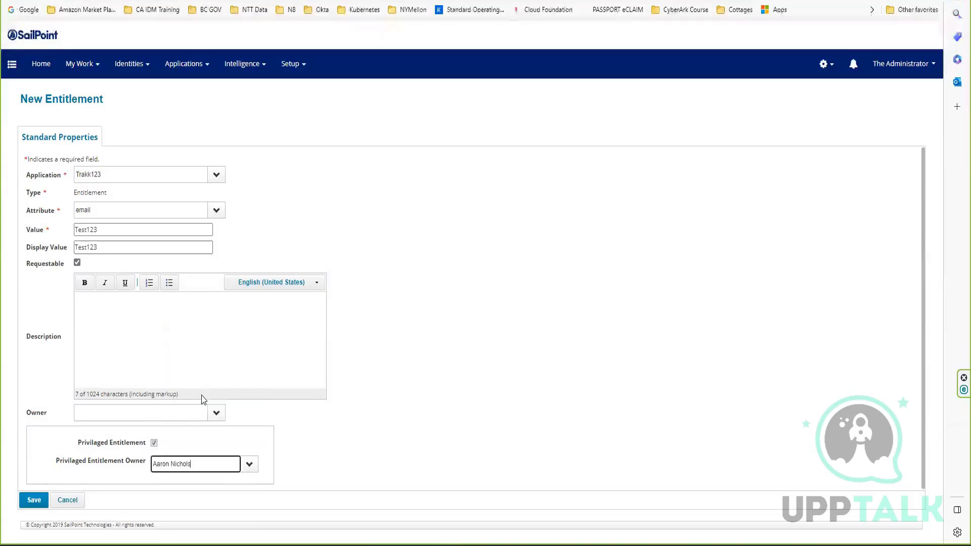
left_click(29, 500)
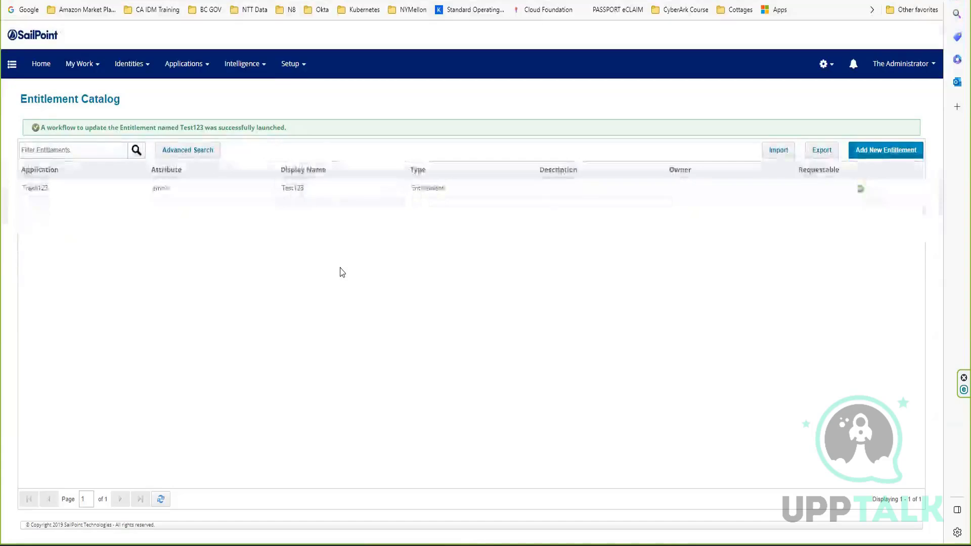
left_click(408, 189)
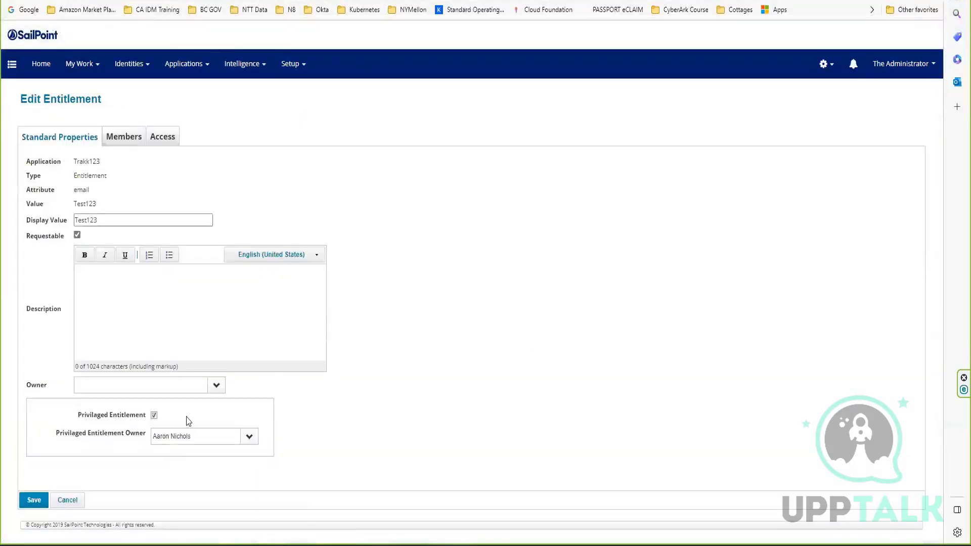
left_click(81, 500)
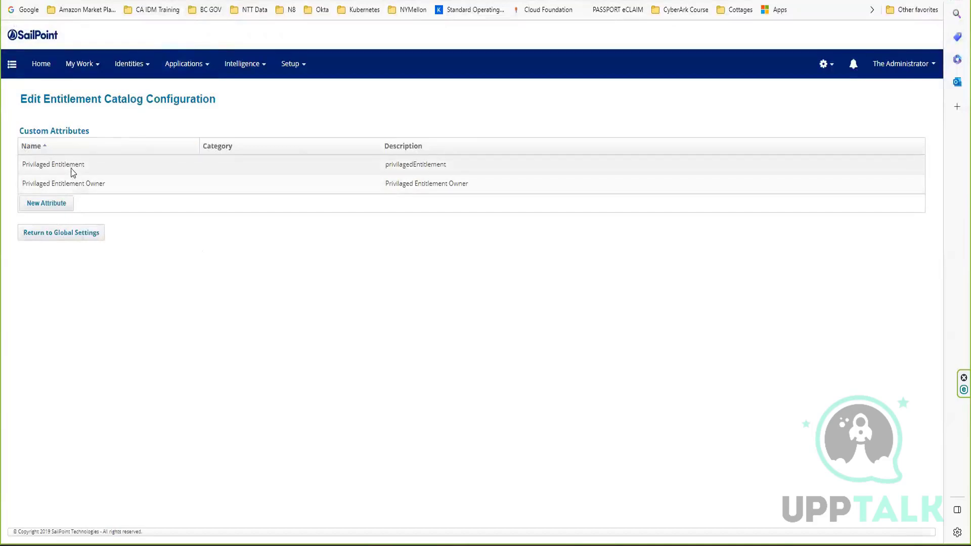
Review the type choices for the Privilaged Entitlement attribute in the catalog configuration and leave it without saving.
left_click(71, 167)
left_click(276, 183)
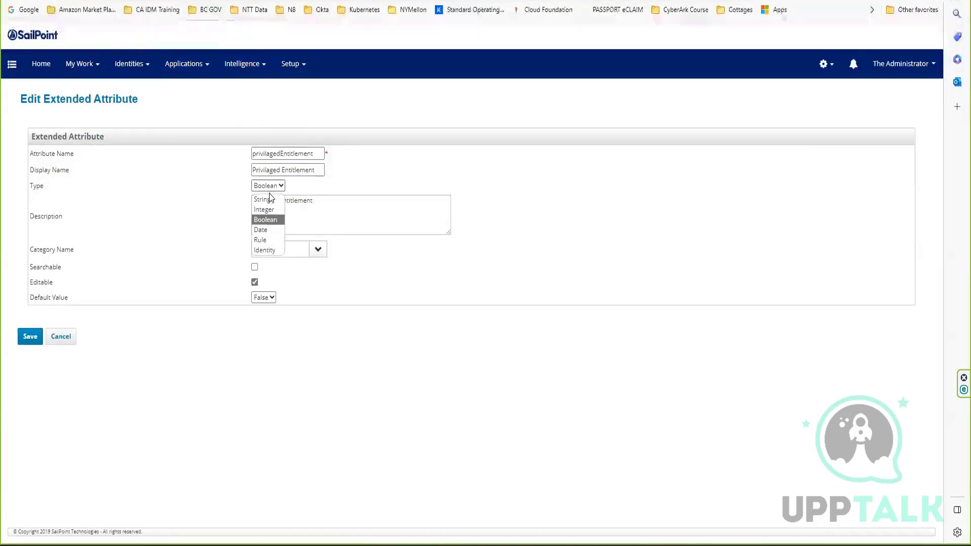
left_click(180, 257)
left_click(63, 336)
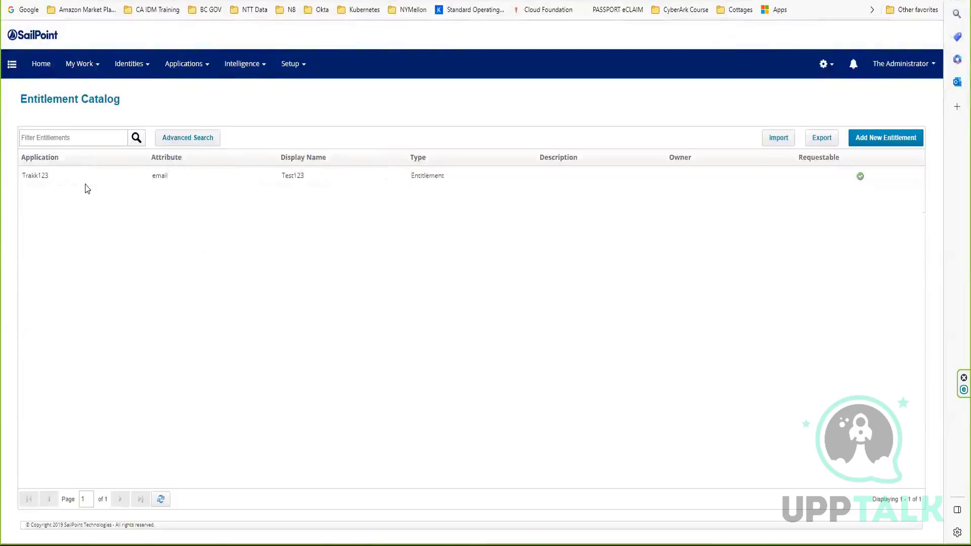
left_click(83, 179)
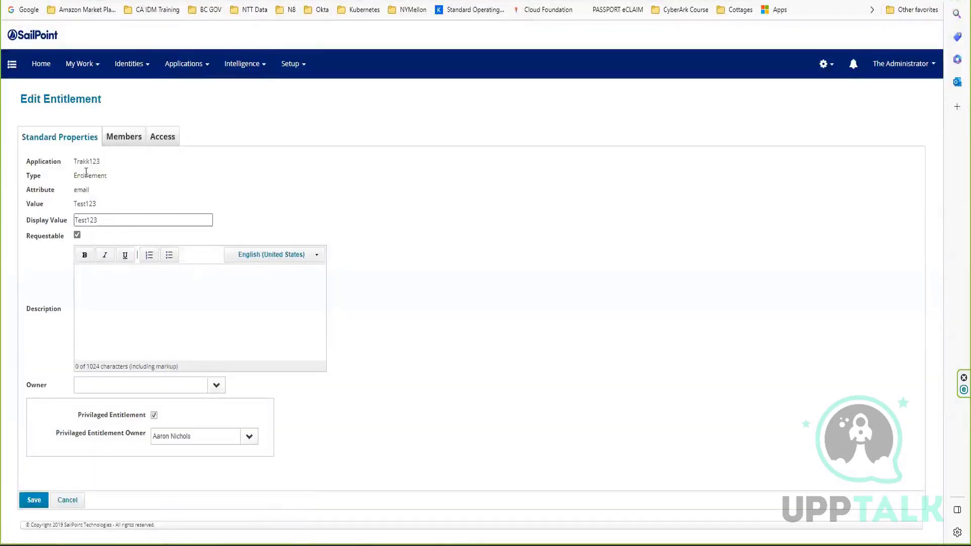
Leave the Test123 entitlement without saving and open a blank New Entitlement form to examine the Privilaged Entitlement field.
left_click(67, 501)
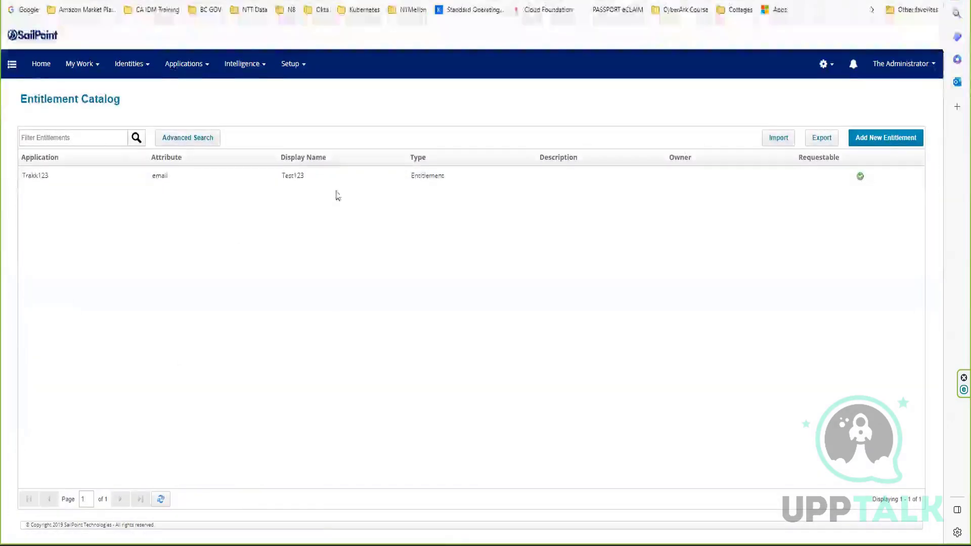
left_click(896, 139)
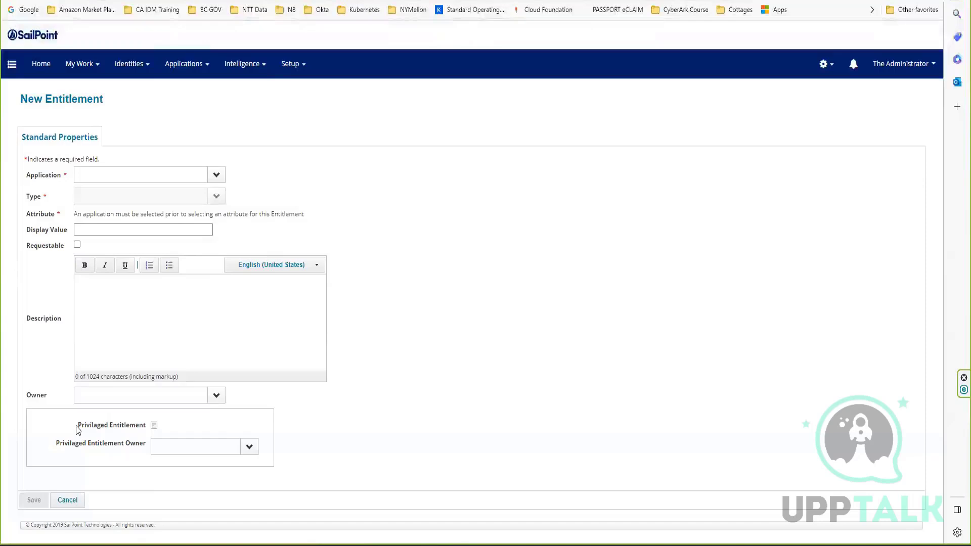
left_click_drag(77, 429, 153, 428)
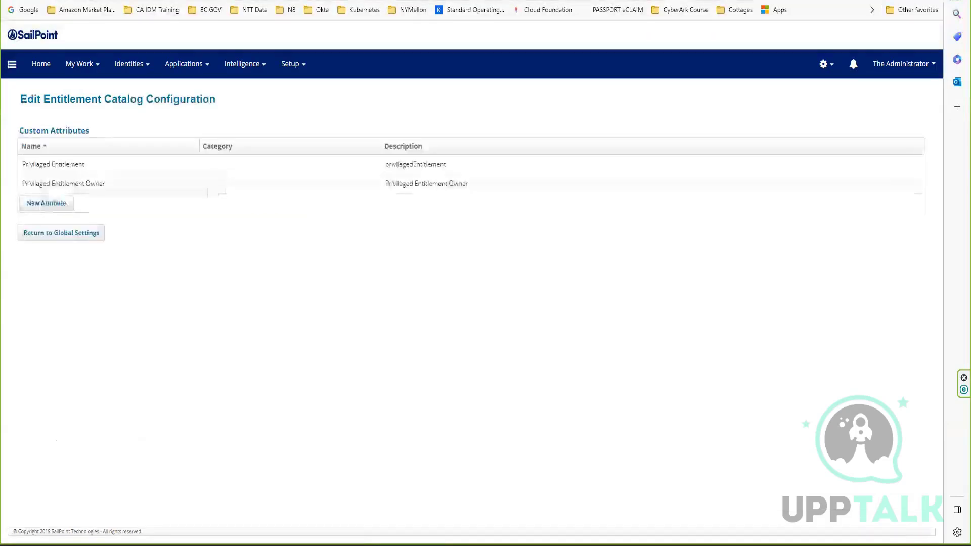
Save the Privilaged Entitlement attribute as a required String and check its field on the New Entitlement form.
left_click(152, 166)
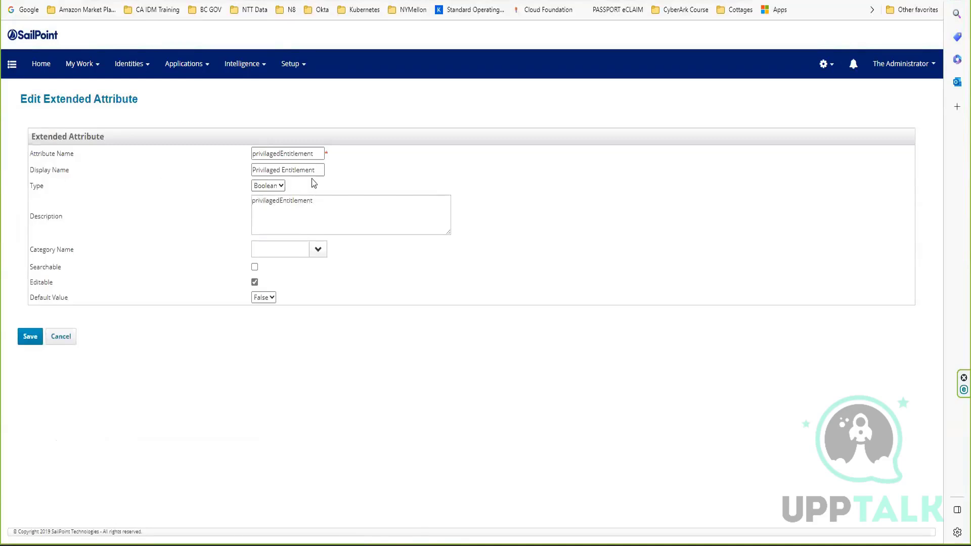
left_click(277, 186)
left_click(268, 200)
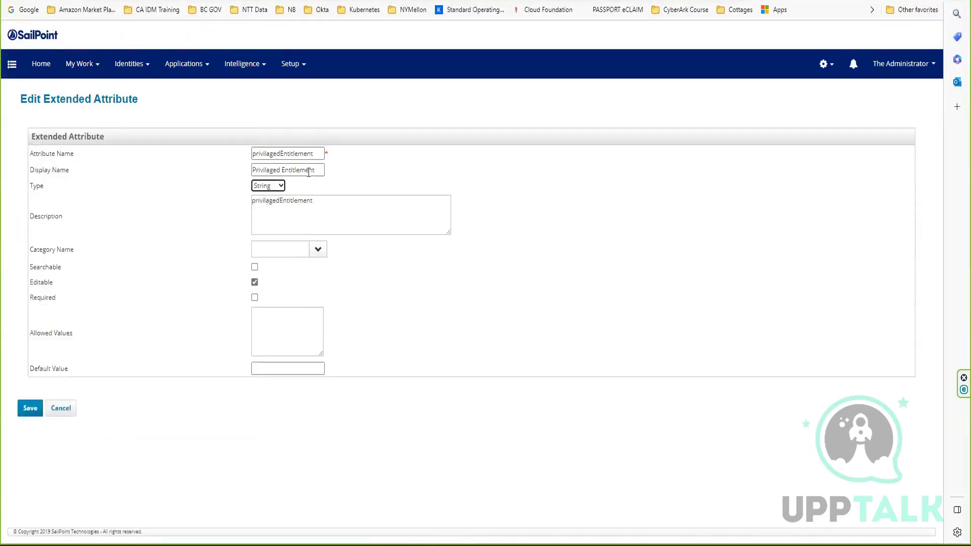
double_click(34, 302)
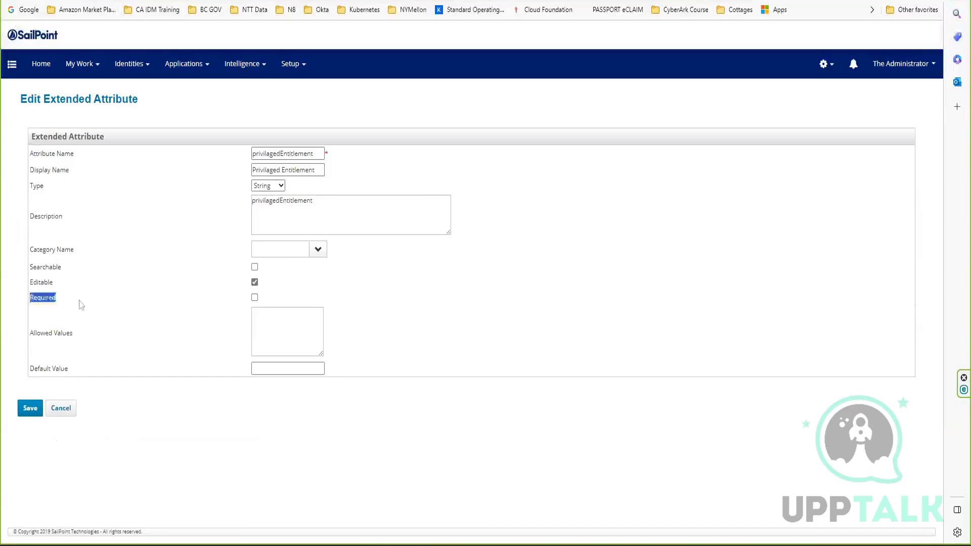
left_click(82, 305)
left_click(255, 297)
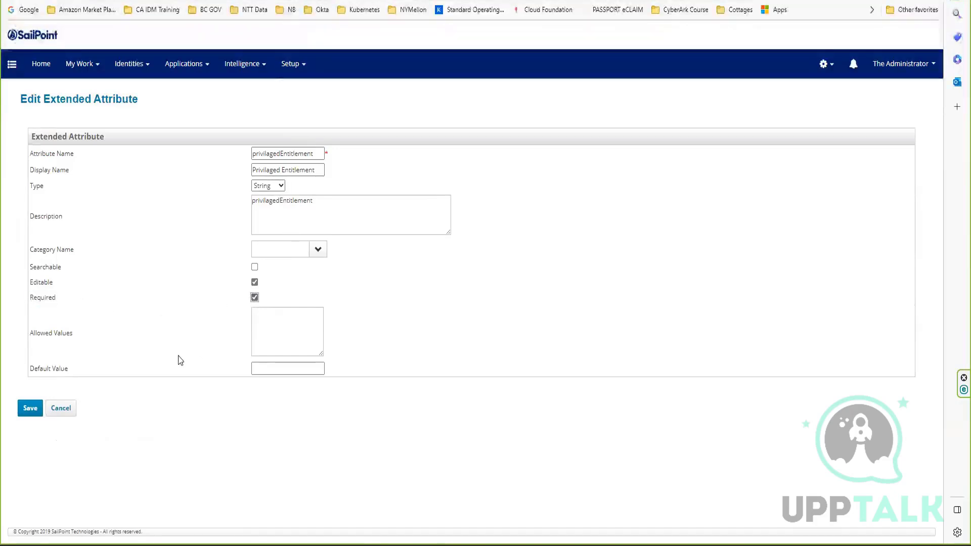
left_click(30, 407)
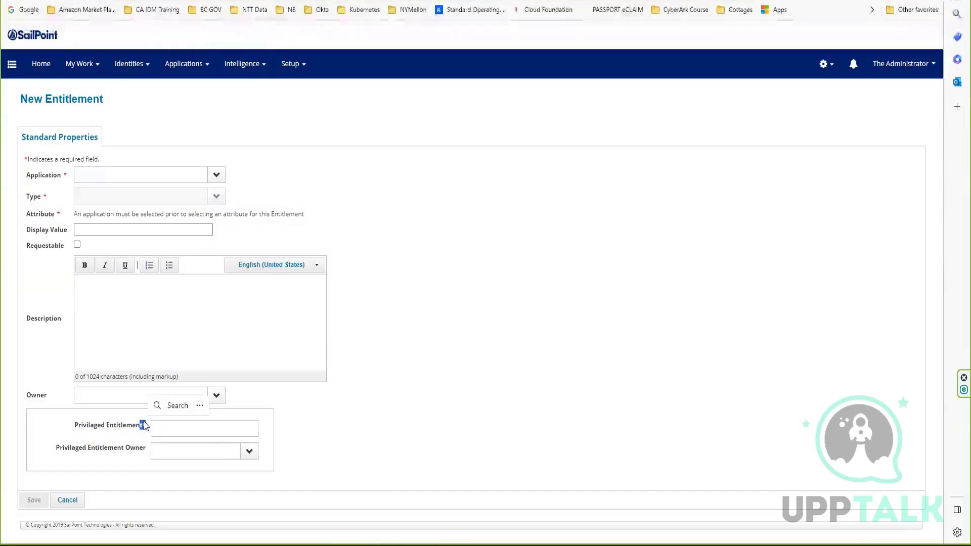
left_click(168, 434)
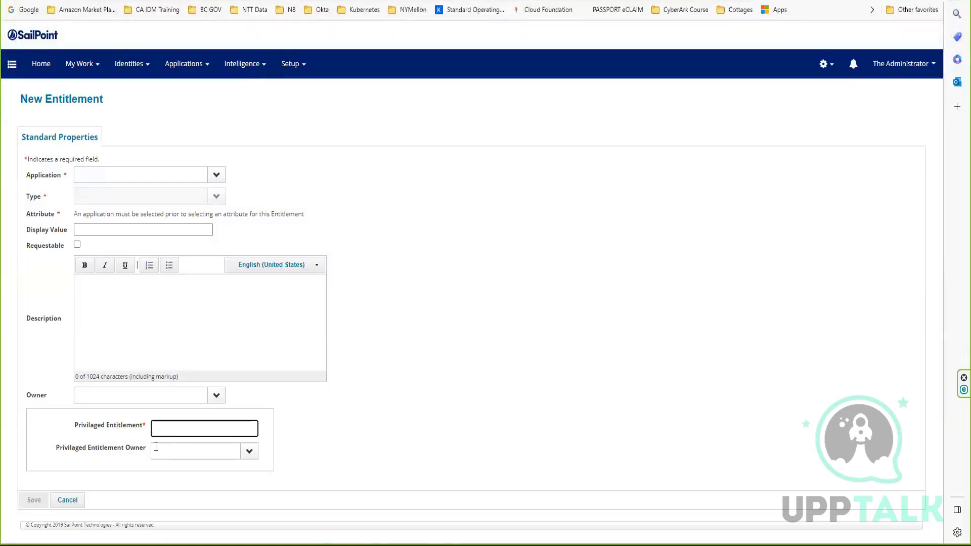
left_click_drag(149, 429, 143, 425)
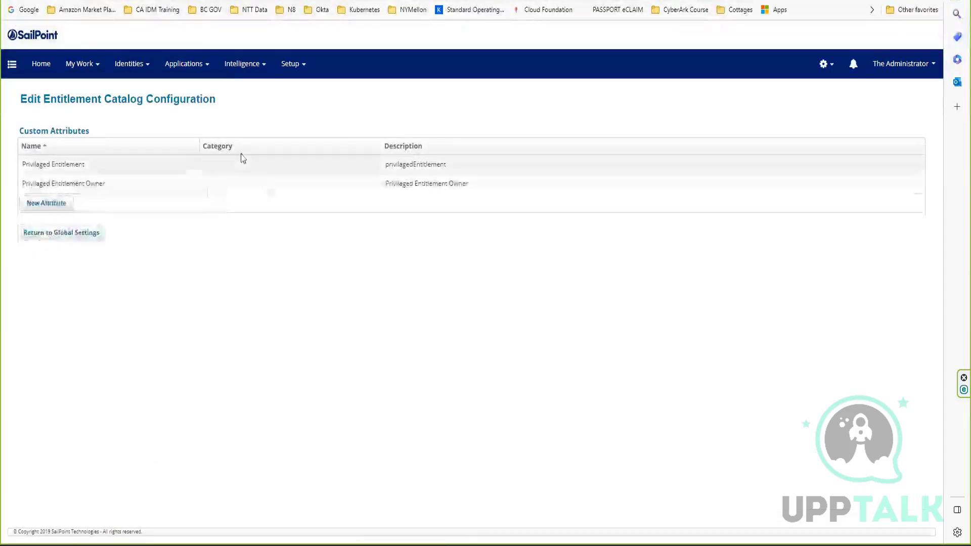
Change the Privilaged Entitlement attribute's type to Date, set its display name to Ent Creation Date, and save it.
left_click(175, 165)
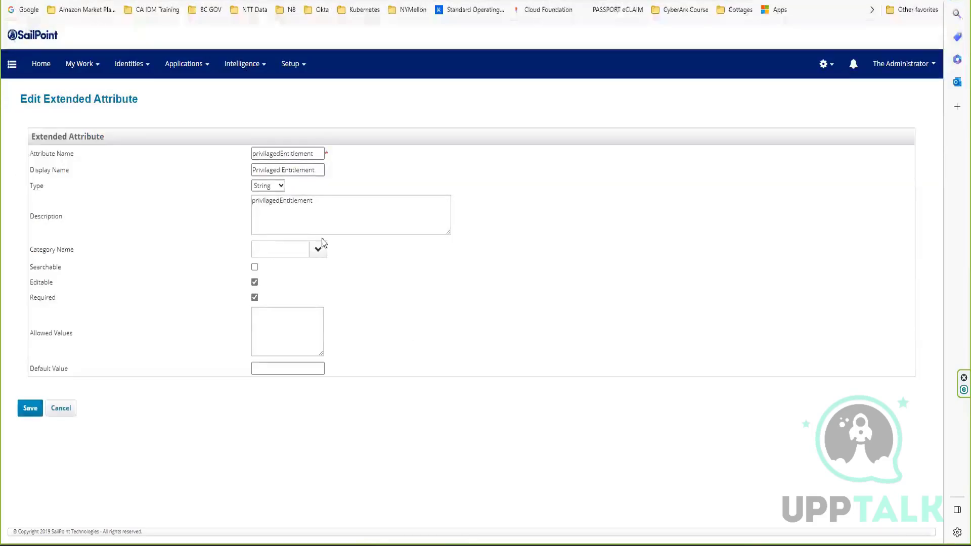
left_click(271, 186)
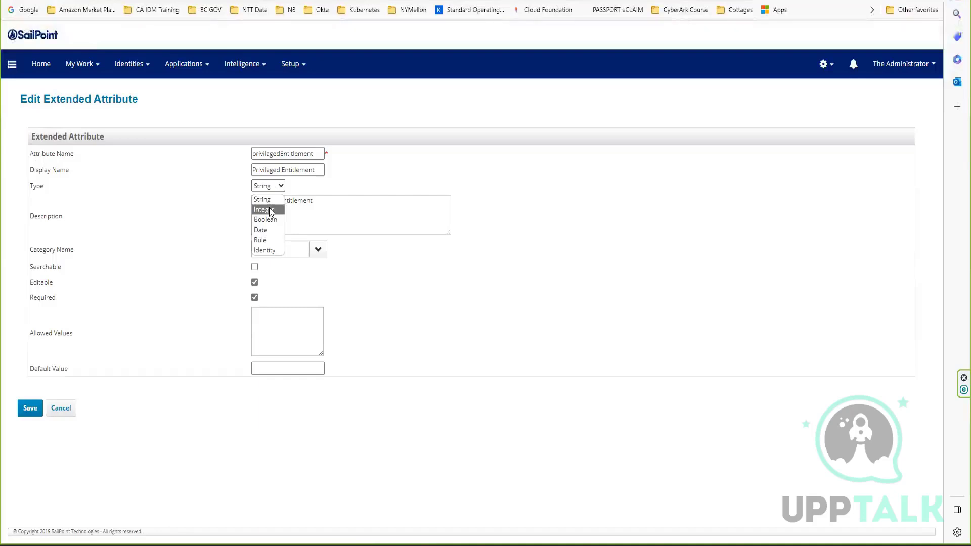
left_click(269, 230)
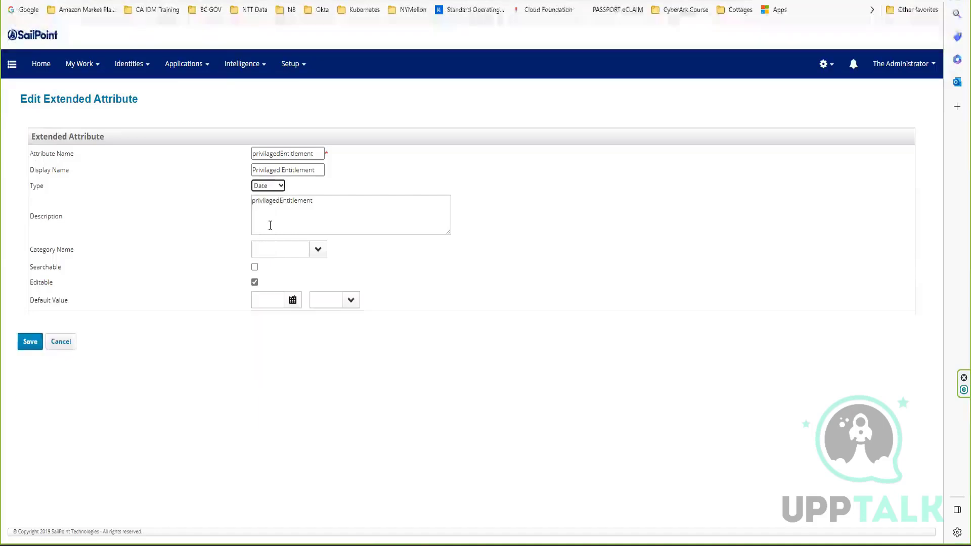
triple_click(312, 170)
type("E")
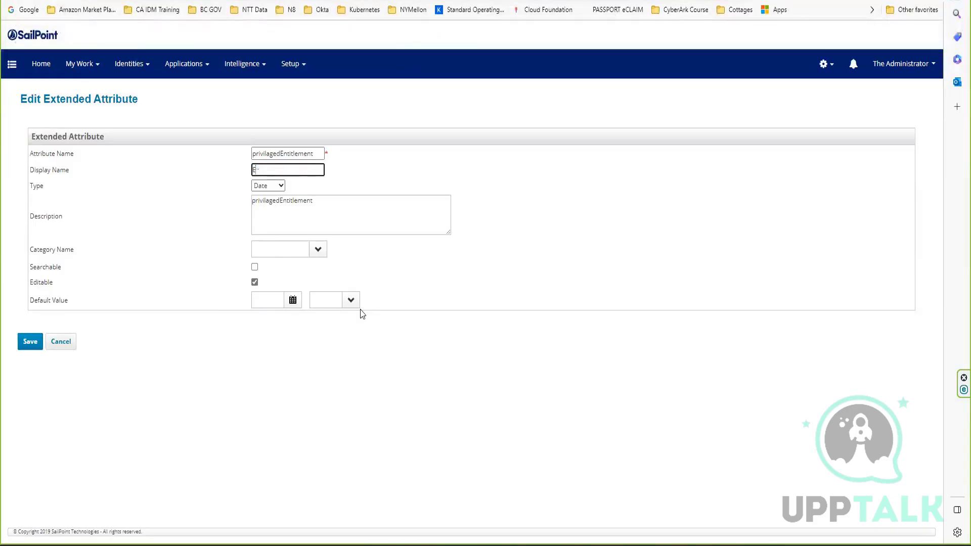
type("nt Crea")
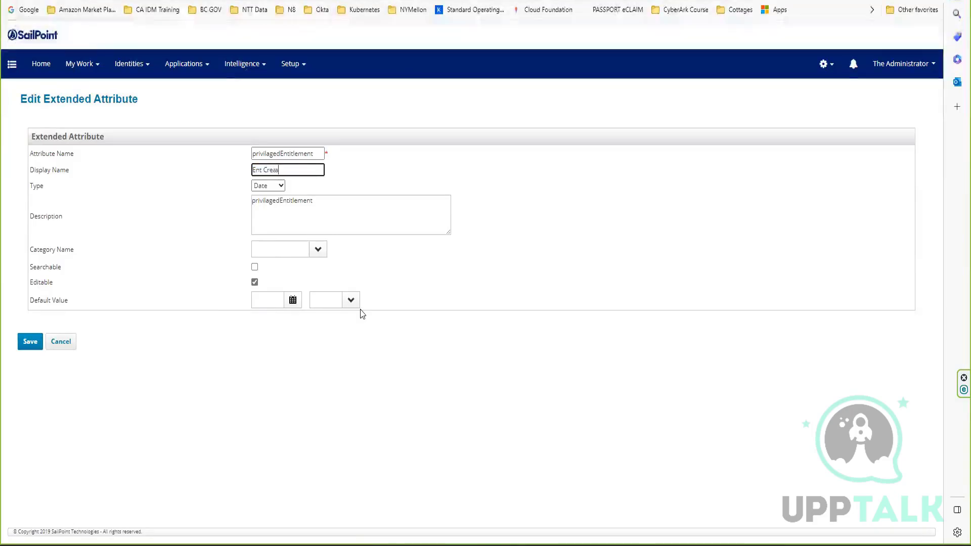
type("tion Date")
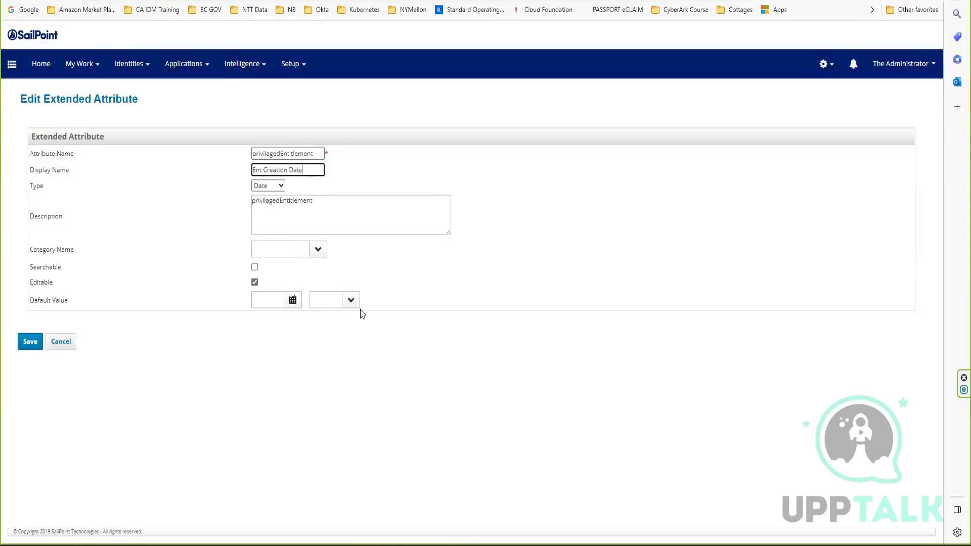
left_click(30, 341)
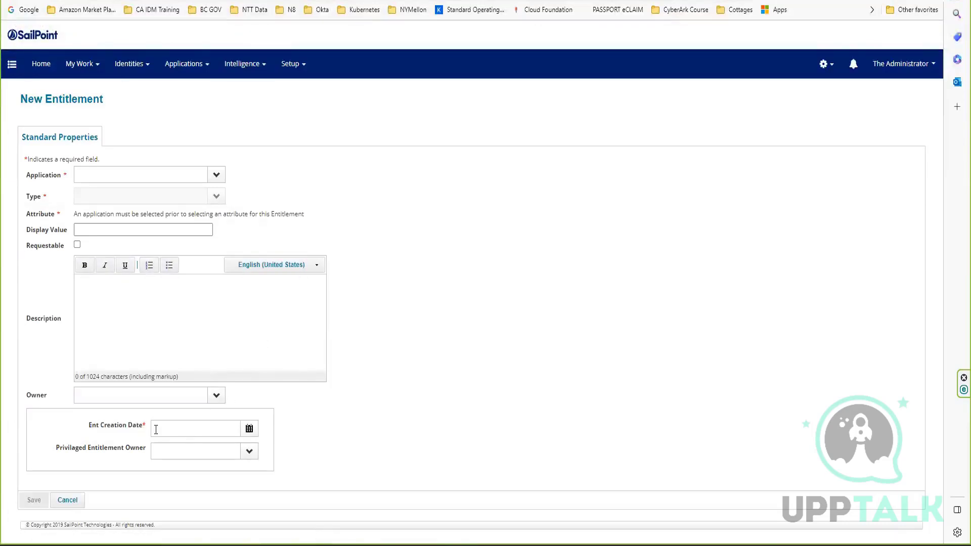
On the New Entitlement form, pick November 16, 2023 as the Ent Creation Date.
left_click_drag(87, 425, 126, 428)
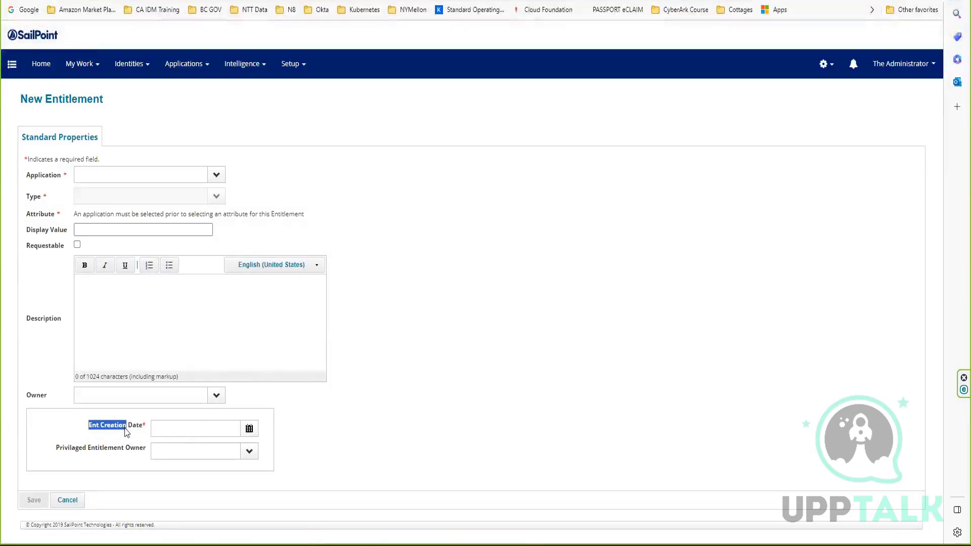
left_click(249, 428)
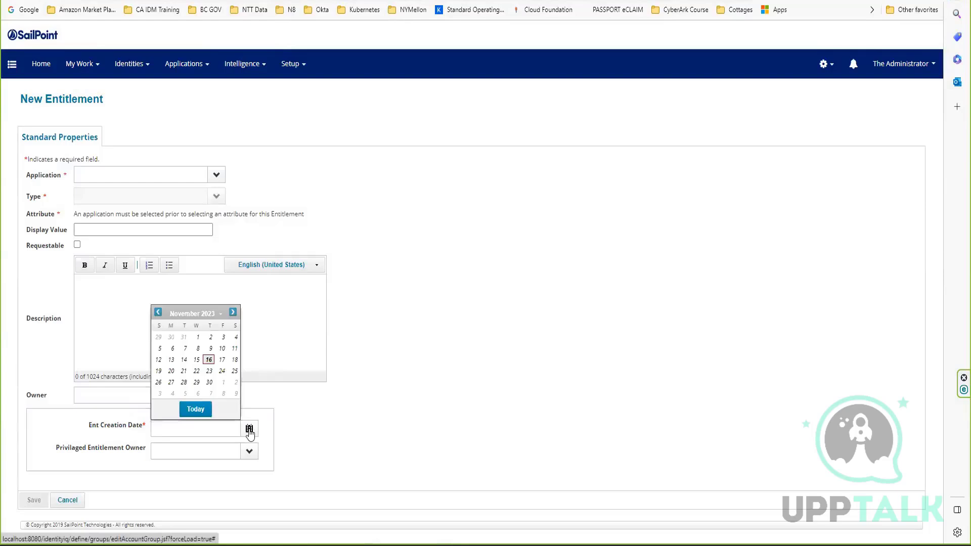
left_click(209, 360)
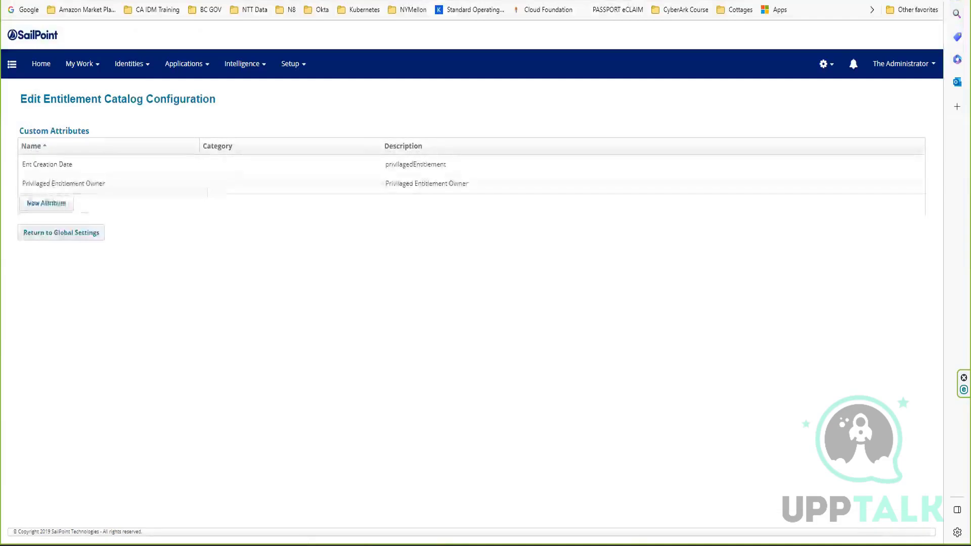
Review the options that the String type offers for the Privilaged Entitlement Owner attribute and leave without saving.
left_click(77, 187)
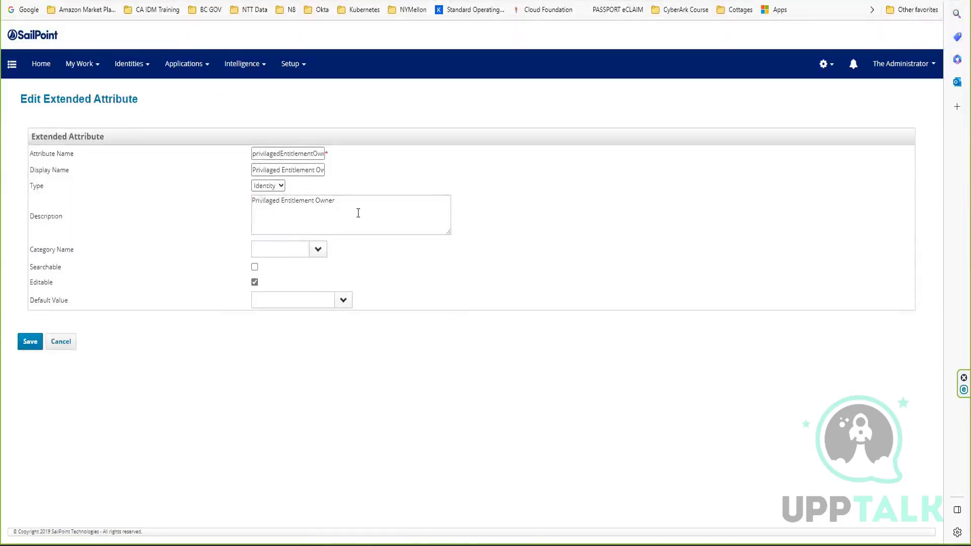
left_click(276, 186)
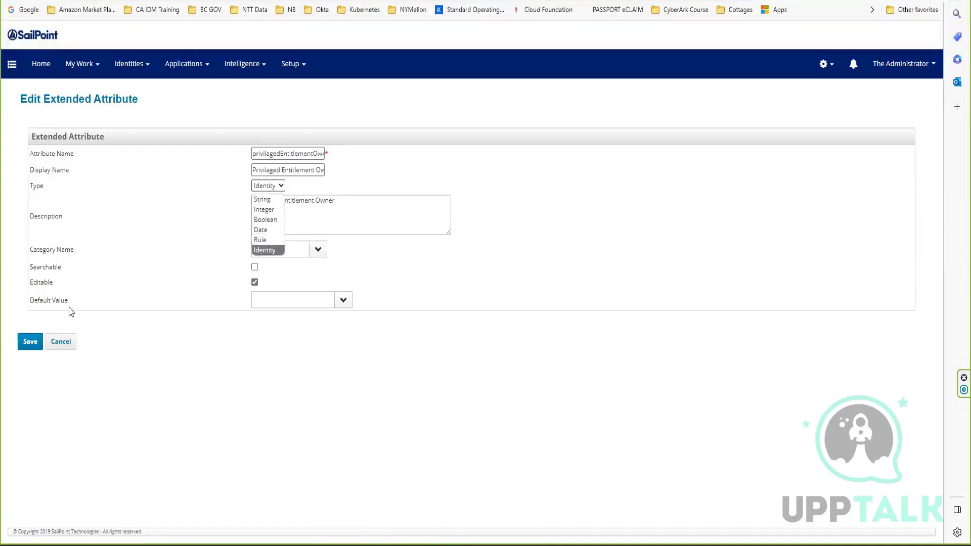
left_click(269, 200)
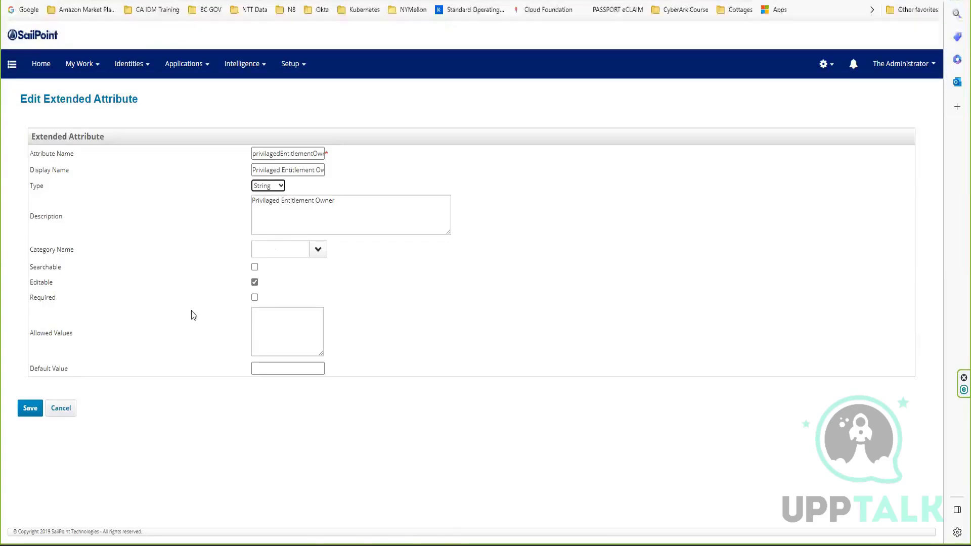
left_click(61, 408)
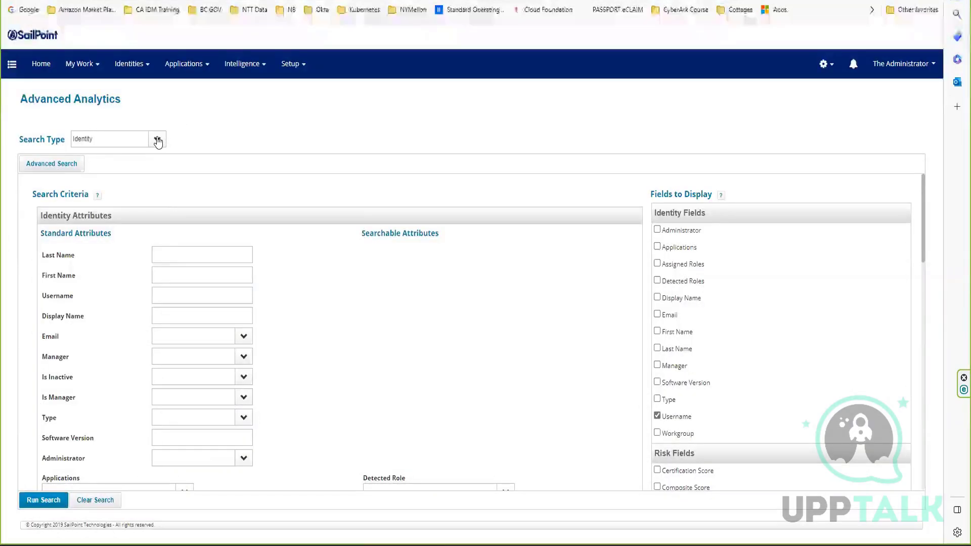
Set the Advanced Analytics search type to Entitlement to examine its search criteria.
left_click(158, 140)
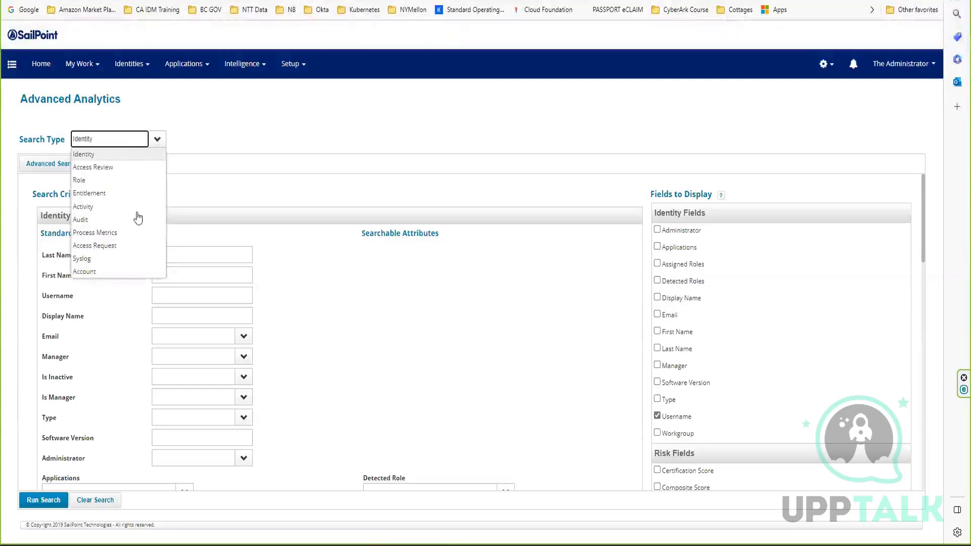
left_click(106, 193)
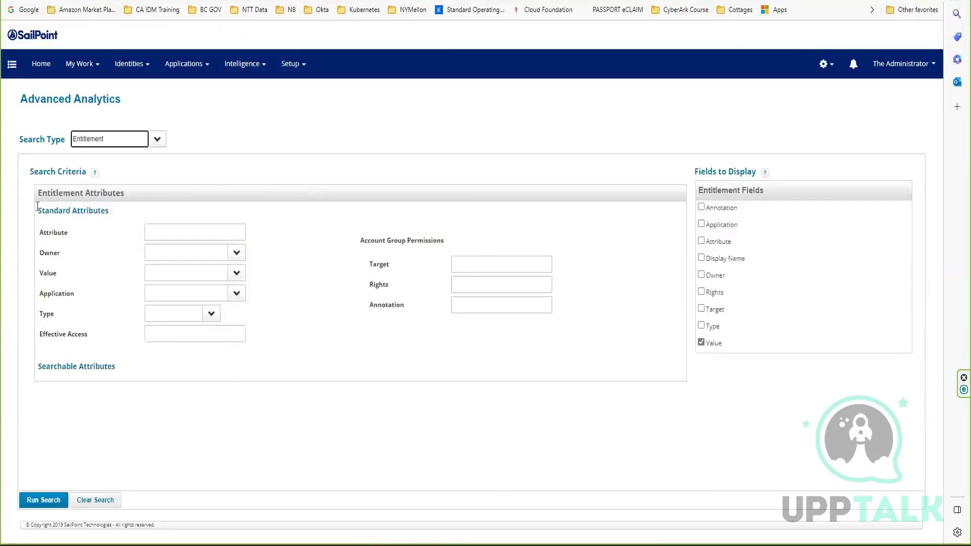
Examine the Standard Attributes and Searchable Attributes sections of the entitlement search criteria.
left_click_drag(37, 207, 53, 223)
left_click(67, 262)
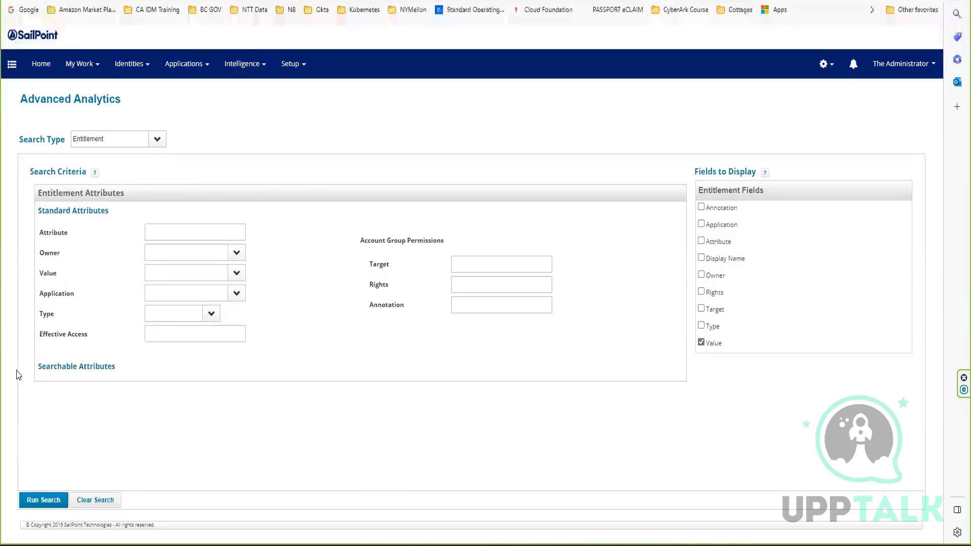
left_click_drag(44, 366, 174, 368)
left_click(184, 410)
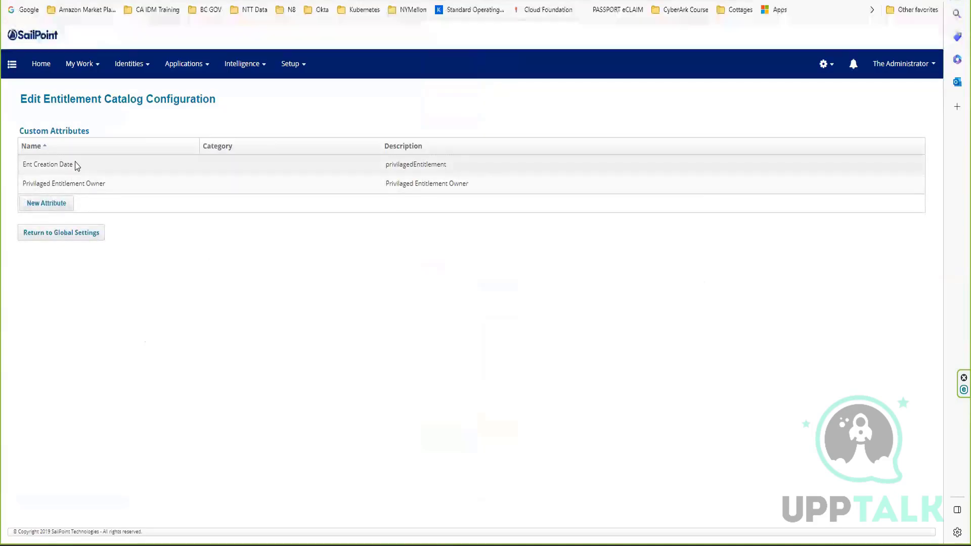
Make the Ent Creation Date attribute searchable in the entitlement catalog configuration and save it.
left_click(76, 166)
left_click_drag(50, 267, 143, 268)
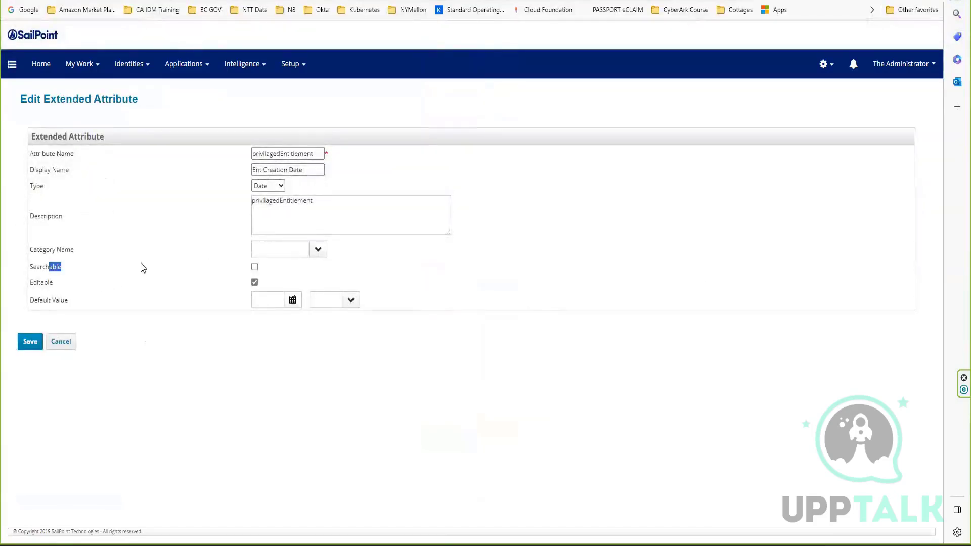
left_click(254, 267)
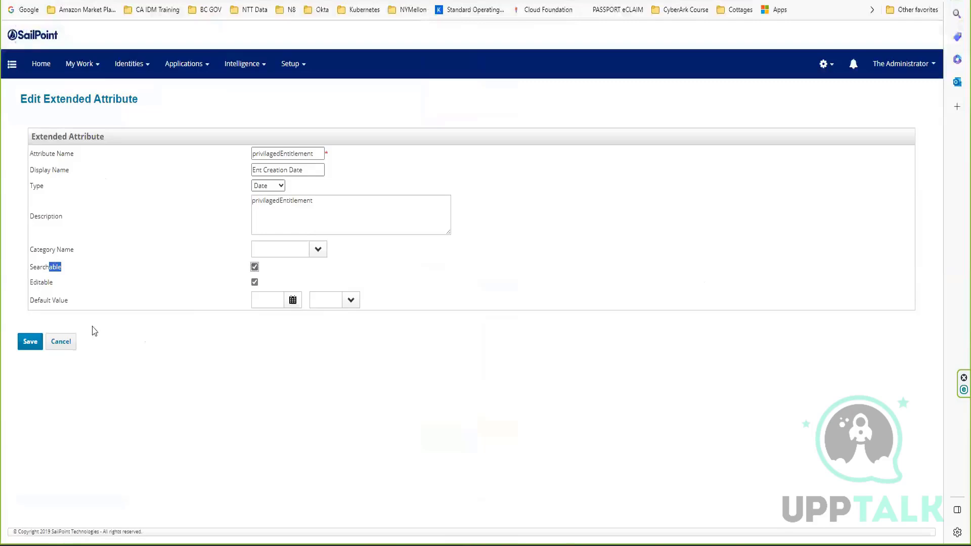
left_click(28, 343)
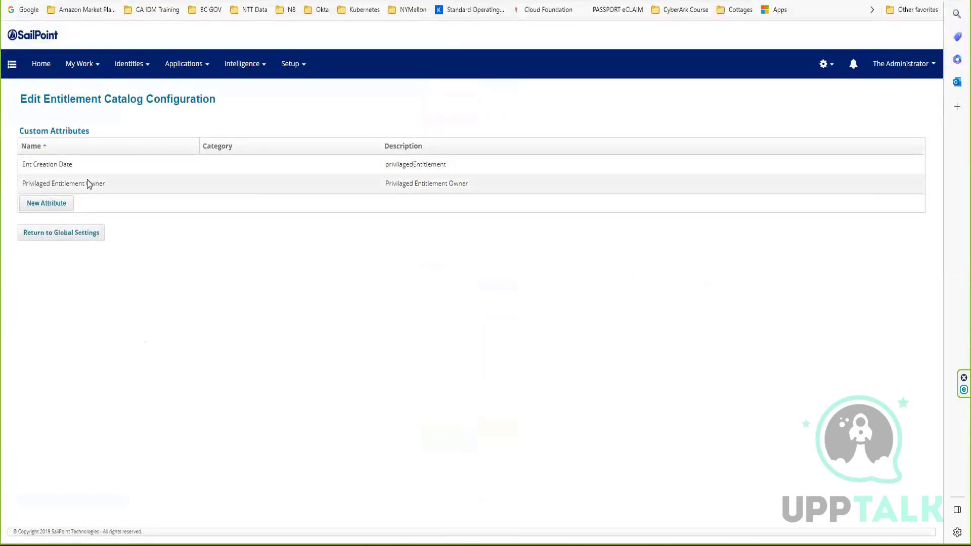
Make the Privilaged Entitlement Owner attribute searchable and save it.
left_click(87, 182)
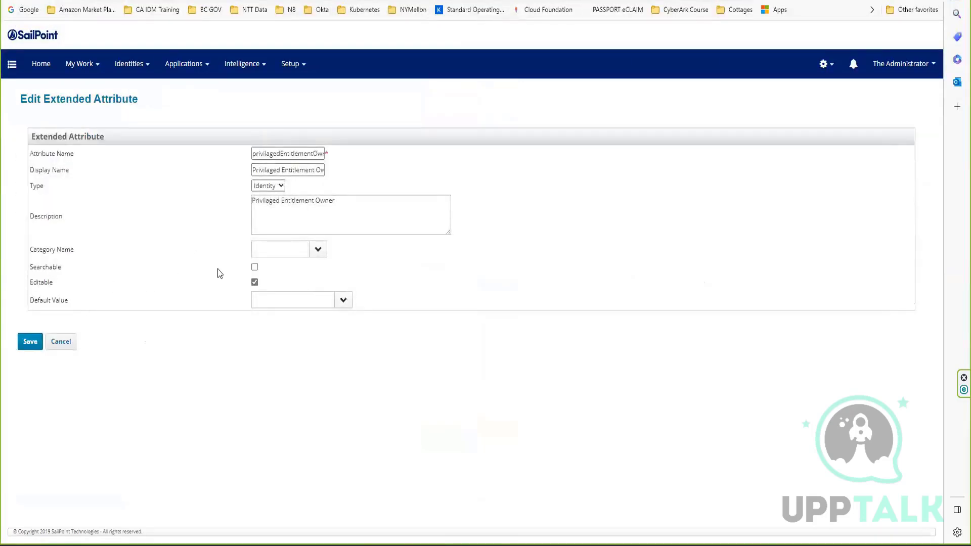
left_click(254, 267)
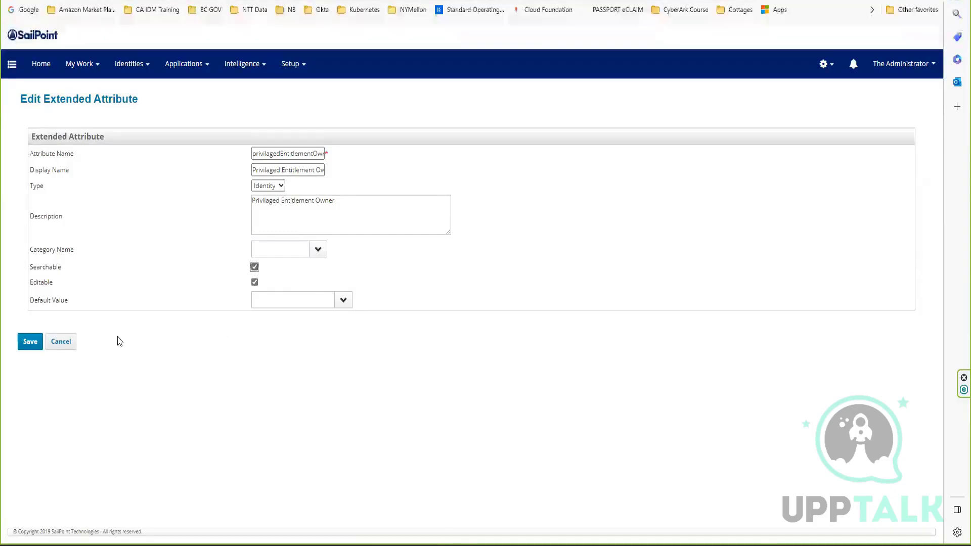
left_click(28, 340)
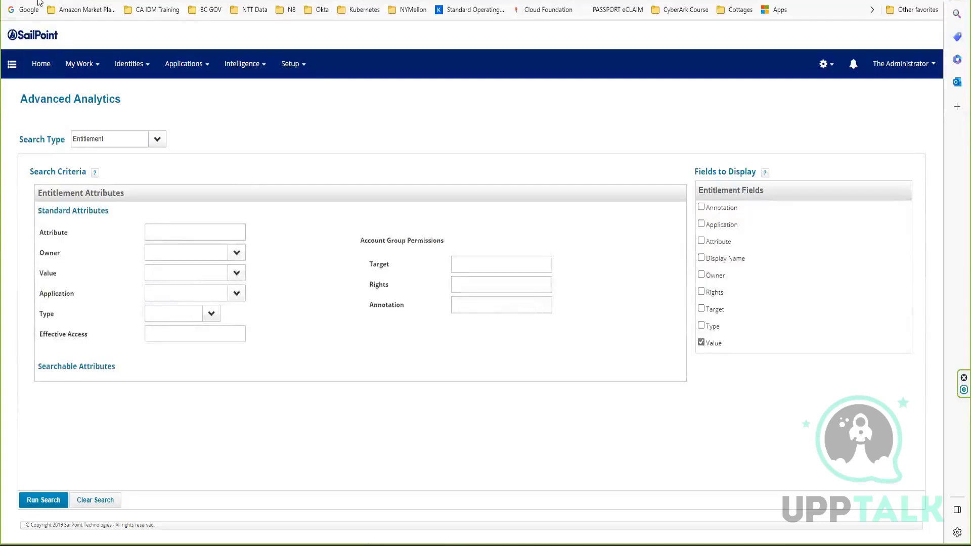
Reload Advanced Analytics and check the values offered for Privilaged Entitlement Owner under Searchable Attributes.
left_click(39, 0)
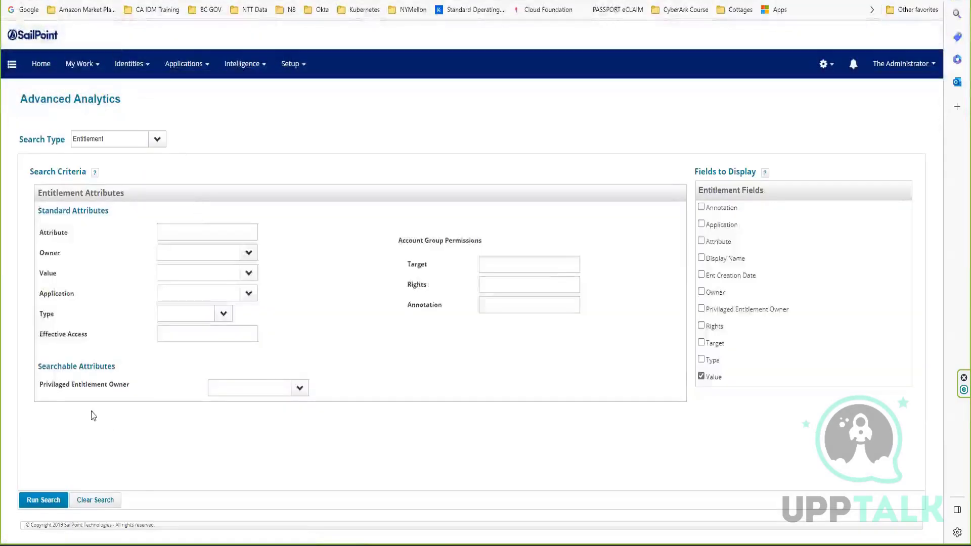
left_click_drag(43, 384, 171, 387)
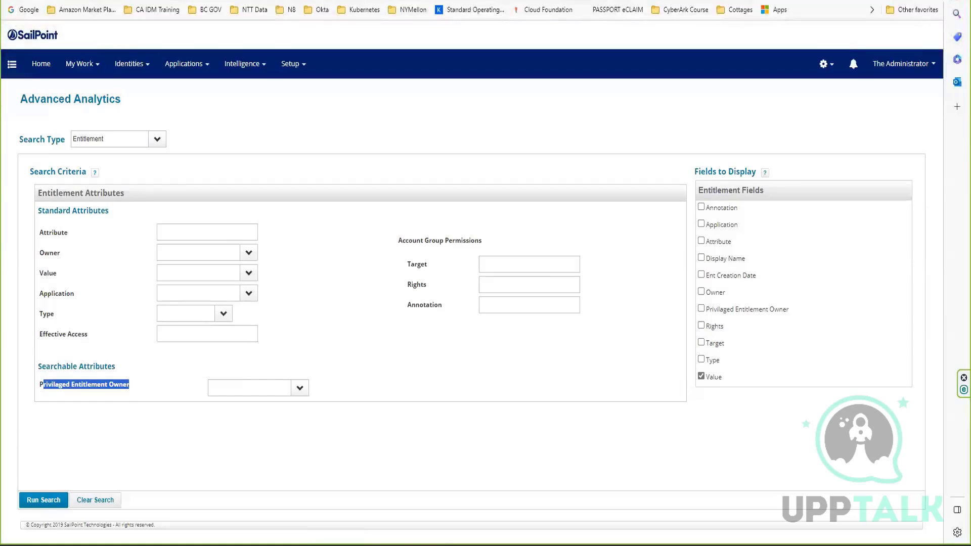
left_click(299, 388)
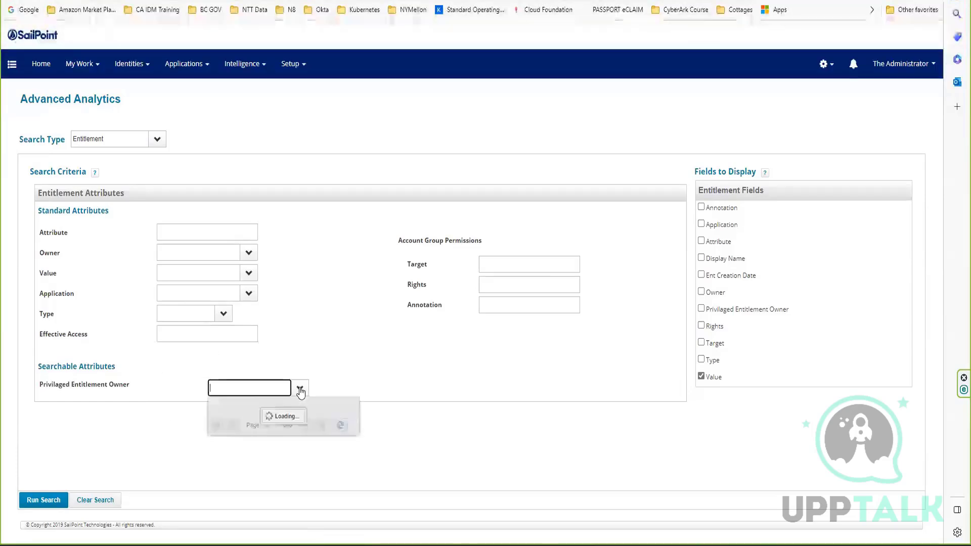
left_click(301, 392)
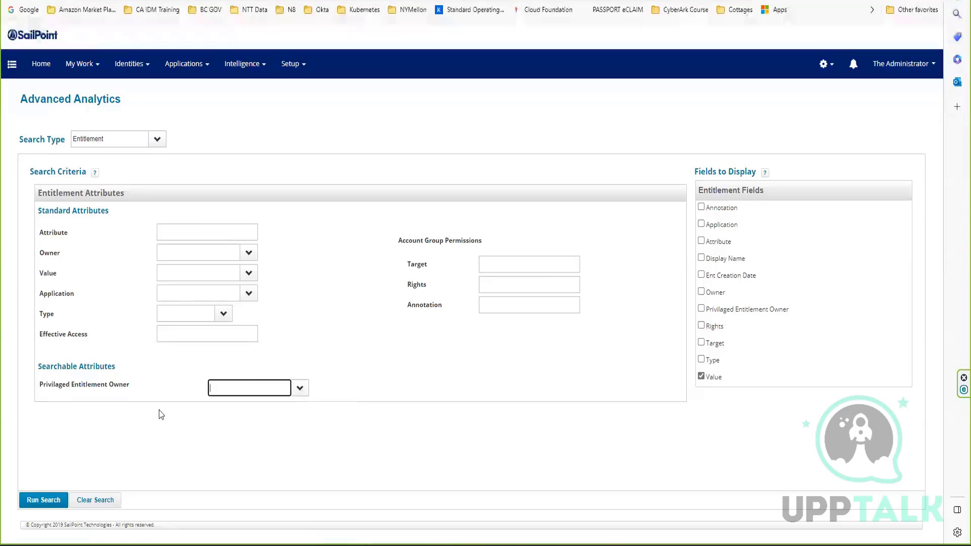
left_click_drag(149, 388, 202, 389)
left_click(299, 389)
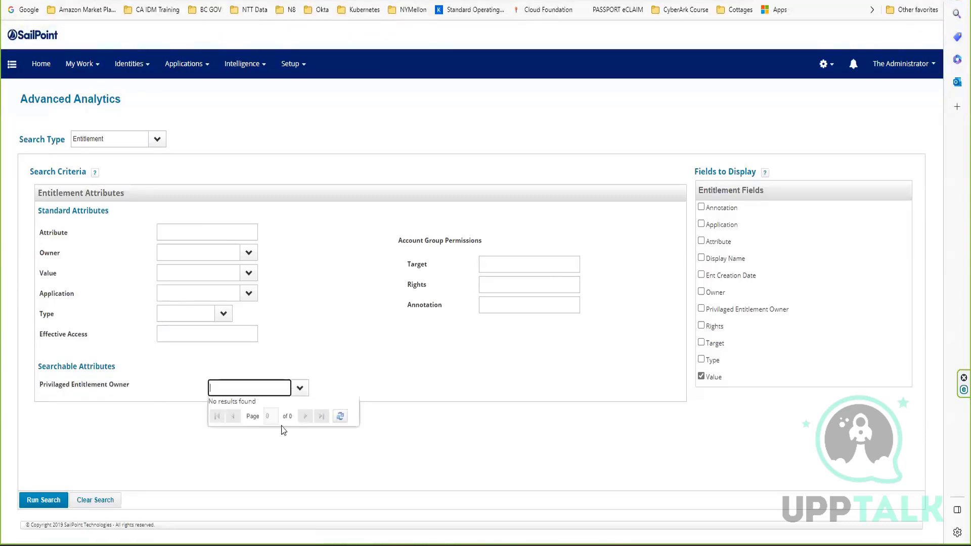
left_click(162, 414)
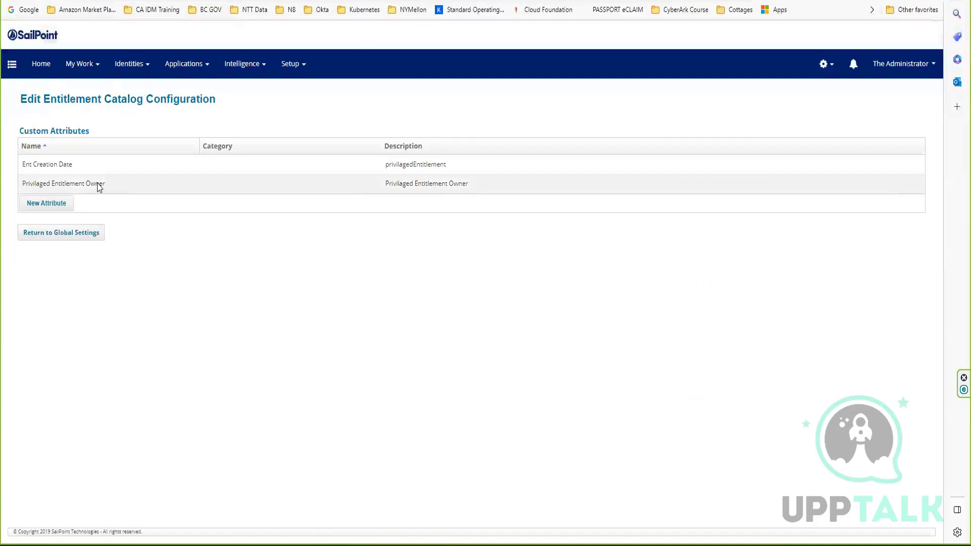
Review the Ent Creation Date attribute's settings in the catalog configuration and leave without saving.
left_click(65, 165)
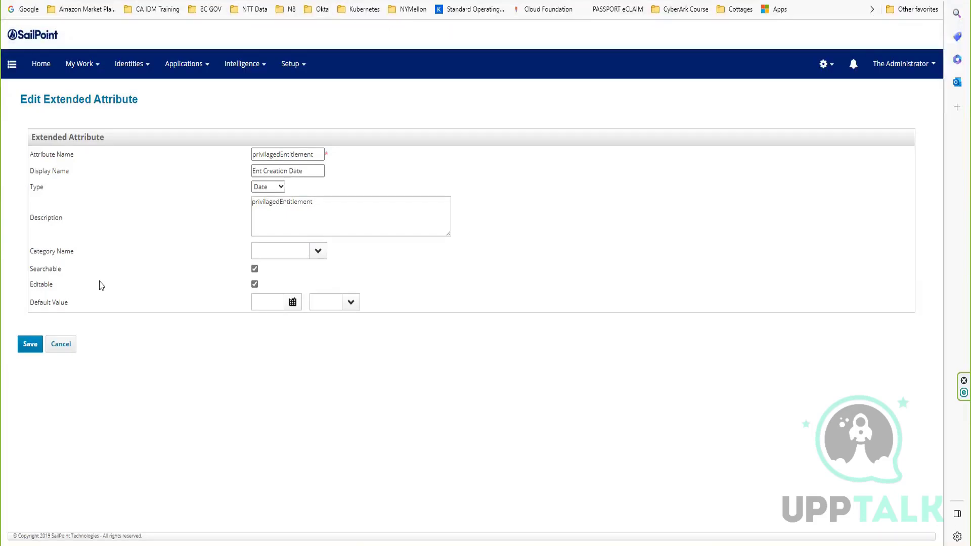
left_click(64, 346)
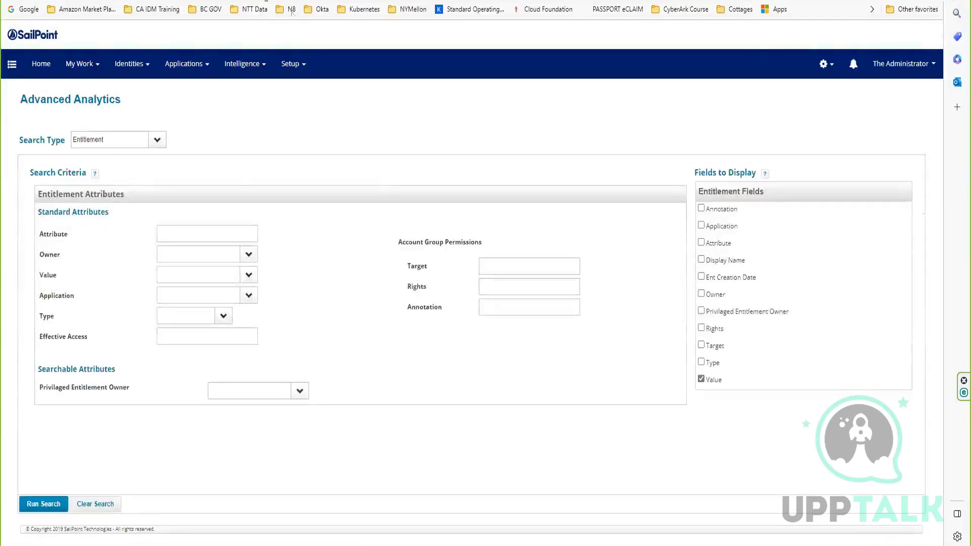
Open the IdentityIQ Object Browser at localhost:8080/identityiq/debug.
left_click(214, 1)
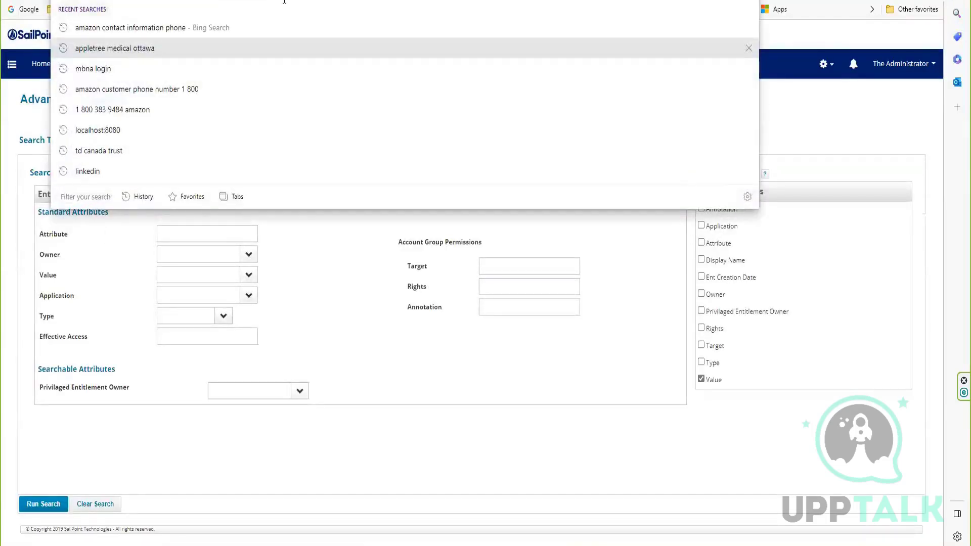
type("bug")
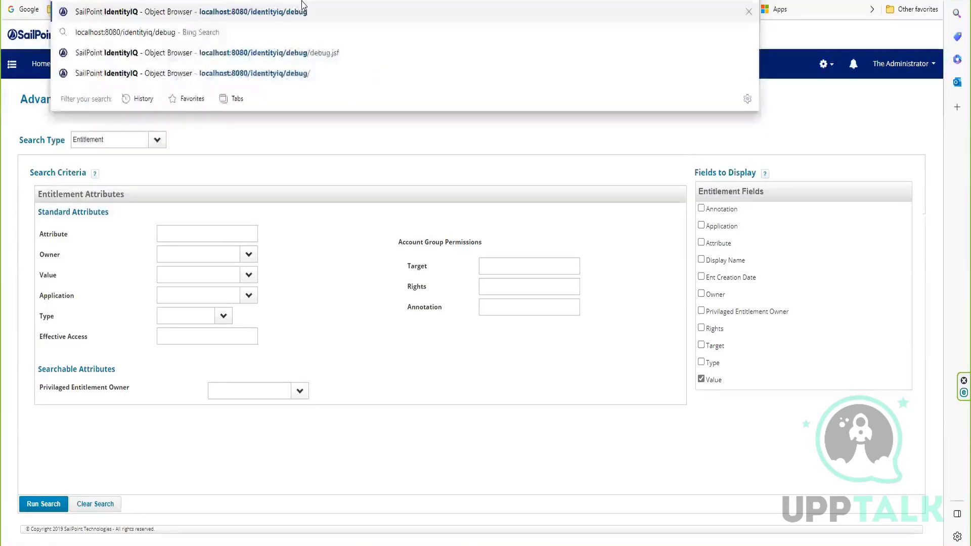
key("Return")
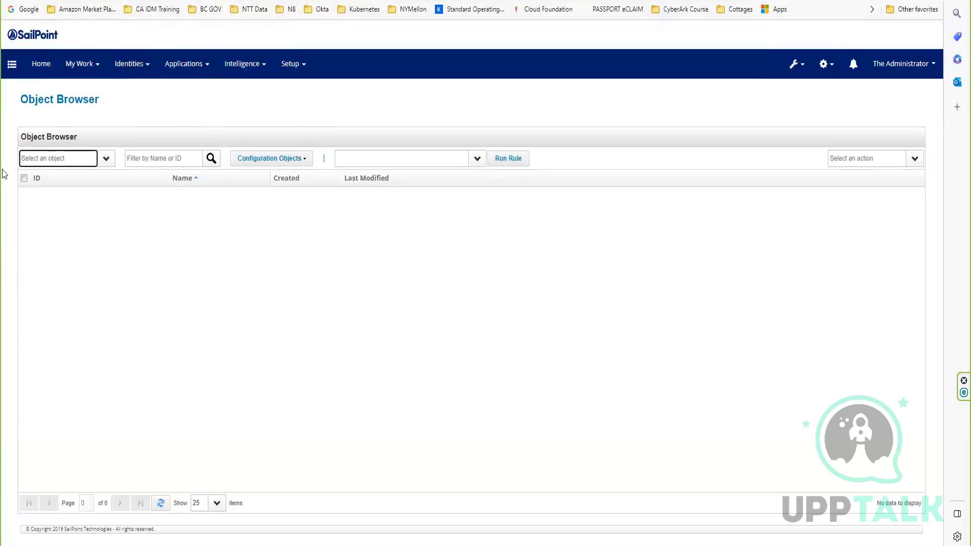
type("atr")
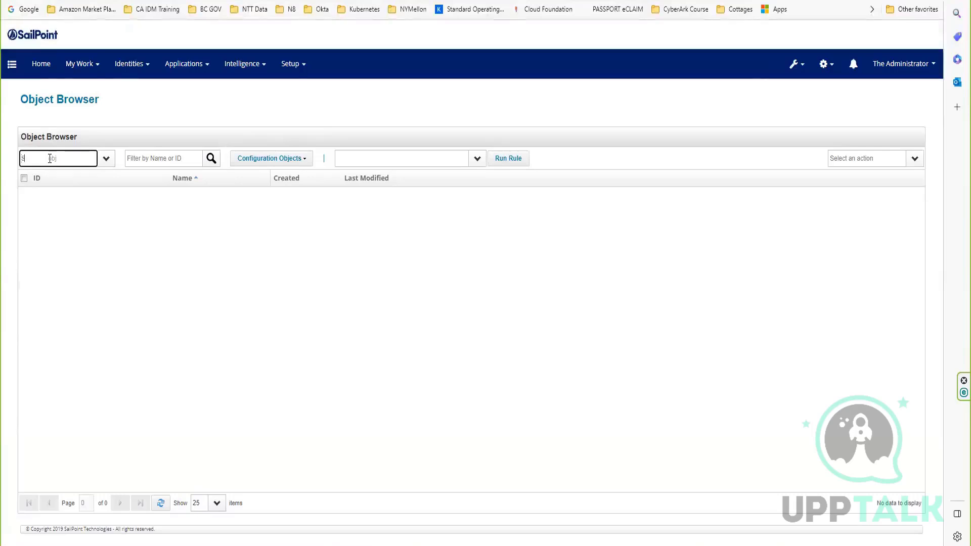
type("tr")
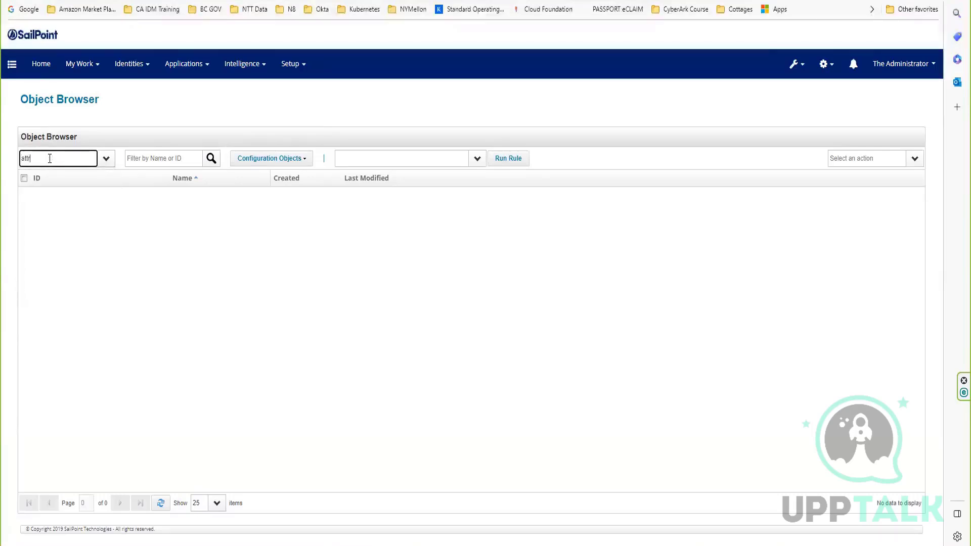
key("BackSpace")
key("BackSpace")
key("BackSpace")
type("exte")
key("BackSpace")
key("BackSpace")
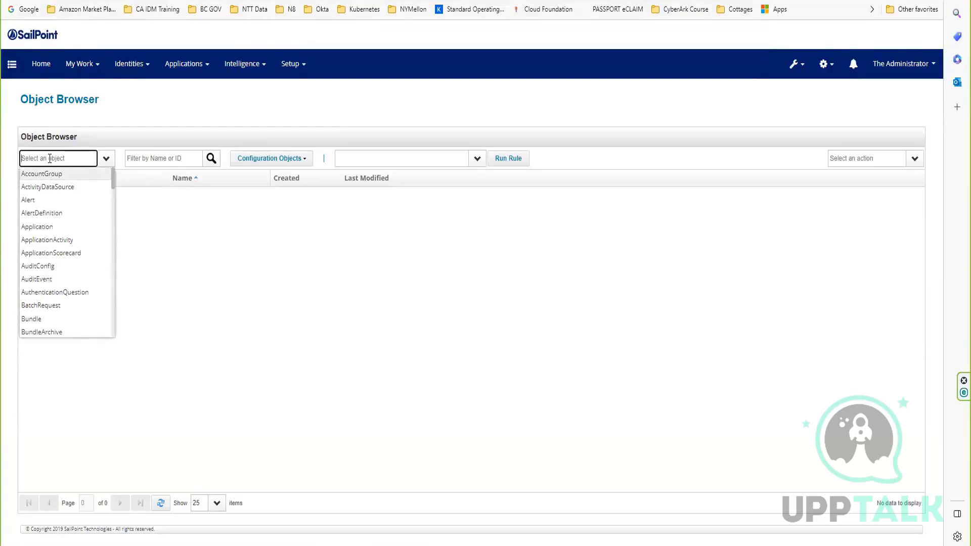
type("i")
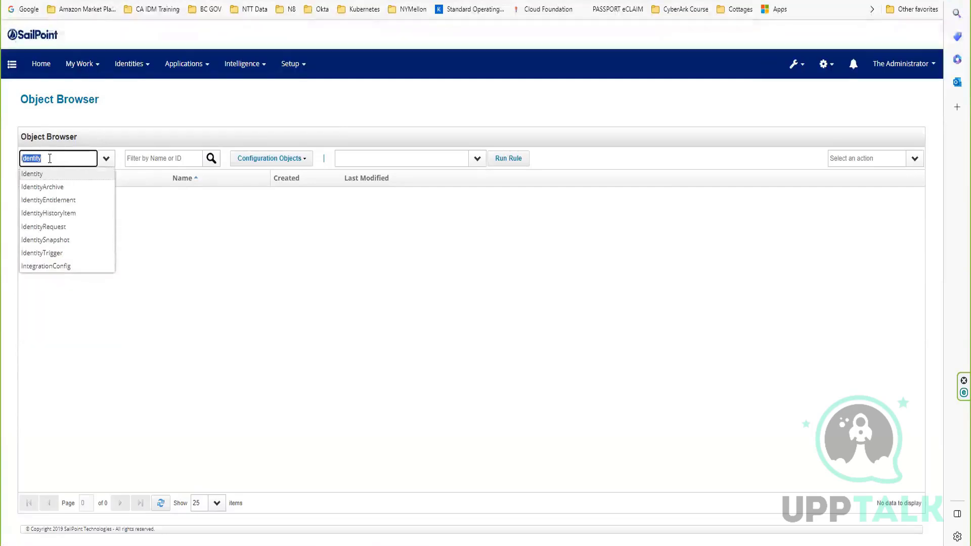
key("BackSpace")
key("BackSpace")
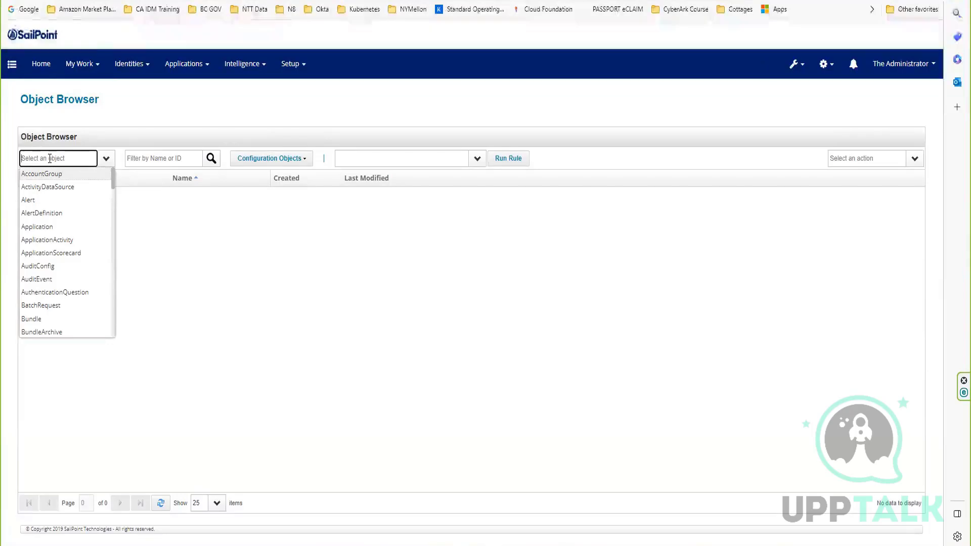
List the ObjectConfig objects in the Object Browser.
type("Obj")
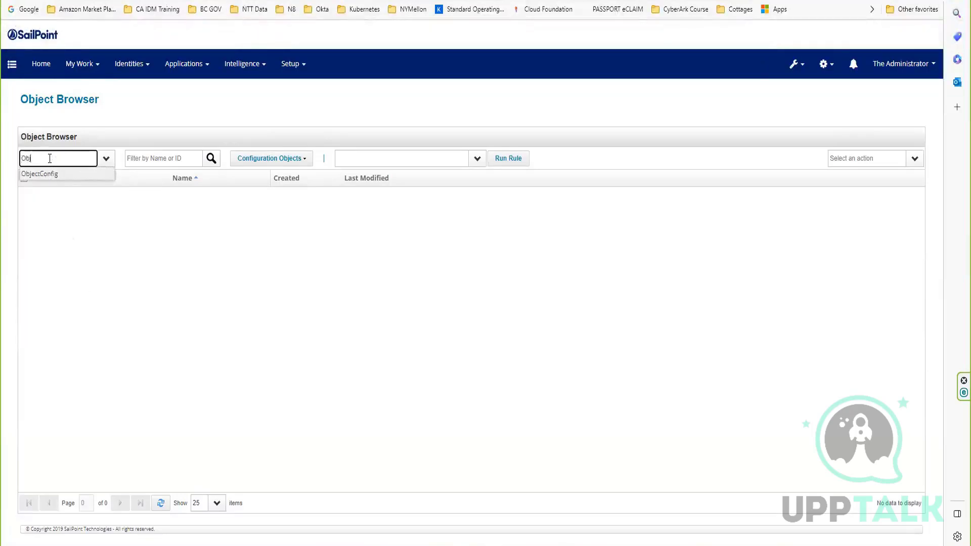
type("ectConfig")
left_click(69, 176)
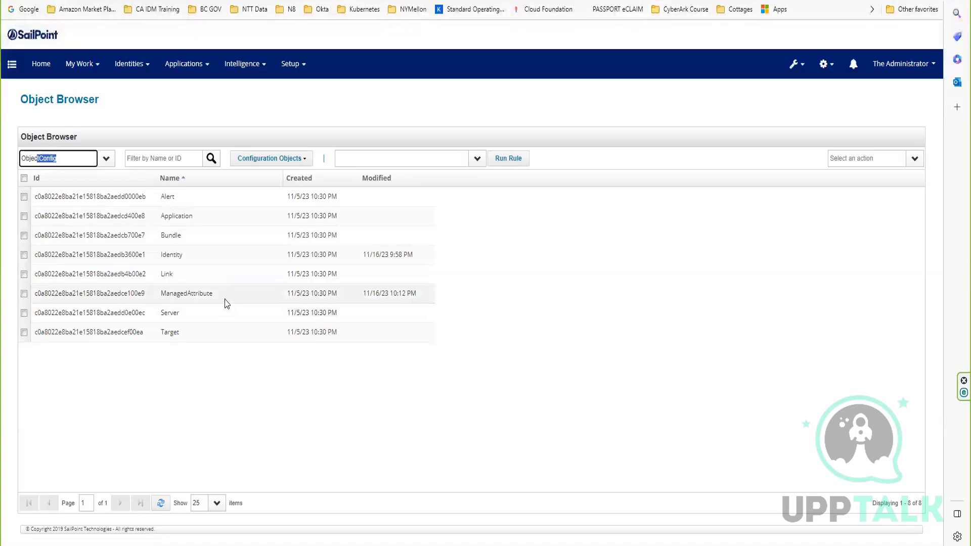
Open the ManagedAttribute object configuration and examine the XML definitions of the Ent Creation Date and Privilaged Entitlement Owner attributes.
left_click(211, 298)
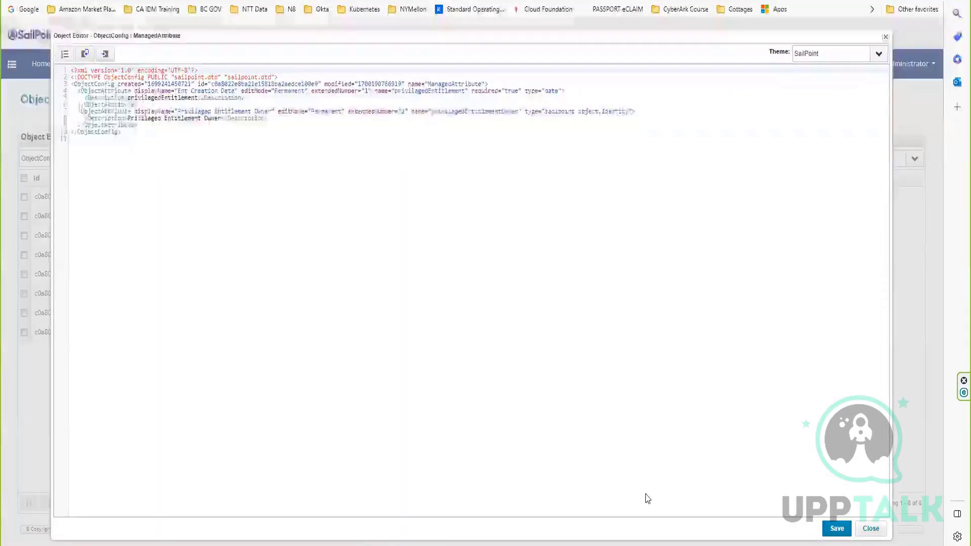
left_click(868, 525)
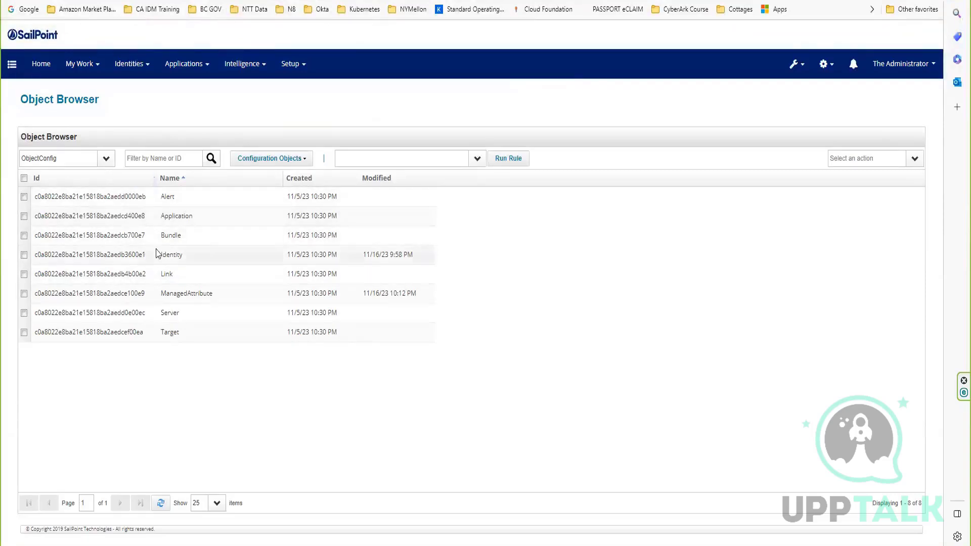
left_click(195, 298)
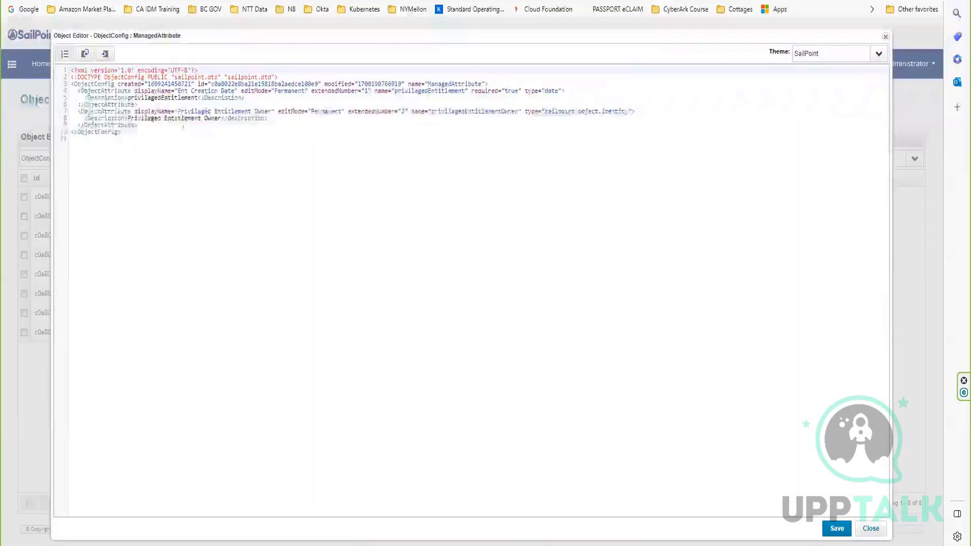
left_click(92, 89)
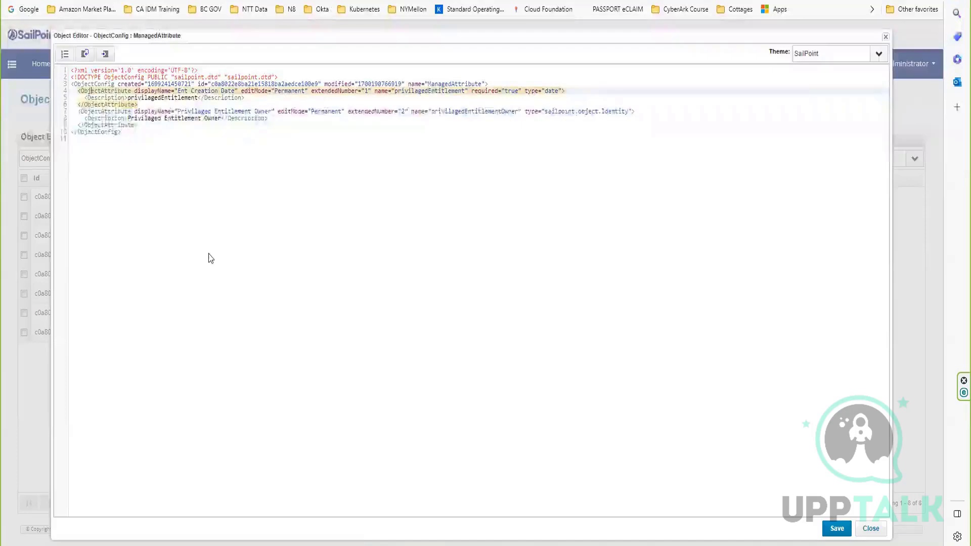
scroll(213, 260, "up", 3)
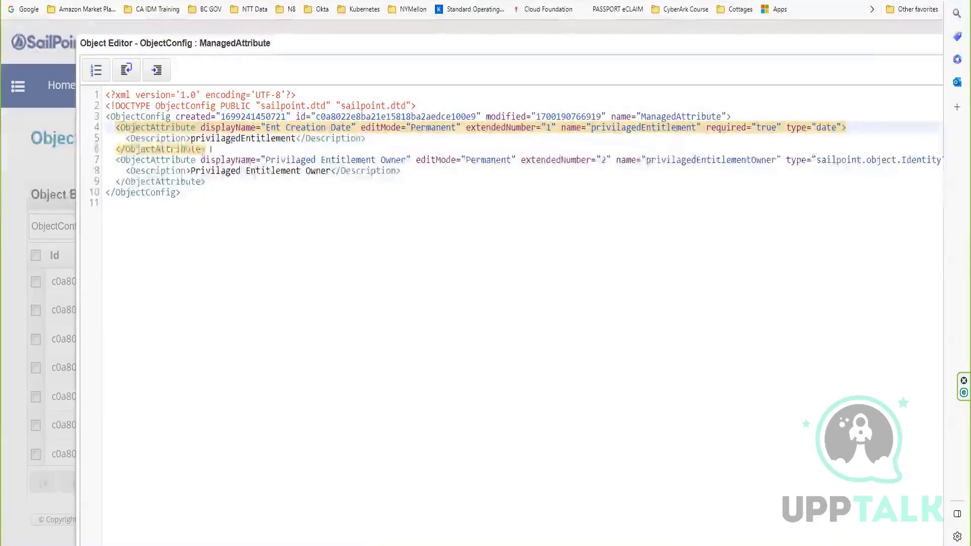
left_click(157, 160)
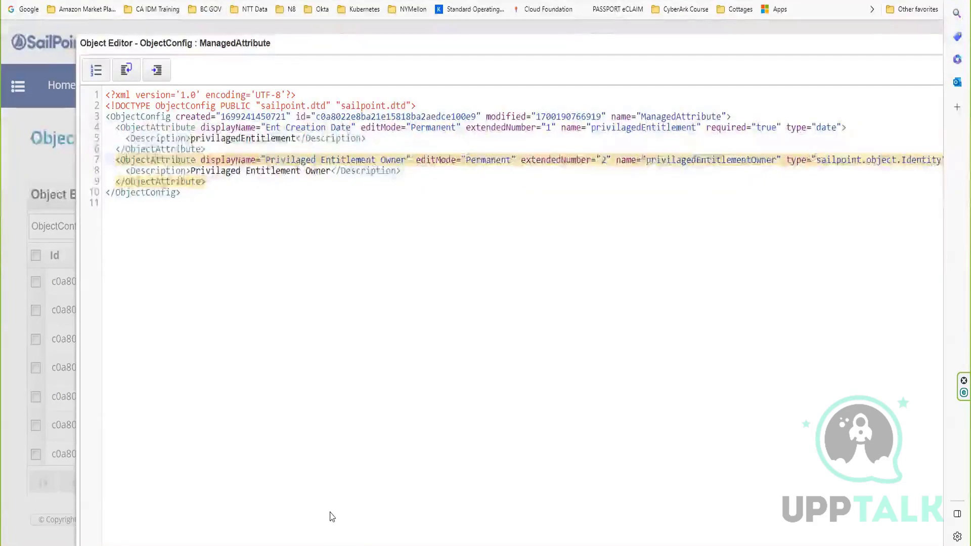
Return to the Entitlement Catalog Configuration page and look through the Intelligence options.
left_click_drag(344, 54, 324, 49)
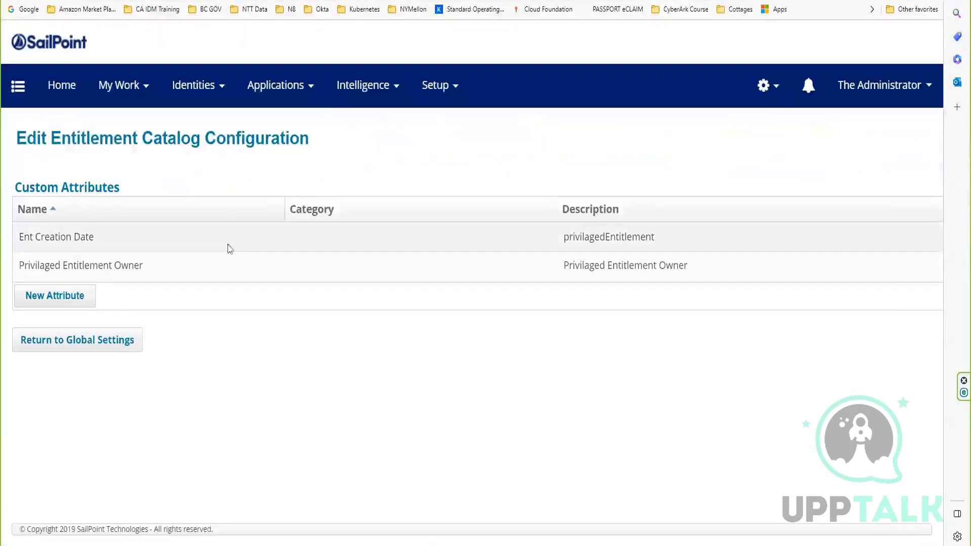
left_click(386, 99)
left_click(380, 131)
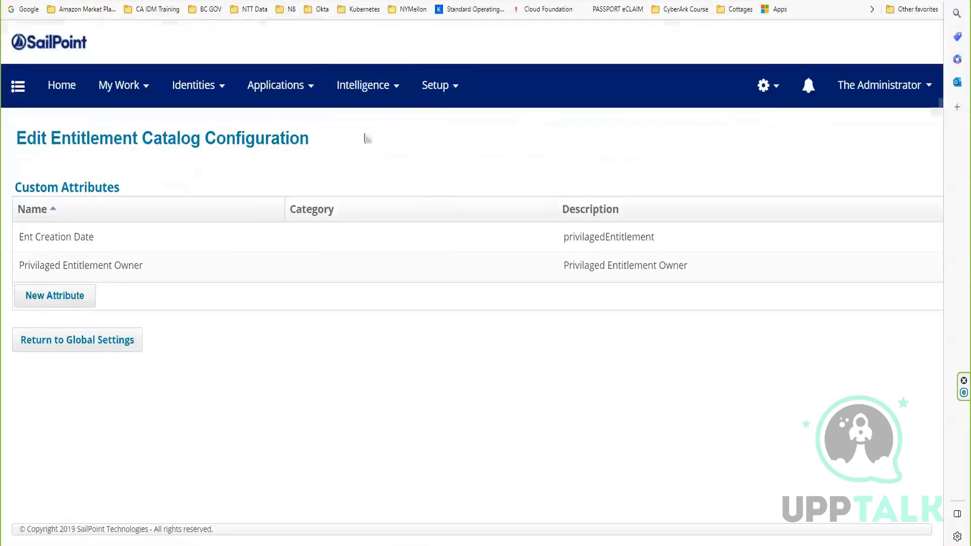
Go back to the ManagedAttribute XML and examine the Ent Creation Date attribute's definition.
scroll(426, 384, "down", 3)
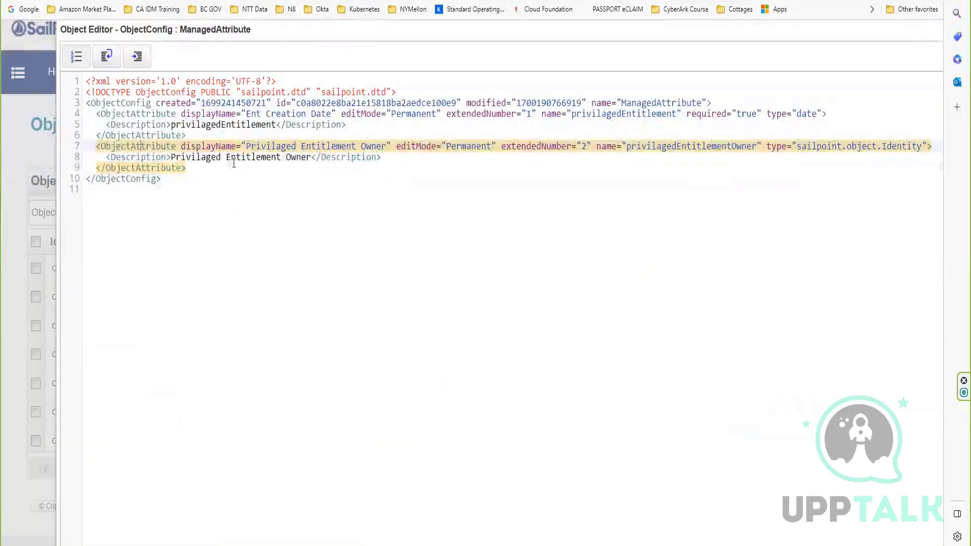
left_click(110, 124)
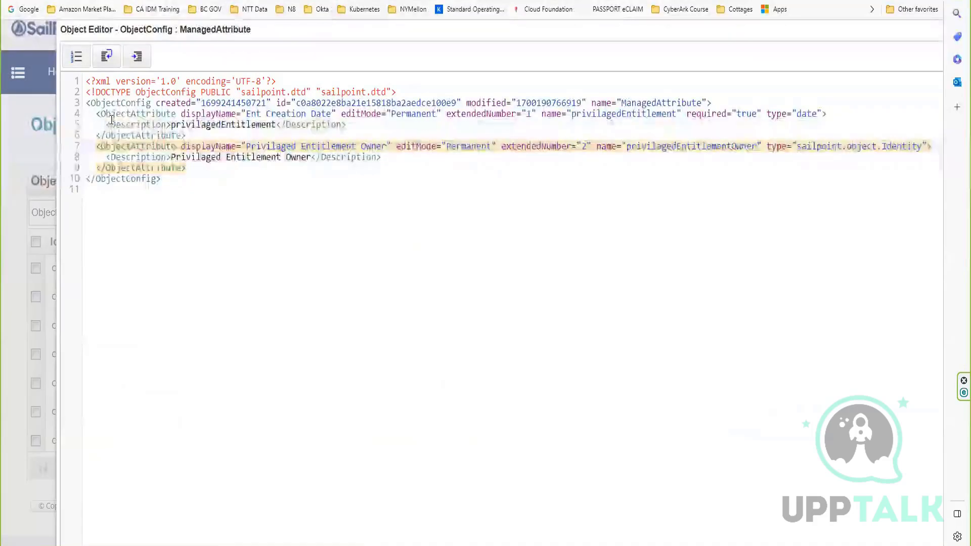
left_click(120, 113)
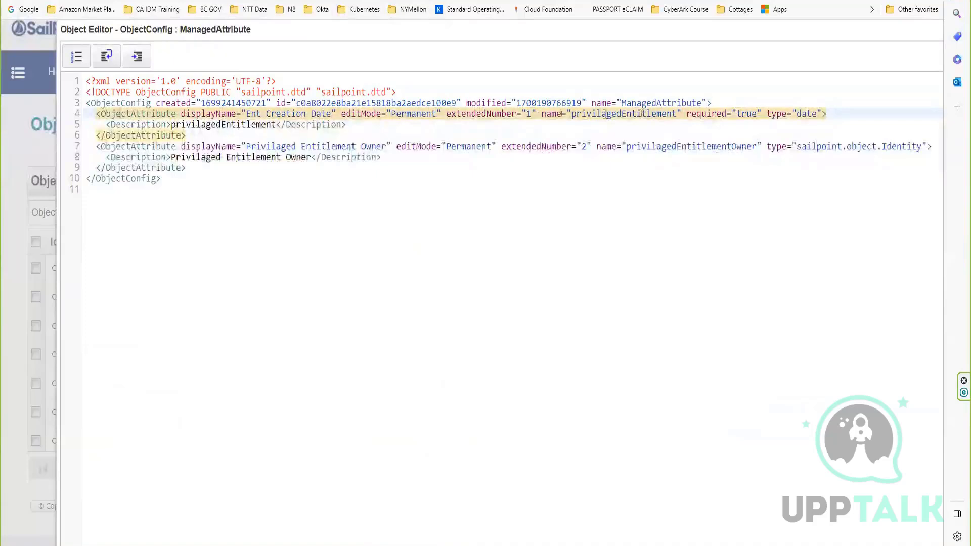
Add namedColumn="true" after the name property of the Ent Creation Date attribute in the ManagedAttribute XML and save the object.
left_click(682, 115)
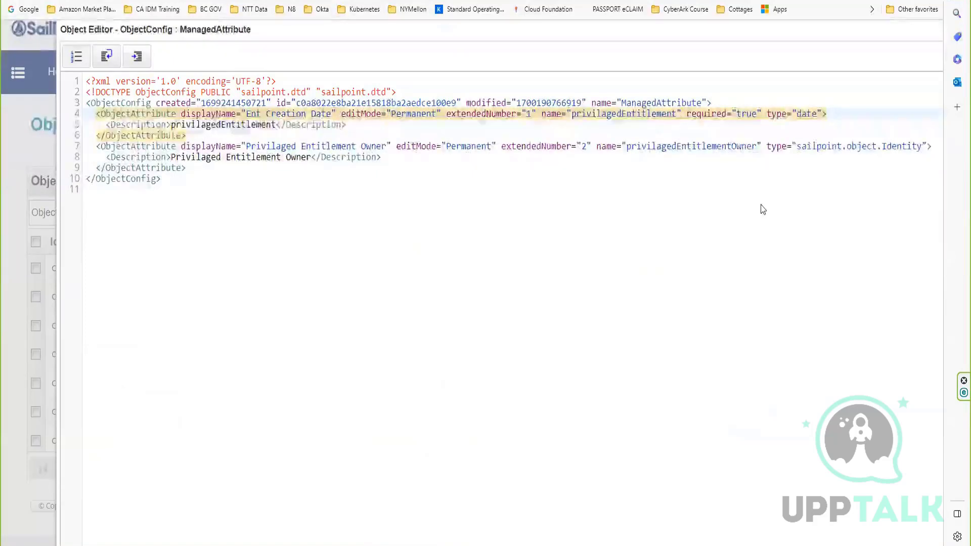
type("name ")
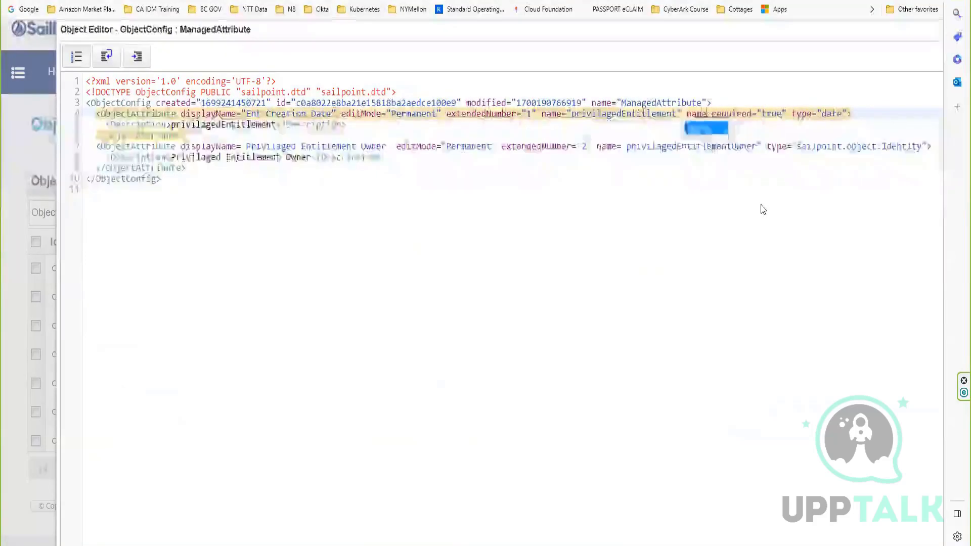
type("dCol")
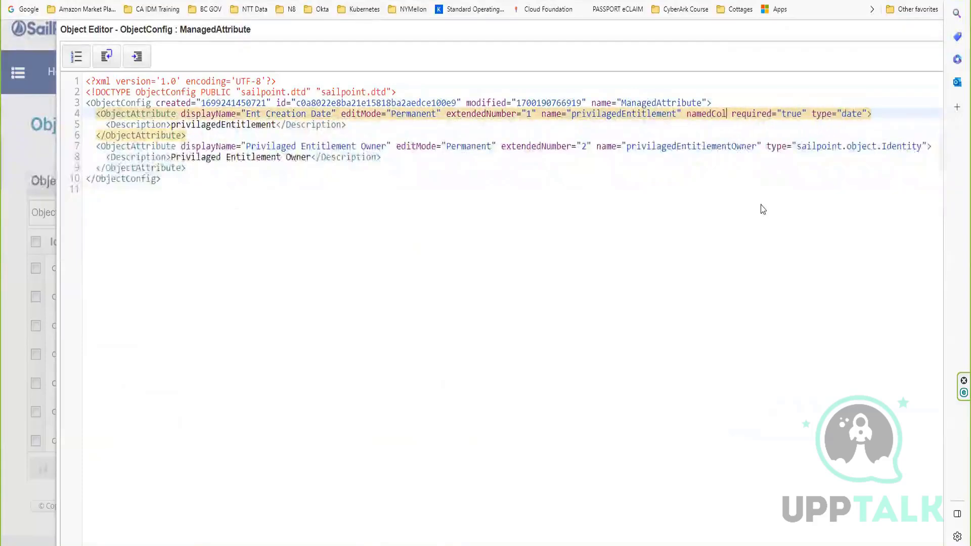
type("umn=\"true\" required=\"")
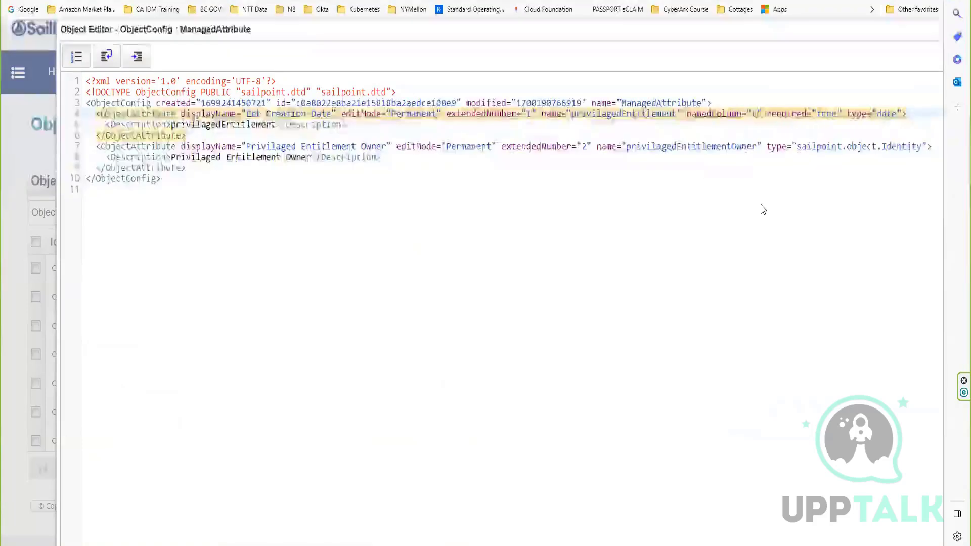
type("true")
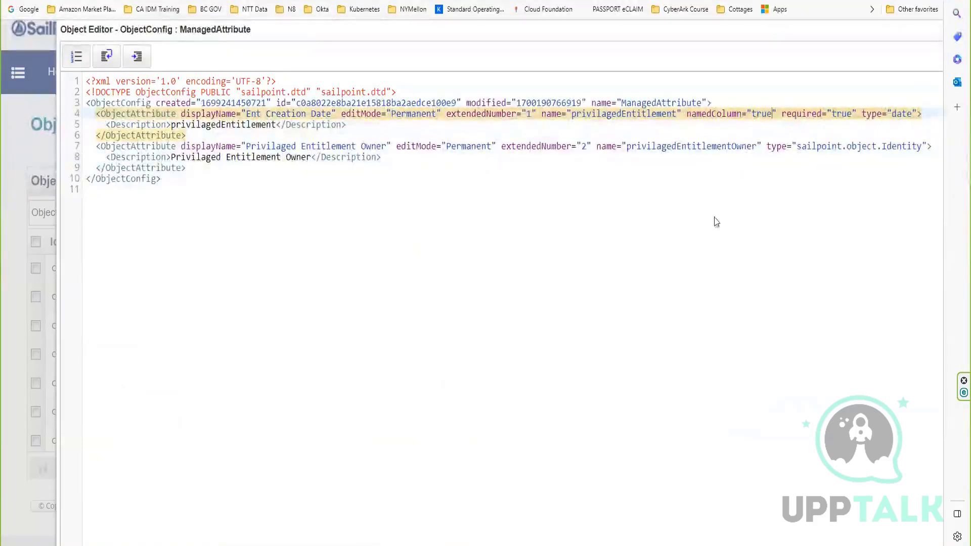
left_click_drag(774, 110, 685, 114)
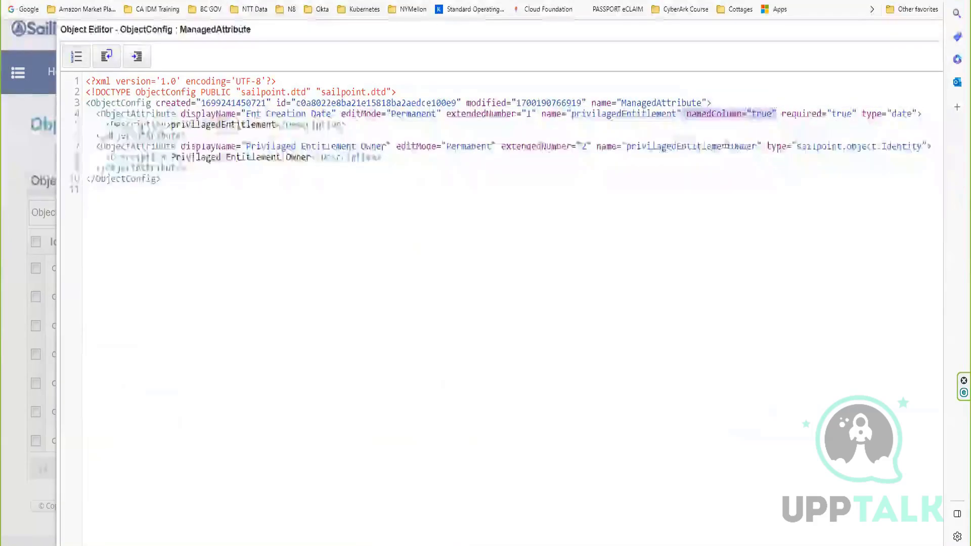
left_click(721, 118)
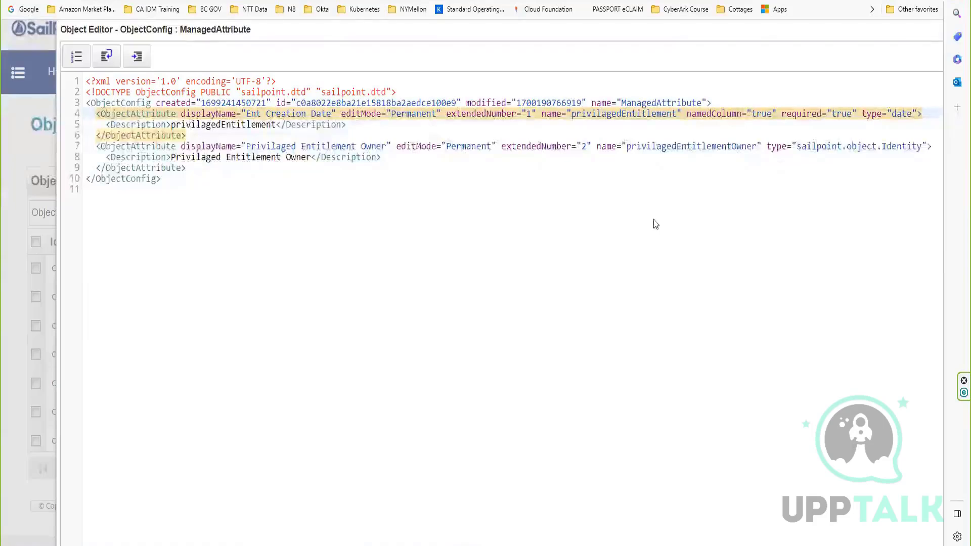
scroll(582, 202, "down", 3)
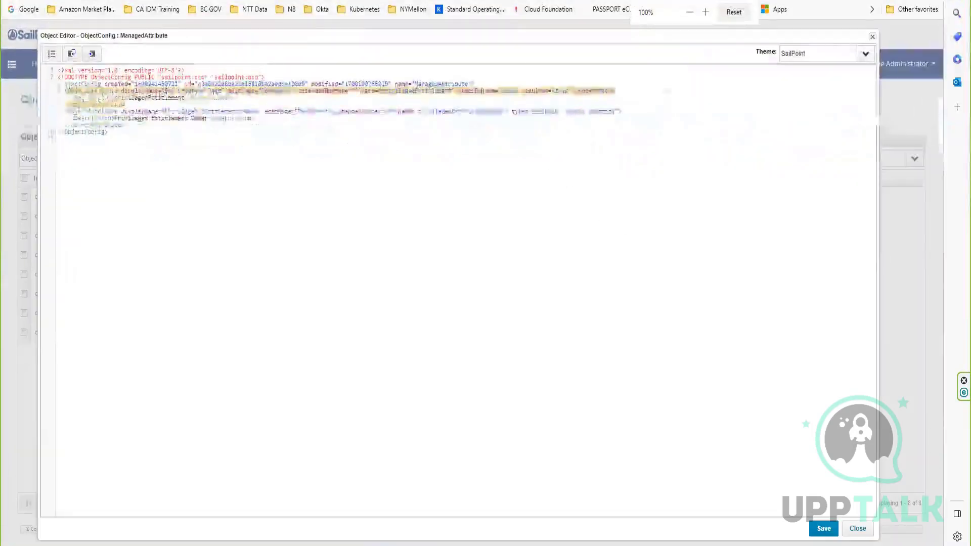
left_click(817, 528)
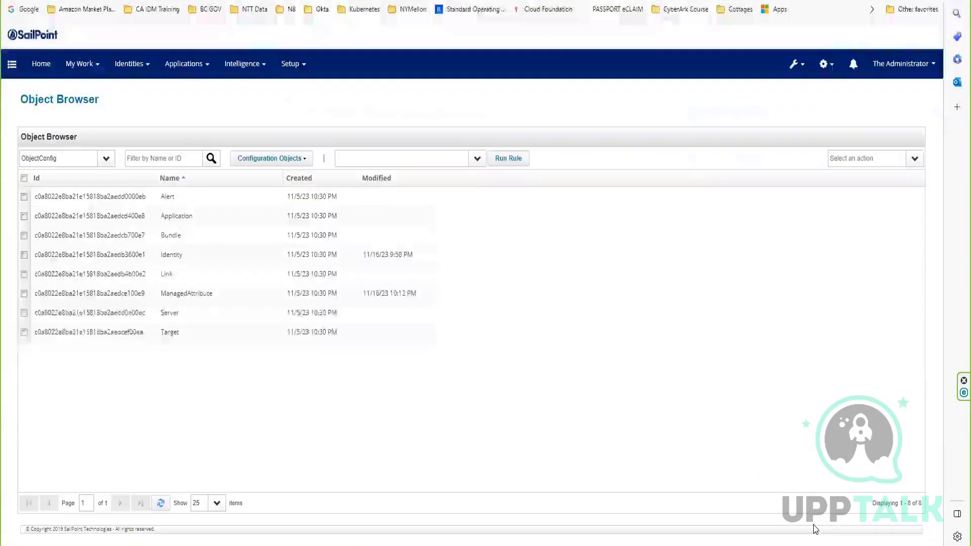
Reload the Entitlement search type in Advanced Analytics and check its searchable attributes for Ent Creation Date.
scroll(226, 184, "up", 1)
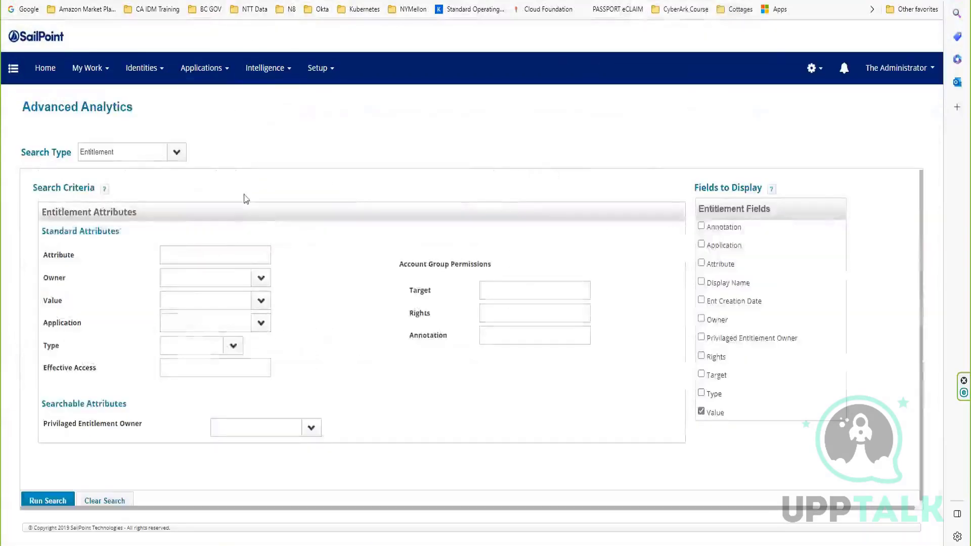
left_click(150, 151)
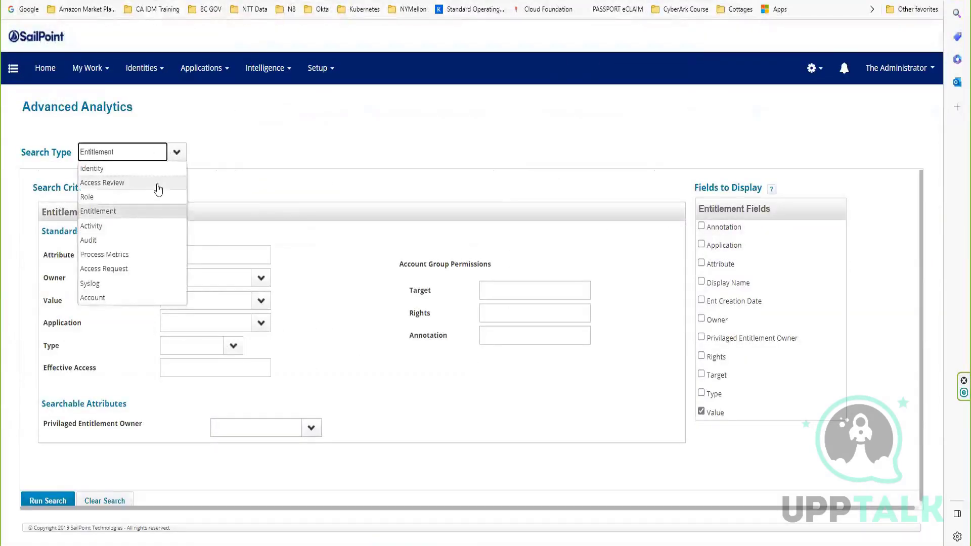
left_click(118, 212)
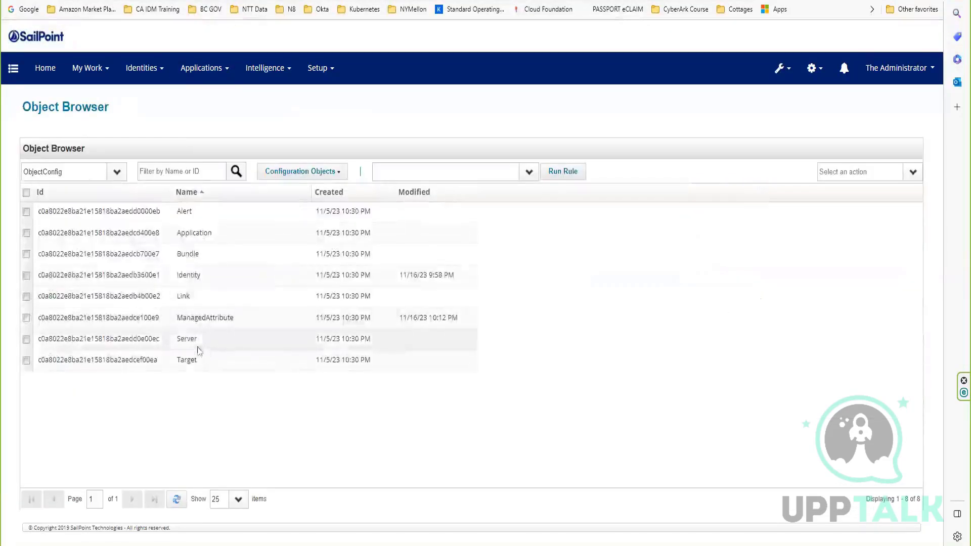
left_click(203, 319)
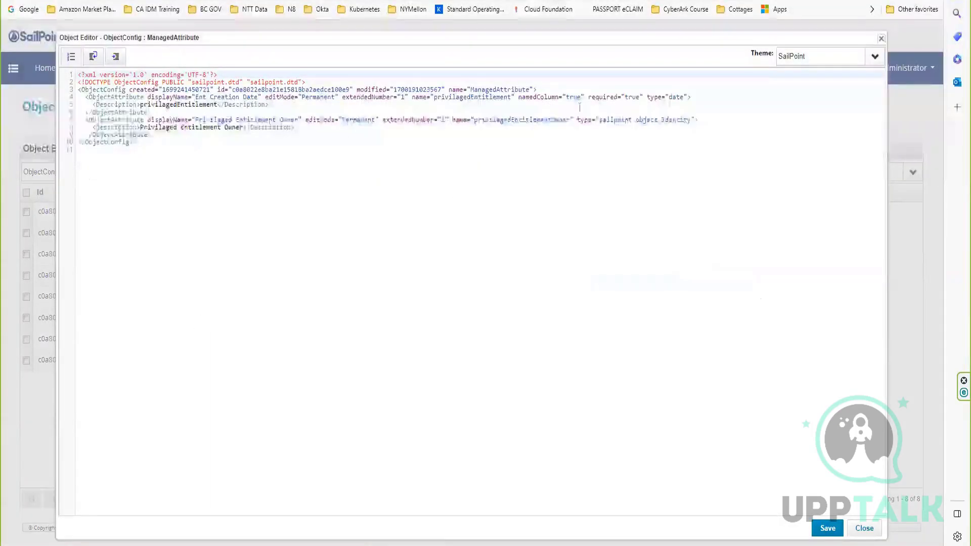
left_click_drag(583, 97, 516, 97)
key("ctrl+c")
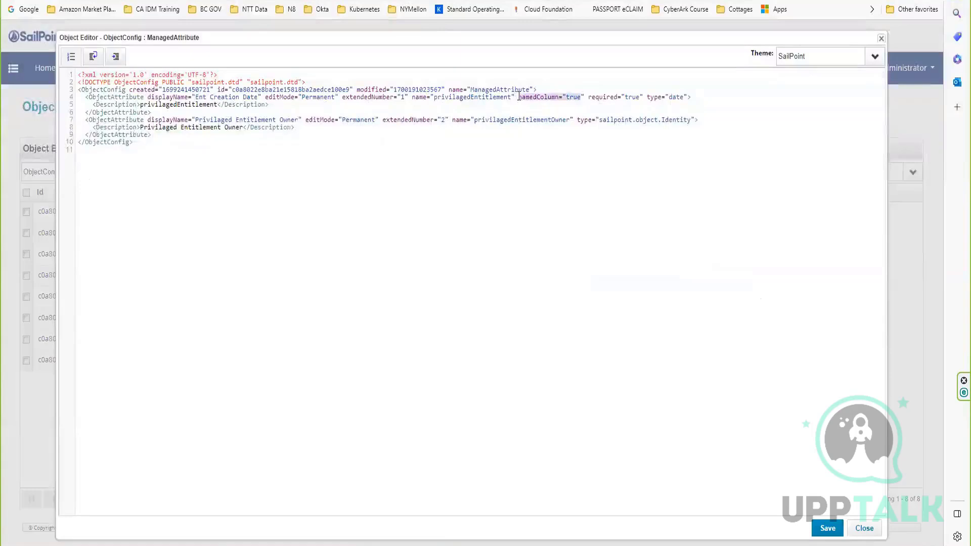
key("BackSpace")
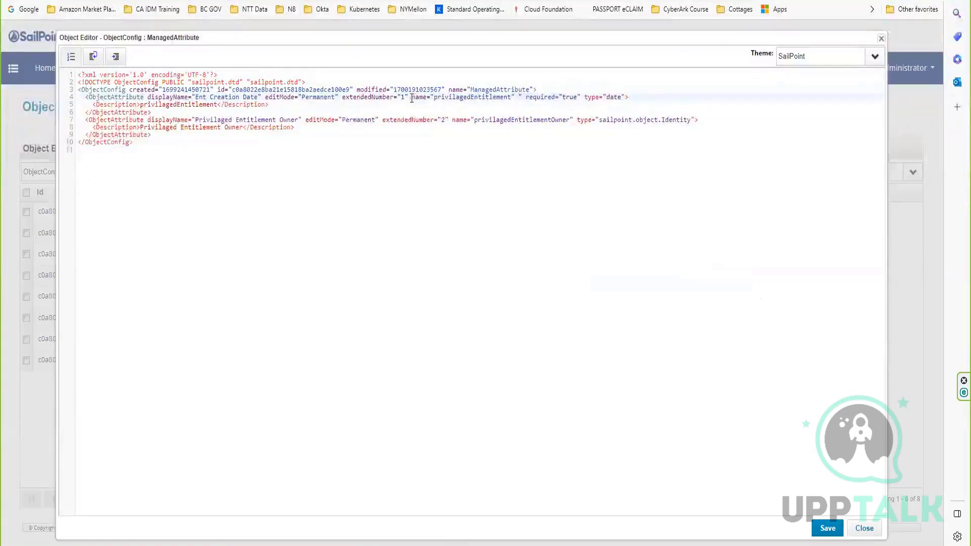
left_click(412, 97)
key("ctrl+v")
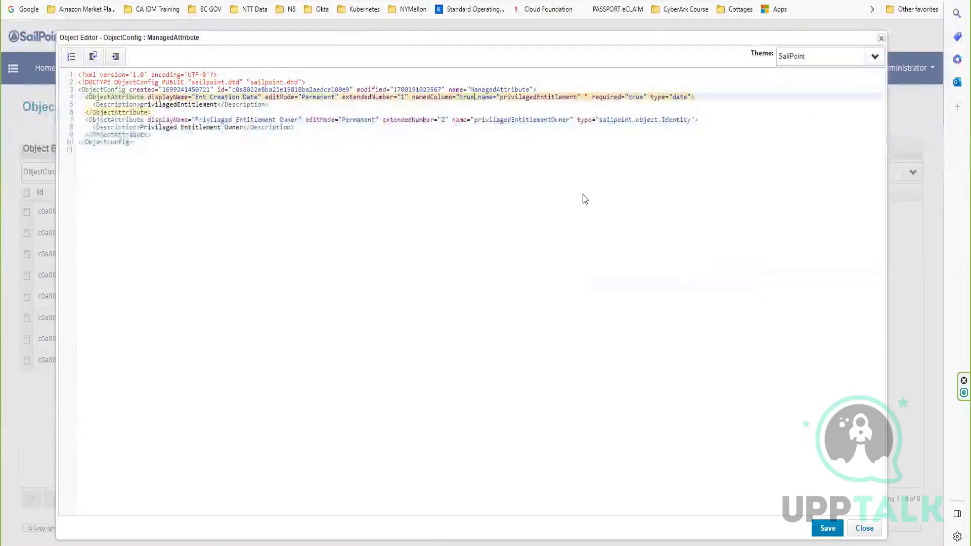
type("\"")
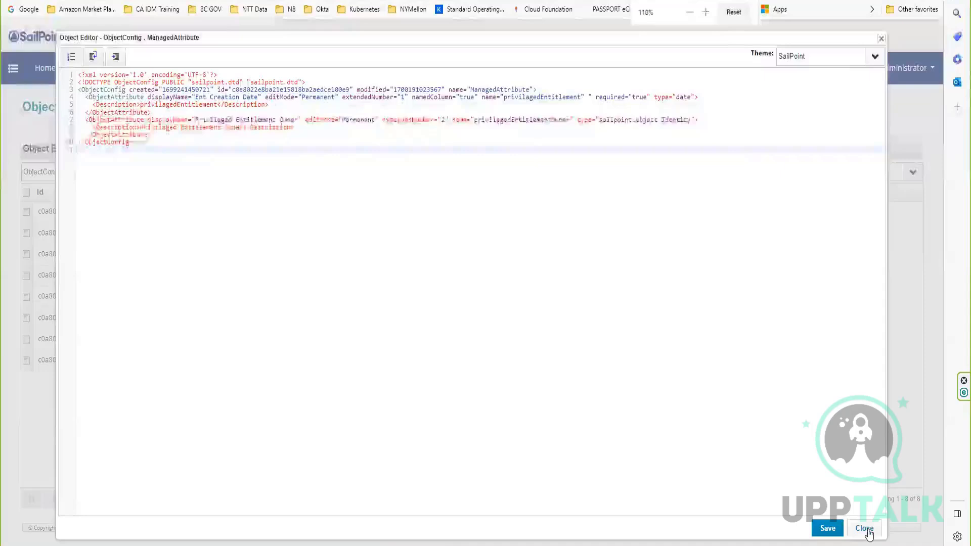
left_click(863, 527)
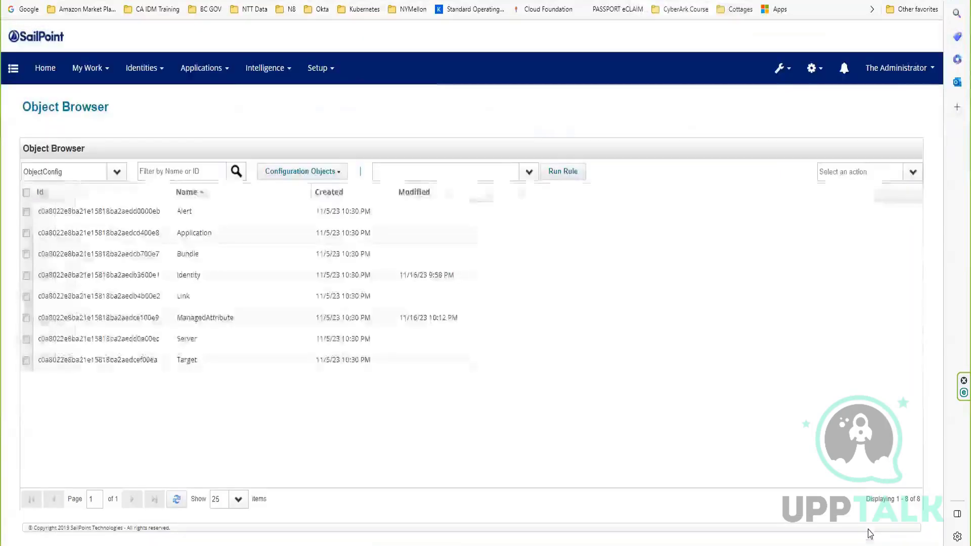
Reopen the ManagedAttribute object, move namedColumn="true" ahead of the name property in the Ent Creation Date attribute, and save it.
left_click(199, 319)
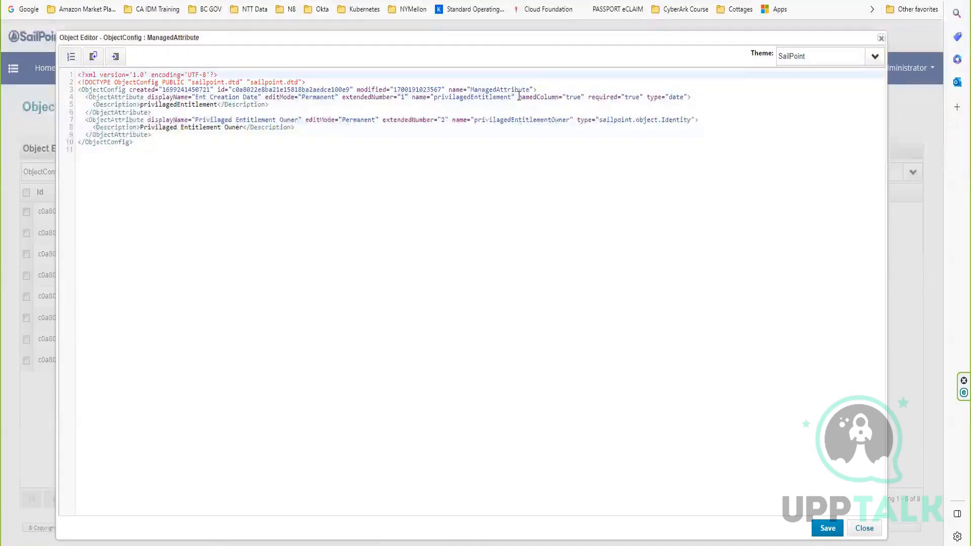
left_click_drag(518, 96, 586, 96)
key("ctrl+c")
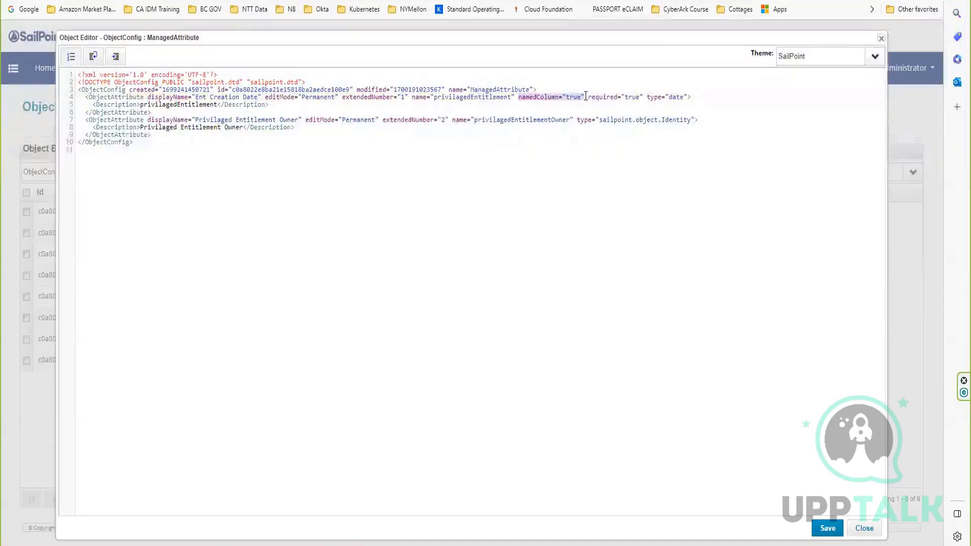
key("Delete")
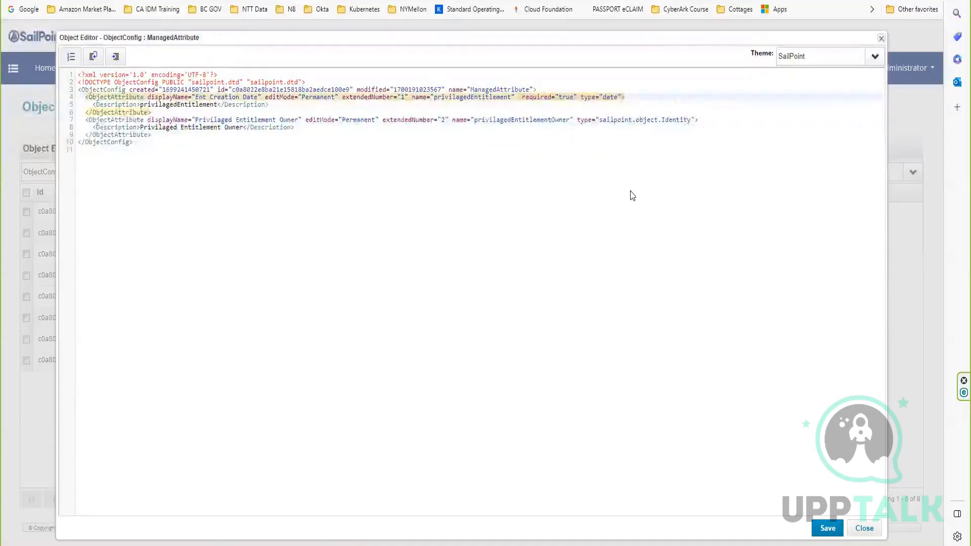
key("BackSpace")
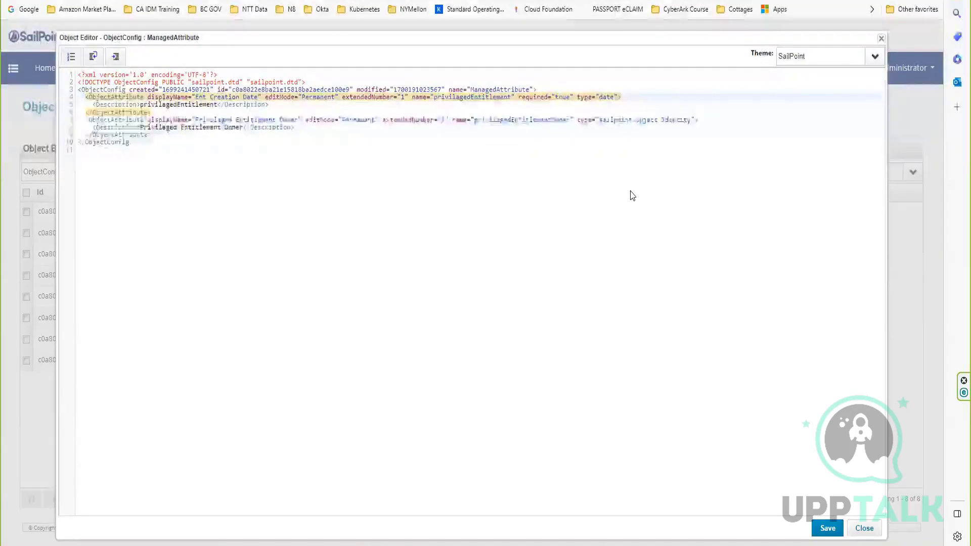
left_click(411, 99)
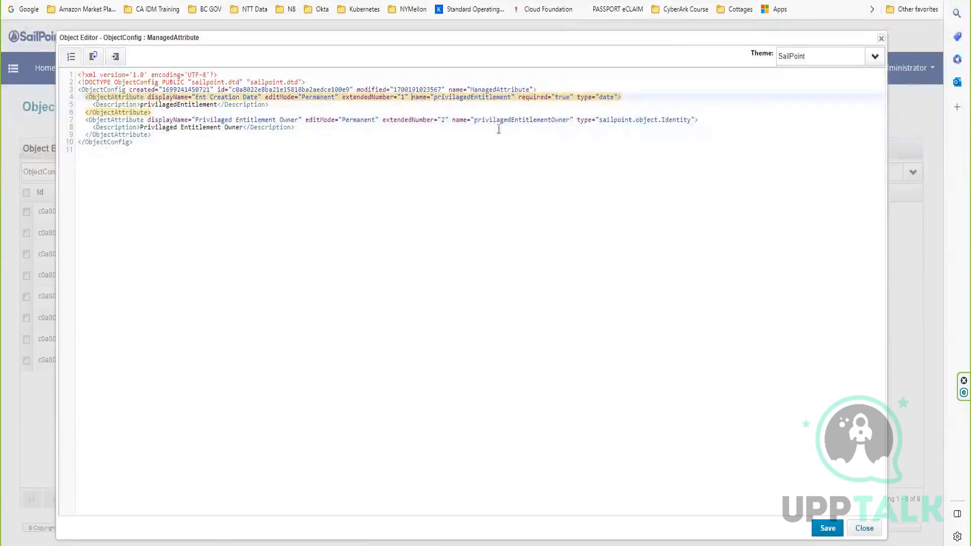
key("ctrl+v")
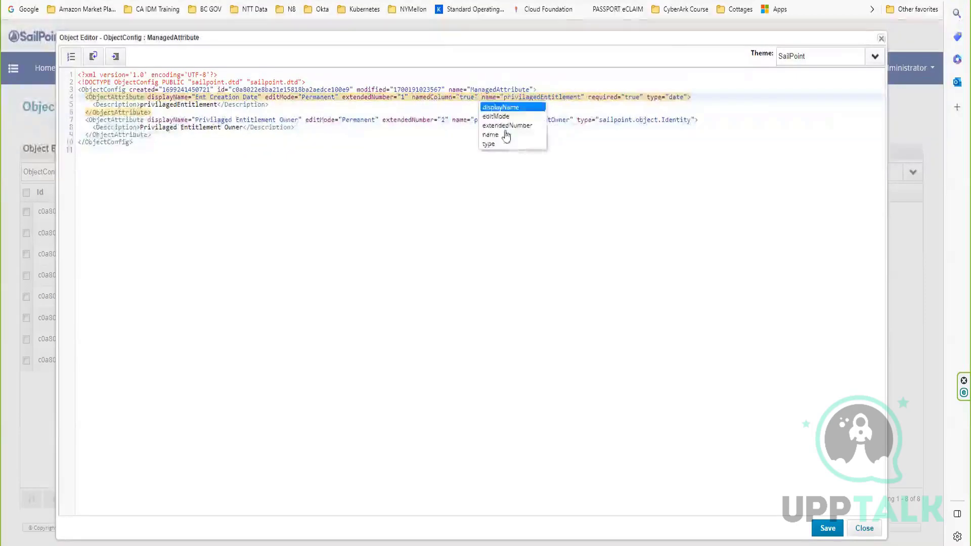
left_click(566, 208)
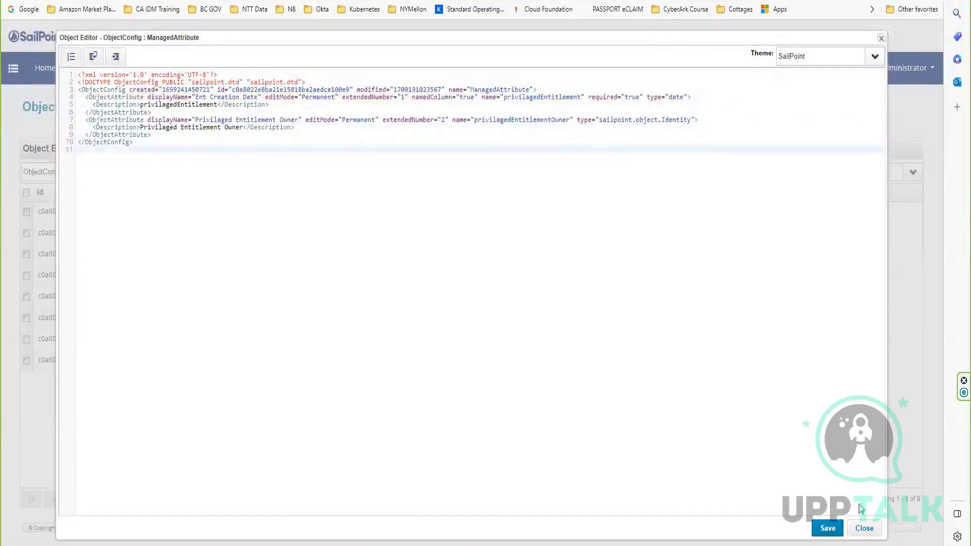
left_click(827, 528)
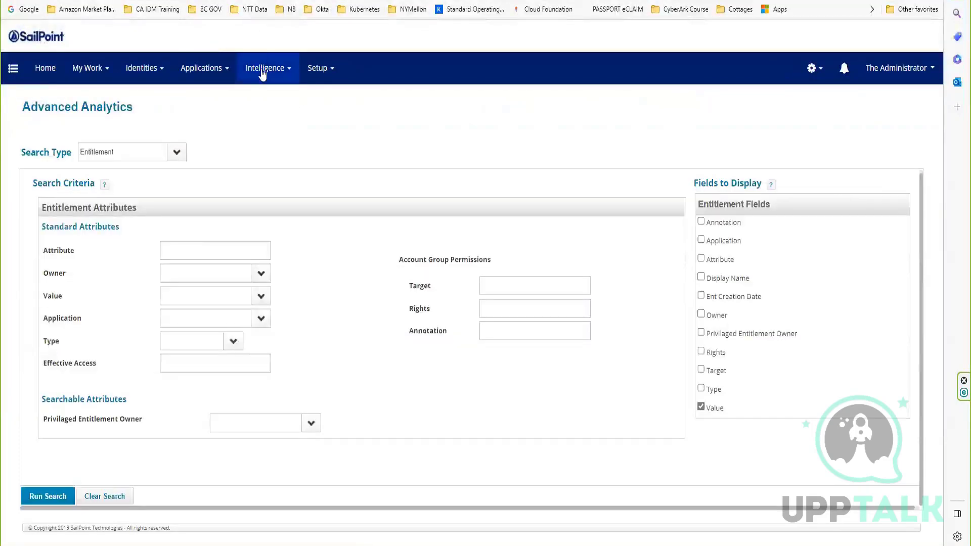
Reopen Advanced Analytics, switch the search type to Access Review and back to Entitlement, and examine the searchable attributes.
left_click(261, 67)
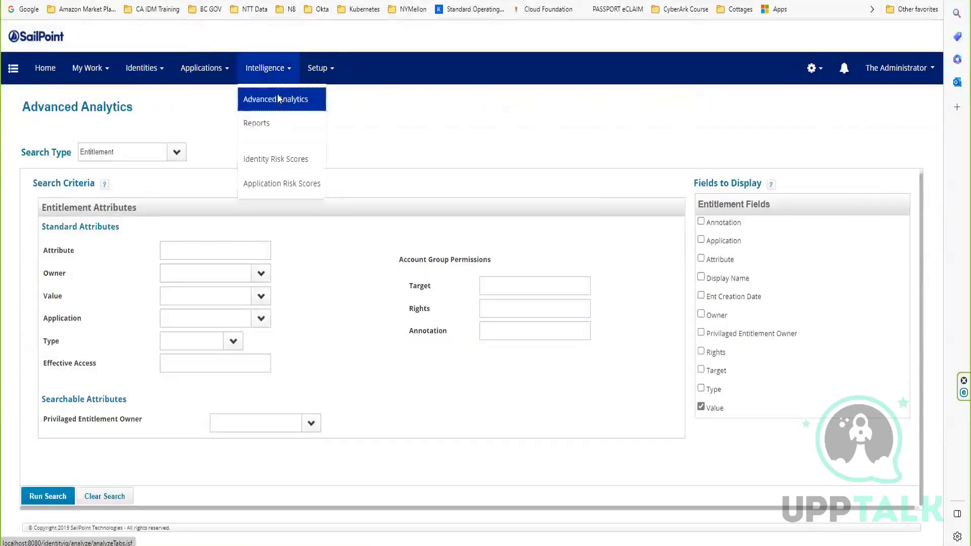
left_click(276, 100)
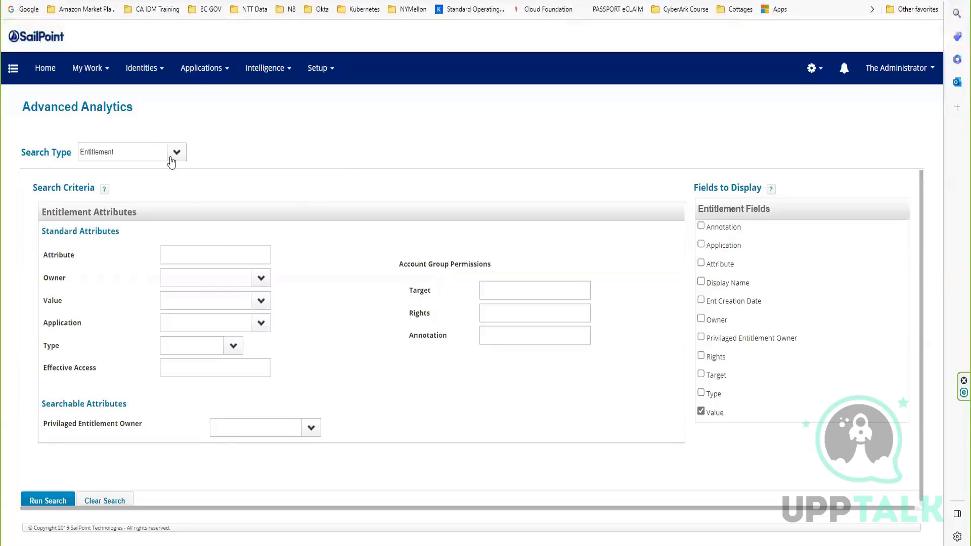
left_click(173, 155)
left_click(139, 182)
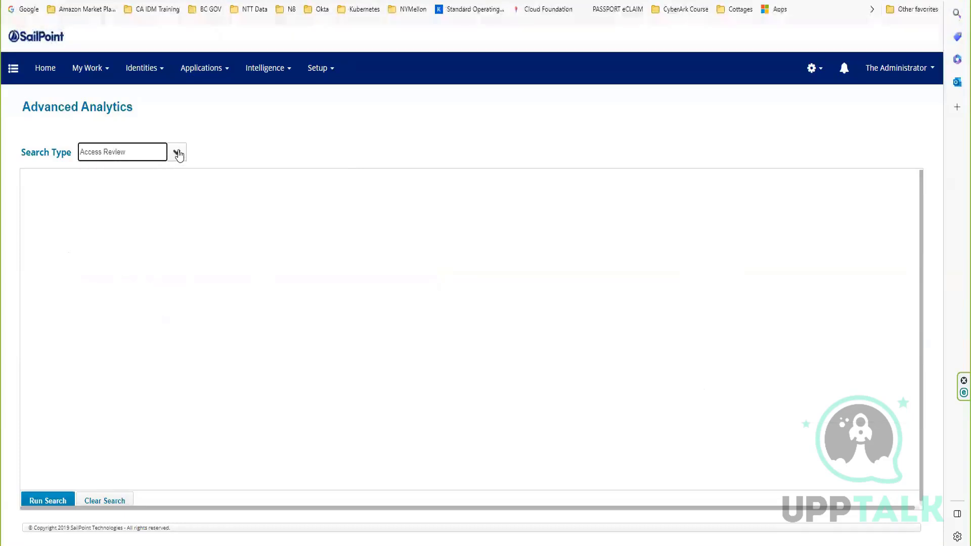
left_click(176, 152)
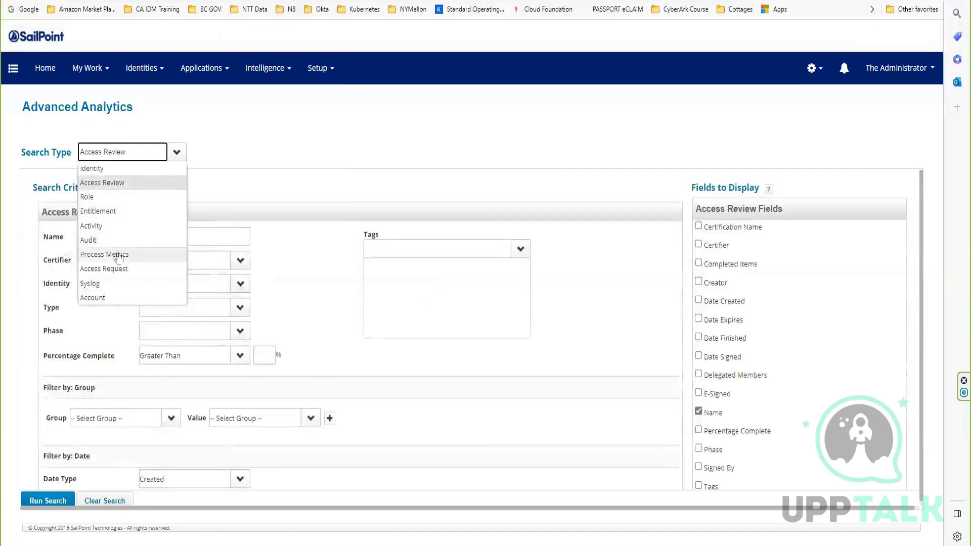
left_click(119, 211)
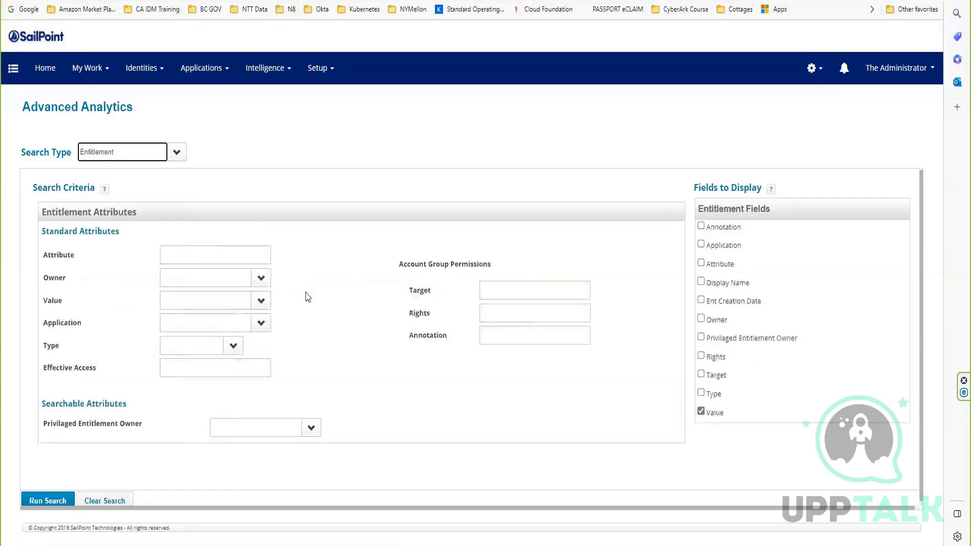
left_click_drag(43, 419, 122, 421)
left_click(122, 422)
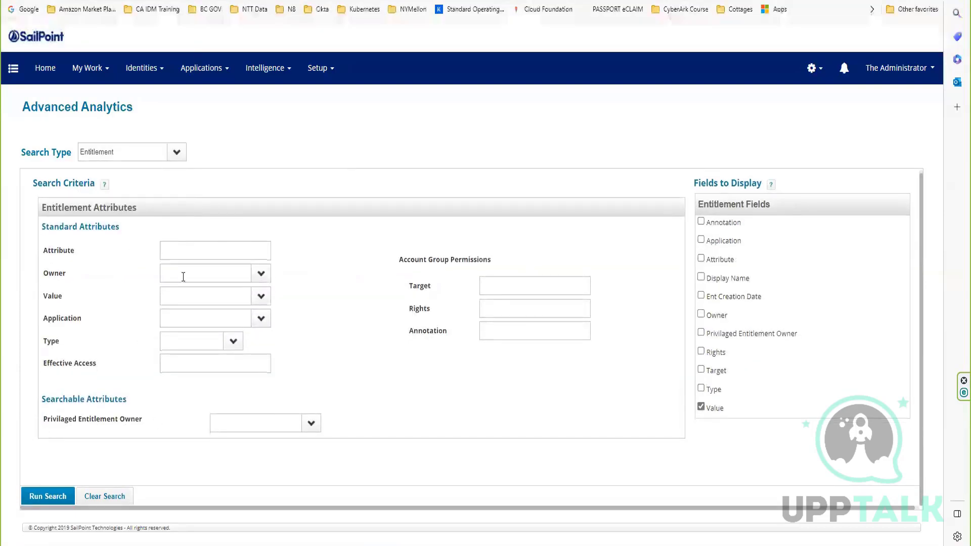
Open the Entitlement Catalog Attributes configuration from Global Settings.
left_click(273, 0)
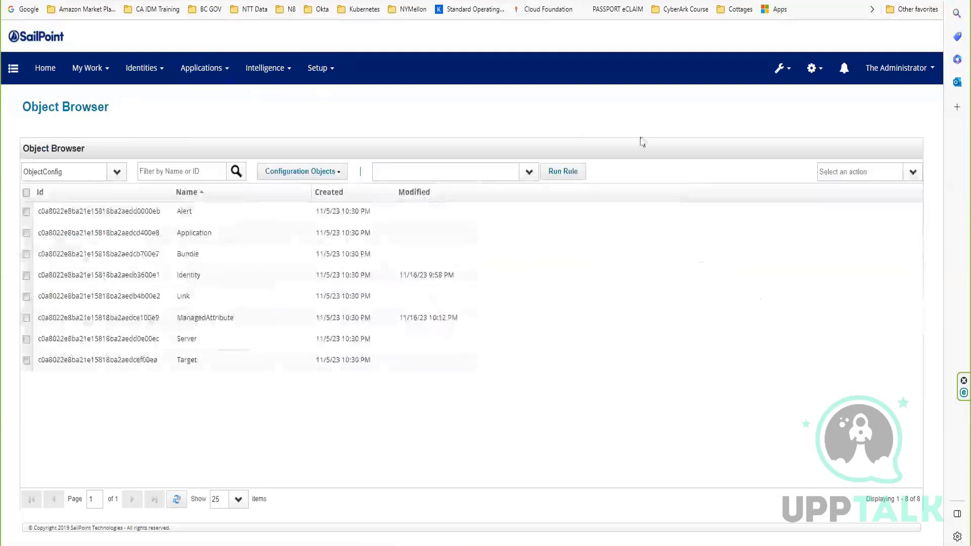
left_click(811, 68)
left_click(779, 98)
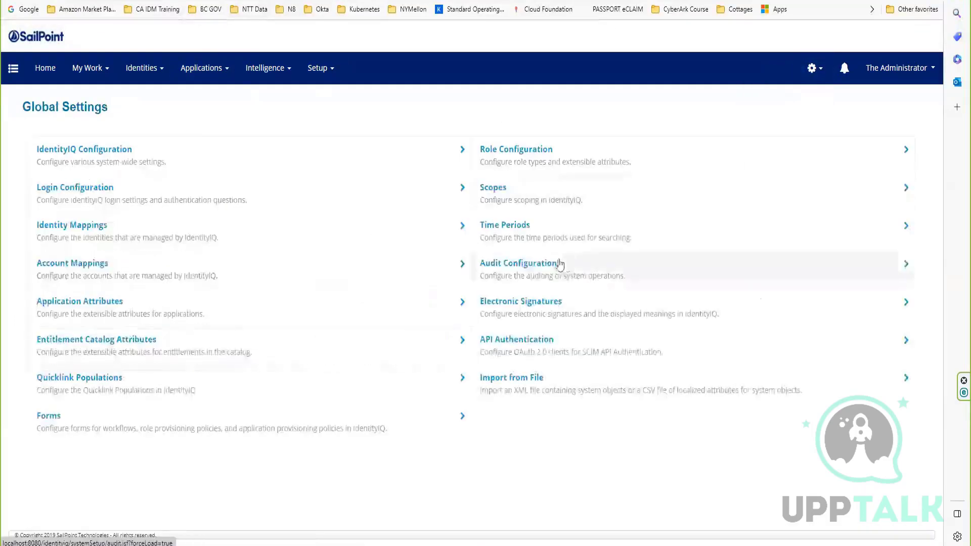
left_click(121, 351)
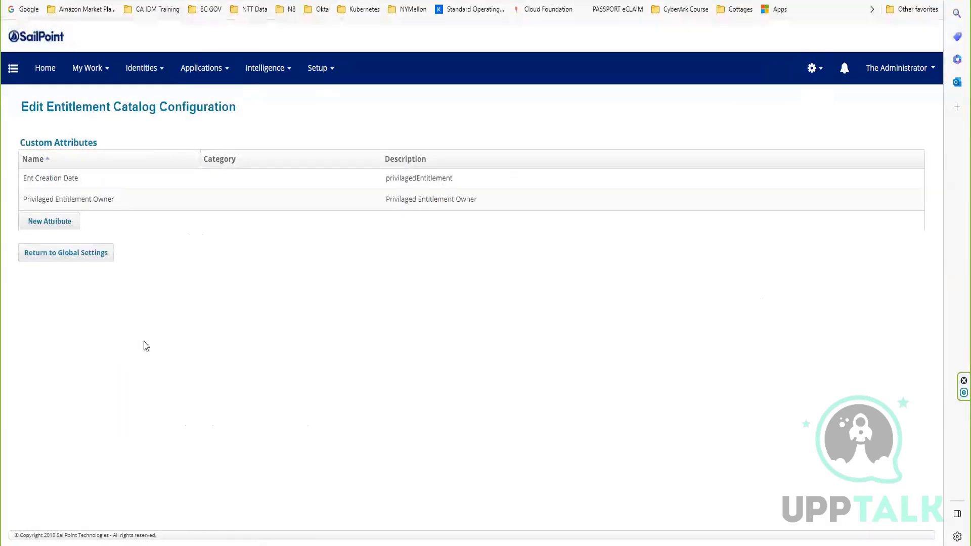
Change the Ent Creation Date extended attribute's type to String and save it.
left_click(77, 182)
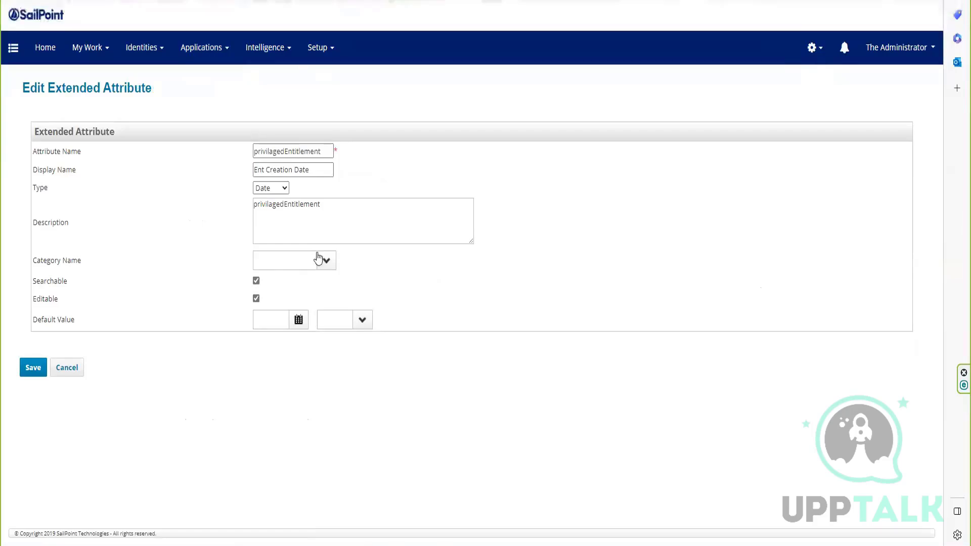
left_click(279, 187)
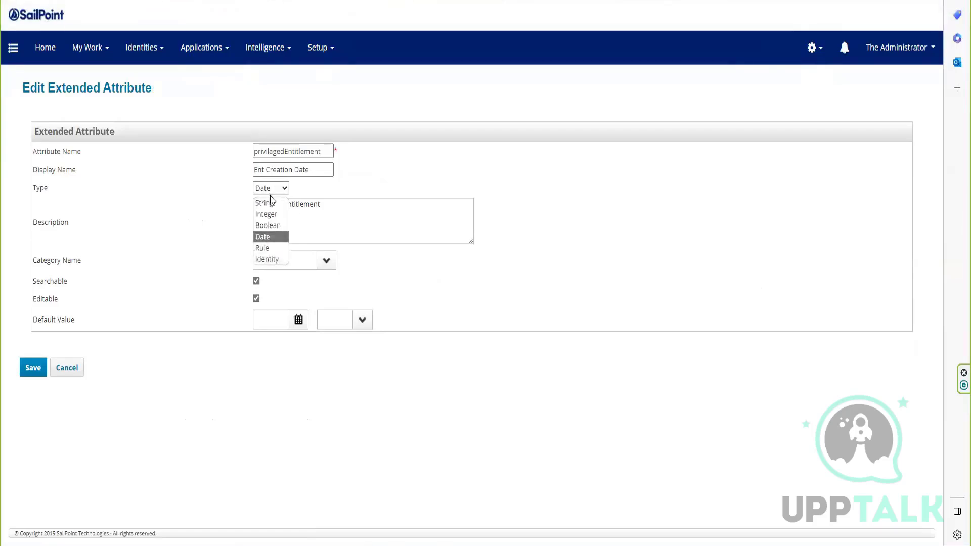
left_click(272, 203)
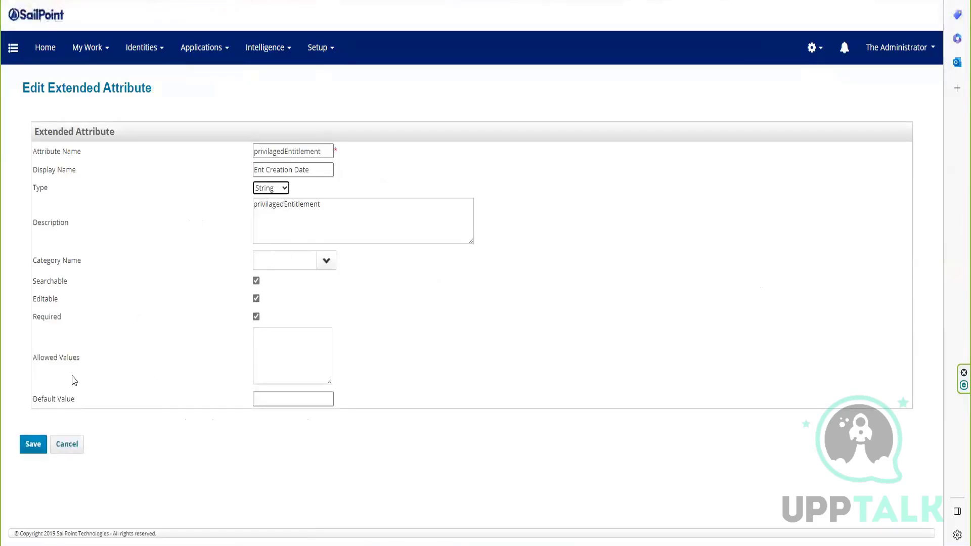
left_click(34, 451)
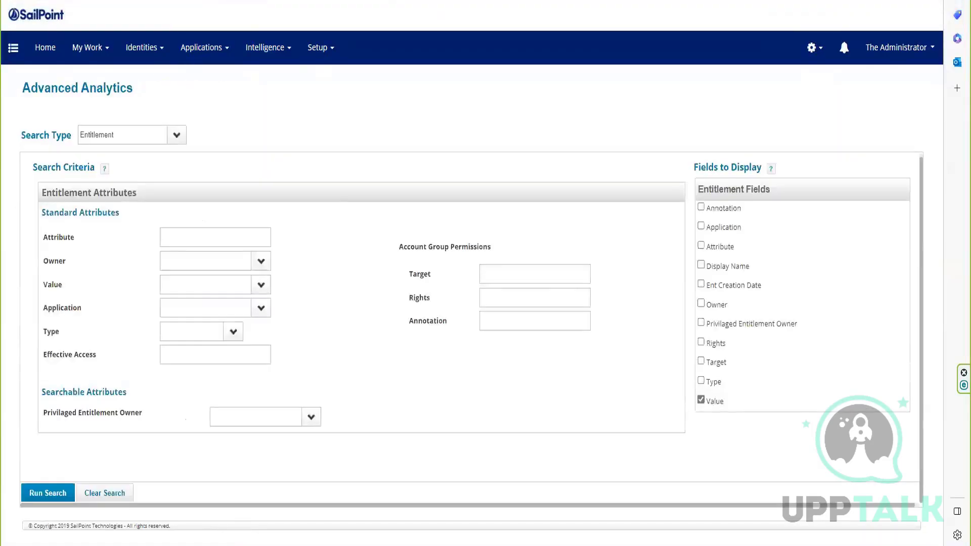
Reload the Entitlement search in Advanced Analytics and check the values offered for the Ent Creation Date searchable attribute.
key("F5")
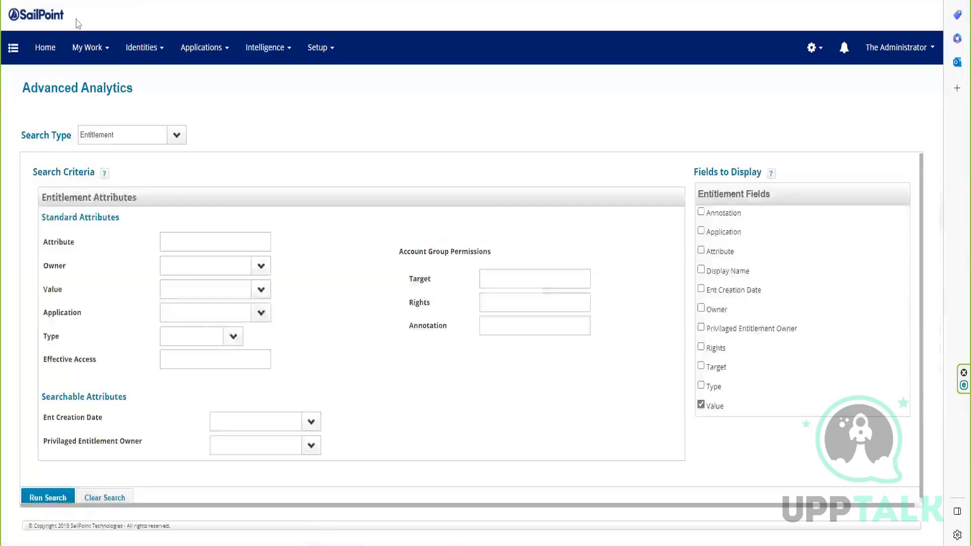
left_click(318, 418)
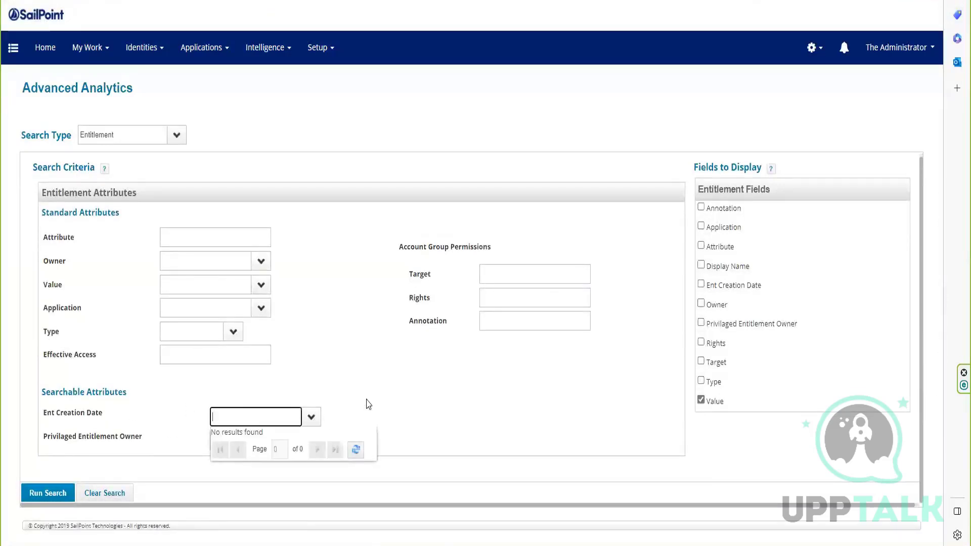
left_click(587, 363)
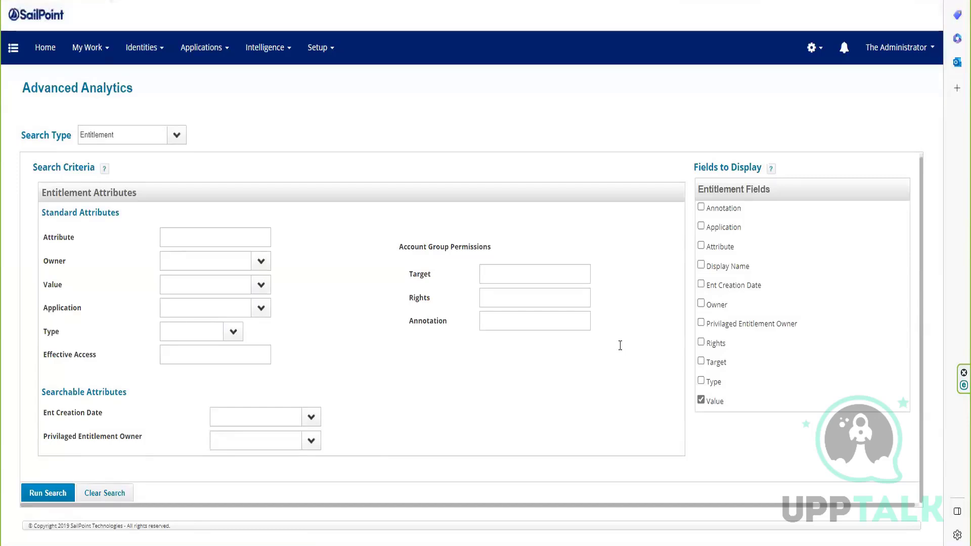
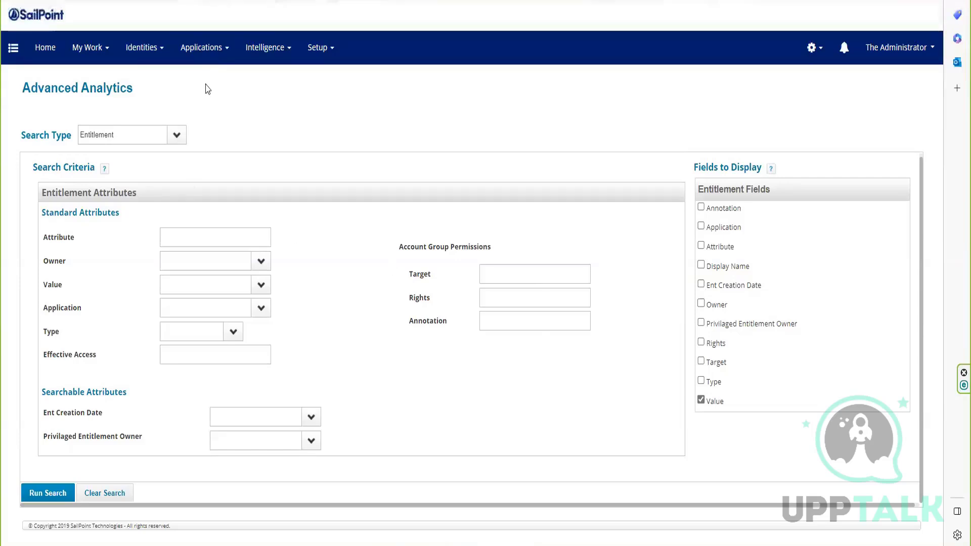
View the Entitlement Catalog and the Identity Warehouse, and open the Application Definition list.
left_click(202, 48)
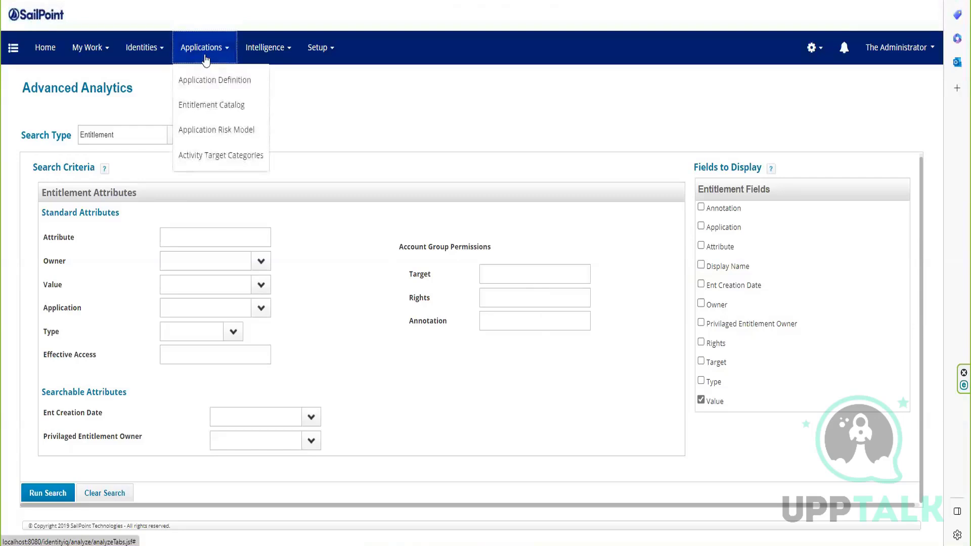
left_click(208, 104)
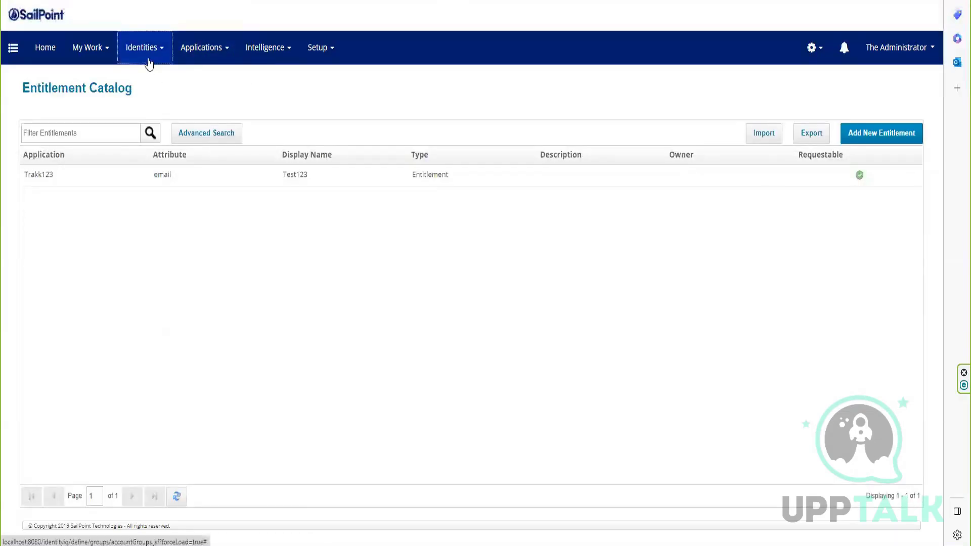
left_click(145, 54)
left_click(165, 81)
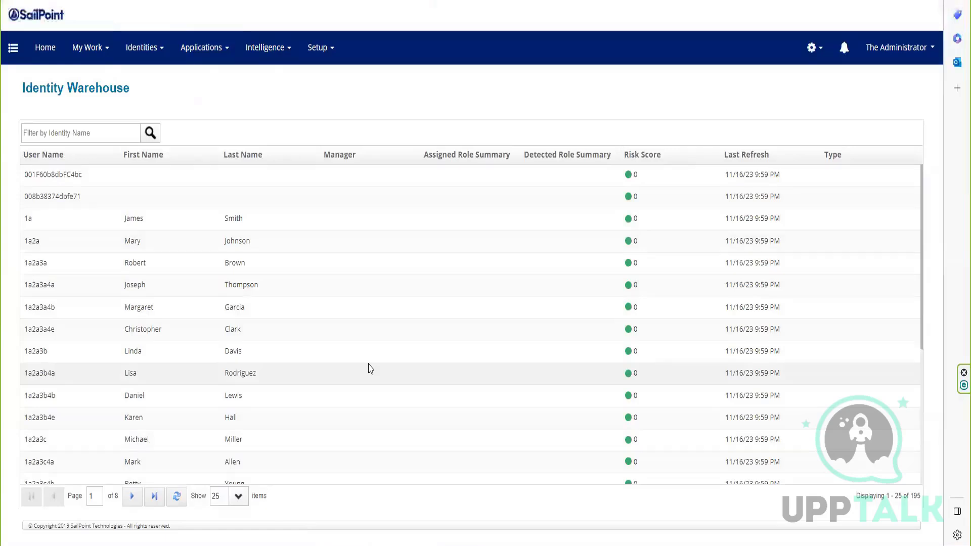
left_click(219, 60)
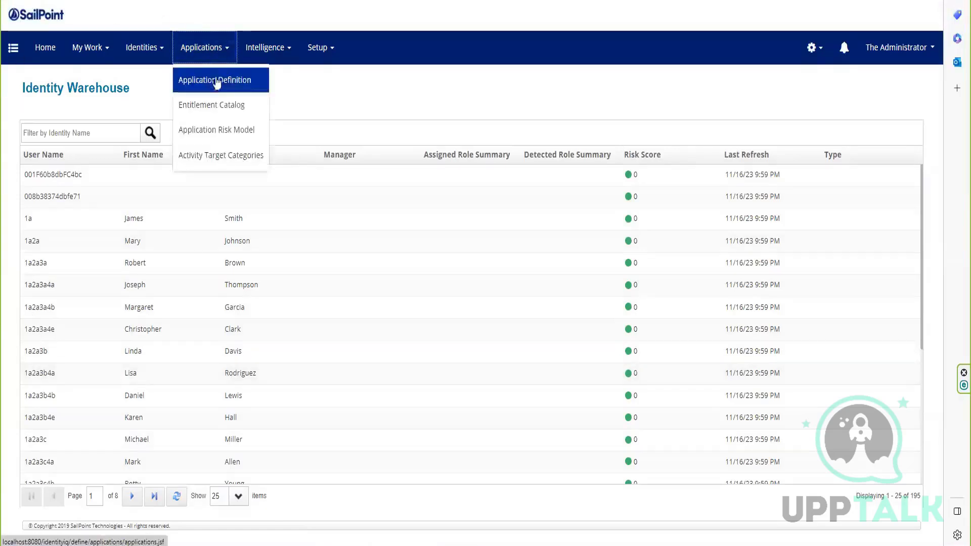
left_click(215, 83)
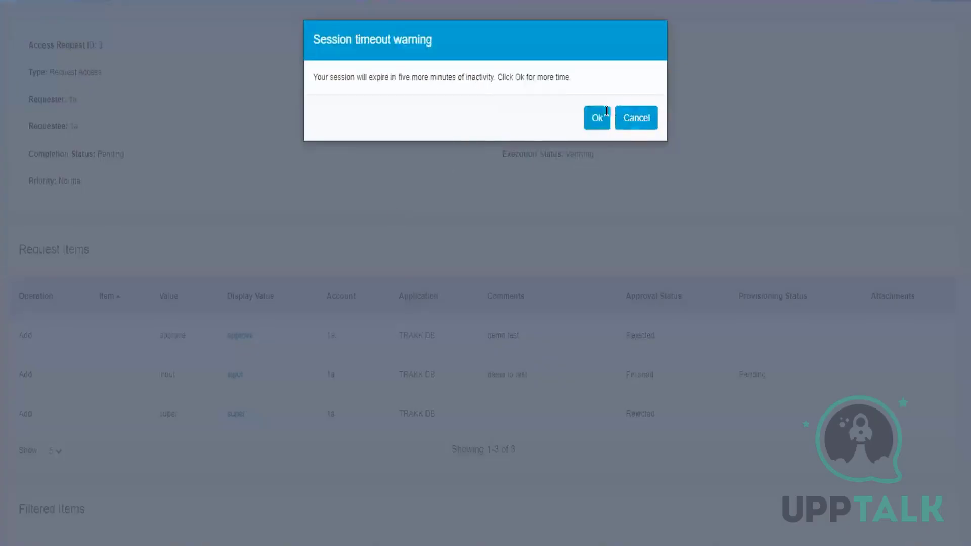
Dismiss the session timeout messages and log out of the administrator account.
left_click(596, 118)
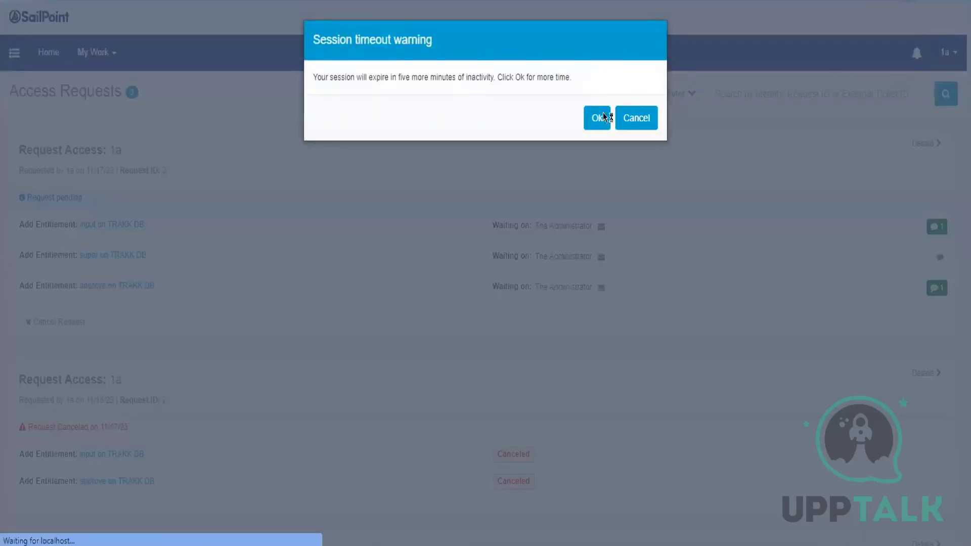
left_click(596, 117)
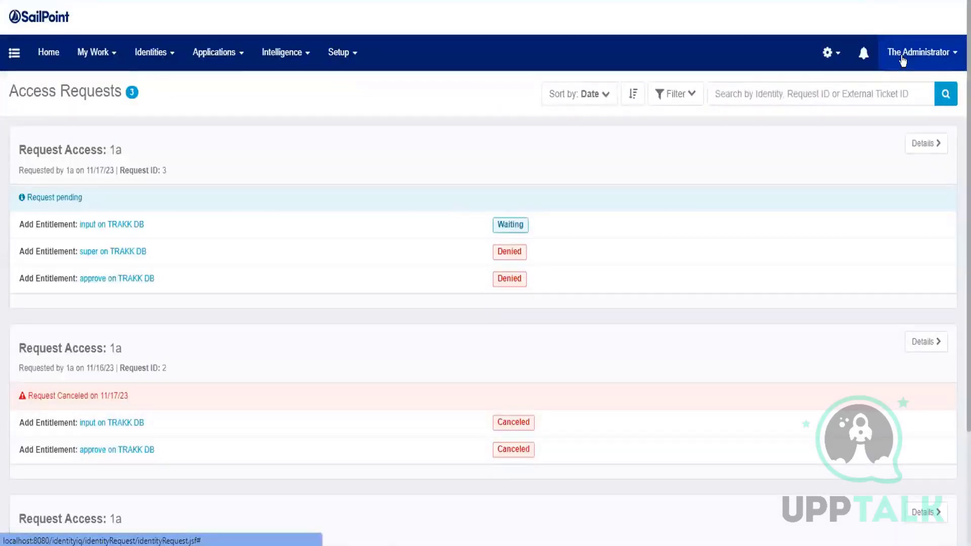
left_click(902, 57)
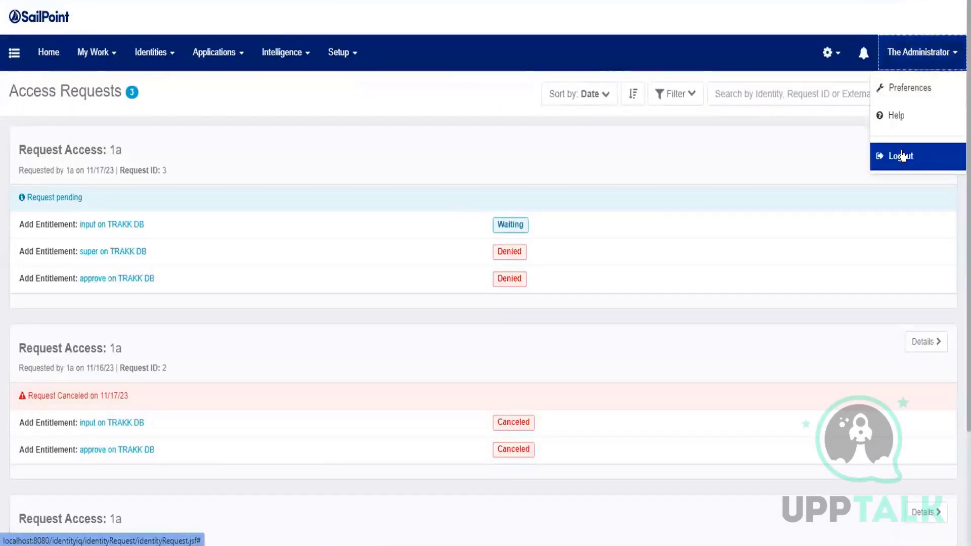
left_click(901, 156)
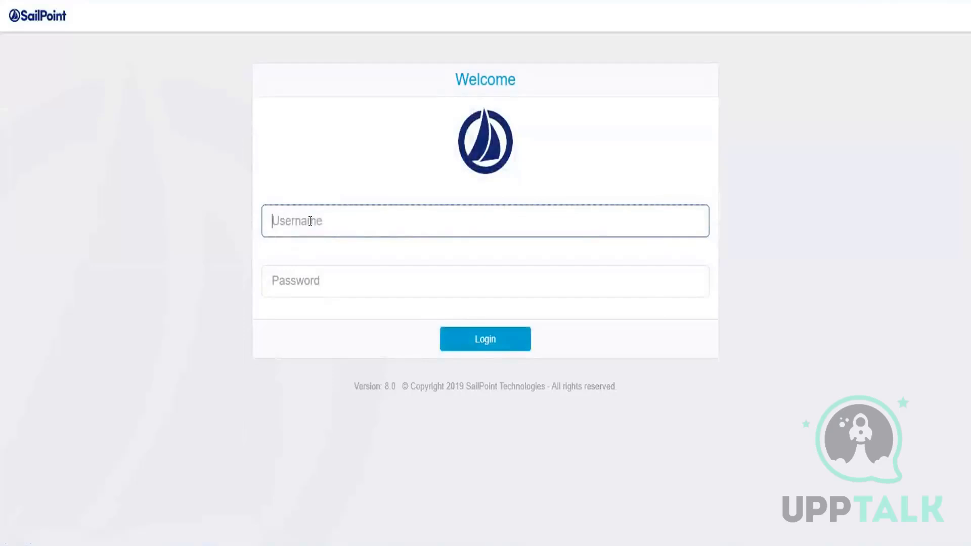
Try to log in as user 1a with the account password.
type("1a")
left_click(293, 272)
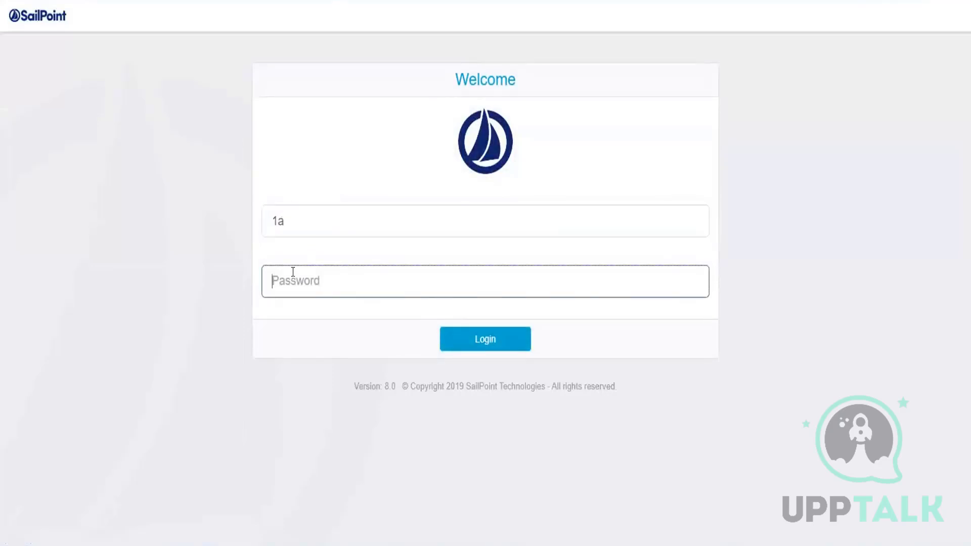
type("1a")
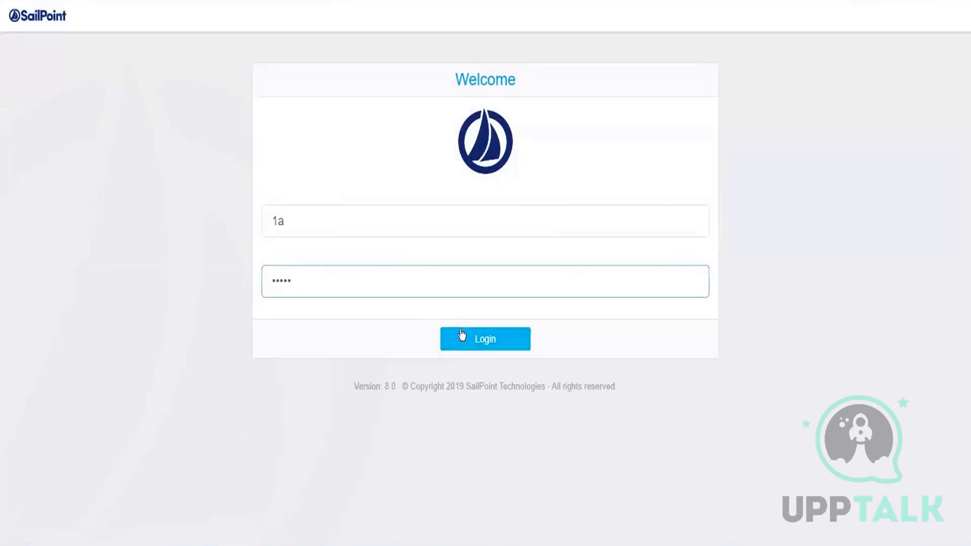
left_click(460, 338)
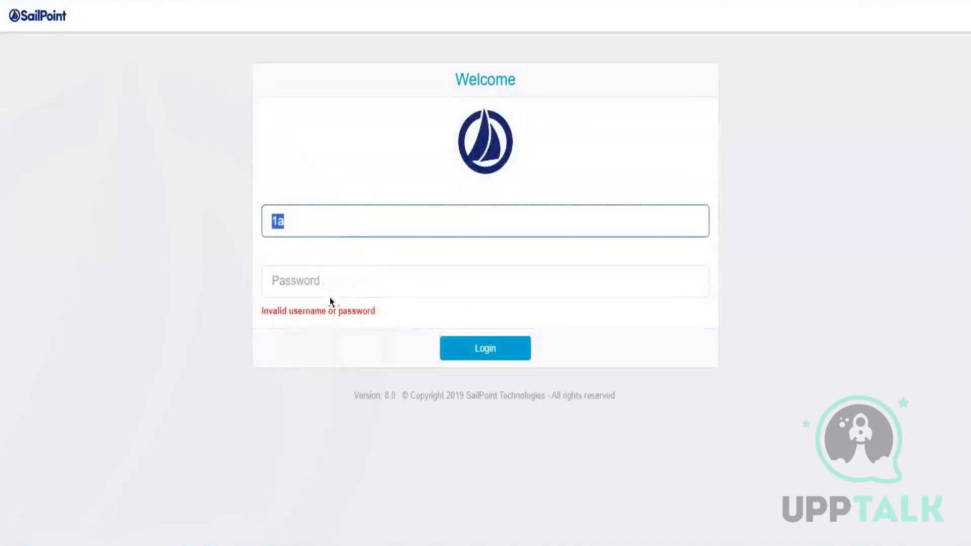
Keep 1a as the username, re-enter the account password and log in.
left_click(330, 296)
left_click(322, 222)
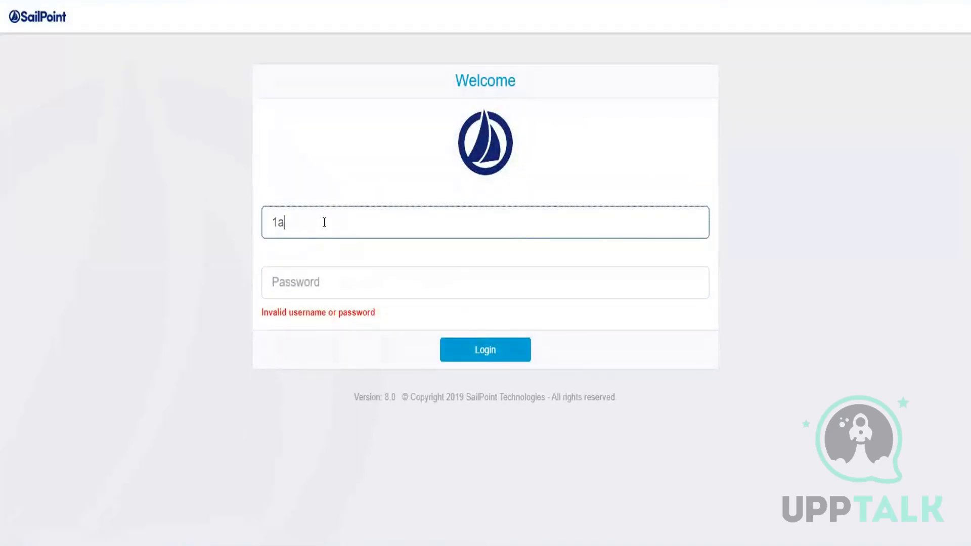
type("q")
key("BackSpace")
left_click(303, 272)
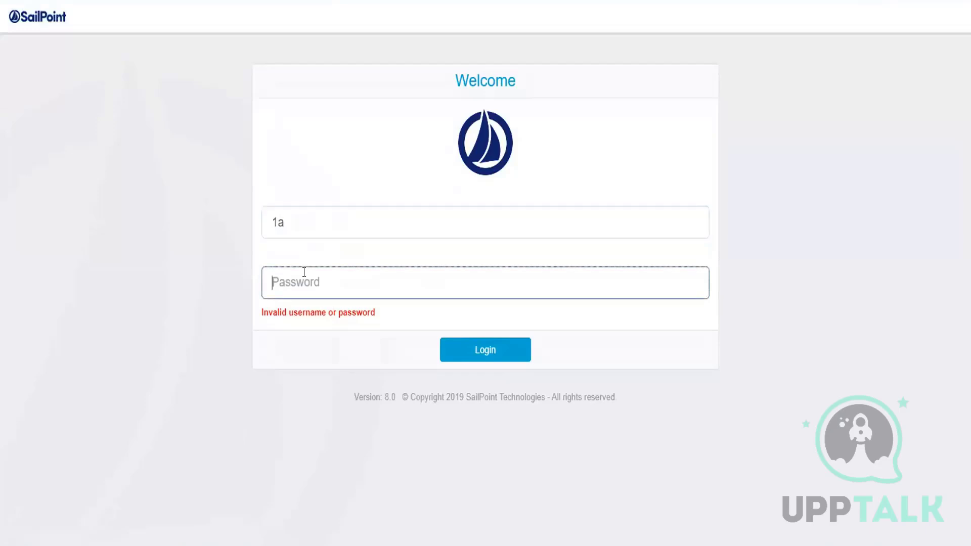
type("••••••")
left_click(470, 348)
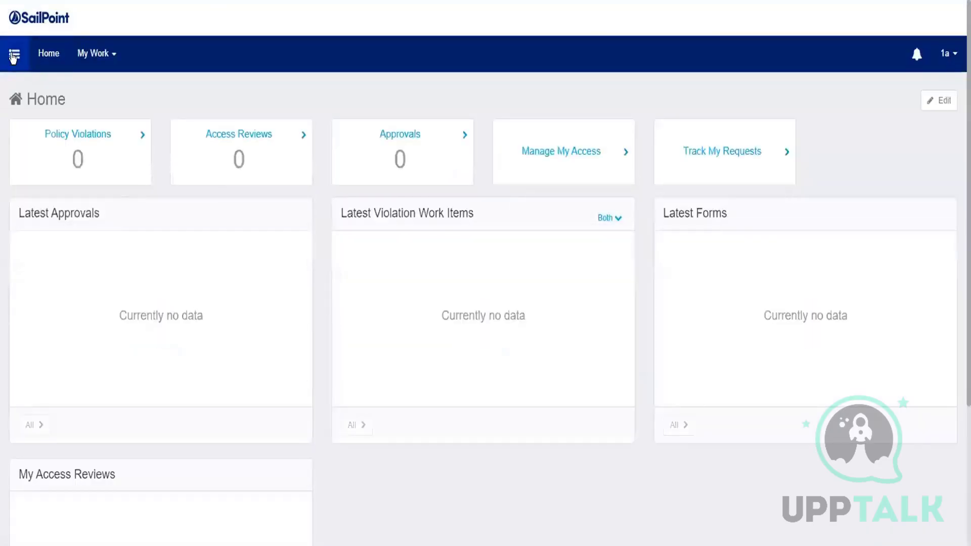
Open Track My Requests under Manage Access and review the statuses of the listed access requests.
left_click(14, 56)
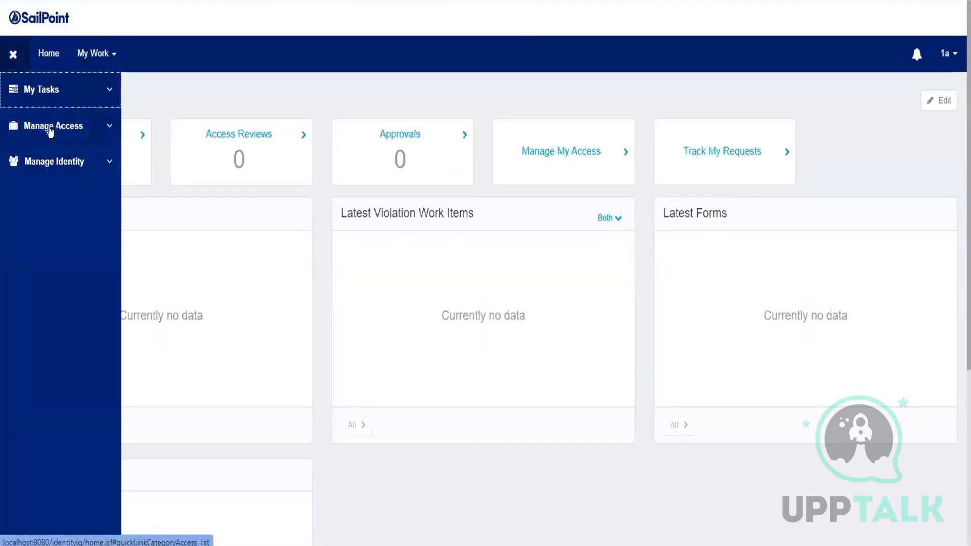
left_click(50, 132)
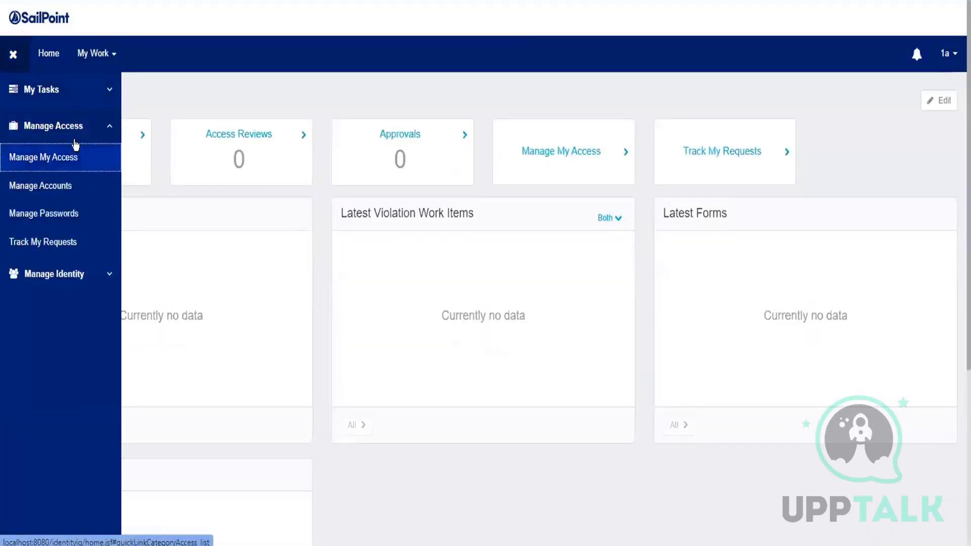
left_click(51, 240)
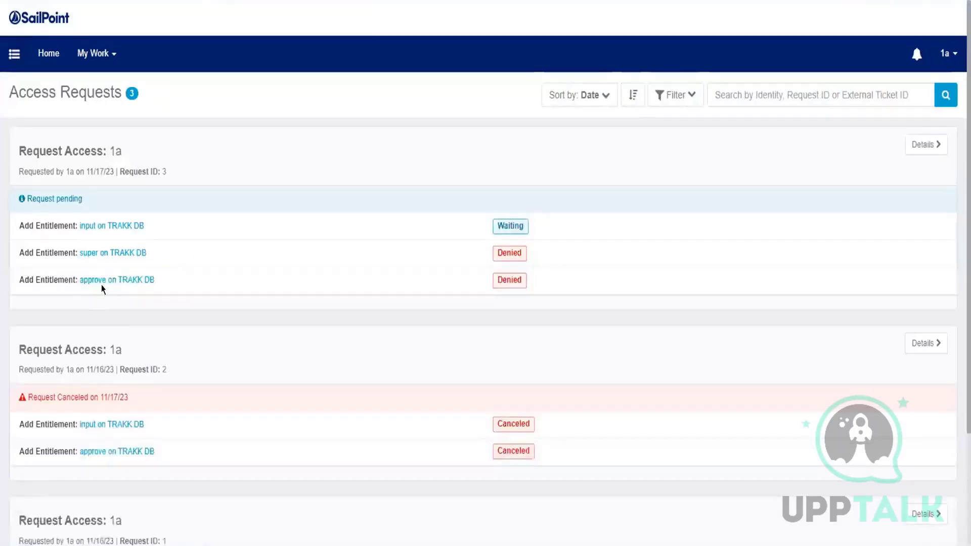
scroll(148, 363, "down", 2)
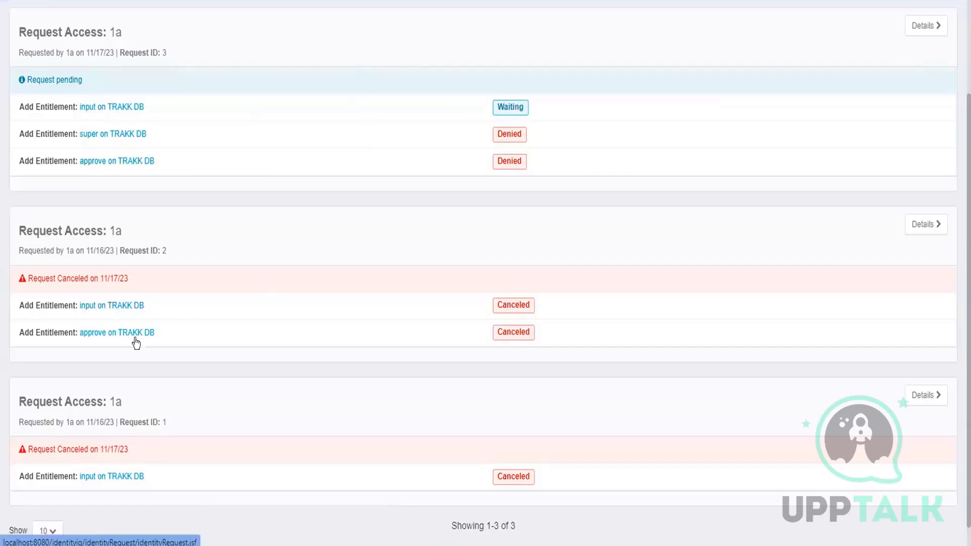
scroll(165, 412, "down", 1)
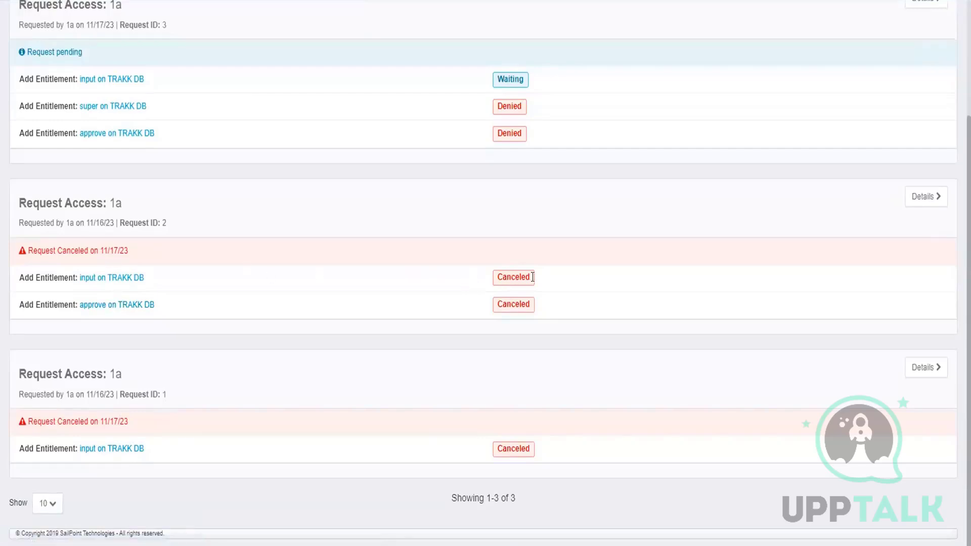
Open the details of access request 2 and examine its items, interactions, approval owner, and errors and warnings.
left_click(925, 196)
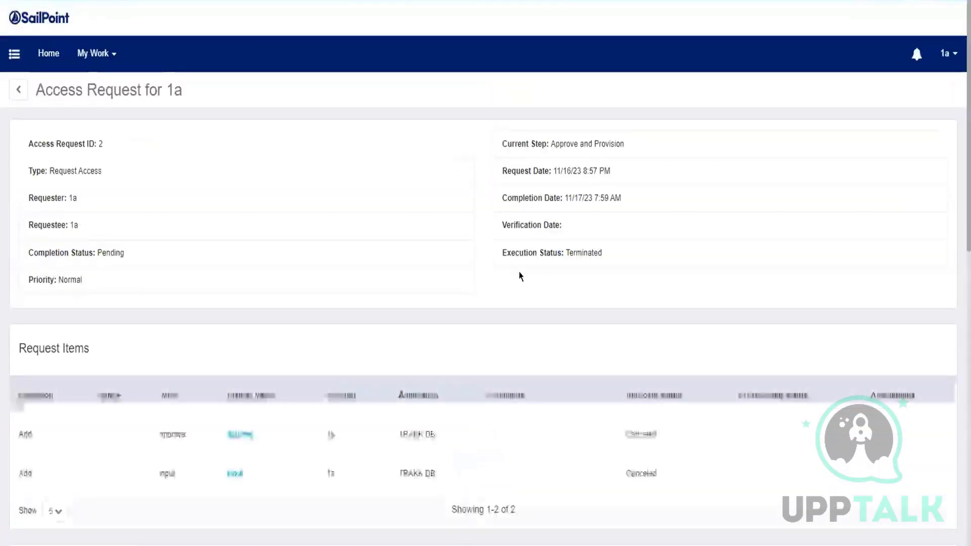
scroll(461, 363, "down", 10)
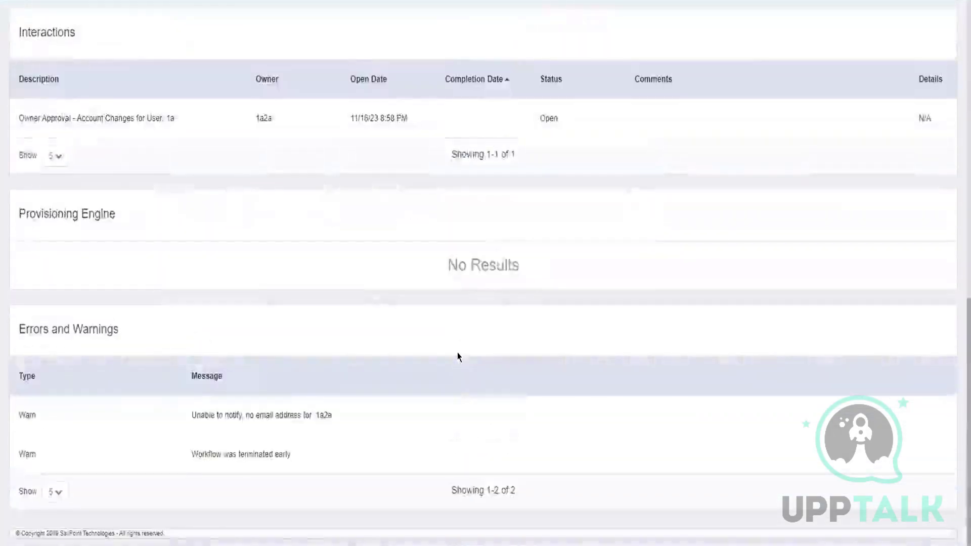
scroll(459, 357, "down", 3)
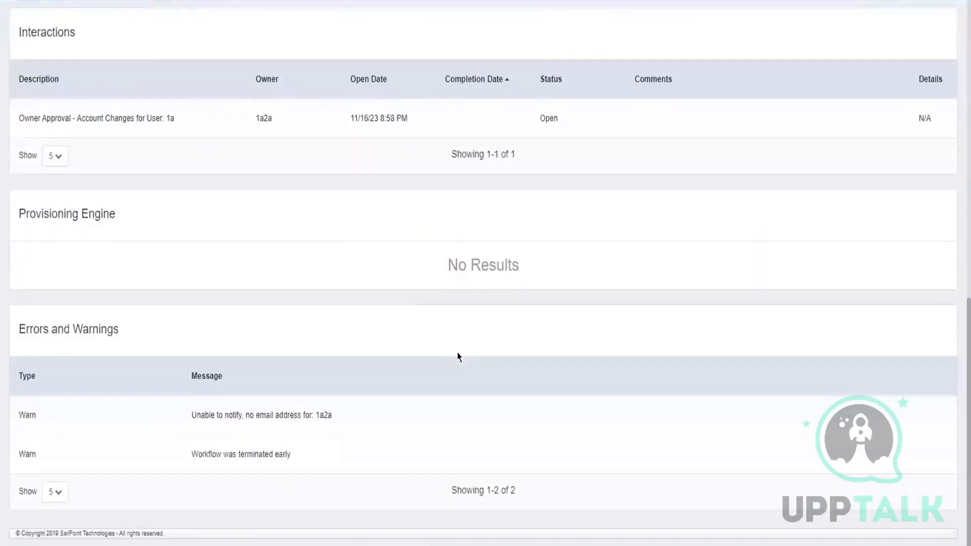
scroll(459, 356, "up", 3)
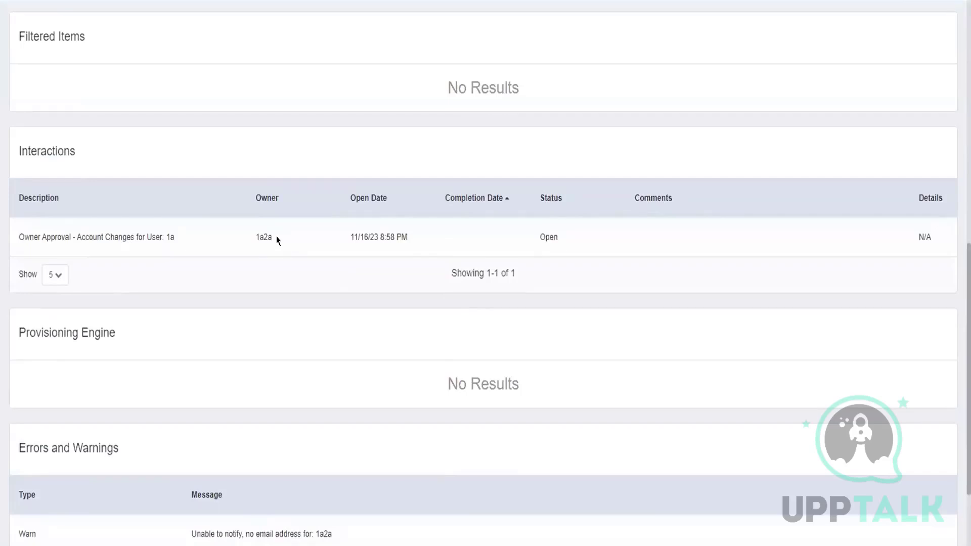
left_click_drag(277, 240, 254, 238)
scroll(266, 253, "up", 6)
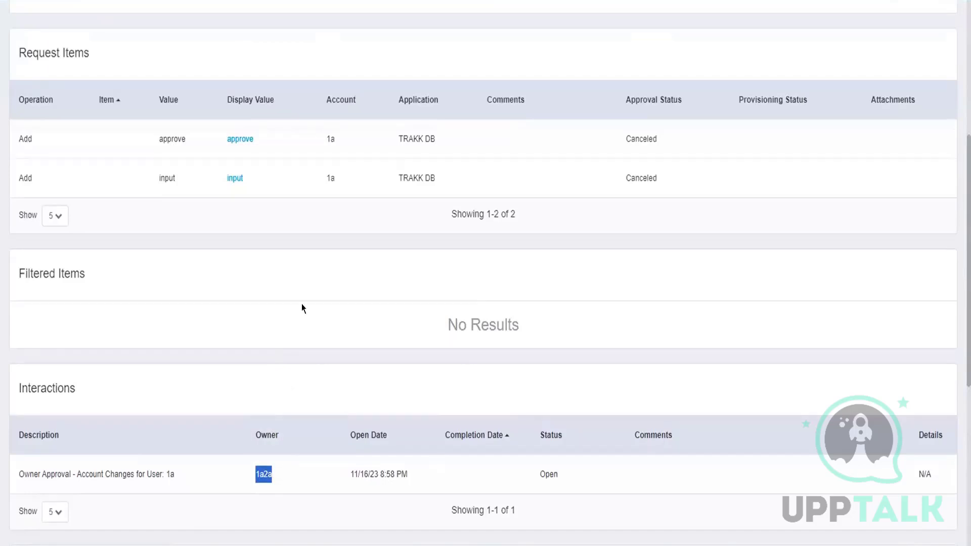
scroll(254, 254, "up", 4)
scroll(207, 193, "up", 3)
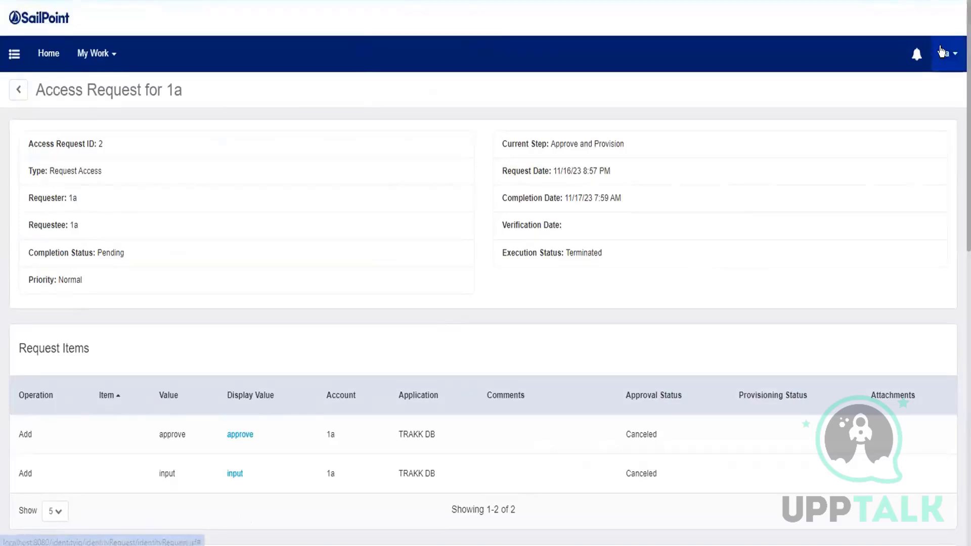
Log out of the 1a account and log back in as spadmin with the account password.
left_click(946, 54)
left_click(932, 155)
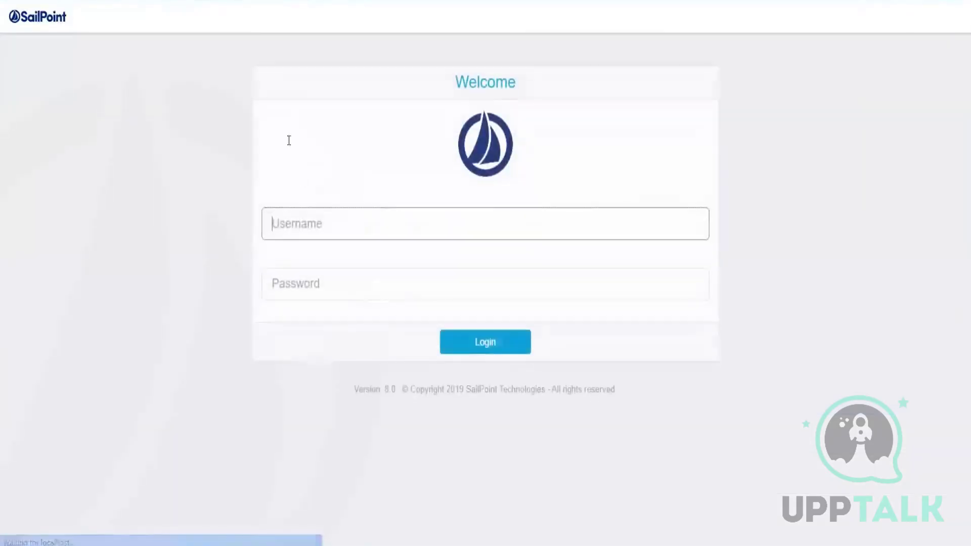
type("spadmin")
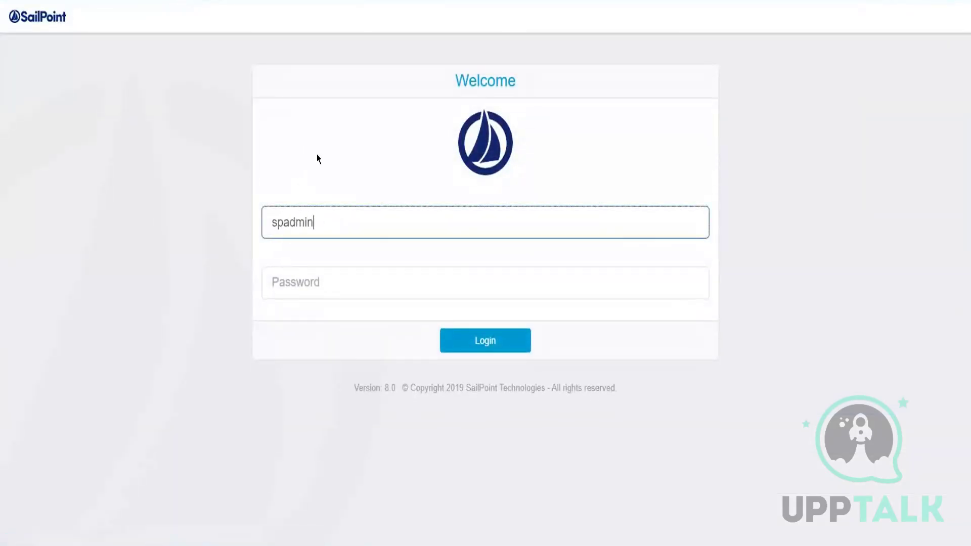
key("Tab")
type("admin")
key("Return")
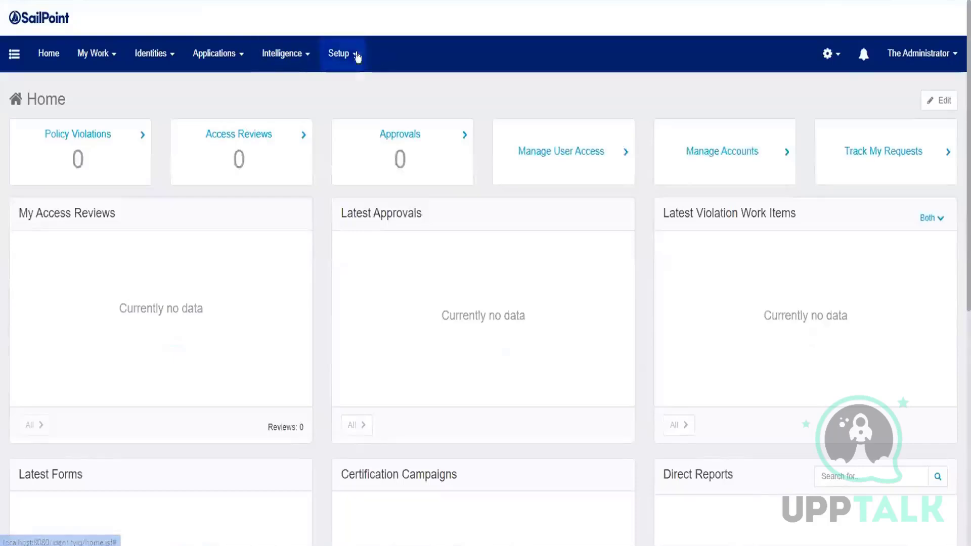
Open the HR System - Employees application definition and view its Creation Rule in the rule editor.
left_click(335, 59)
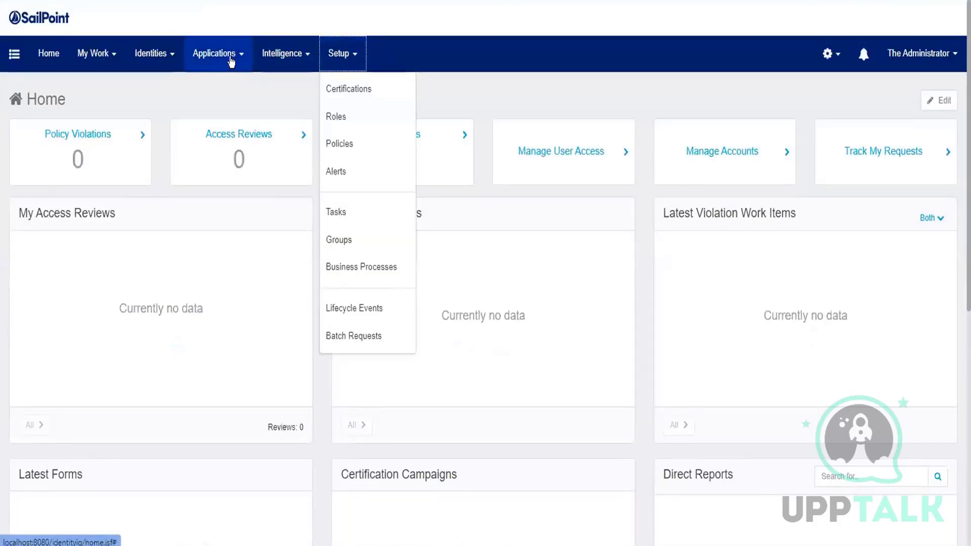
left_click(231, 60)
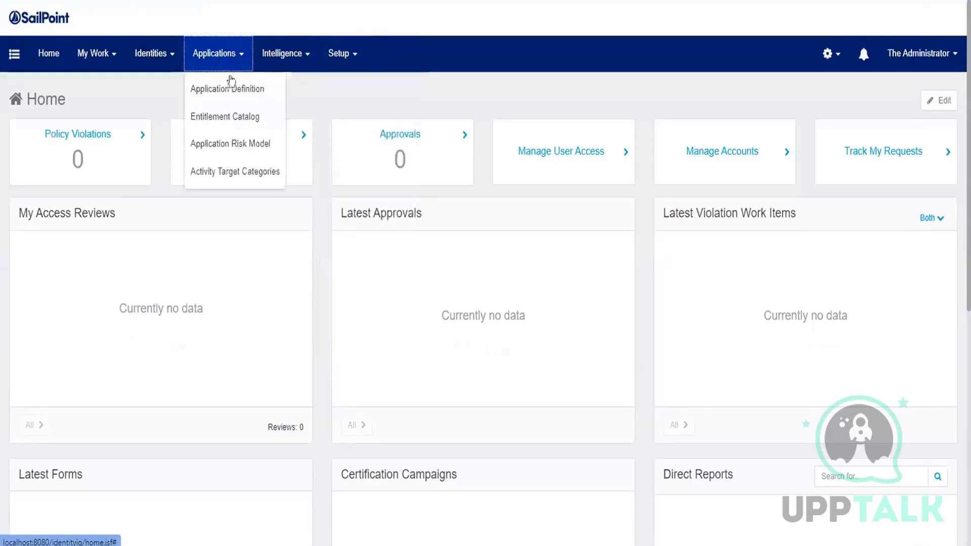
left_click(233, 90)
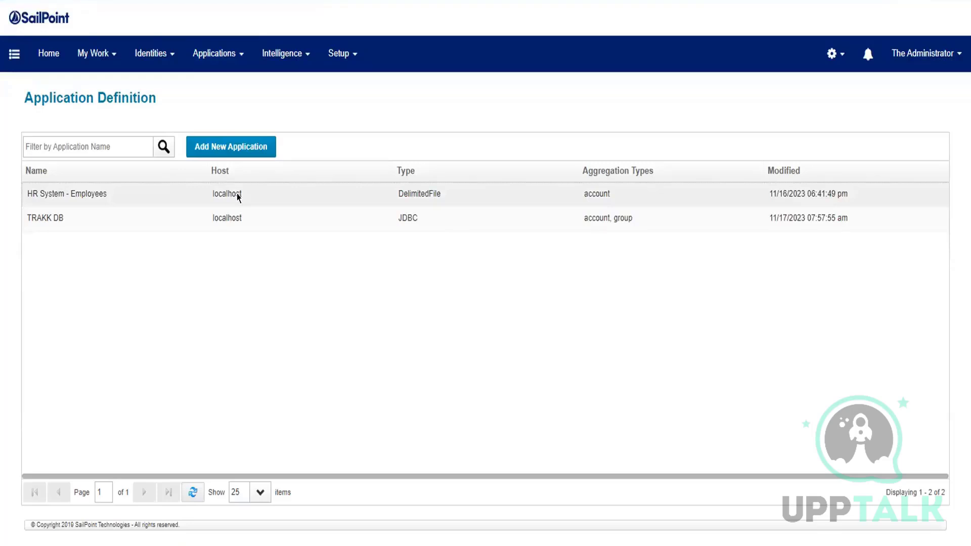
left_click(237, 197)
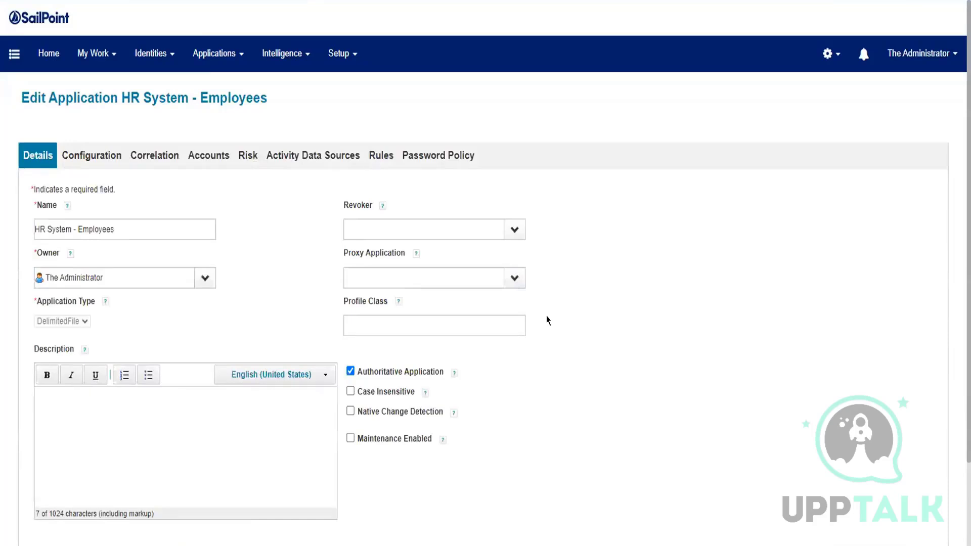
left_click(378, 157)
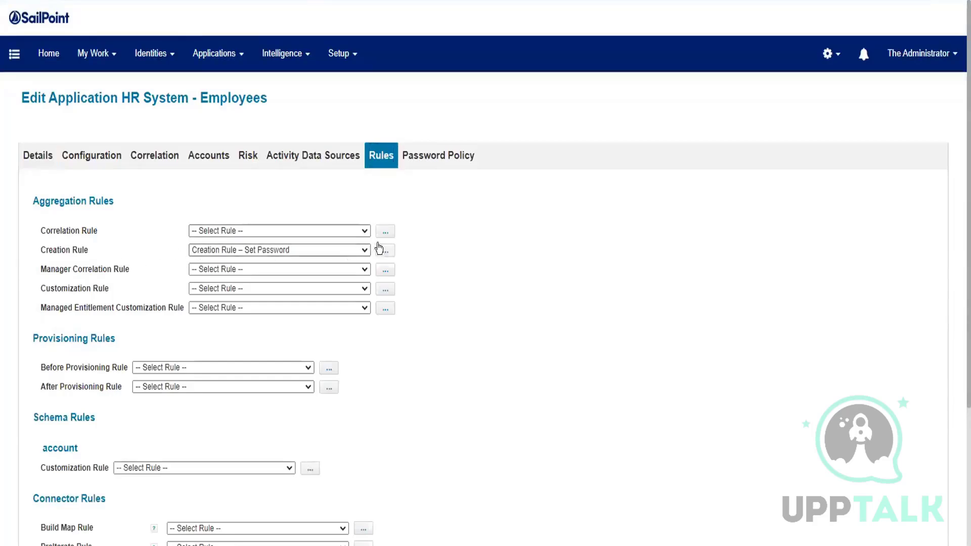
left_click(389, 250)
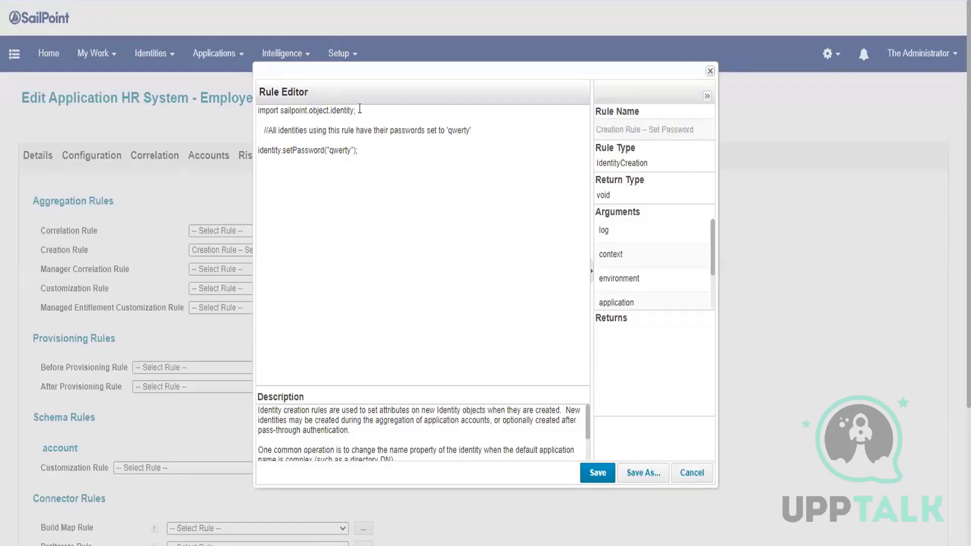
Examine the Creation Rule's import, comment and password-setting line in the rule editor, and close it without saving.
triple_click(359, 110)
left_click(414, 164)
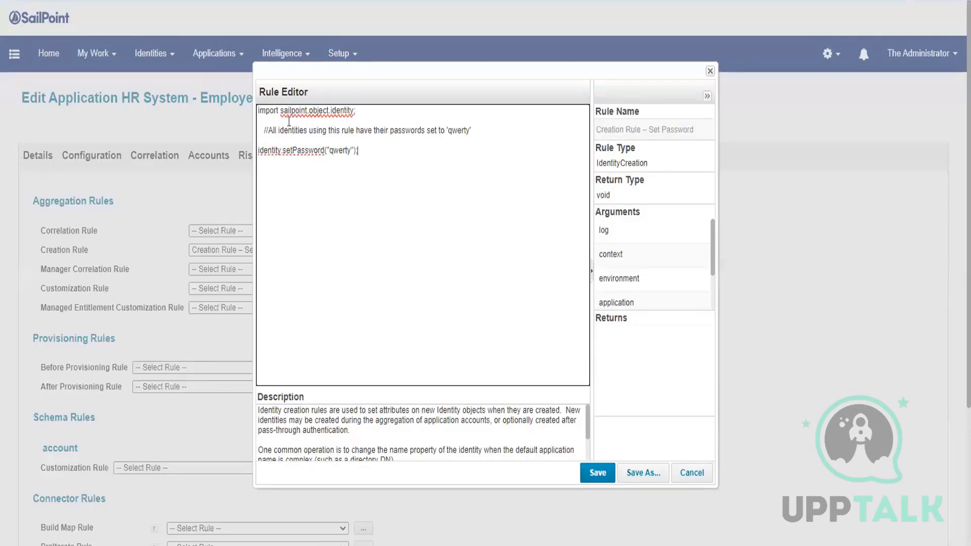
left_click_drag(291, 126, 455, 129)
left_click(444, 154)
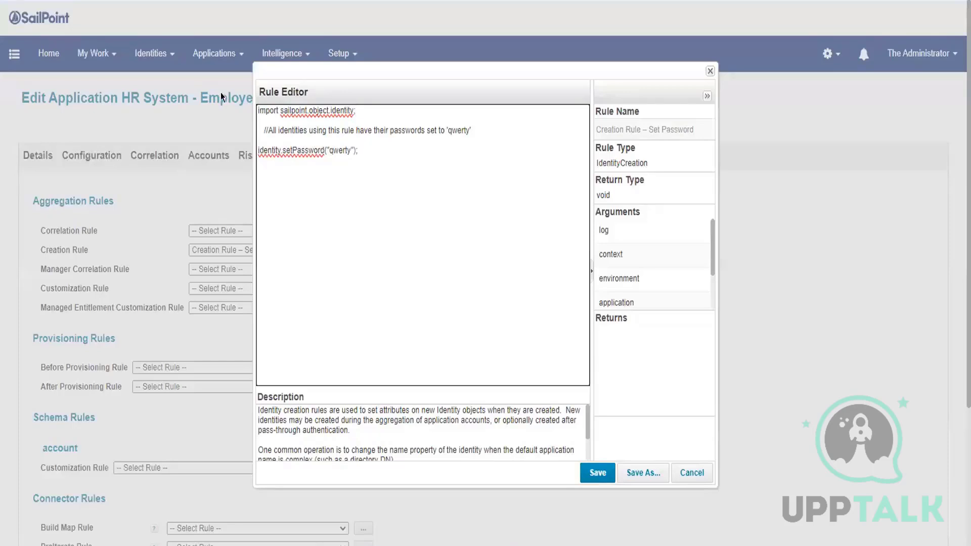
left_click(706, 476)
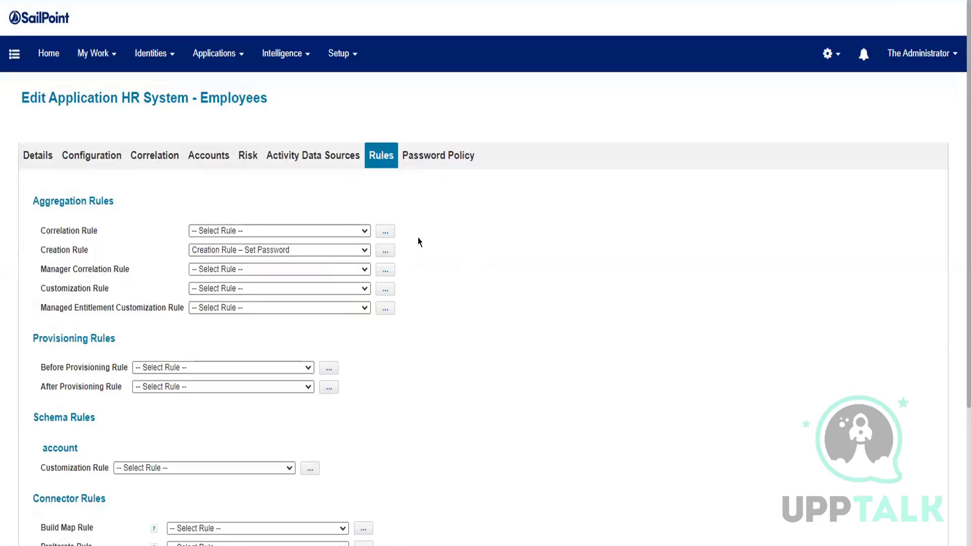
Open identity 1a from the Identity Warehouse, inspect its password change fields, and return without saving.
left_click(166, 56)
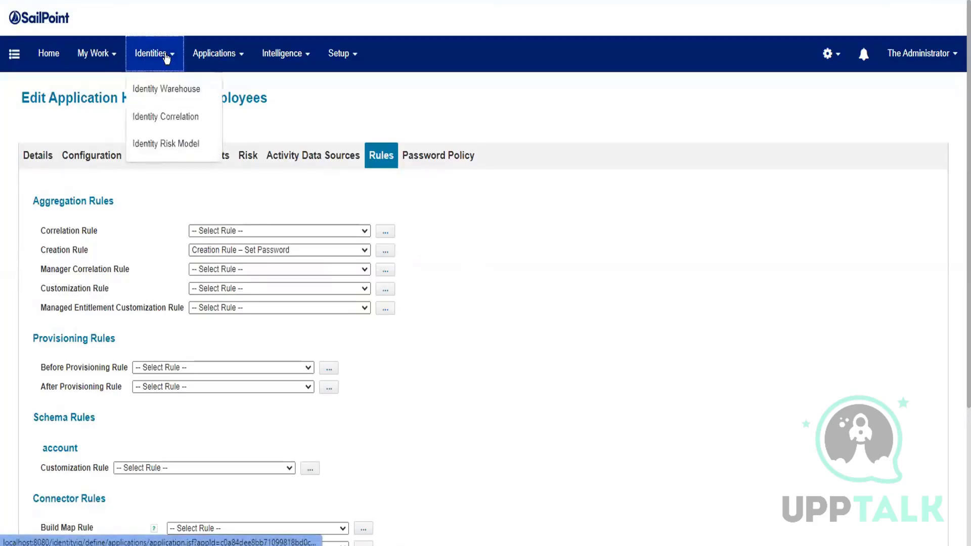
left_click(147, 89)
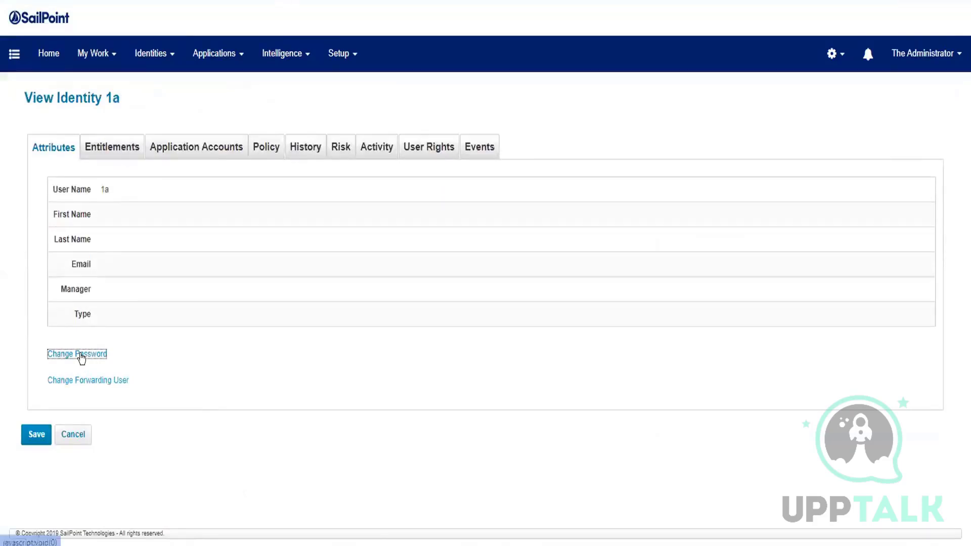
left_click(79, 354)
double_click(212, 399)
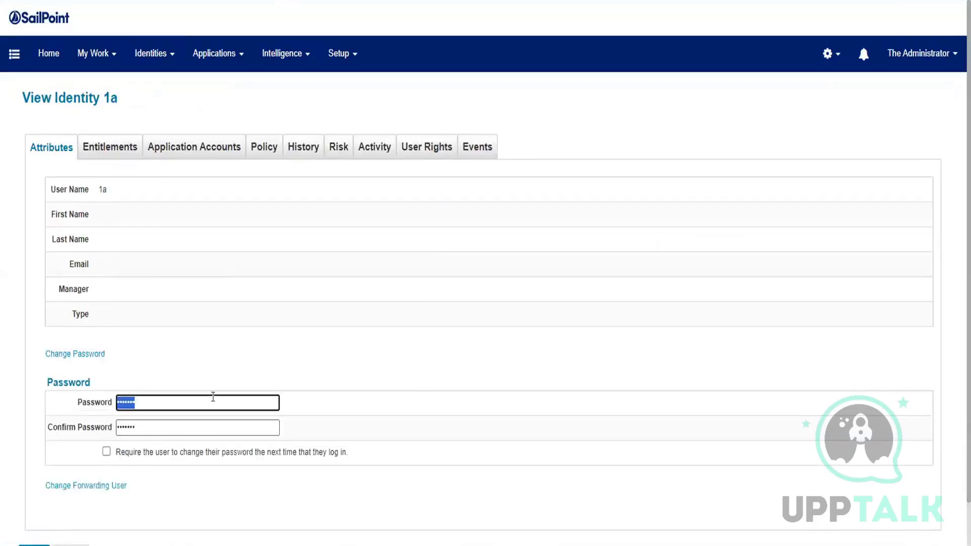
double_click(154, 430)
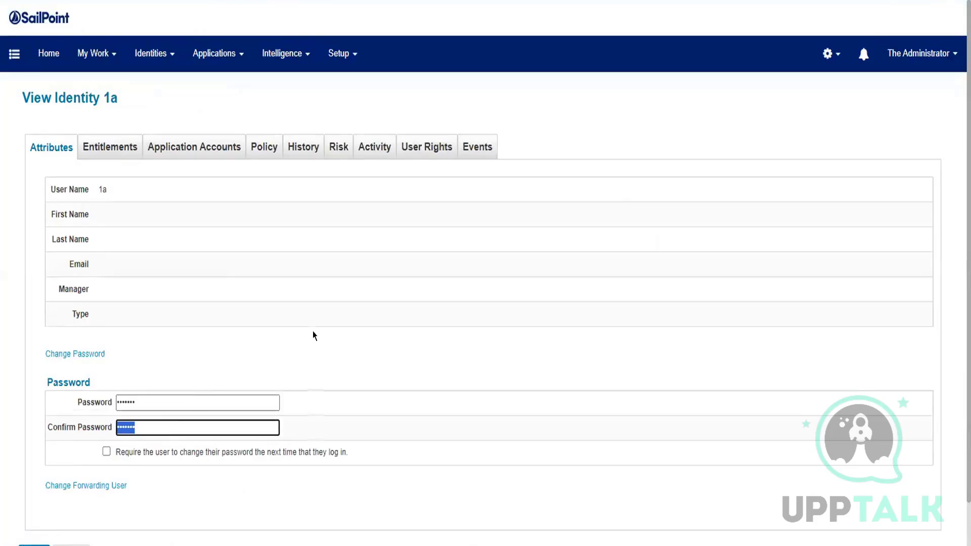
scroll(313, 334, "down", 1)
left_click(71, 504)
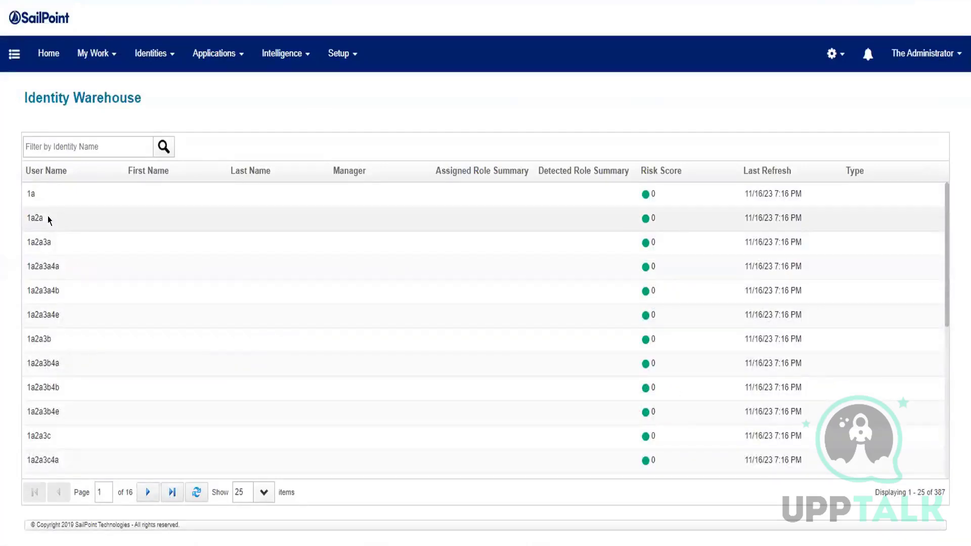
Open identity 1a2a from the Identity Warehouse to view its attributes.
left_click(73, 228)
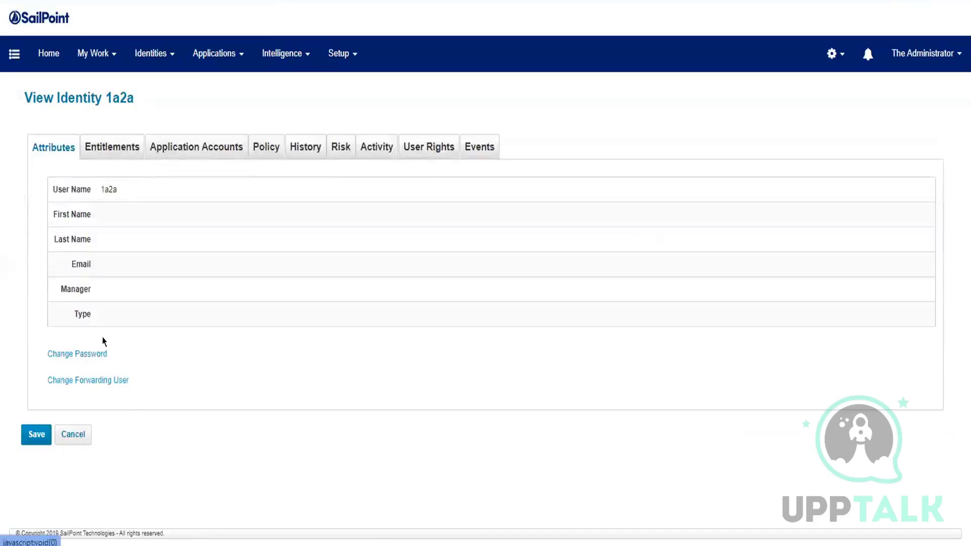